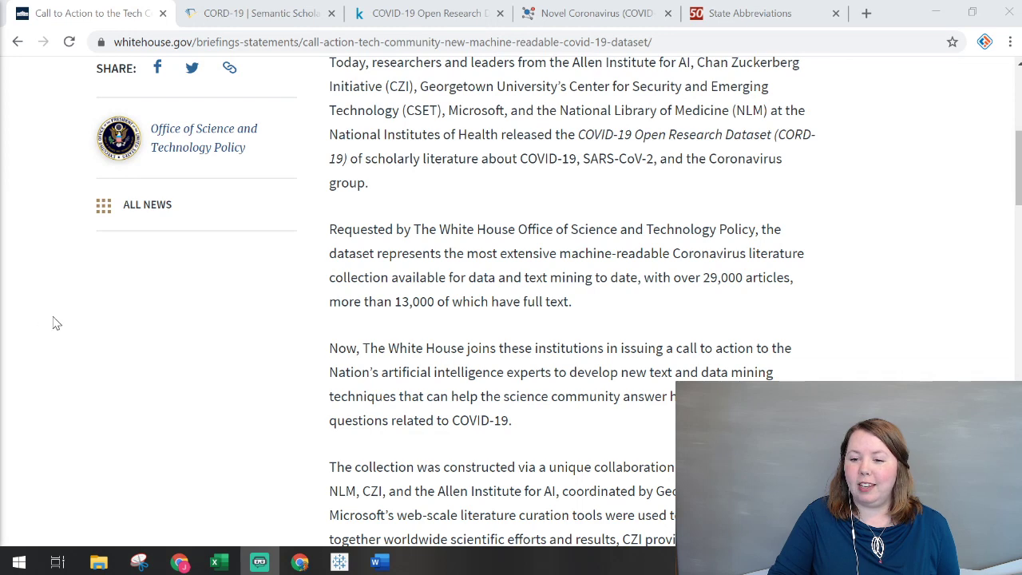
Review the White House call to action on the COVID-19 dataset, and switch to the Novel Coronavirus (COVID-19) Cases Data page.
scroll(67, 322, "up", 5)
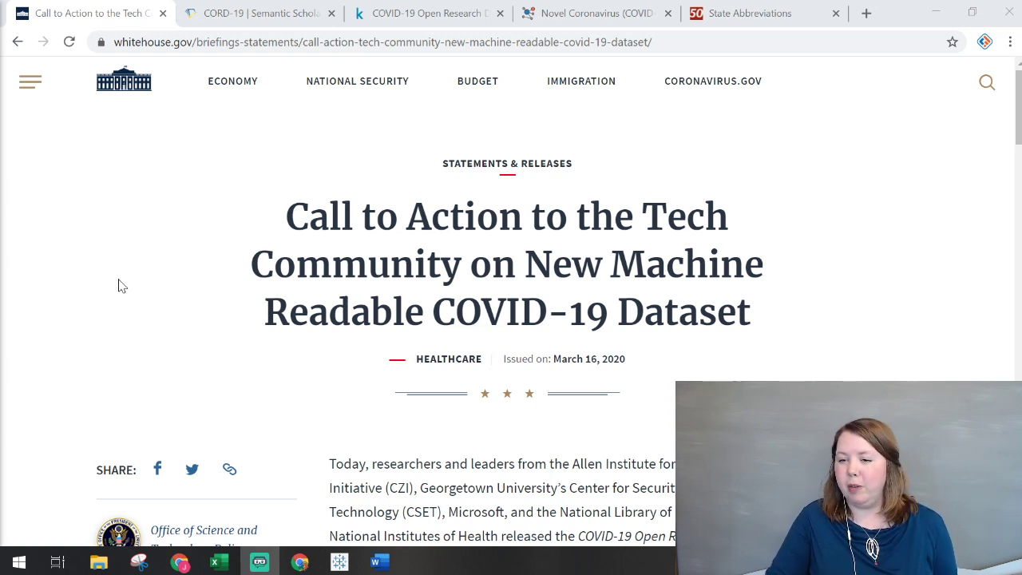
scroll(84, 283, "down", 5)
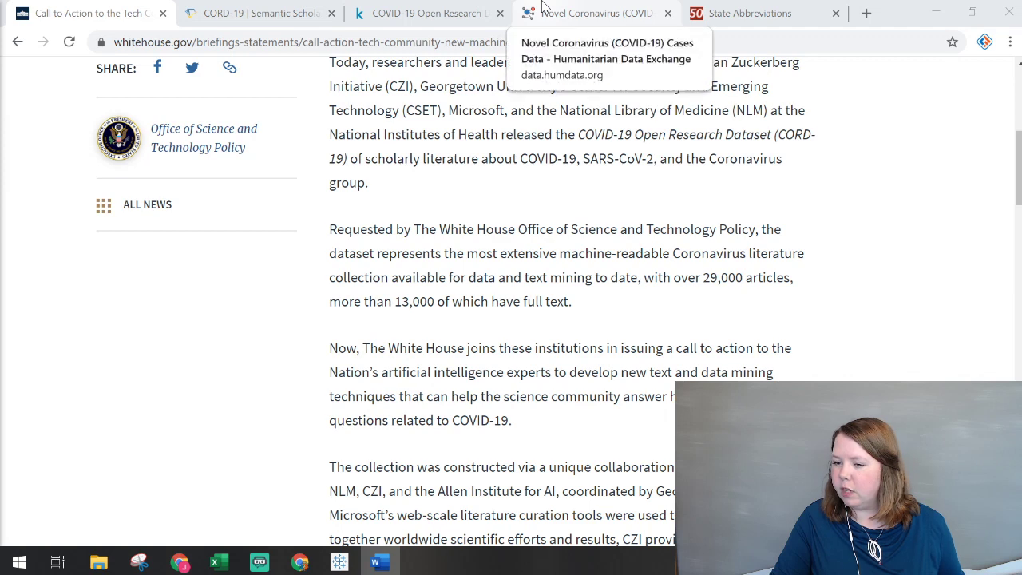
left_click(541, 8)
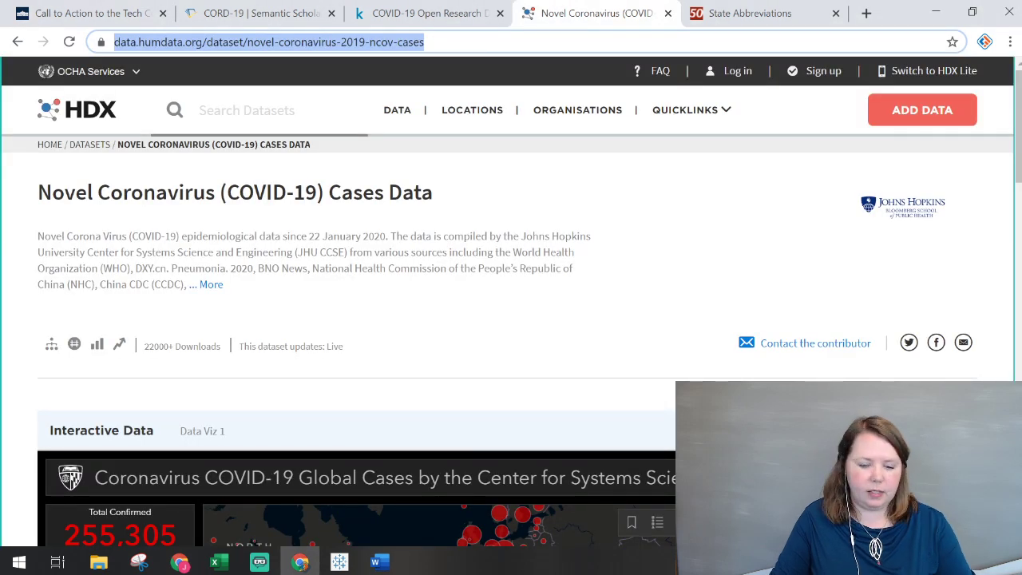
Move the YouTube live chat page out of the browser window and return to the Novel Coronavirus (COVID-19) Cases Data page.
key("alt+Tab")
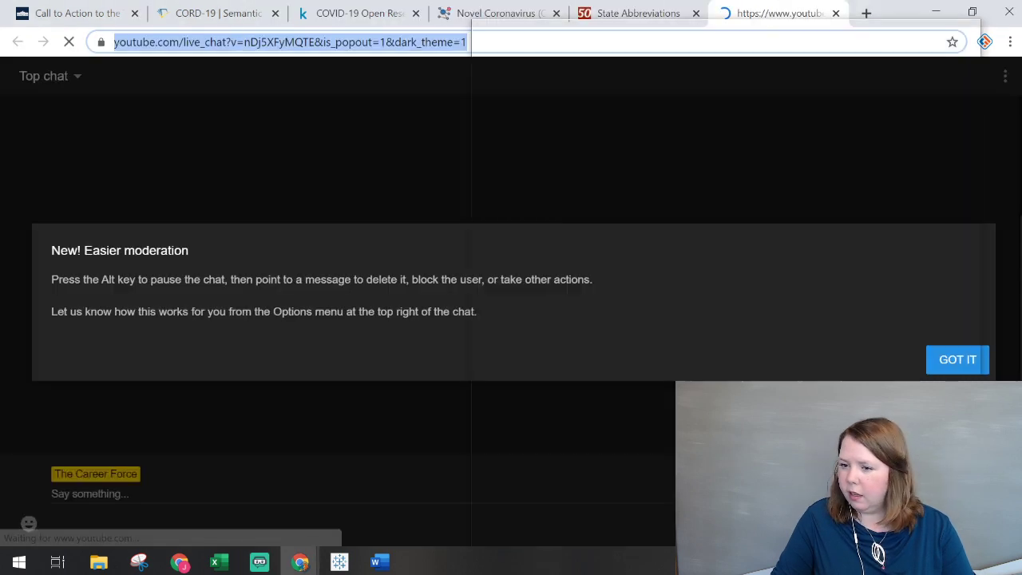
left_click_drag(805, 6, 0, 64)
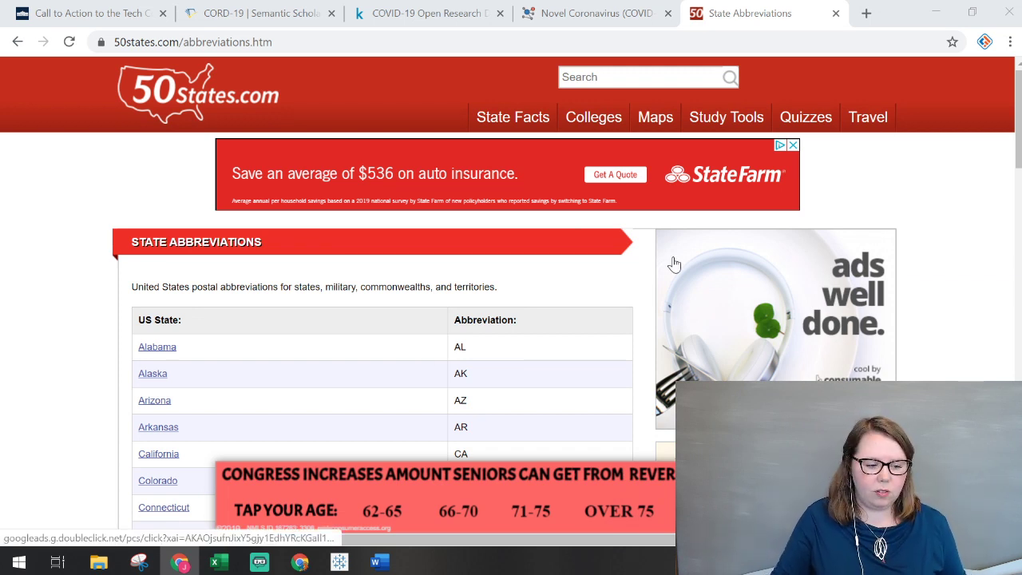
left_click(595, 9)
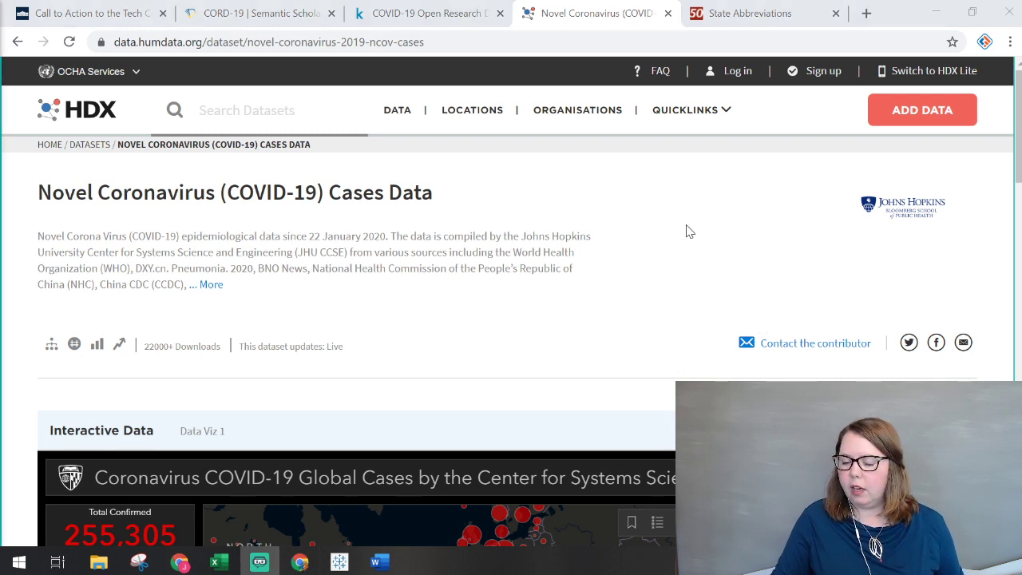
Expand the full dataset description and examine the interactive Coronavirus COVID-19 Global Cases dashboard.
scroll(689, 231, "down", 3)
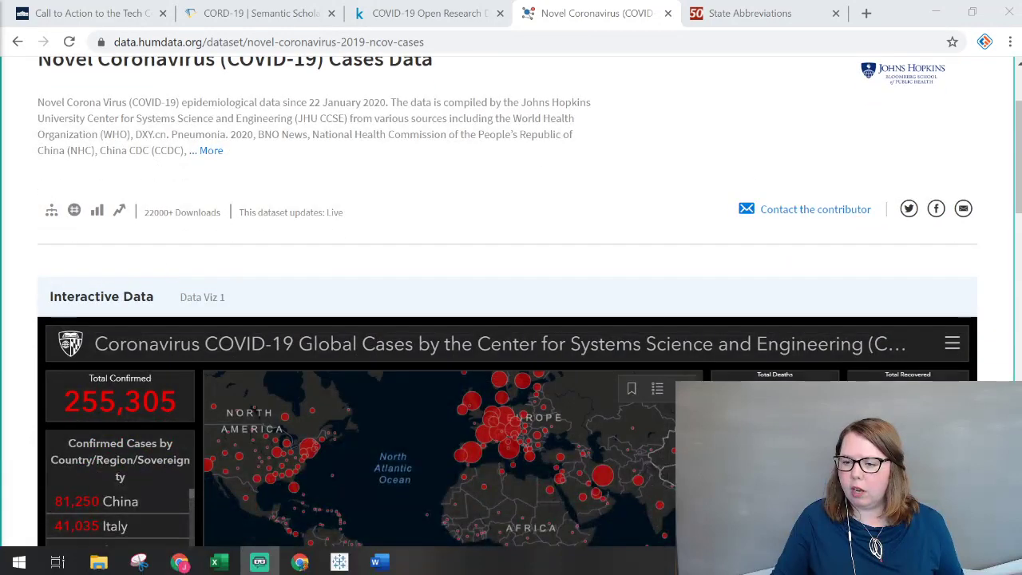
left_click(195, 151)
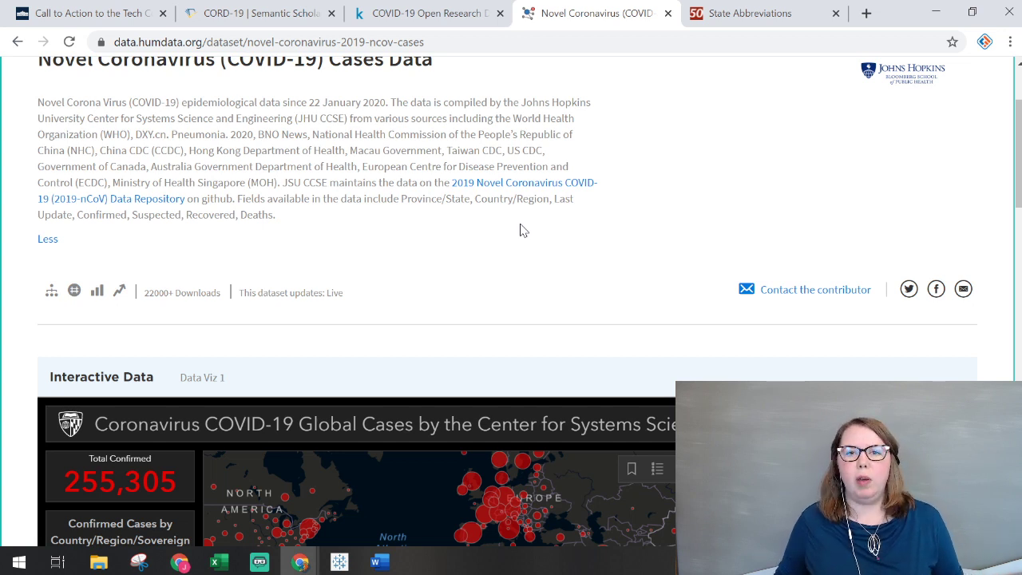
scroll(519, 230, "down", 3)
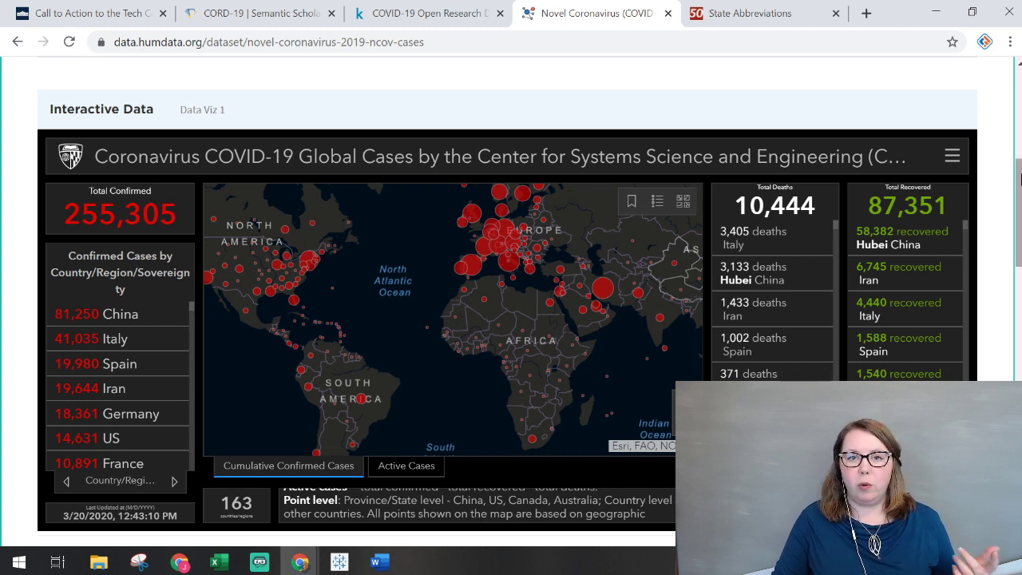
left_click_drag(1021, 180, 1020, 207)
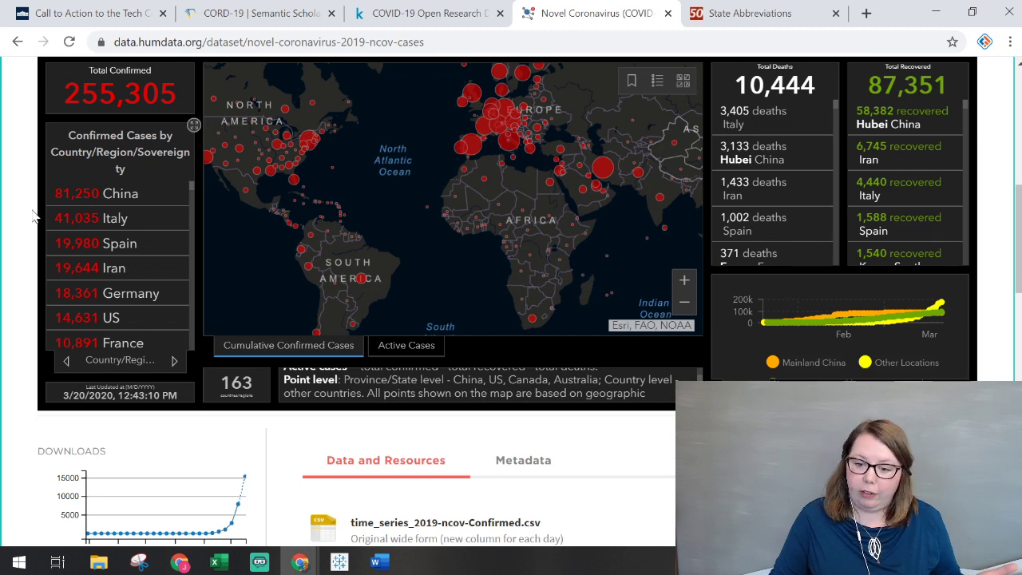
Examine the CSV files offered under the dataset's resources, highlighting the wide-form description of time_series_2019-ncov-Confirmed.csv.
scroll(19, 218, "down", 2)
scroll(19, 219, "down", 2)
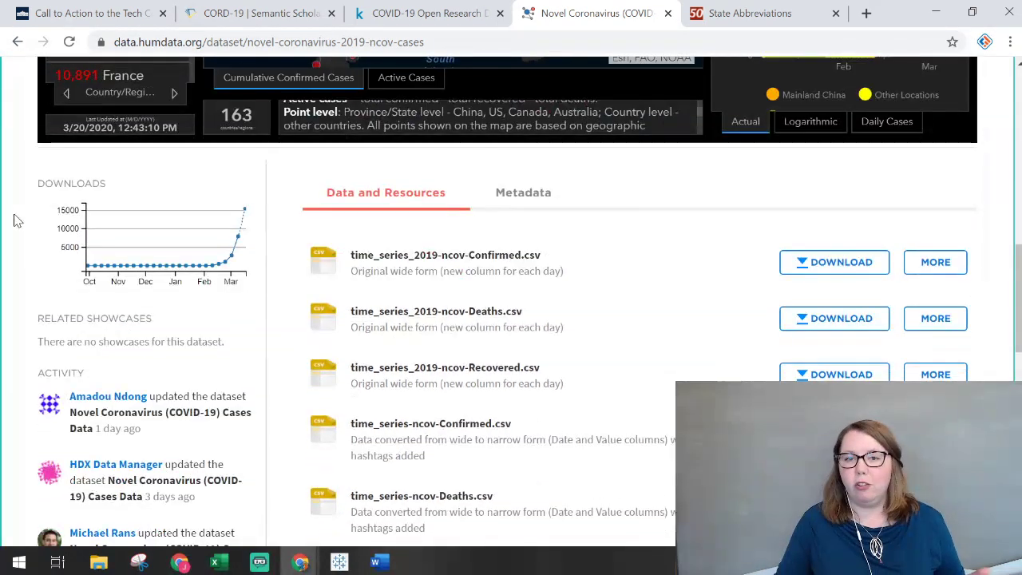
scroll(17, 219, "down", 2)
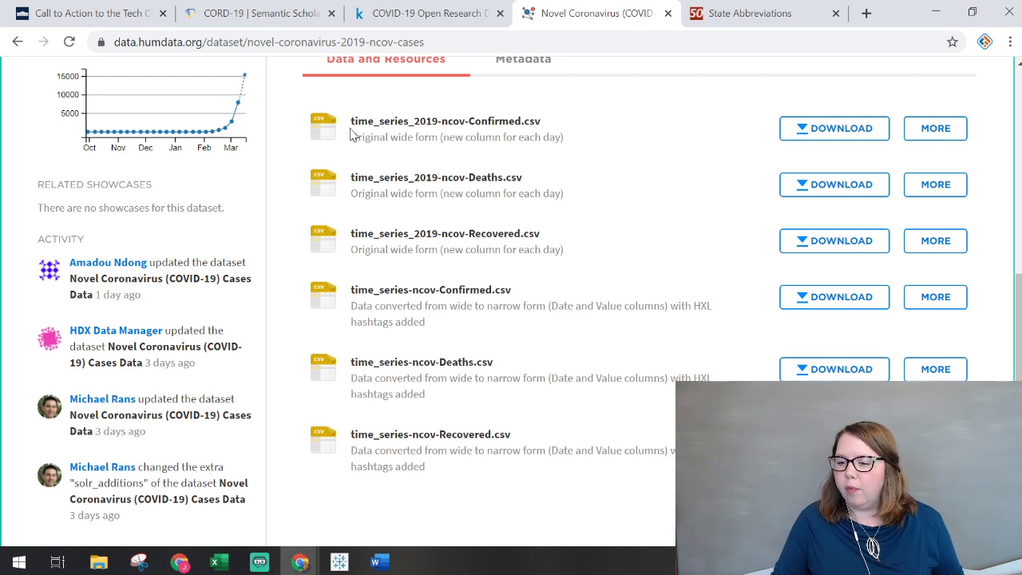
left_click_drag(350, 136, 582, 141)
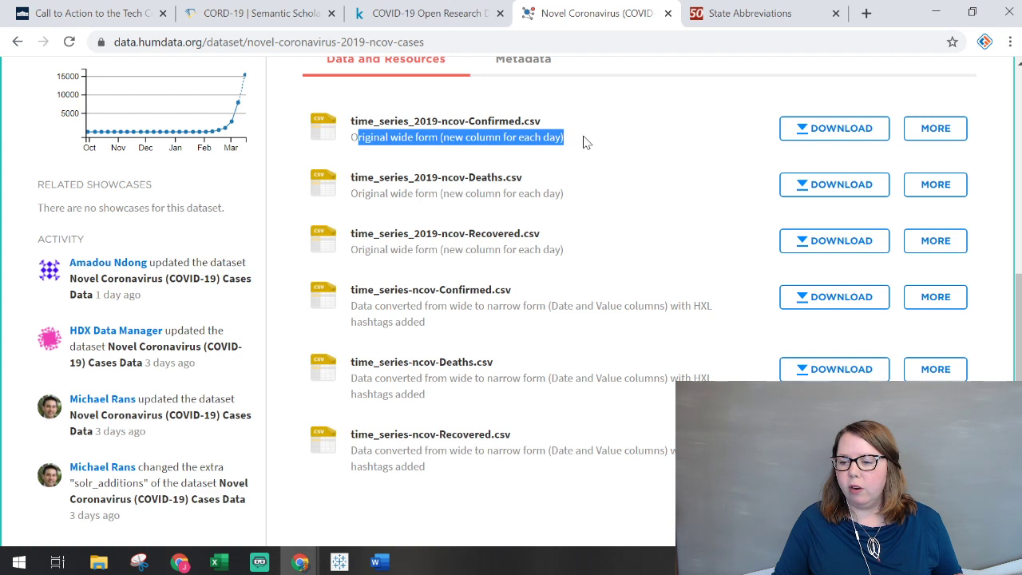
left_click(583, 142)
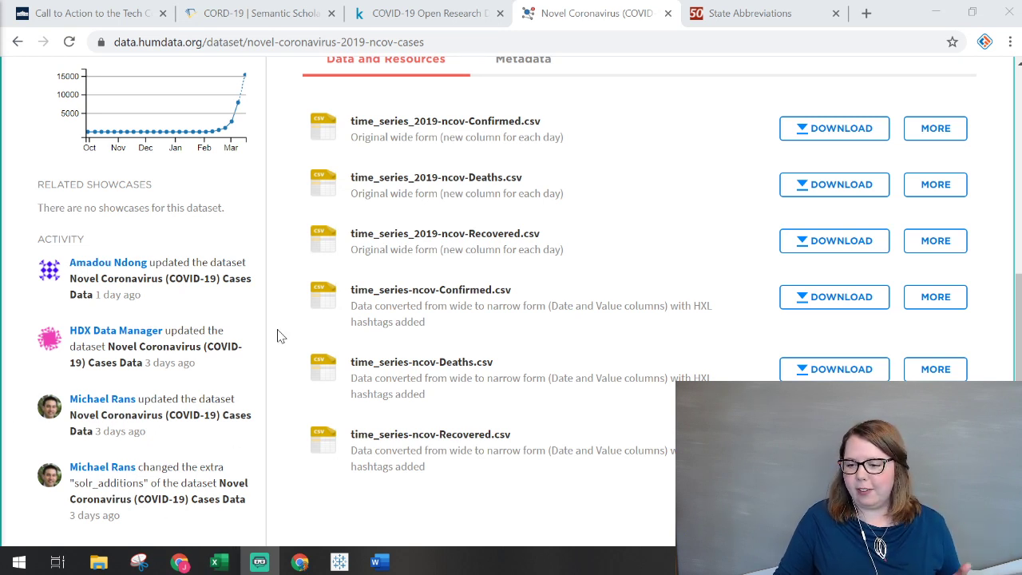
Switch to Excel and look through the rows of the time_series-ncov-Recovered (4) workbook.
mouse_move(216, 564)
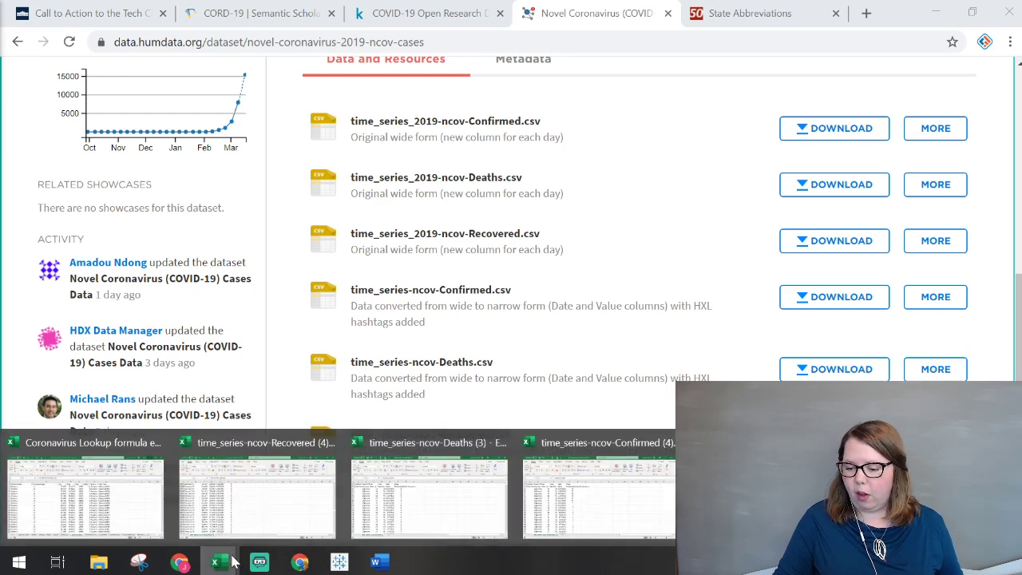
mouse_move(246, 511)
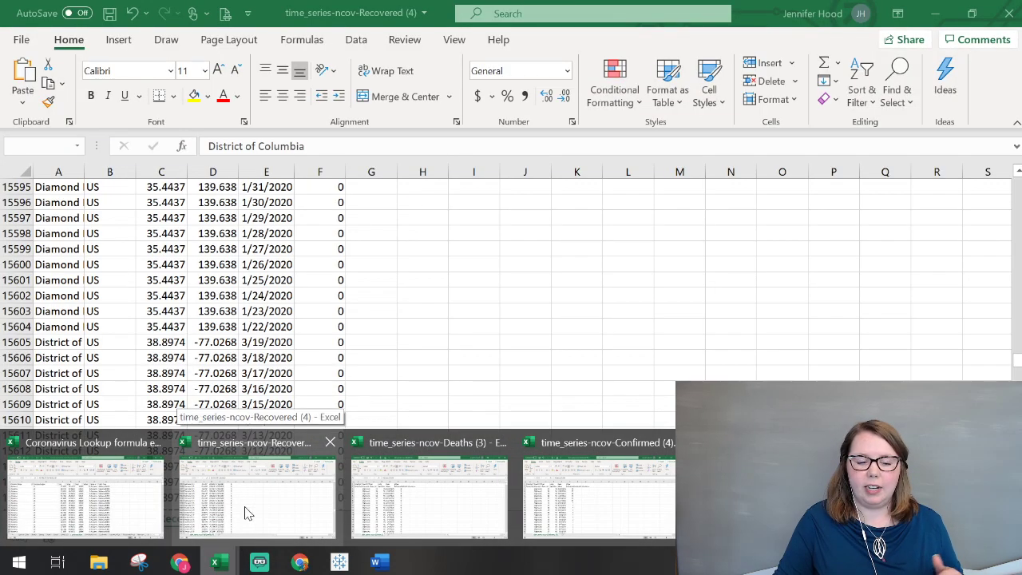
mouse_move(436, 507)
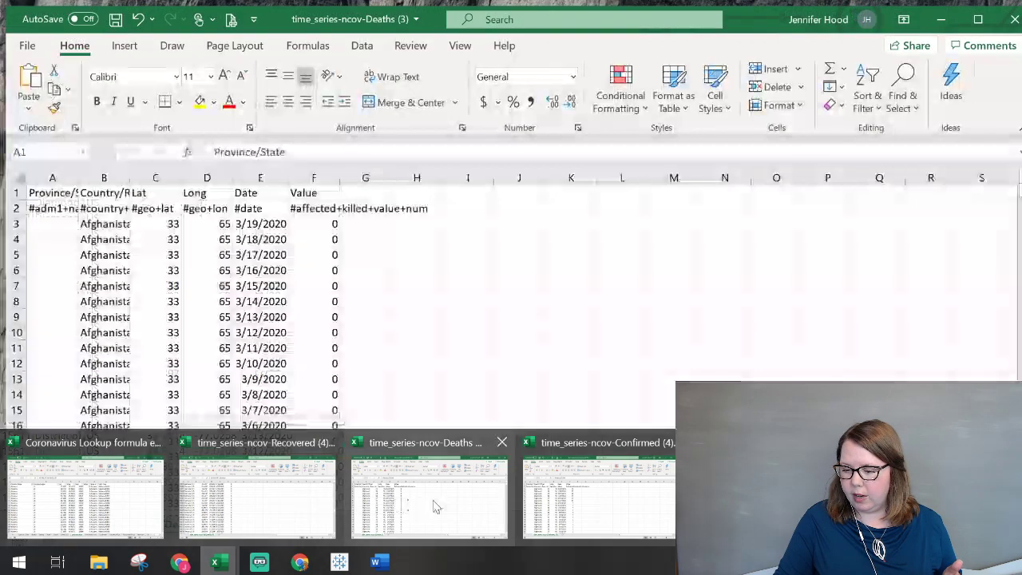
left_click(291, 495)
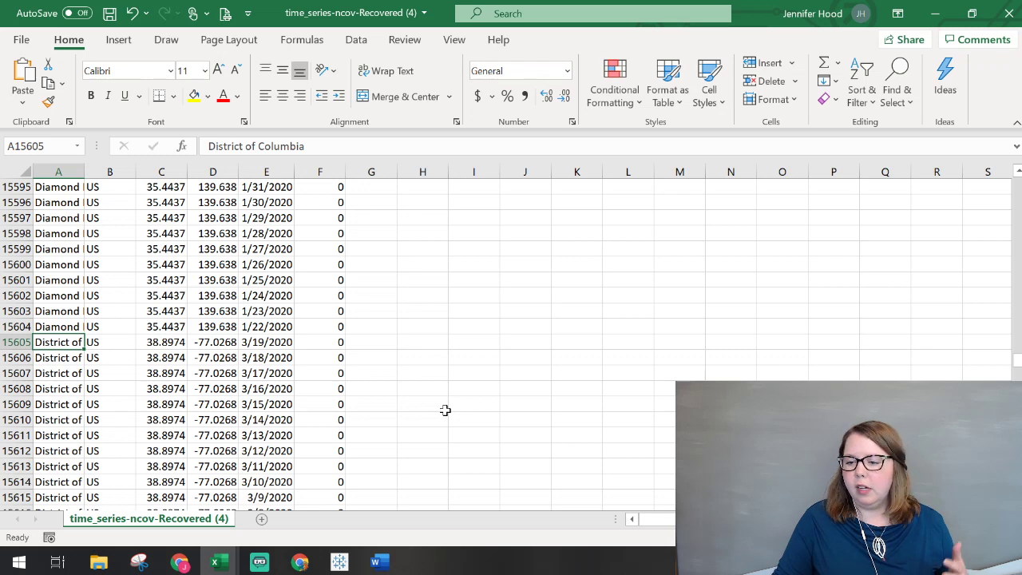
scroll(445, 409, "up", 20)
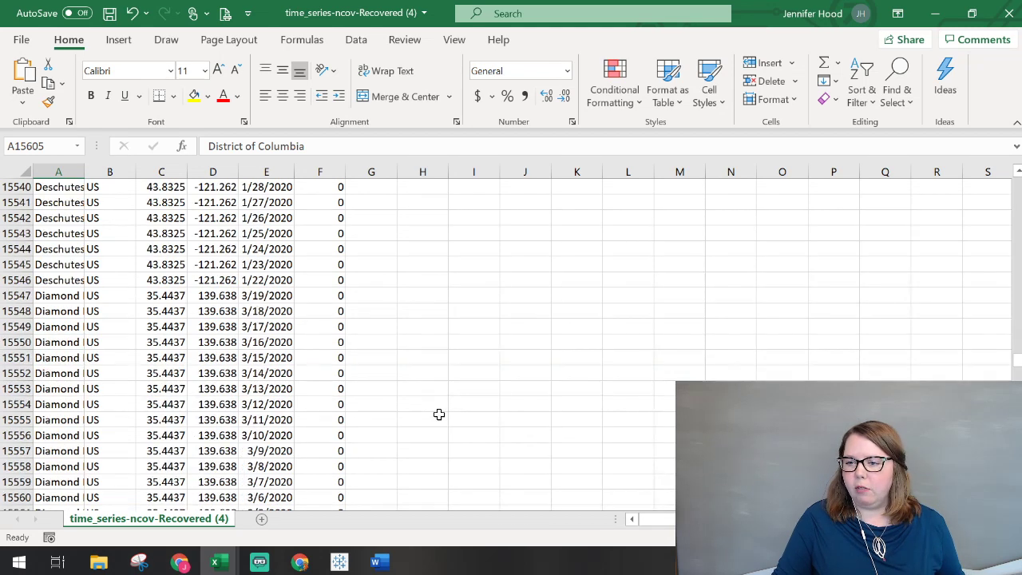
scroll(438, 415, "up", 20)
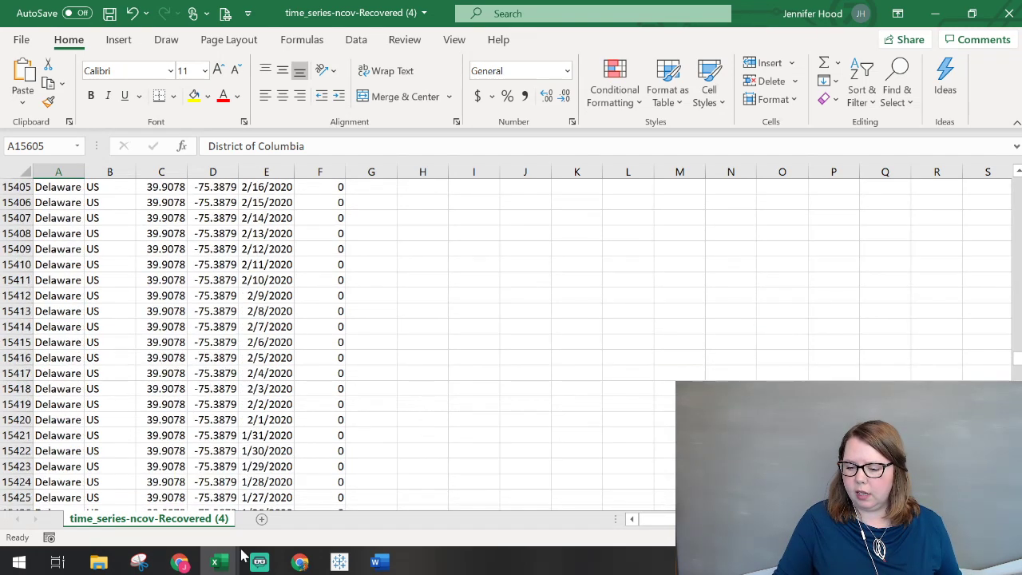
Bring up the time_series-ncov-Confirmed (4) workbook and autofit all its columns to their contents.
left_click(552, 497)
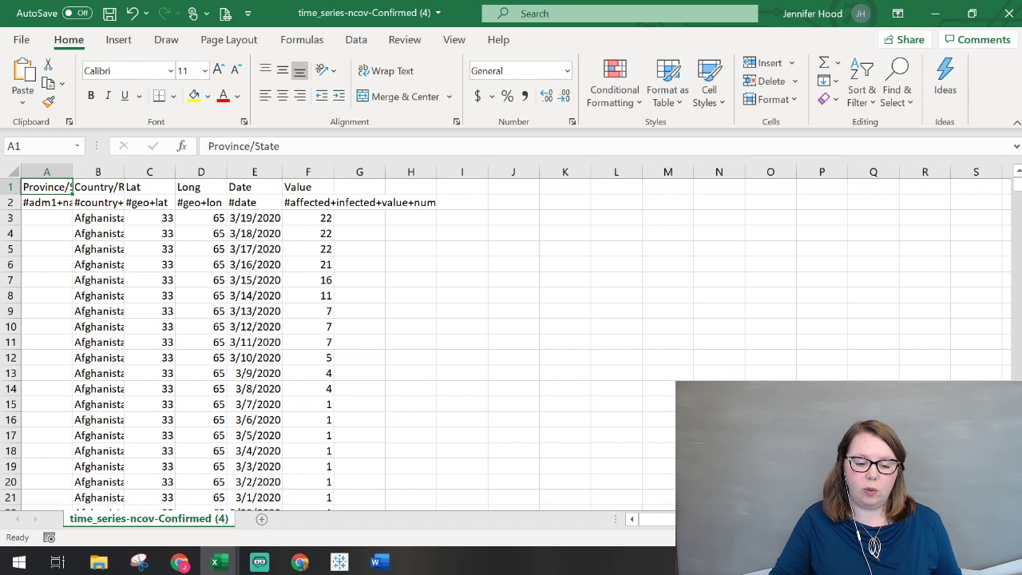
key("alt+Tab")
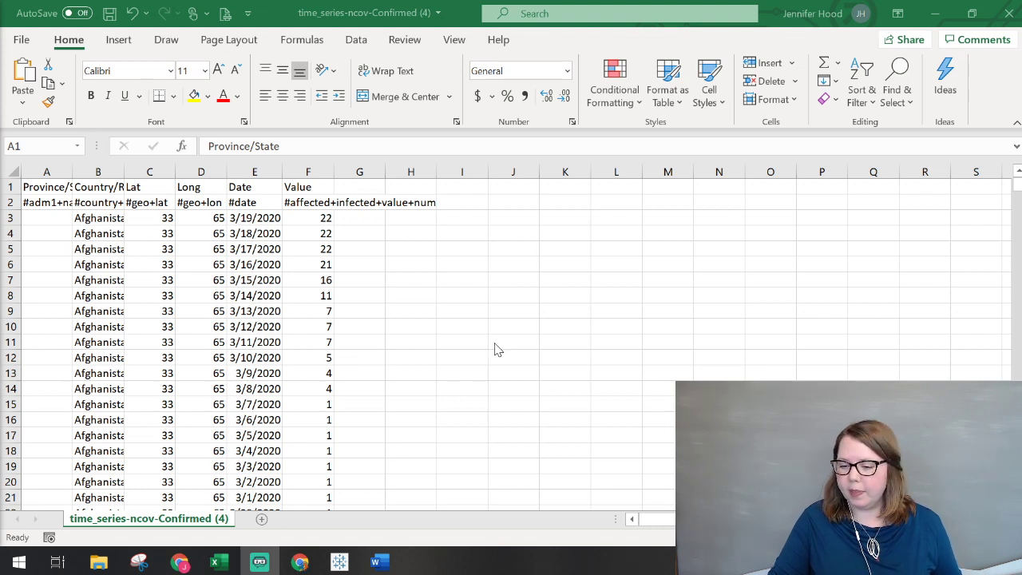
key("alt+Tab")
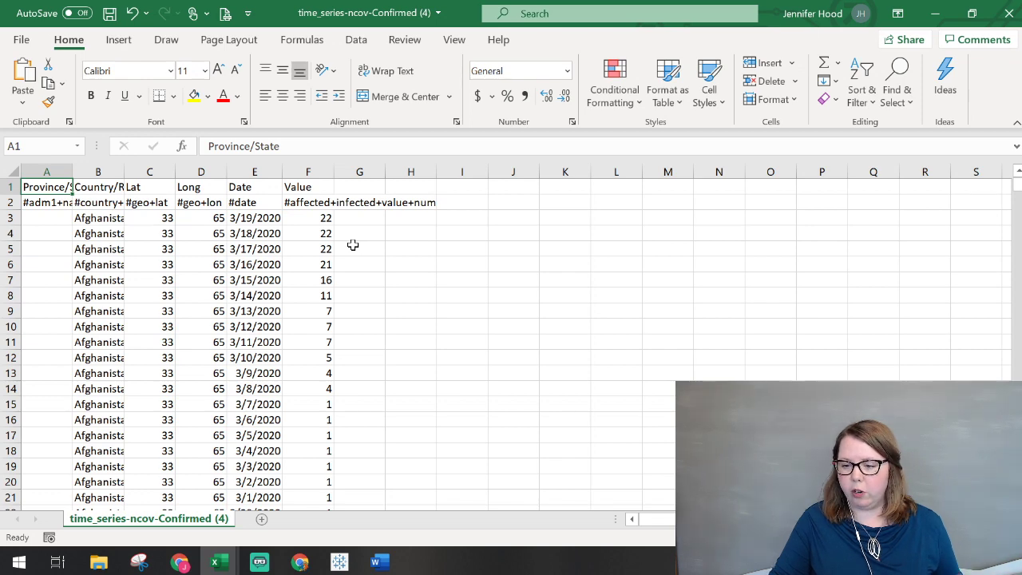
left_click(12, 171)
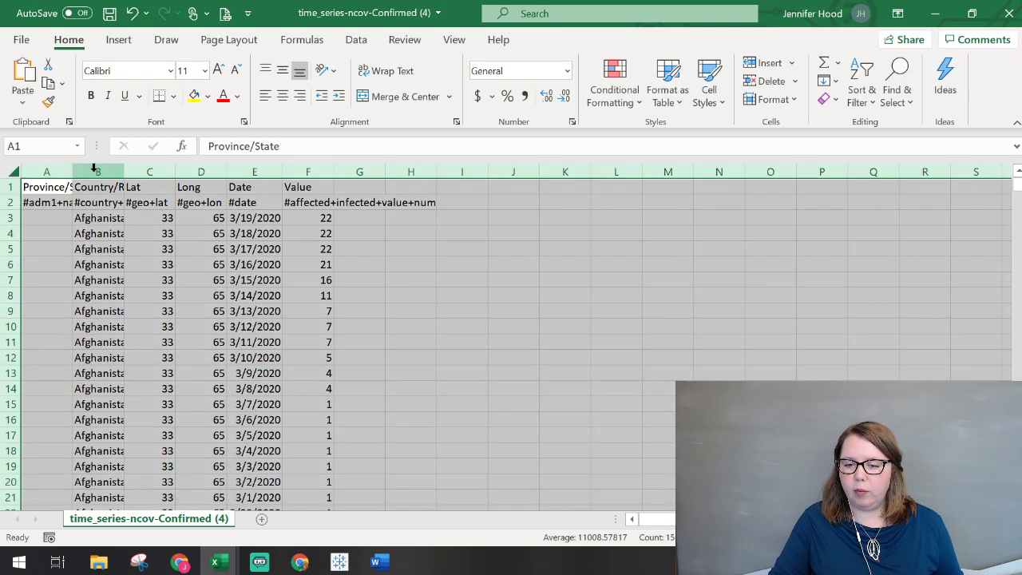
double_click(74, 172)
left_click(345, 262)
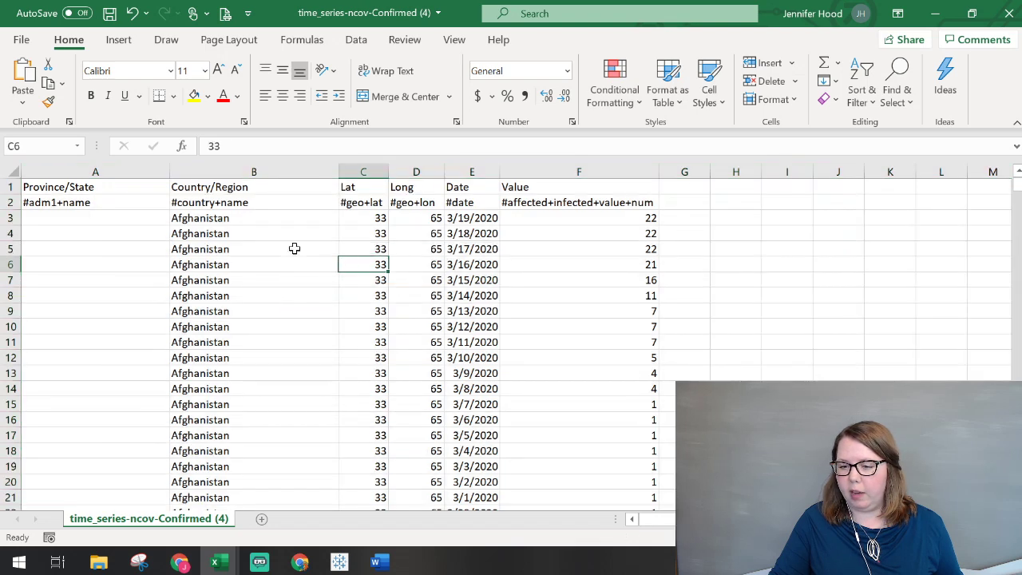
Add filters to row 2, the hashtag row beneath the column headings.
left_click(4, 203)
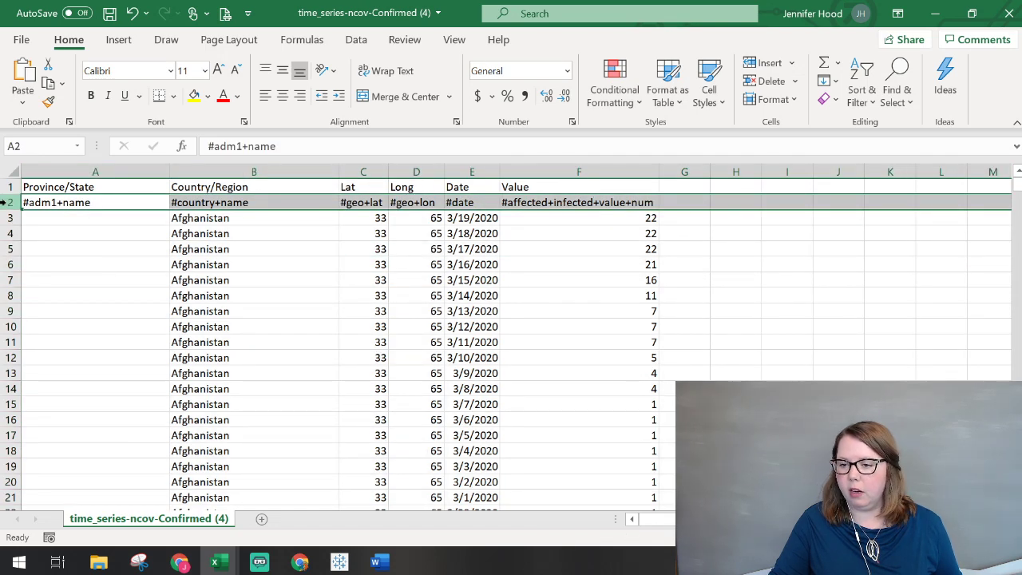
left_click(355, 40)
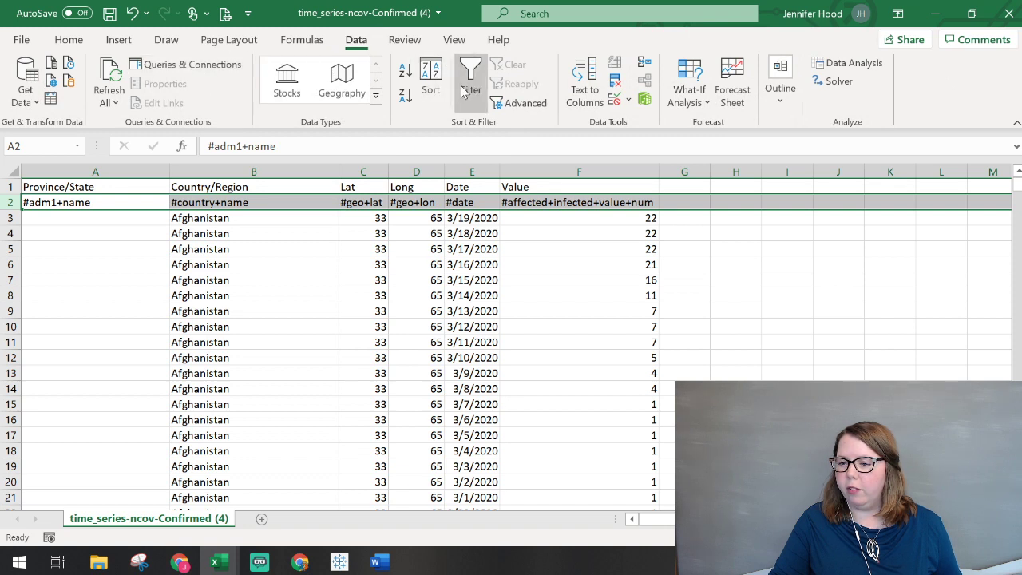
left_click(467, 87)
left_click(310, 213)
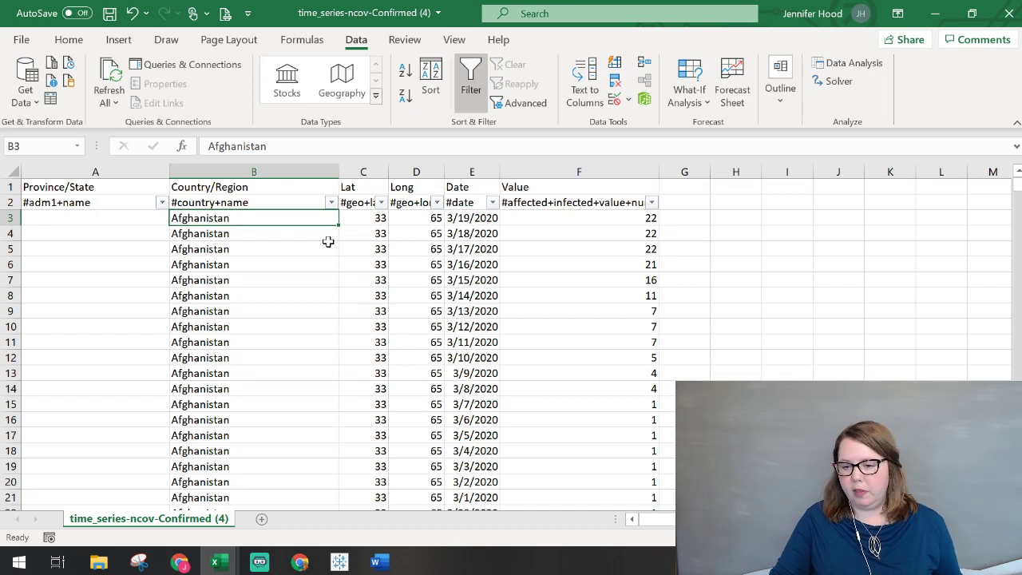
Filter the Country/Region column to show only US records.
left_click(332, 203)
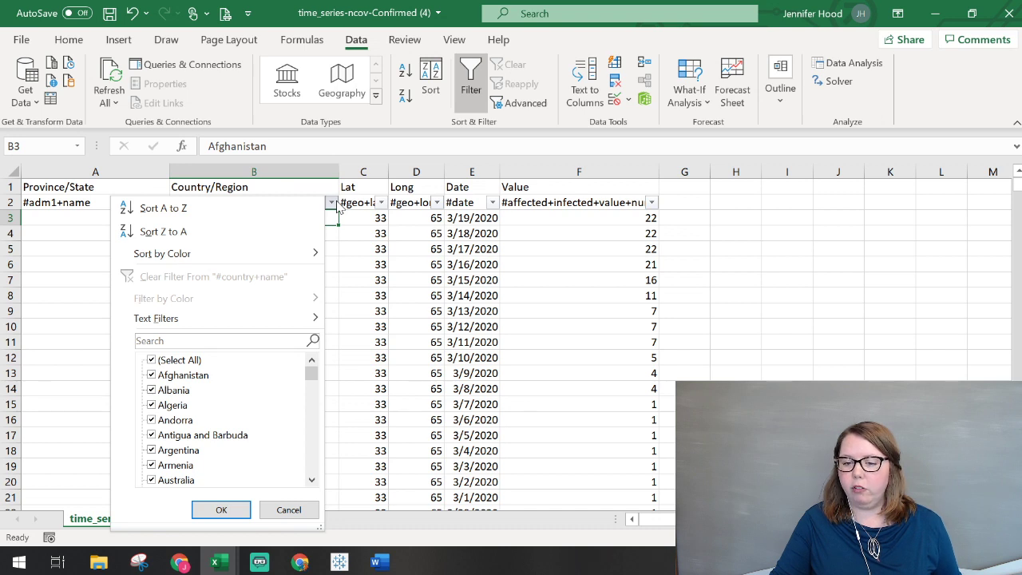
left_click(176, 361)
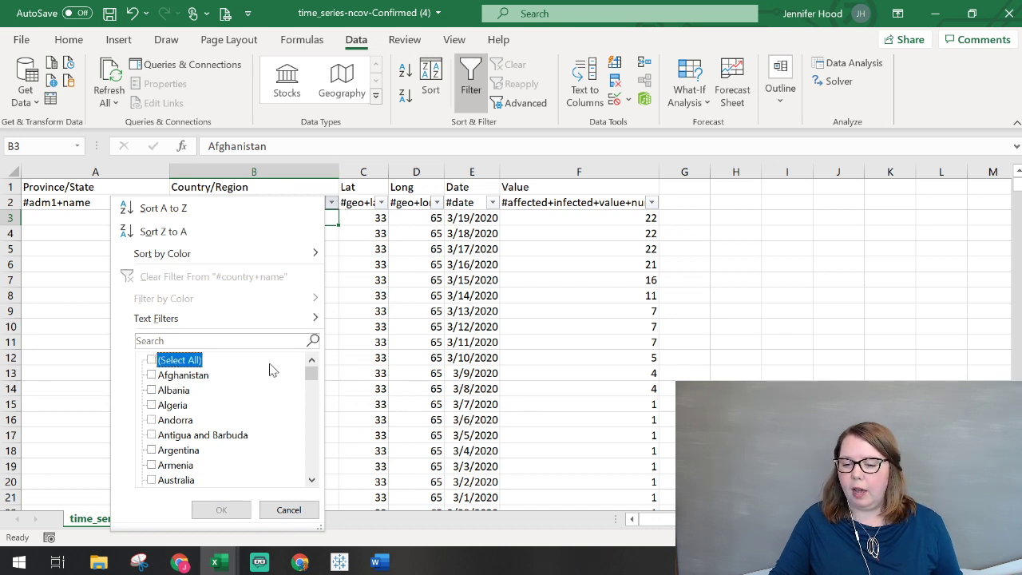
left_click_drag(312, 381, 310, 471)
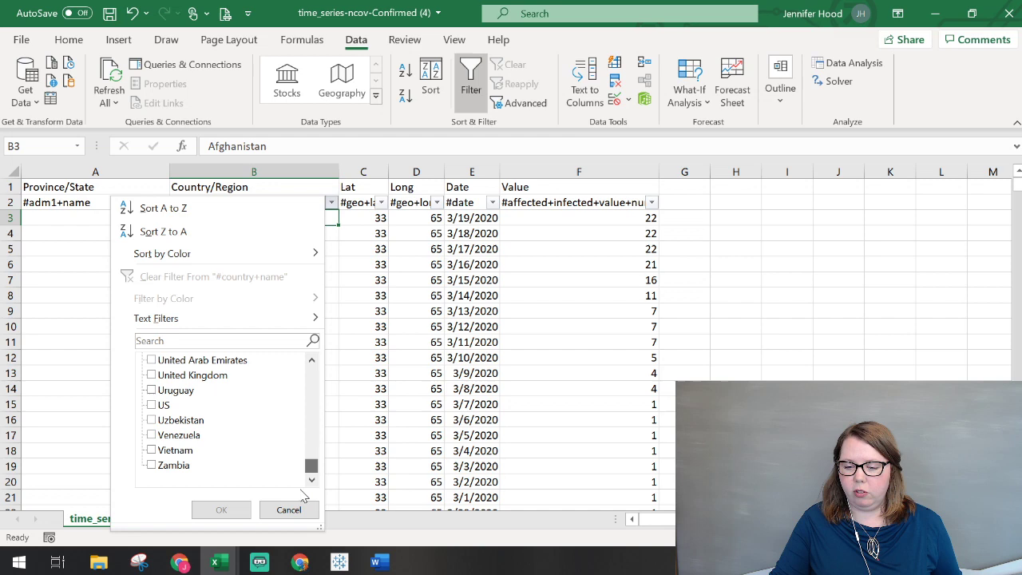
left_click(158, 405)
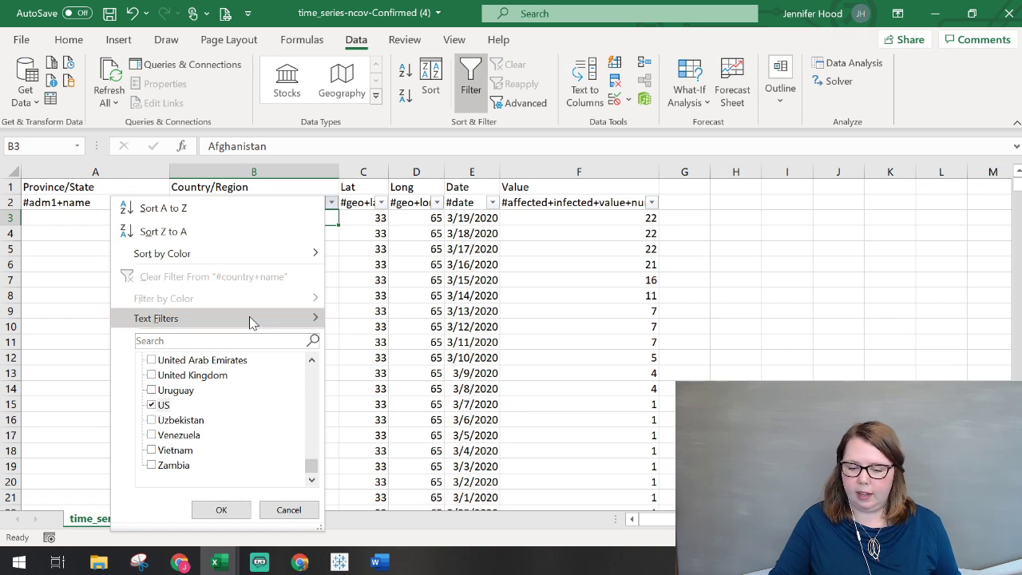
left_click(218, 511)
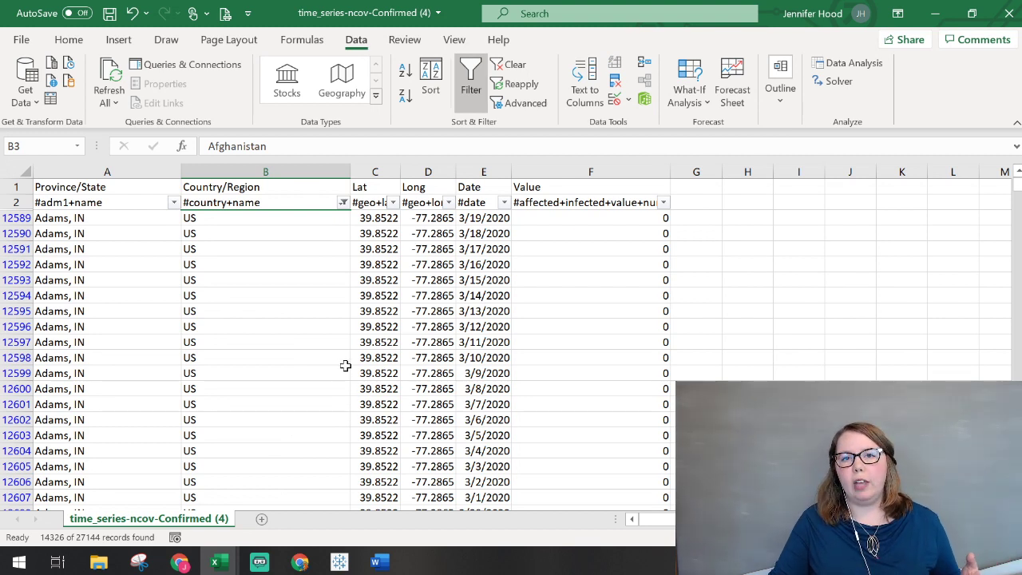
left_click(109, 187)
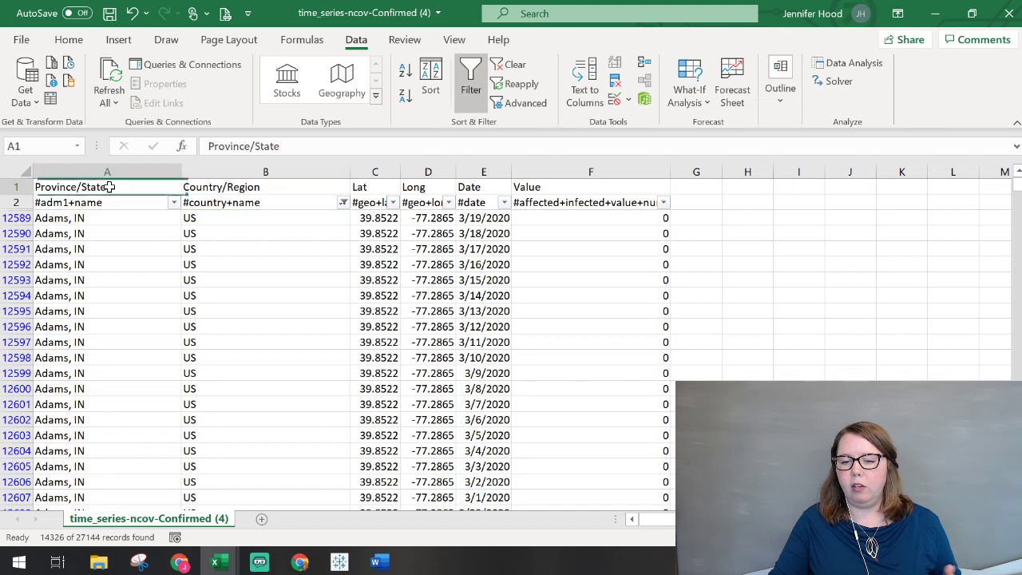
left_click(248, 184)
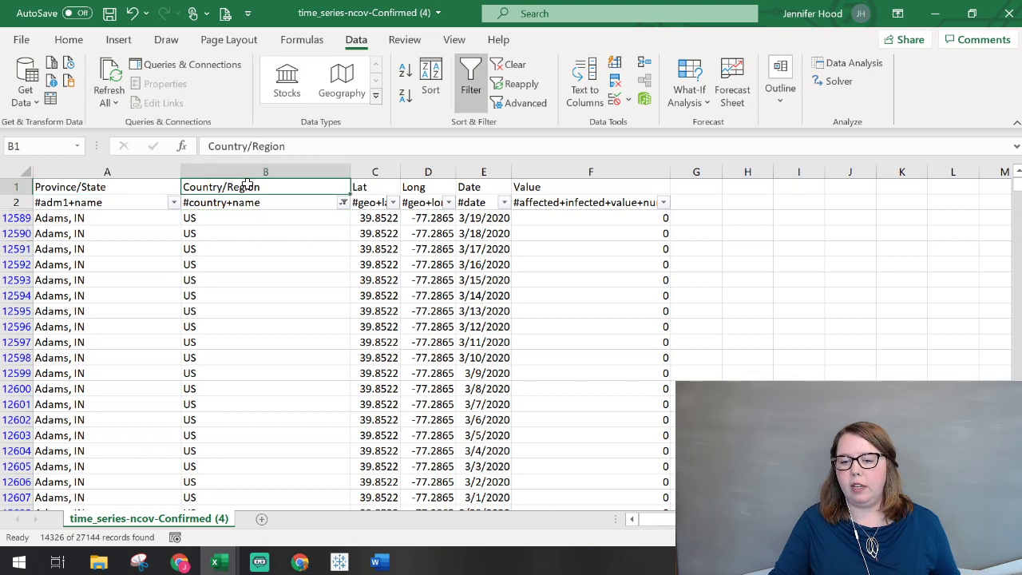
Examine the headings from Lat through Value and the Adams, IN rows among the US records.
left_click(380, 188)
left_click(412, 188)
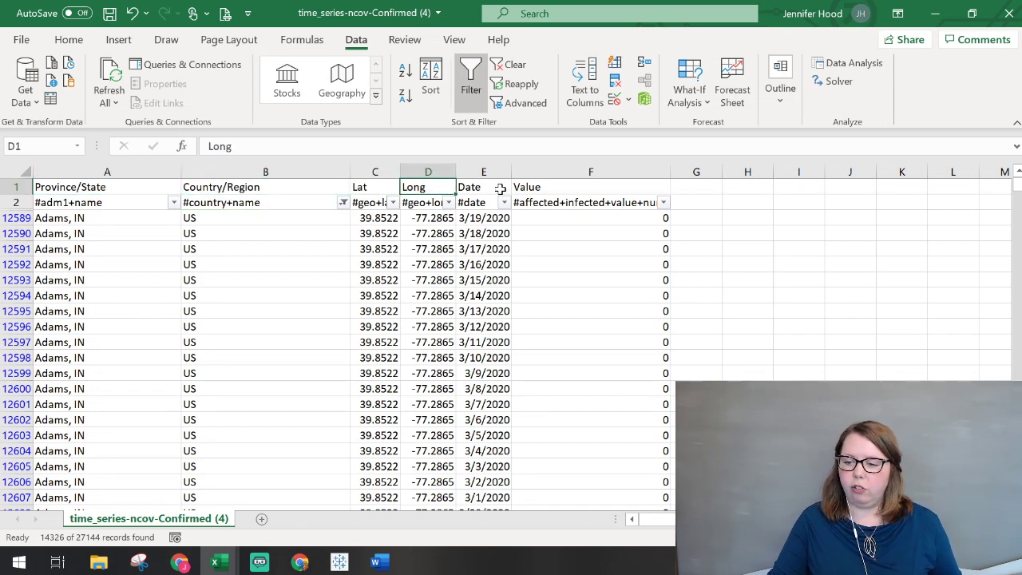
left_click(499, 189)
left_click(567, 187)
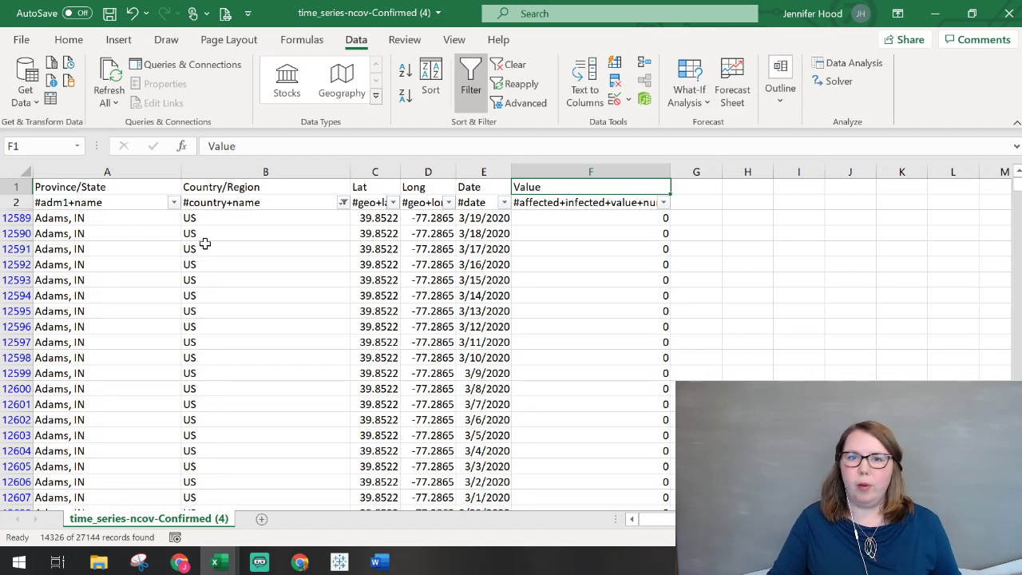
left_click(138, 219)
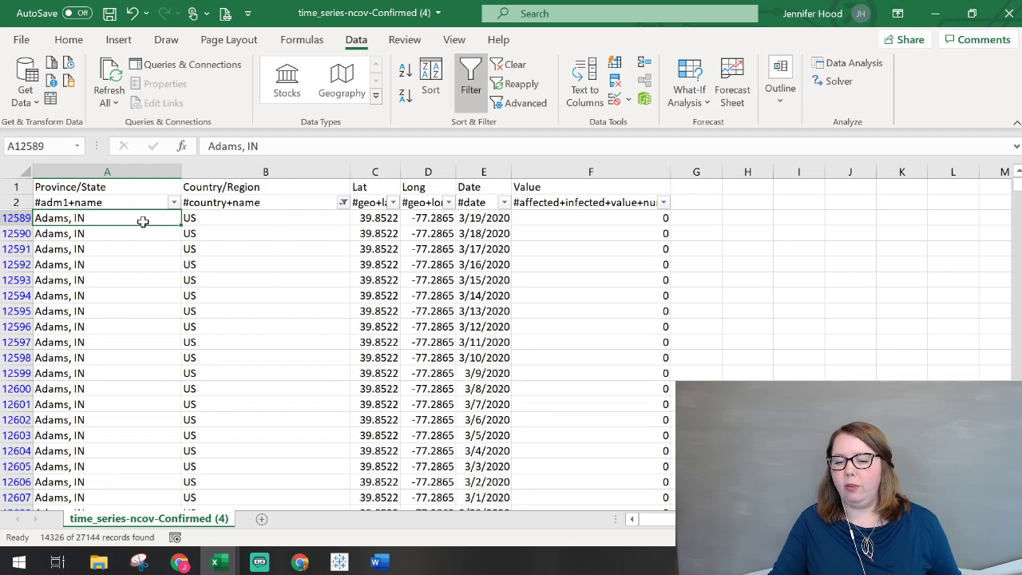
left_click_drag(142, 221, 639, 411)
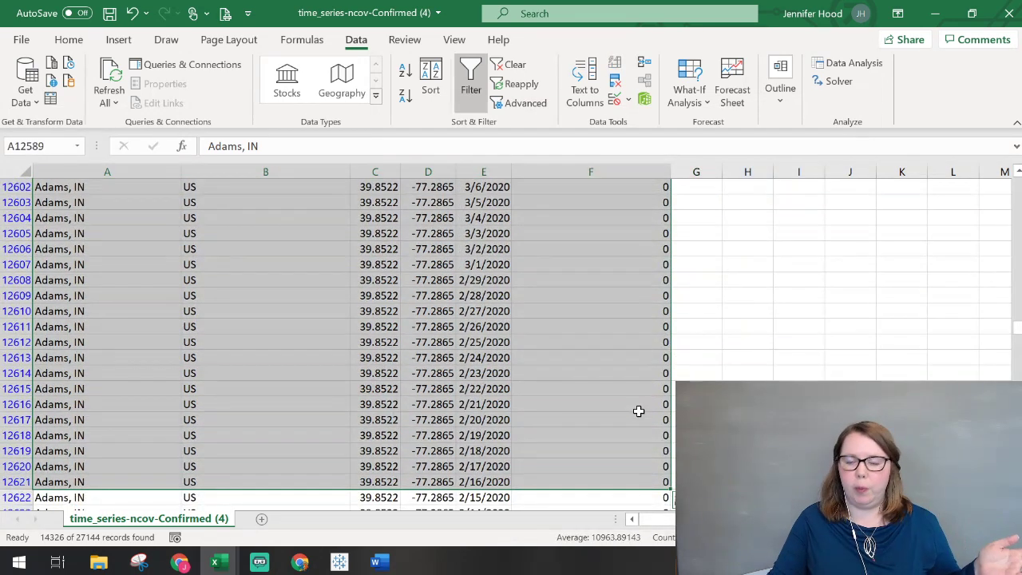
scroll(639, 411, "up", 4)
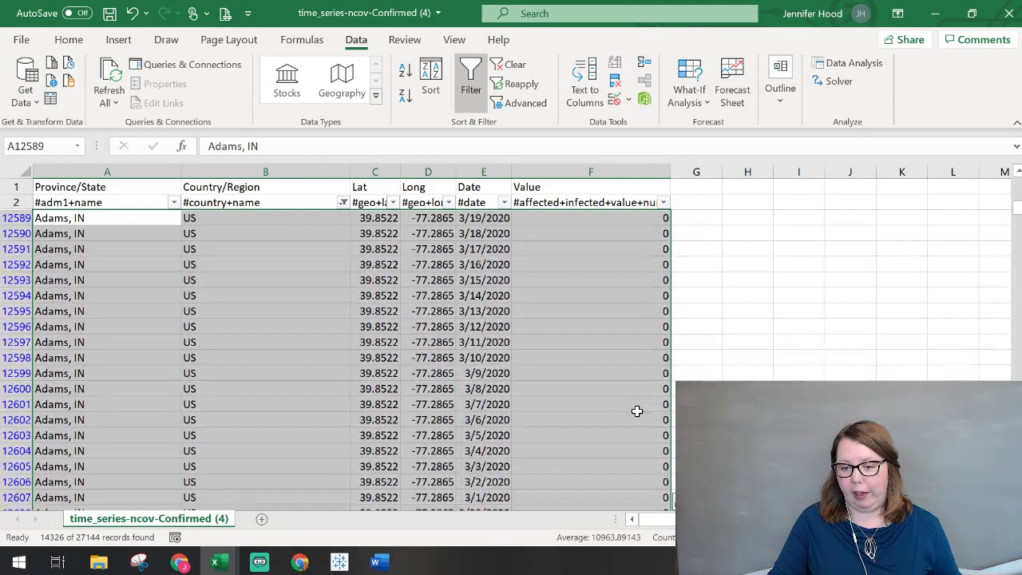
left_click(132, 222)
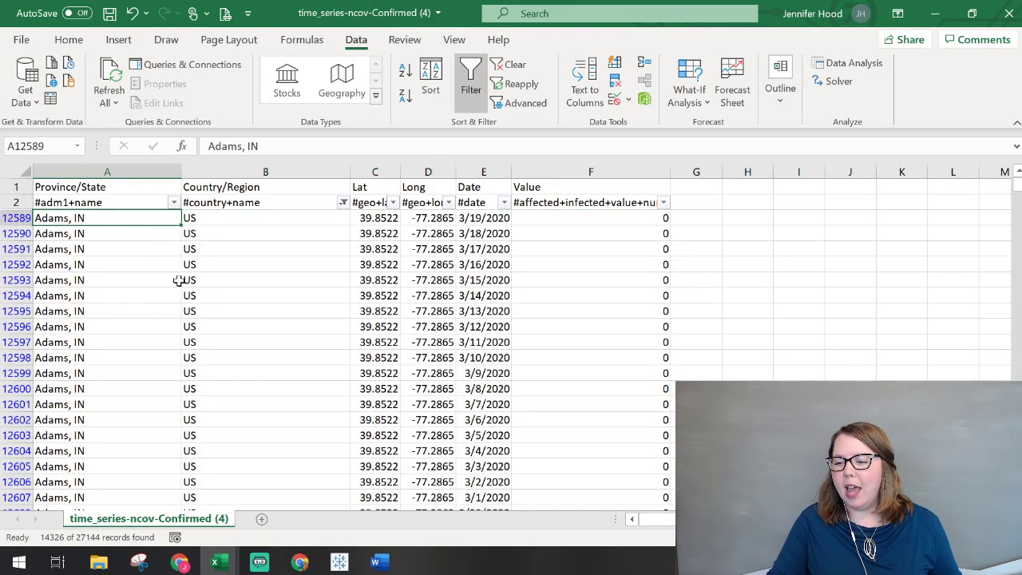
scroll(273, 367, "down", 8)
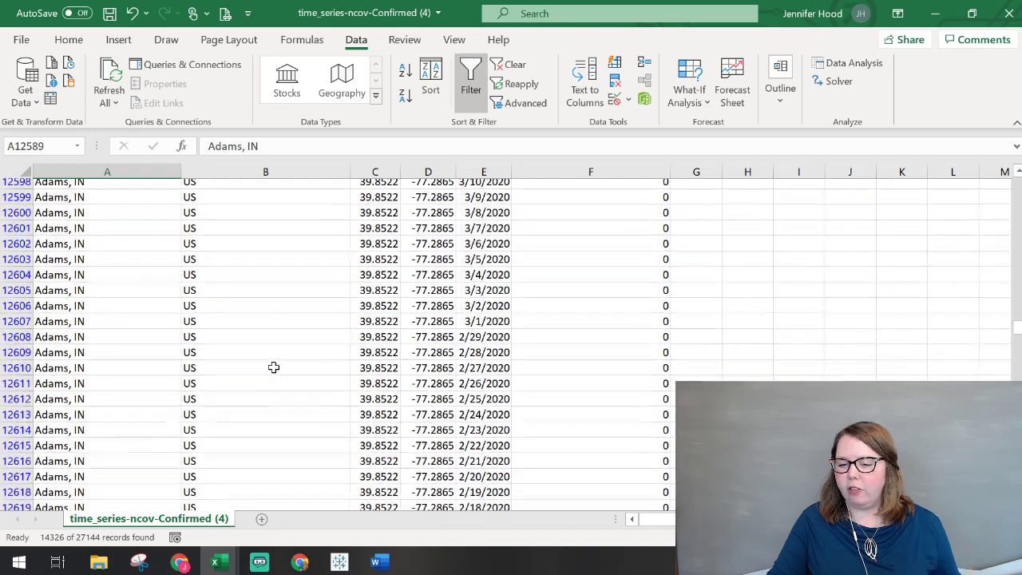
scroll(273, 367, "up", 8)
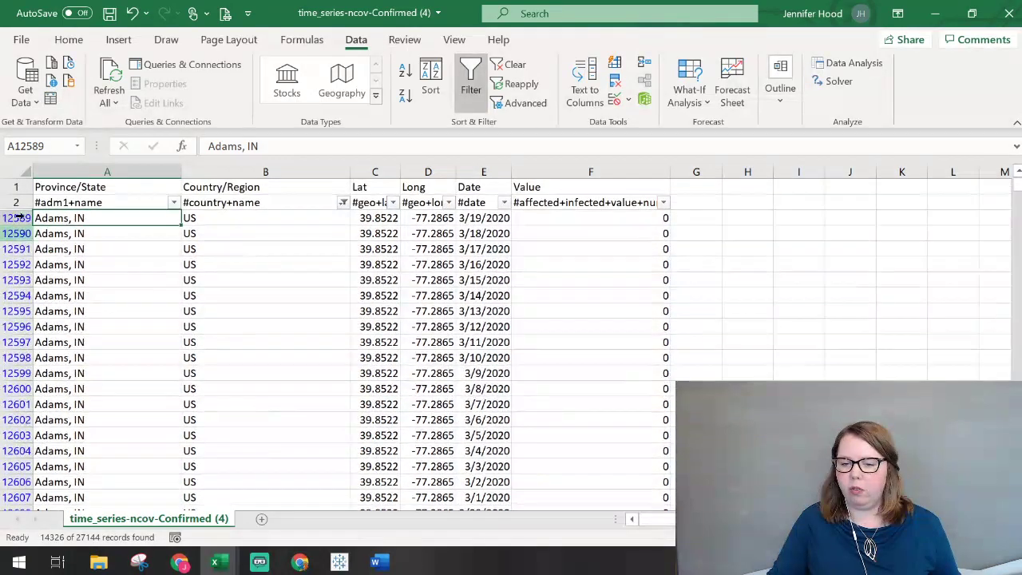
Freeze the panes above row 2, the hashtag row.
left_click(16, 202)
left_click(454, 39)
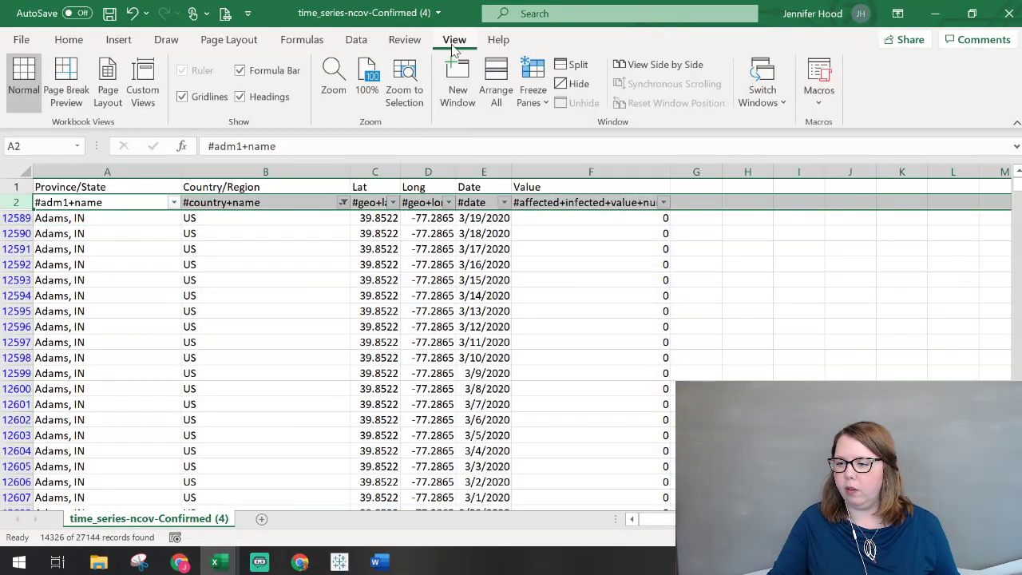
left_click(533, 88)
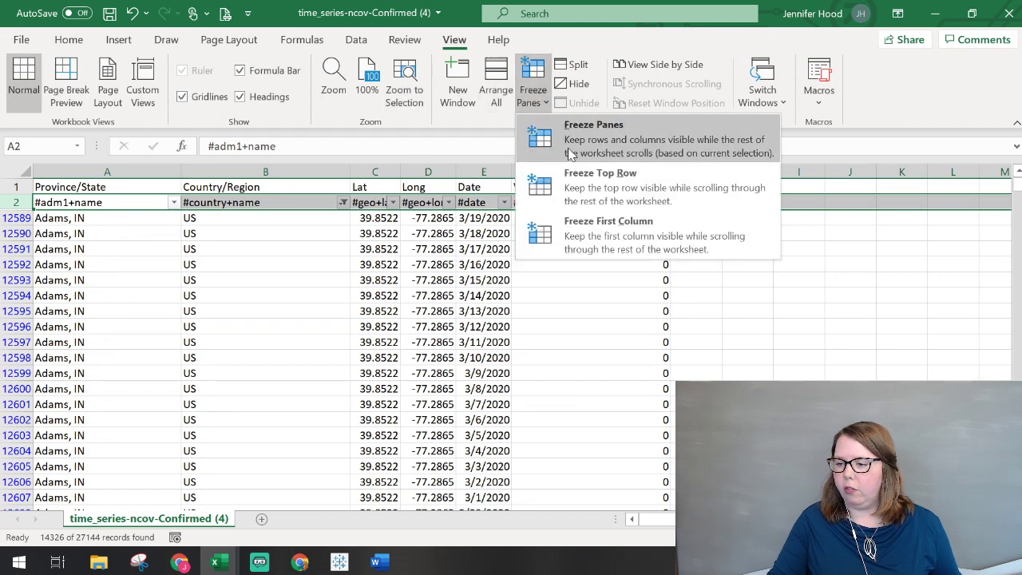
left_click(569, 144)
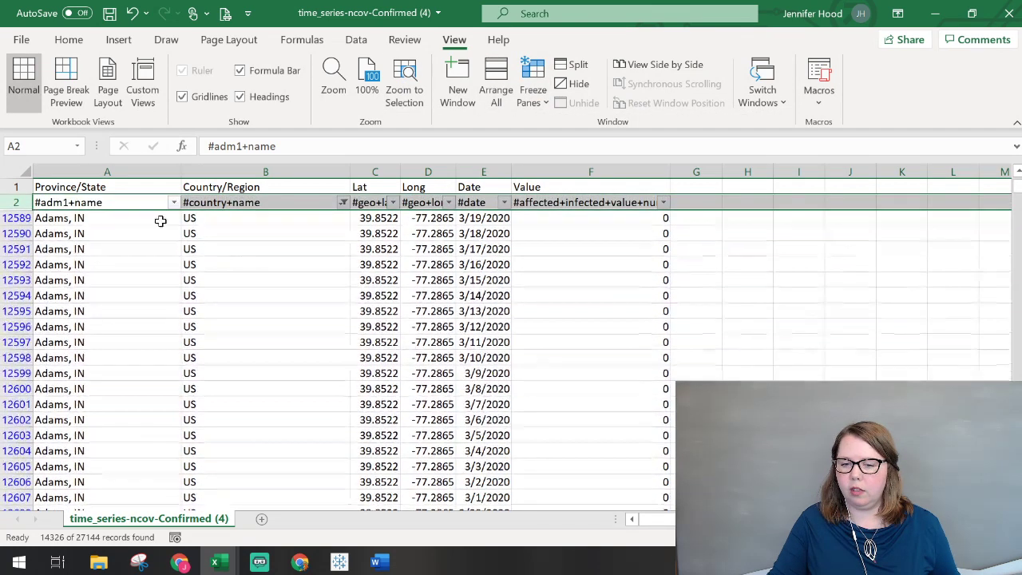
left_click(16, 218)
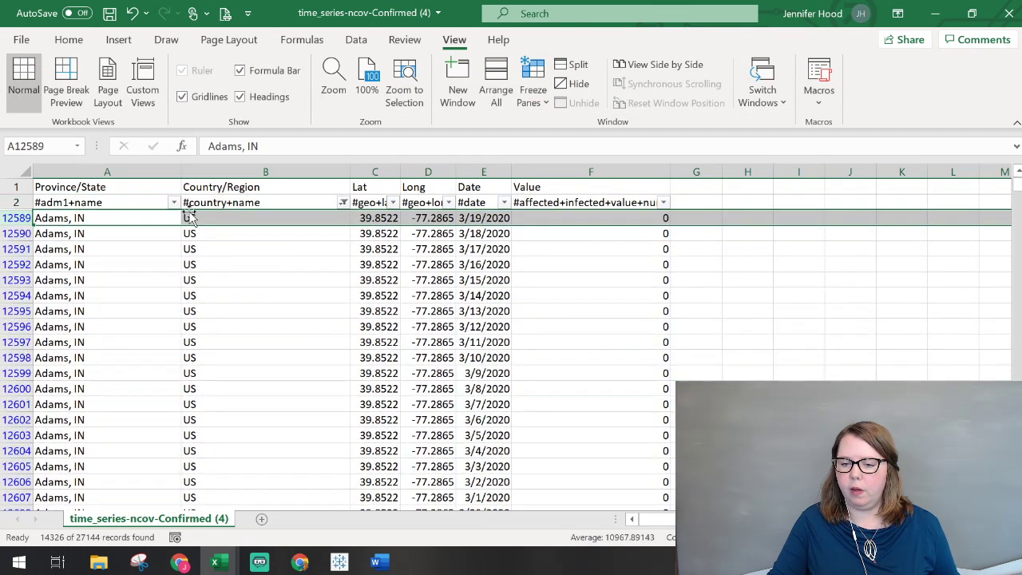
Clear the US restriction from the Country/Region filter by selecting all countries again.
left_click(343, 203)
left_click(194, 361)
left_click(231, 509)
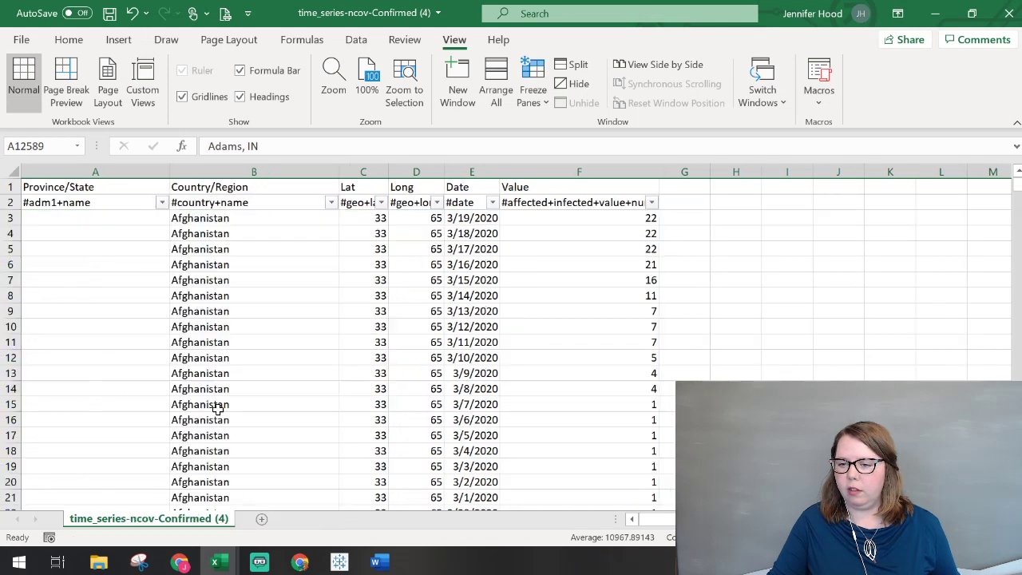
Remove the existing freeze and freeze the panes above row 3, keeping both heading rows in place.
left_click(9, 217)
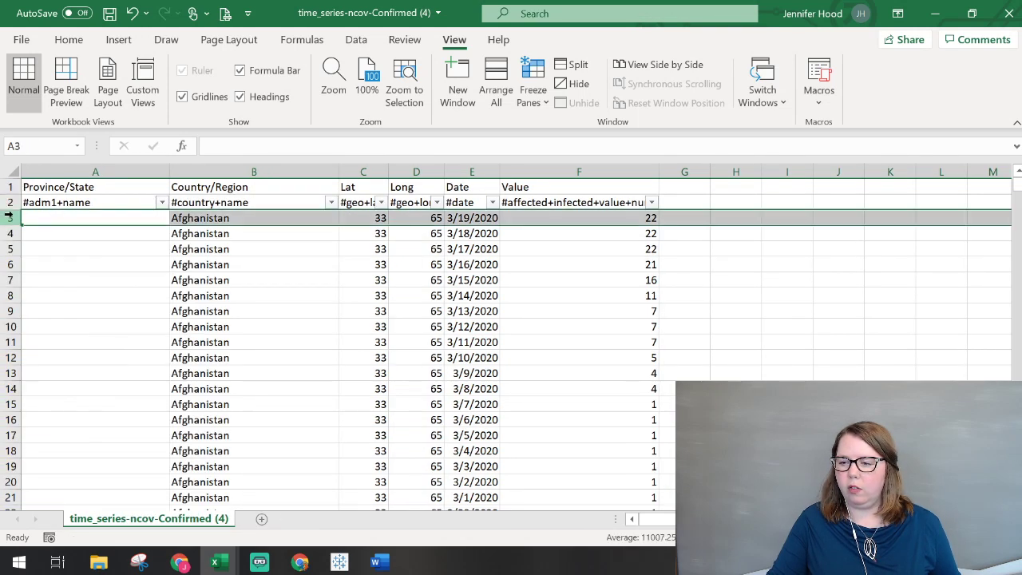
left_click(533, 90)
left_click(550, 132)
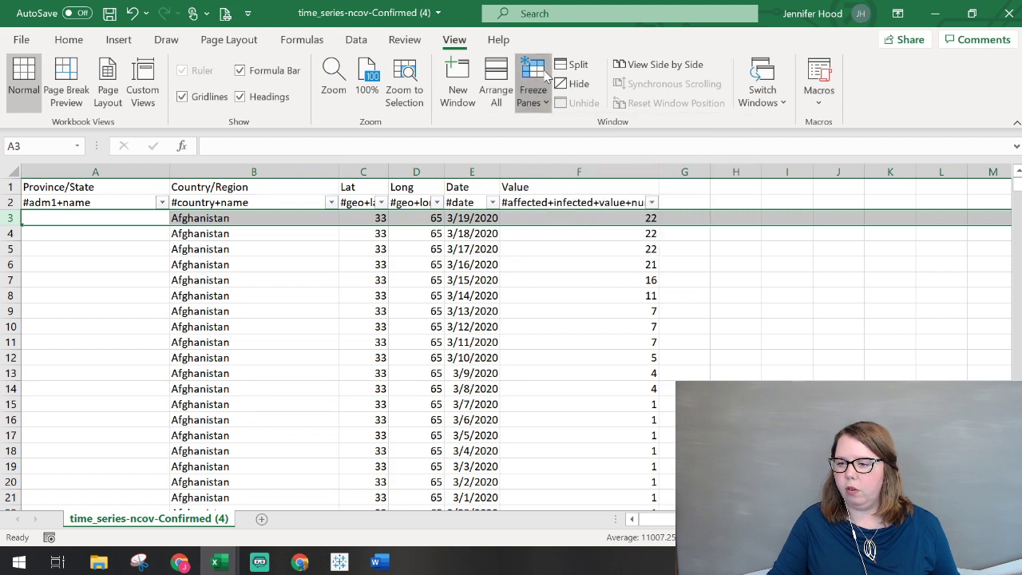
left_click(543, 79)
left_click(550, 132)
left_click(228, 234)
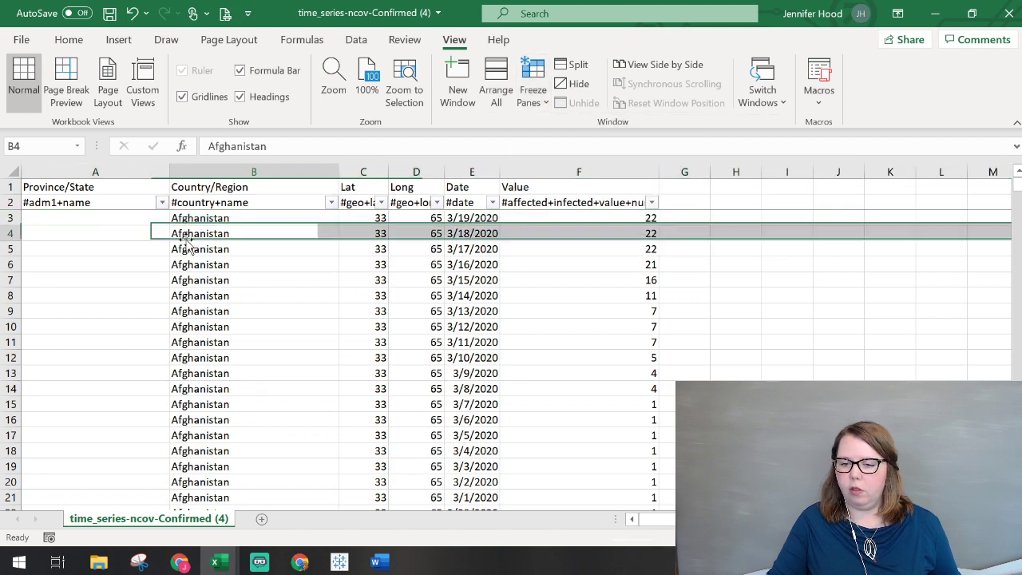
Try to filter Country/Region to US by selecting it from the full country list.
left_click(331, 202)
left_click(180, 363)
scroll(205, 392, "down", 20)
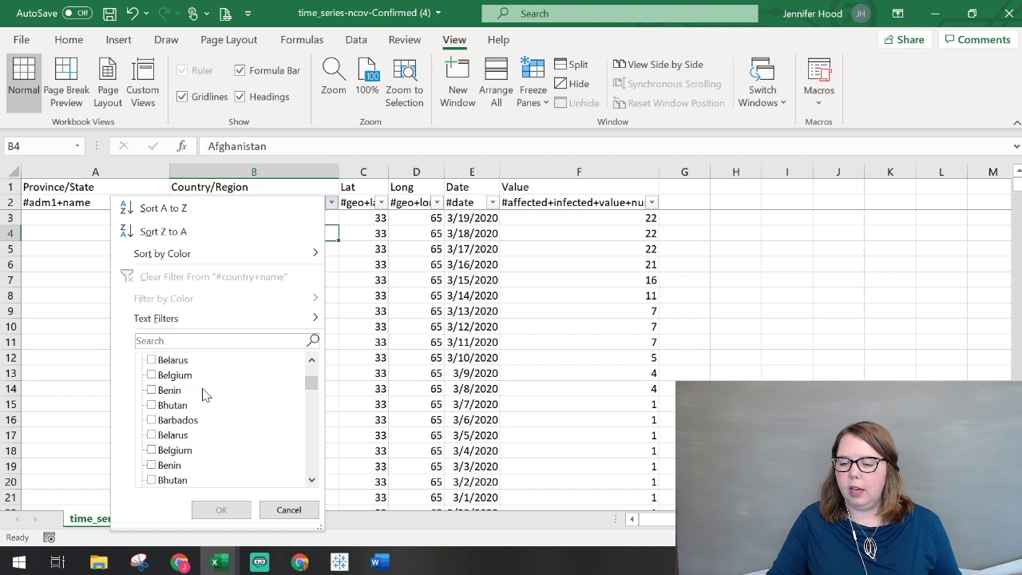
scroll(216, 438, "down", 8)
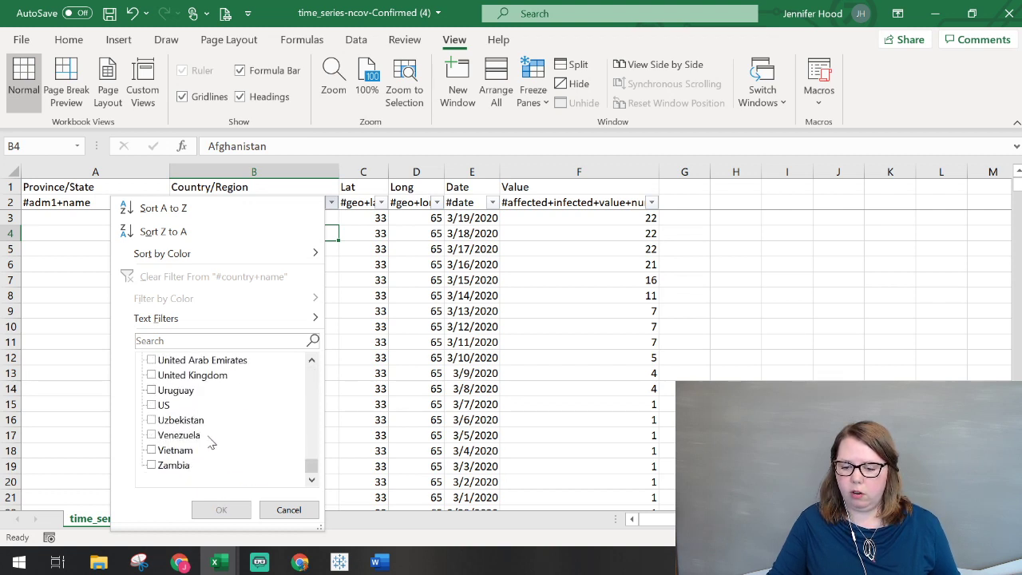
left_click(152, 405)
left_click(221, 509)
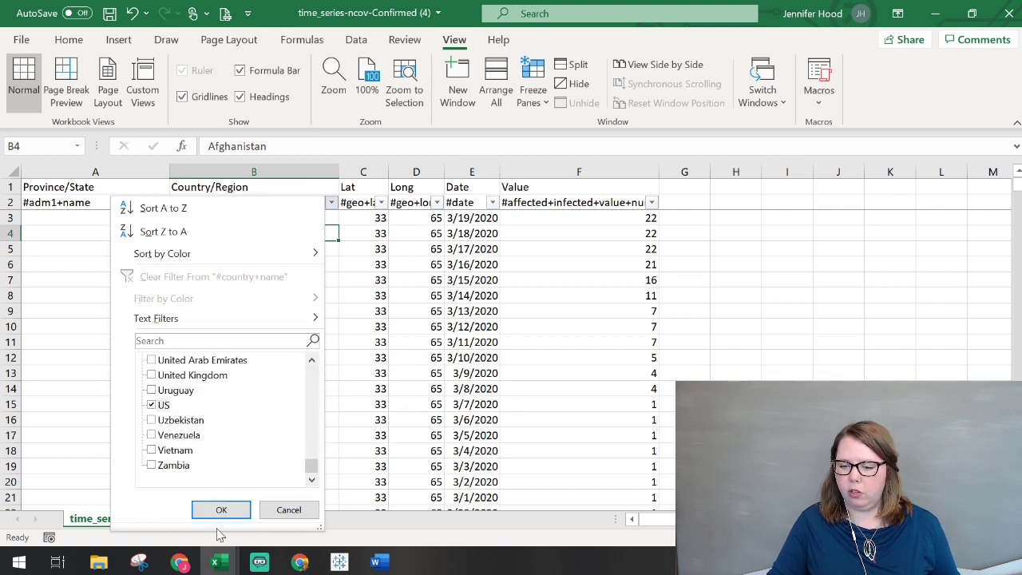
Filter the Country/Region column to US alone by searching its values for "us".
left_click(330, 202)
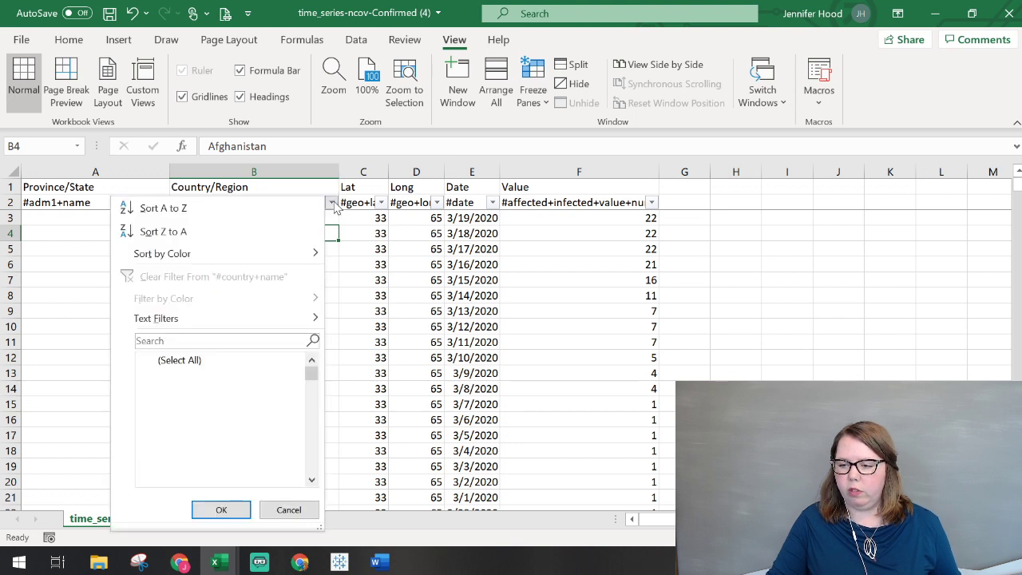
left_click(199, 340)
type("us")
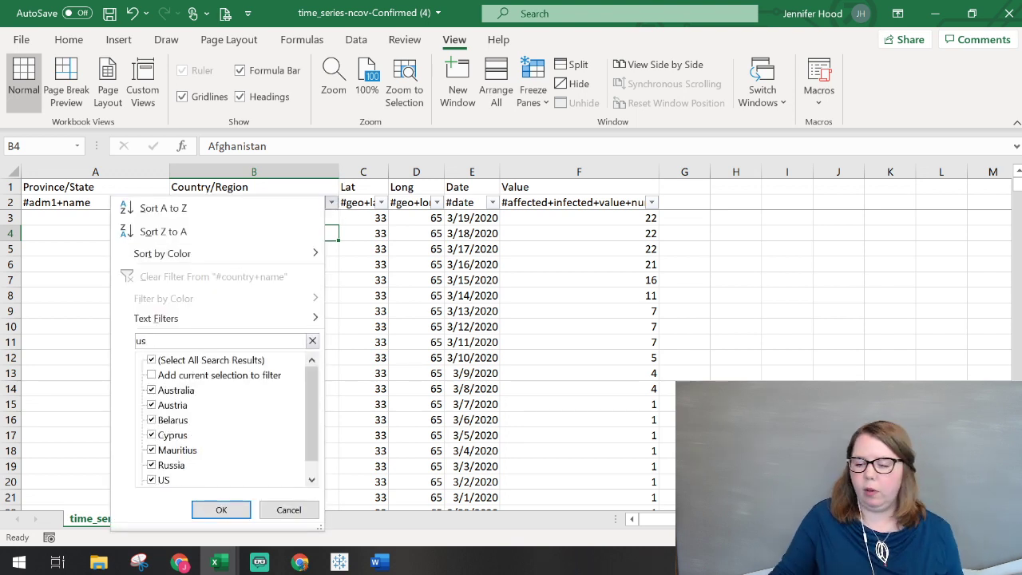
left_click(152, 360)
scroll(196, 411, "down", 1)
left_click(151, 465)
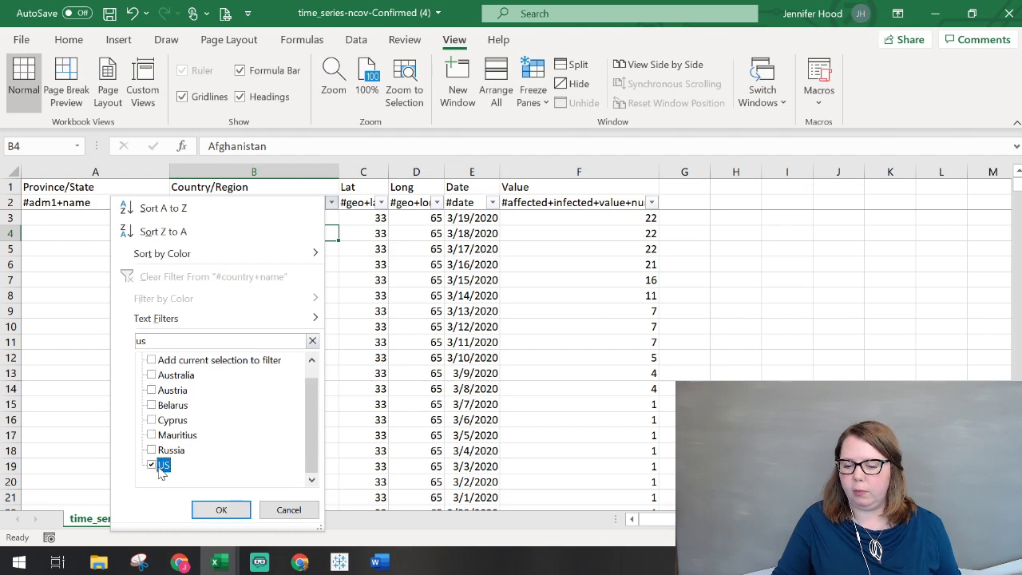
left_click(221, 510)
Look through the US rows by state and county, including Alabama's case values for 3/15/2020 to 3/19/2020.
left_click(149, 275)
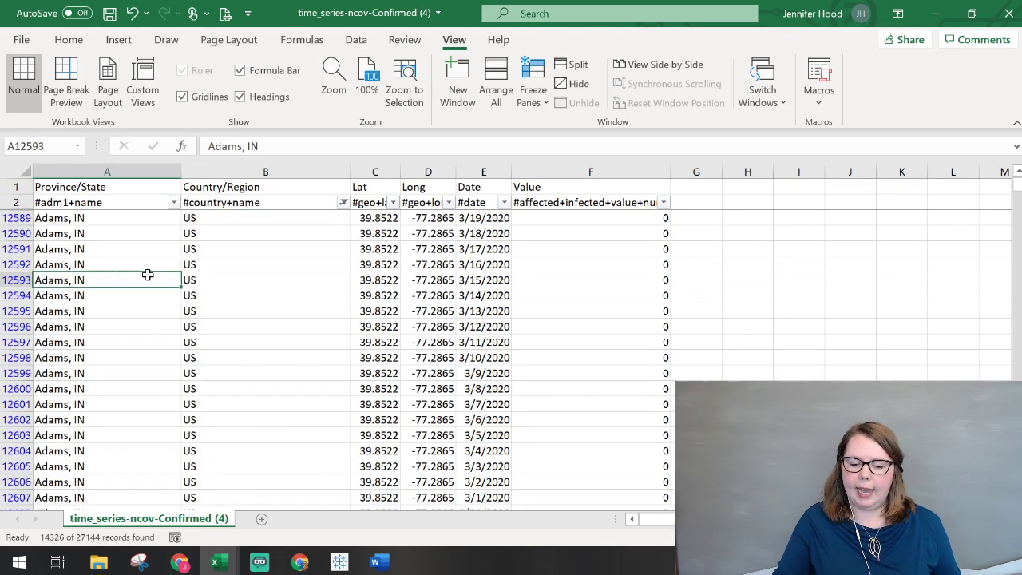
scroll(148, 274, "down", 4)
scroll(148, 275, "down", 15)
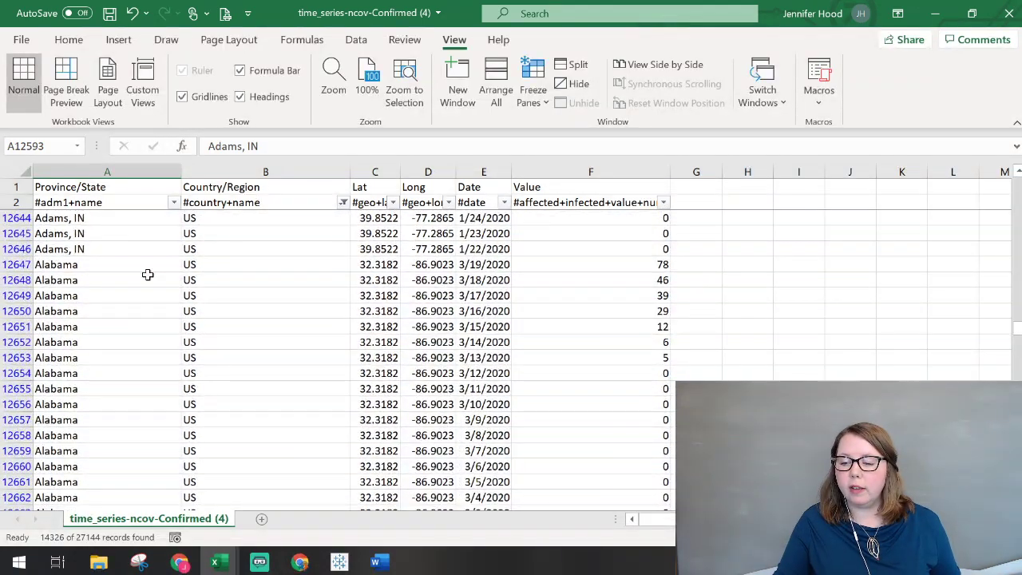
left_click_drag(593, 263, 593, 325)
scroll(310, 368, "down", 8)
scroll(310, 368, "down", 20)
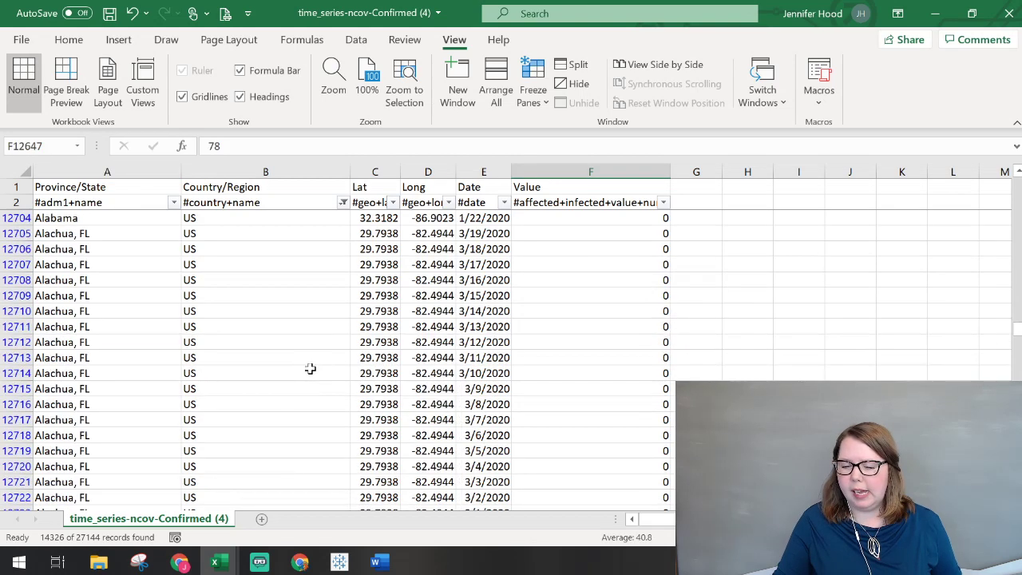
scroll(310, 368, "down", 20)
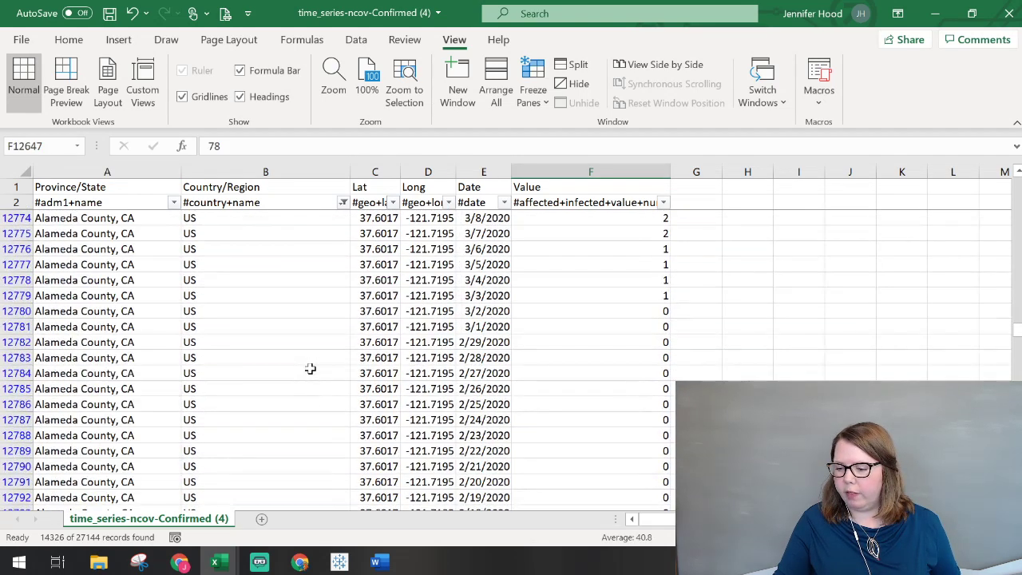
scroll(163, 227, "up", 11)
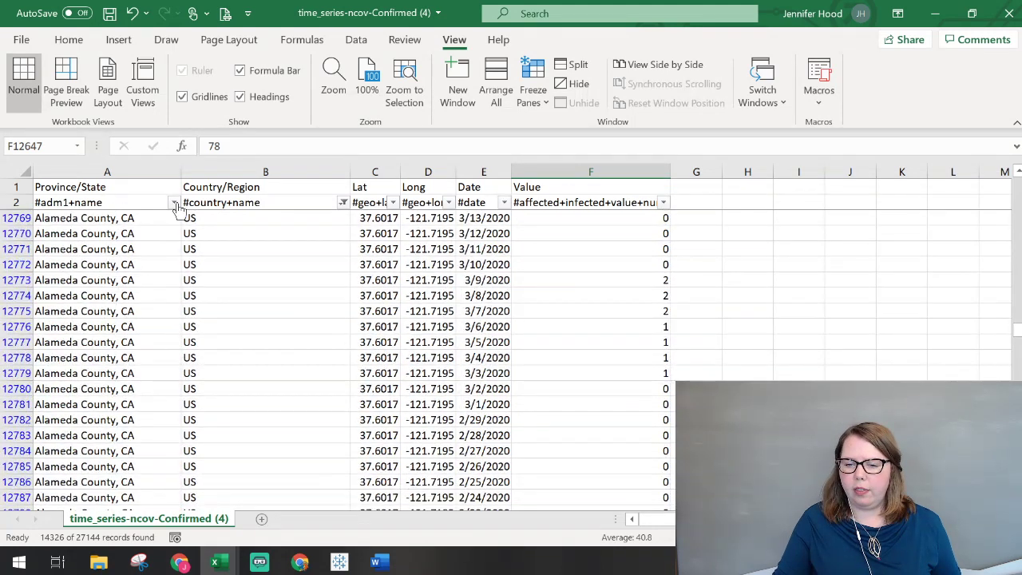
Filter the Province/State column to Clark County, WA and Washington by searching its values for "wa".
left_click(173, 202)
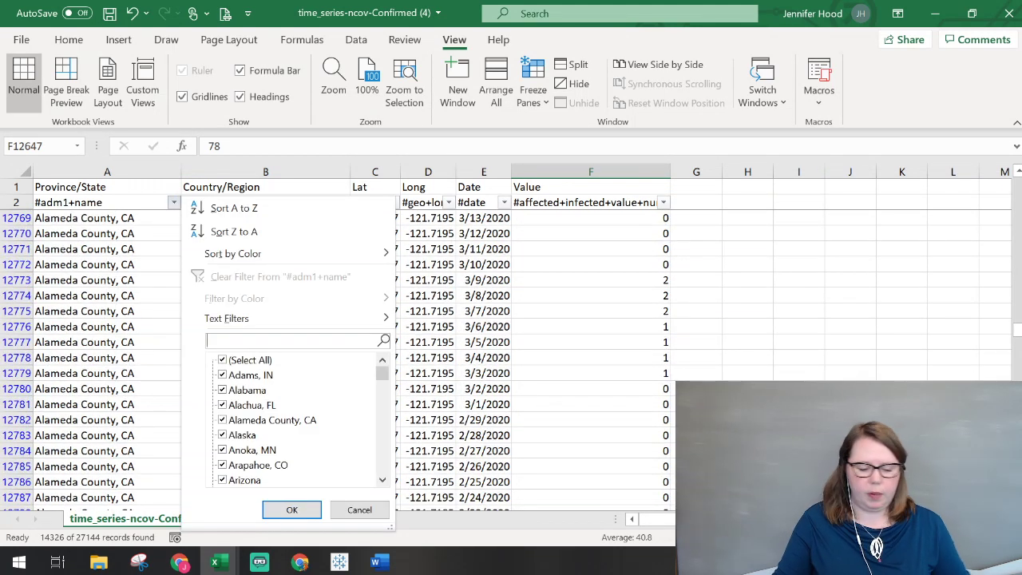
type("wa")
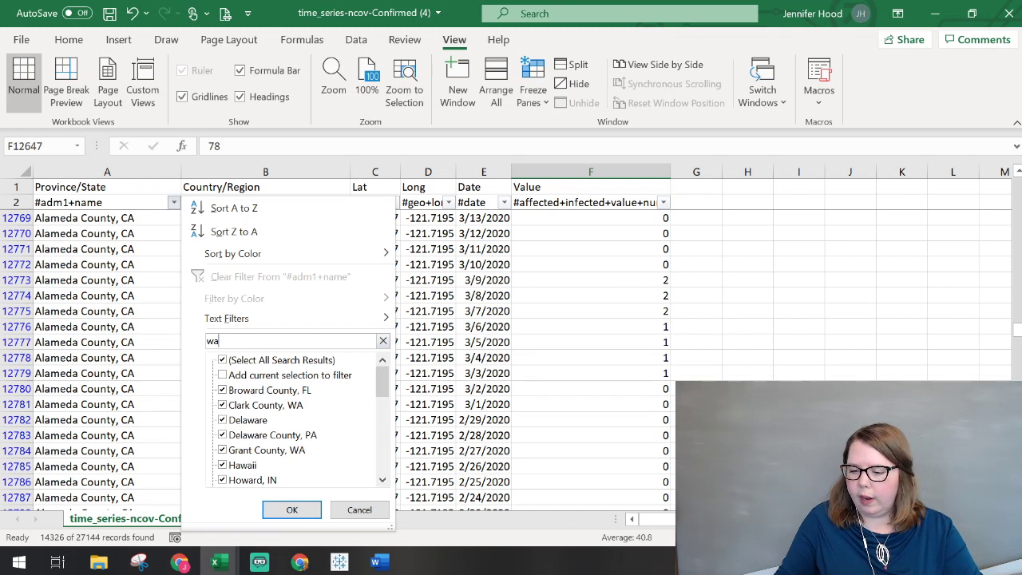
left_click(223, 360)
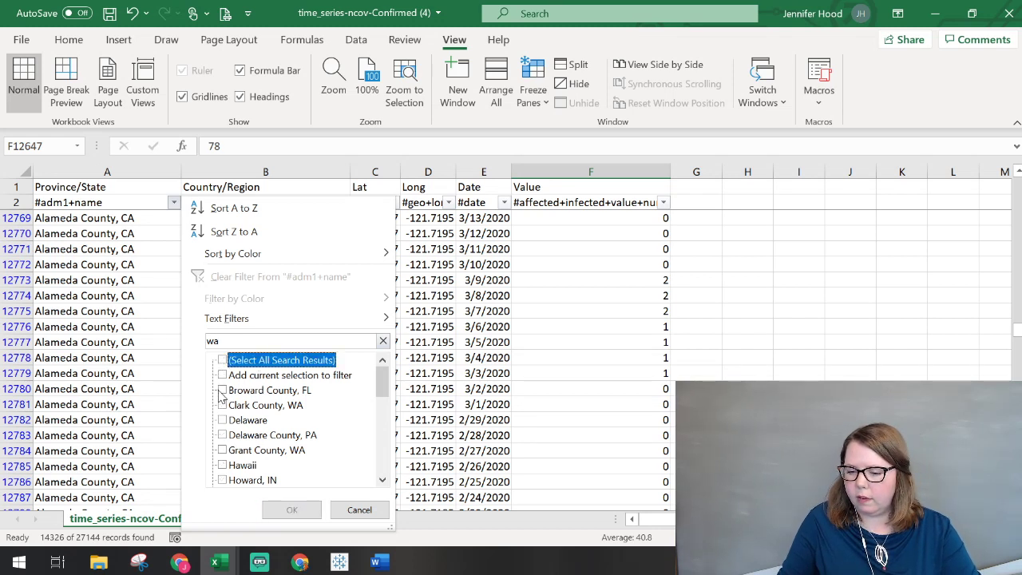
left_click(223, 392)
left_click(223, 405)
scroll(238, 431, "down", 1)
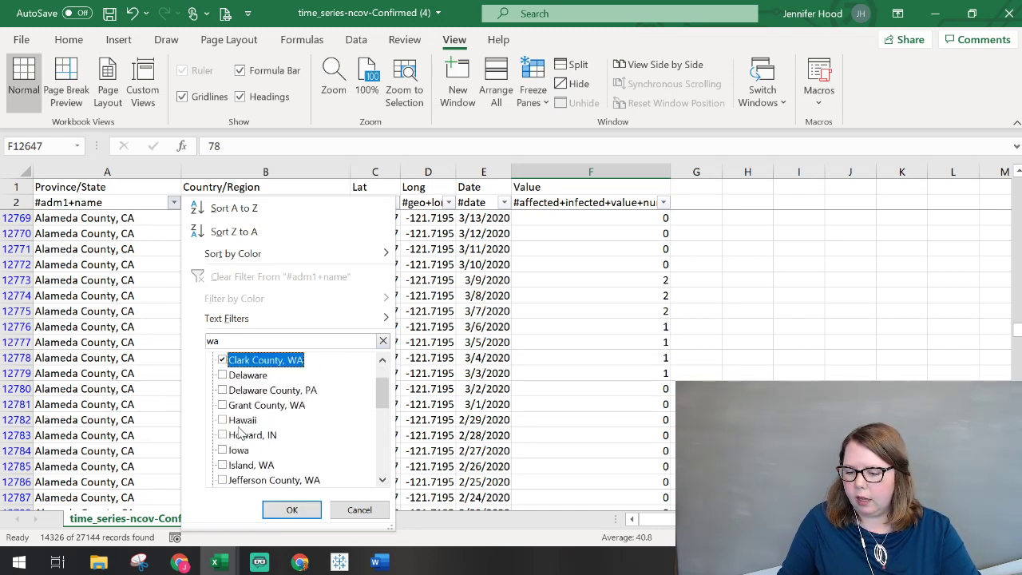
scroll(238, 432, "down", 5)
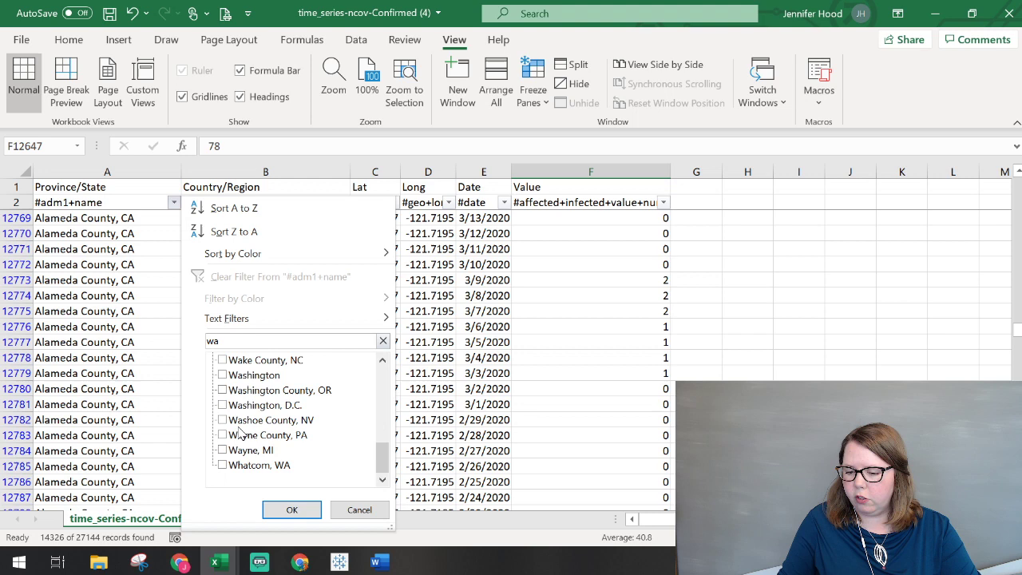
left_click(223, 375)
left_click(291, 509)
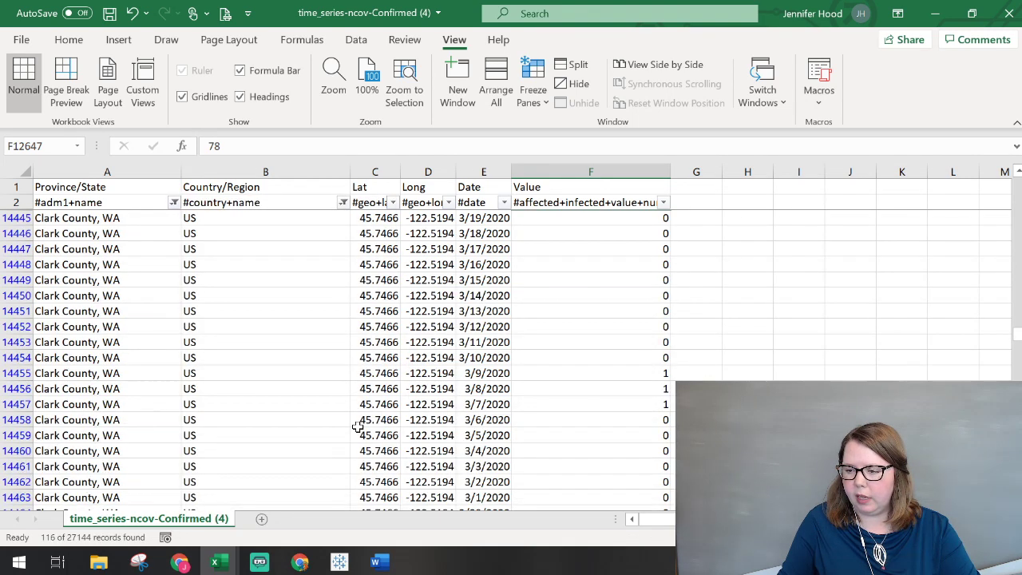
Inspect the Clark County, WA case values in early March and highlight the rows for 3/7/2020 to 3/9/2020.
left_click_drag(610, 316, 634, 431)
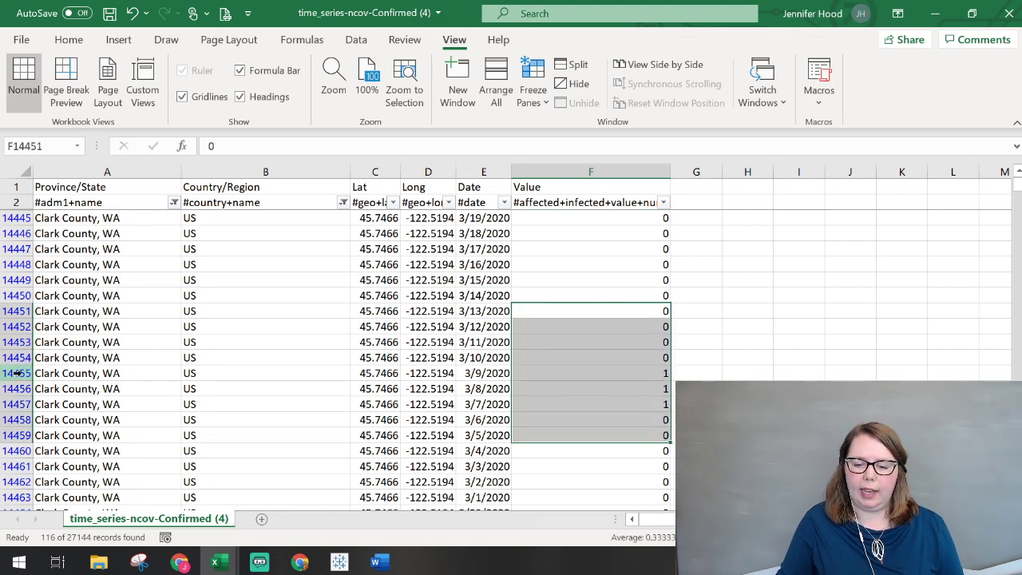
left_click_drag(16, 373, 19, 407)
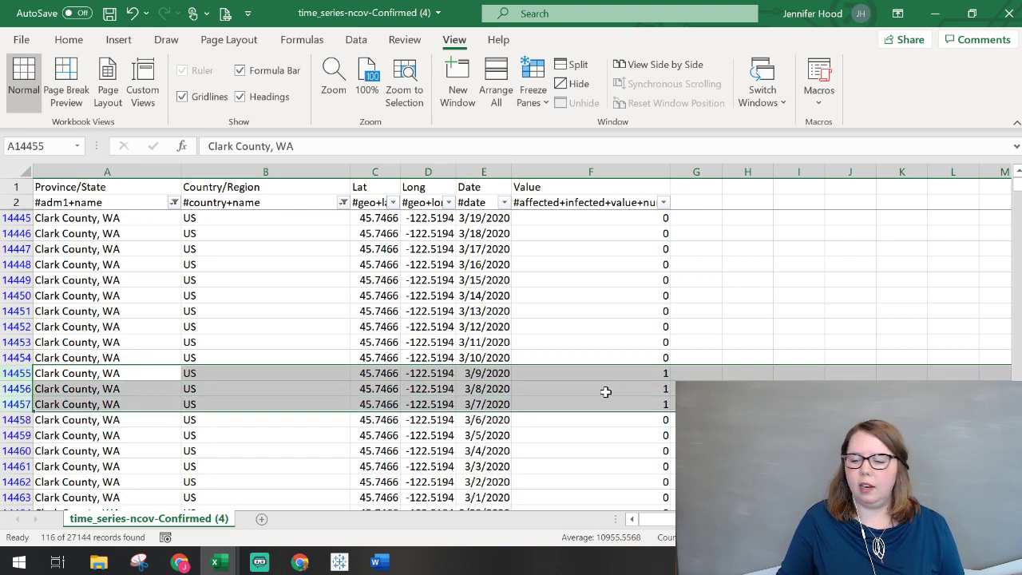
Compare Clark County, WA case values for 3/7/2020 to 3/9/2020 with Washington's values for 3/10/2020 to 3/14/2020.
left_click(631, 356)
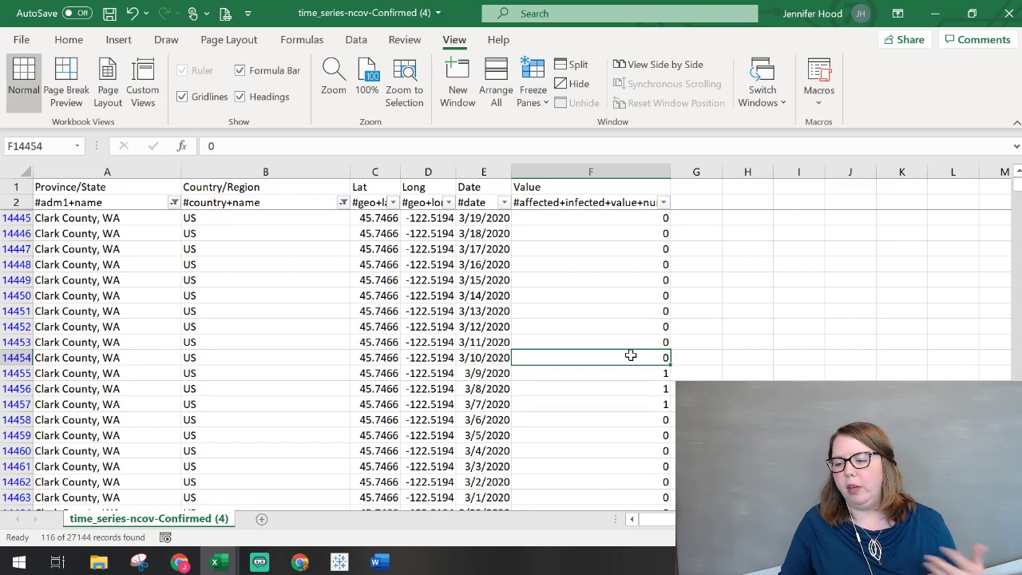
scroll(631, 356, "down", 2)
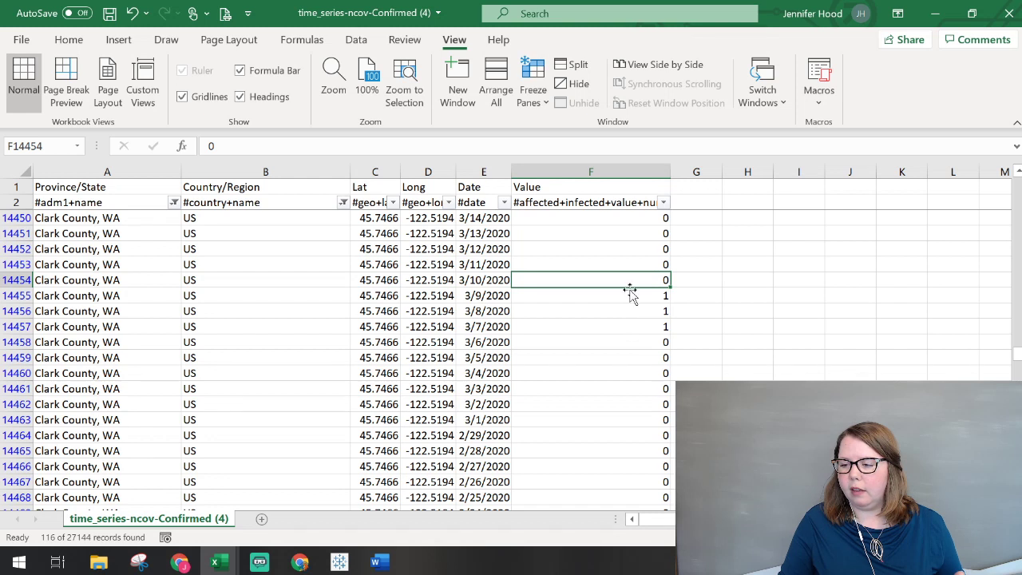
left_click_drag(631, 295, 624, 323)
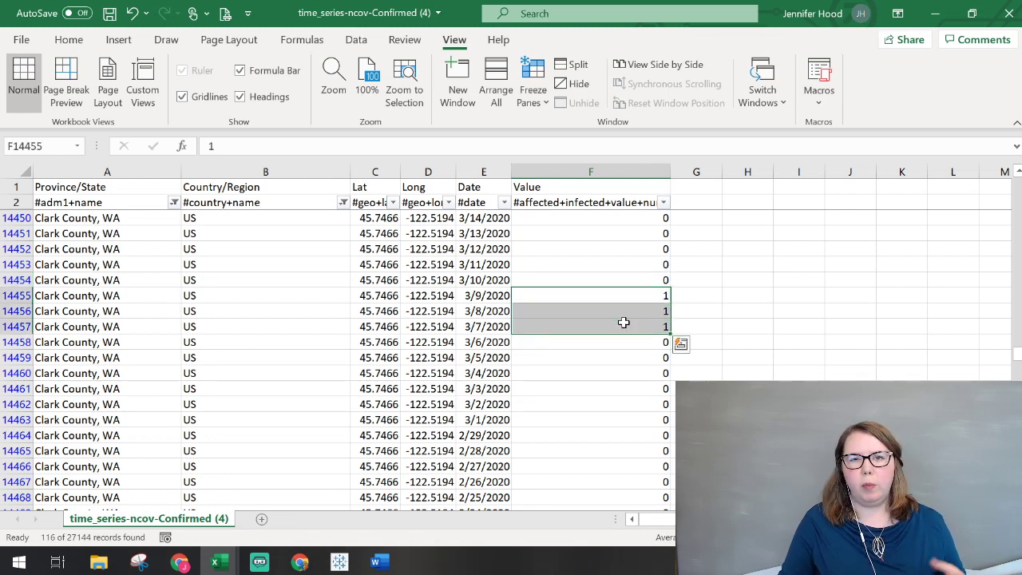
scroll(624, 322, "down", 18)
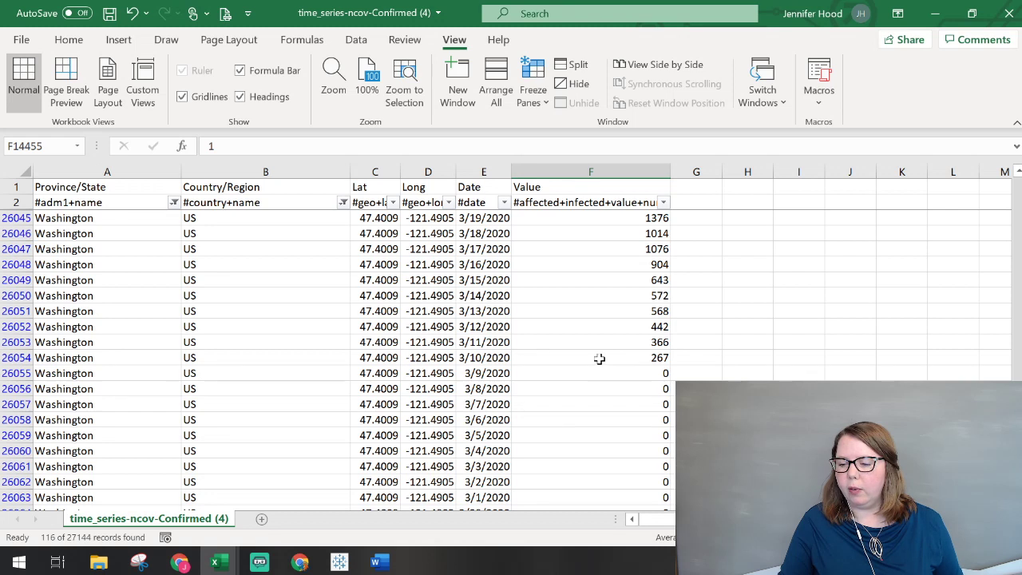
left_click_drag(599, 359, 588, 294)
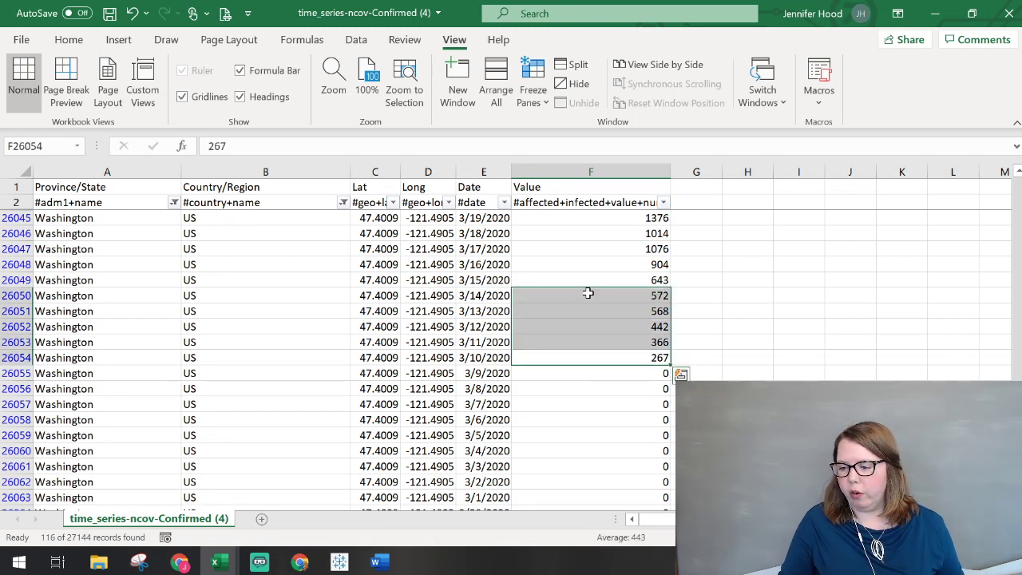
scroll(579, 335, "up", 15)
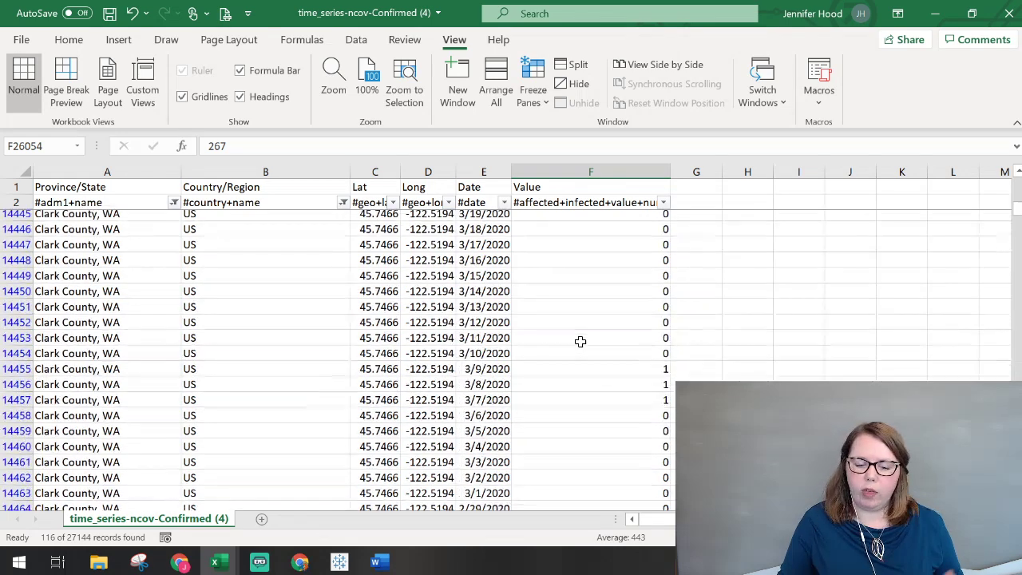
Remove the Washington filter by selecting all Province/State values again.
left_click(343, 203)
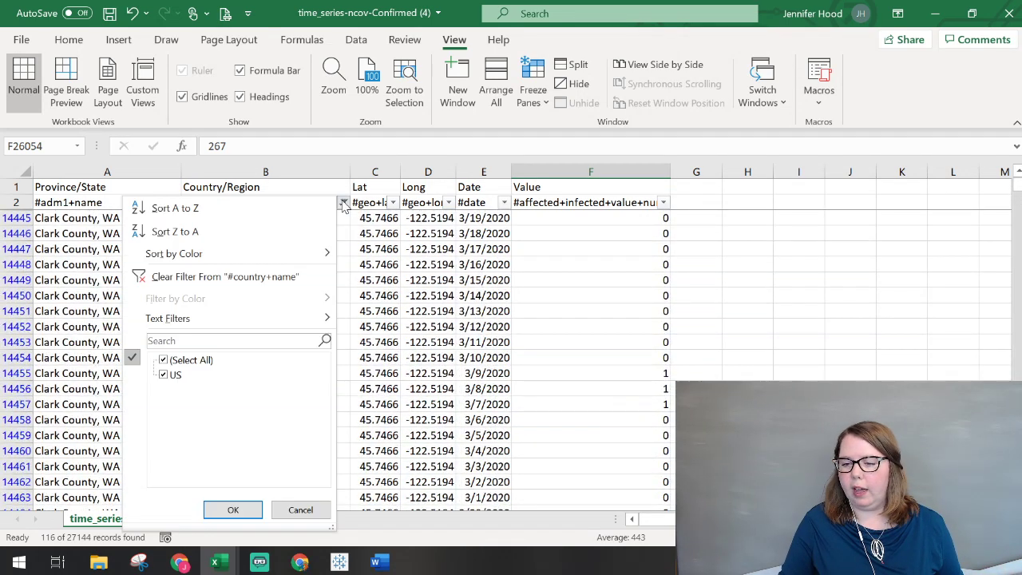
left_click(301, 510)
left_click(174, 204)
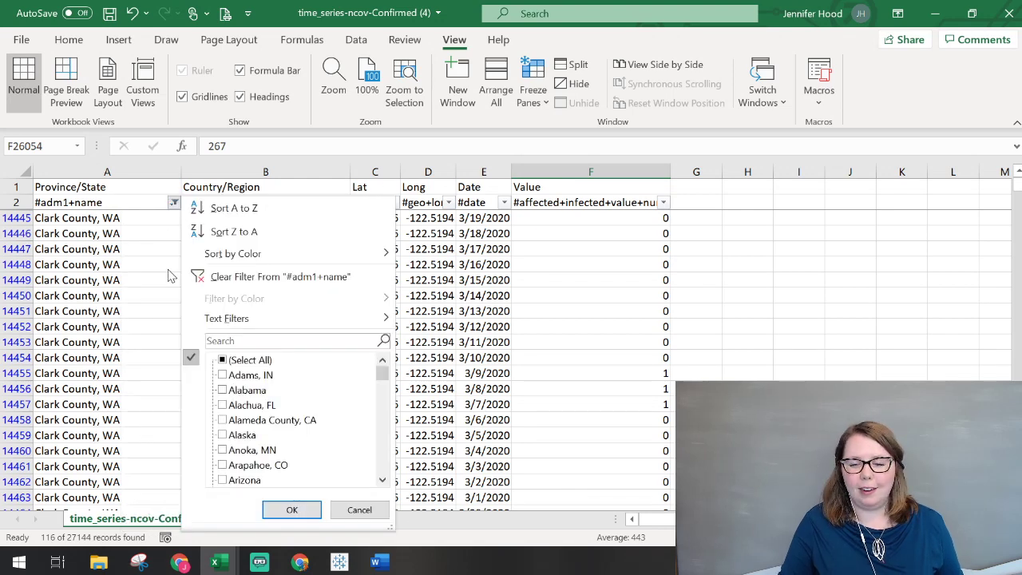
left_click(223, 360)
left_click(292, 509)
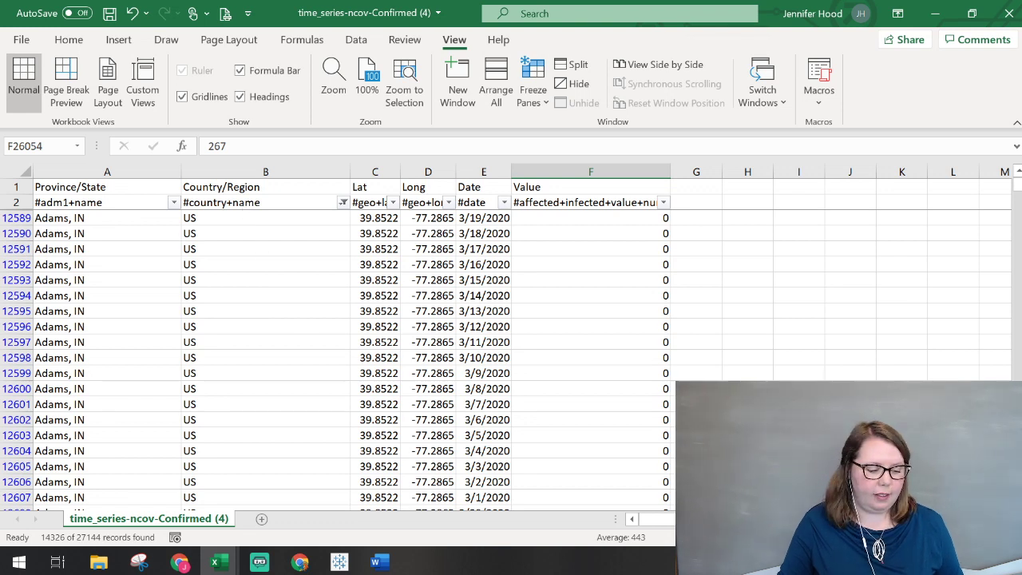
left_click(375, 562)
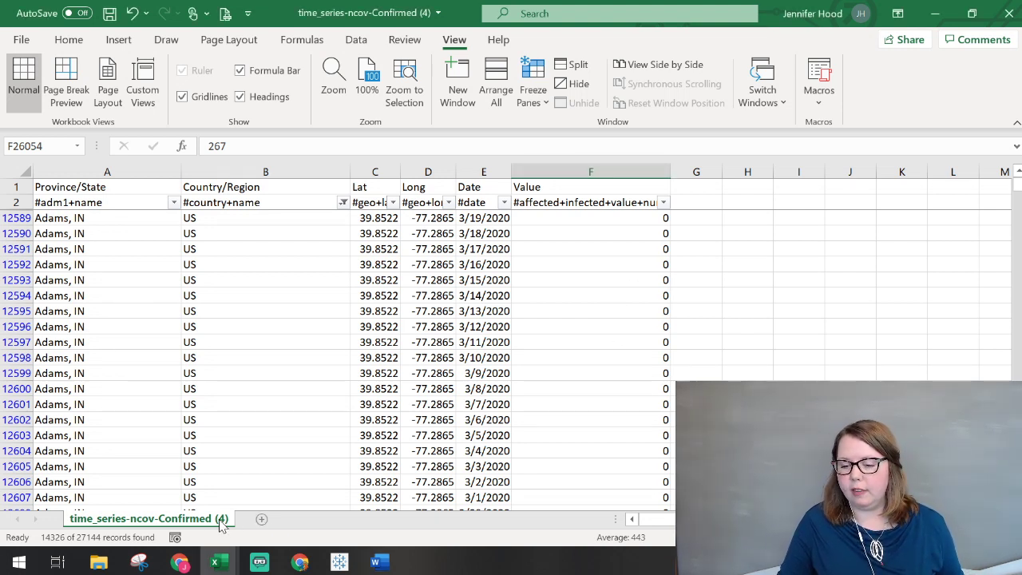
Restore all countries in the Country/Region column by selecting every filter value.
left_click(342, 202)
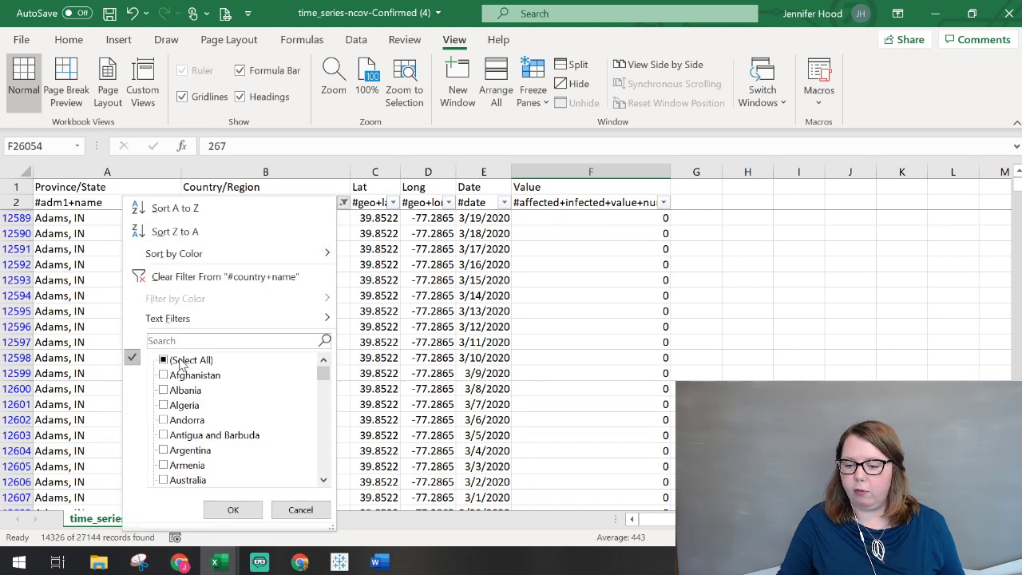
left_click(171, 375)
left_click(178, 360)
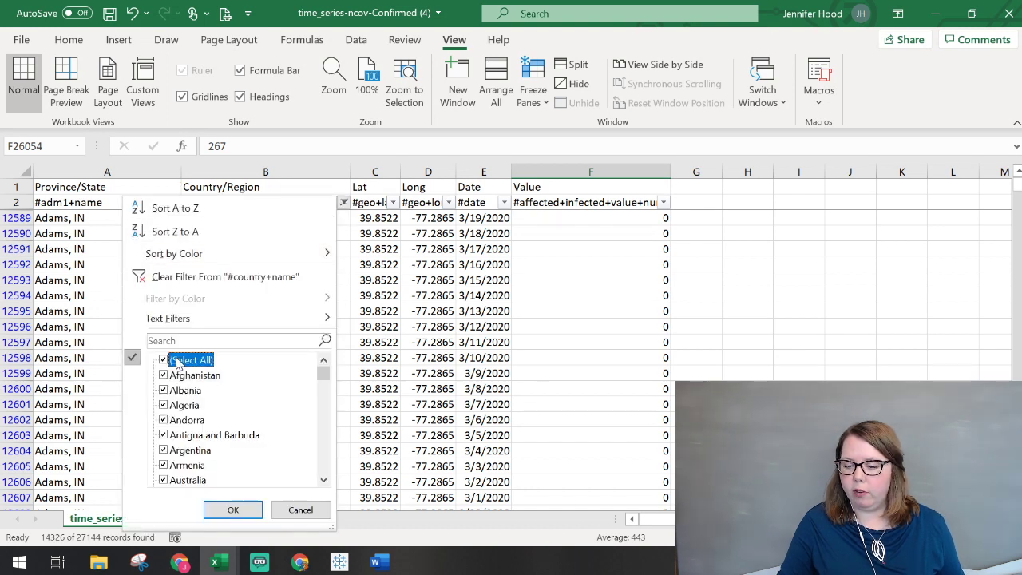
left_click(234, 509)
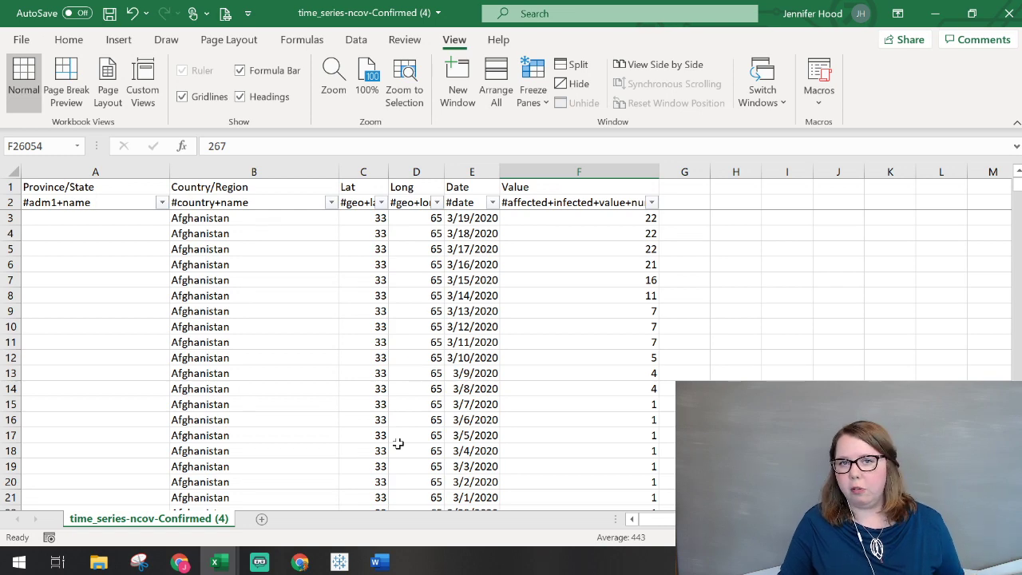
Add a blank sheet to the confirmed-cases workbook and copy the entire sheet from the time_series-ncov-Deaths (3) workbook.
left_click(261, 519)
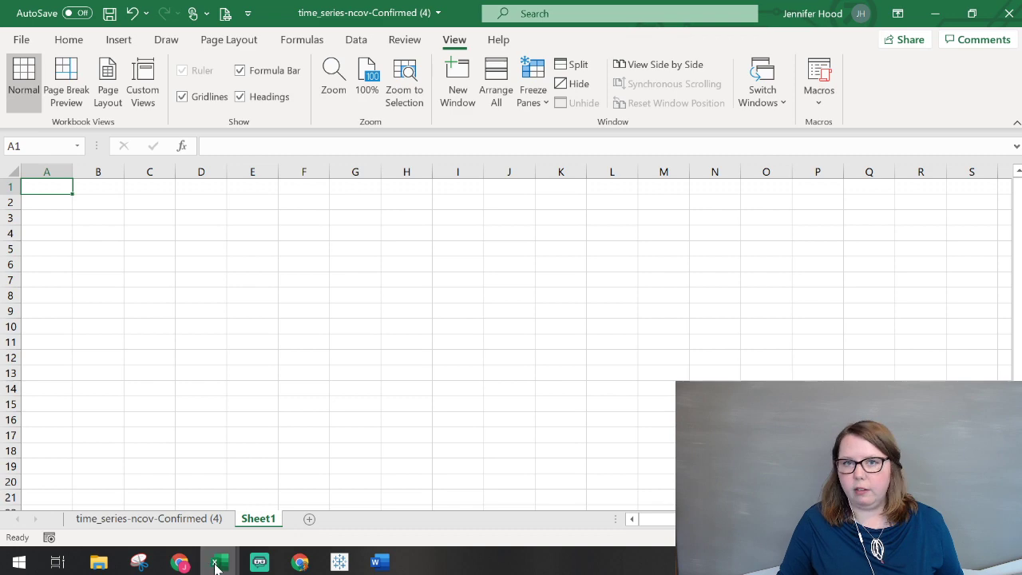
mouse_move(215, 567)
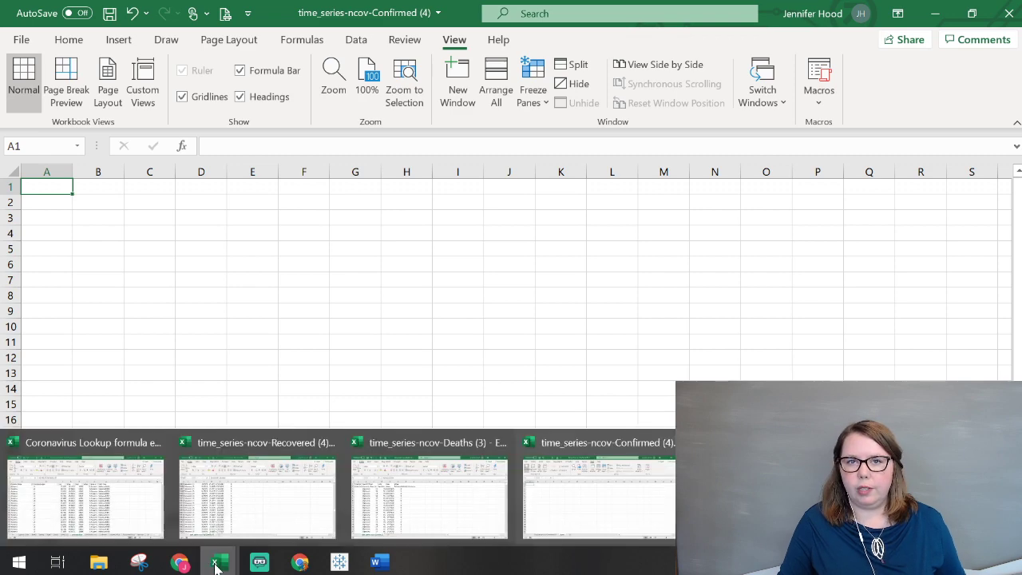
left_click(465, 490)
left_click(14, 169)
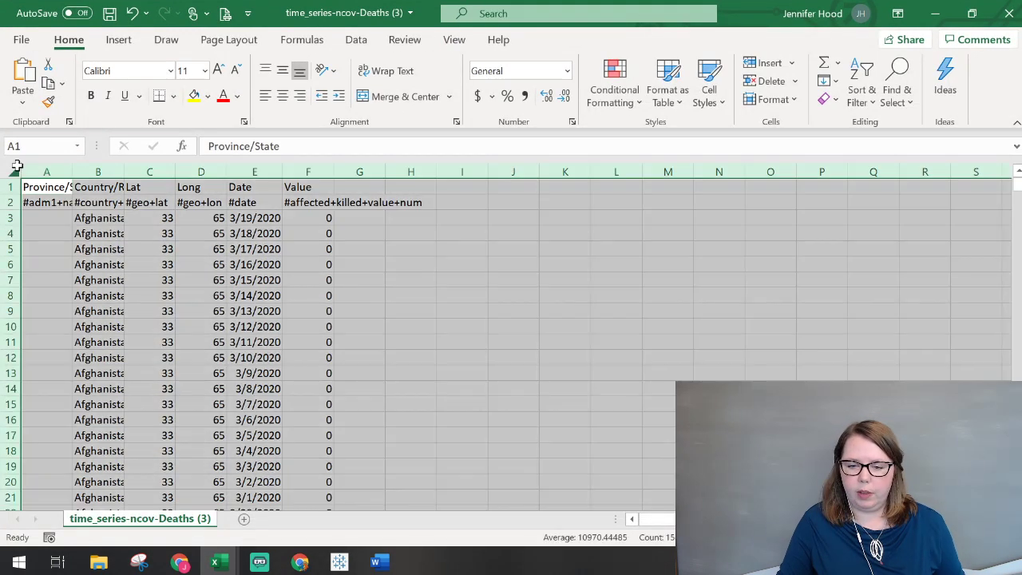
key("ctrl+c")
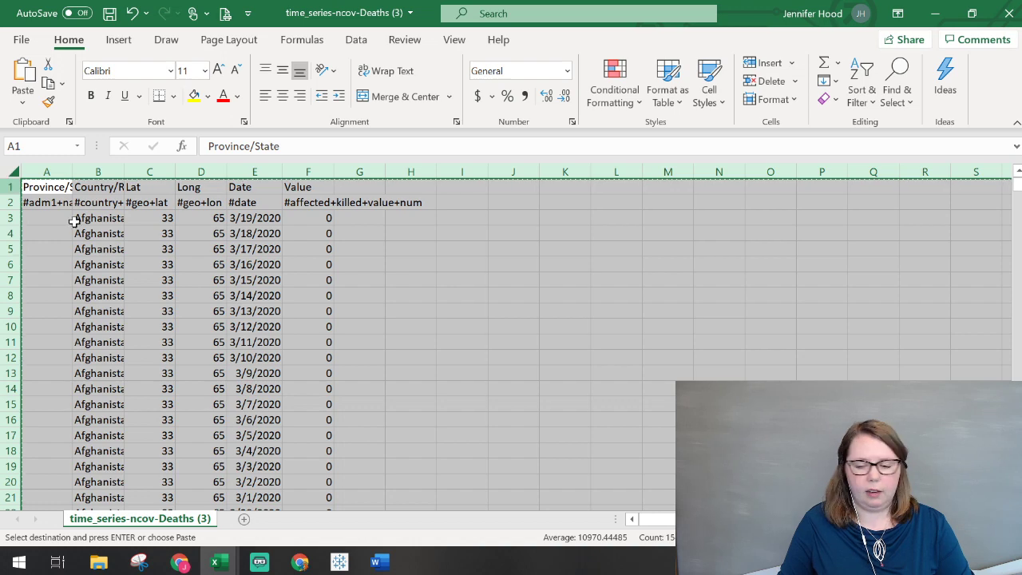
left_click(215, 562)
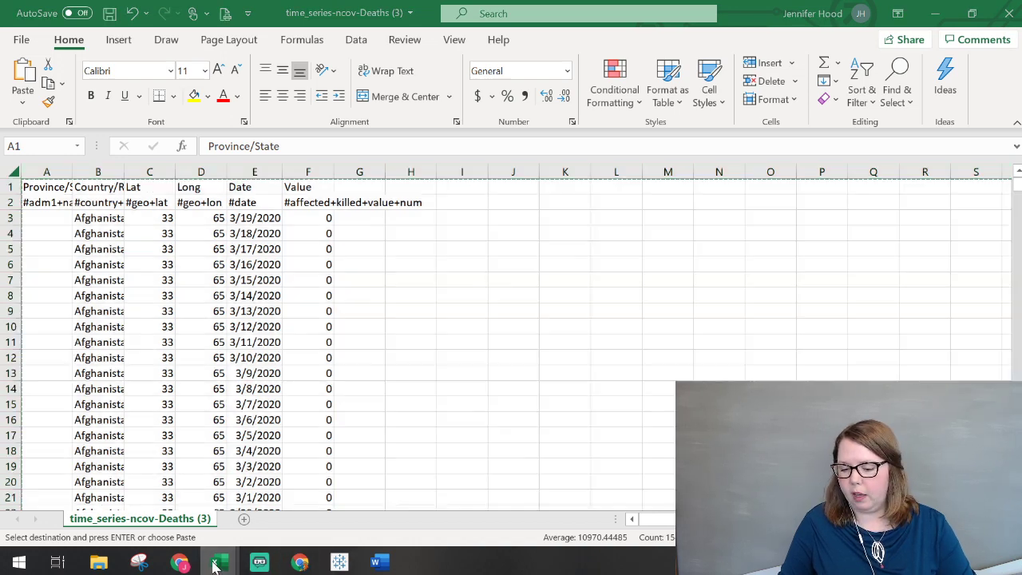
left_click(246, 480)
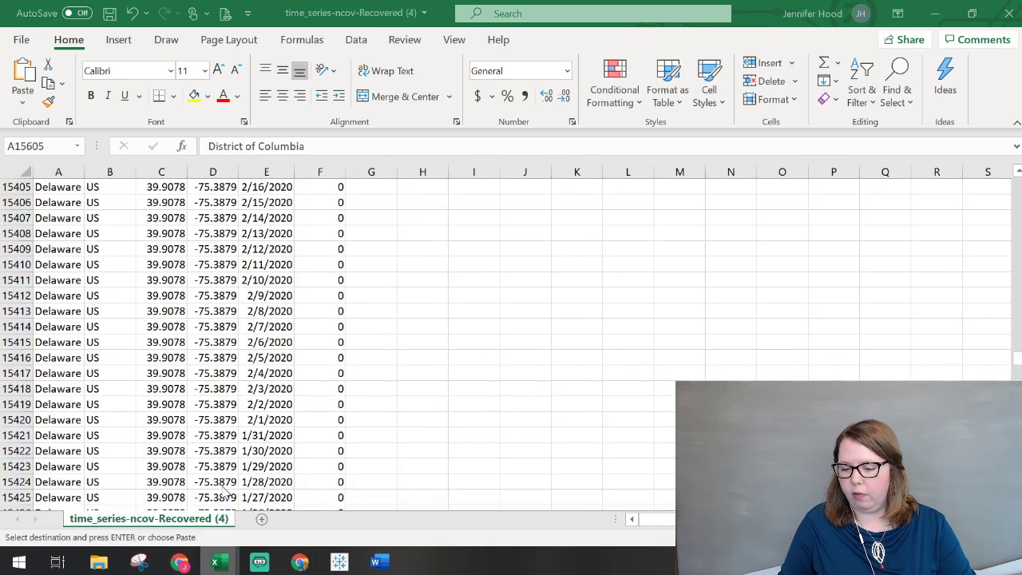
left_click(215, 562)
left_click(549, 500)
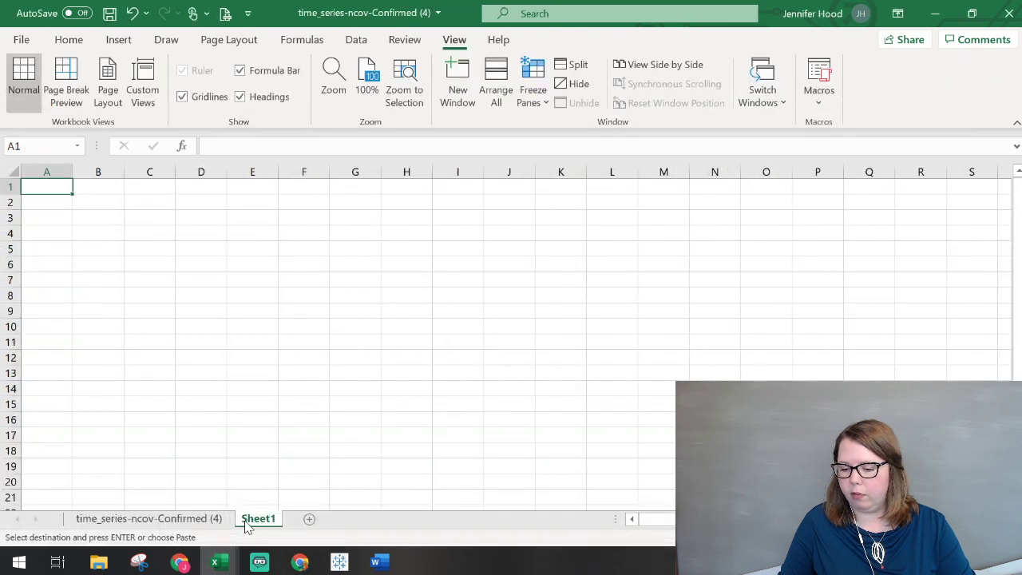
key("ctrl+c")
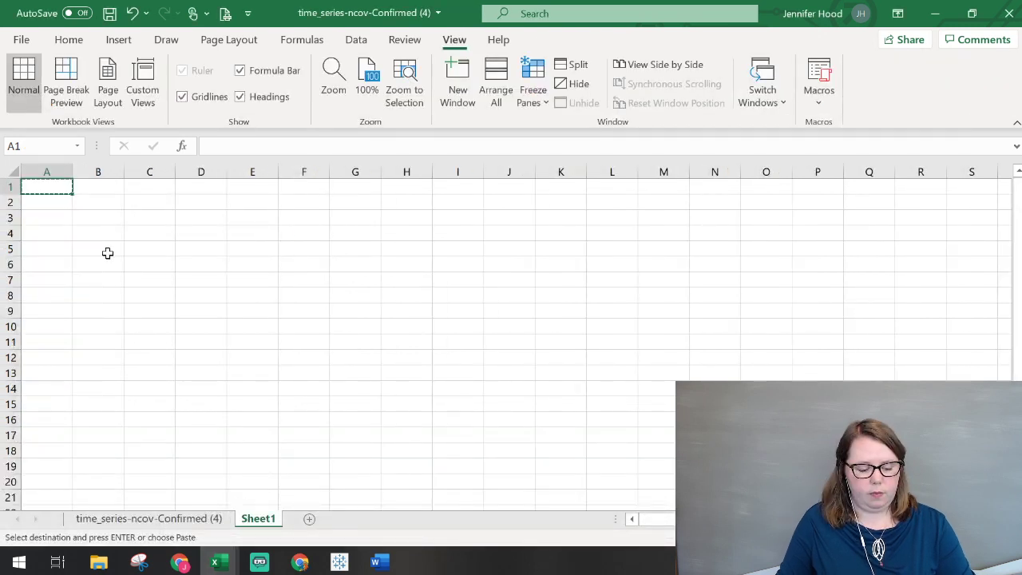
key("ctrl+v")
Copy the entire time_series-ncov-Recovered (4) sheet into the blank Sheet1 of the confirmed-cases workbook.
left_click(214, 562)
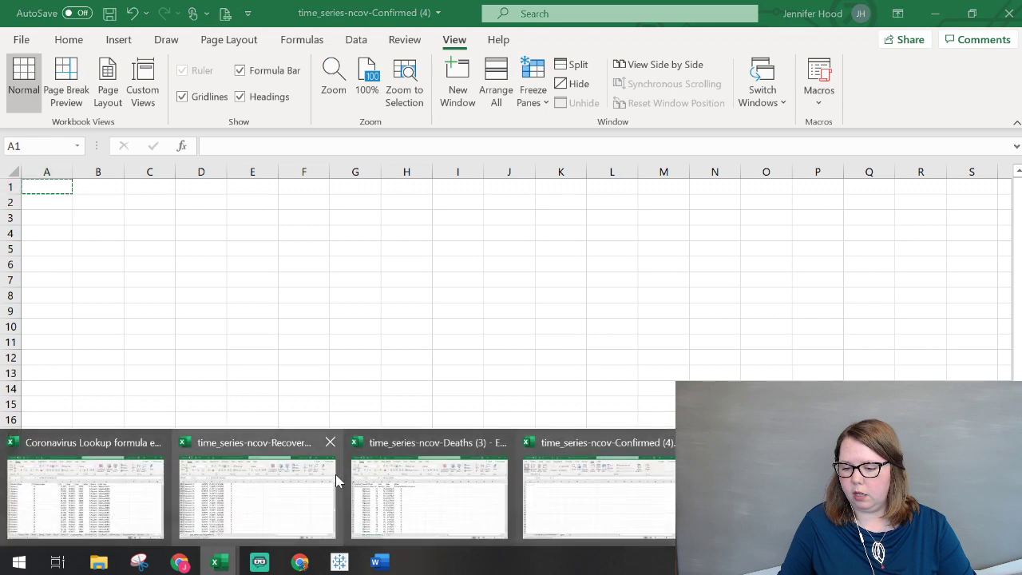
left_click(293, 487)
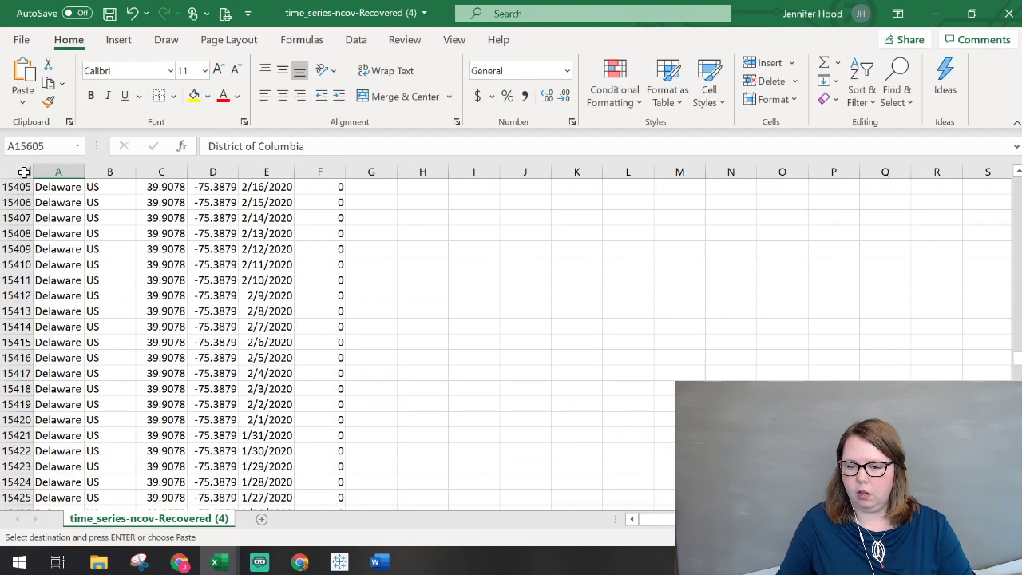
left_click(24, 172)
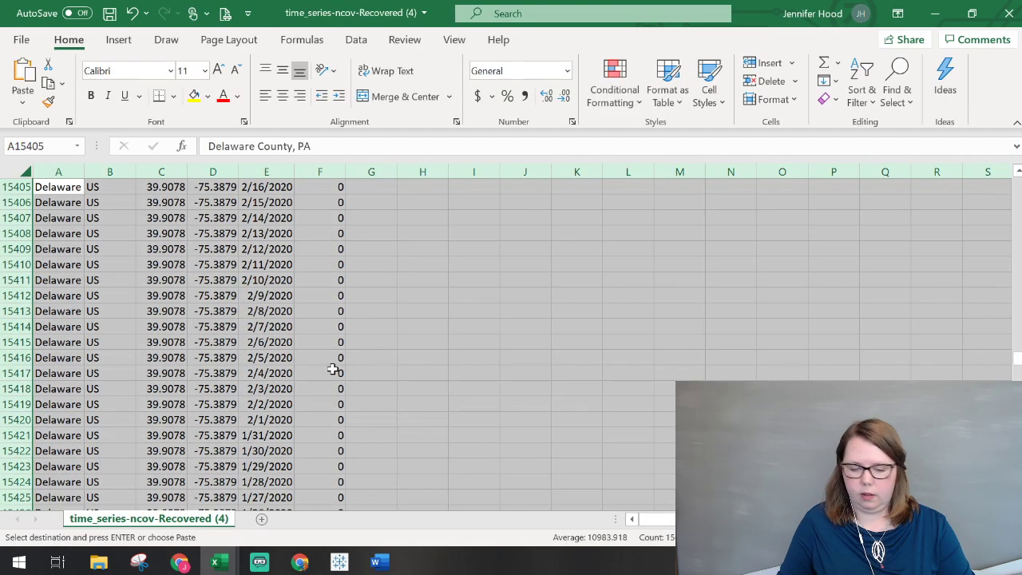
left_click(232, 565)
left_click(604, 492)
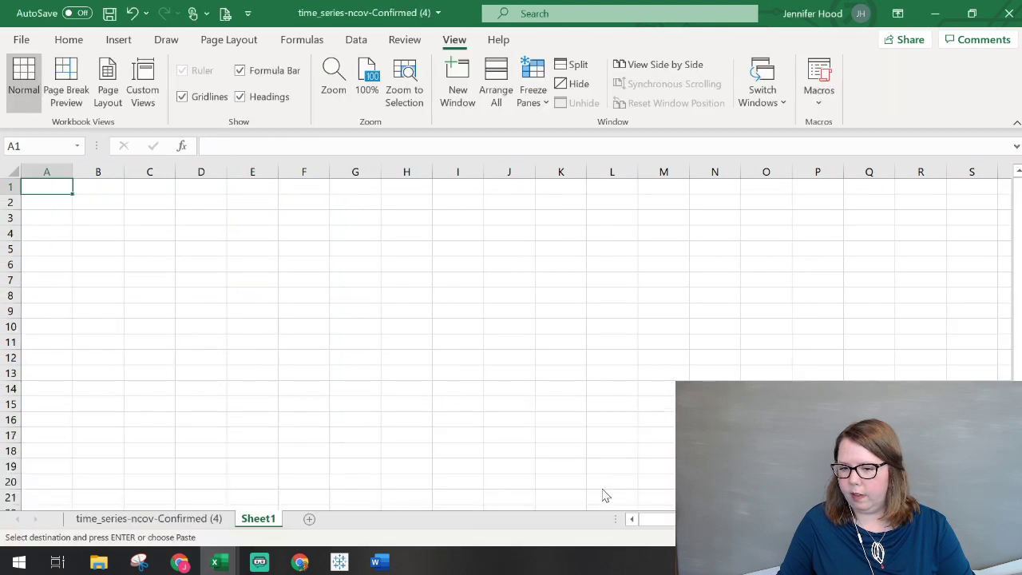
left_click(14, 172)
key("ctrl+v")
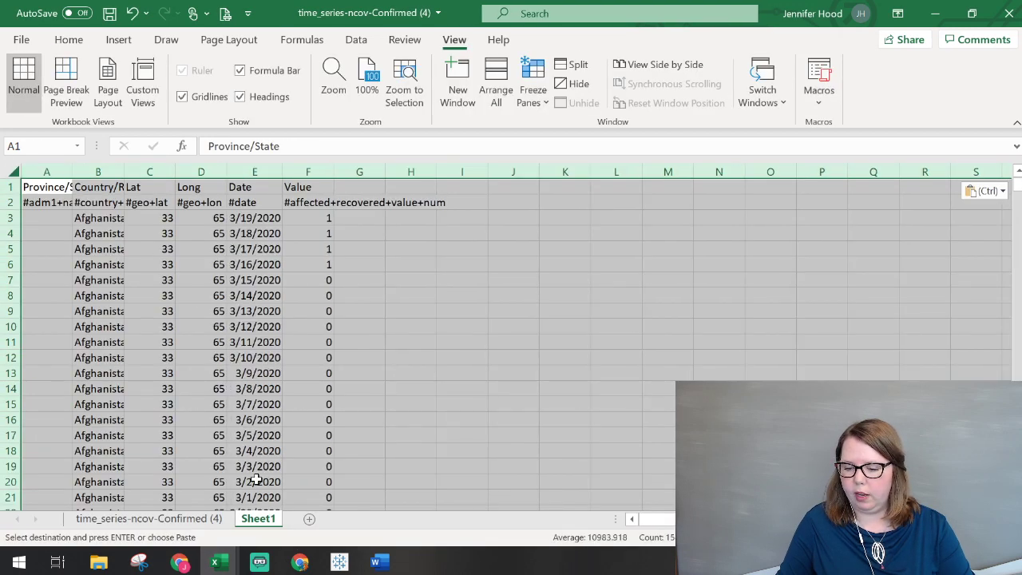
Rename Sheet1 as Deaths.
double_click(257, 519)
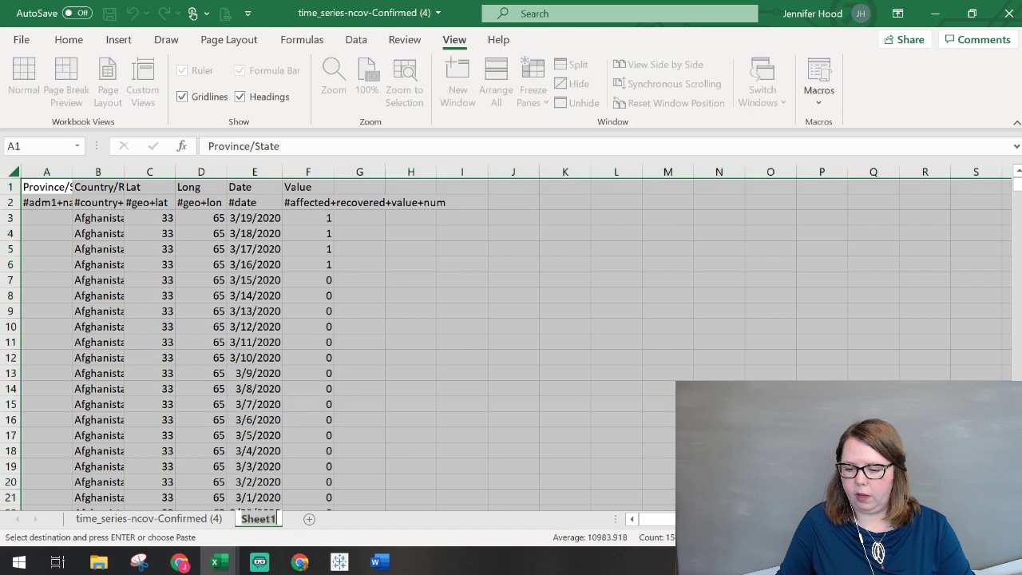
type("Deaths")
key("Return")
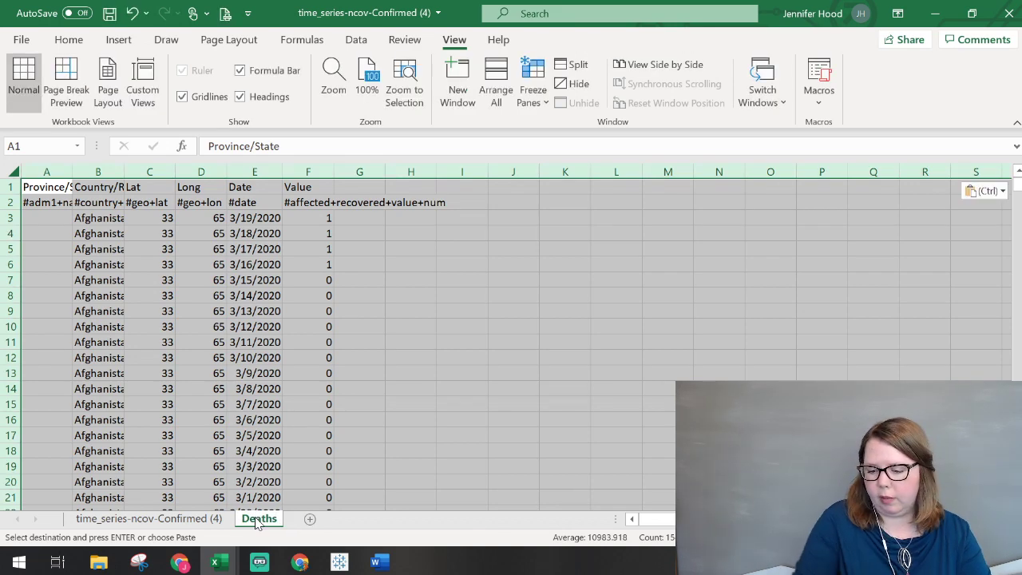
left_click(410, 419)
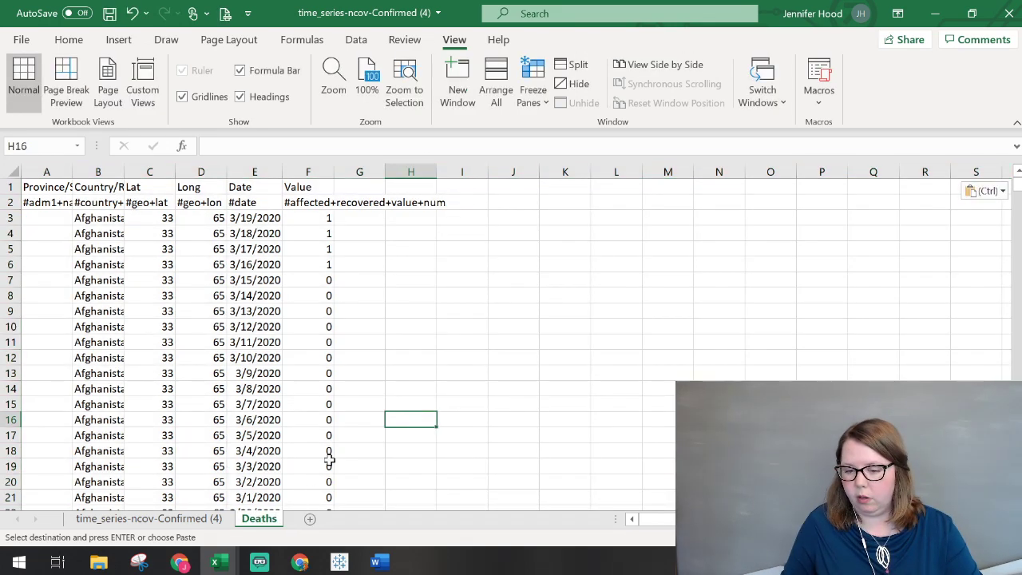
Copy the entire time_series-ncov-Recovered (4) sheet into a new sheet named Recovered in the confirmed-cases workbook.
left_click(310, 519)
mouse_move(214, 562)
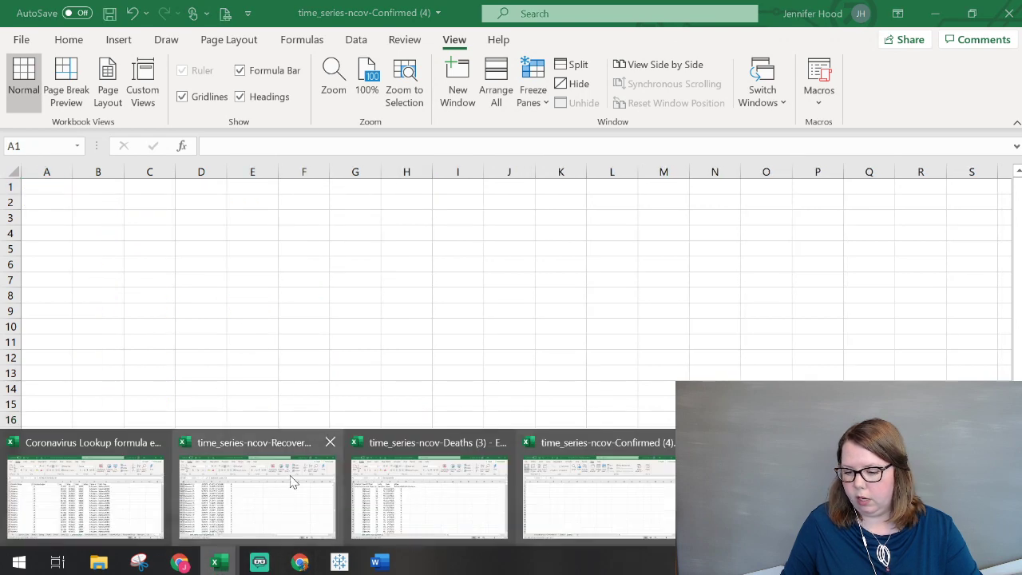
left_click(292, 481)
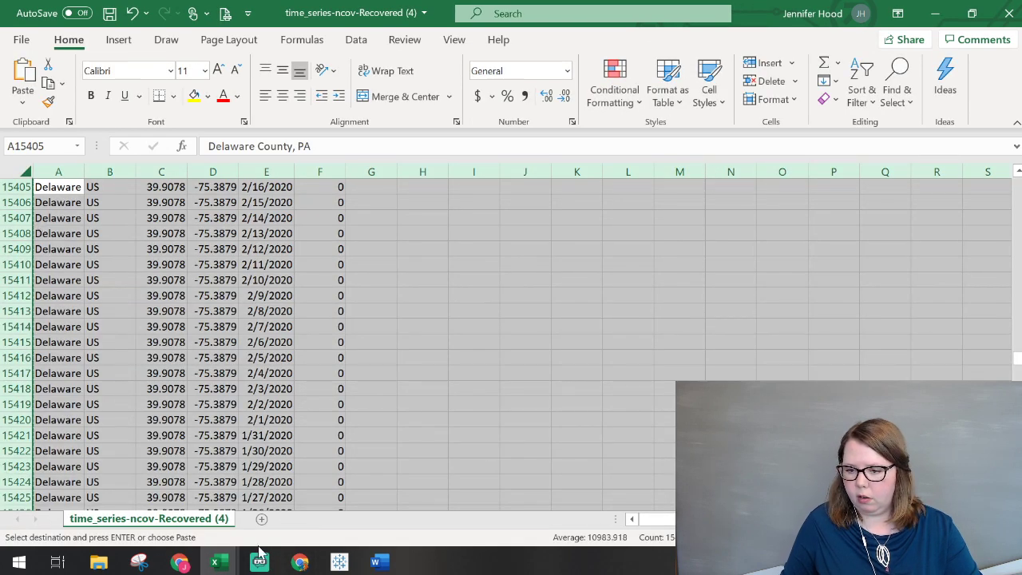
scroll(299, 412, "up", 20)
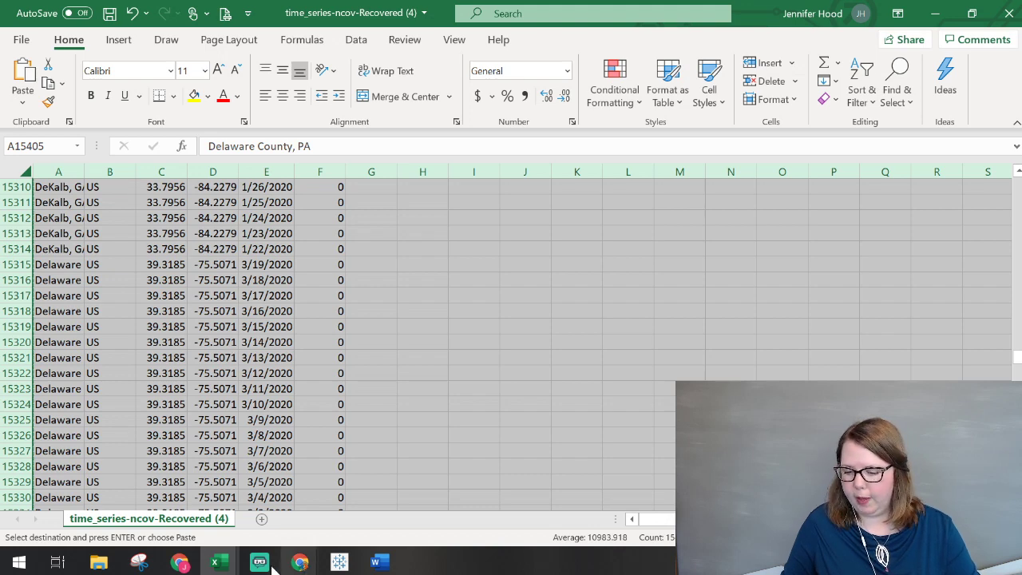
left_click(226, 564)
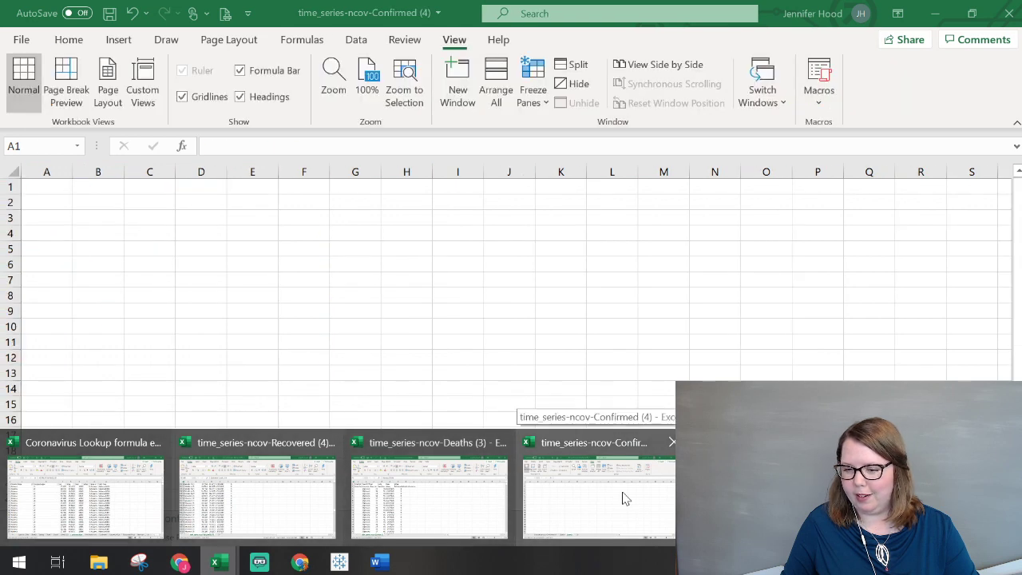
left_click(625, 498)
left_click(11, 172)
key("ctrl+v")
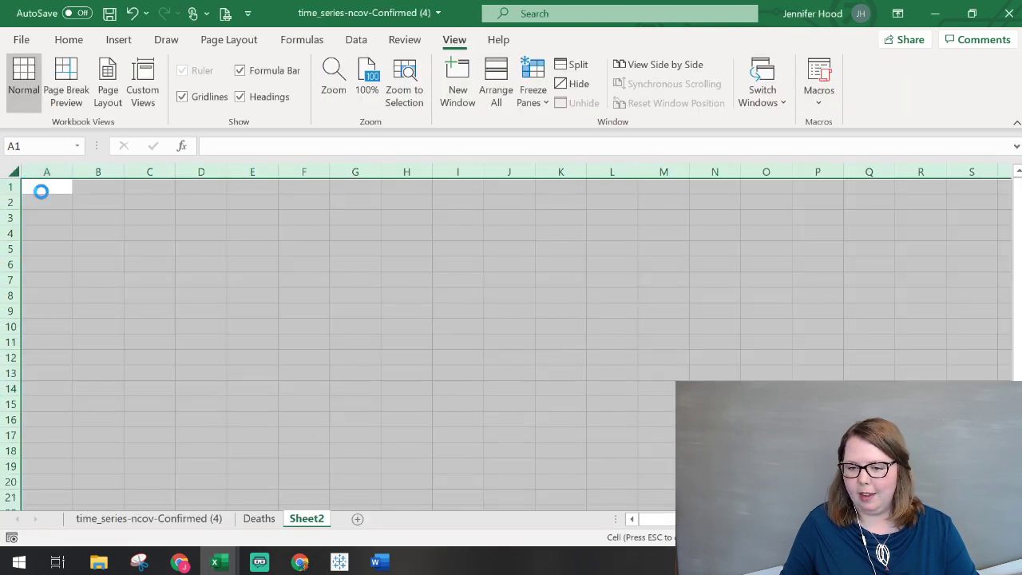
type("Recovered")
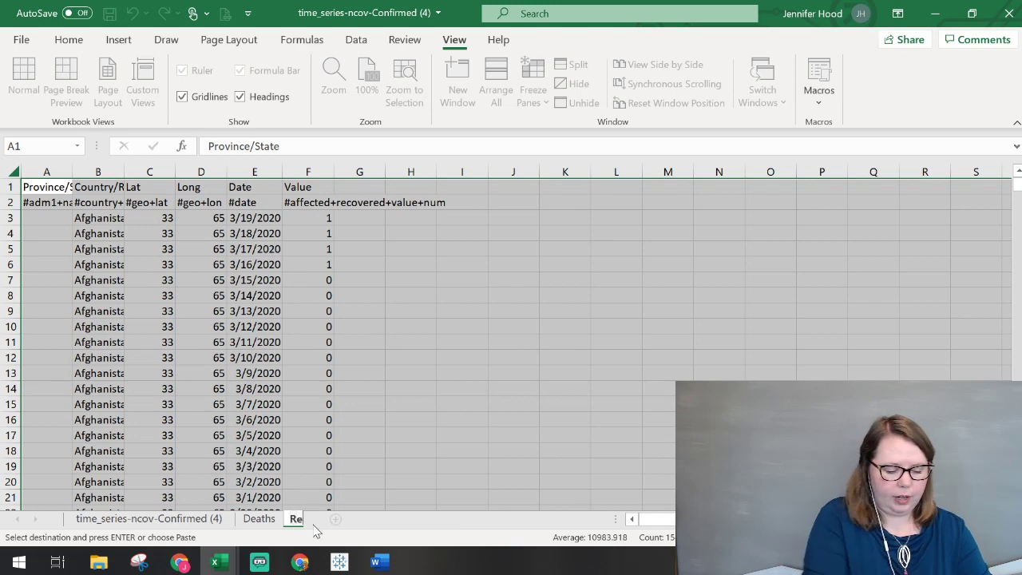
key("Return")
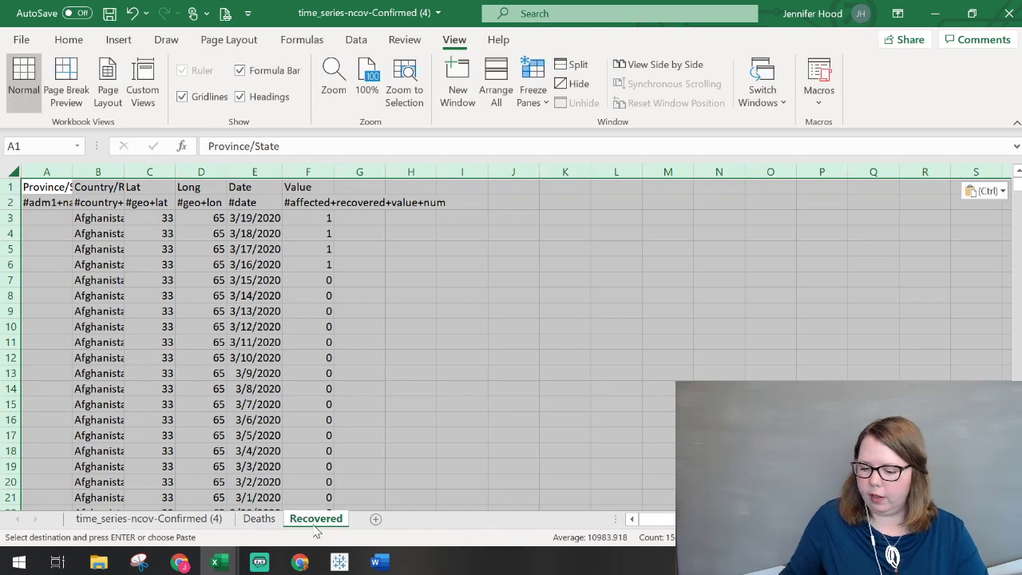
Check the source workbooks against the combined one and clear the entire contents of its Deaths sheet.
mouse_move(226, 559)
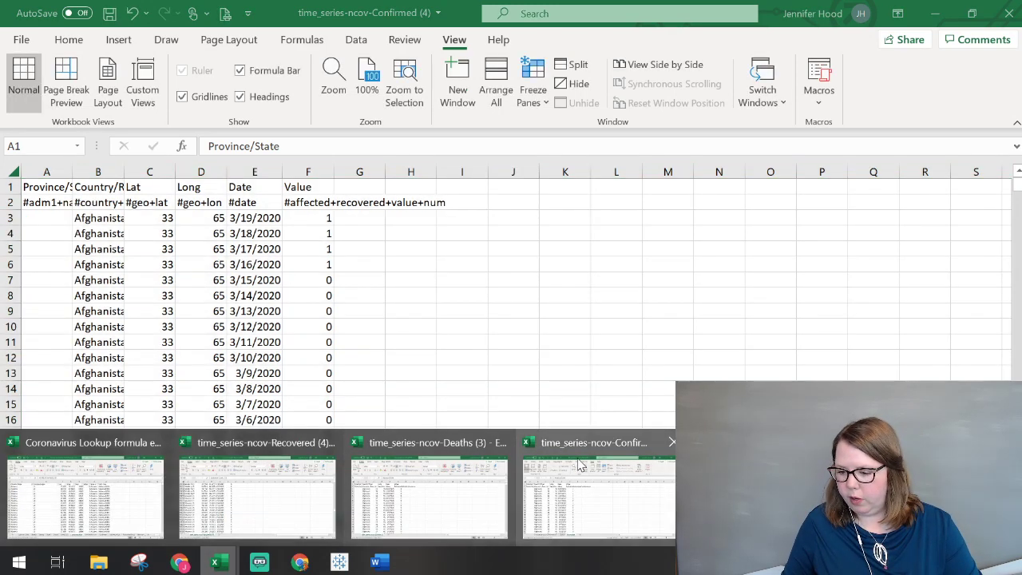
left_click(468, 471)
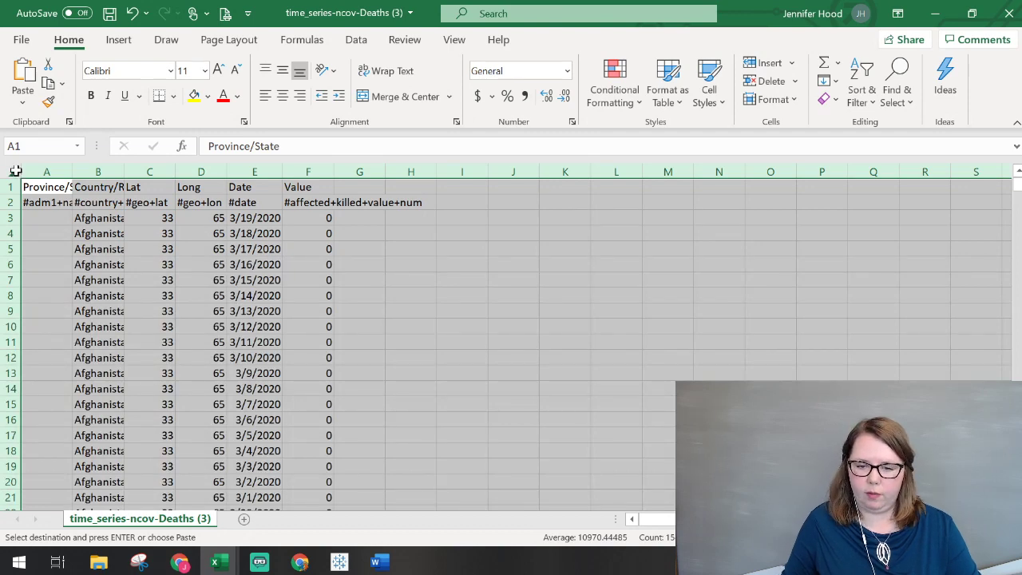
left_click(215, 562)
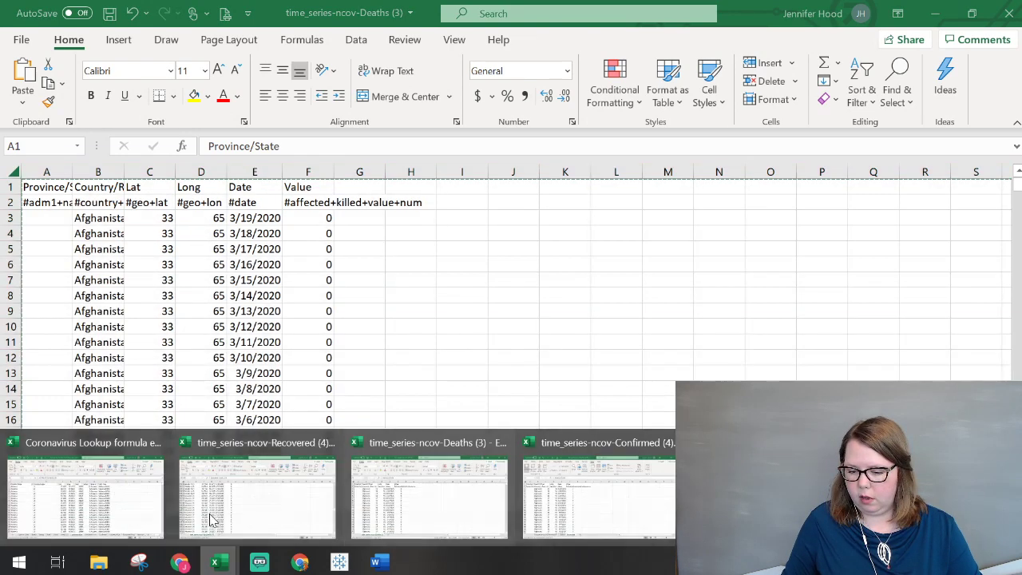
left_click(245, 495)
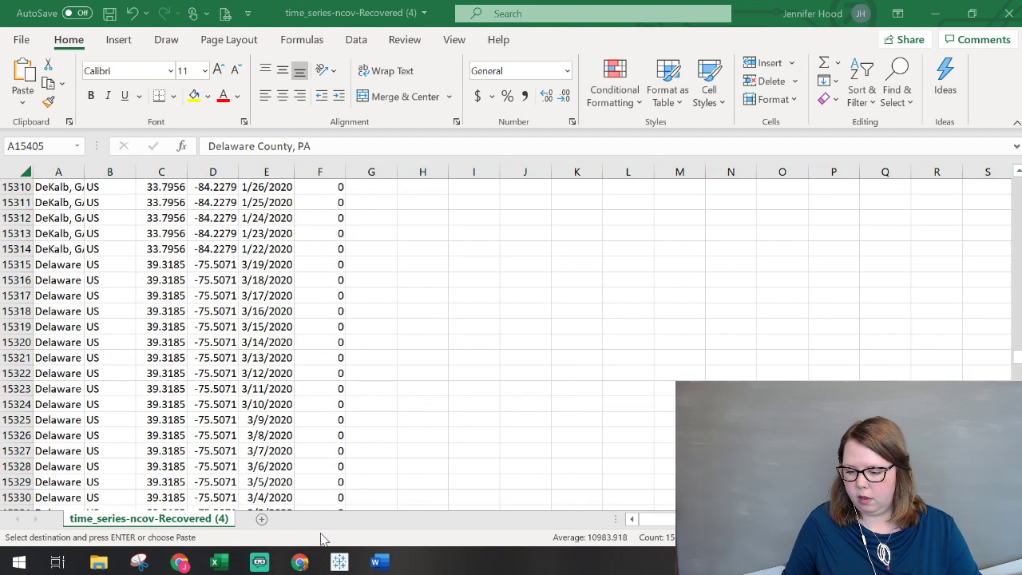
left_click(218, 562)
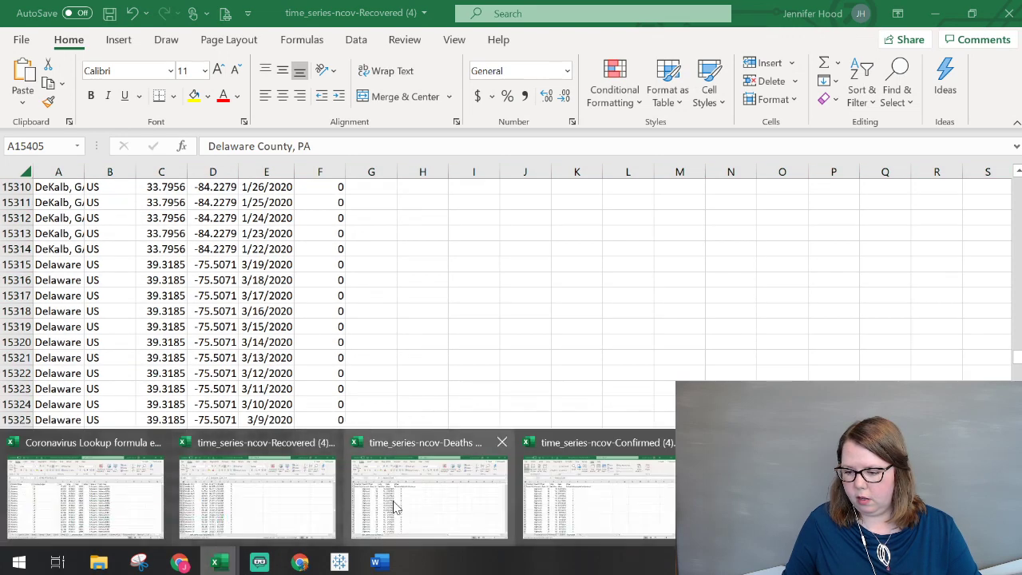
left_click(571, 496)
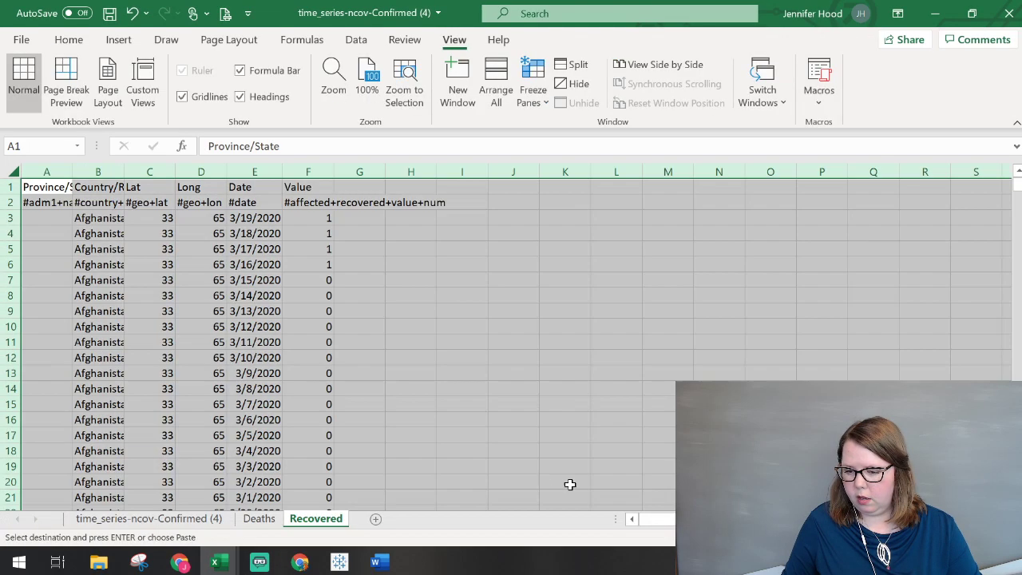
left_click(257, 521)
left_click(4, 170)
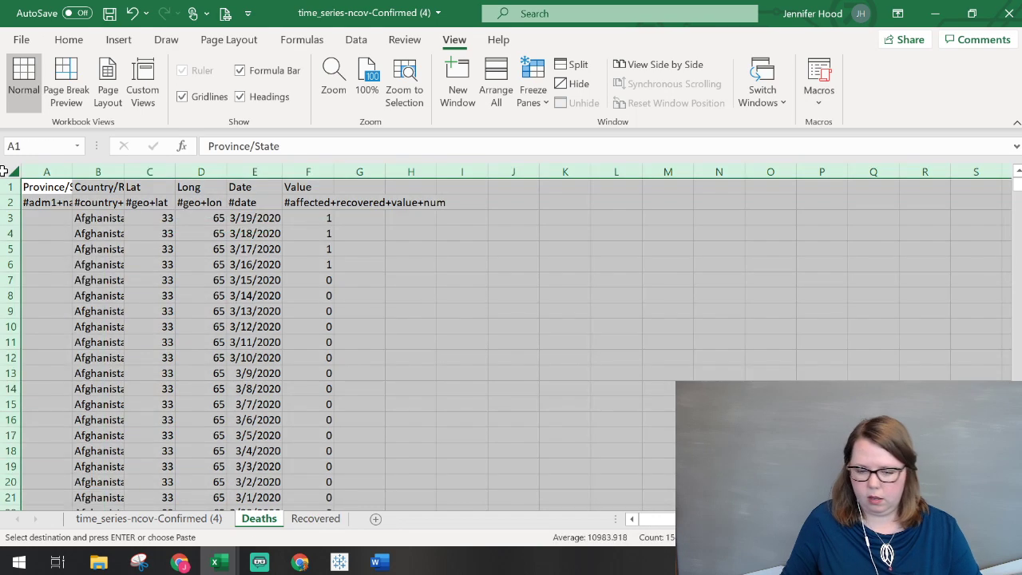
key("Delete")
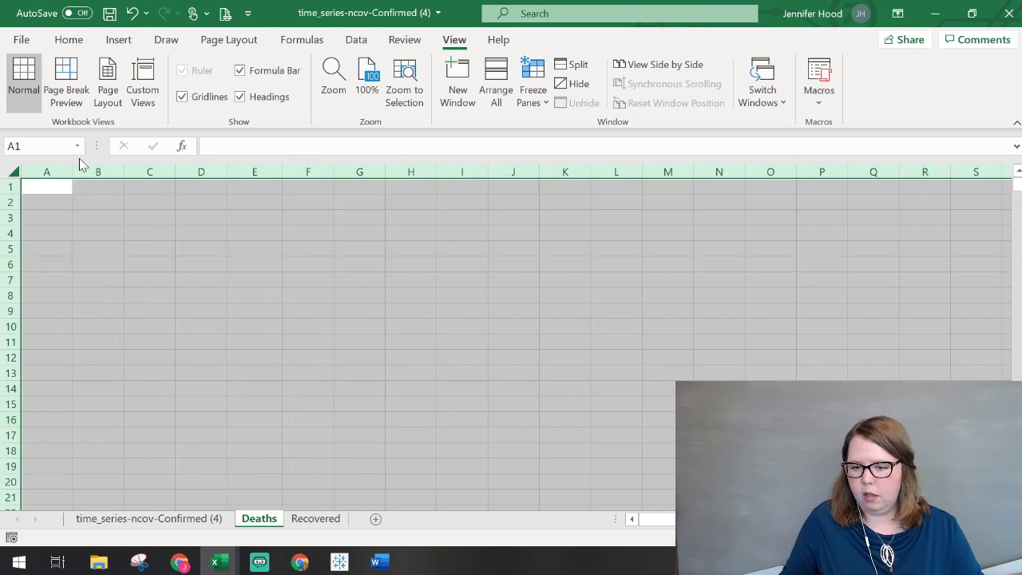
left_click(52, 181)
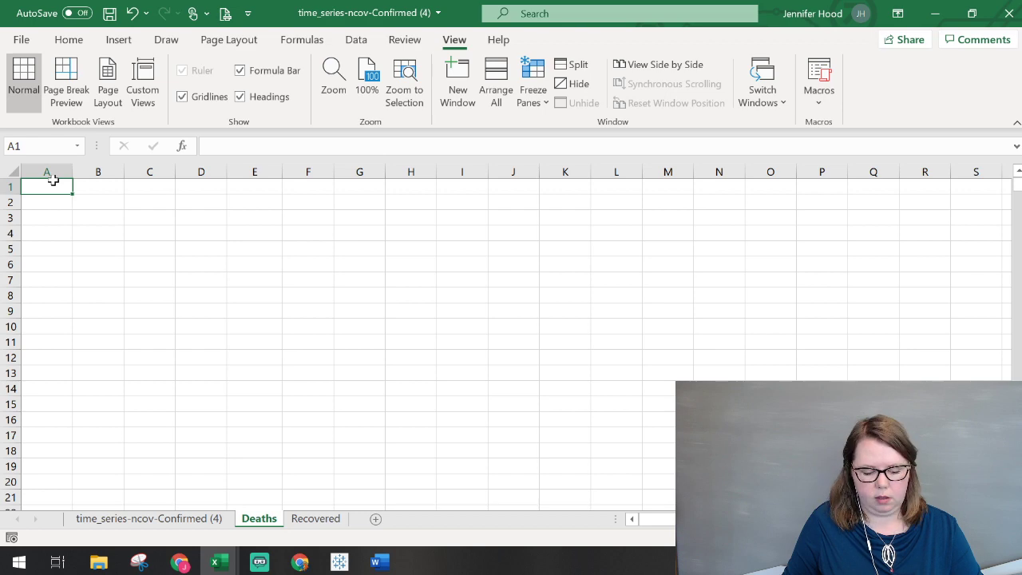
Copy the entire time_series-ncov-Deaths (3) sheet into the empty Deaths sheet of the confirmed-cases workbook.
mouse_move(215, 563)
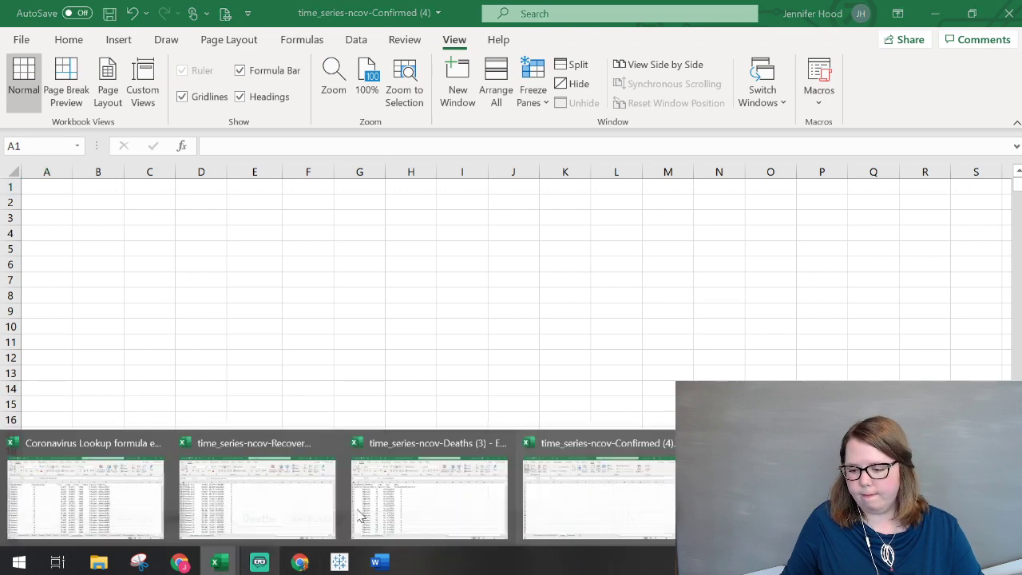
left_click(433, 505)
key("ctrl+c")
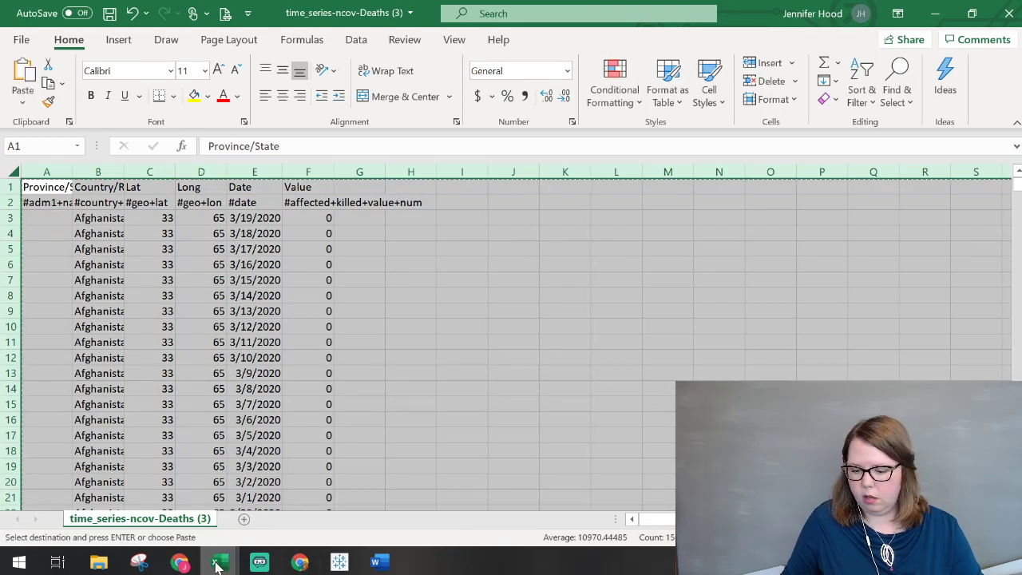
left_click(634, 485)
key("ctrl+v")
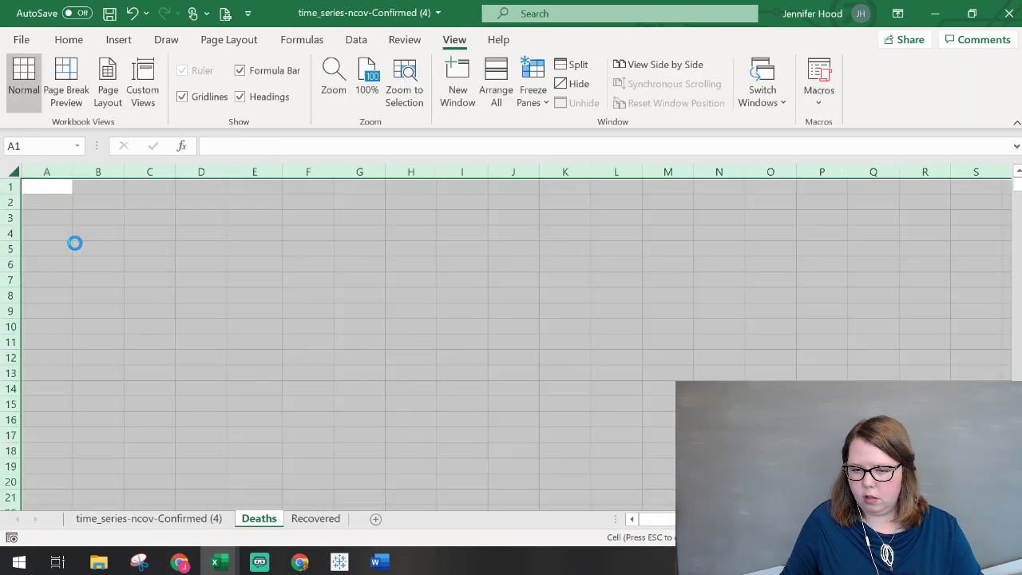
left_click(74, 244)
Close the time_series-ncov-Recovered (4) workbook without saving its changes.
mouse_move(236, 559)
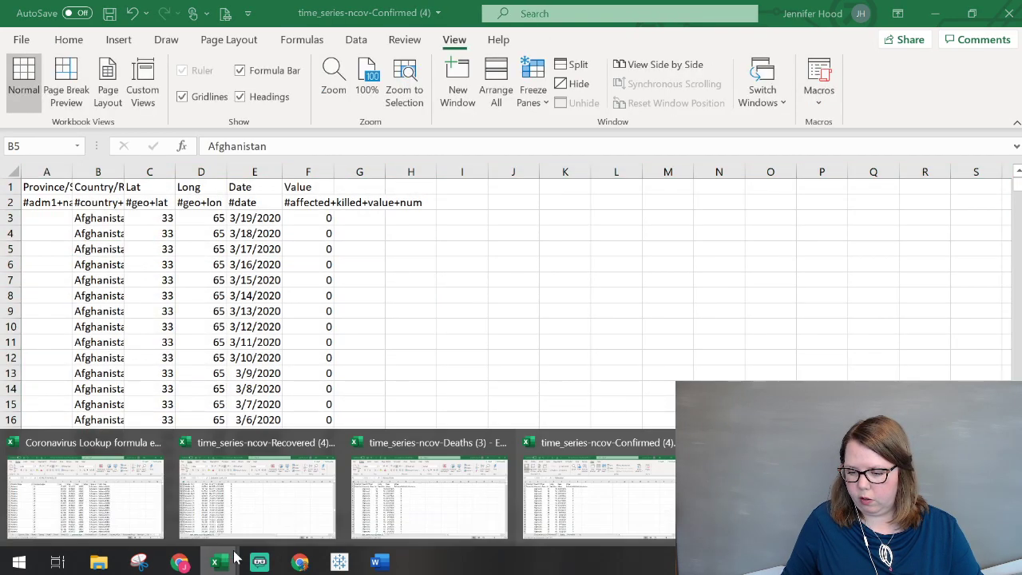
left_click(331, 444)
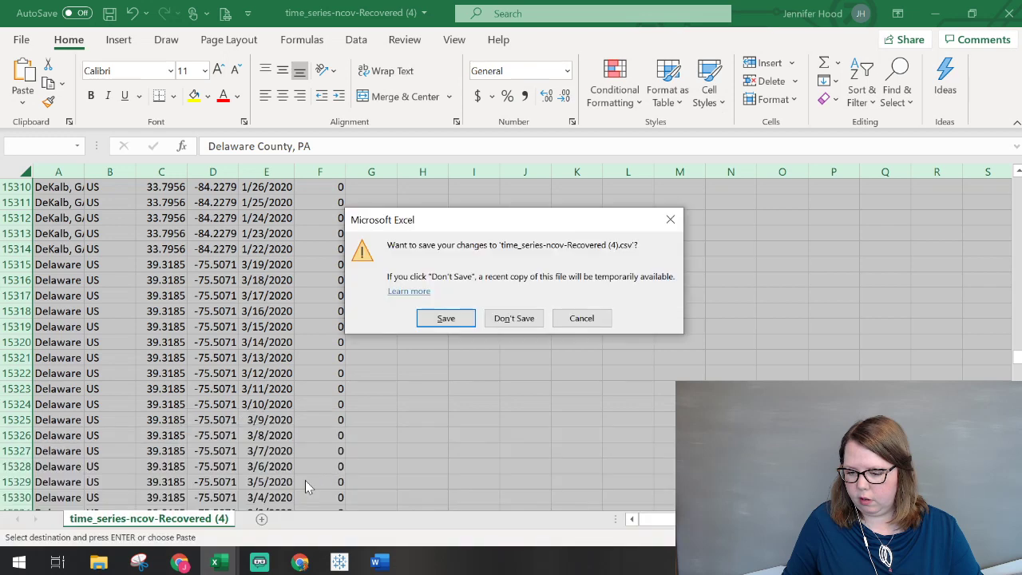
left_click(499, 318)
Close the time_series-ncov-Deaths (3) workbook without saving and discard the copied data from the clipboard.
mouse_move(215, 562)
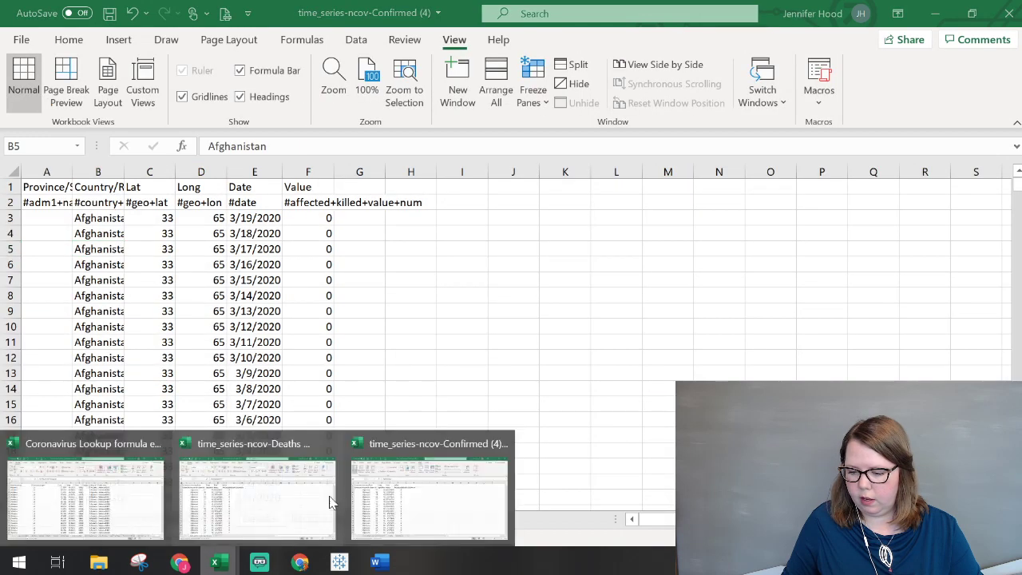
left_click(322, 484)
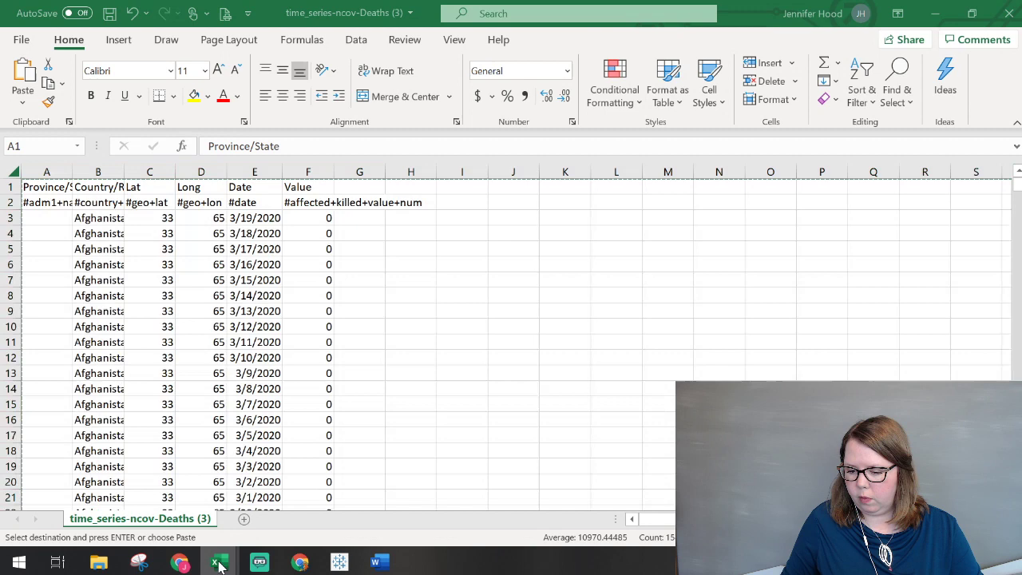
mouse_move(218, 564)
left_click(404, 483)
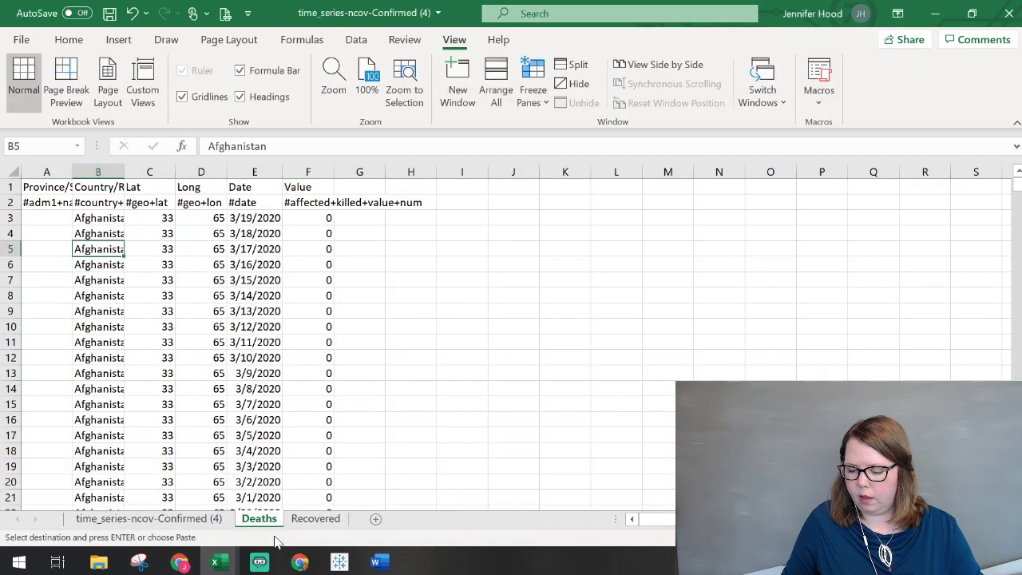
left_click(263, 485)
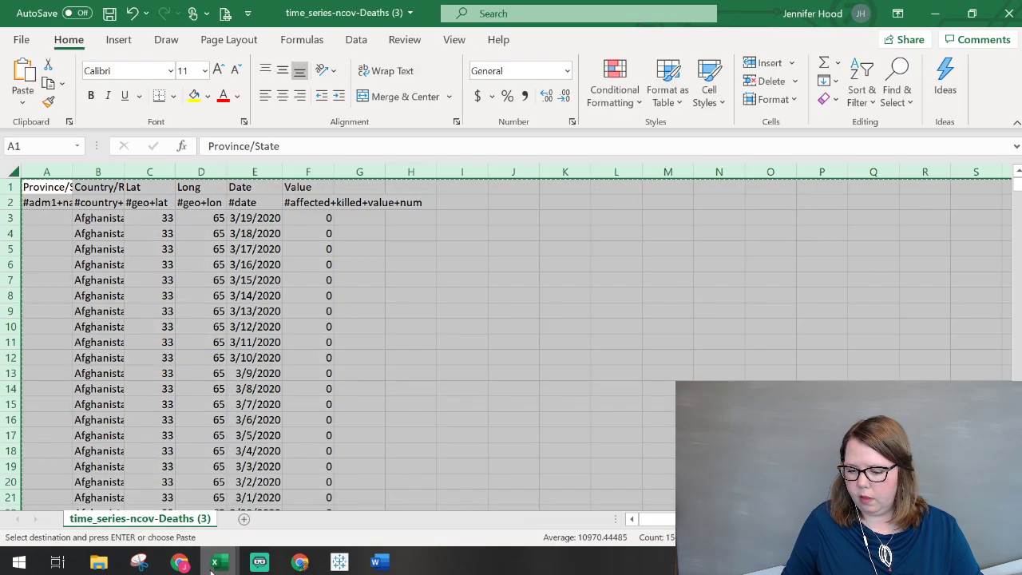
left_click(1010, 14)
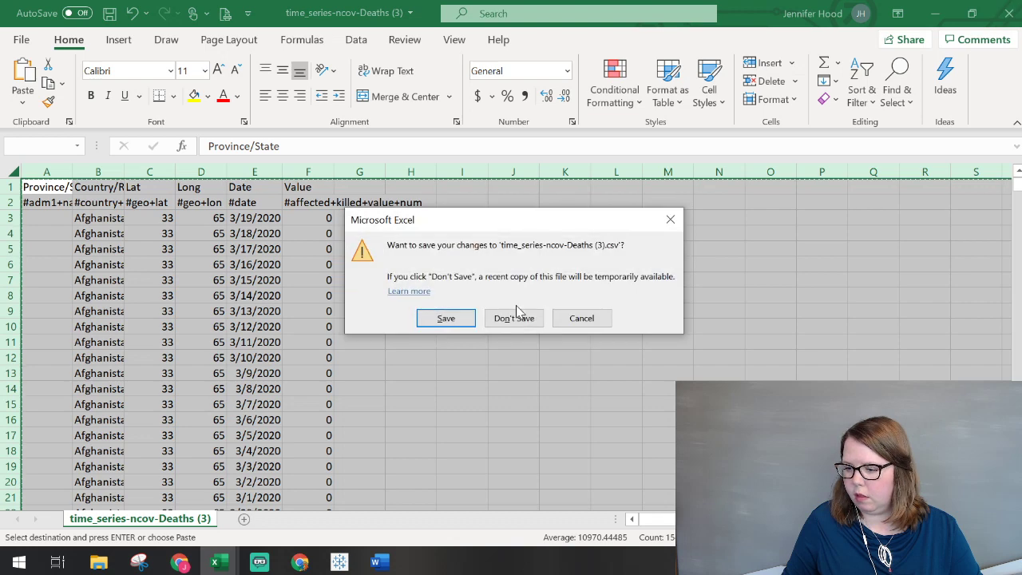
left_click(514, 316)
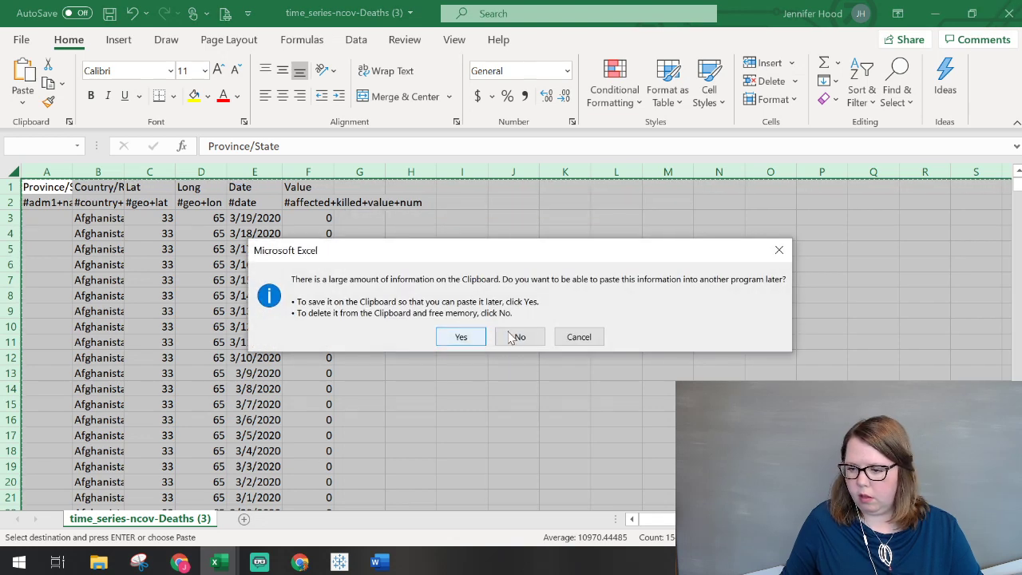
left_click(517, 336)
left_click(239, 358)
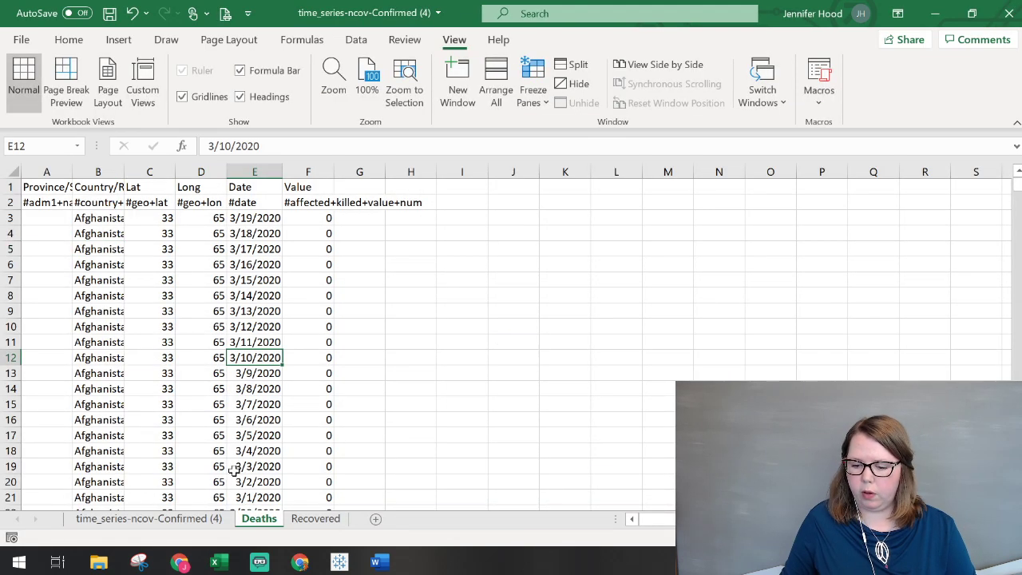
Rename the time_series-ncov-Confirmed (4) sheet as Confirmed.
left_click(201, 523)
type("Confirmed")
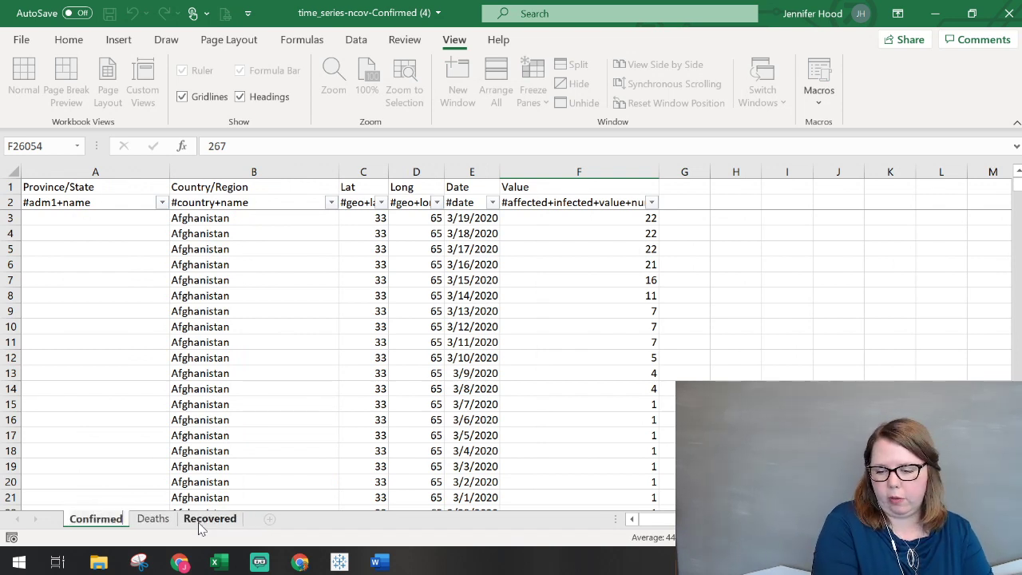
key("Return")
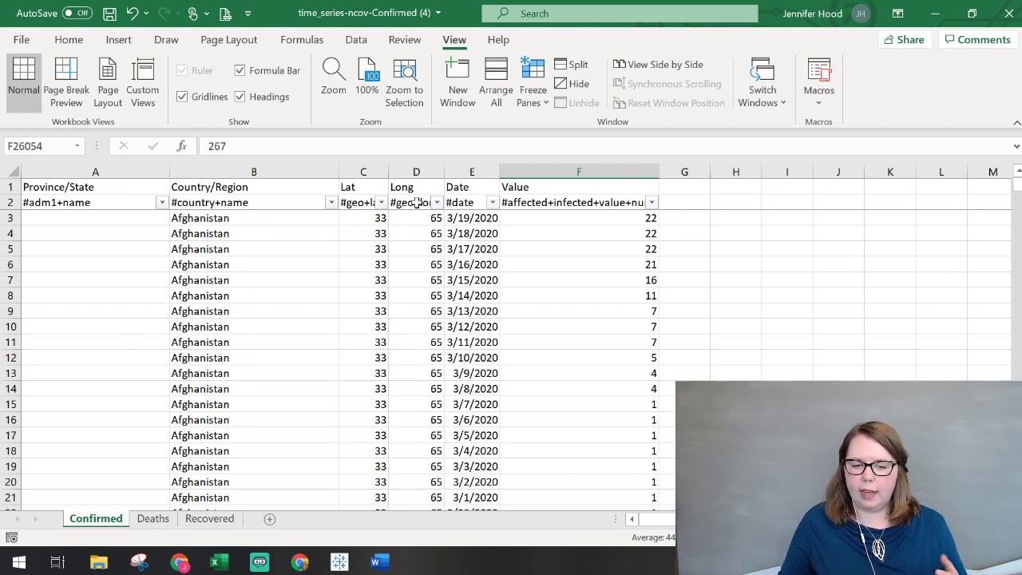
left_click(335, 328)
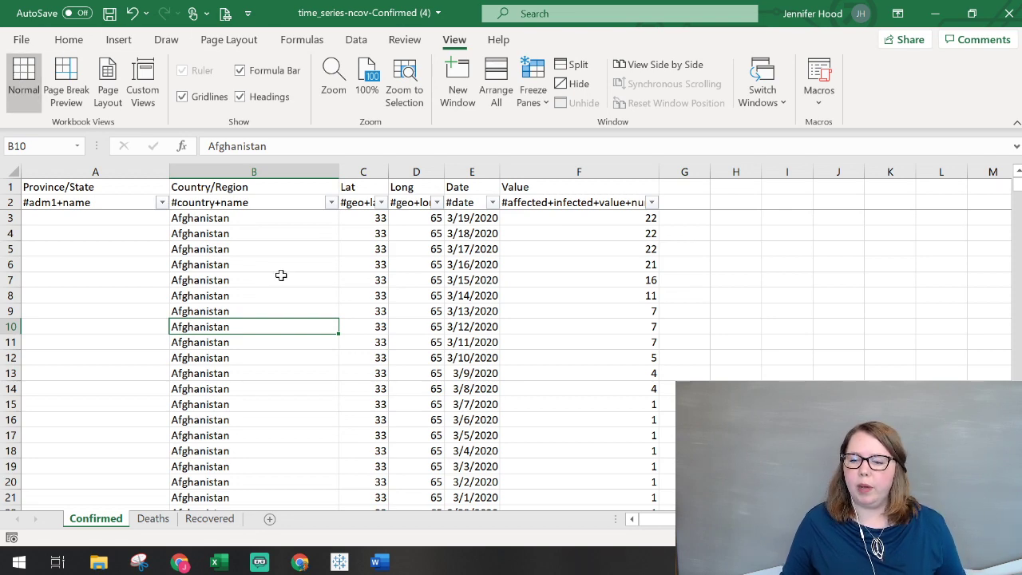
scroll(281, 275, "down", 3)
scroll(281, 275, "up", 3)
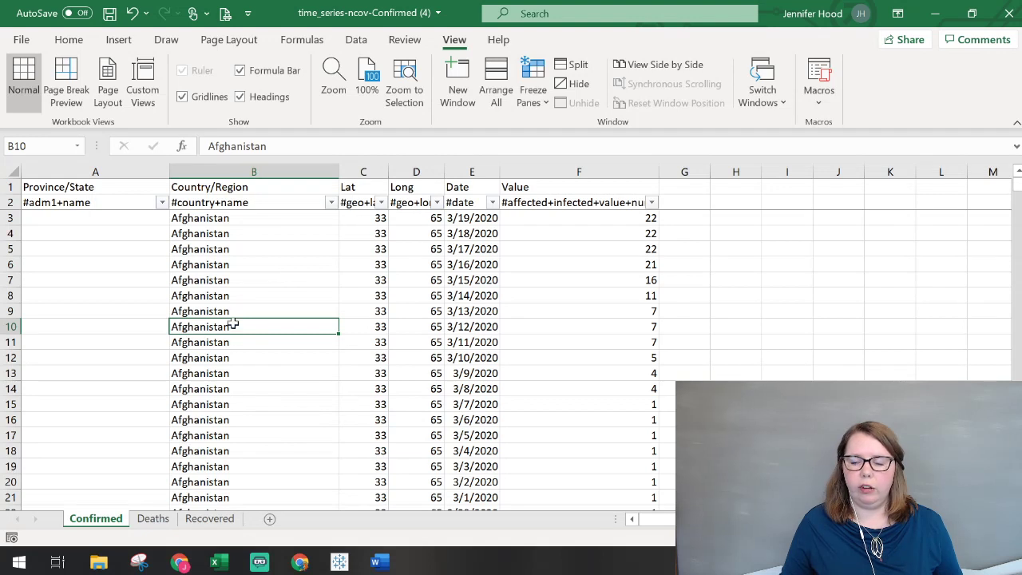
left_click(374, 562)
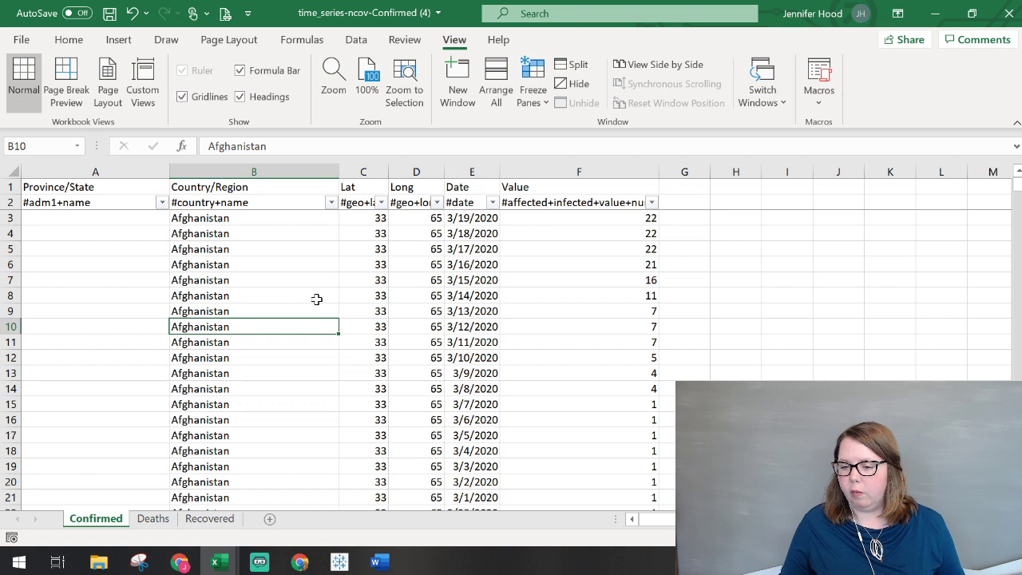
left_click(331, 202)
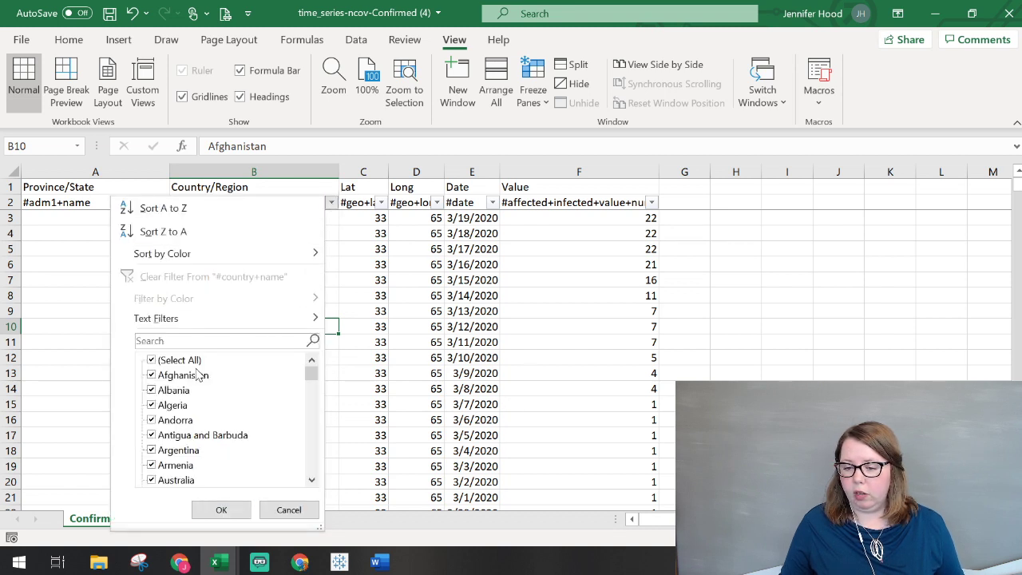
left_click(173, 375)
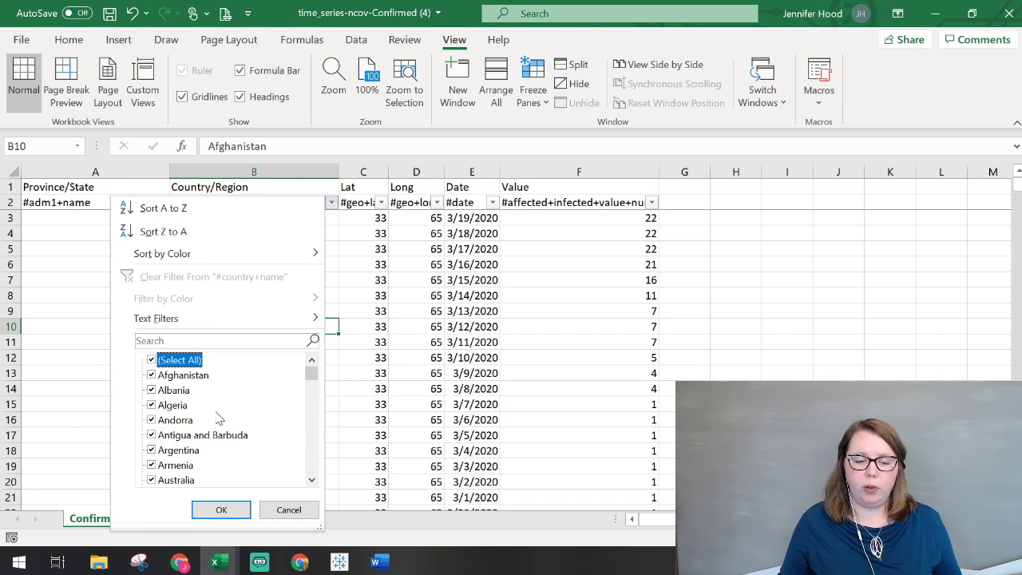
left_click(221, 509)
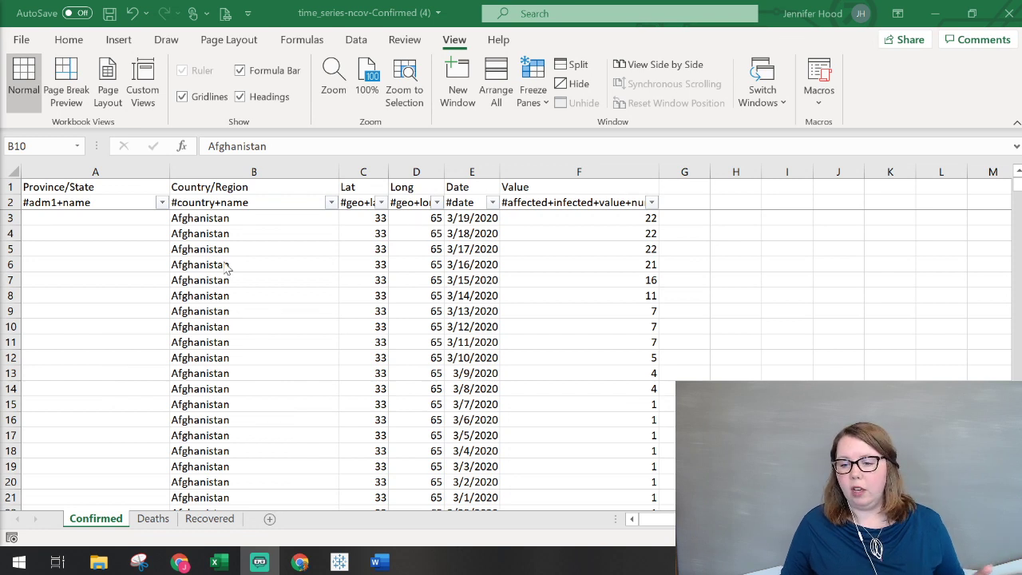
left_click(275, 216)
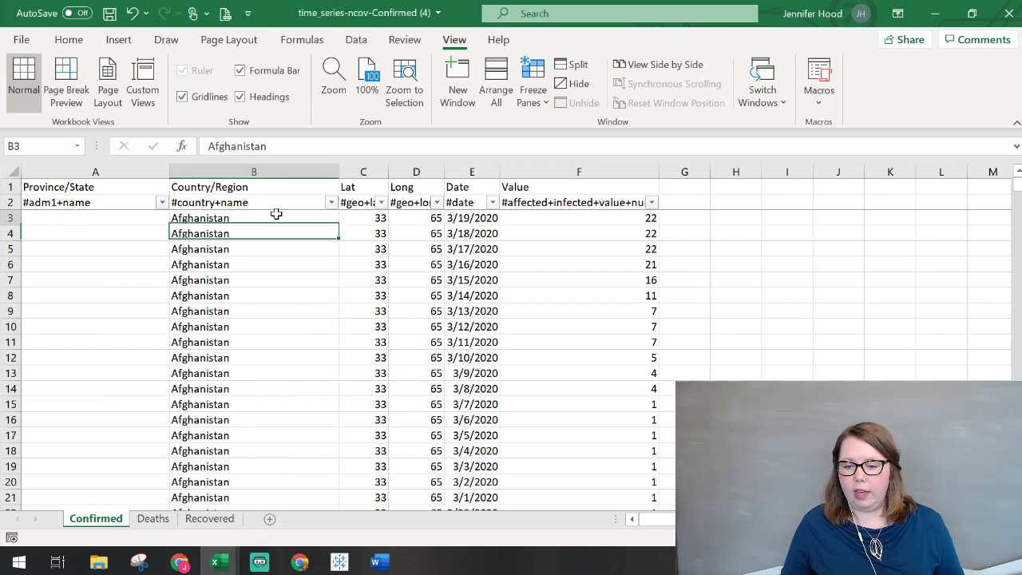
Filter the Confirmed sheet's country column to show only the US rows.
left_click(330, 202)
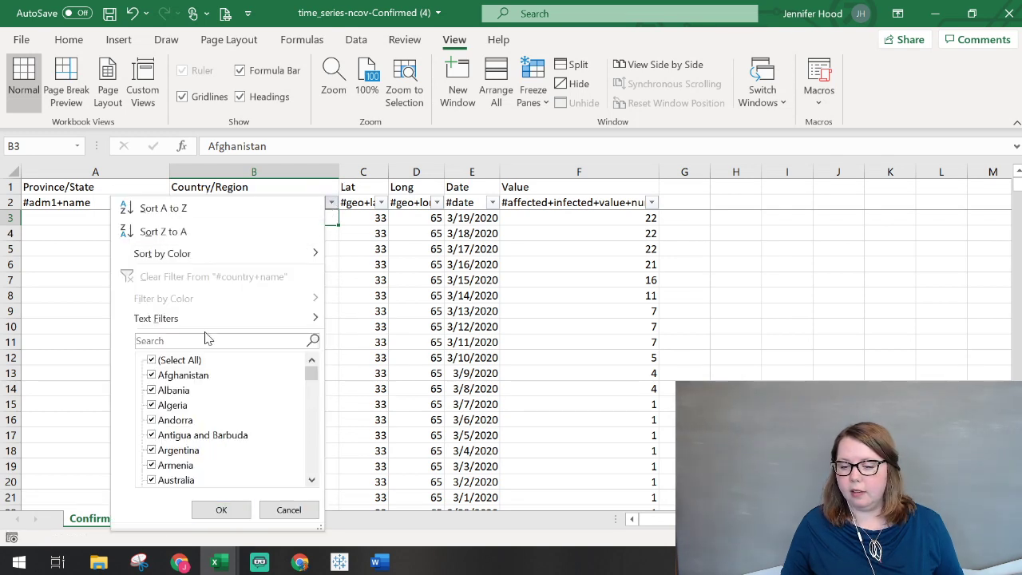
left_click(179, 364)
scroll(191, 417, "down", 20)
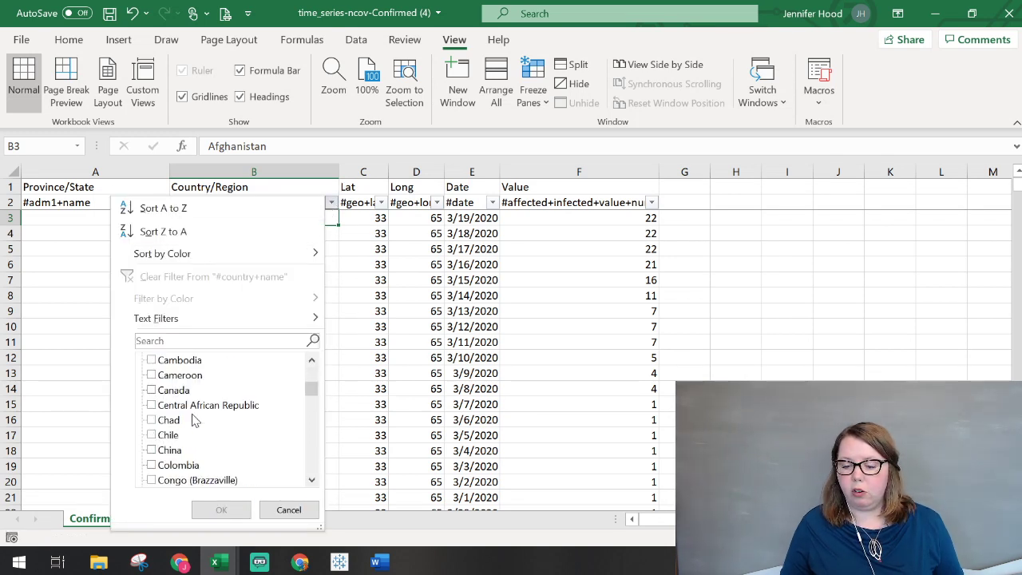
scroll(213, 440, "down", 3)
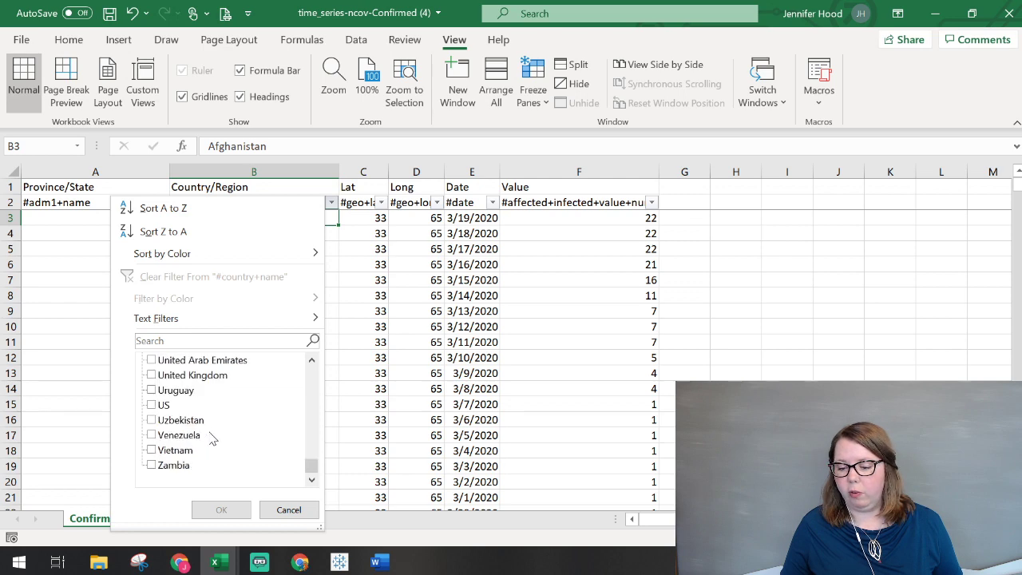
left_click(153, 405)
left_click(217, 508)
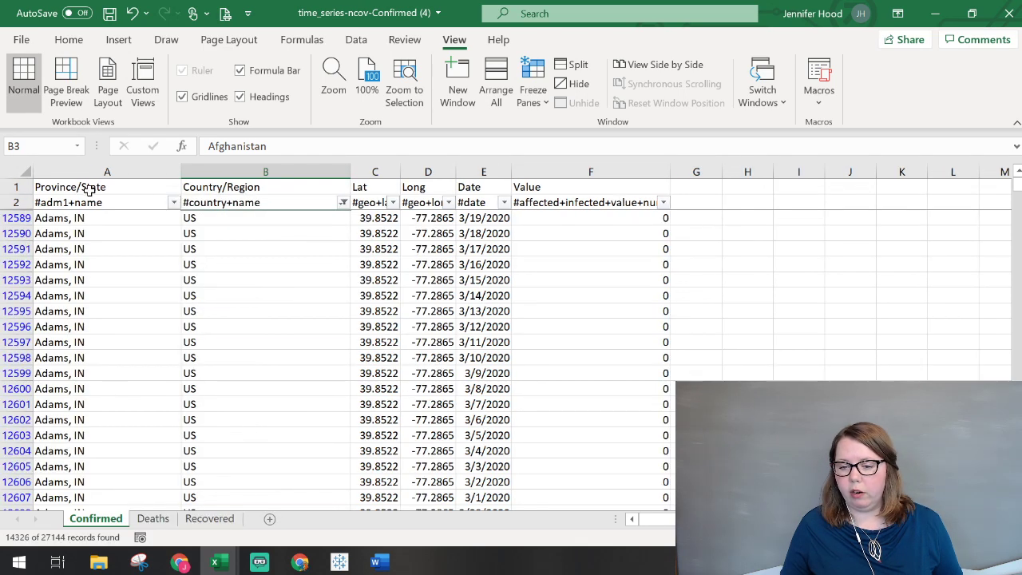
Replace the Province/State entry in cell A12589 with Indiana, and undo that edit.
left_click(97, 216)
type("In")
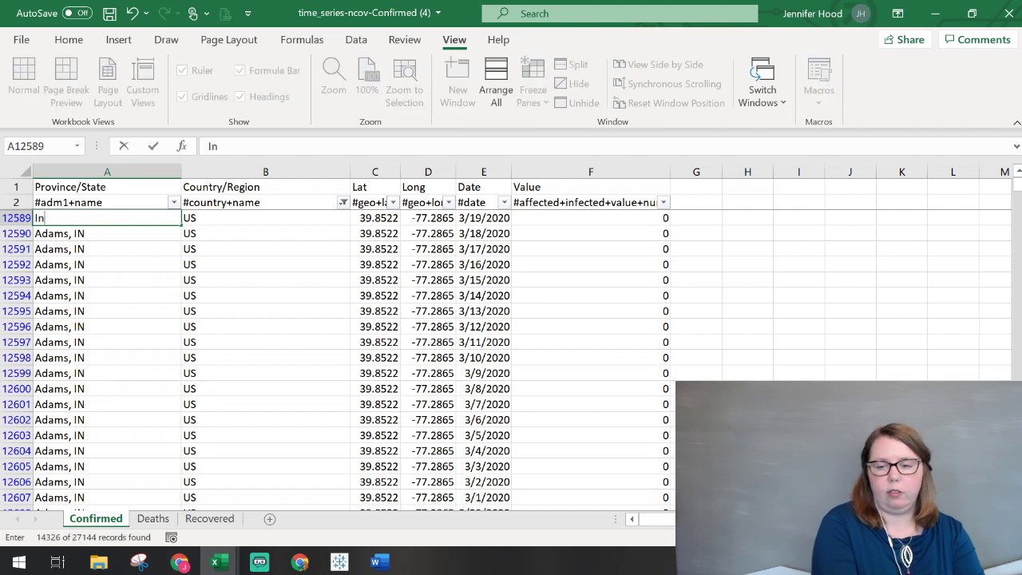
type("diana")
key("Return")
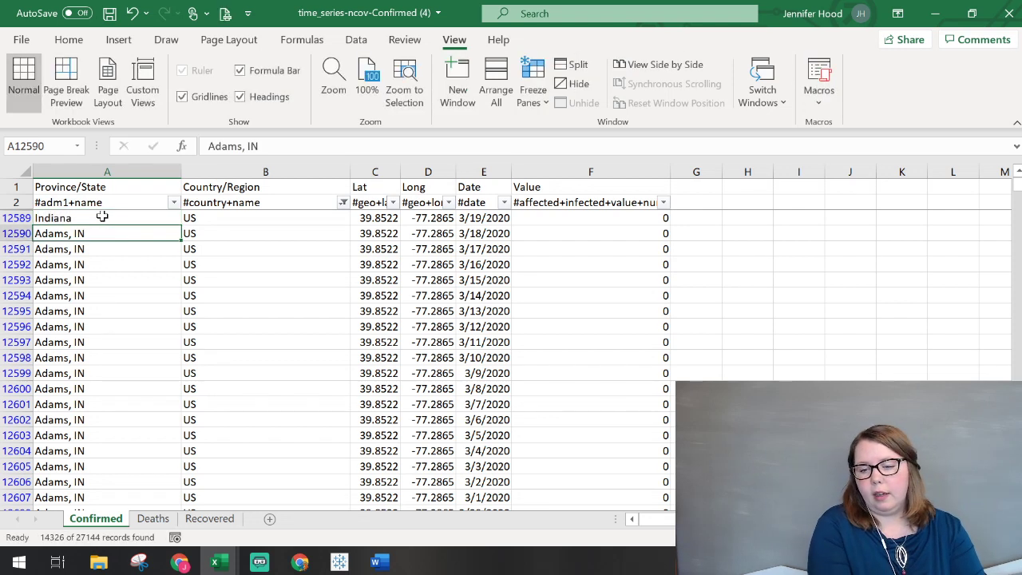
key("ctrl+z")
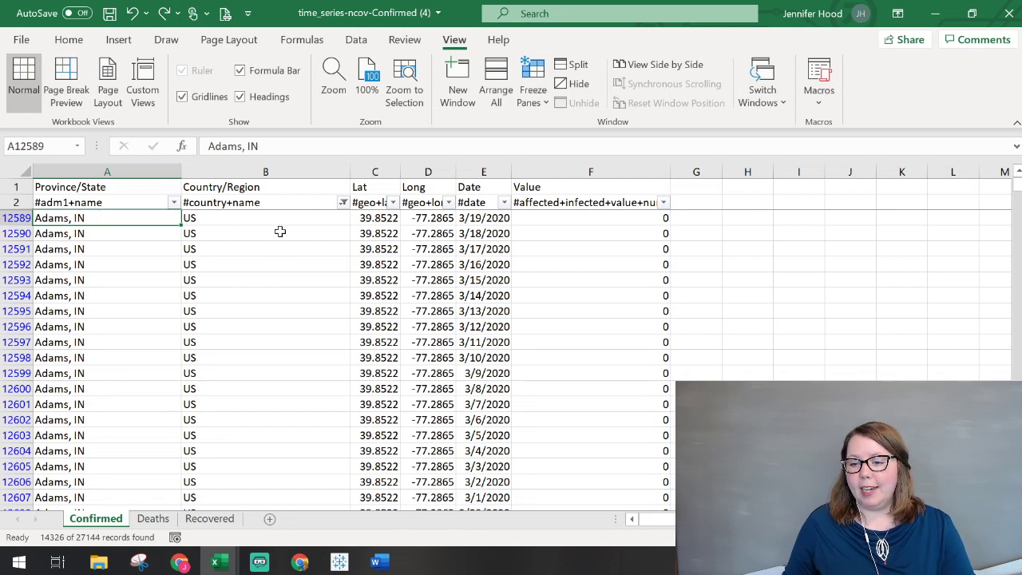
Set the country filter on the Confirmed sheet back to all countries.
left_click(76, 183)
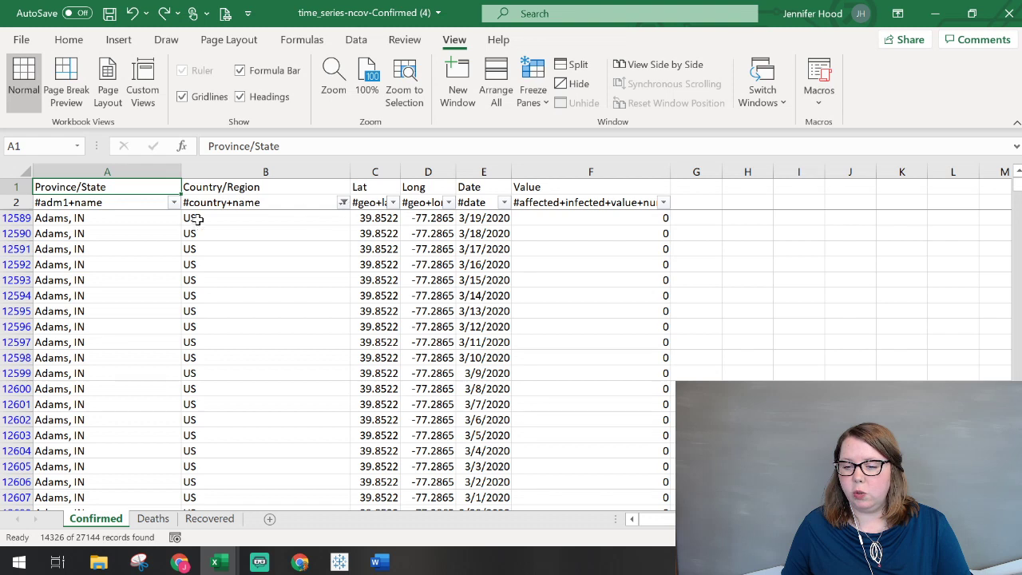
left_click_drag(93, 225, 102, 311)
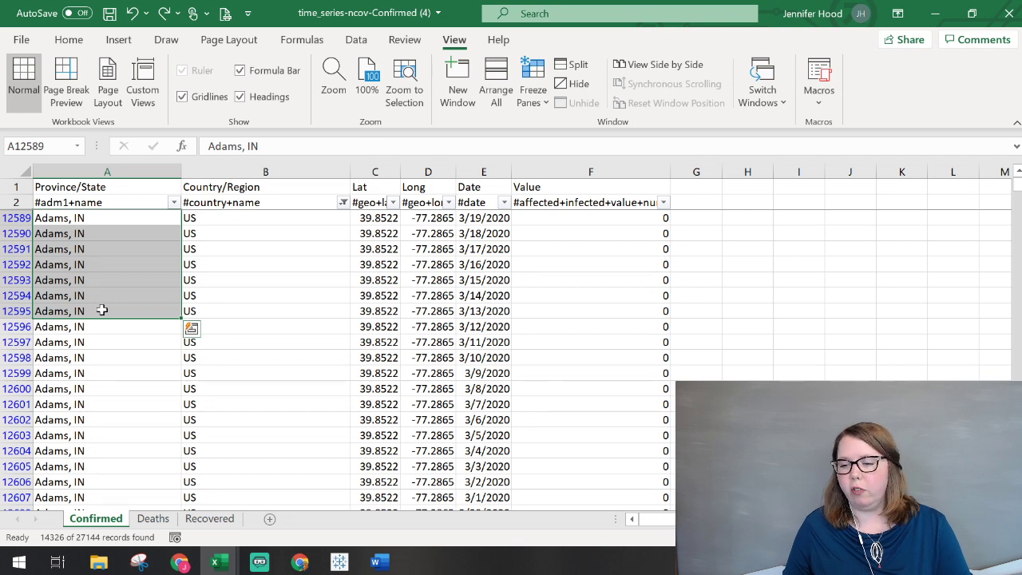
left_click(342, 202)
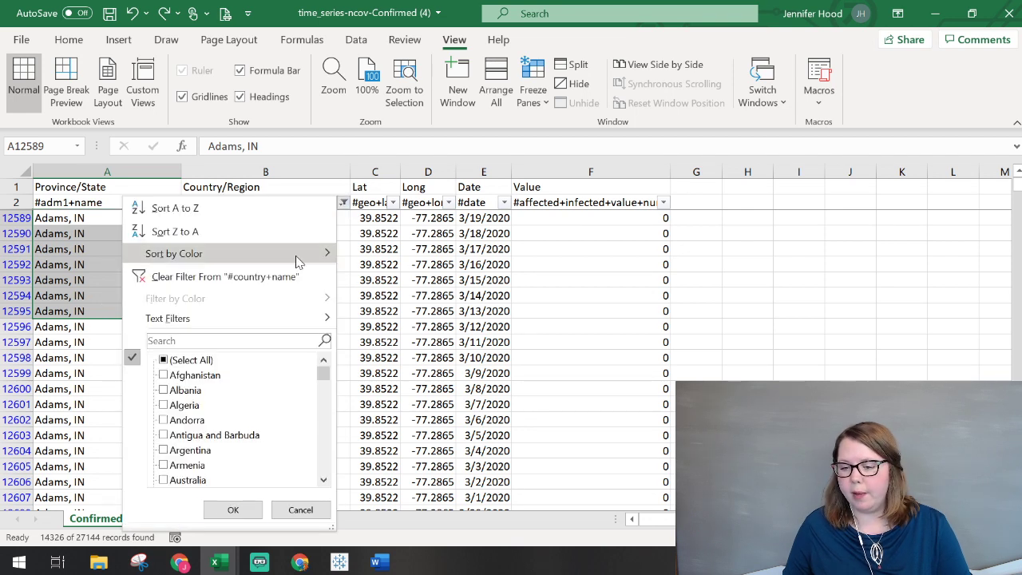
left_click(195, 361)
left_click(232, 509)
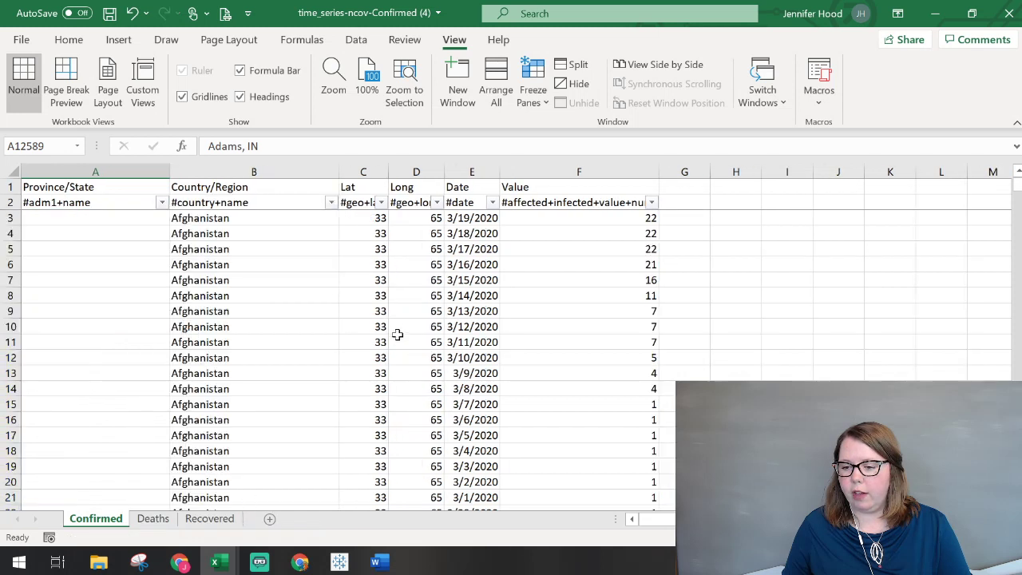
Delete the Lat and Long columns from the Confirmed sheet.
left_click(397, 333)
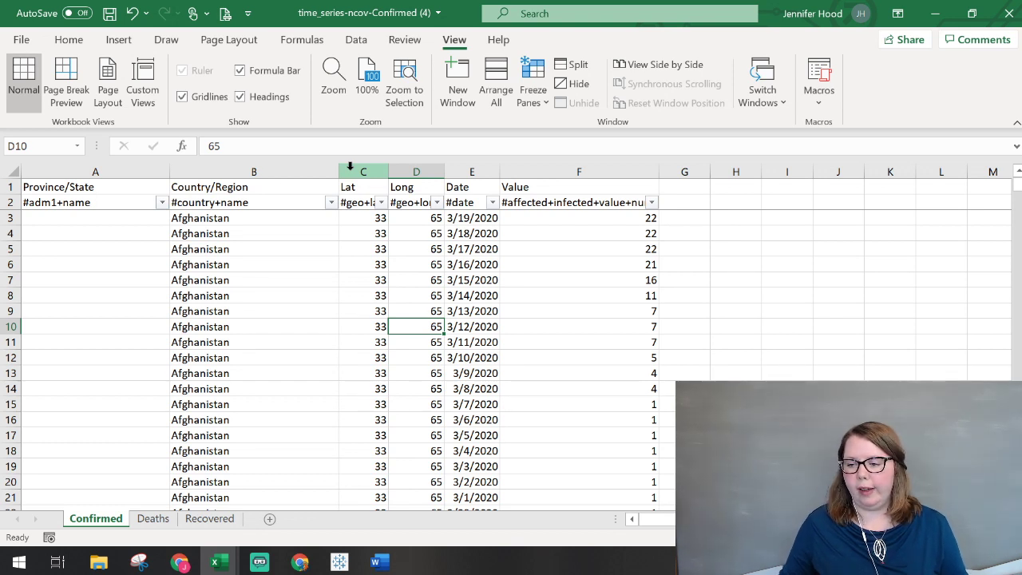
left_click_drag(350, 167, 407, 170)
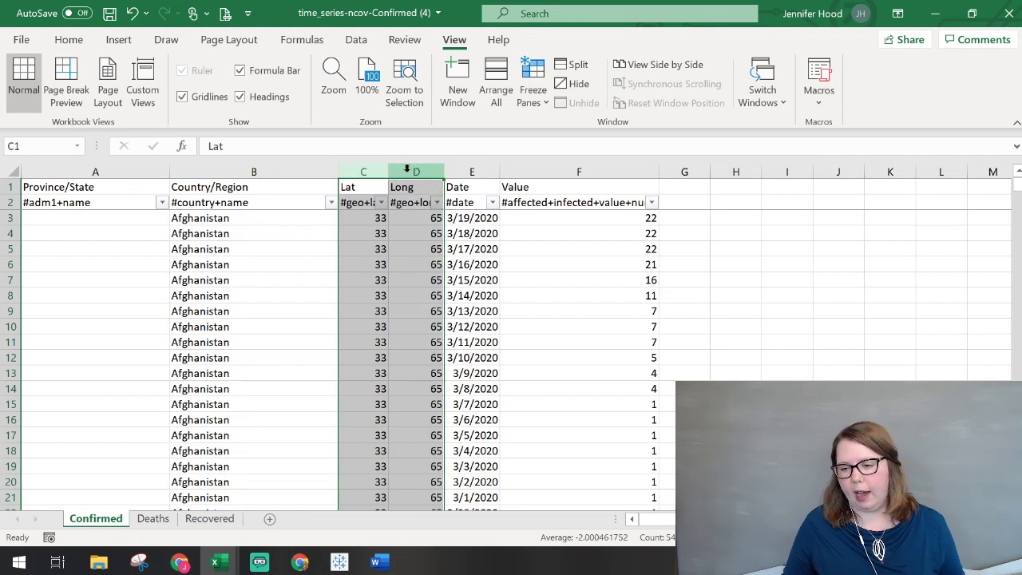
right_click(406, 169)
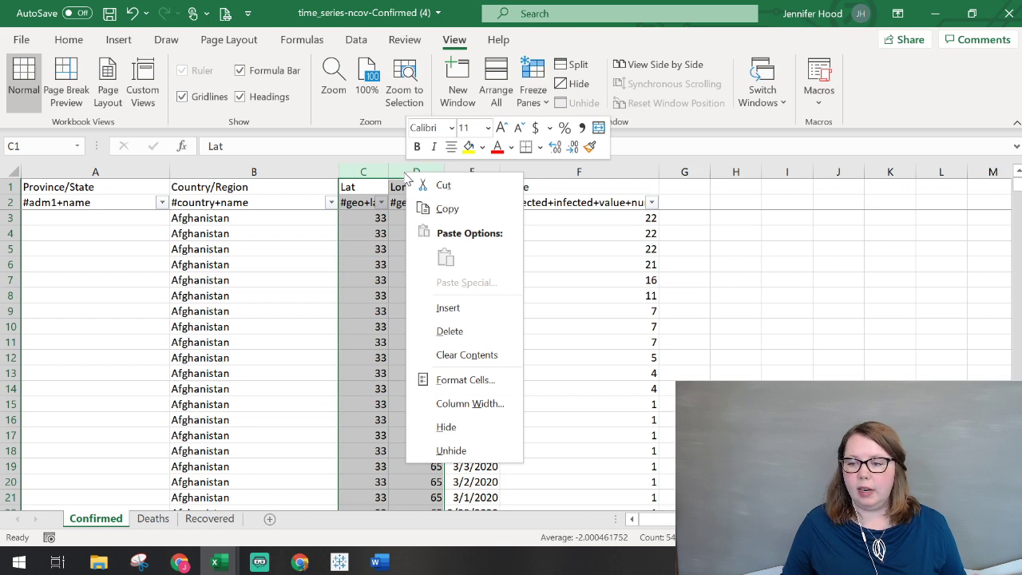
left_click(469, 335)
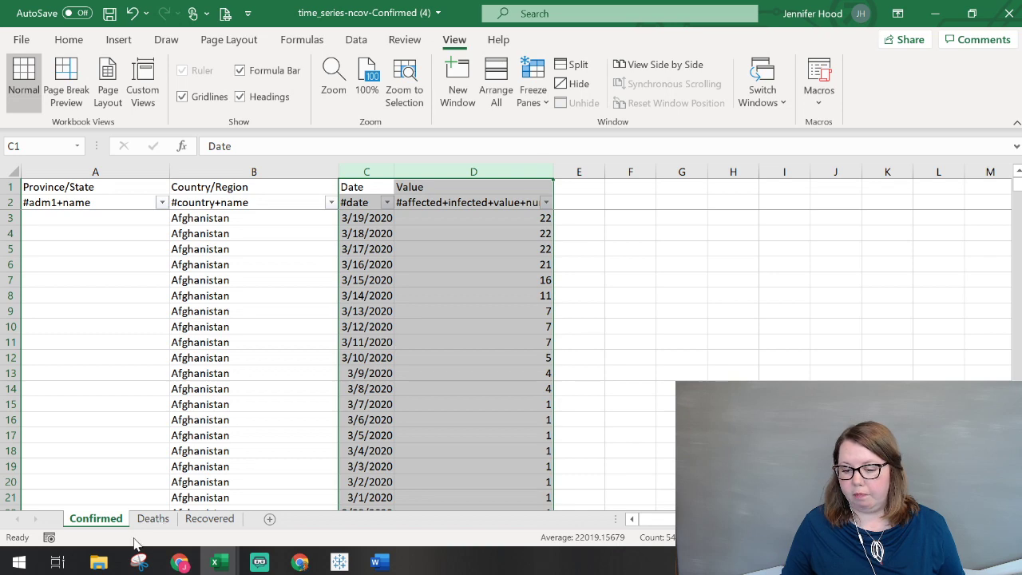
Fit all column widths on the Deaths sheet to their contents and delete its Lat and Long columns.
left_click(149, 518)
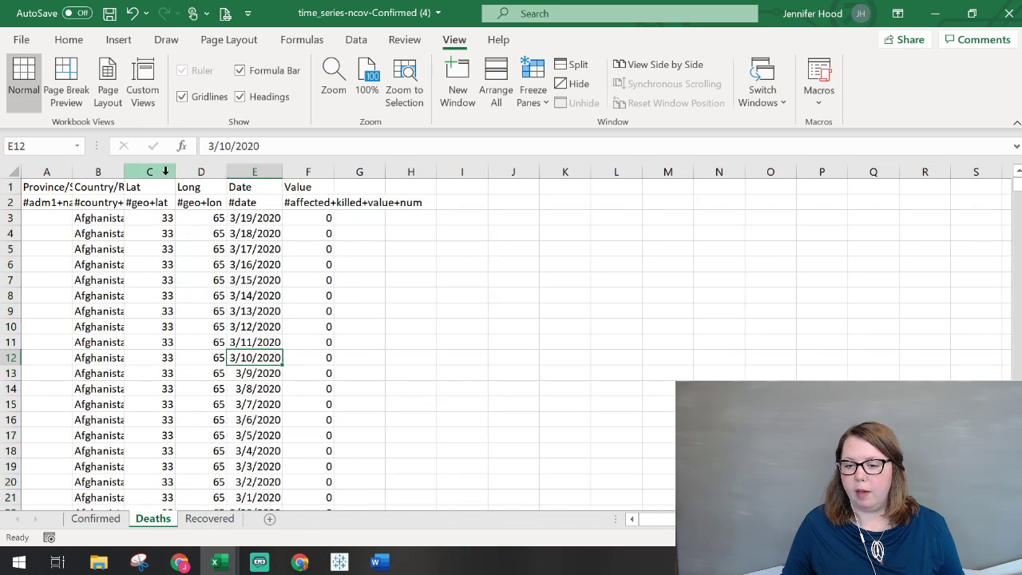
left_click(16, 174)
double_click(124, 172)
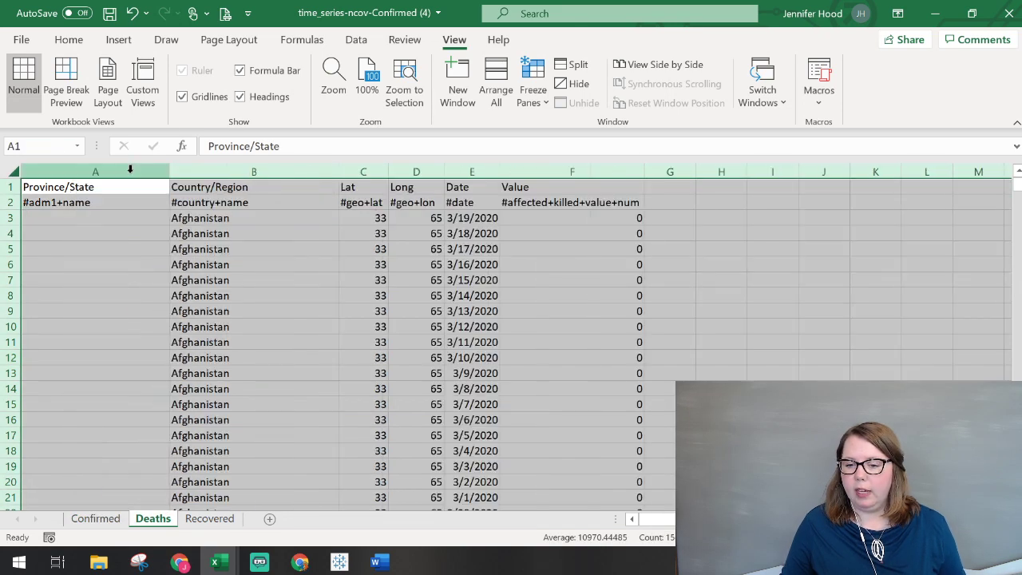
left_click_drag(399, 169, 359, 169)
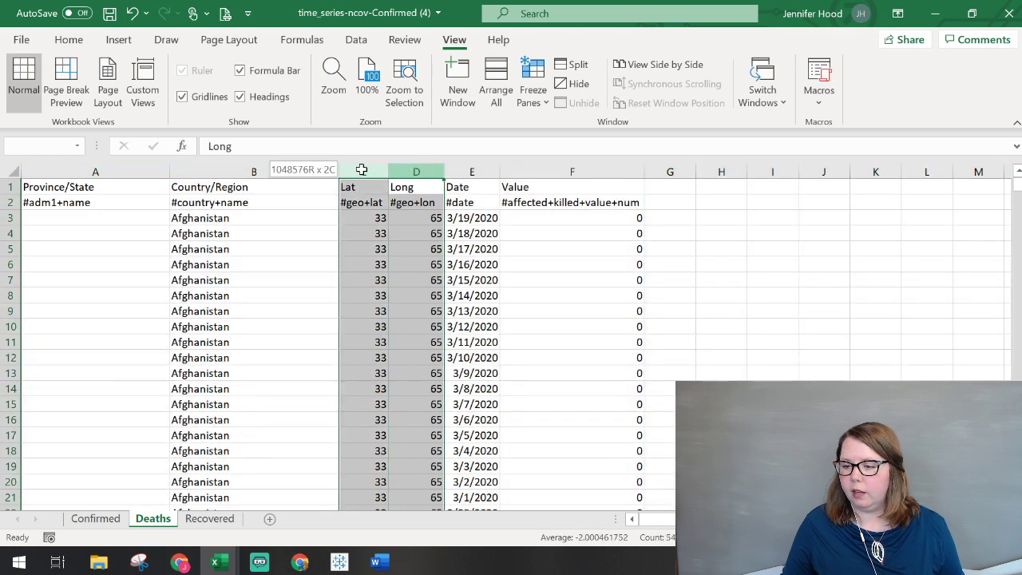
right_click(360, 171)
left_click(403, 327)
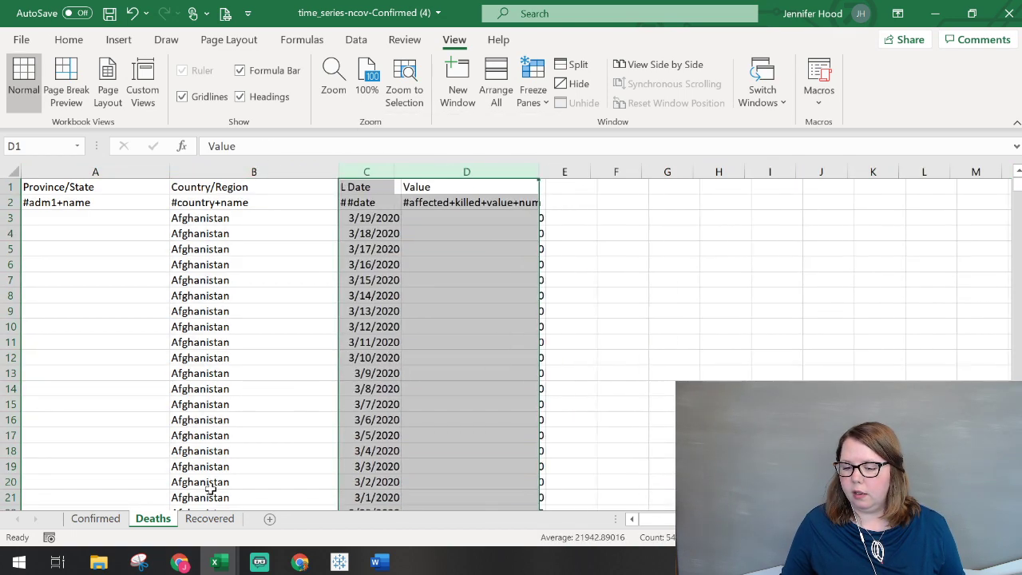
Delete the Lat and Long columns from the Recovered sheet and fit all its column widths to their contents.
left_click(210, 518)
left_click_drag(148, 172, 190, 171)
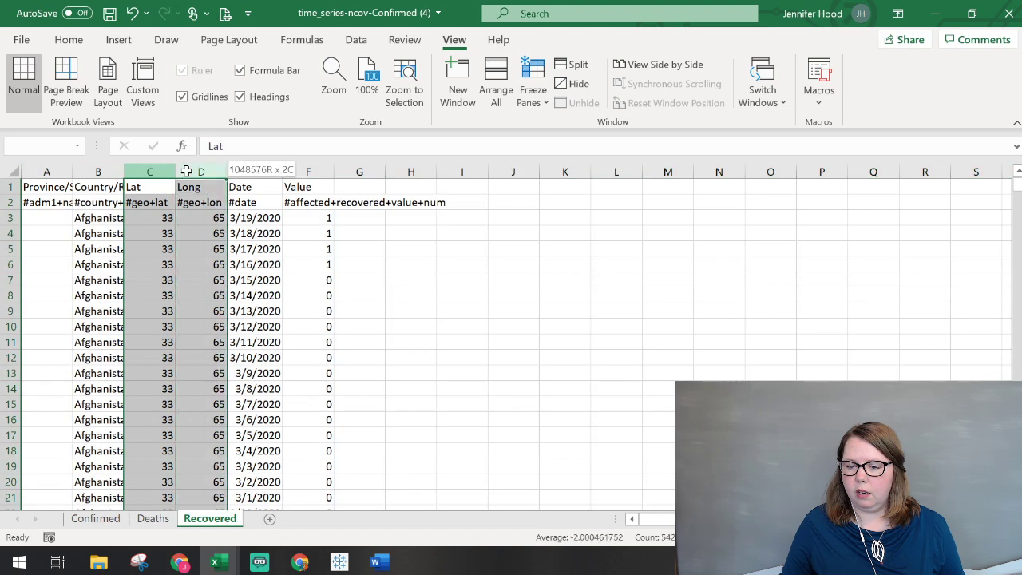
right_click(190, 171)
left_click(244, 332)
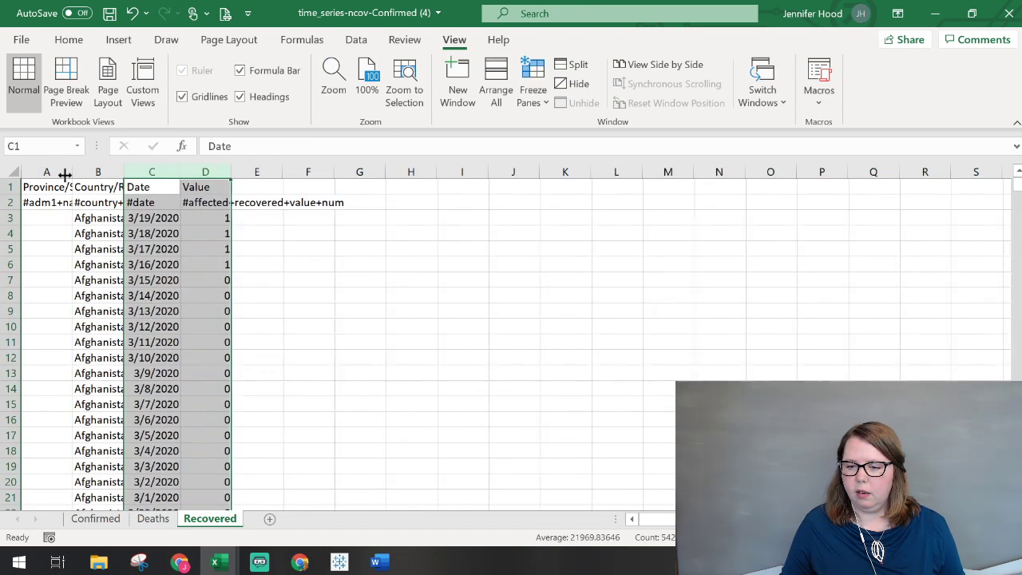
left_click(13, 173)
double_click(74, 173)
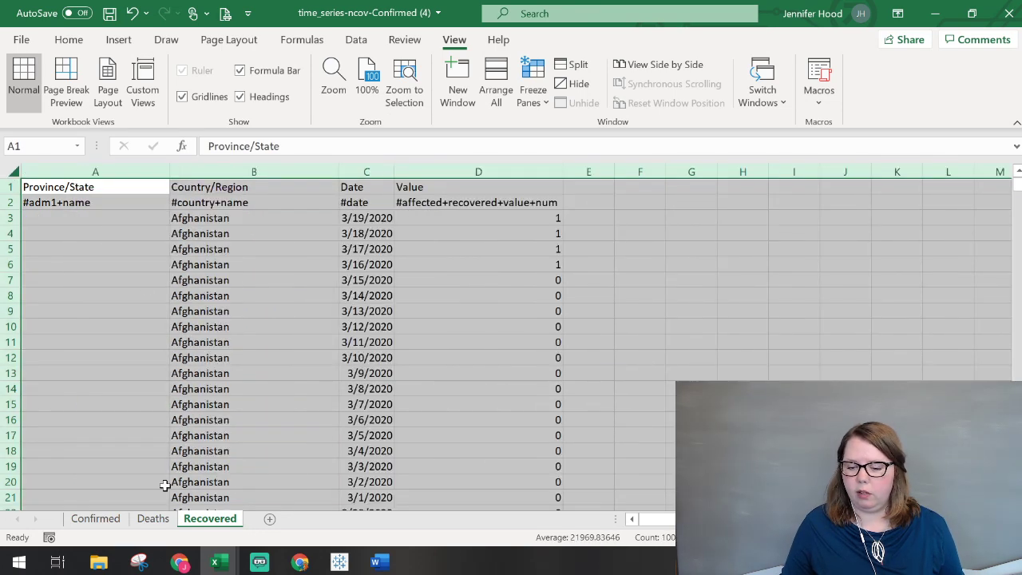
Return to the Confirmed sheet and select the empty cell E3 beside the first data row.
left_click(88, 521)
left_click(573, 220)
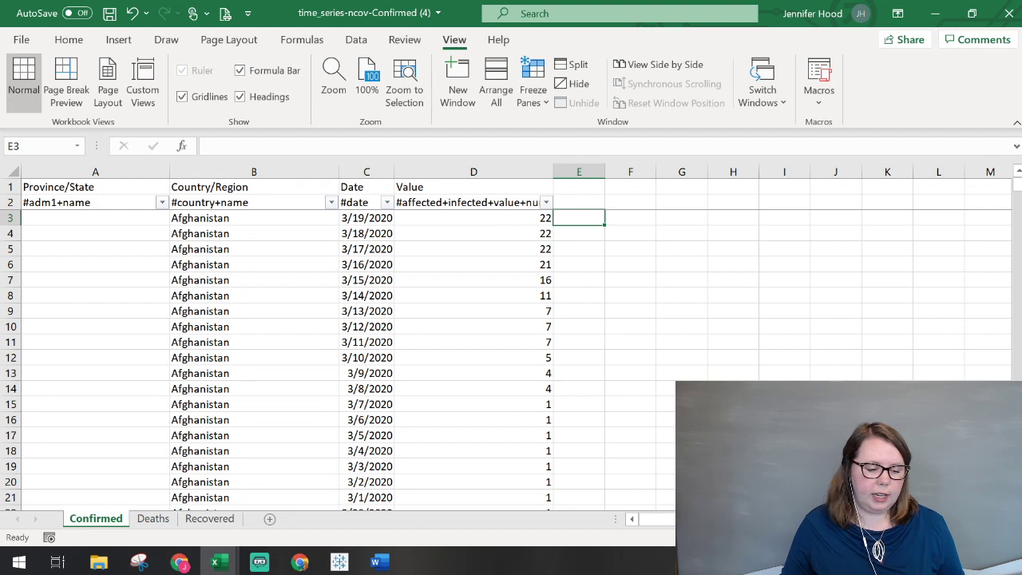
key("alt+Tab")
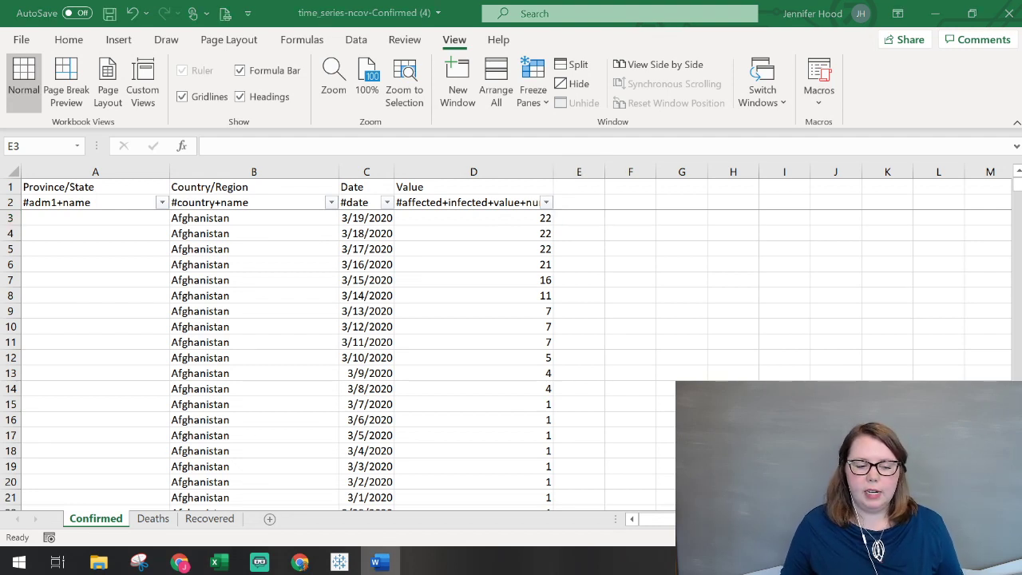
left_click(561, 224)
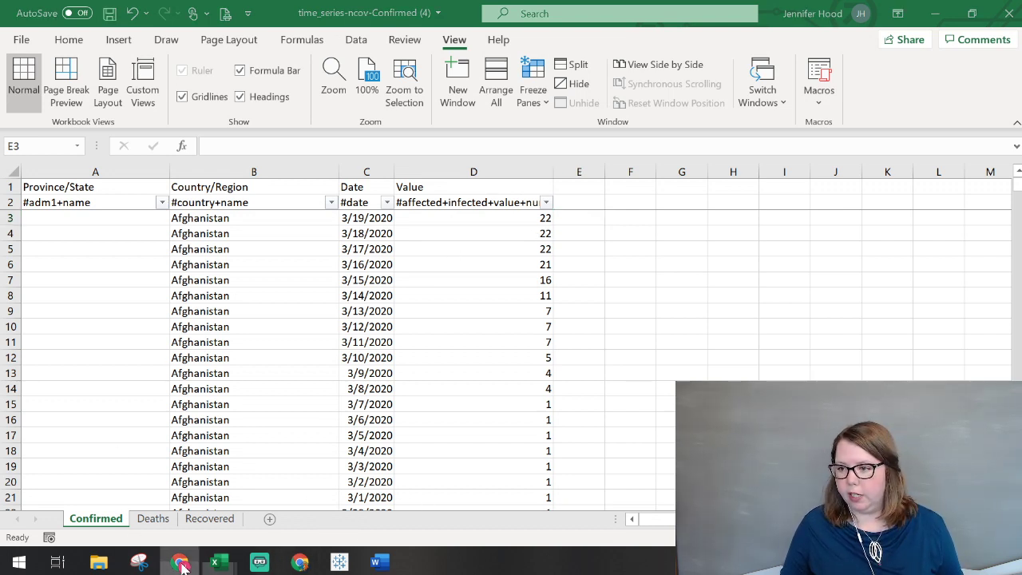
Switch to Chrome, open the State Abbreviations page on 50states.com and select its web address.
mouse_move(299, 564)
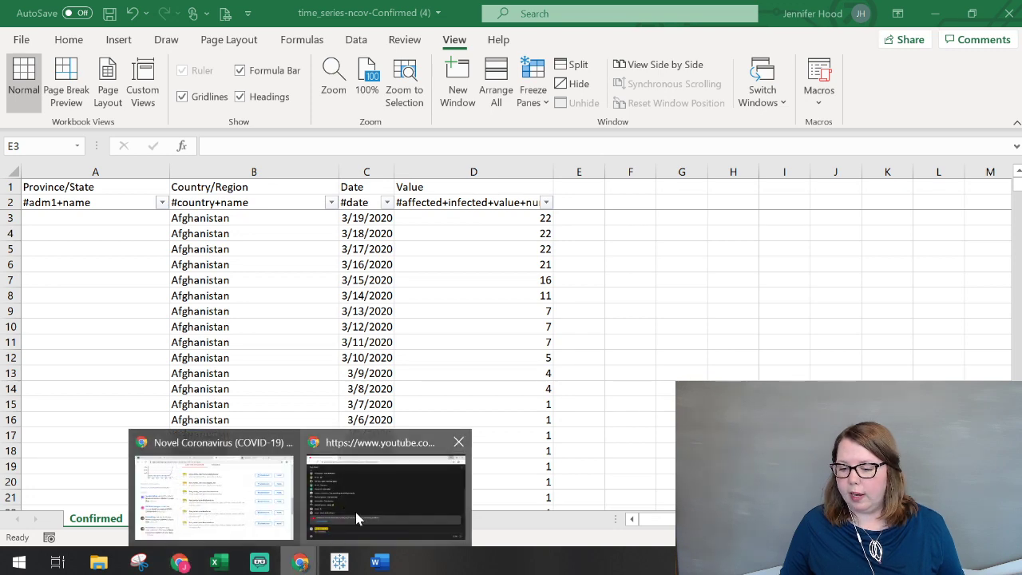
left_click(291, 480)
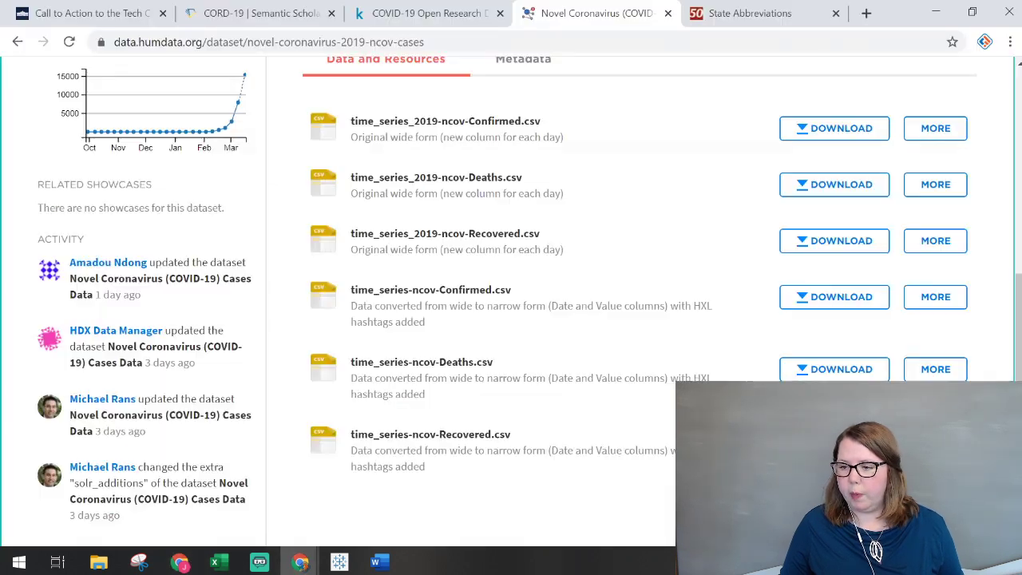
left_click(719, 8)
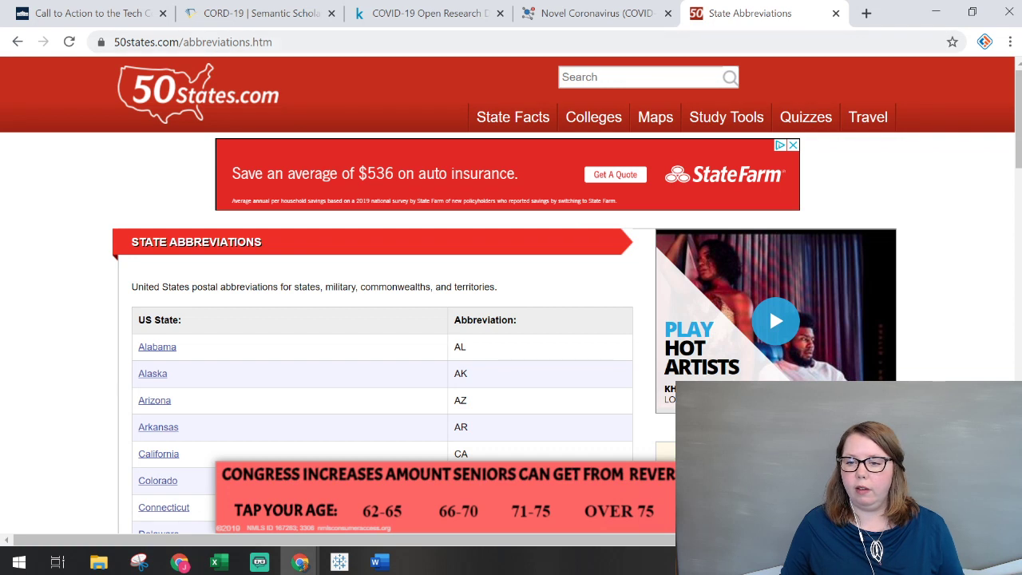
left_click(361, 40)
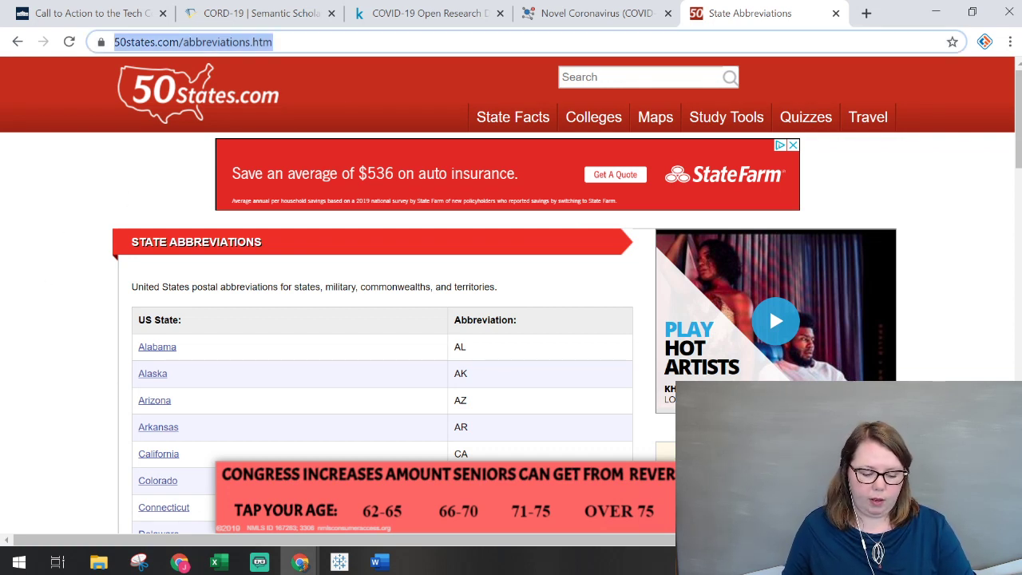
key("alt+Tab")
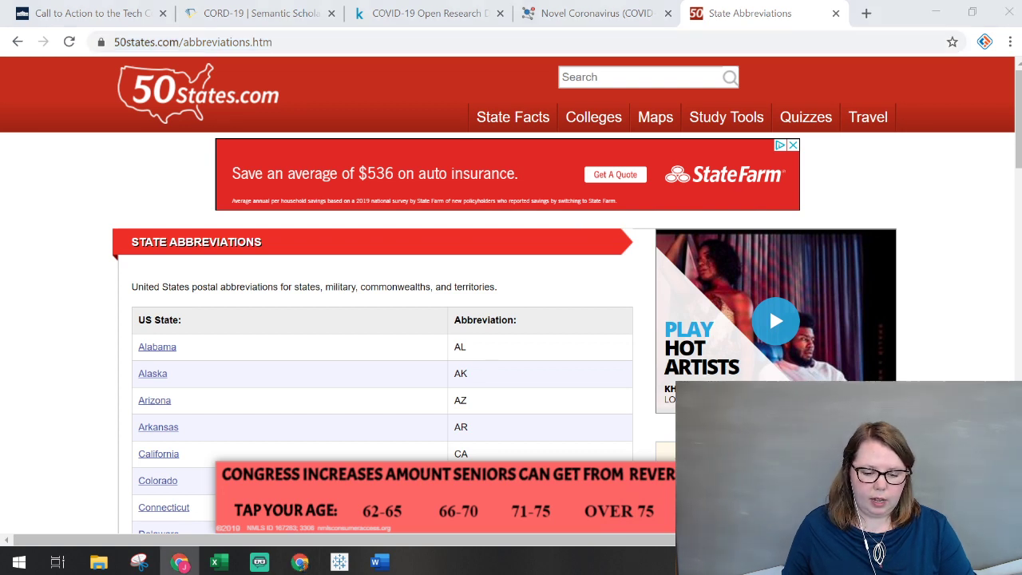
Copy the state abbreviation table from the US State header row through the Wyoming row.
scroll(244, 262, "down", 3)
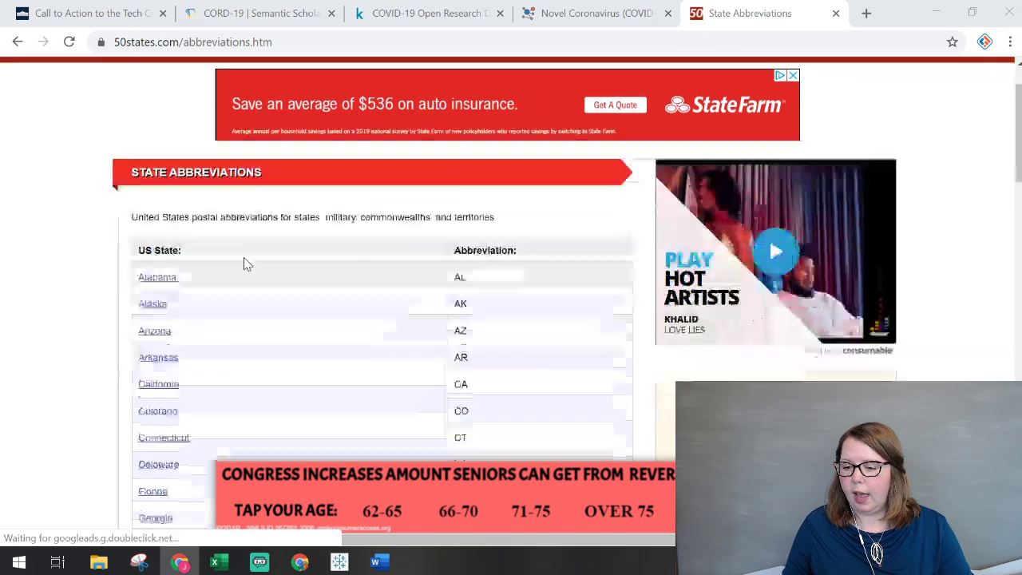
scroll(229, 245, "up", 2)
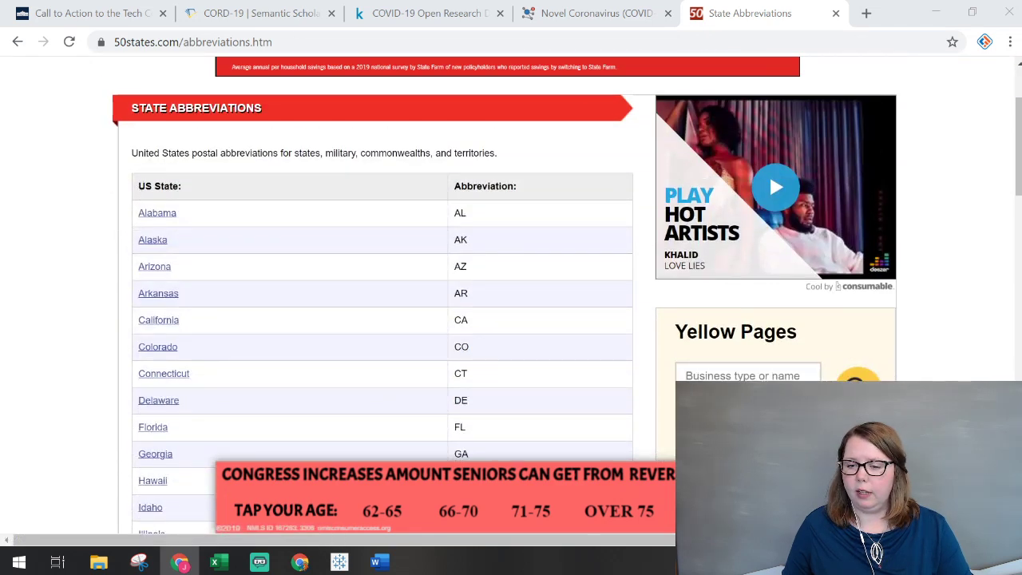
left_click_drag(137, 186, 537, 168)
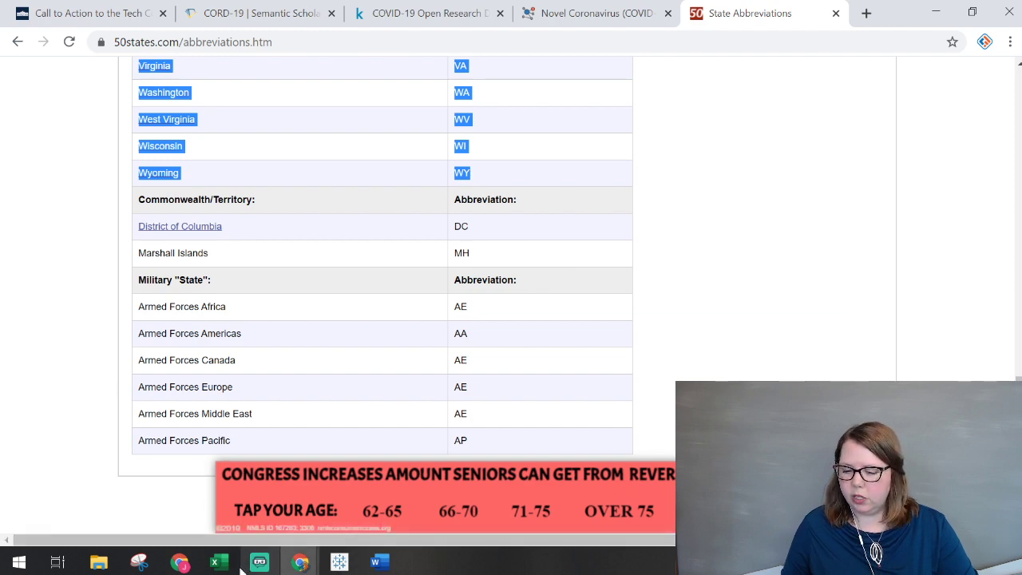
Switch to the time_series-ncov-Confirmed (4) workbook in Excel and paste the state table into a new sheet placed after Recovered.
left_click(216, 562)
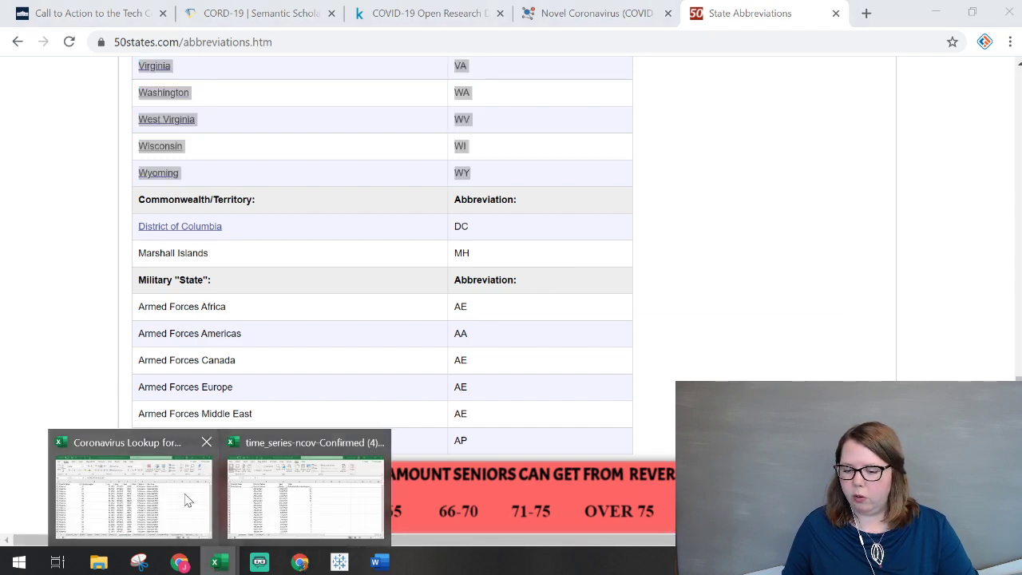
left_click(304, 496)
left_click(267, 521)
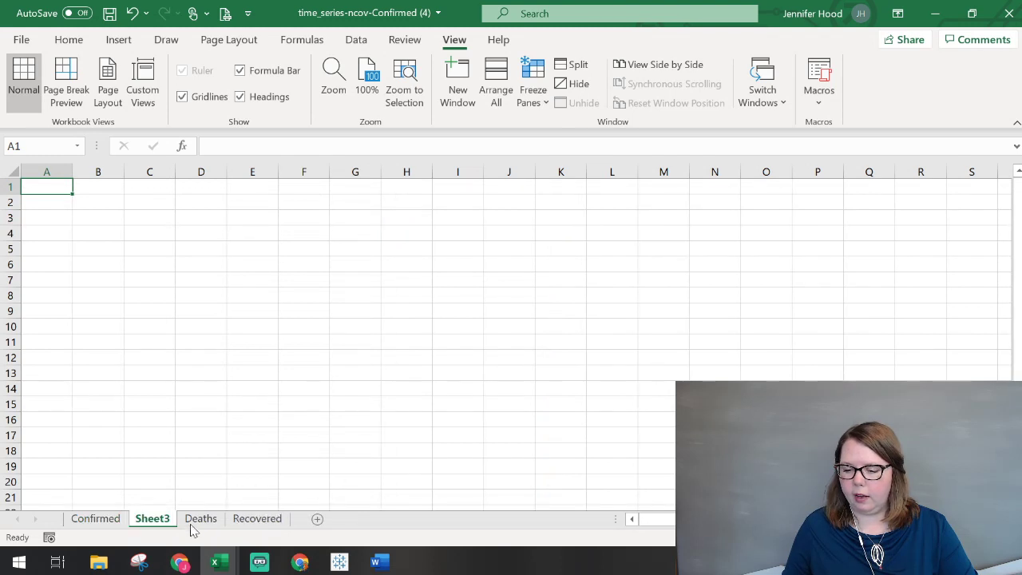
left_click_drag(142, 518, 293, 509)
key("ctrl+v")
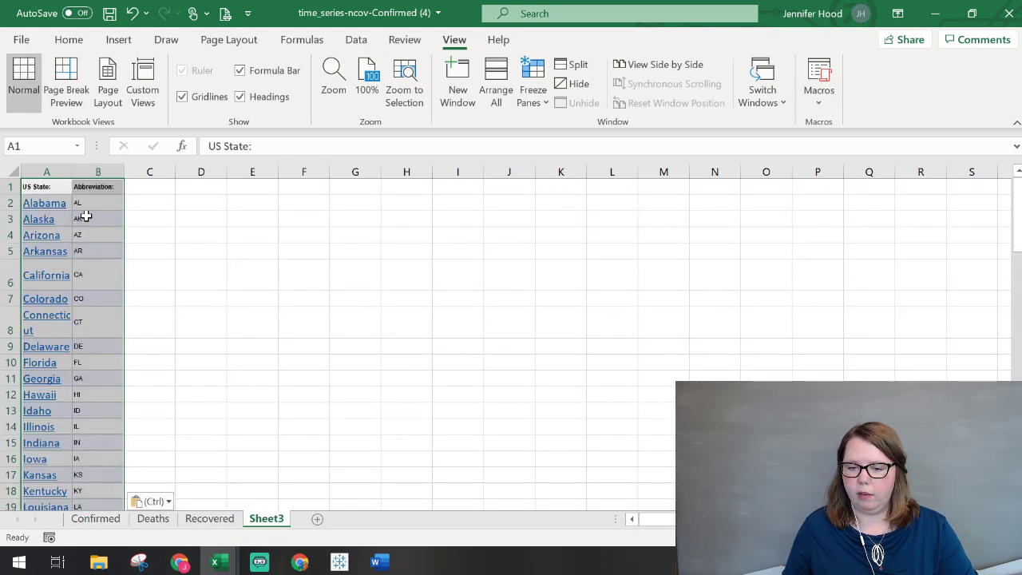
Rename the new sheet holding the state table as States.
double_click(268, 519)
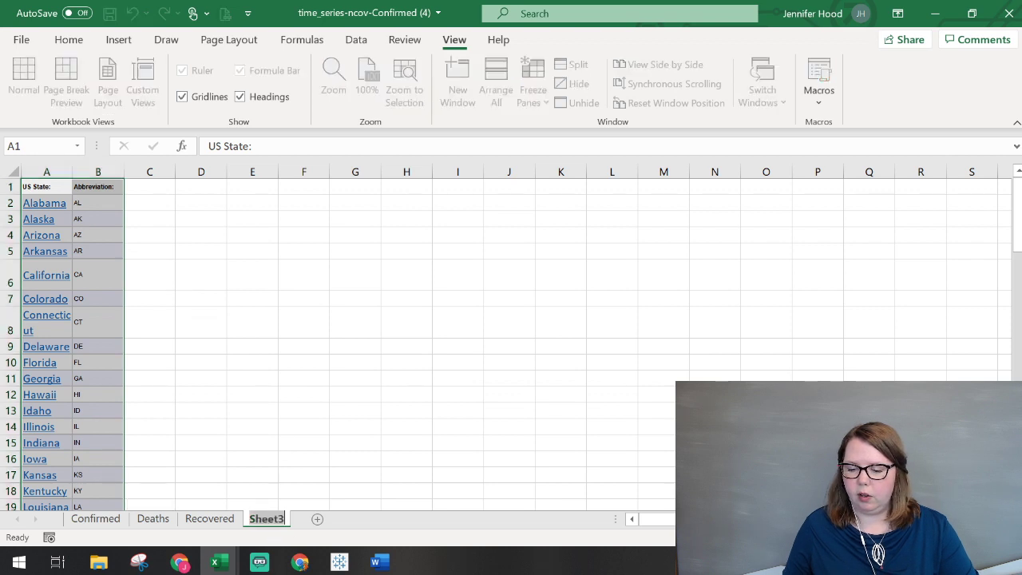
type("States")
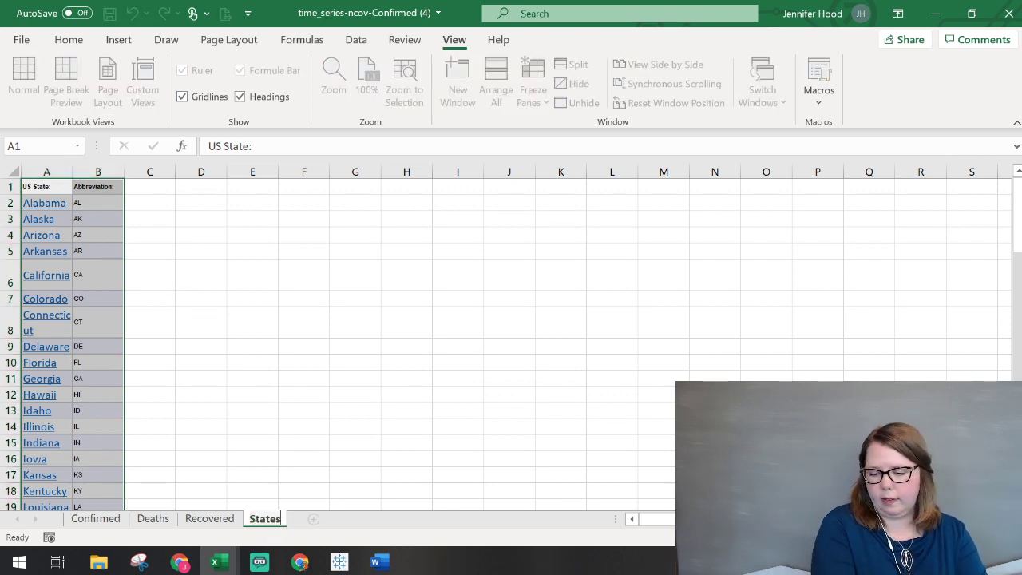
key("Return")
left_click(189, 263)
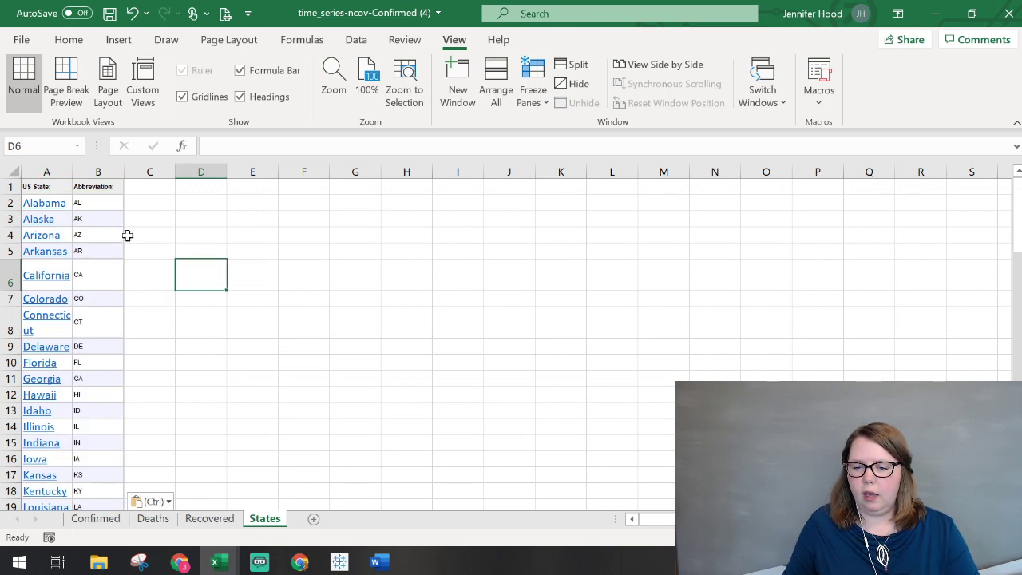
Move the Abbreviation column in front of the US State column on the States sheet.
left_click(94, 170)
right_click(95, 170)
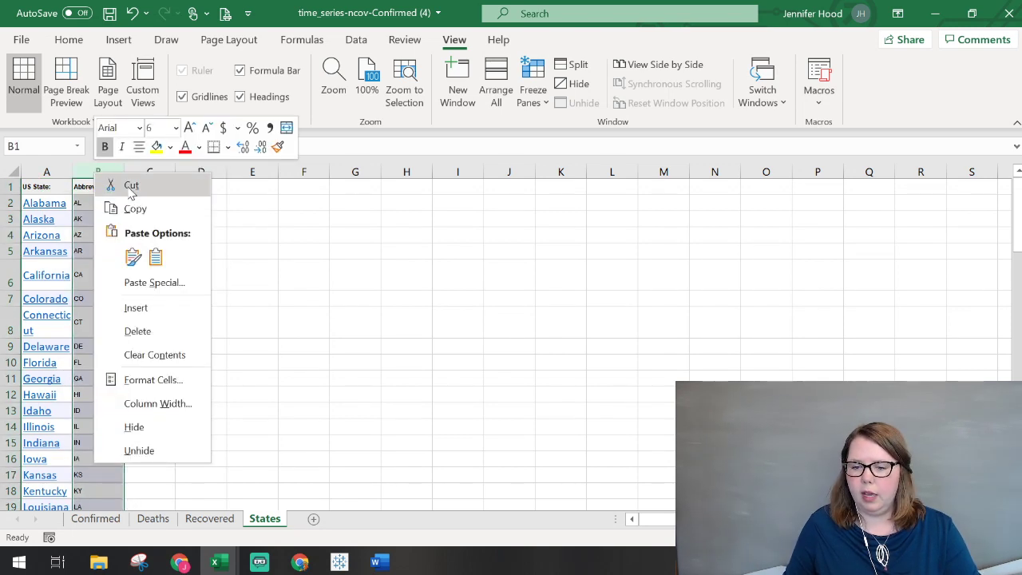
left_click(128, 180)
right_click(30, 170)
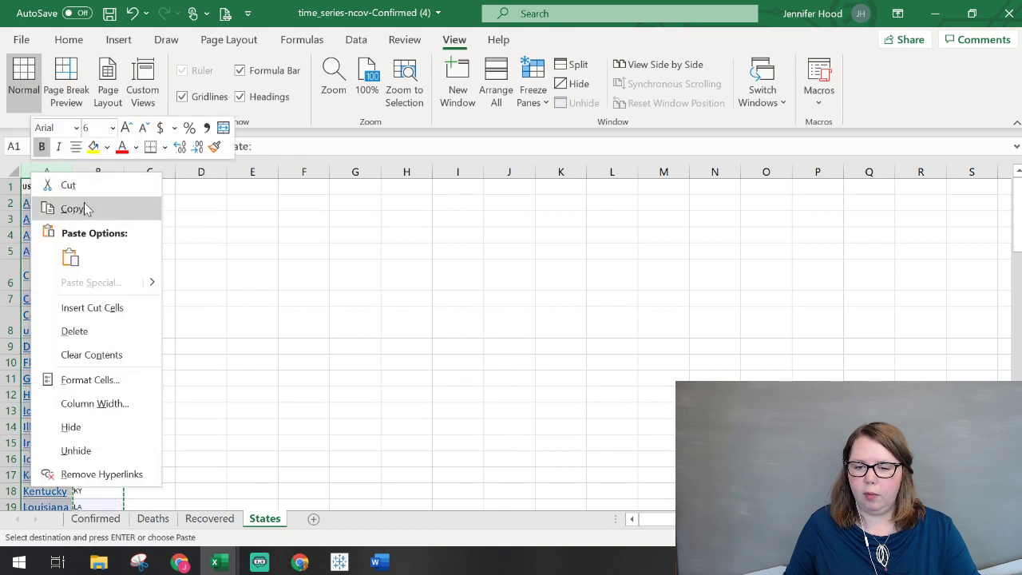
left_click(93, 309)
left_click(205, 263)
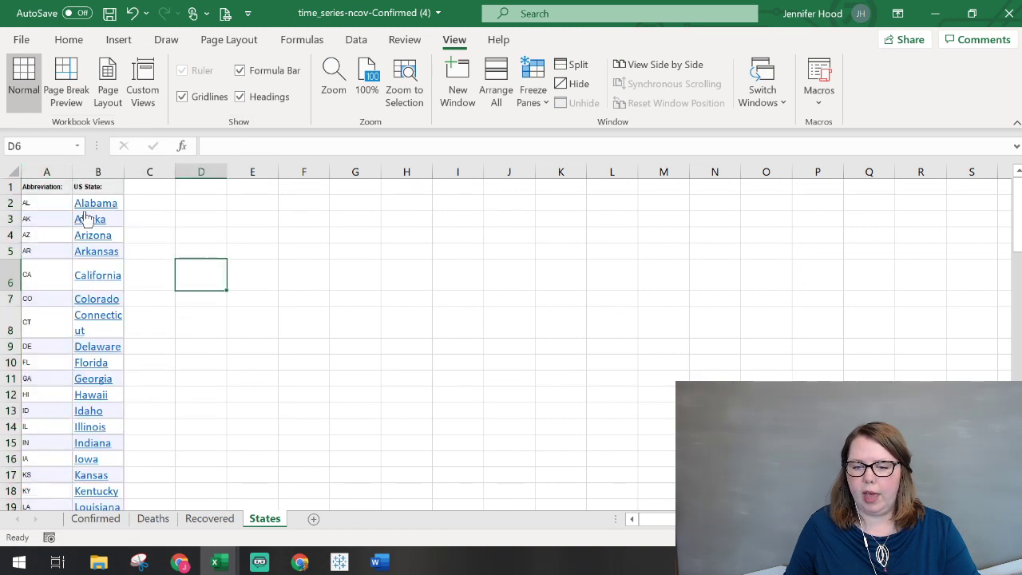
left_click(67, 203)
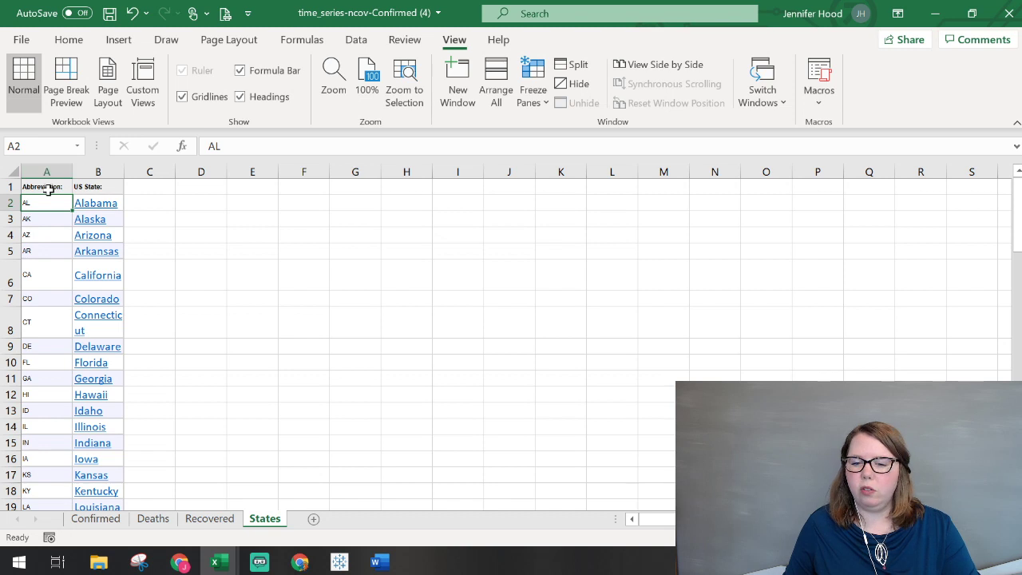
left_click(46, 186)
left_click_drag(44, 170, 96, 170)
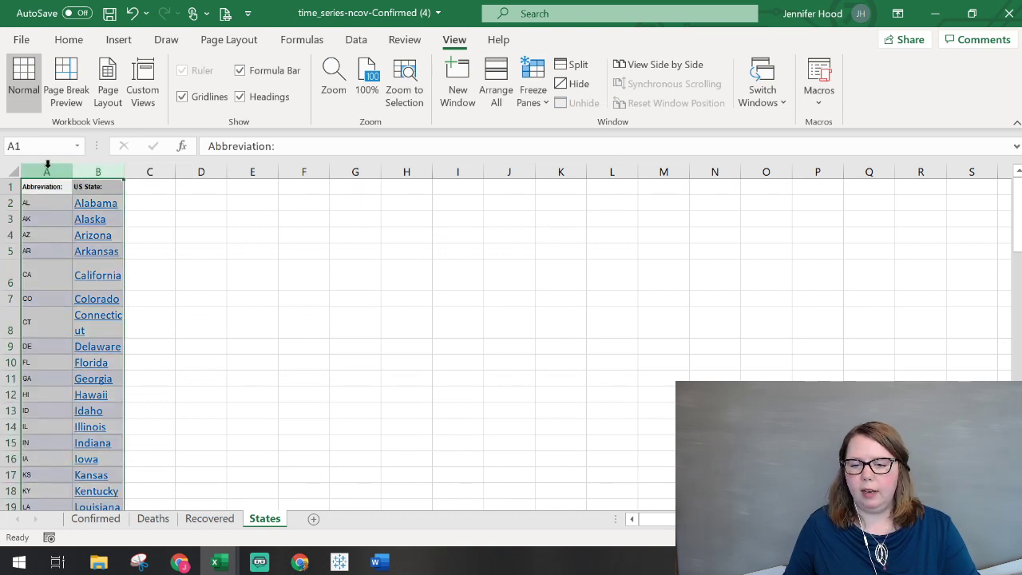
left_click(45, 188)
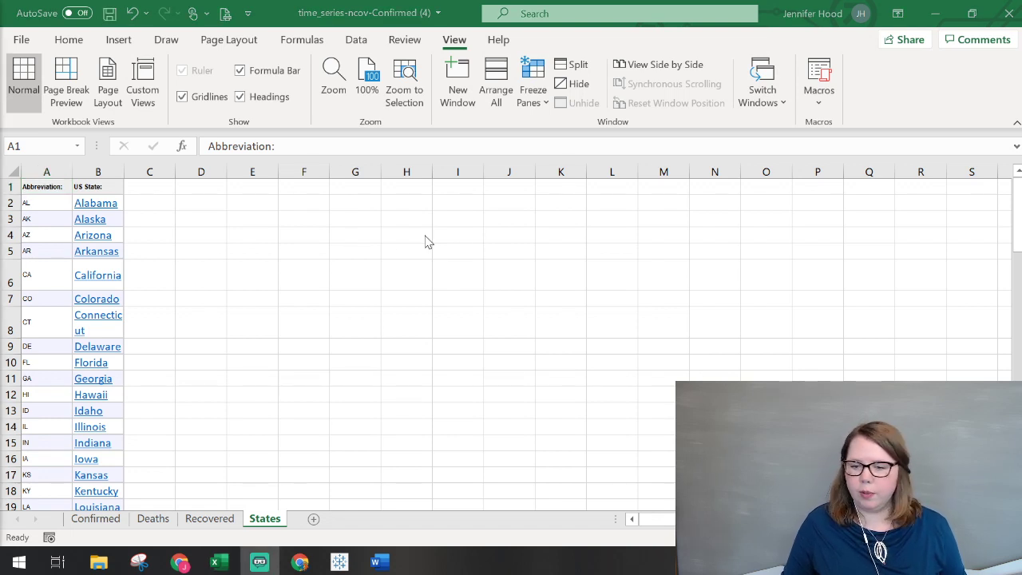
Go back to the Confirmed sheet with cell E3 as the active cell.
left_click(94, 519)
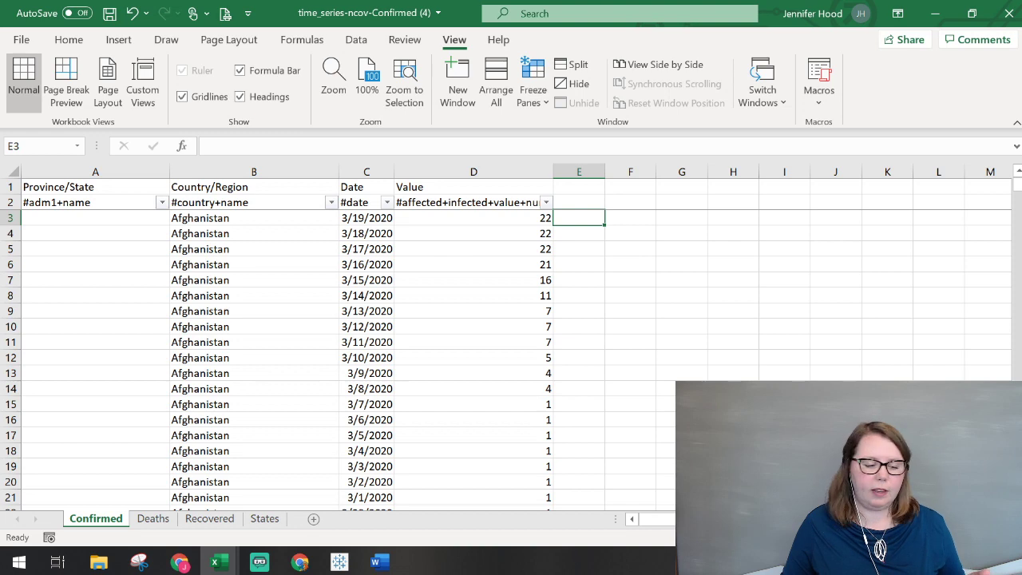
key("alt+Tab")
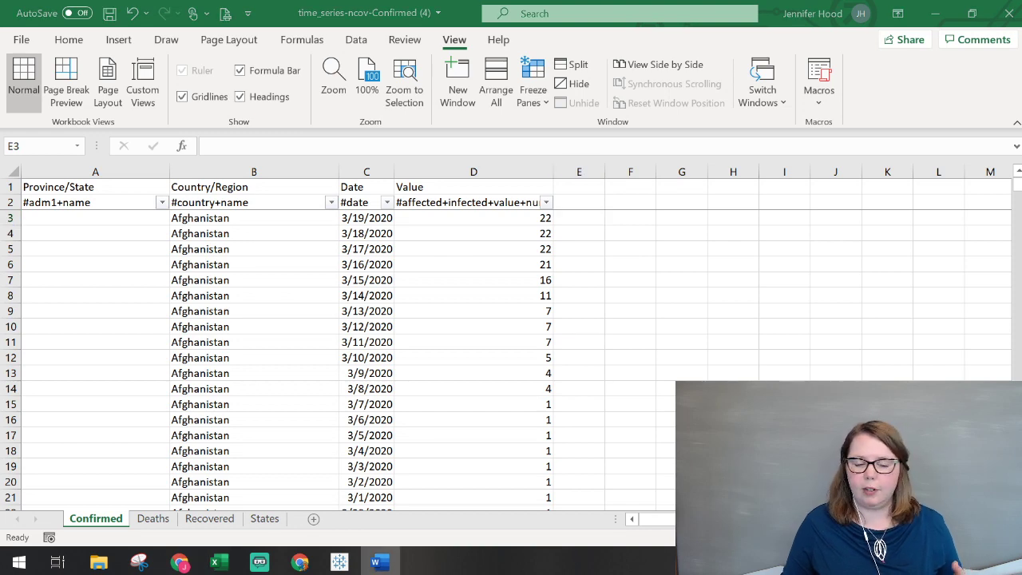
scroll(584, 263, "down", 2)
scroll(585, 264, "up", 2)
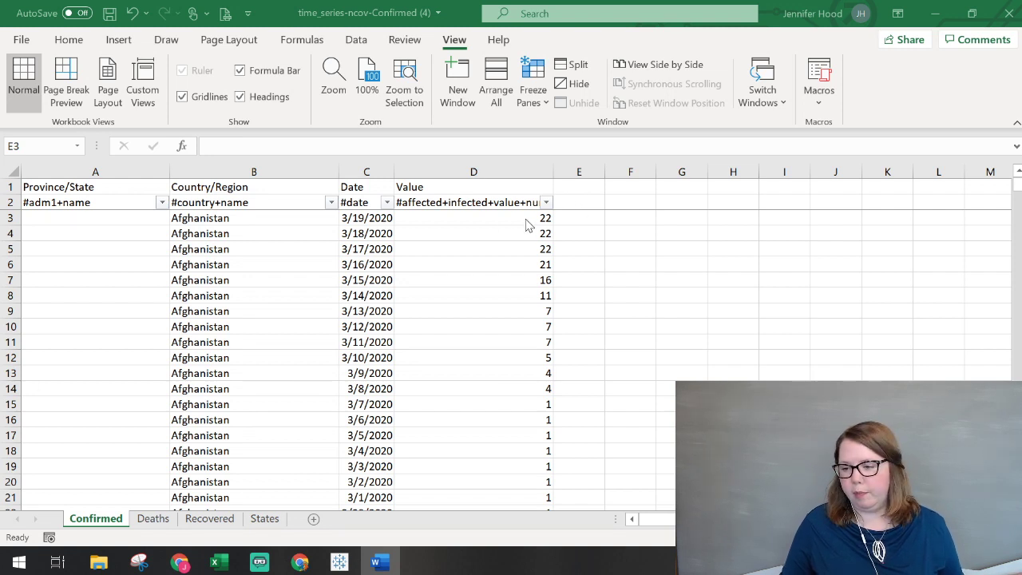
left_click(584, 225)
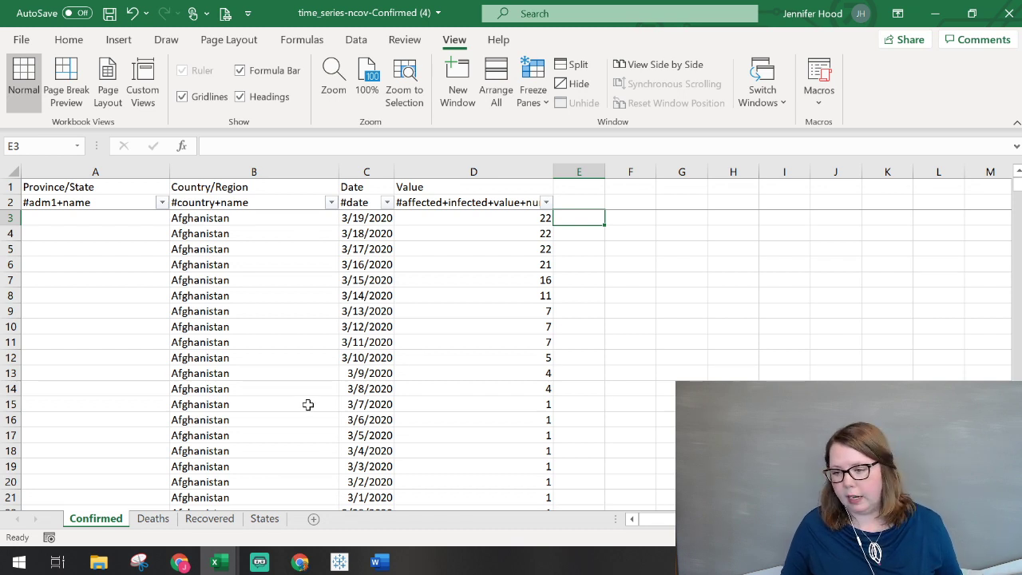
Enter the header New State in cell E1 and widen column E slightly to fit it.
left_click(579, 191)
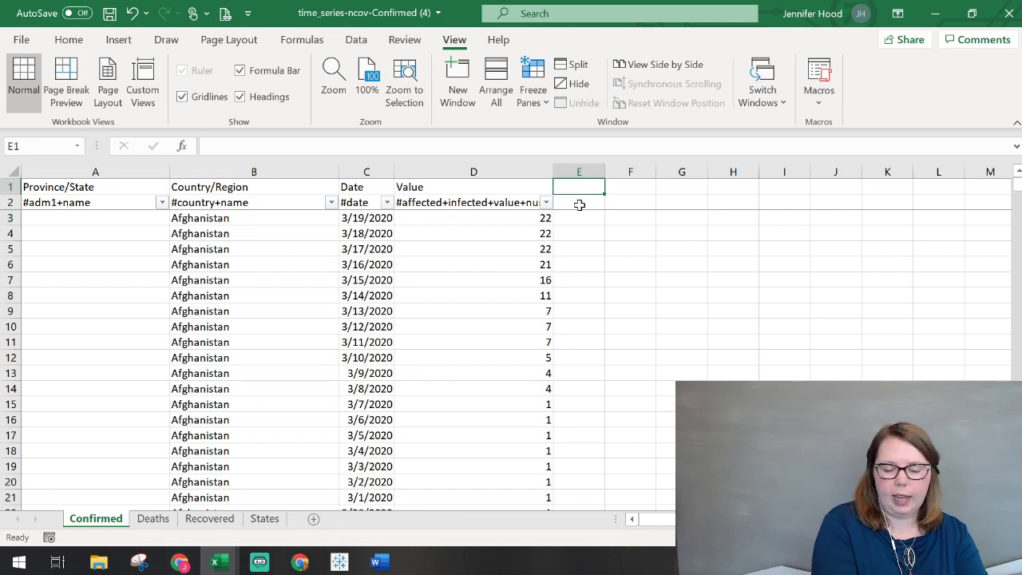
type("New State")
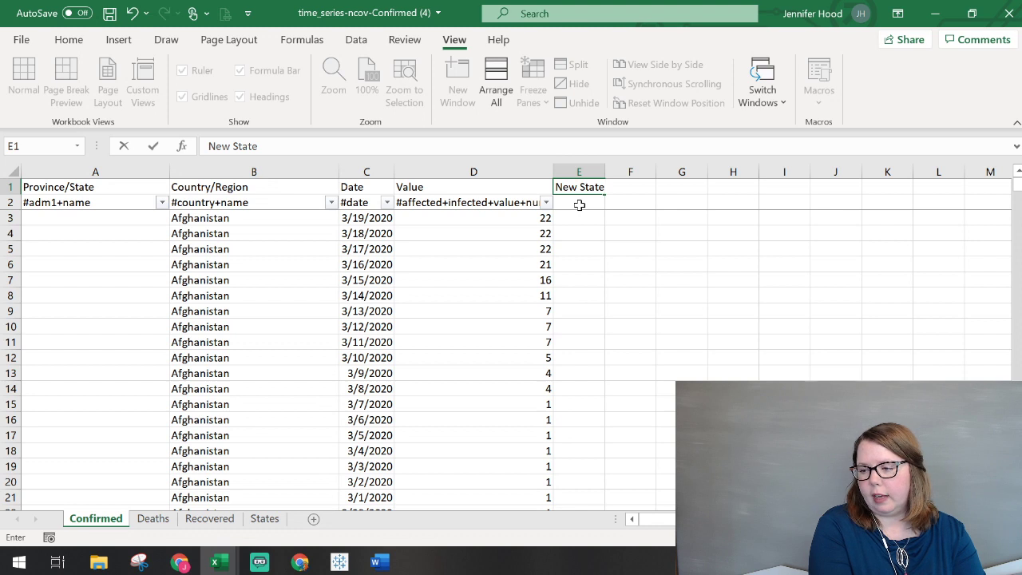
key("Tab")
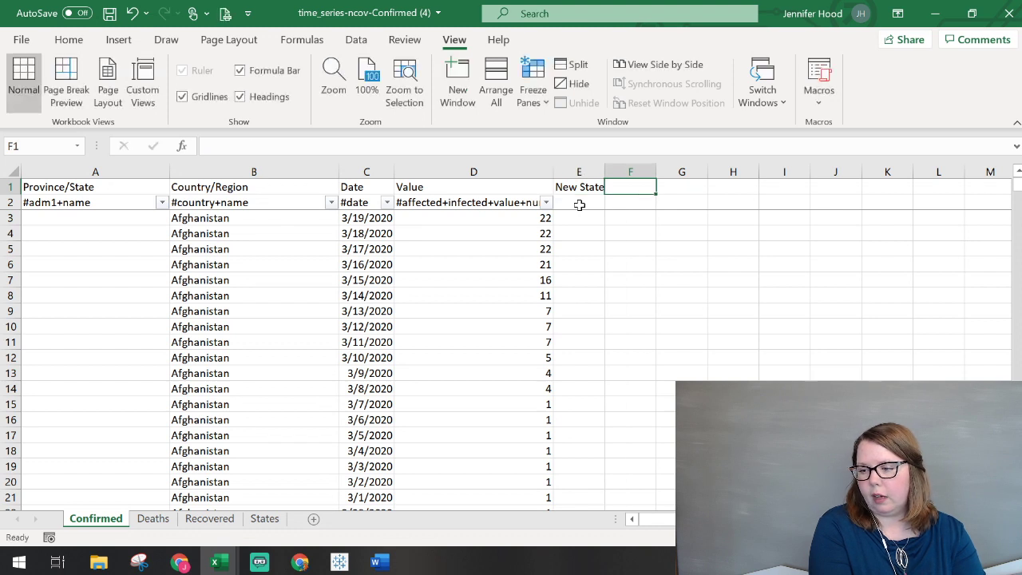
mouse_move(606, 171)
left_mouse_down()
mouse_move(621, 171)
mouse_move(610, 171)
left_mouse_up()
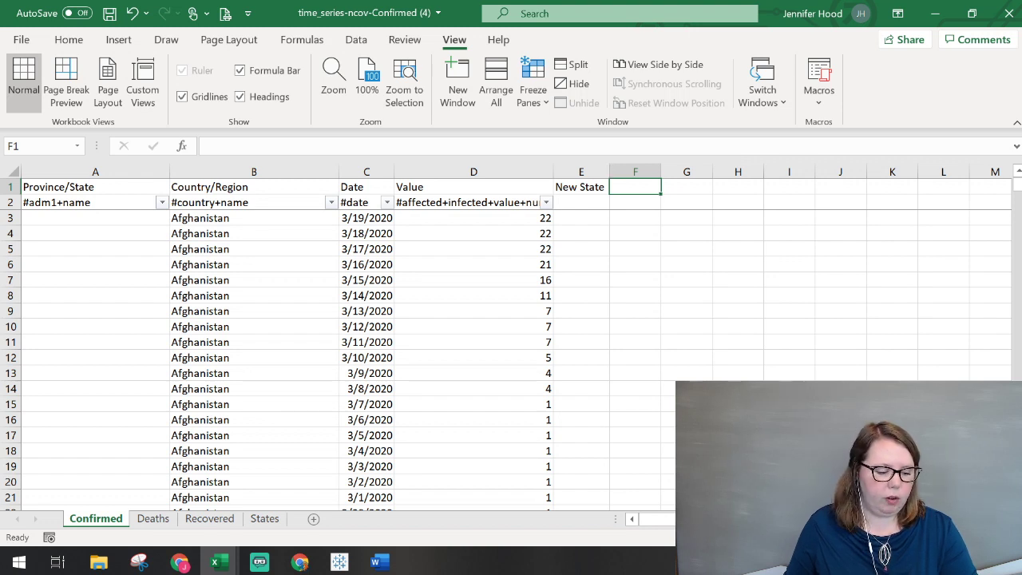
key("alt+Tab")
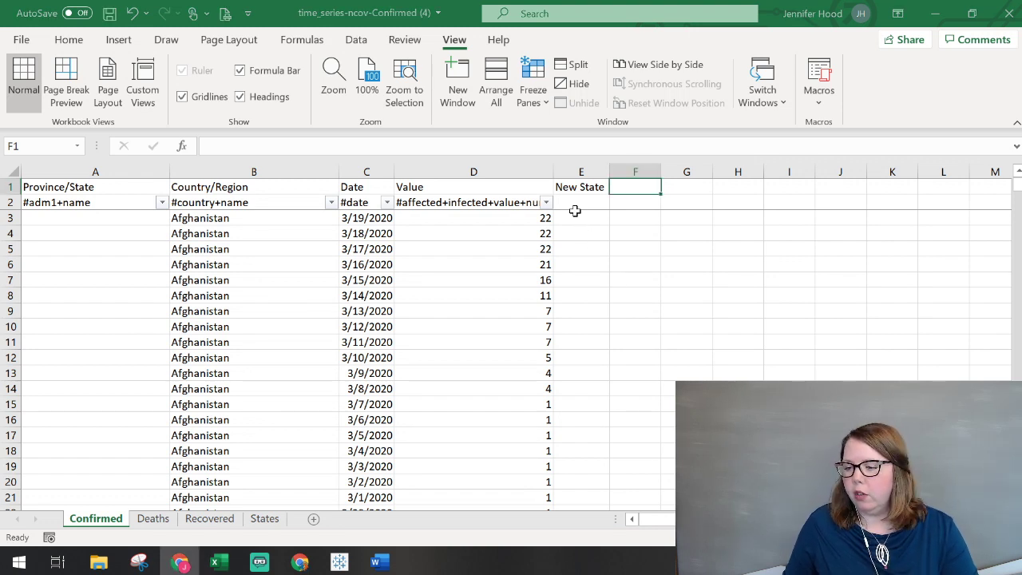
left_click(582, 217)
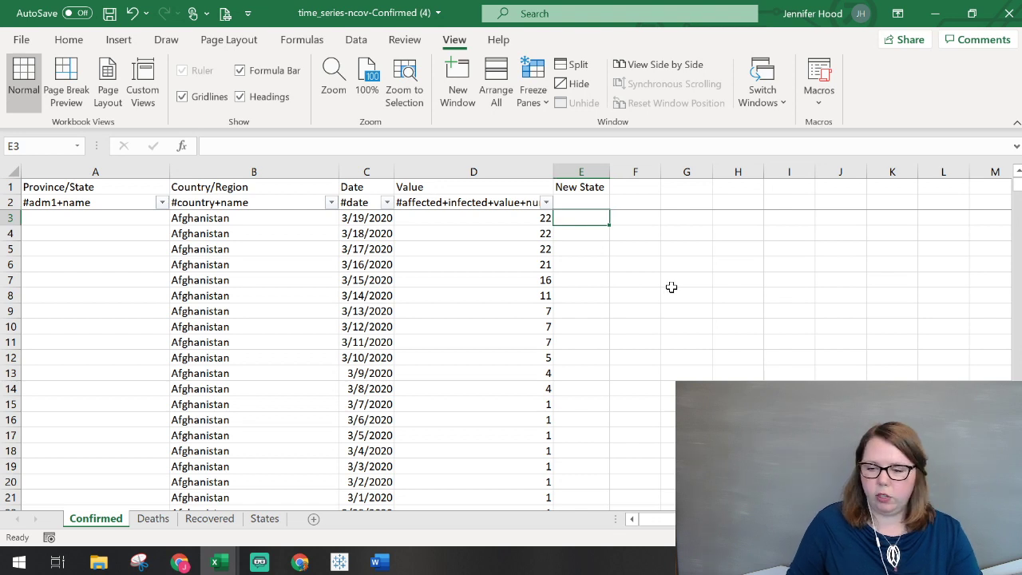
left_click(86, 220)
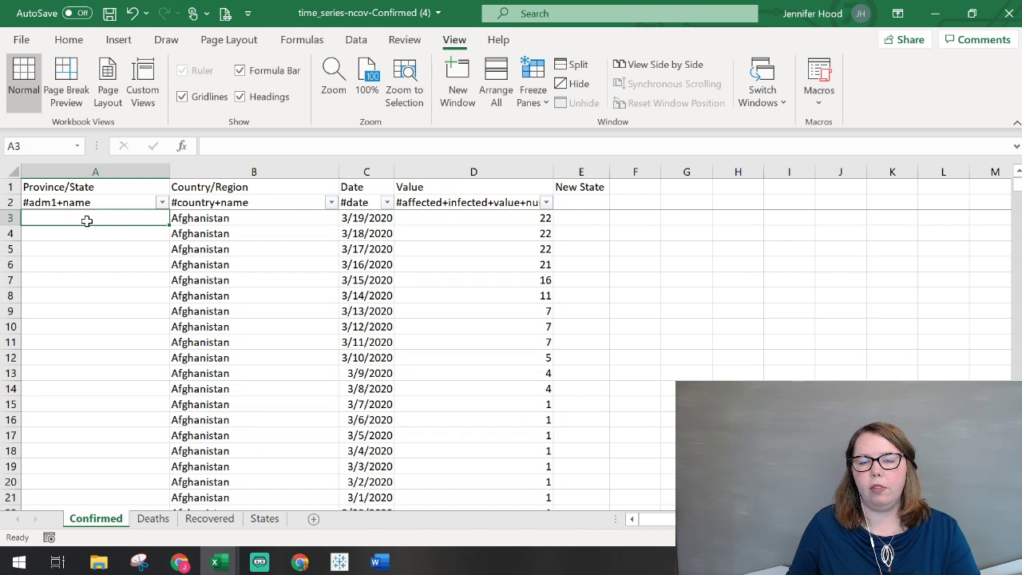
Start an IF formula in E3 that returns an empty string when A3 is blank: =if(A3="","",.
left_click(591, 217)
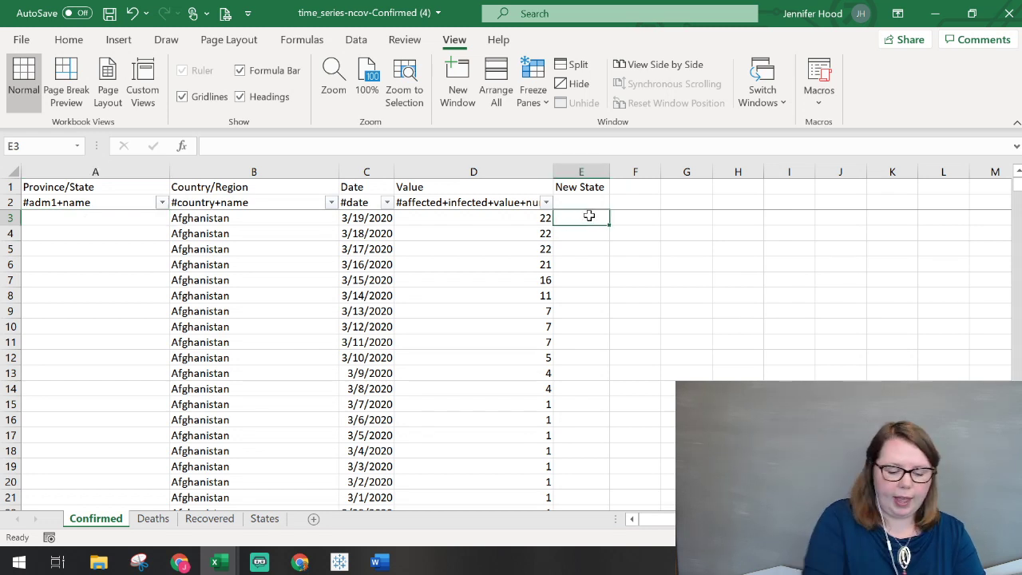
type("=if")
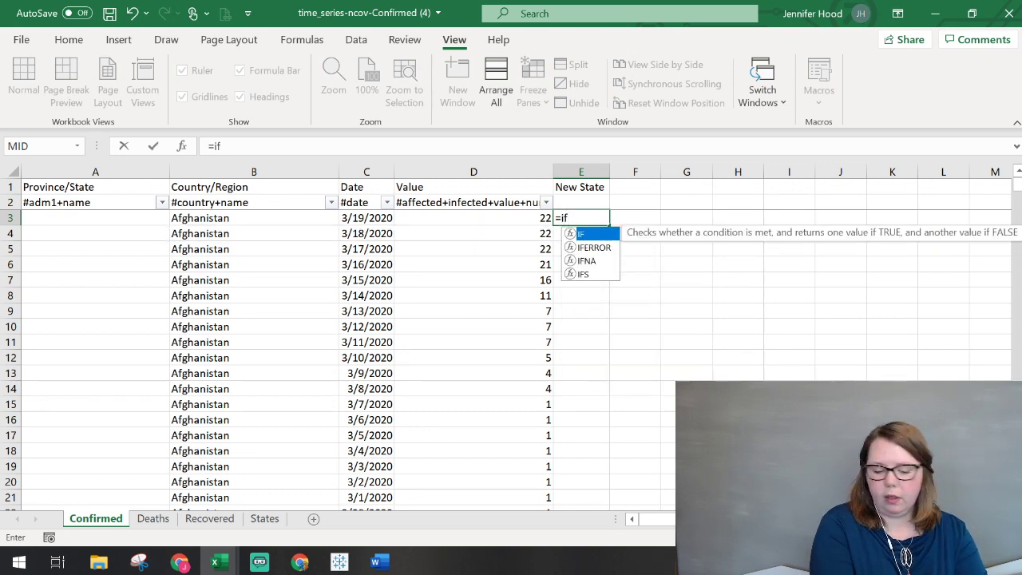
type("(")
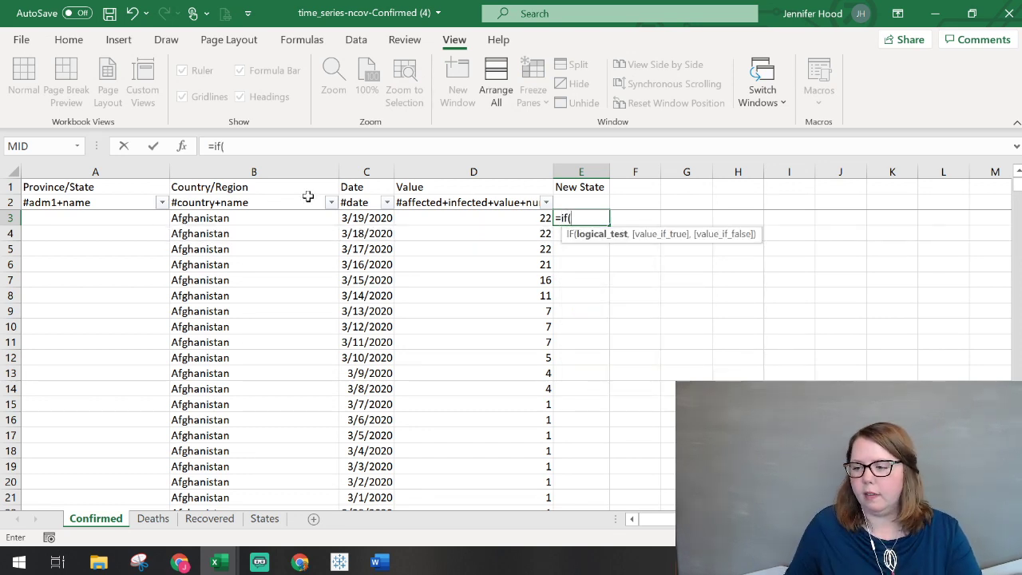
left_click(104, 221)
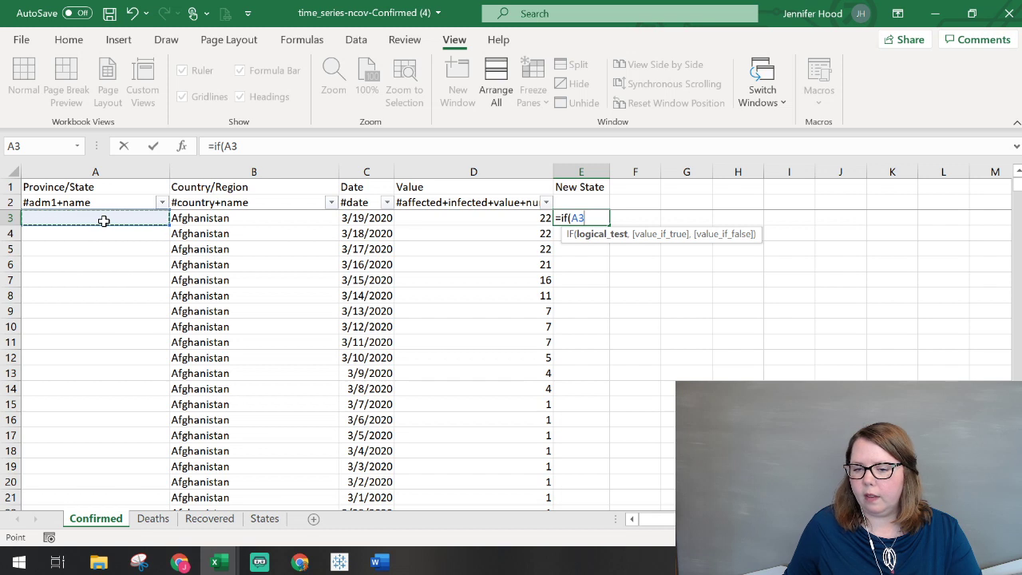
type("=")
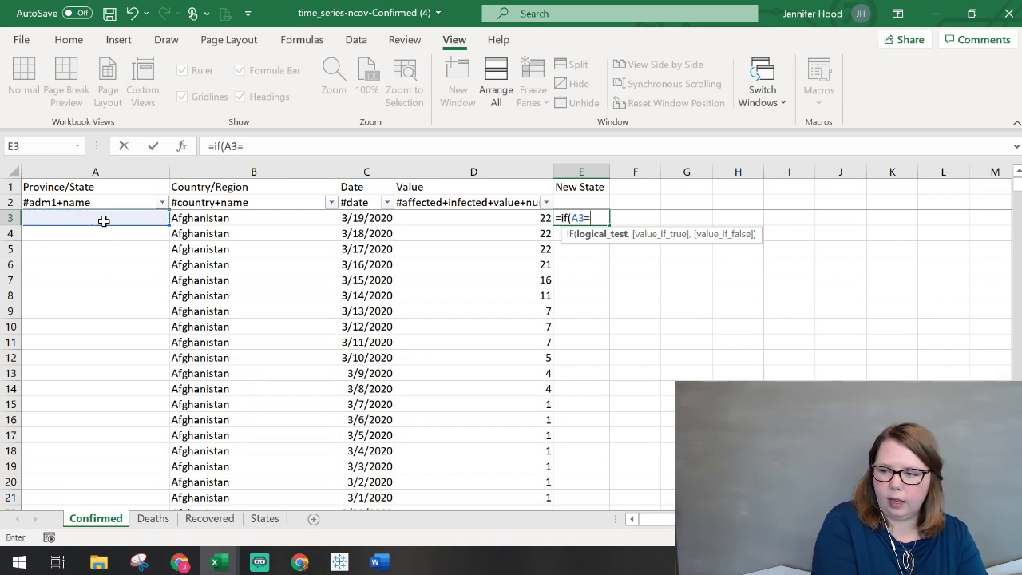
type("\"\"")
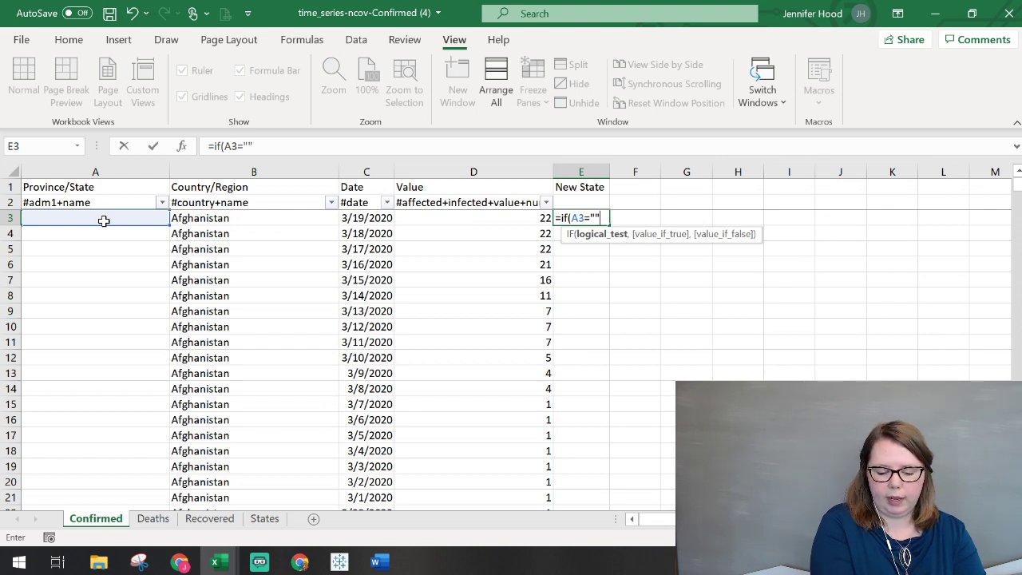
type(",")
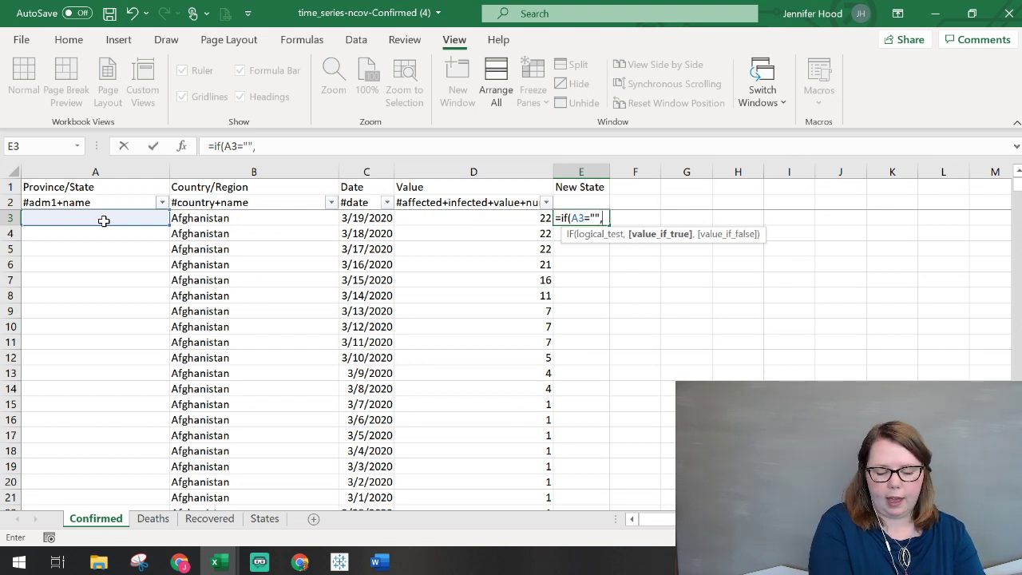
type("\"\"")
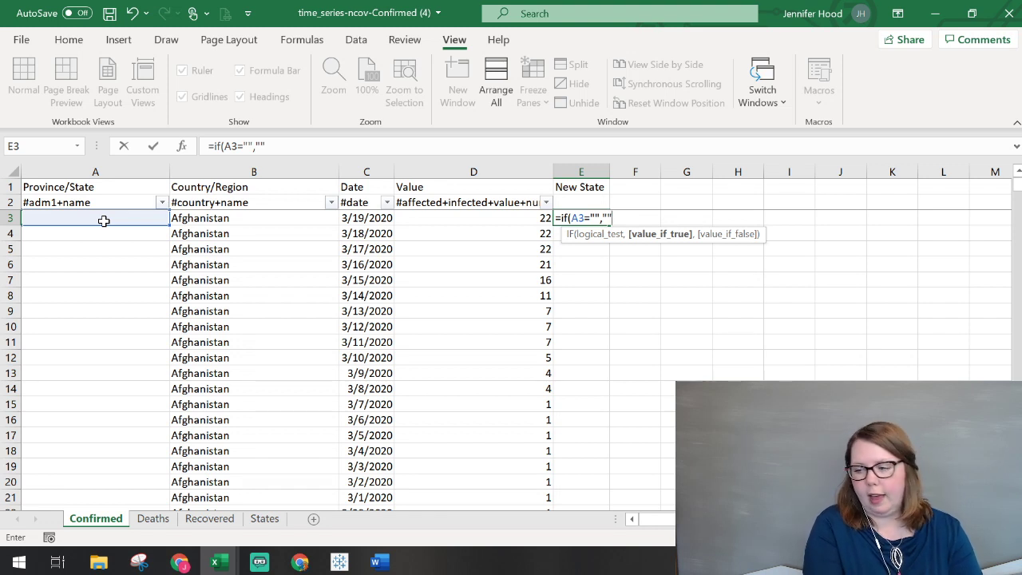
type(",")
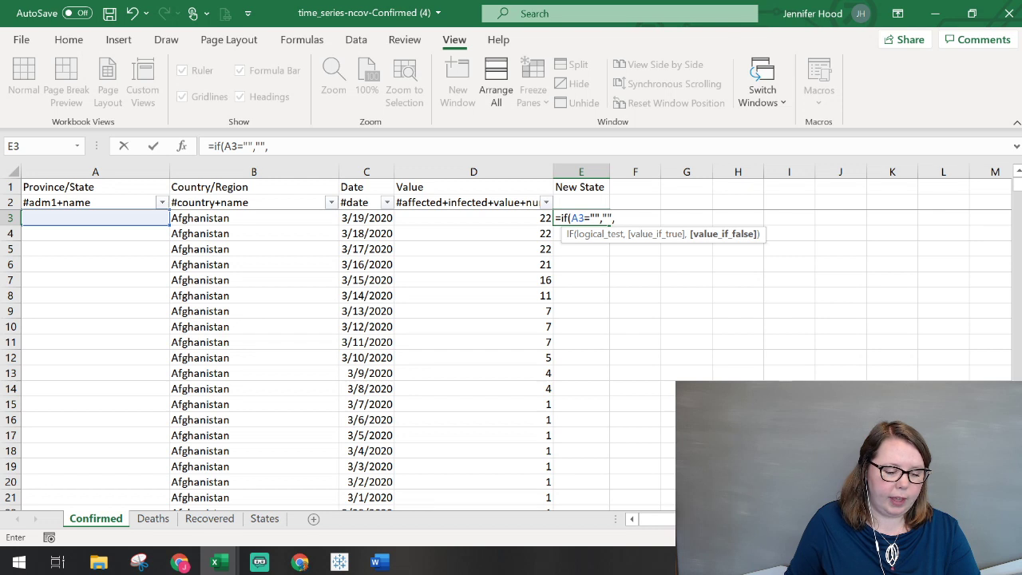
Examine the Province/State entries from Afghanistan down to the Australian rows, and return to row 3 with the E3 formula still open.
key("alt+Tab")
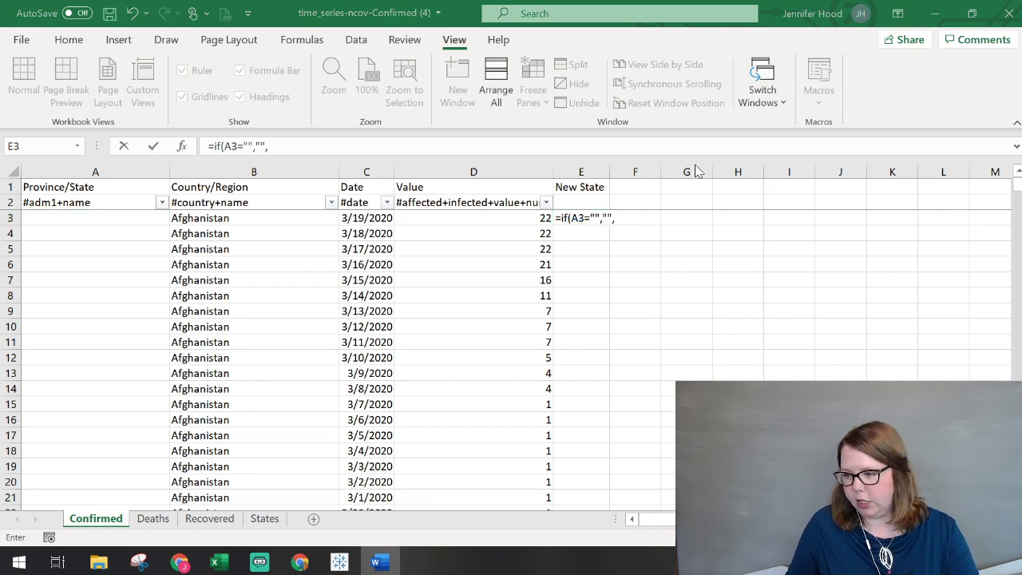
key("alt+Tab")
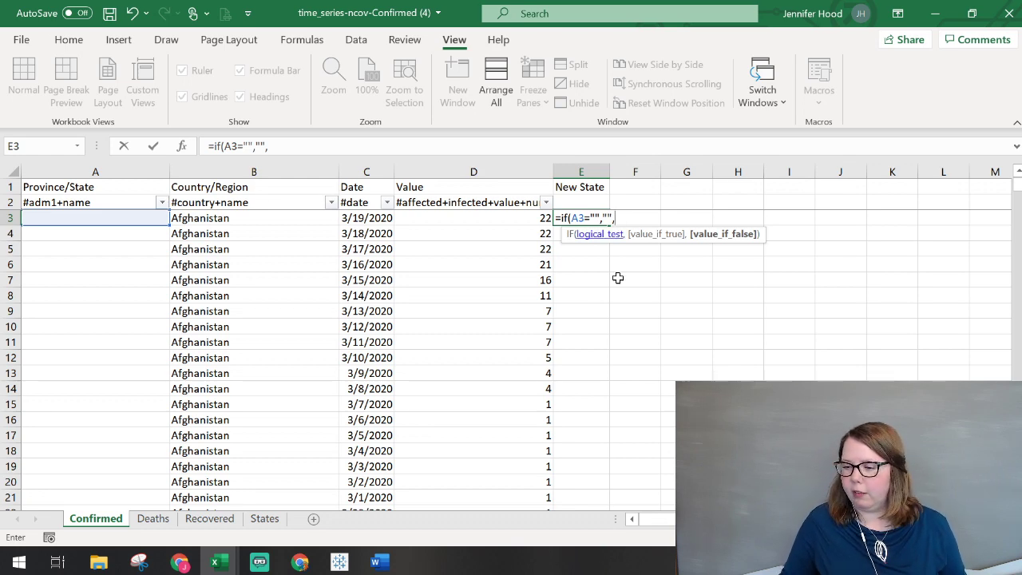
scroll(591, 367, "down", 20)
scroll(579, 368, "down", 20)
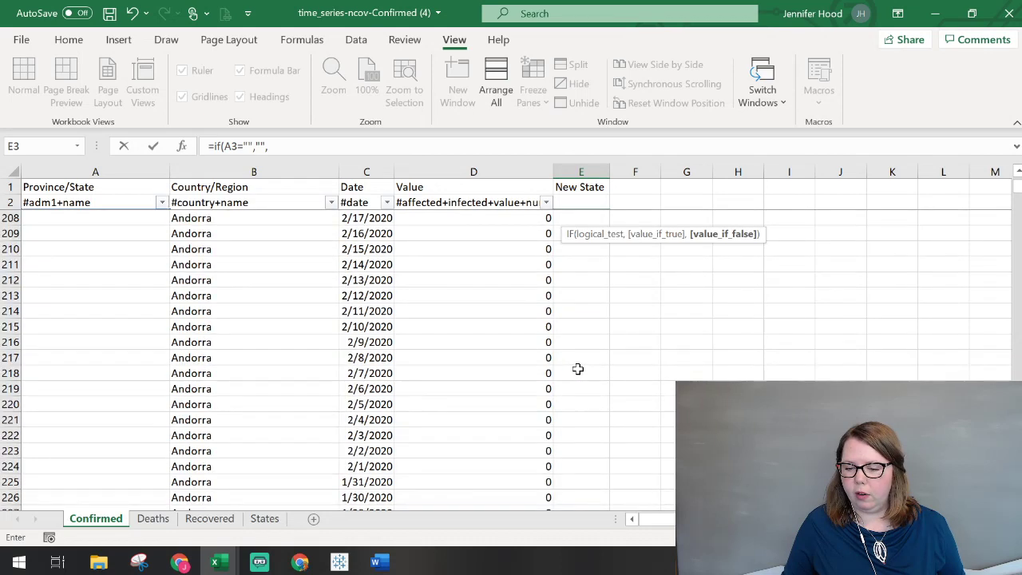
scroll(573, 354, "down", 13)
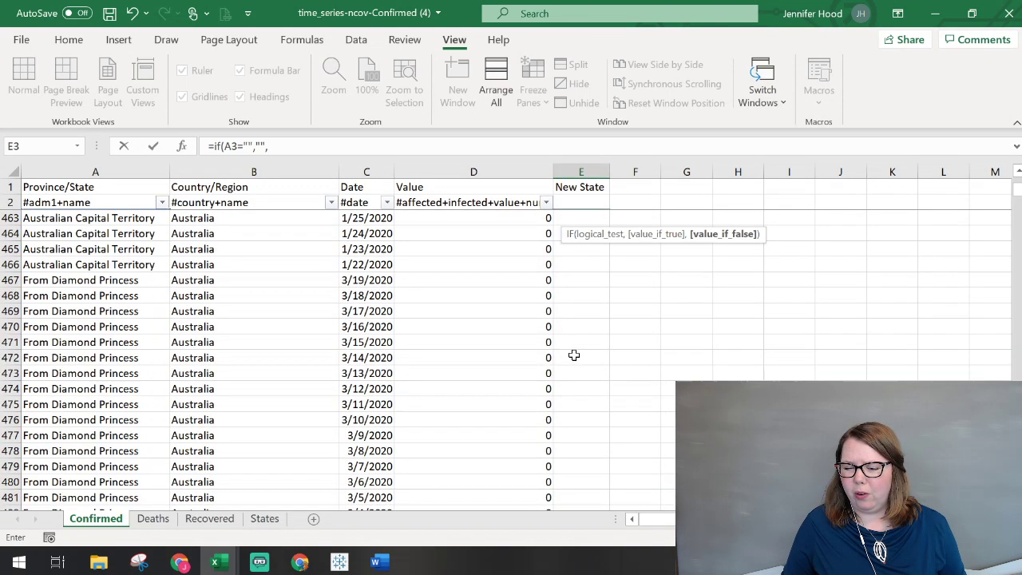
scroll(574, 354, "up", 7)
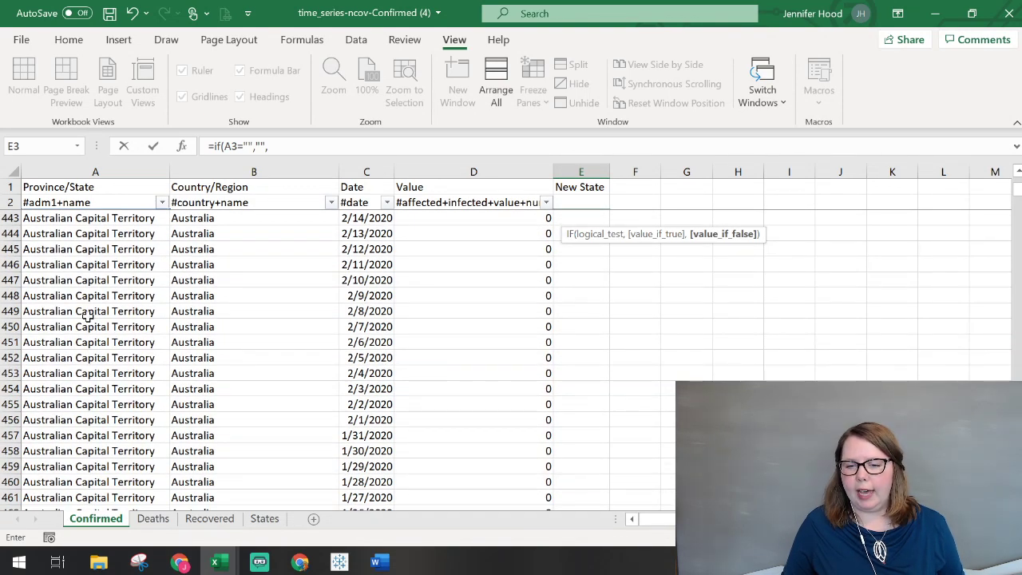
scroll(88, 317, "down", 7)
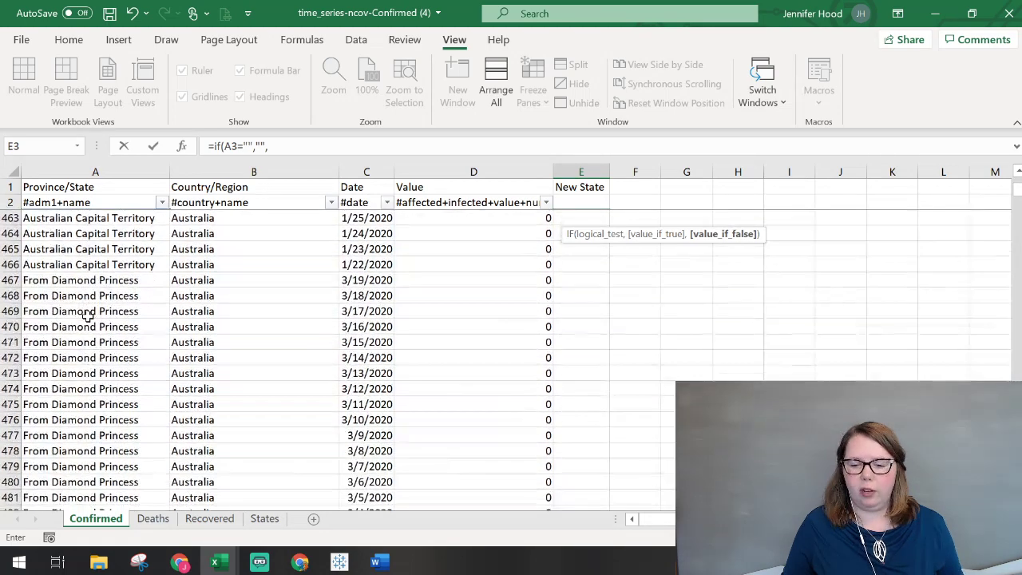
scroll(654, 352, "up", 20)
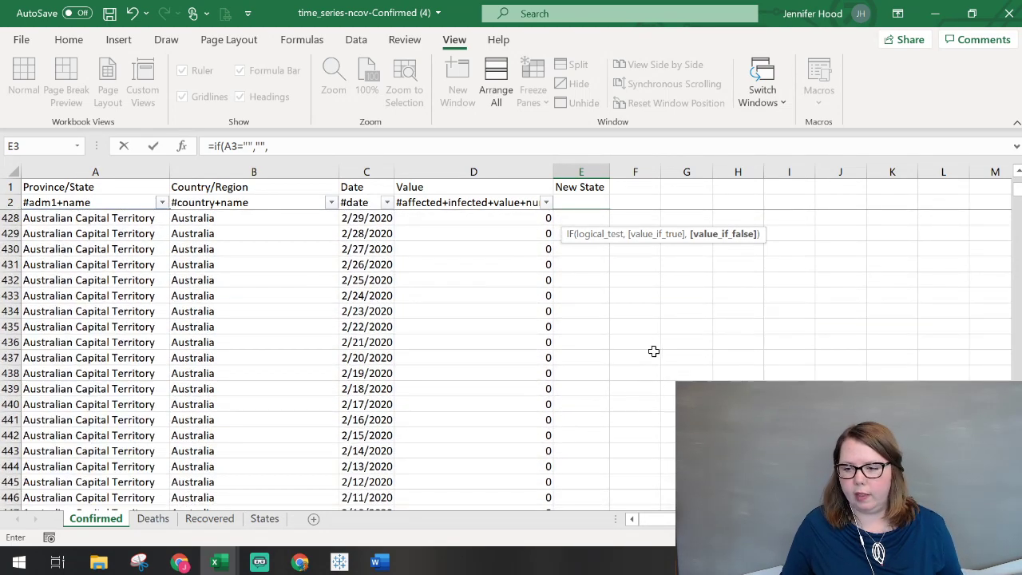
scroll(653, 352, "up", 20)
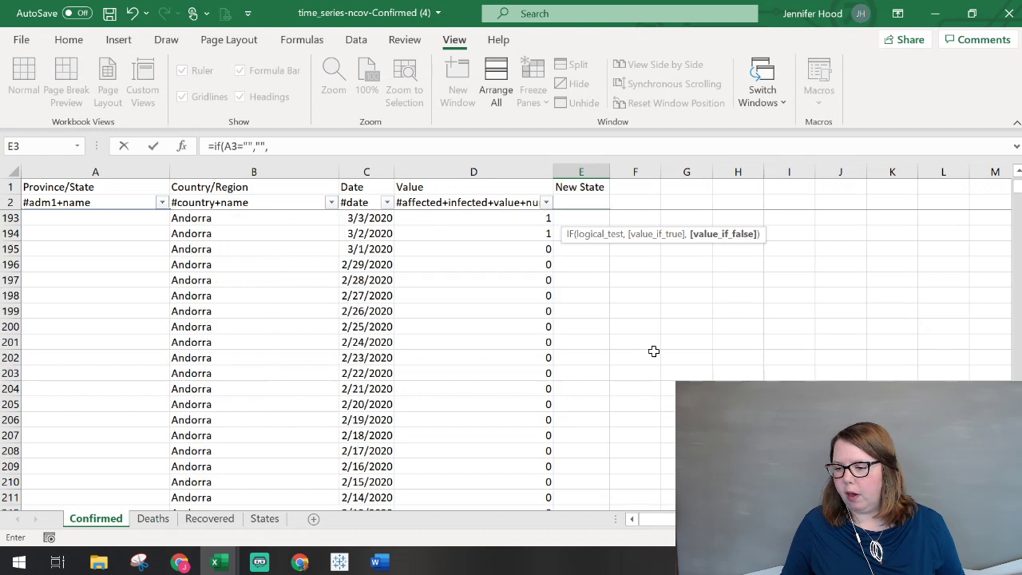
scroll(653, 352, "up", 20)
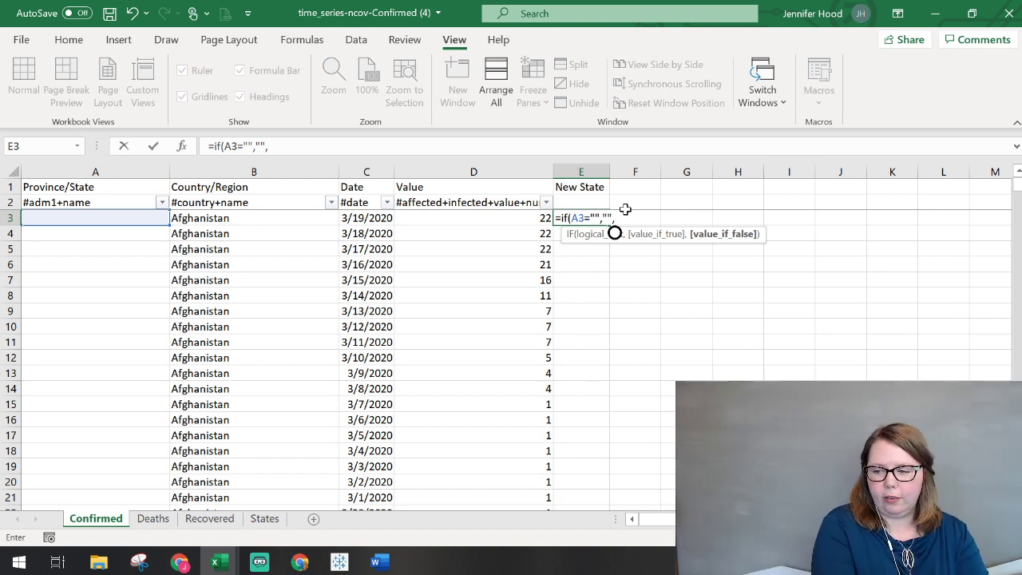
Nest a second IF as the value-if-false argument in E3, testing whether the country in B3 equals "US".
type("if(")
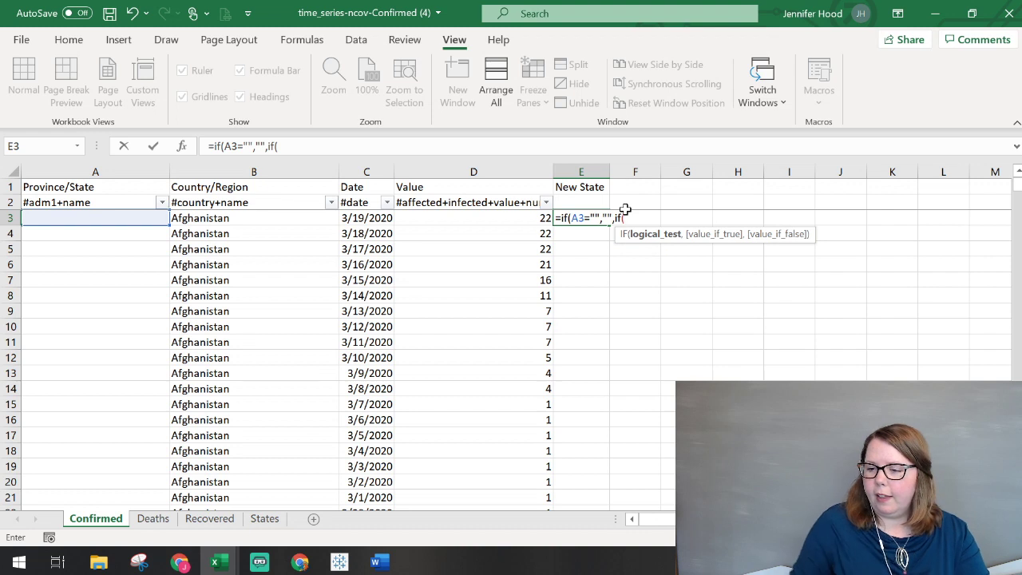
left_click(256, 217)
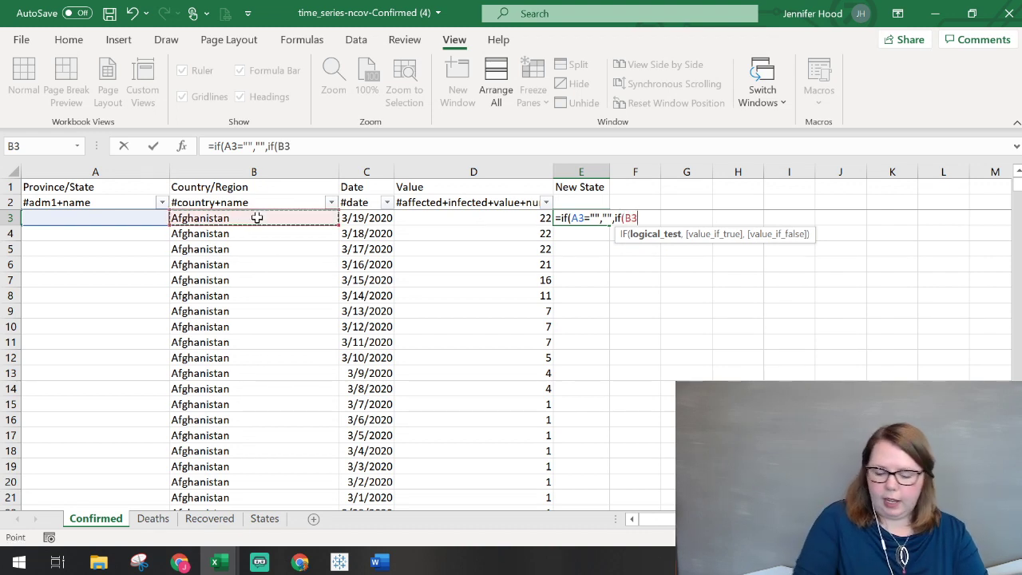
type("=\"US\"")
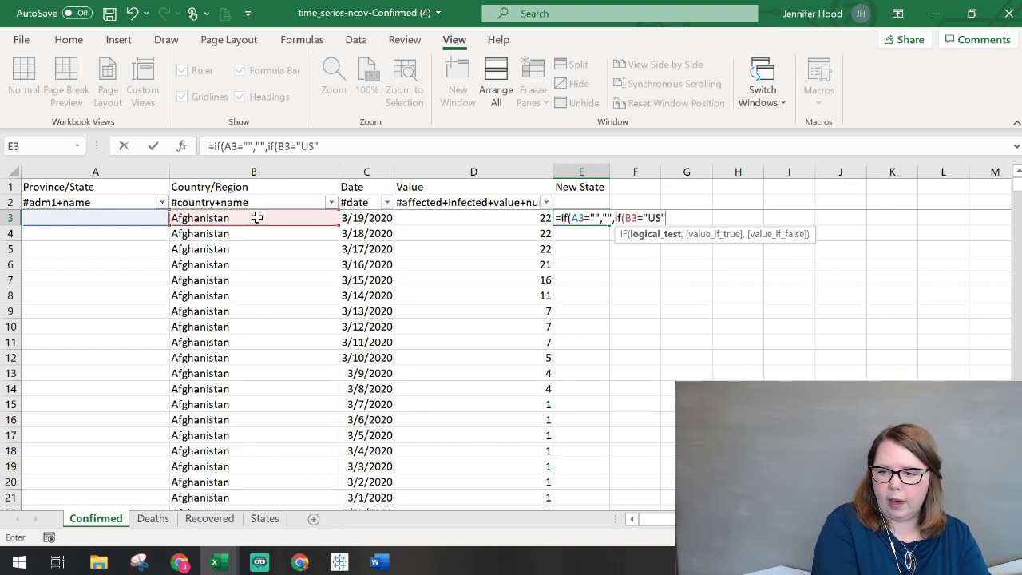
type(",")
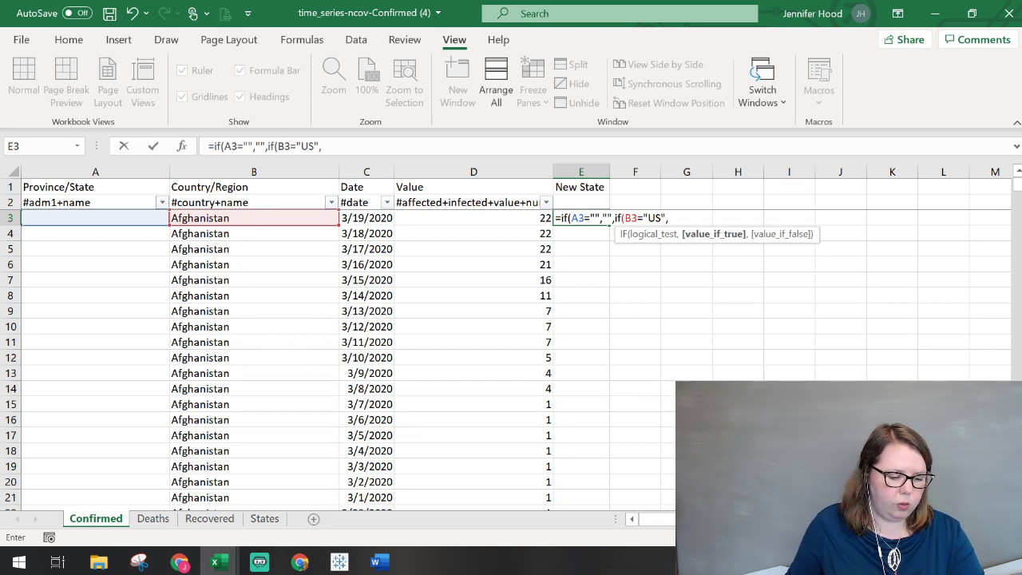
key("alt+Tab")
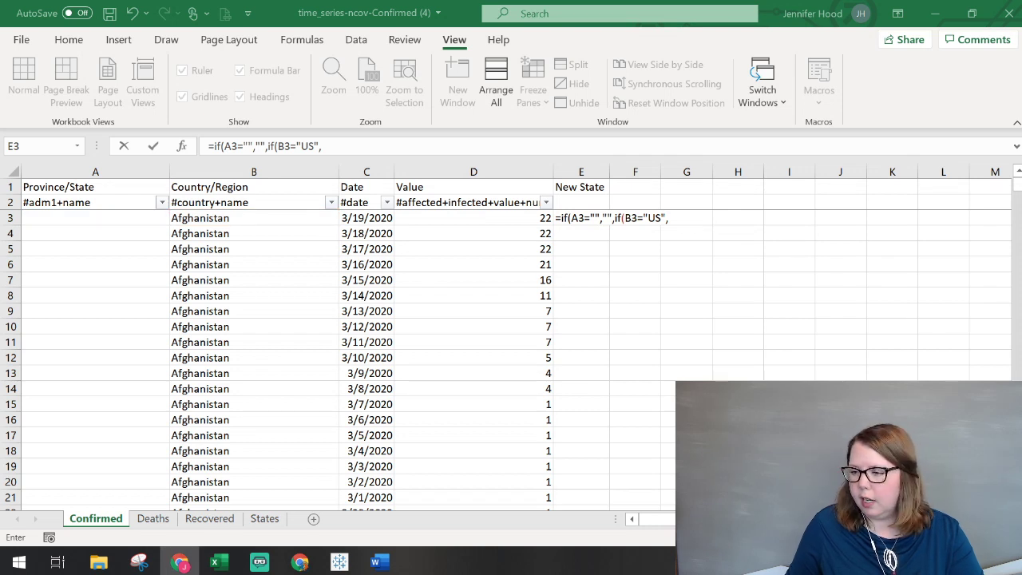
key("alt+Tab")
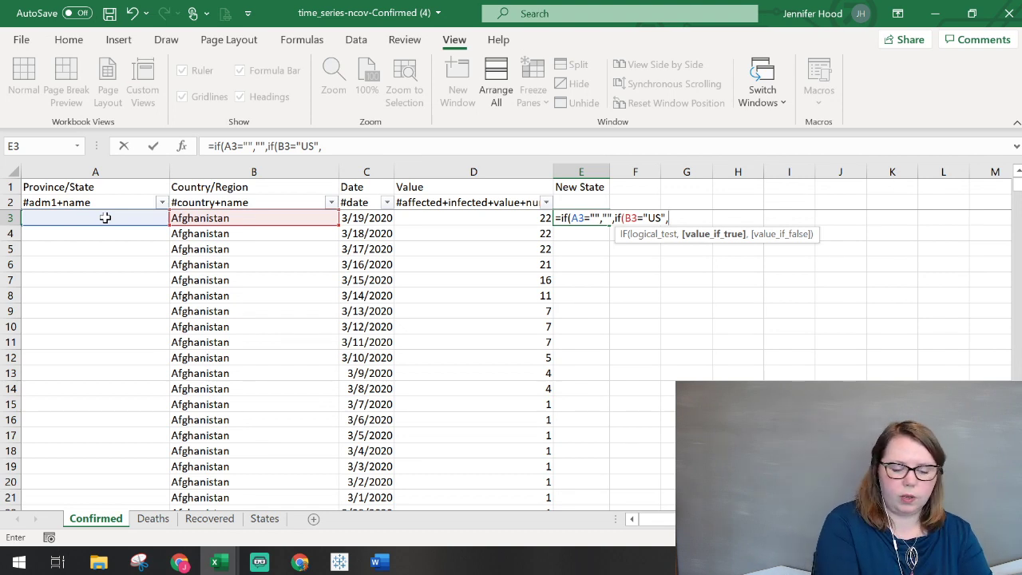
Add countif(A3,"*,*") after the US test in the E3 formula to detect a comma in the Province/State cell.
type("countif(")
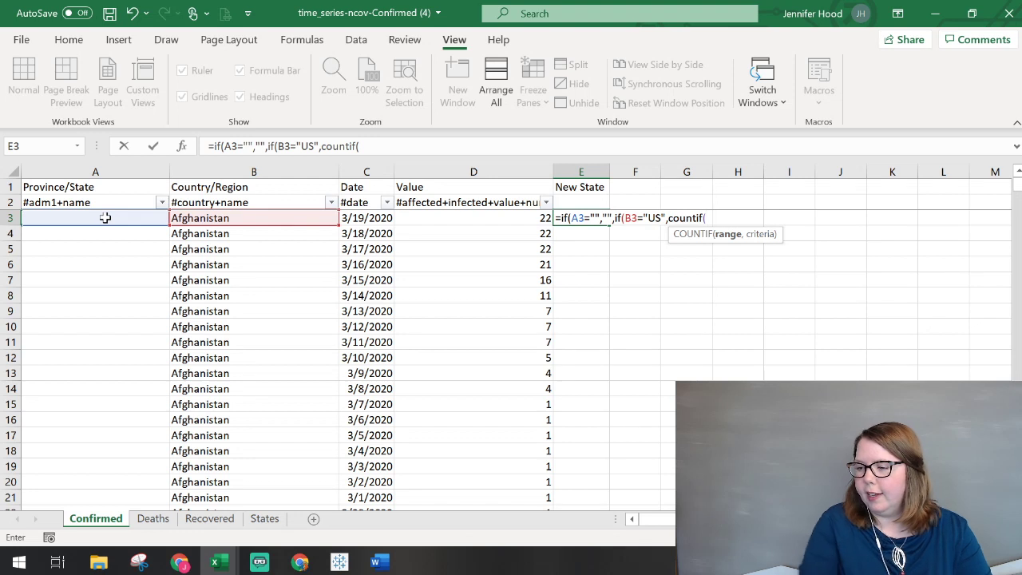
left_click(108, 217)
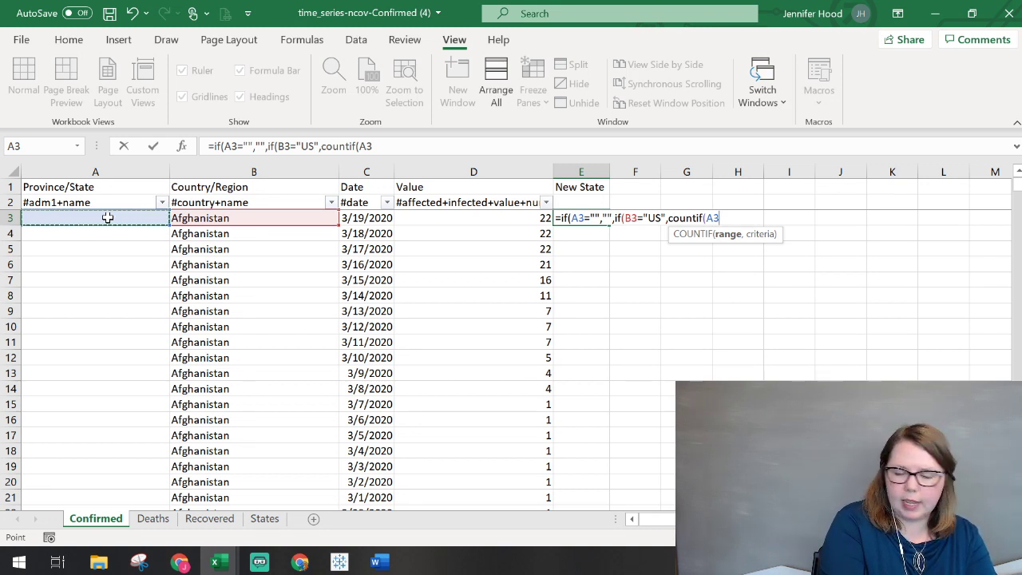
type(",")
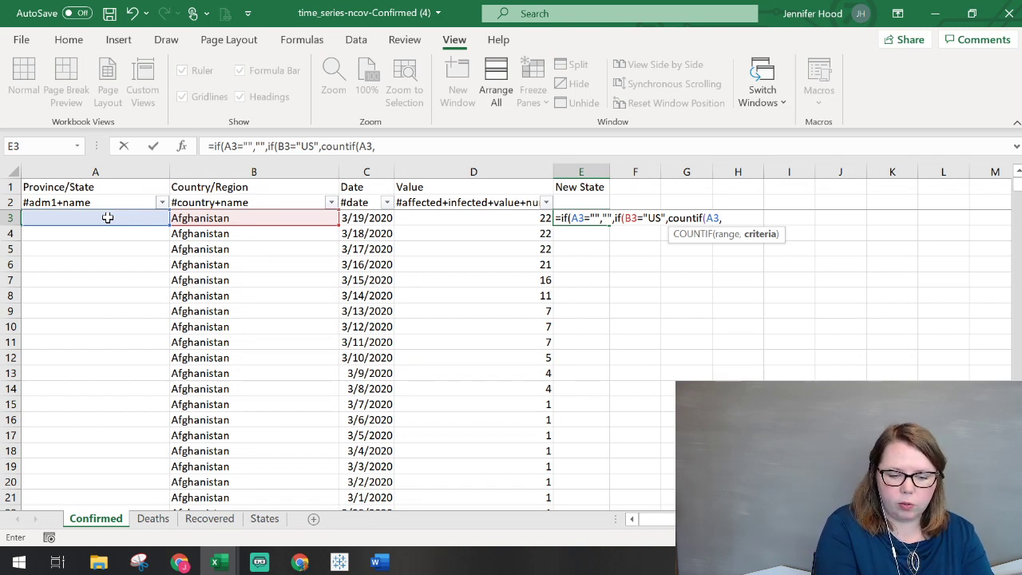
type("\"")
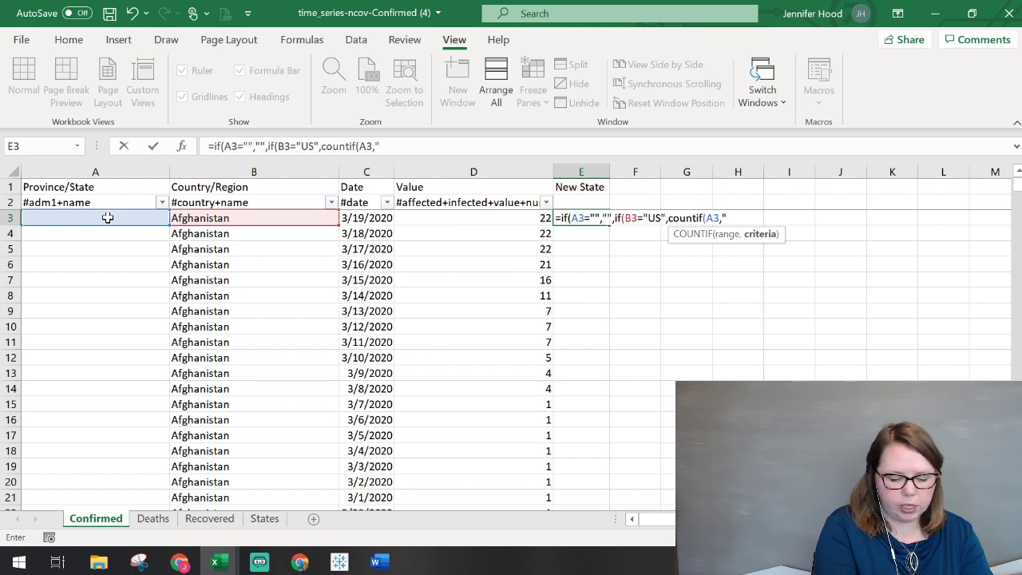
type("*")
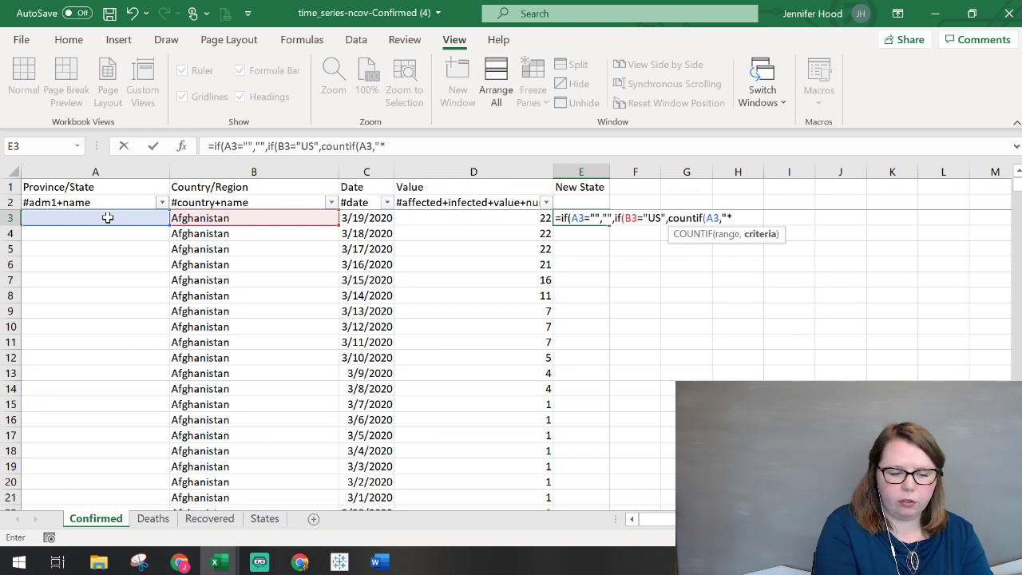
type(",")
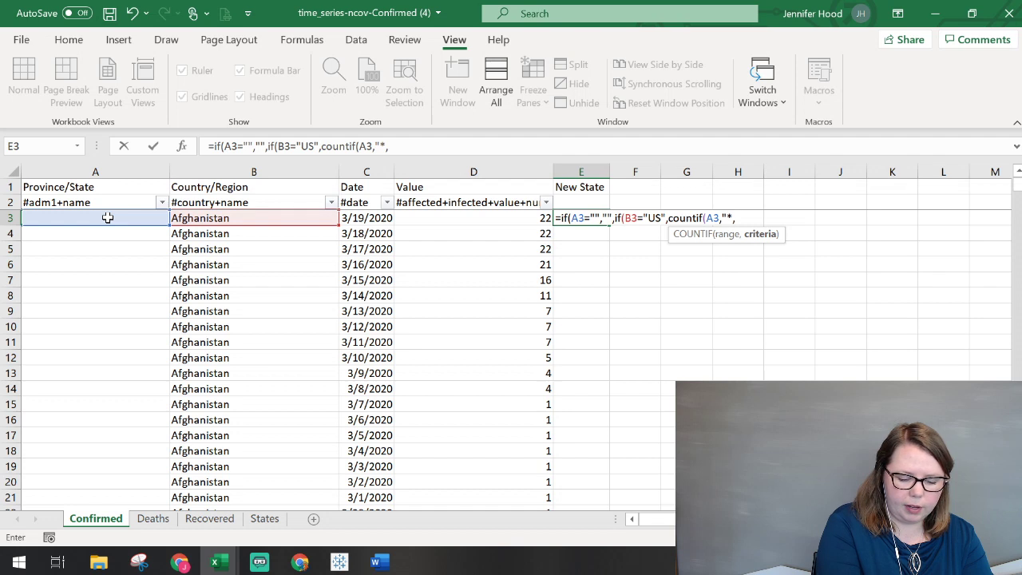
type("*")
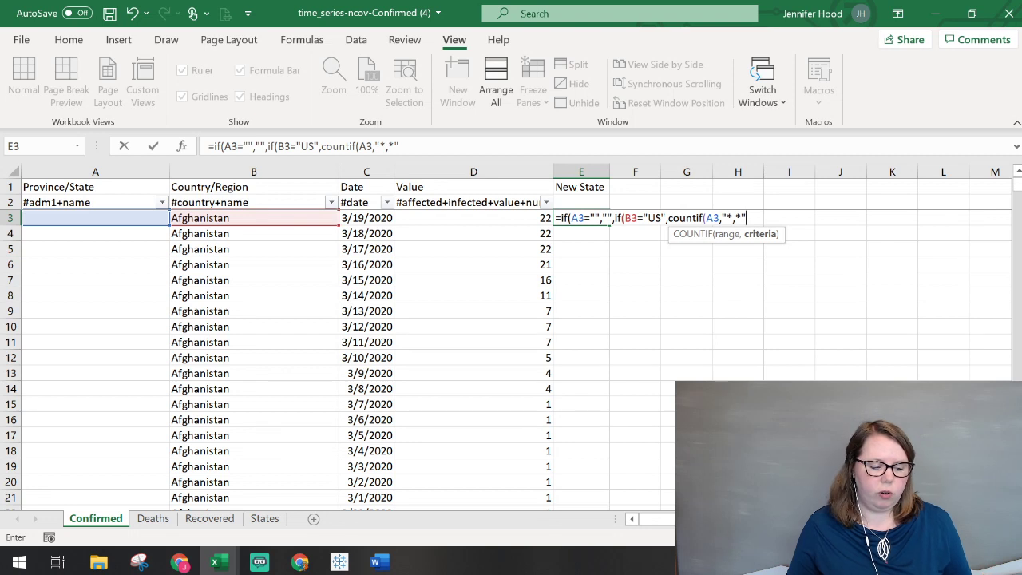
key("alt+Tab")
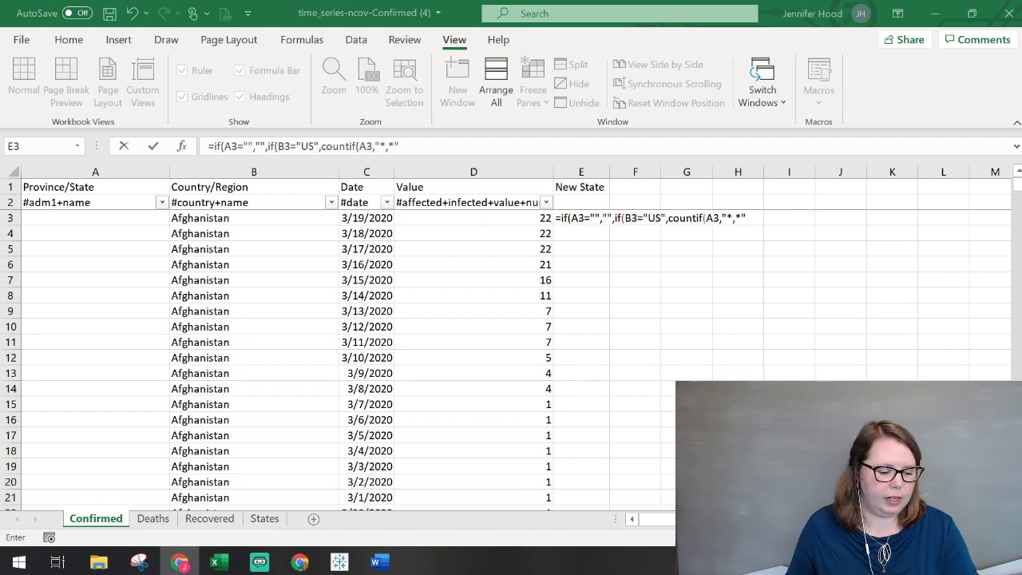
key("alt+Tab")
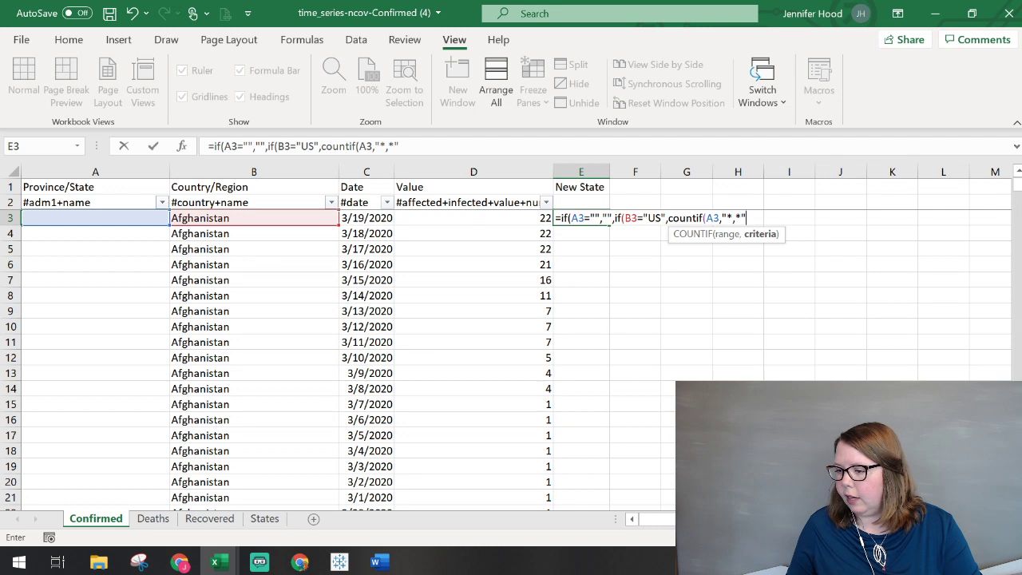
key("F2")
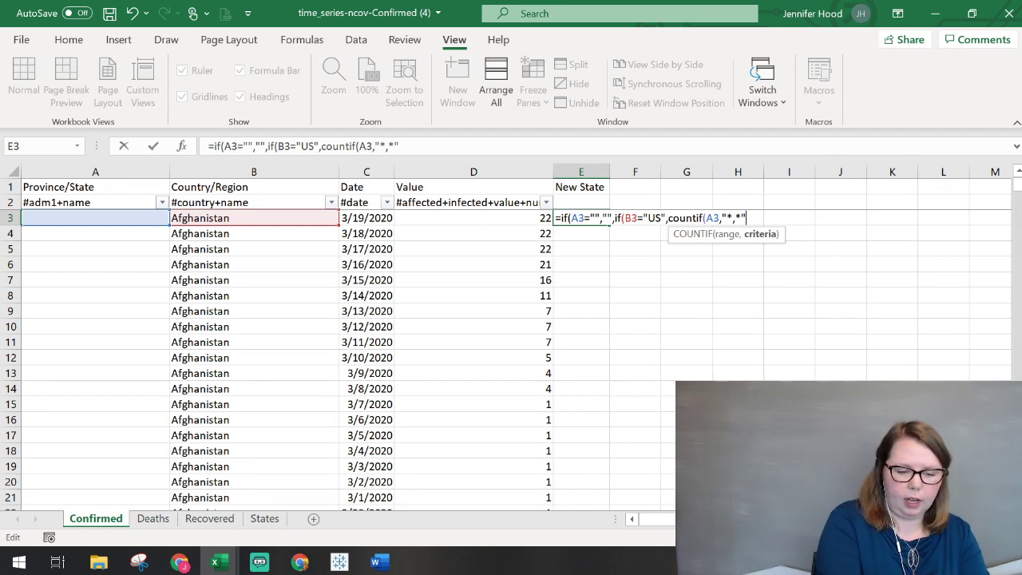
type(")")
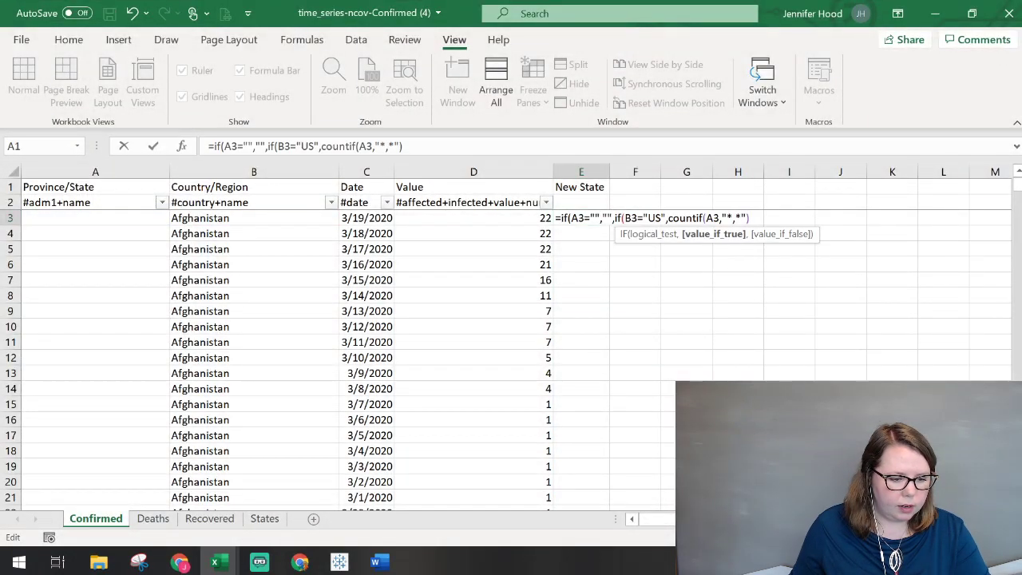
key("Return")
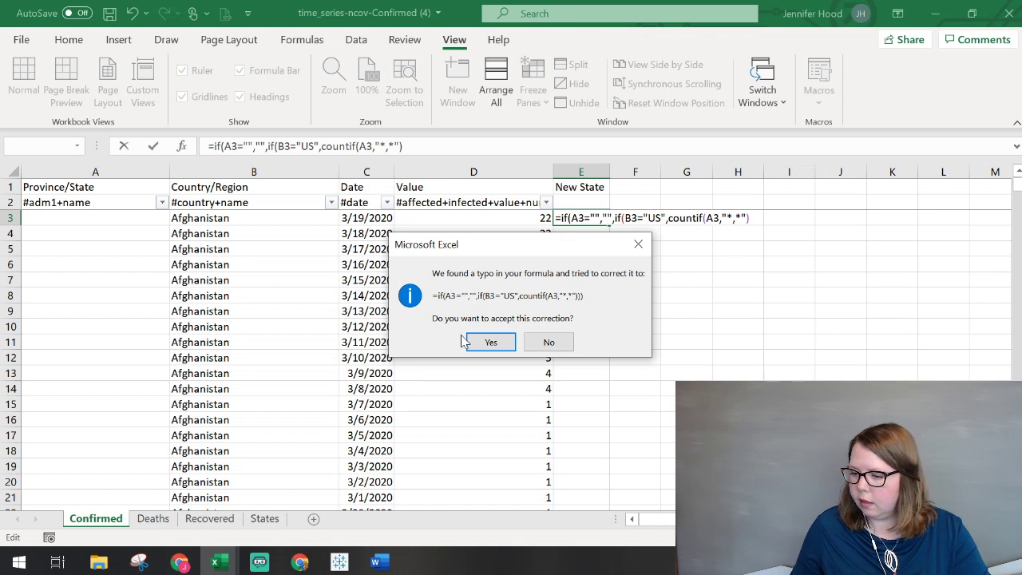
left_click(565, 342)
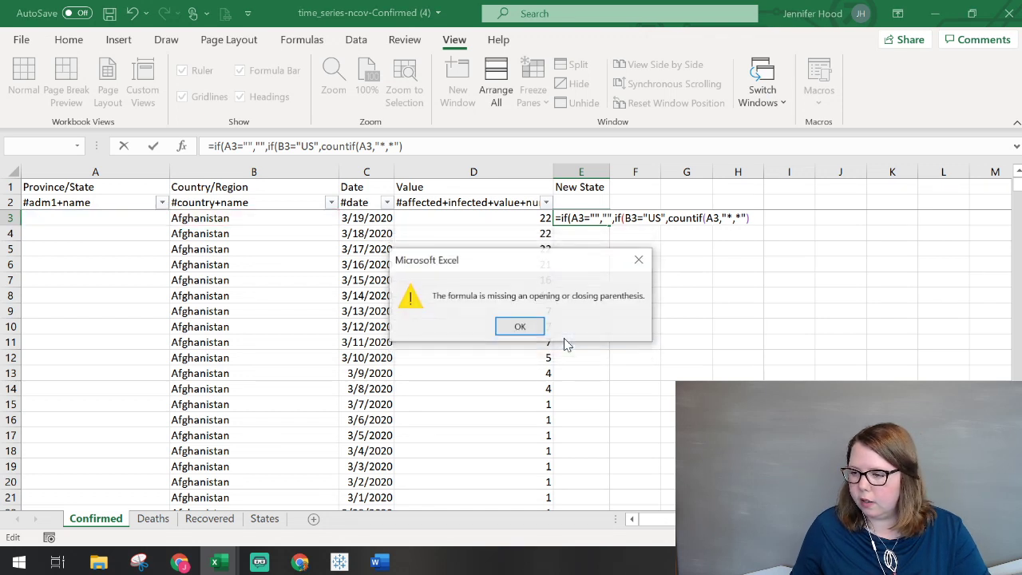
left_click(525, 324)
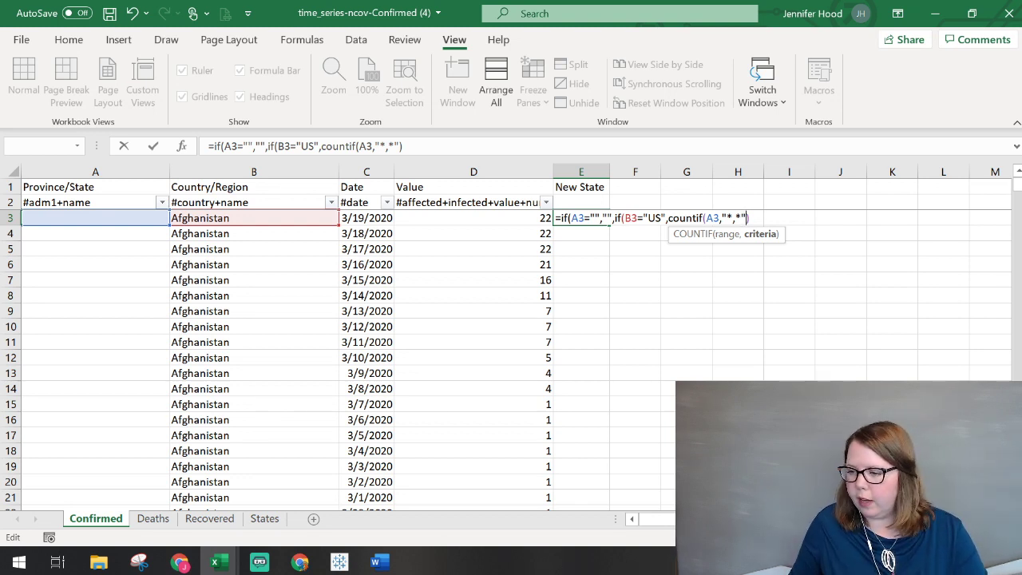
key("Right")
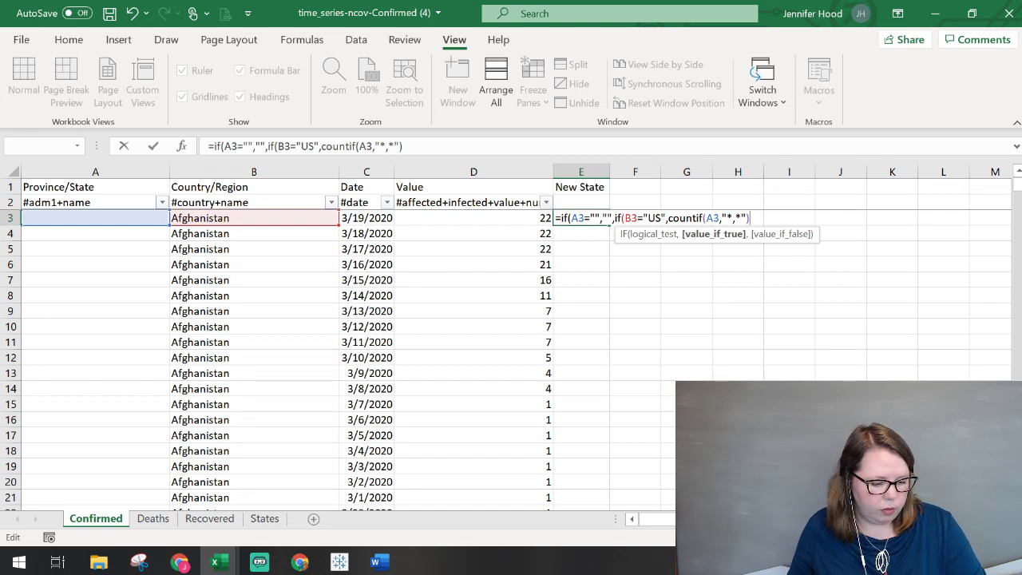
key("alt+Tab")
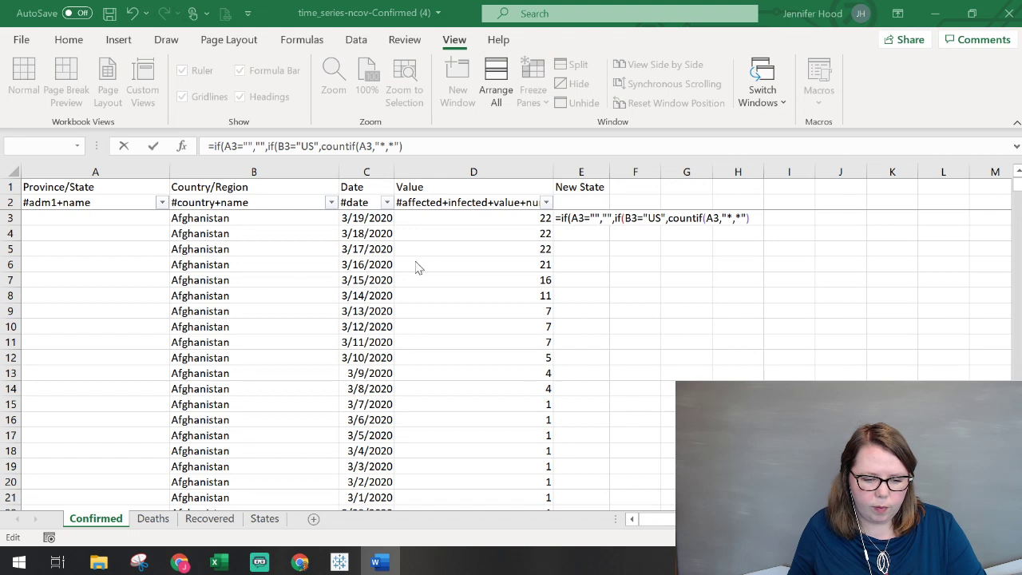
key("alt+Tab")
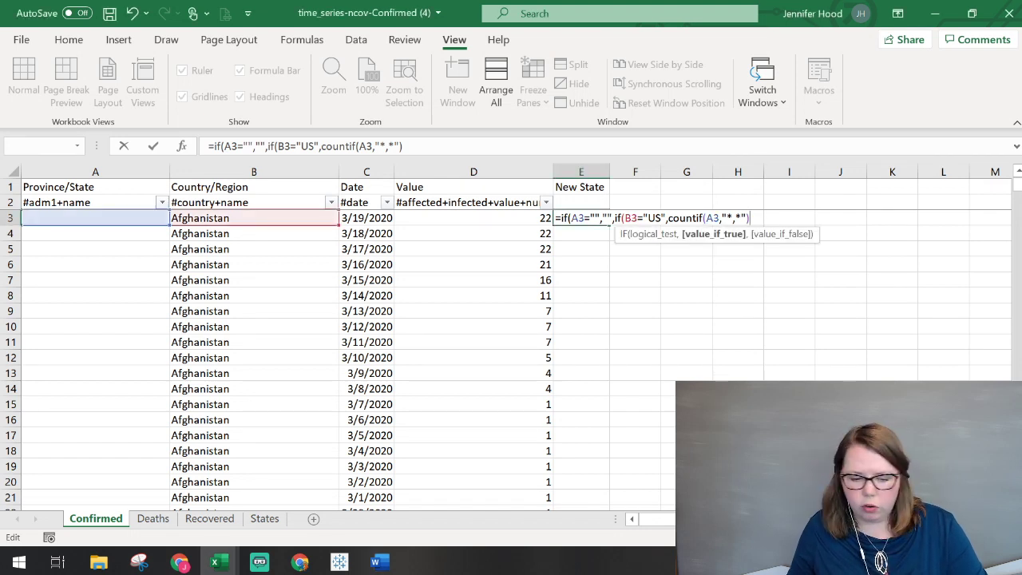
type(",")
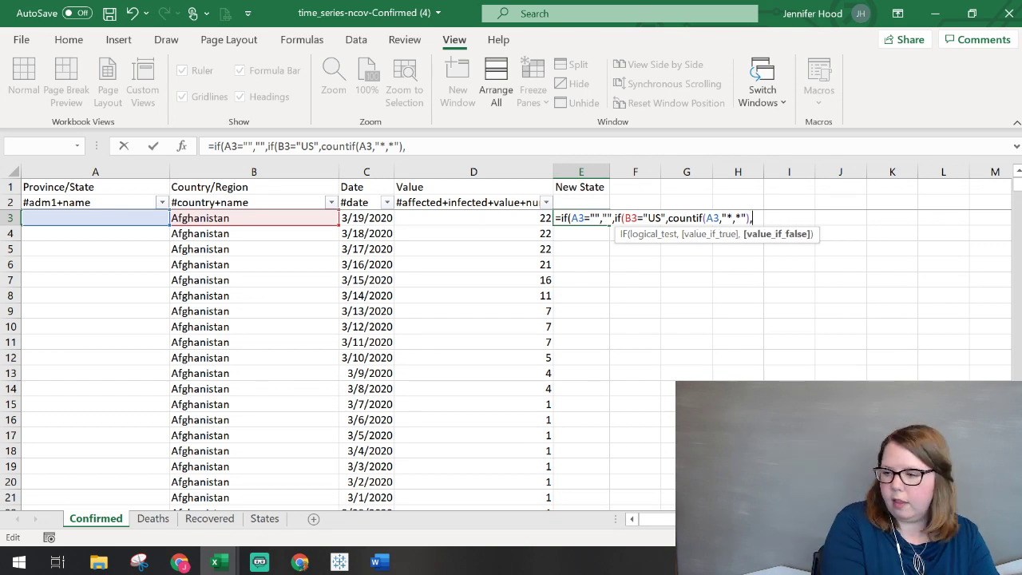
type("vlo")
key("BackSpace")
key("BackSpace")
key("BackSpace")
key("BackSpace")
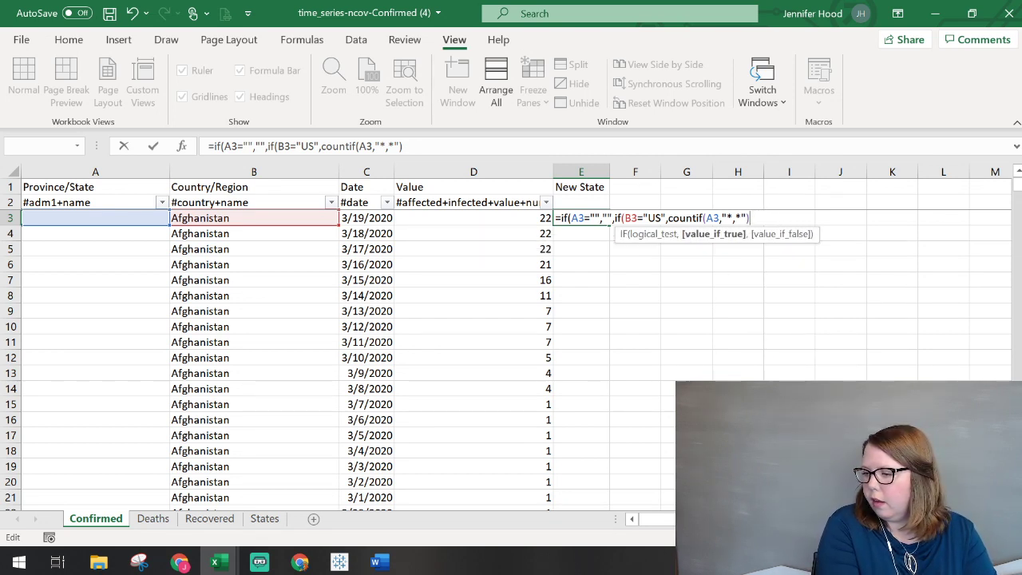
Commit the E3 formula, accepting the proposed correction that adds the missing closing parentheses, and reselect E3.
key("Return")
key("Return")
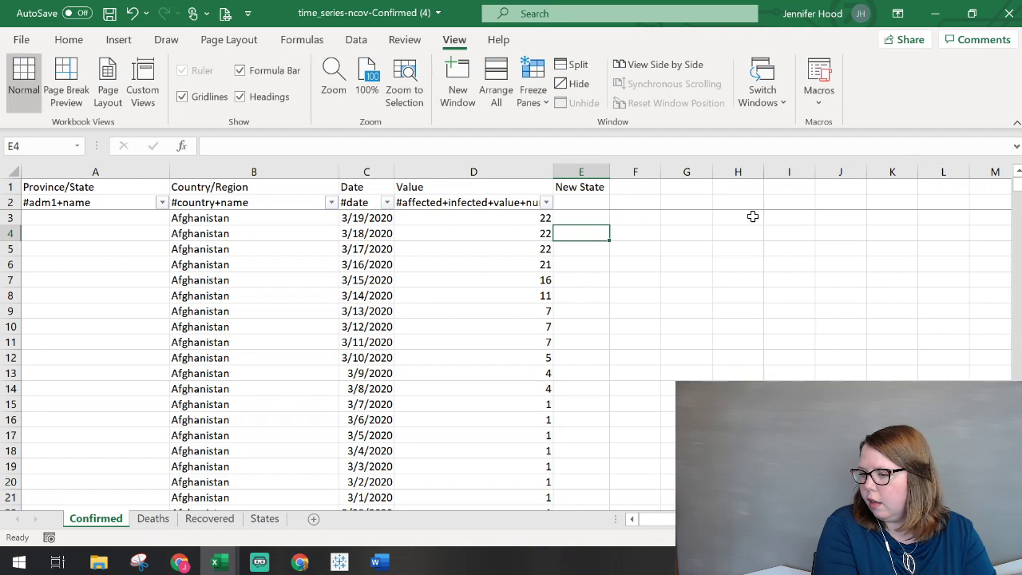
key("Up")
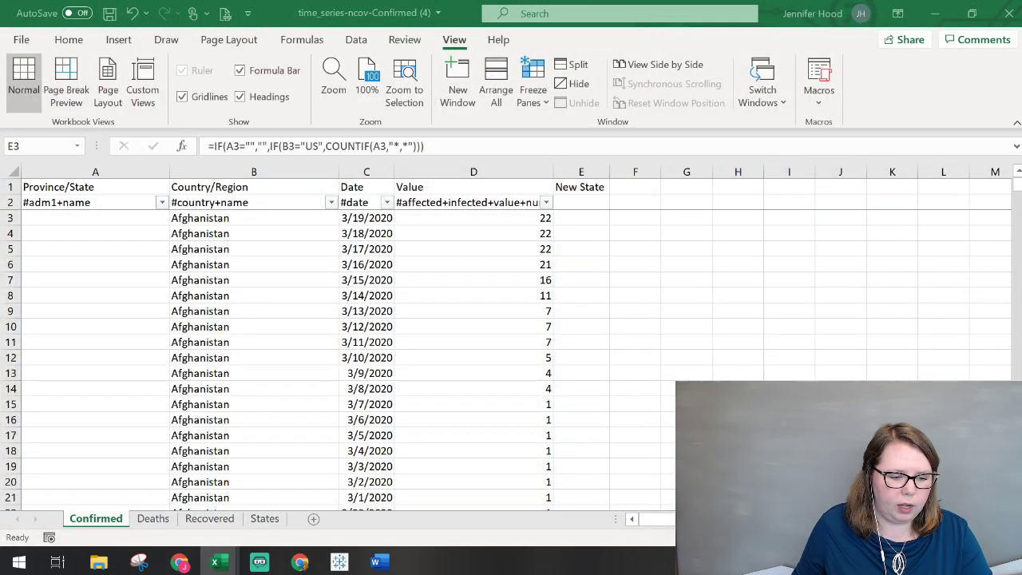
key("F2")
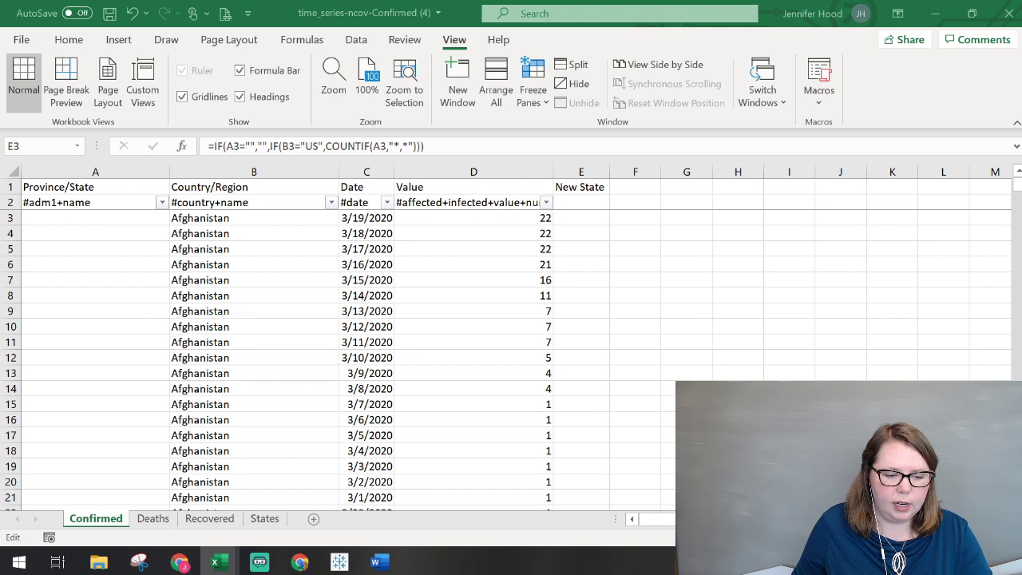
key("ctrl+v")
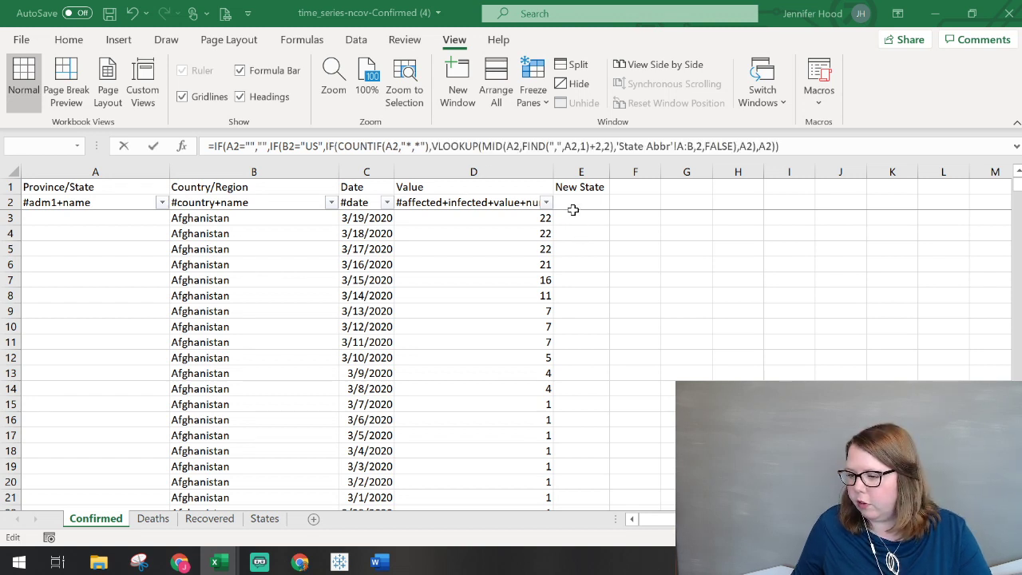
key("Return")
Wrap the COUNTIF test in E3 in a third IF, removing the two surplus closing parentheses and ending with a comma.
left_click(576, 220)
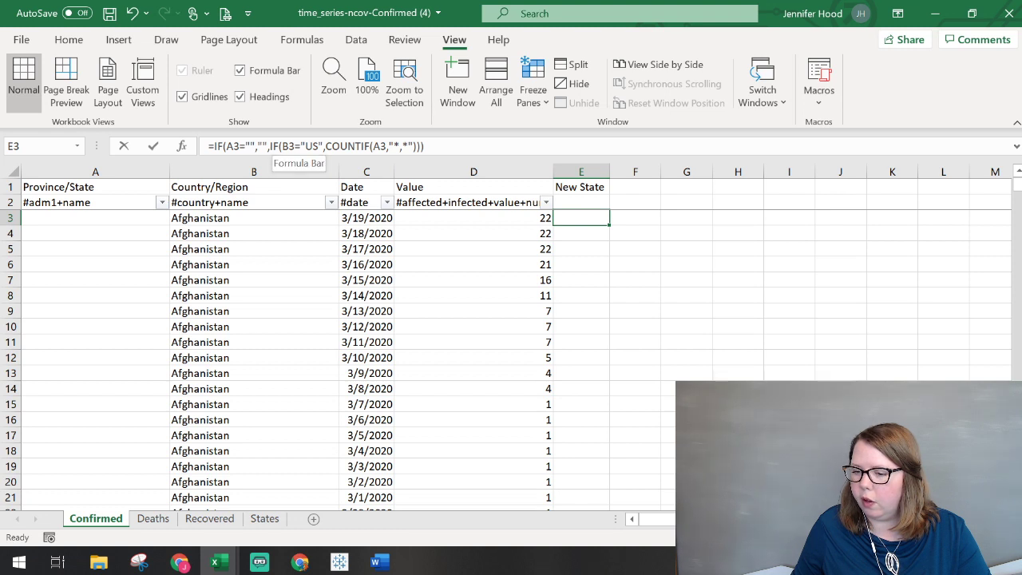
left_click(325, 146)
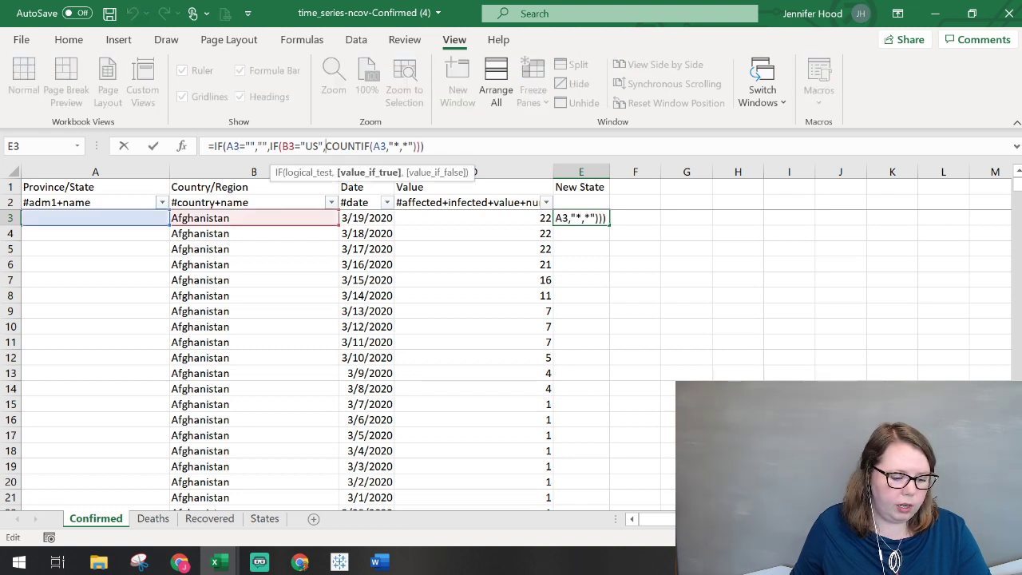
key("alt+Tab")
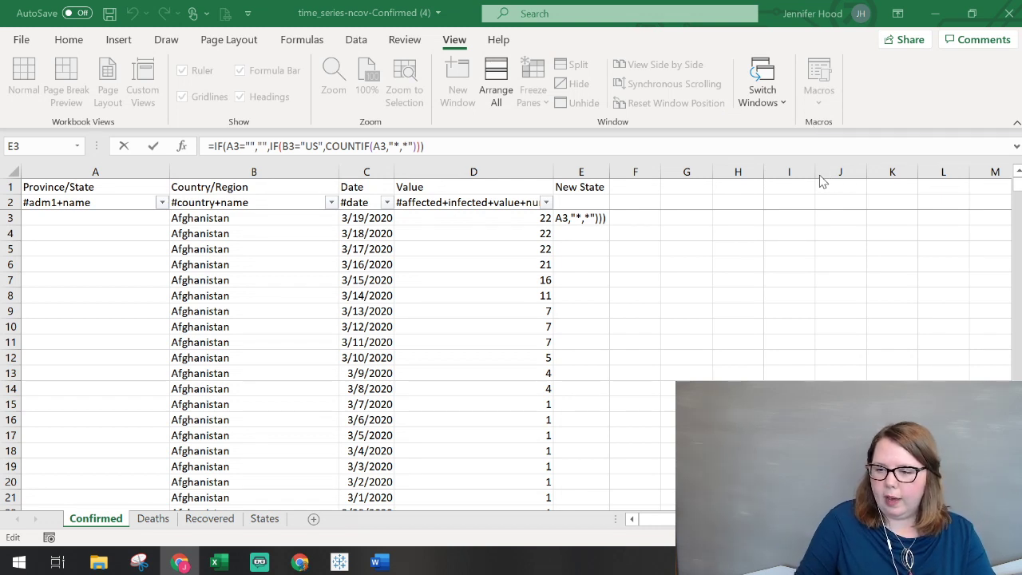
left_click(326, 146)
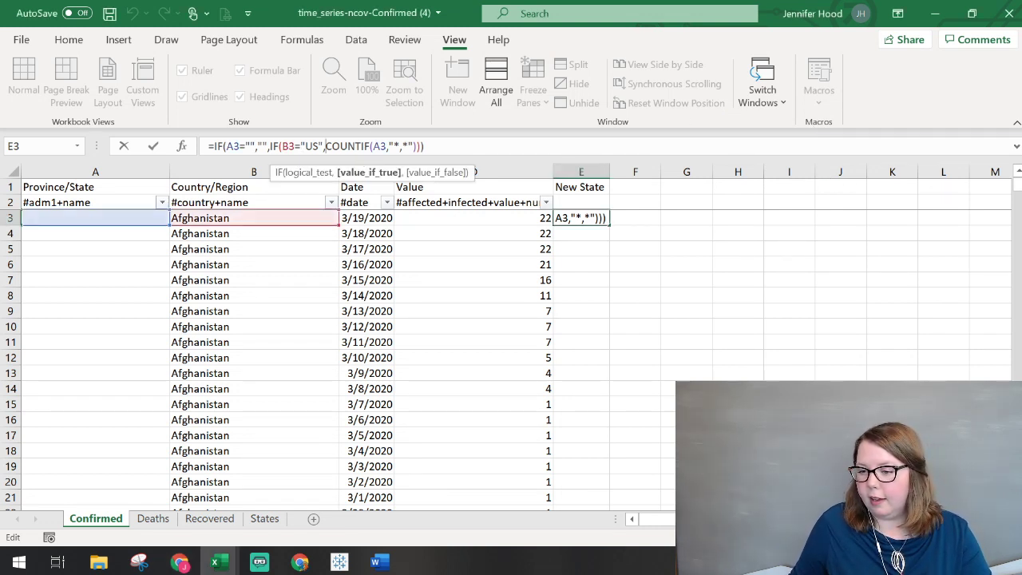
type("if(")
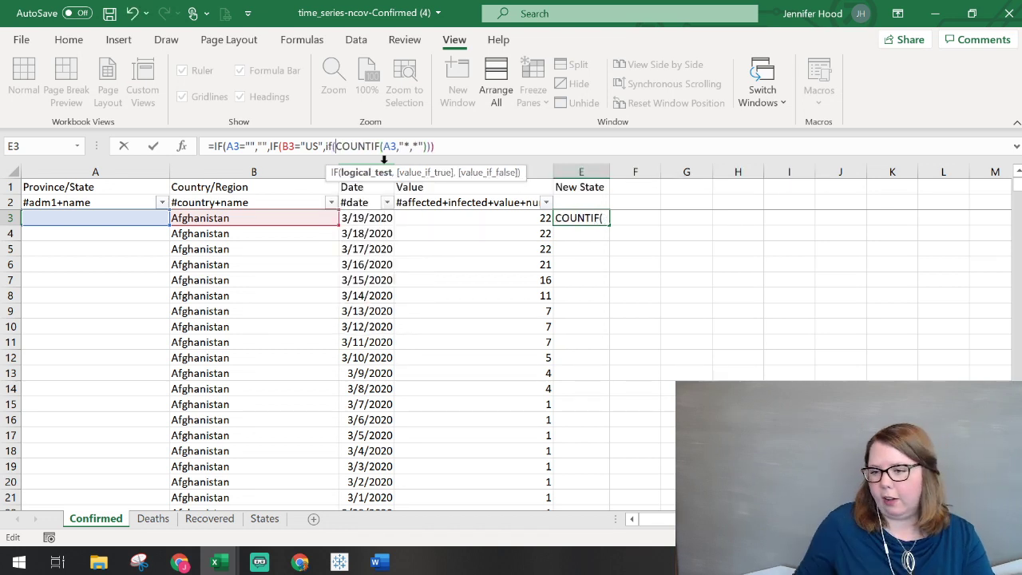
key("End")
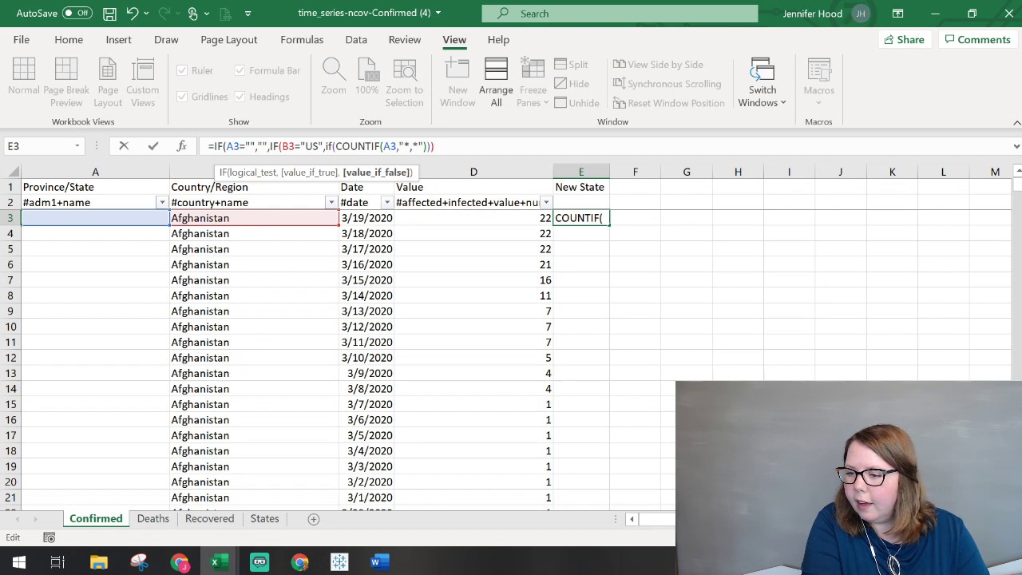
key("BackSpace")
key("BackSpace")
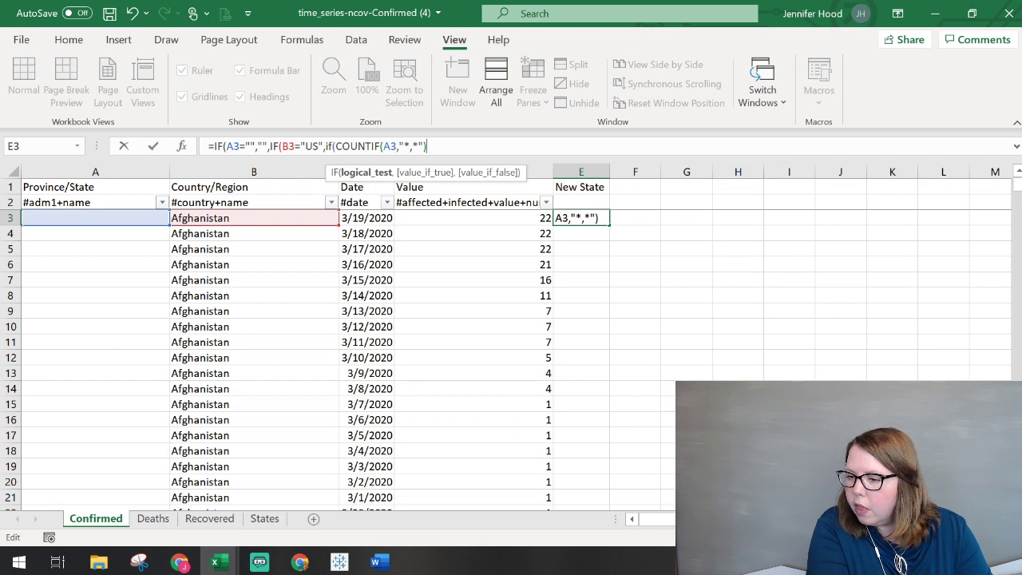
type(",")
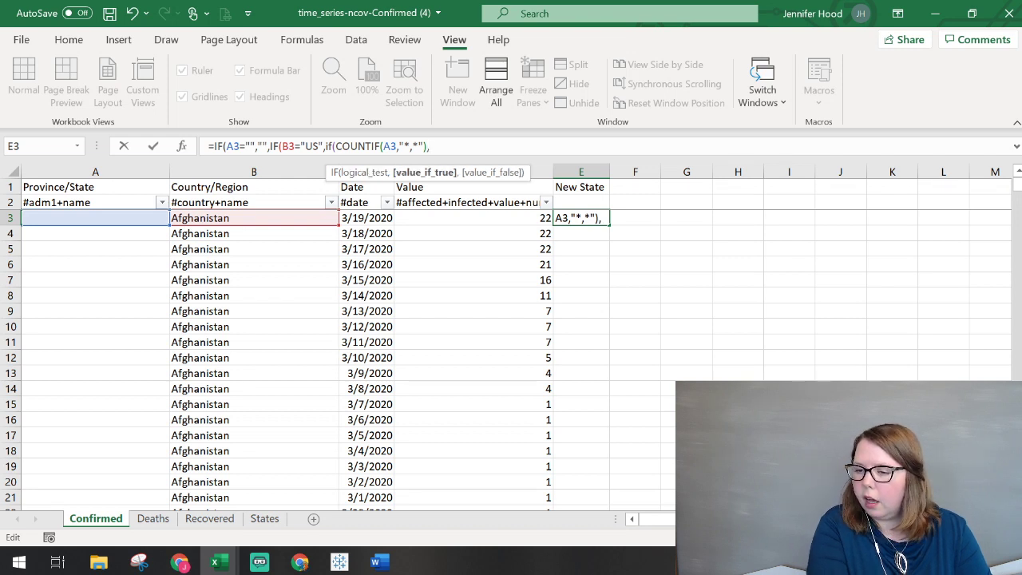
Add vlookup(mid(A3, as the value-if-true argument of the innermost IF in E3.
type("vlo")
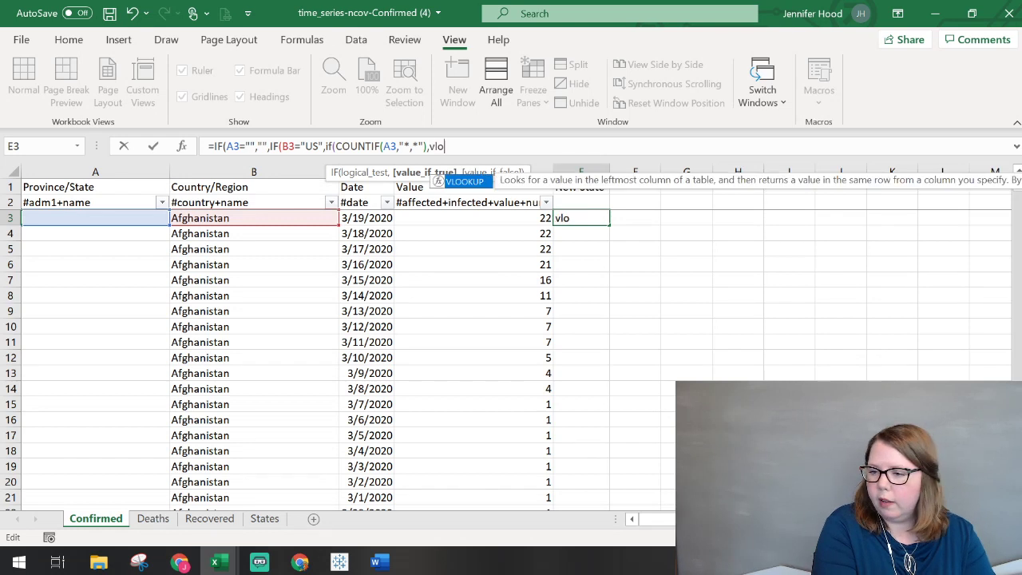
type("okup(")
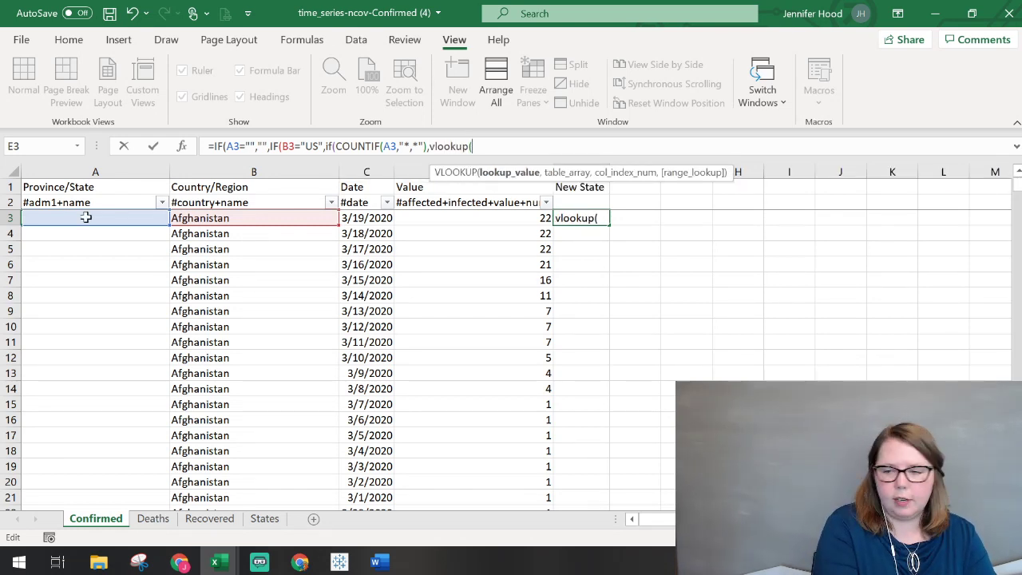
scroll(132, 327, "down", 20)
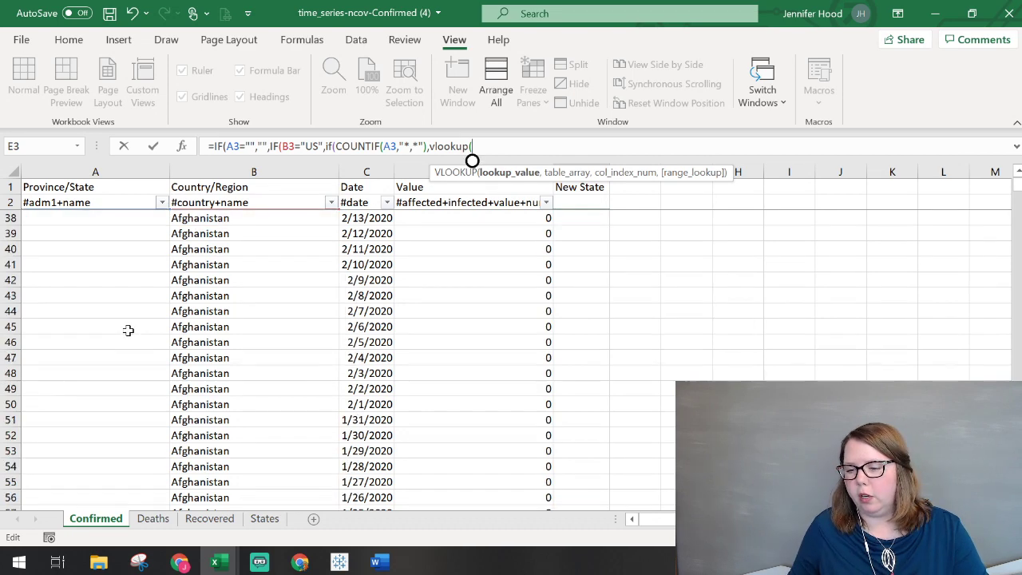
scroll(131, 326, "down", 20)
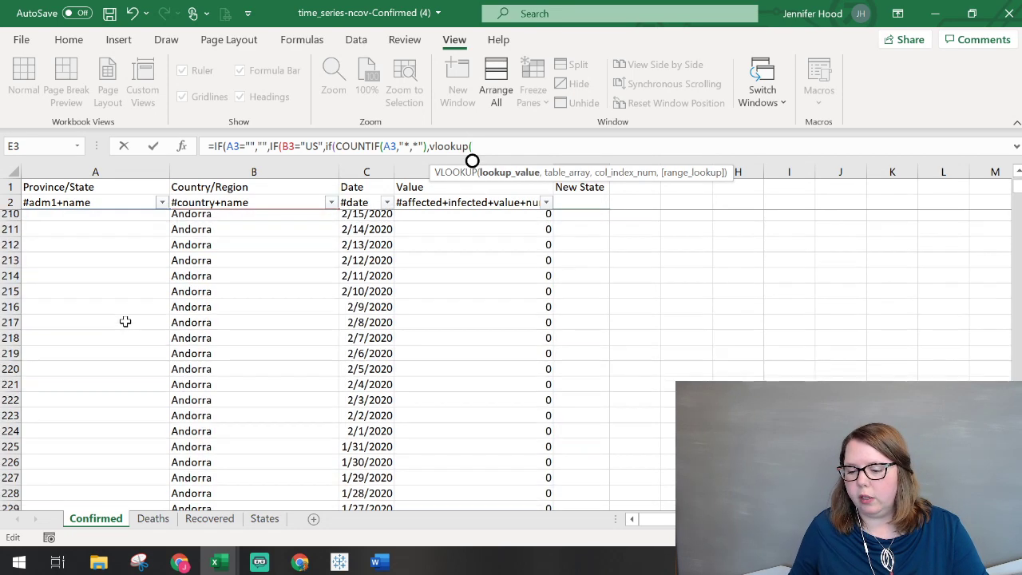
left_click_drag(1019, 192, 1020, 201)
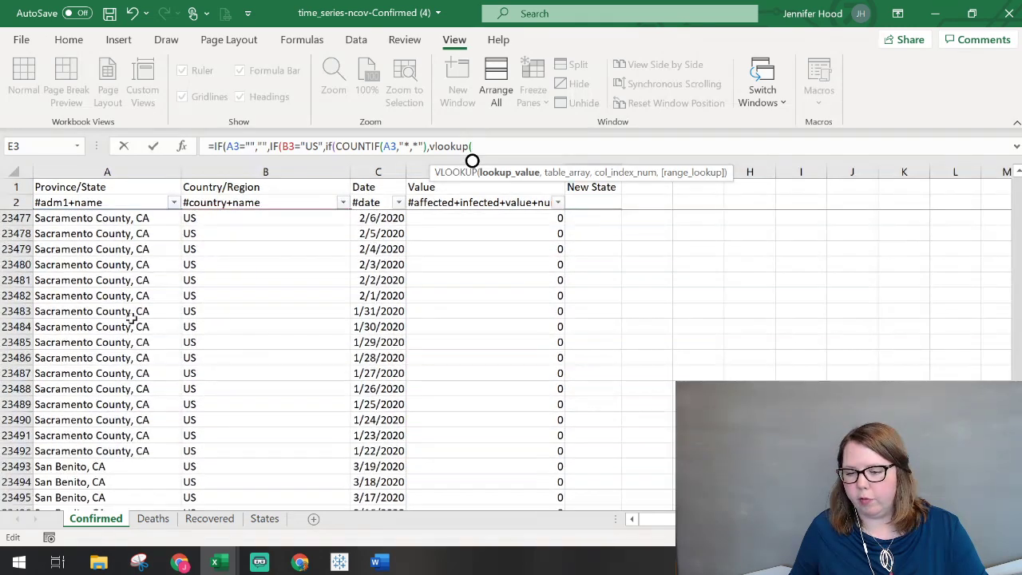
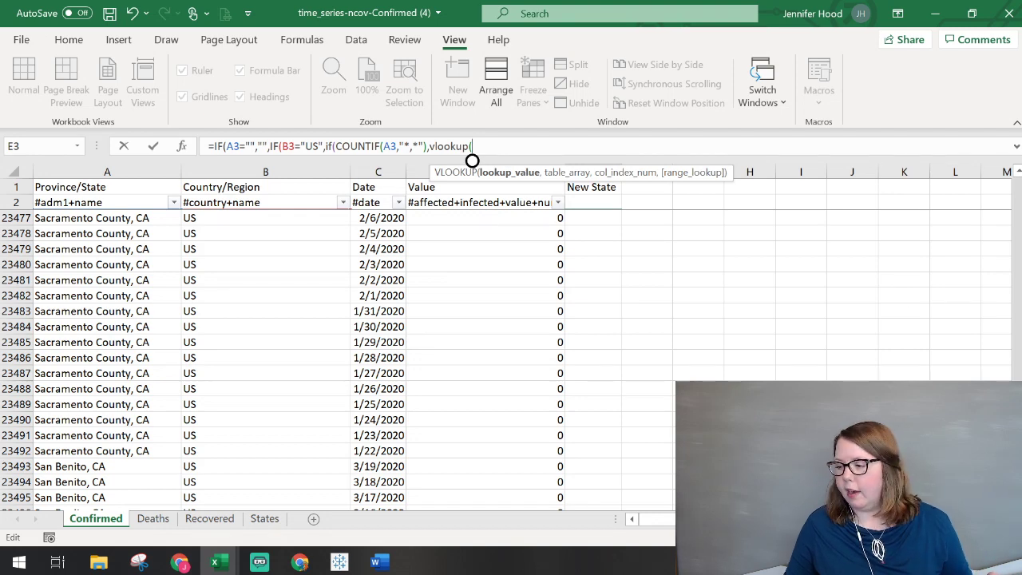
left_click_drag(1018, 452, 1020, 163)
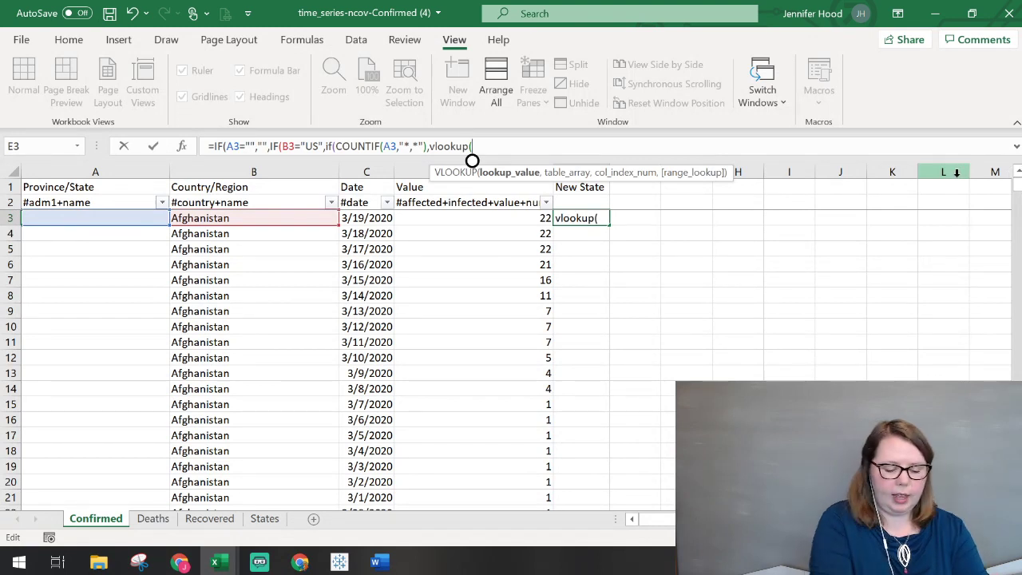
type("mid")
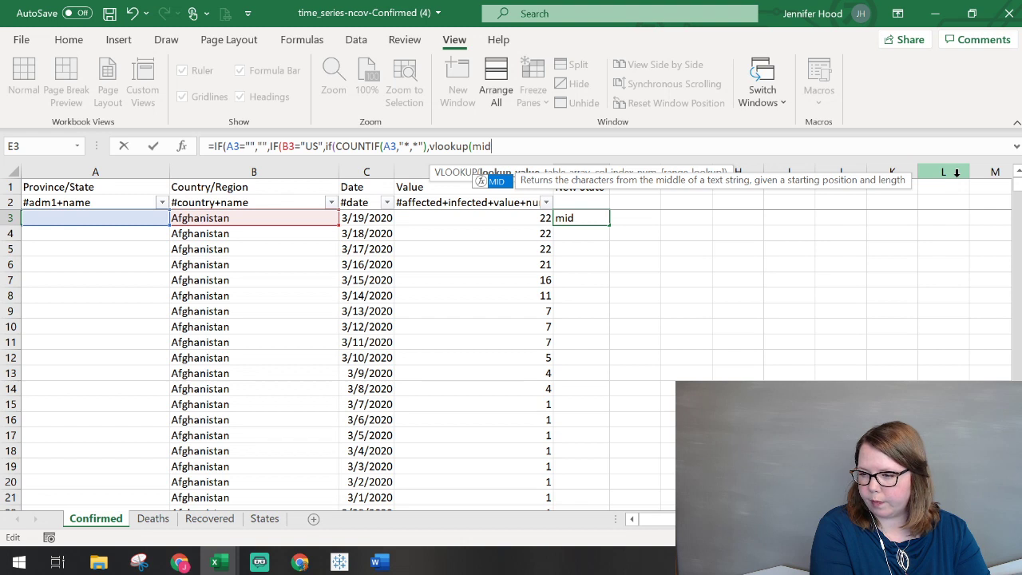
type("(")
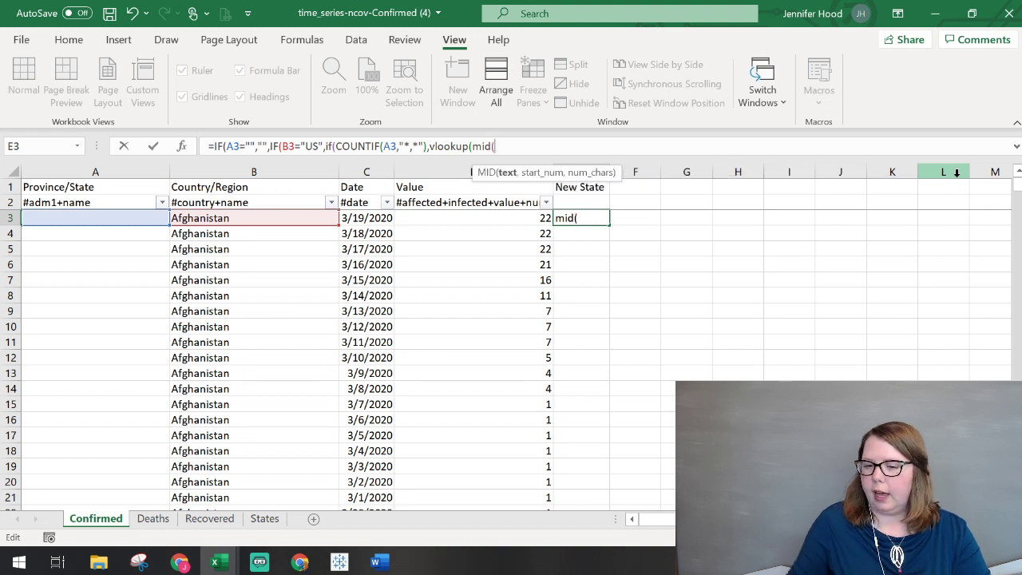
left_click(119, 218)
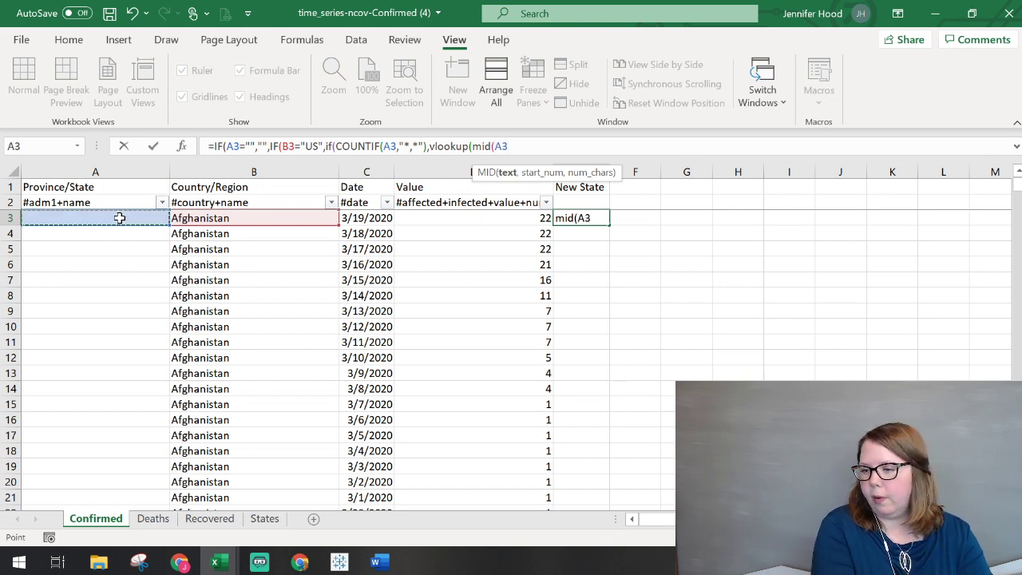
type(",")
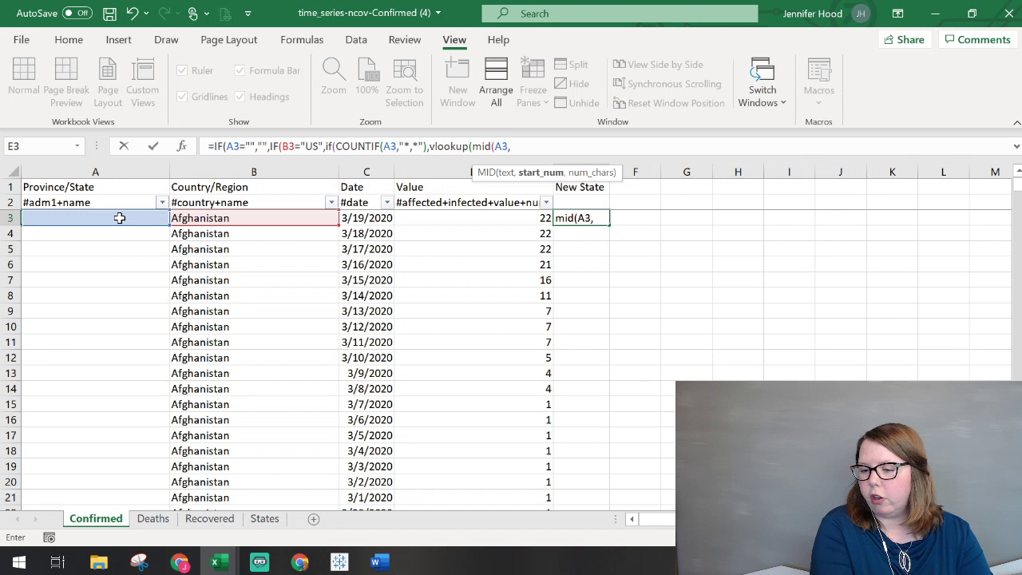
Enter find(",",A3,1 as the start position argument of MID in the E3 formula.
type("find(\",")
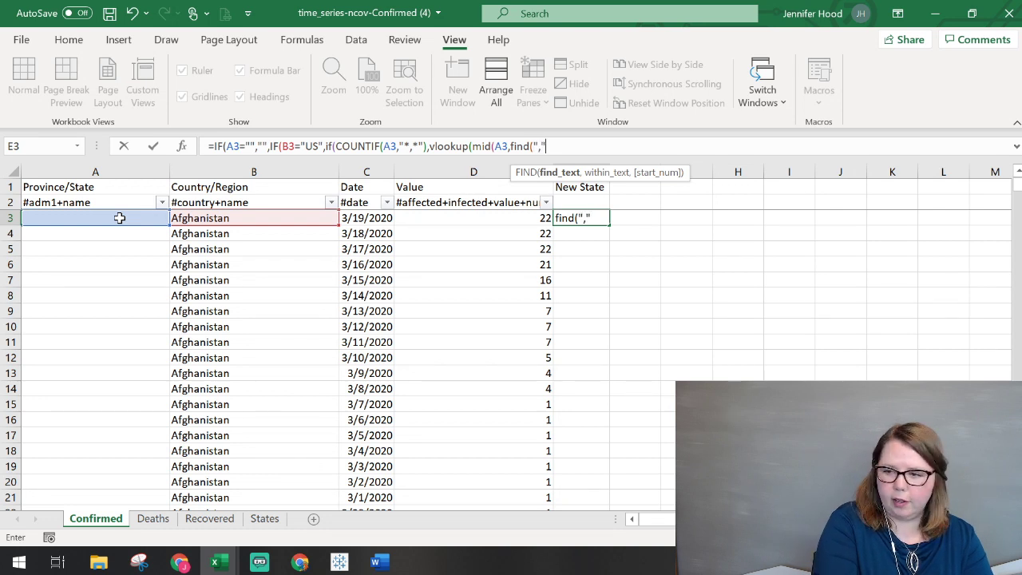
type("\"m")
key("Escape")
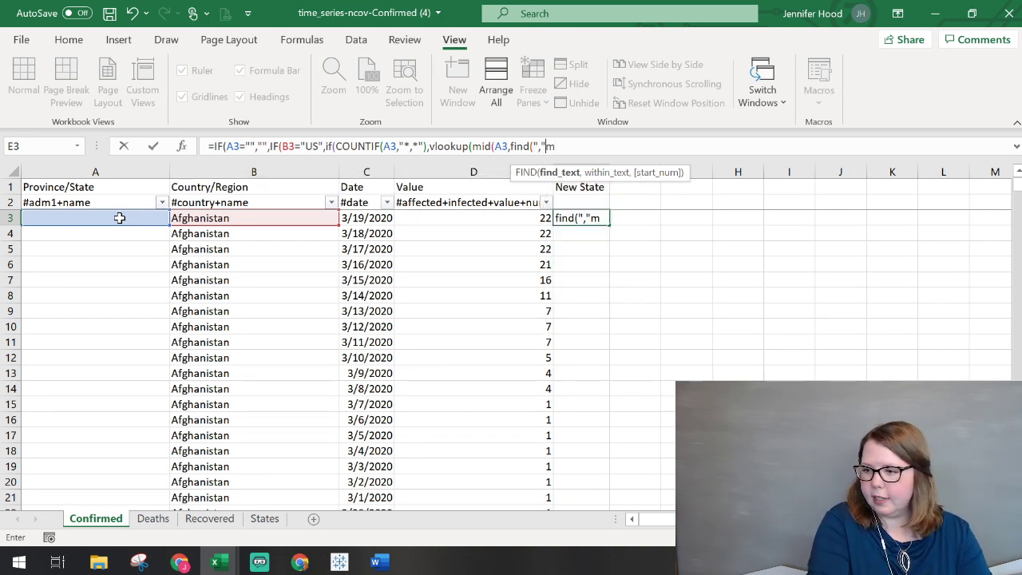
key("BackSpace")
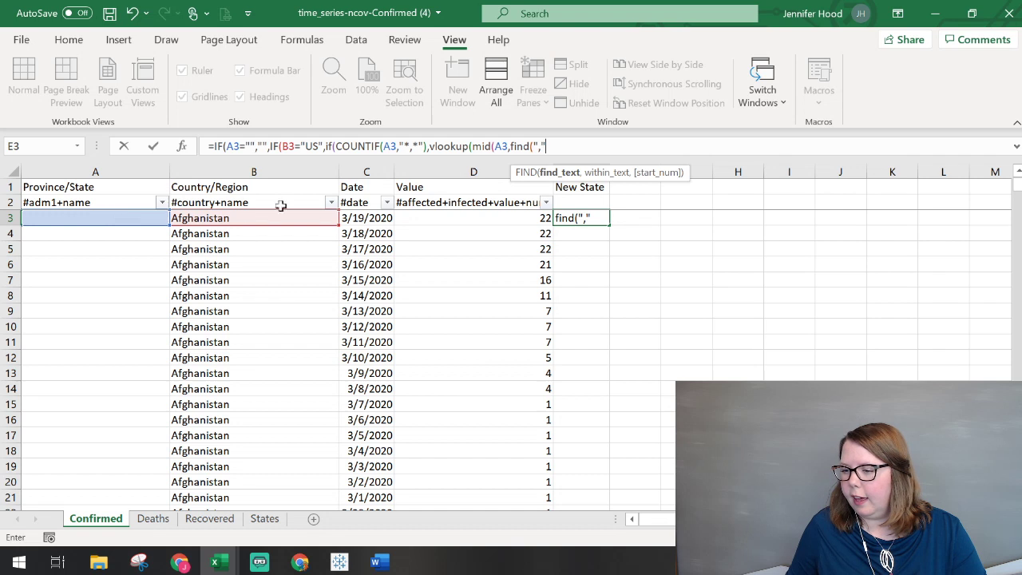
type(",")
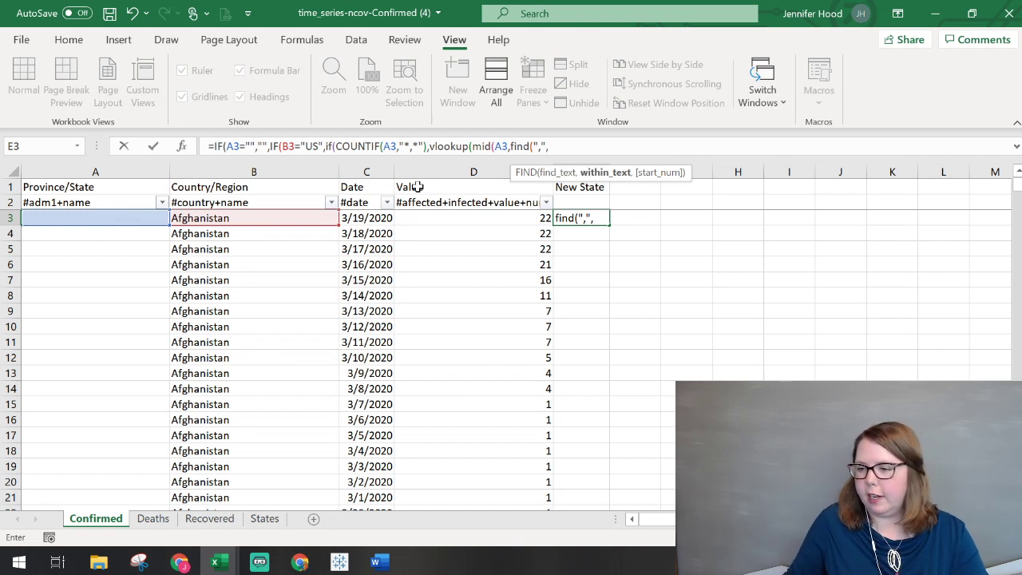
left_click(42, 216)
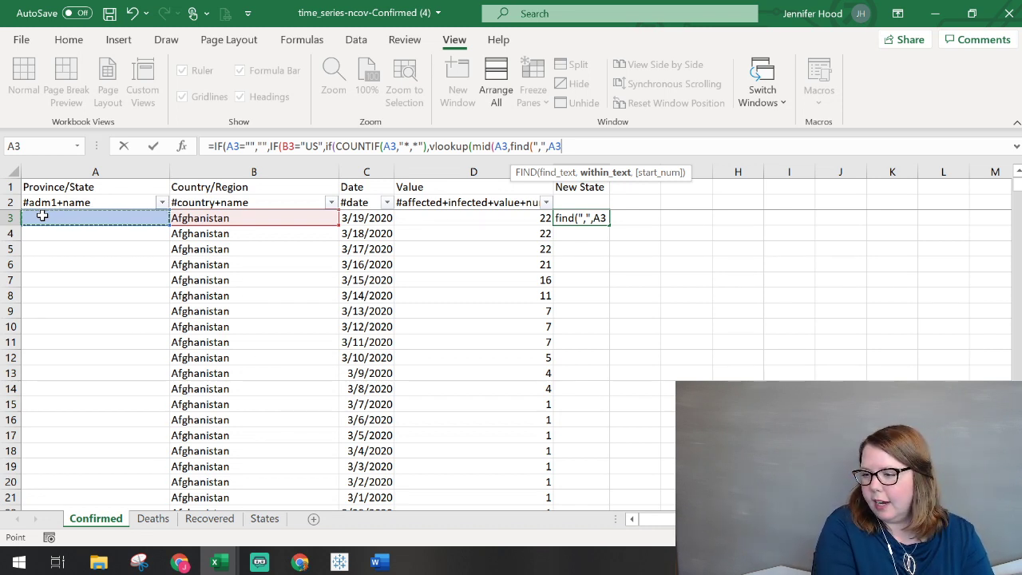
type(",1")
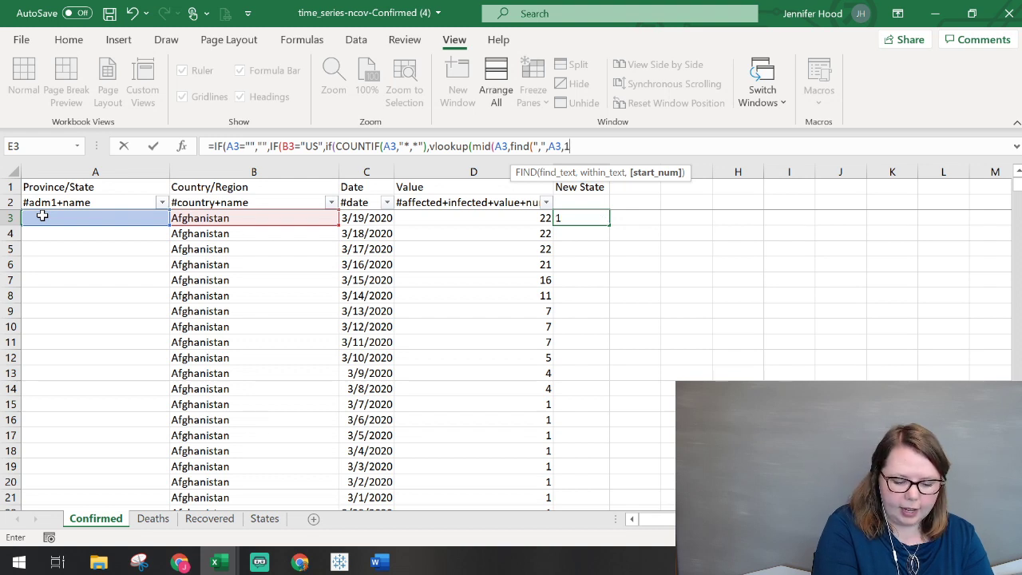
Close FIND, add 2 to its result, and finish MID with a length of 2 characters.
type(")+")
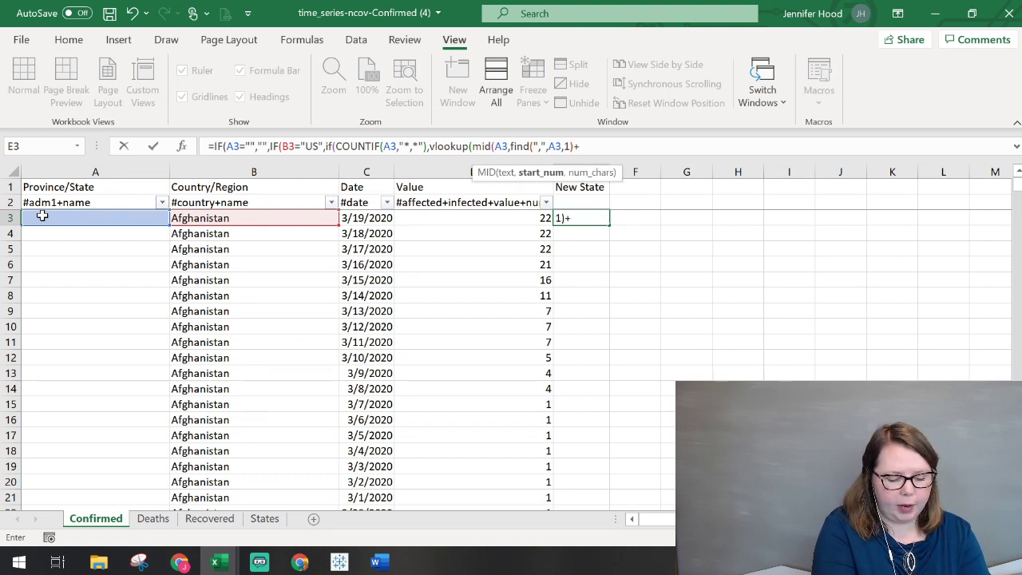
type("2")
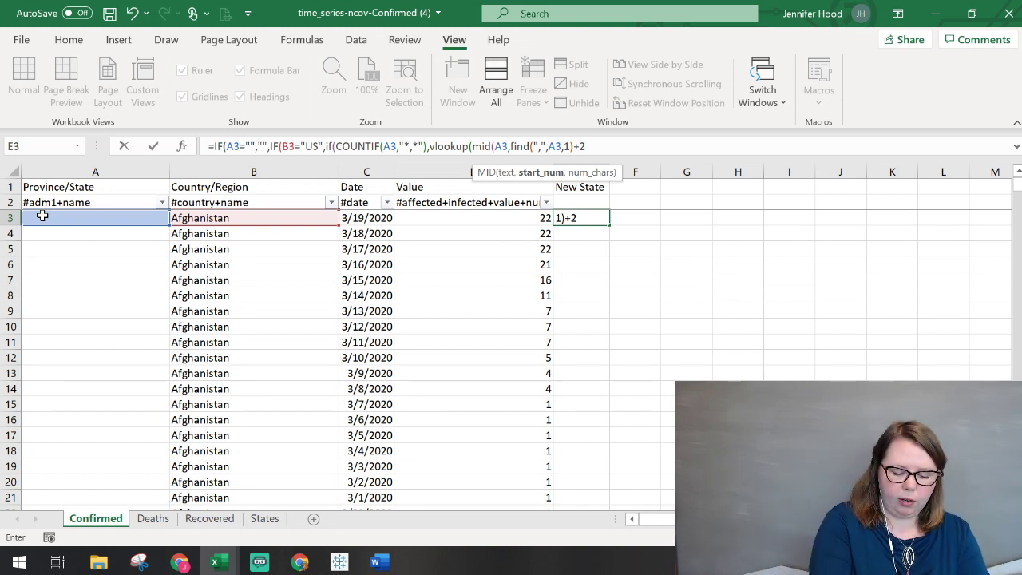
type(",")
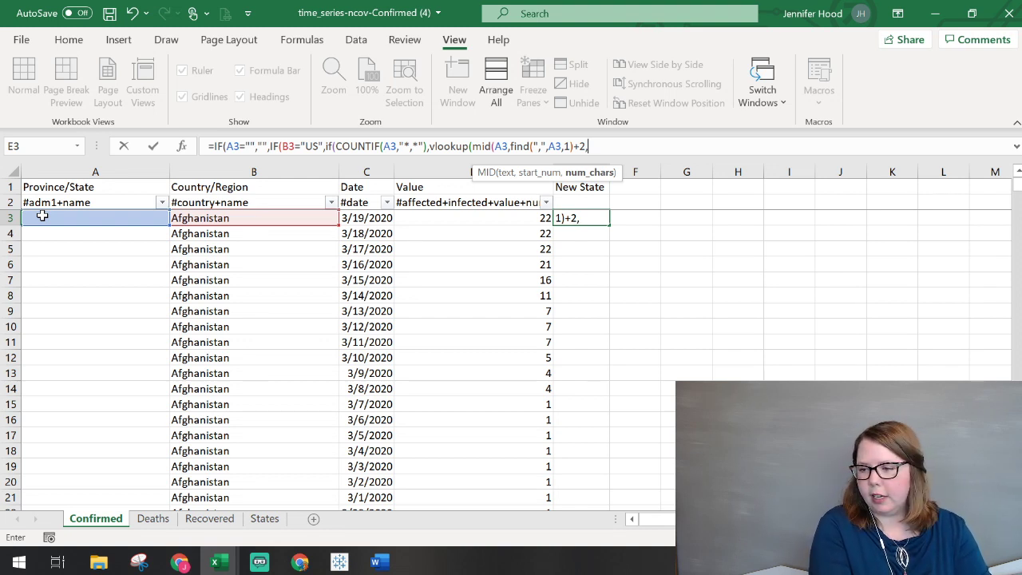
type("2")
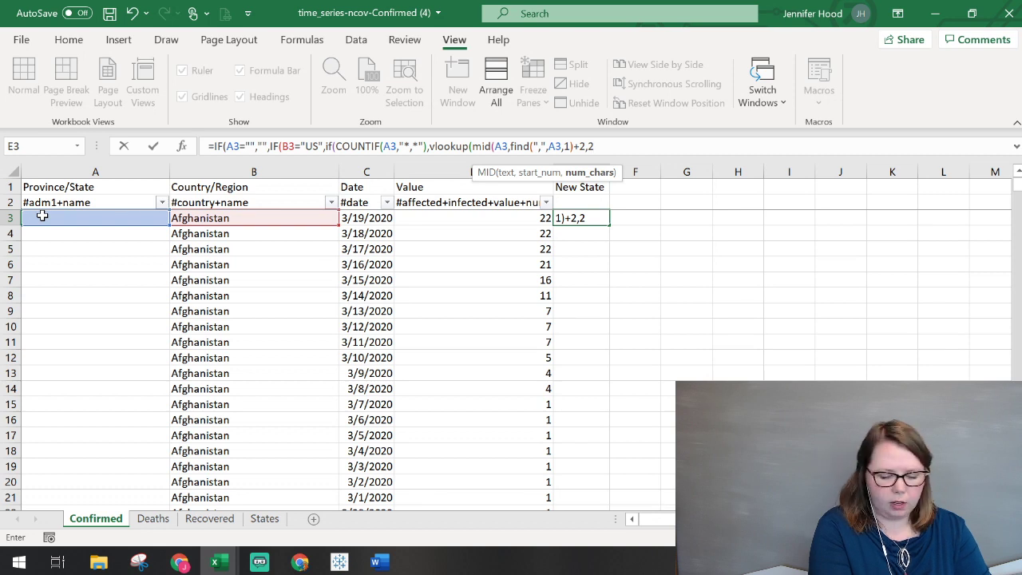
type(")")
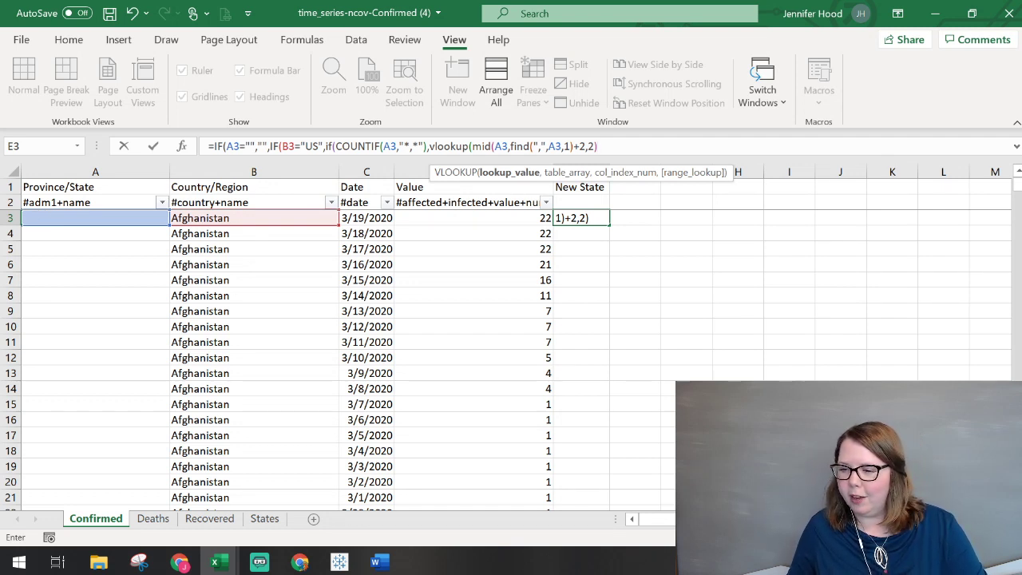
Complete the VLOOKUP with columns A:B of the States sheet as table array, column index 2 and false for exact match.
type(",")
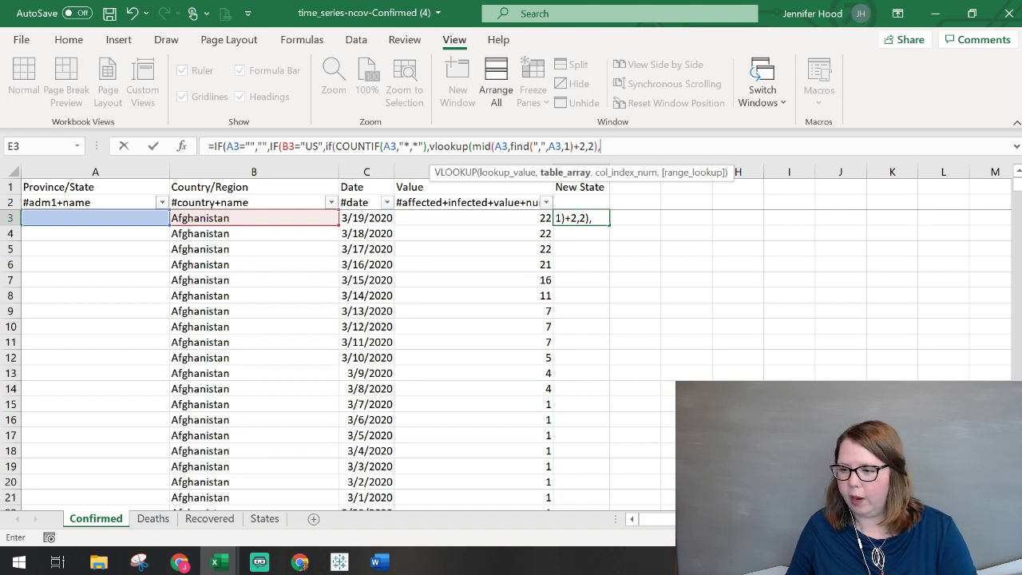
left_click(274, 520)
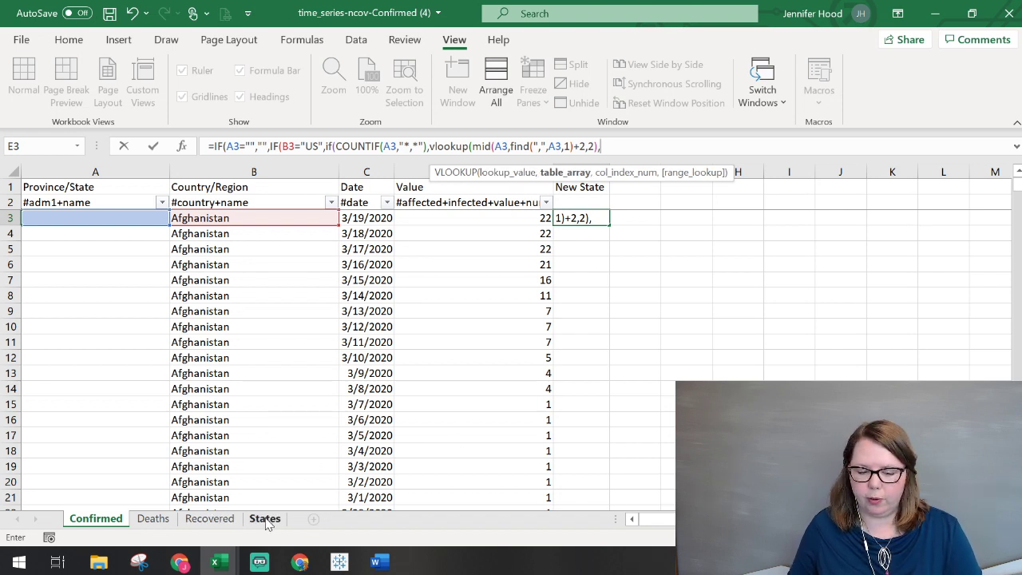
left_click(58, 170)
left_click_drag(58, 170, 104, 164)
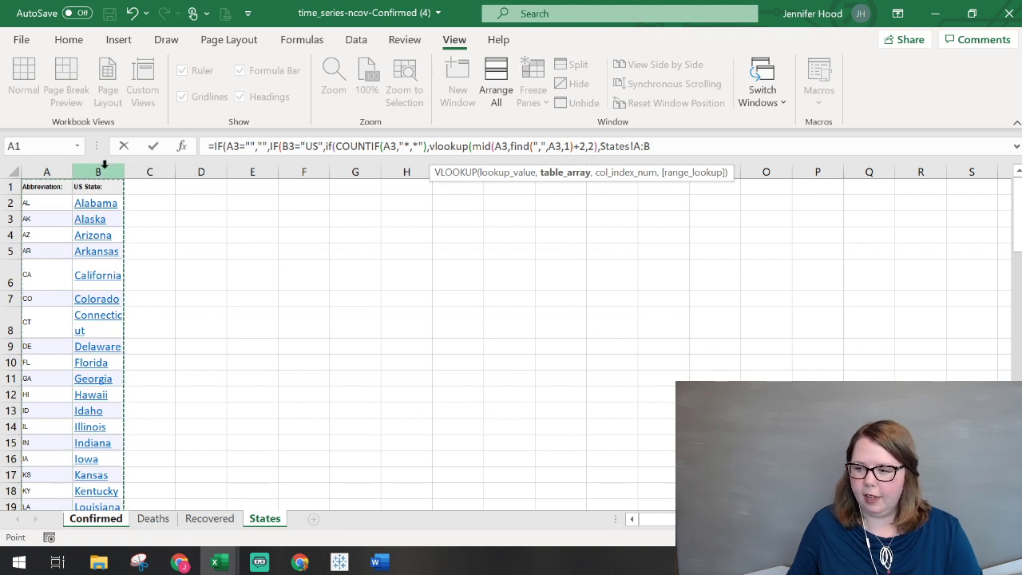
type(",")
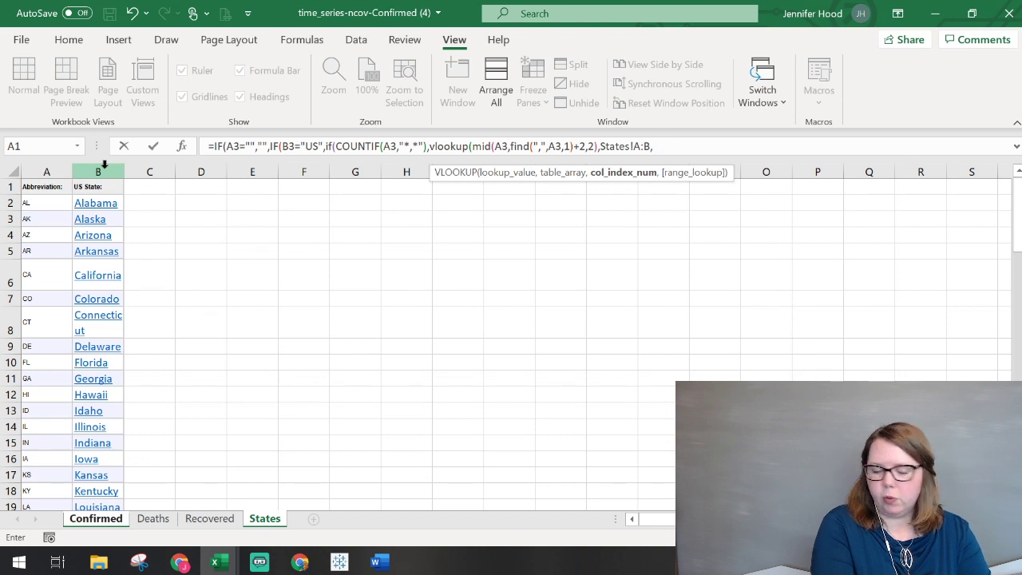
type("2")
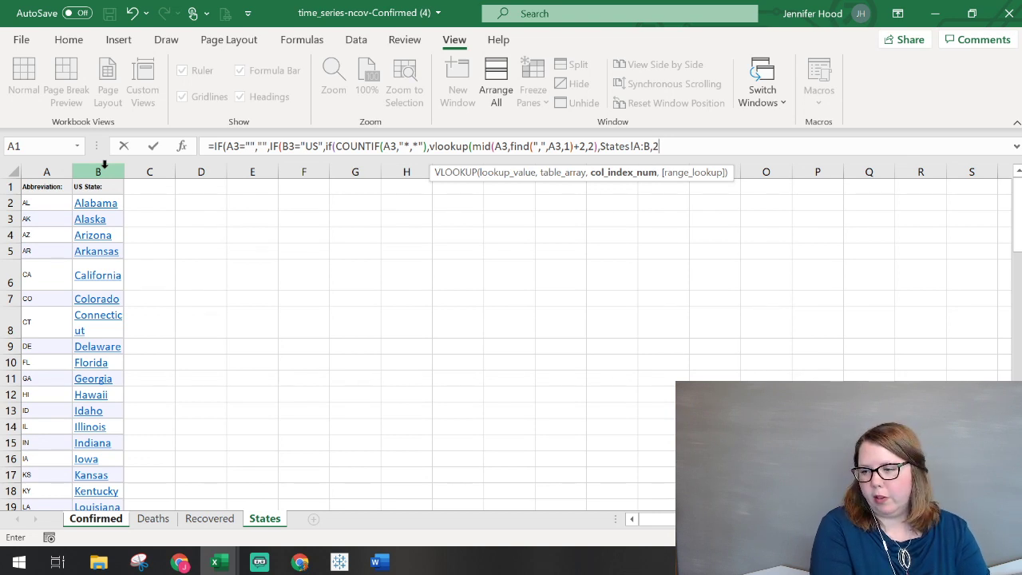
type(",false)")
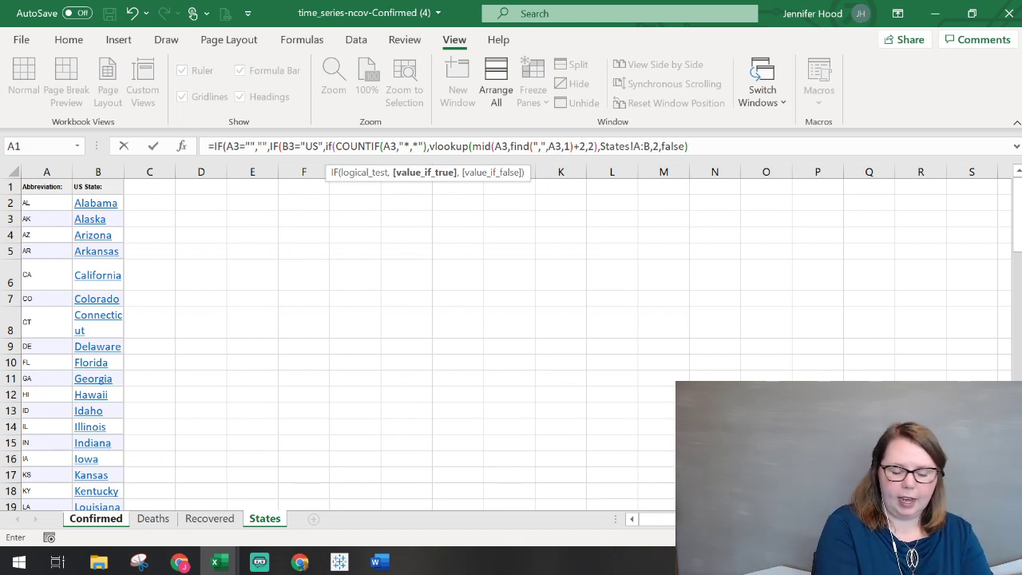
Reference A3 of the Confirmed sheet as the innermost IF's value-if-false, close all three IFs, and commit the E3 formula.
type(",")
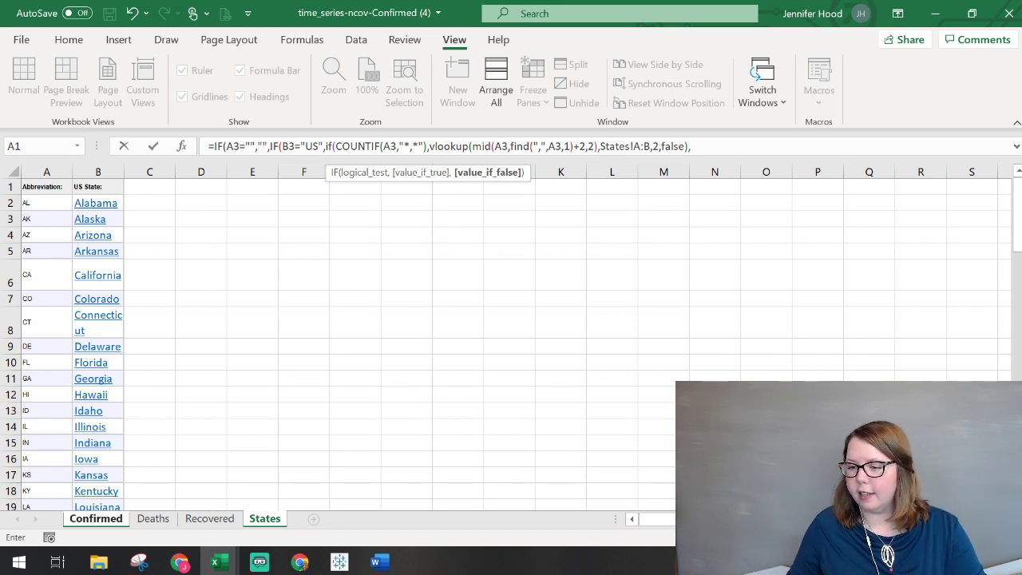
left_click(112, 523)
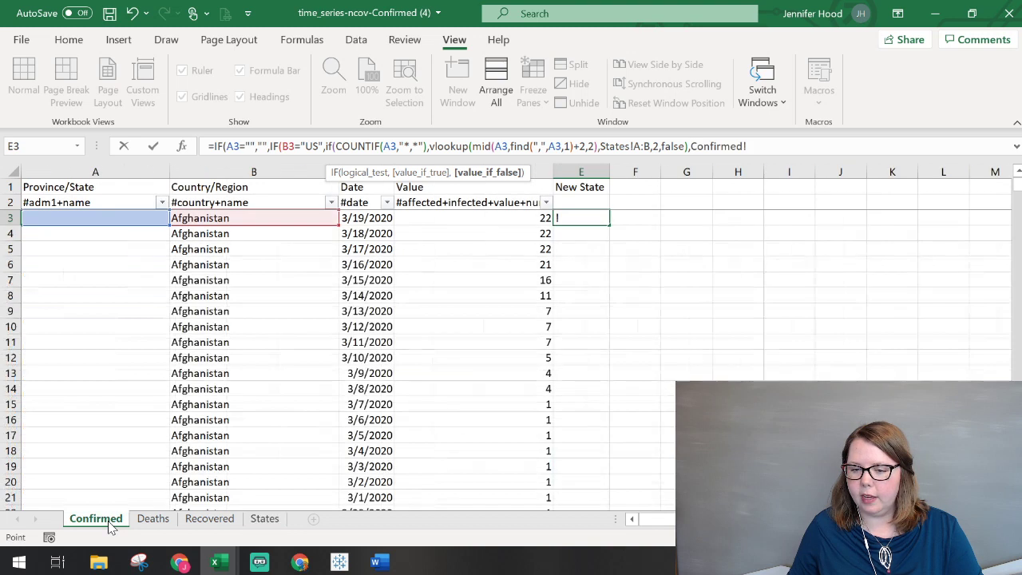
left_click(92, 215)
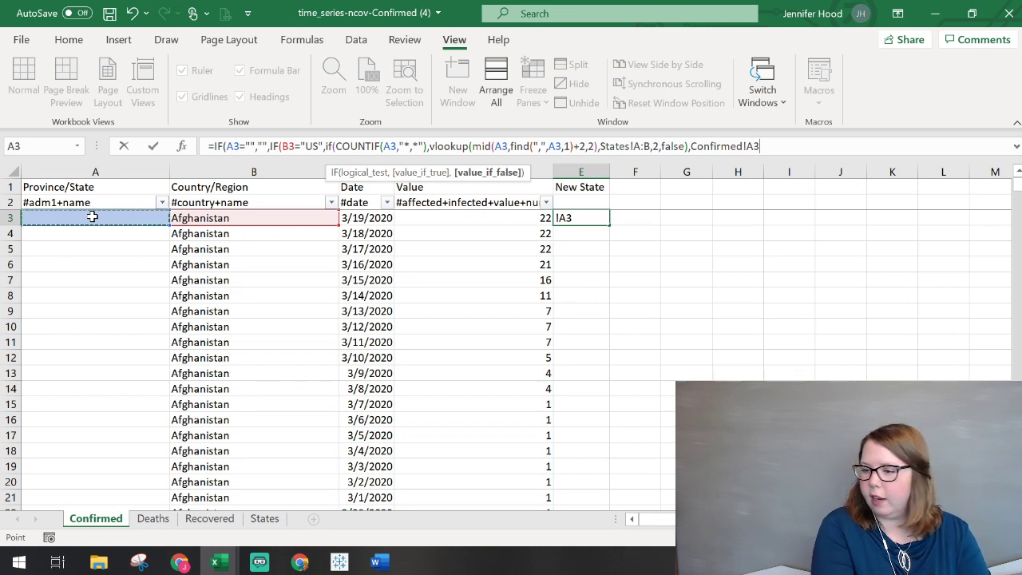
type(")")
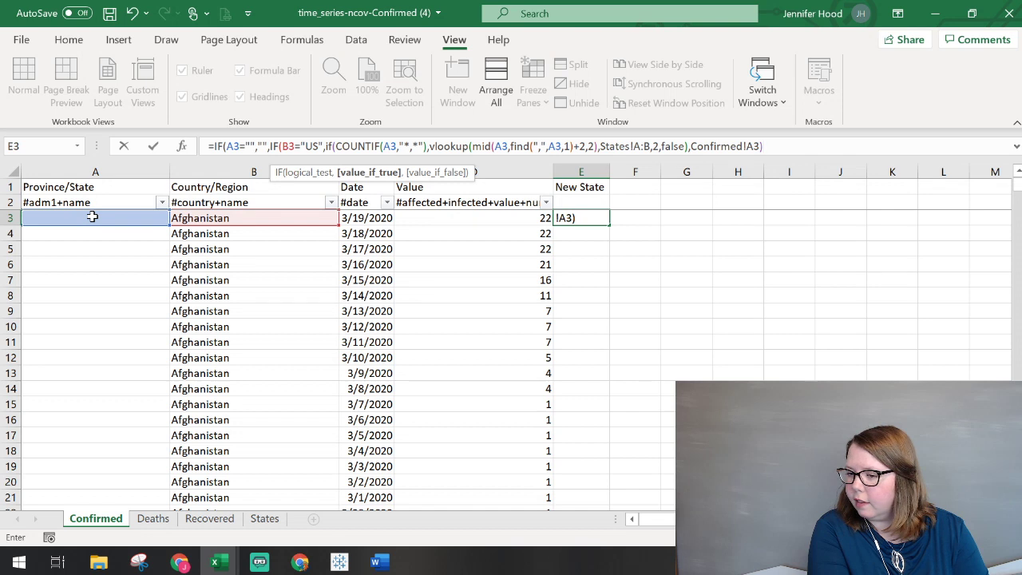
type("))")
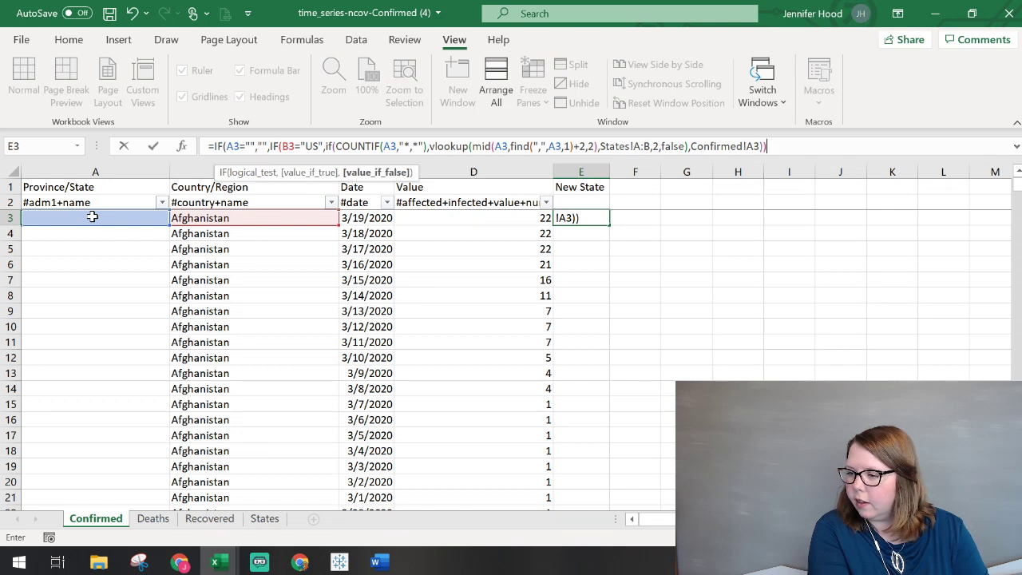
key("Return")
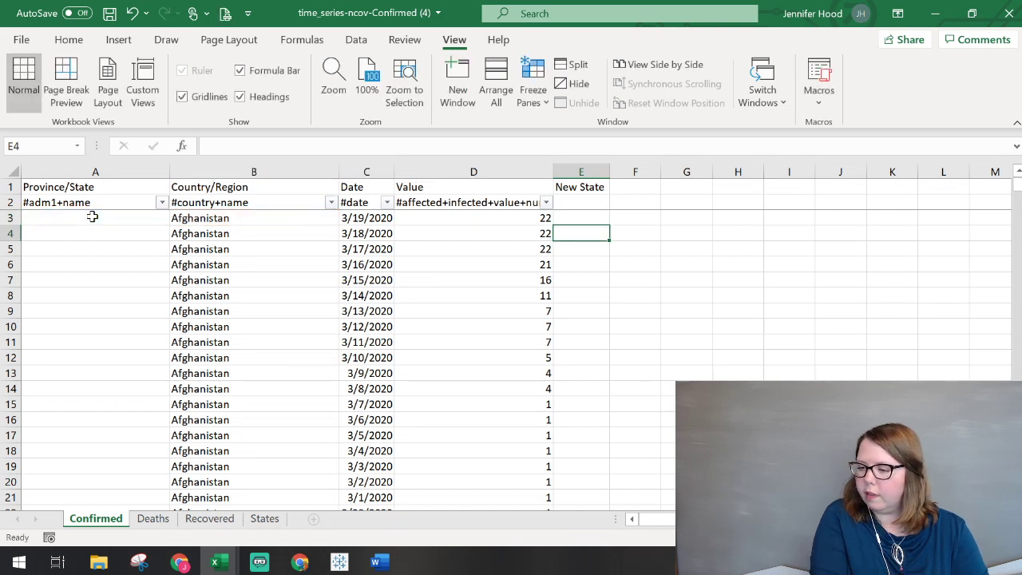
key("Up")
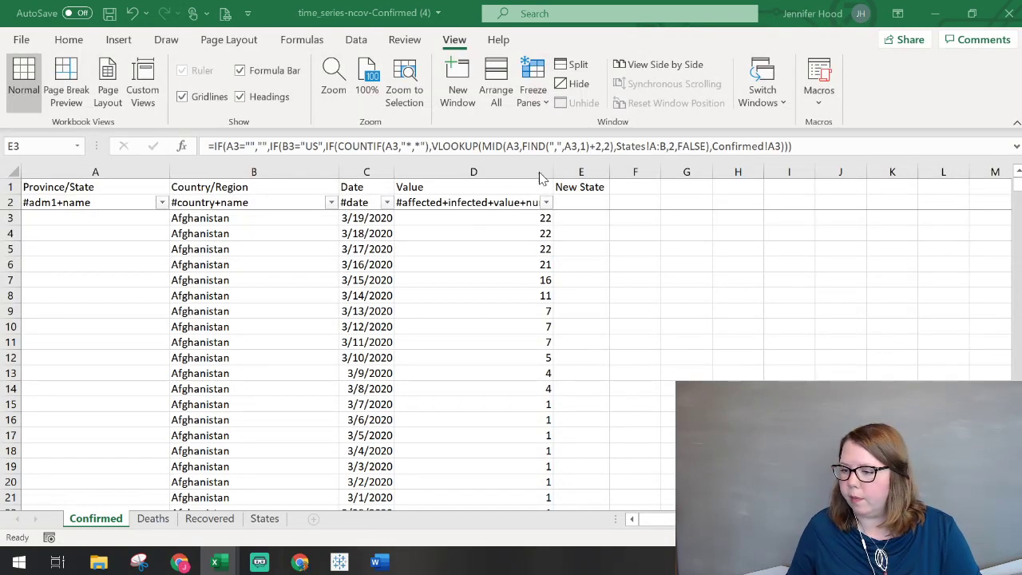
Remove the Confirmed! sheet prefix from the last A3 reference in the E3 formula.
left_click(585, 219)
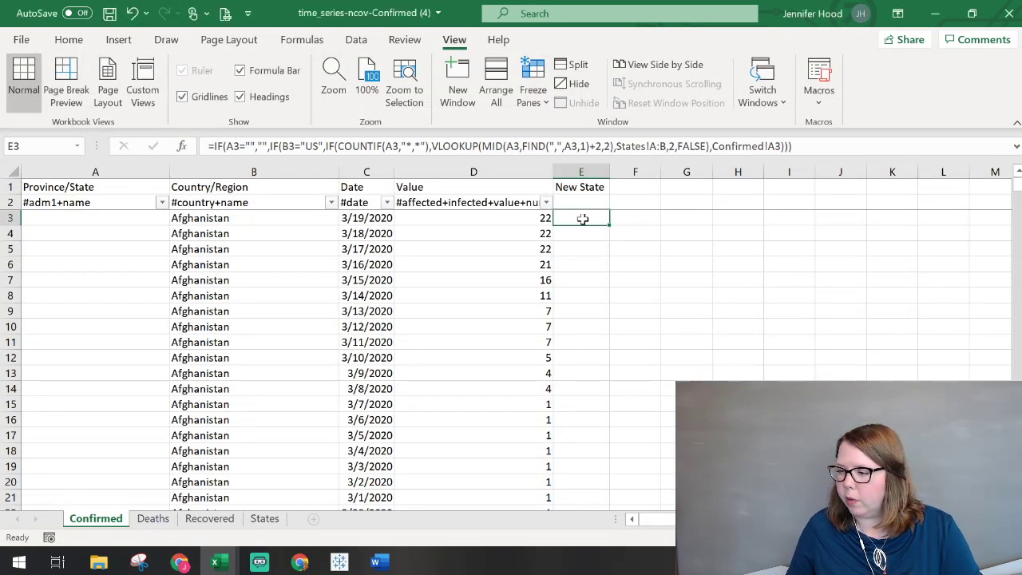
double_click(583, 218)
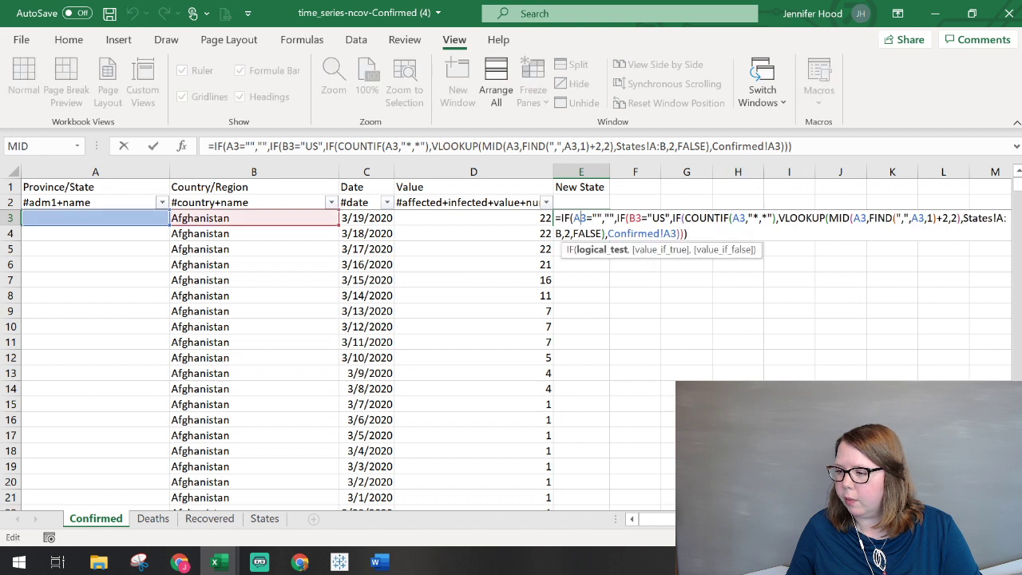
left_click_drag(714, 146, 781, 146)
left_click(742, 146)
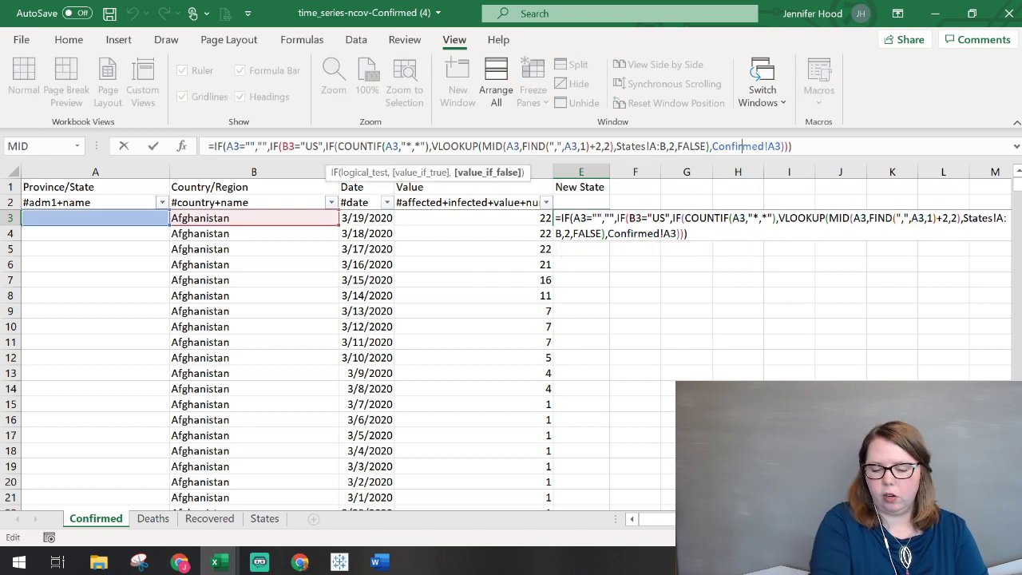
key("Delete")
key("Delete")
key("Delete")
key("Delete")
key("Delete")
key("BackSpace")
key("BackSpace")
key("BackSpace")
key("BackSpace")
key("BackSpace")
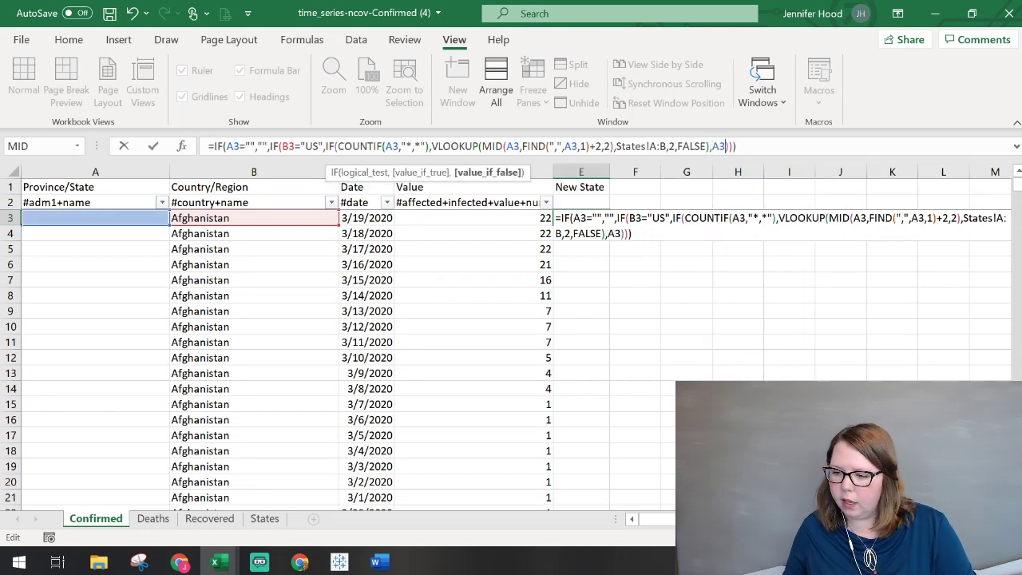
Add A3 as the value-if-false argument of the US test in the E3 formula, then commit it and reselect E3.
key("Right")
key("Right")
key("Right")
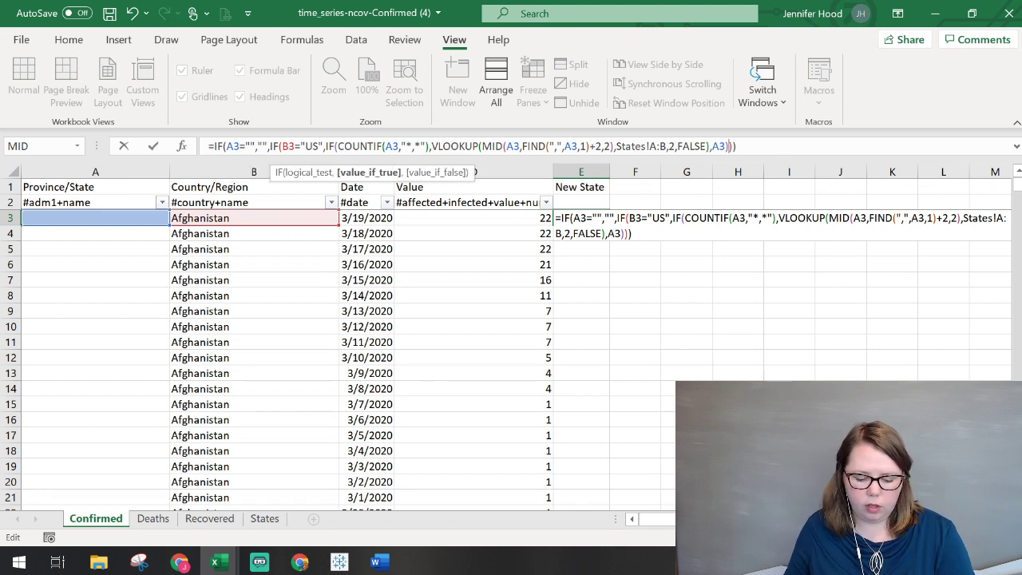
type(",")
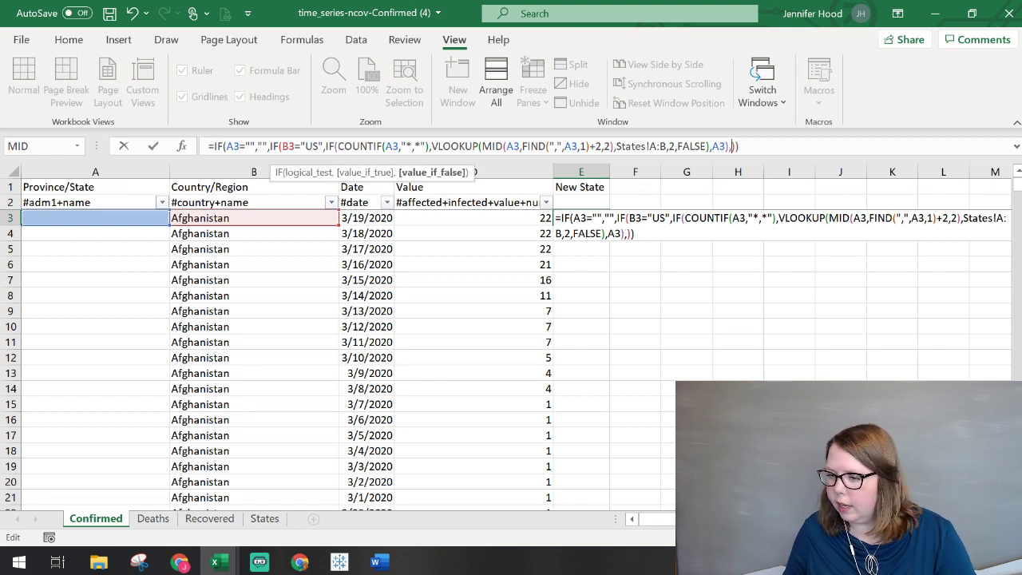
left_click(81, 217)
type(",")
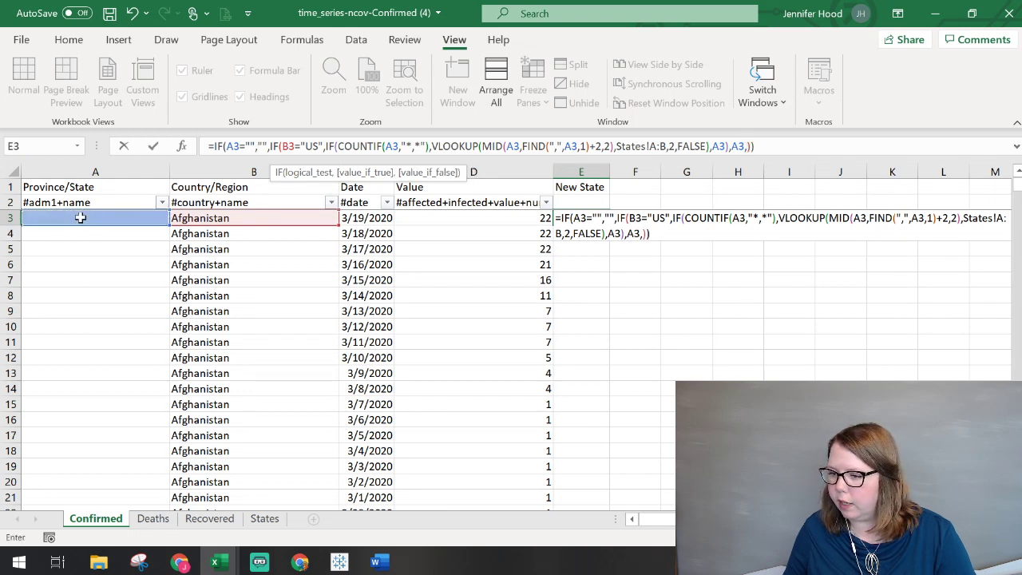
key("BackSpace")
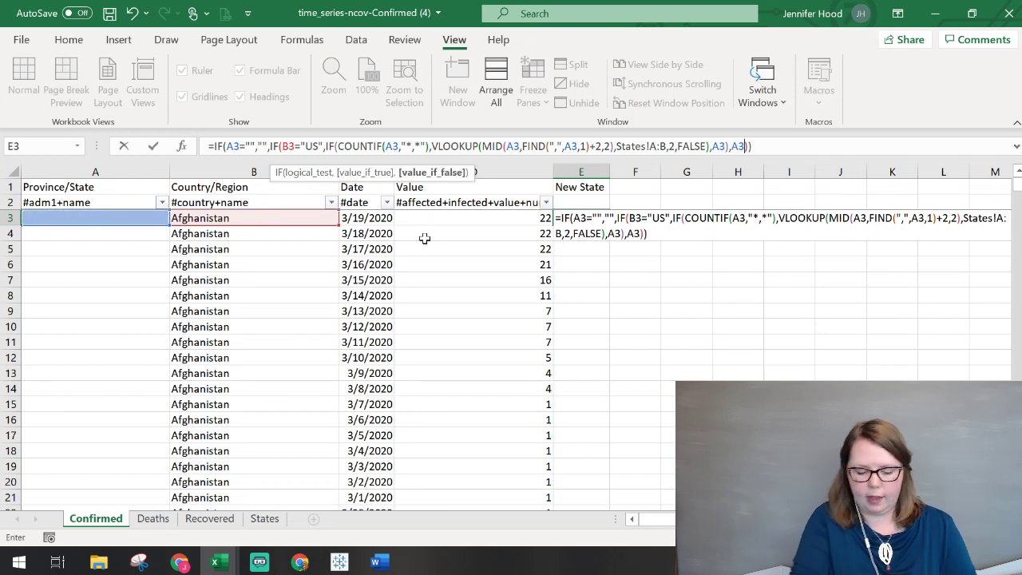
key("Return")
left_click(570, 221)
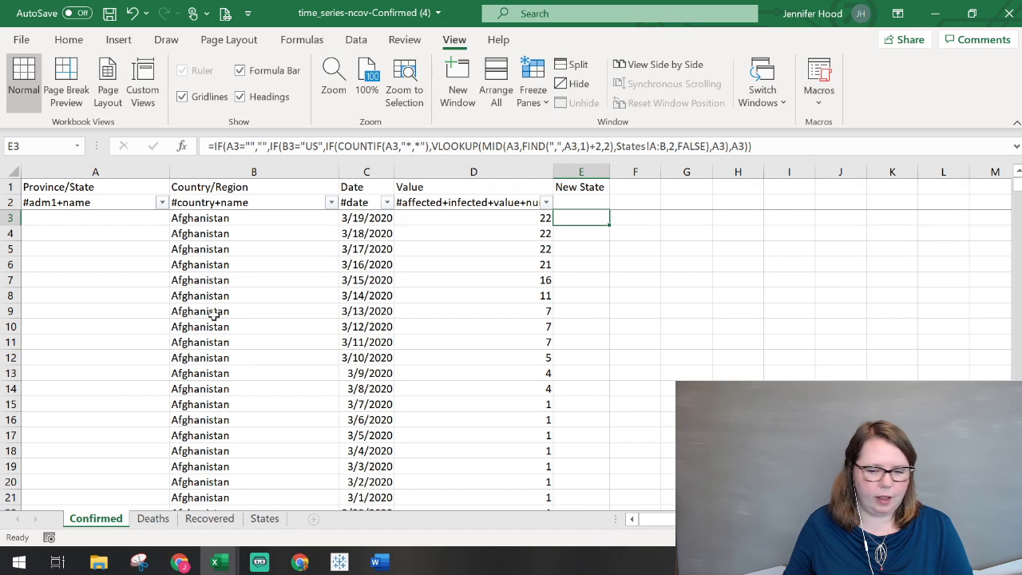
Fill the E3 formula down the whole New State column of the Confirmed sheet.
key("alt+Tab")
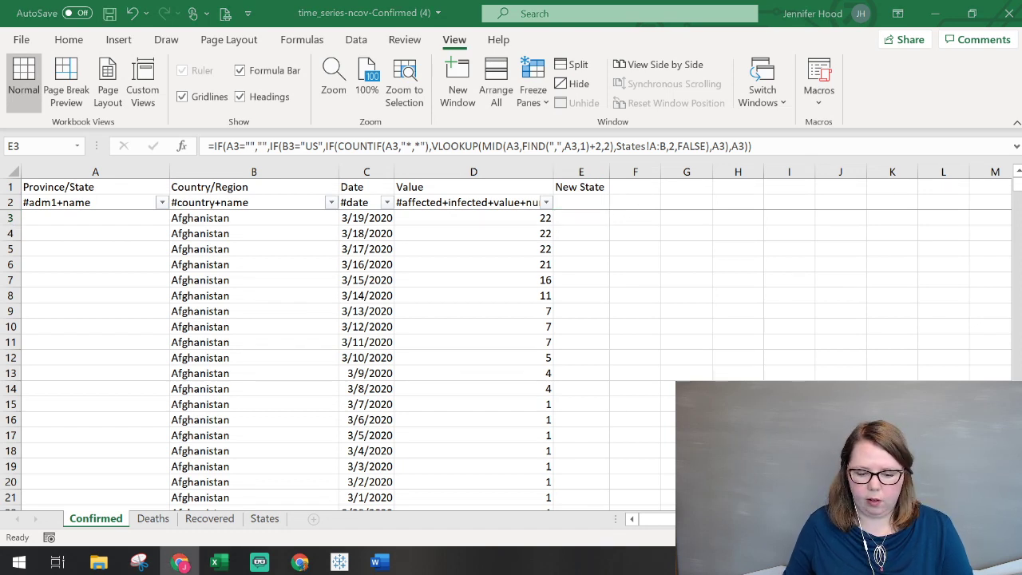
left_click(581, 219)
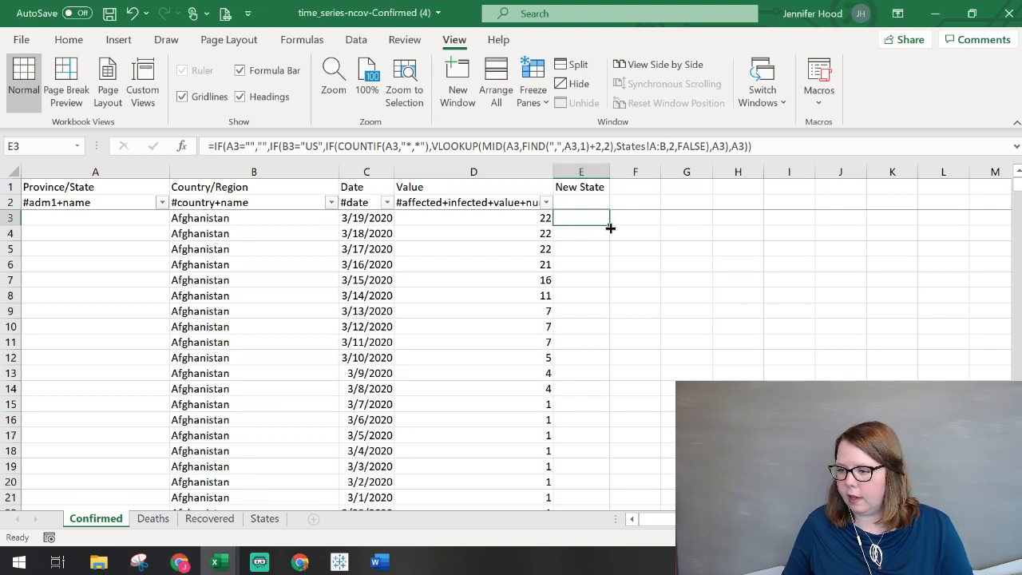
double_click(608, 227)
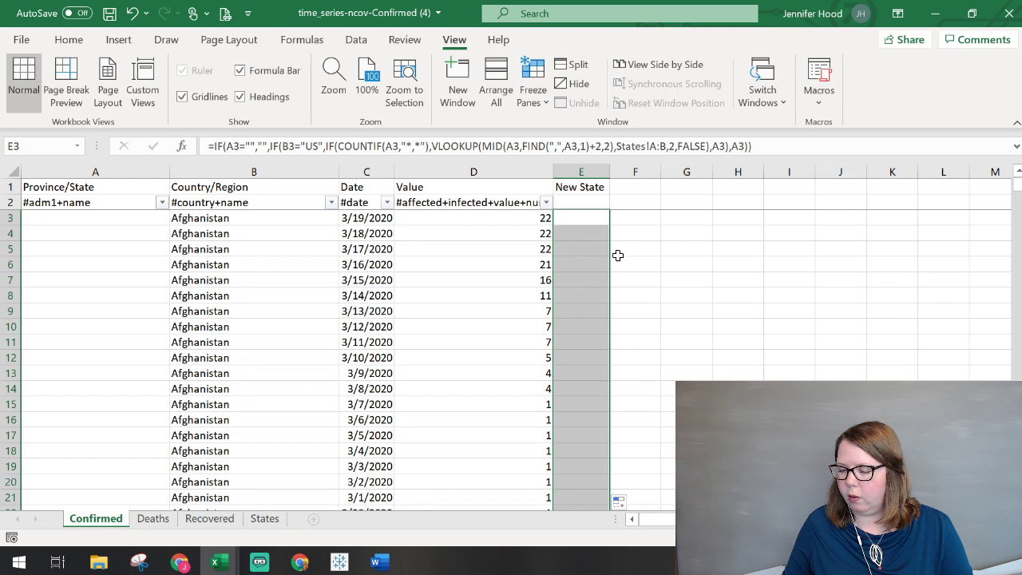
left_click(595, 252)
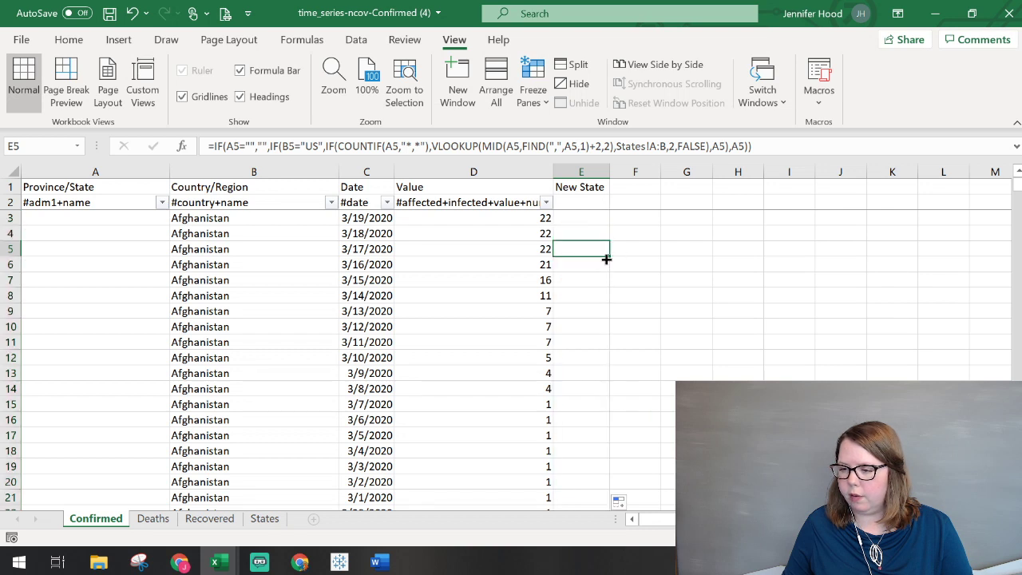
Filter the Country/Region column of the Confirmed sheet to show only US rows.
left_click(333, 203)
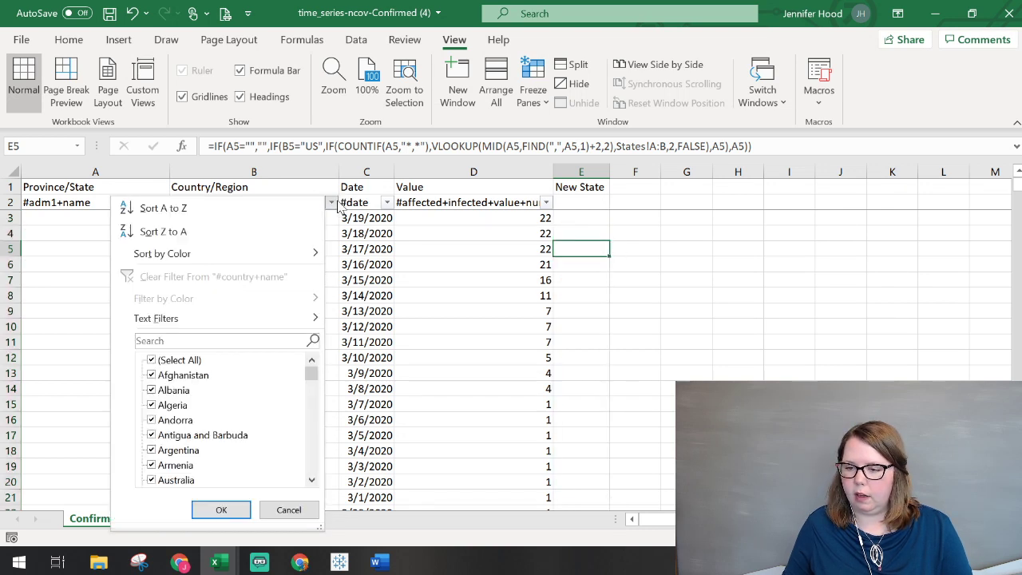
left_click(192, 361)
scroll(269, 418, "down", 20)
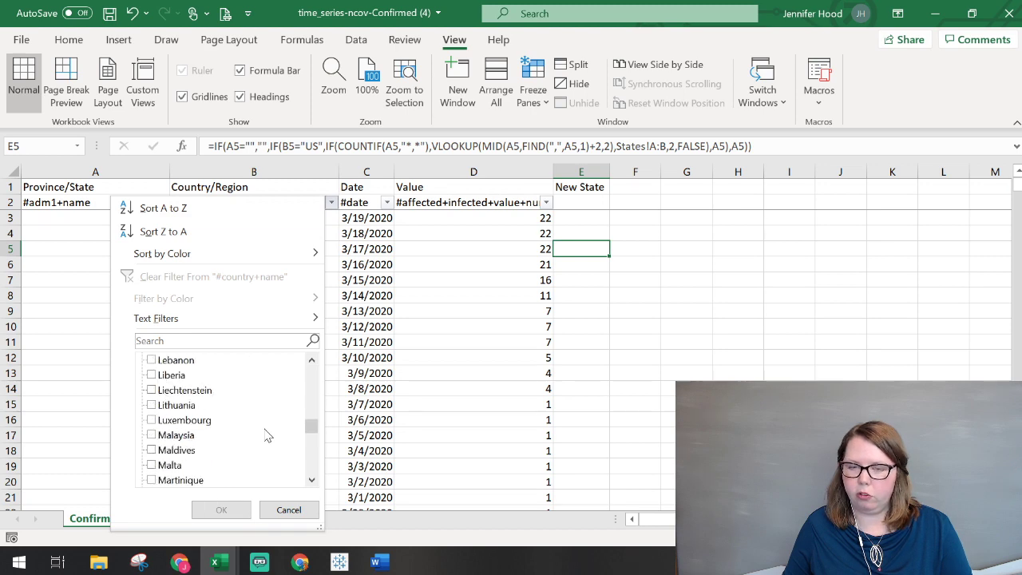
scroll(265, 437, "down", 5)
left_click(152, 405)
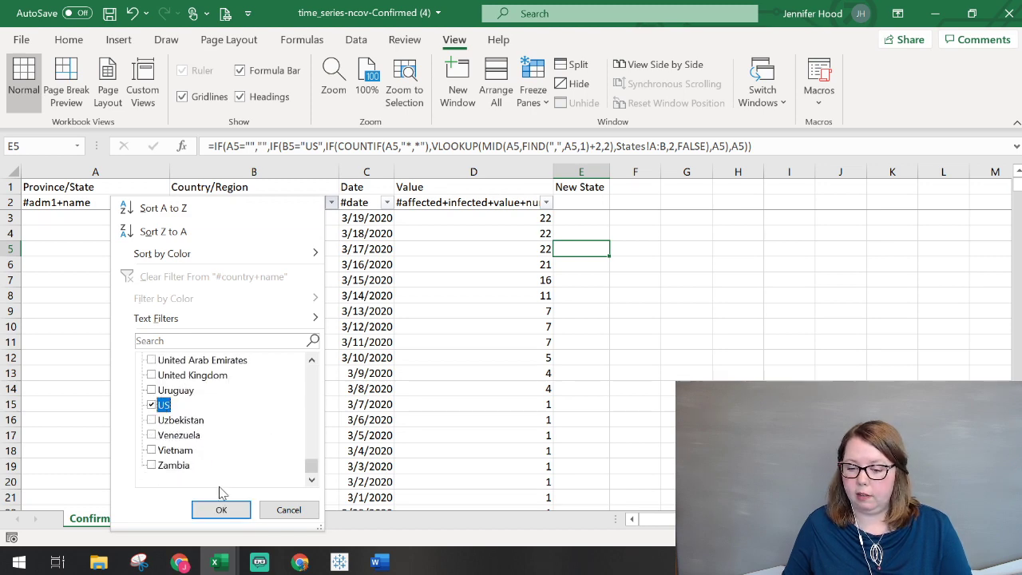
left_click(221, 510)
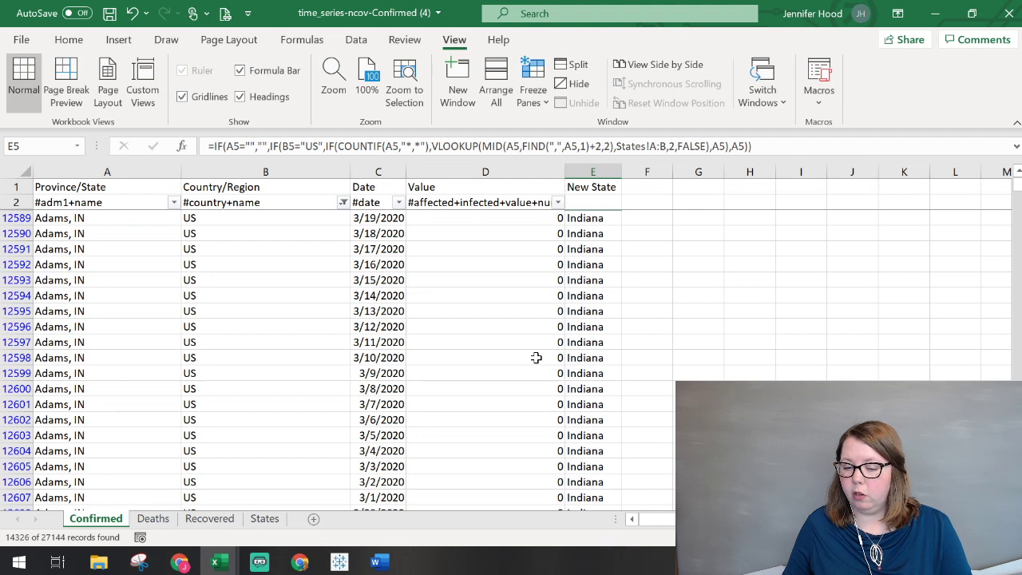
Compare New State with Province/State across the US rows, checking both county-with-abbreviation entries and full state names.
left_click(115, 218)
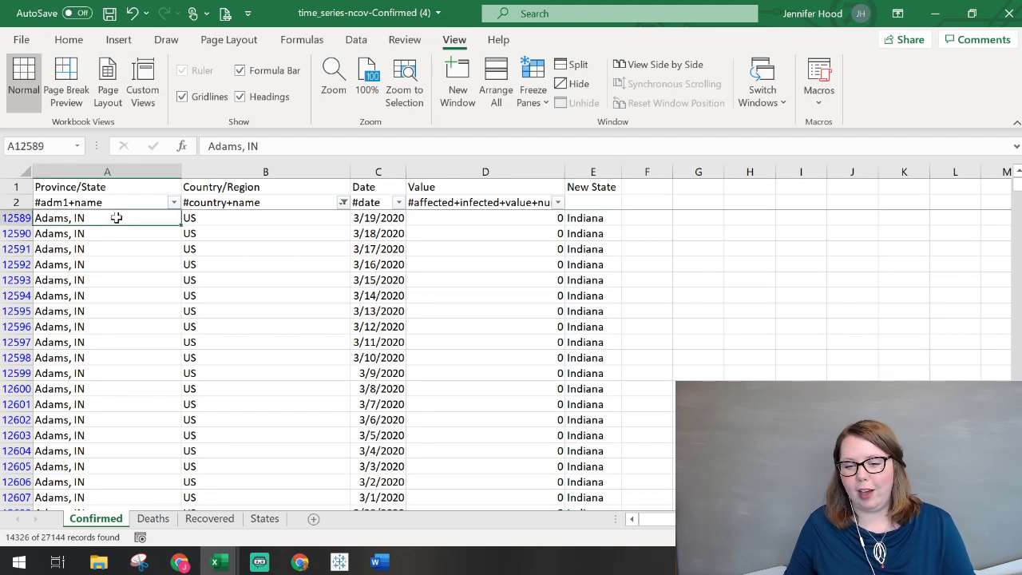
left_click_drag(589, 215, 595, 251)
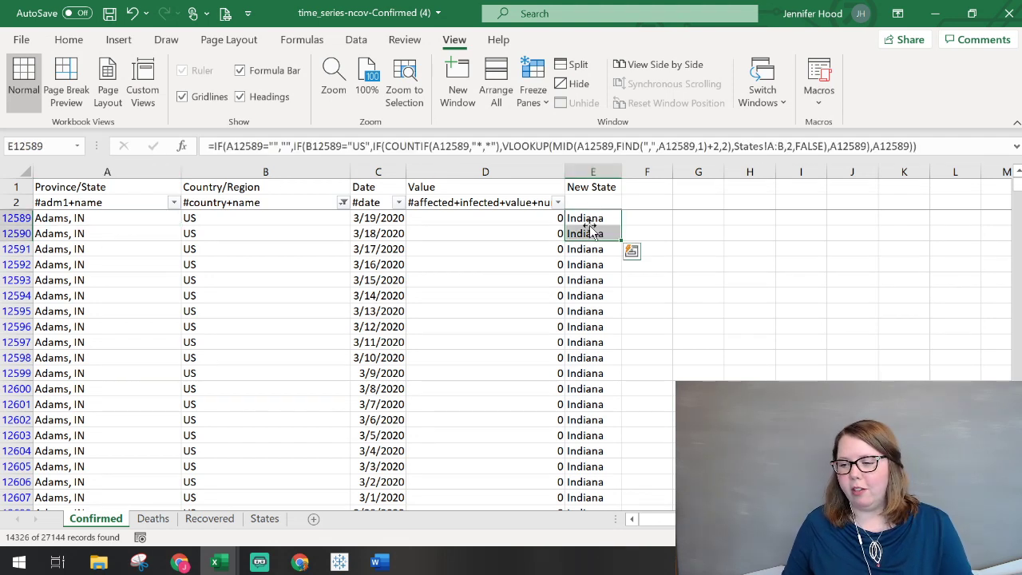
left_click(606, 293)
scroll(607, 293, "down", 17)
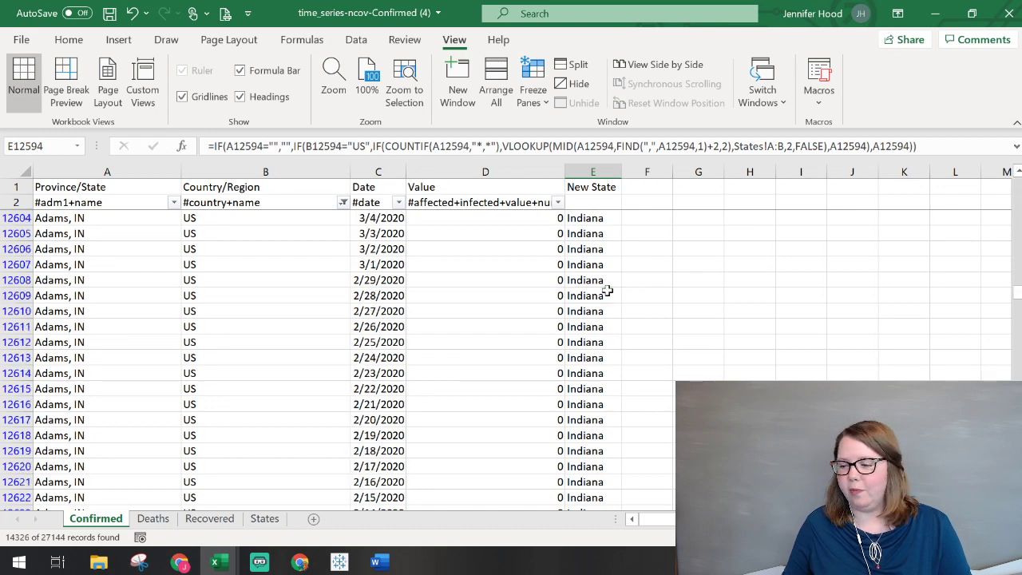
scroll(607, 293, "down", 20)
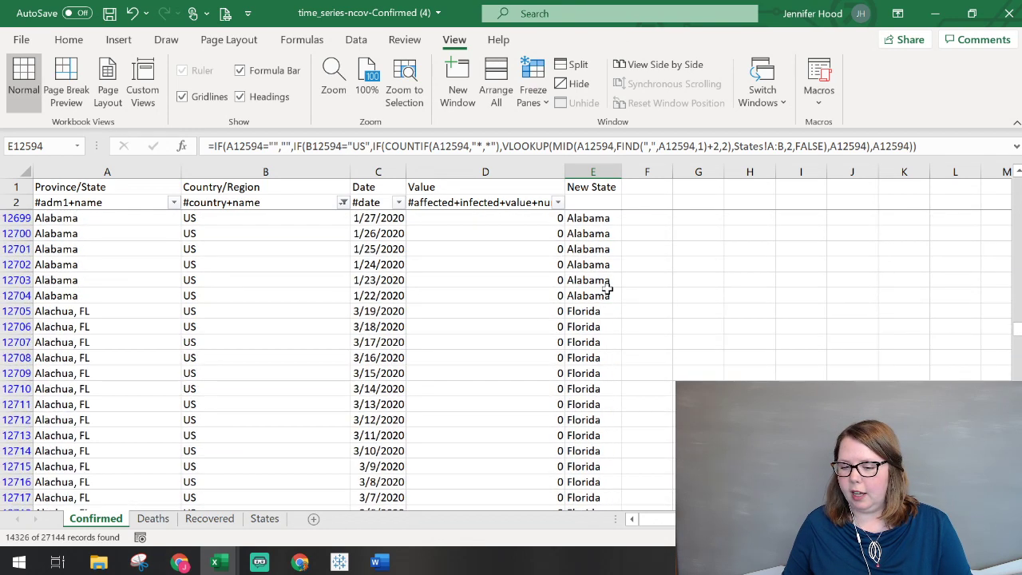
scroll(599, 270, "up", 3)
left_click(591, 250)
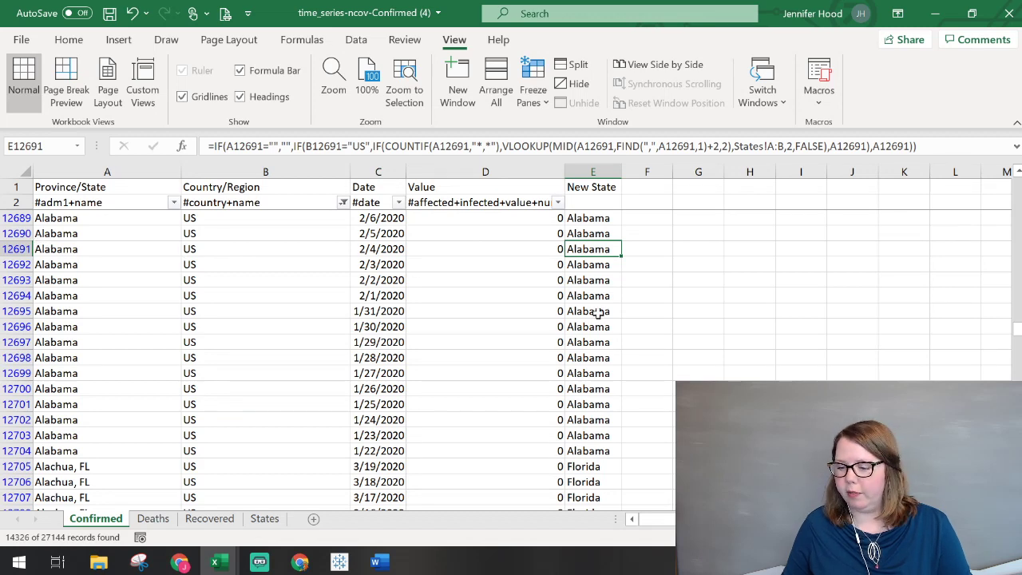
scroll(599, 314, "down", 3)
scroll(607, 335, "down", 2)
left_click(590, 354)
scroll(593, 354, "down", 16)
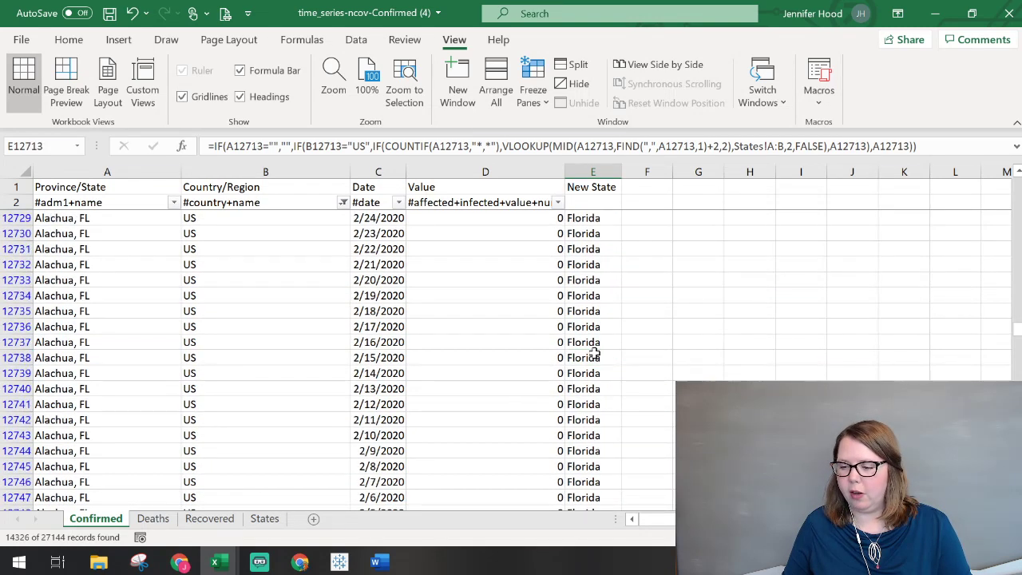
scroll(594, 352, "down", 5)
left_click(595, 342)
scroll(598, 342, "down", 12)
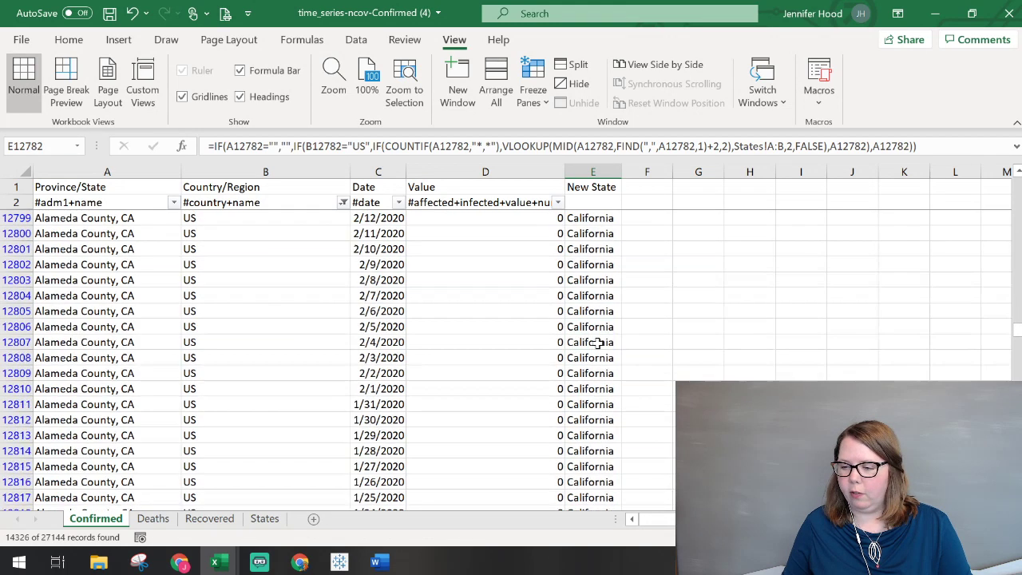
scroll(598, 342, "up", 10)
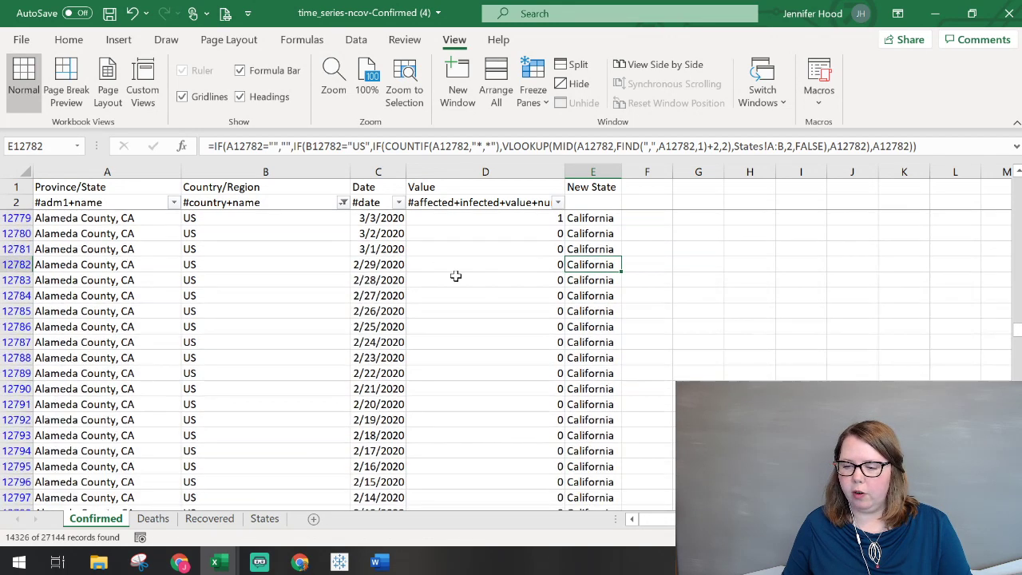
Switch the Country/Region filter to Australia only and check the New State entries against Province/State.
left_click(342, 202)
left_click(202, 361)
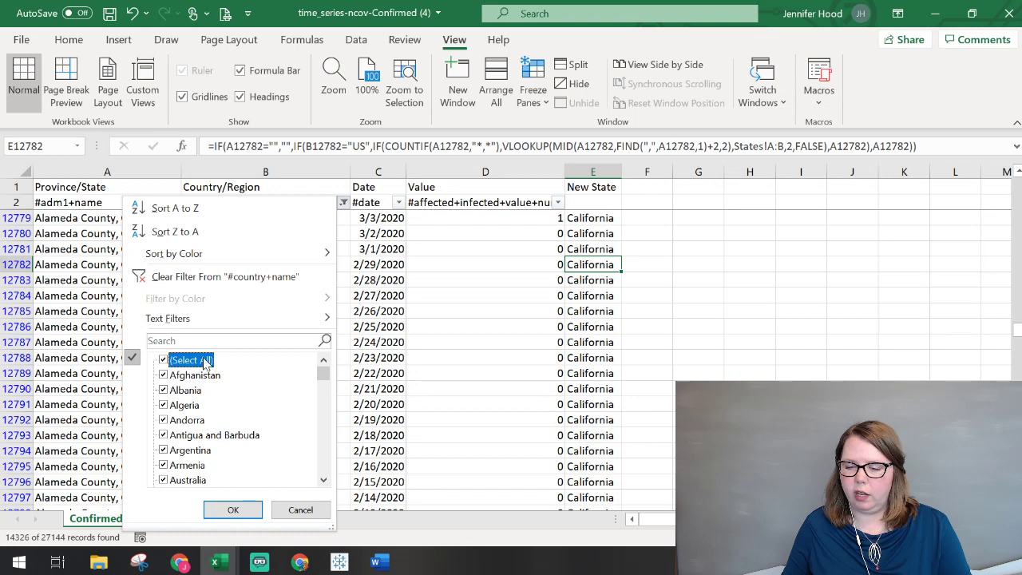
left_click(189, 481)
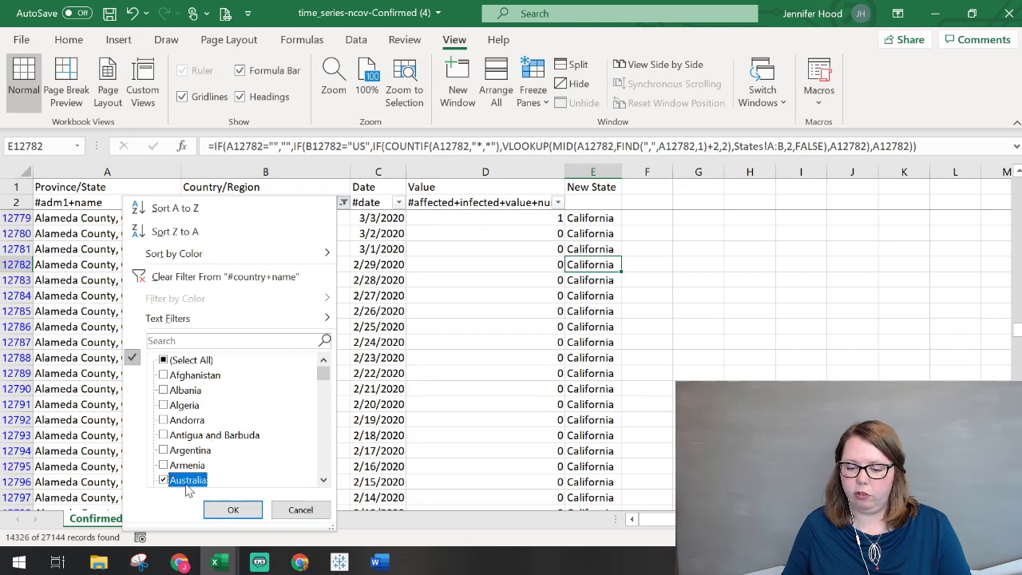
left_click(233, 509)
left_click(111, 239)
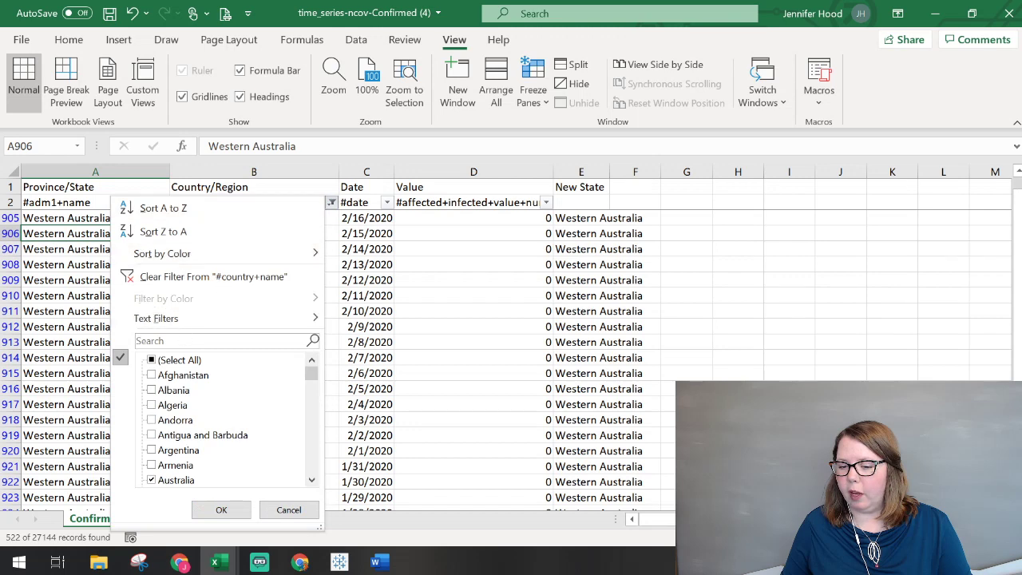
Reselect all countries in the Country/Region filter so every row of the Confirmed sheet is included.
left_click(178, 360)
left_click(240, 513)
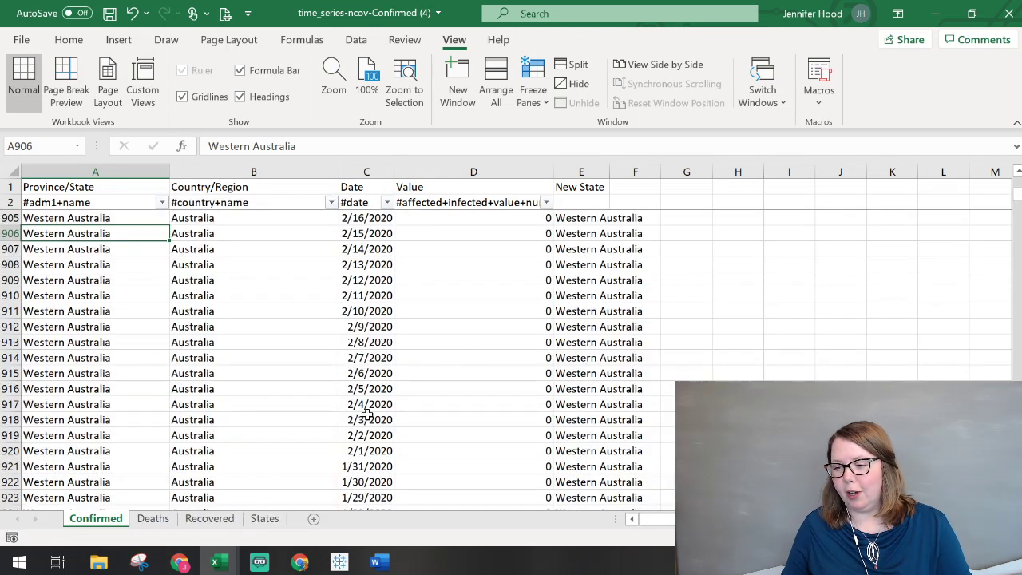
scroll(468, 346, "up", 20)
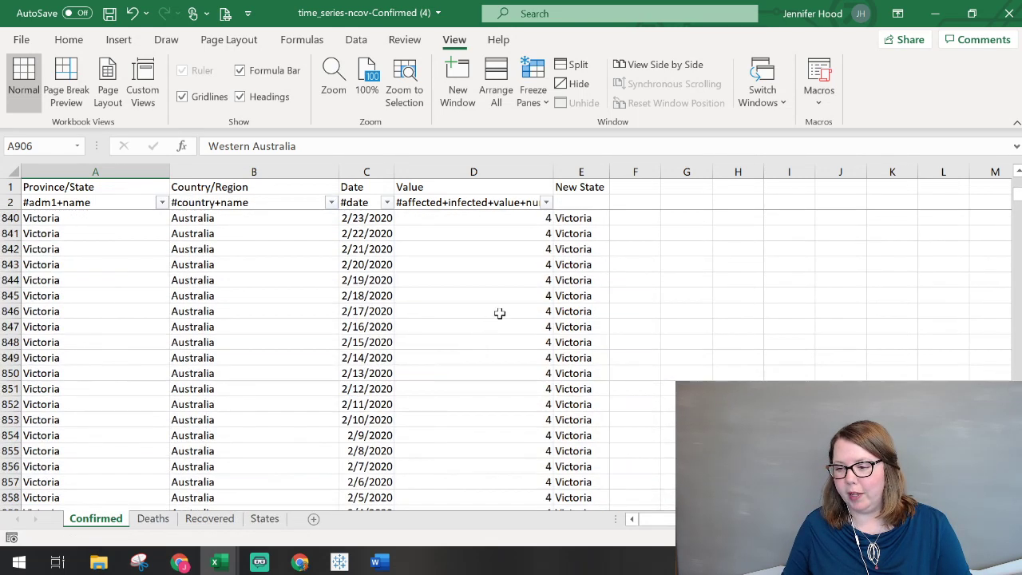
Review the nested IF formula in New State cell E841 of a Victoria row, leaving it as is.
left_click(599, 237)
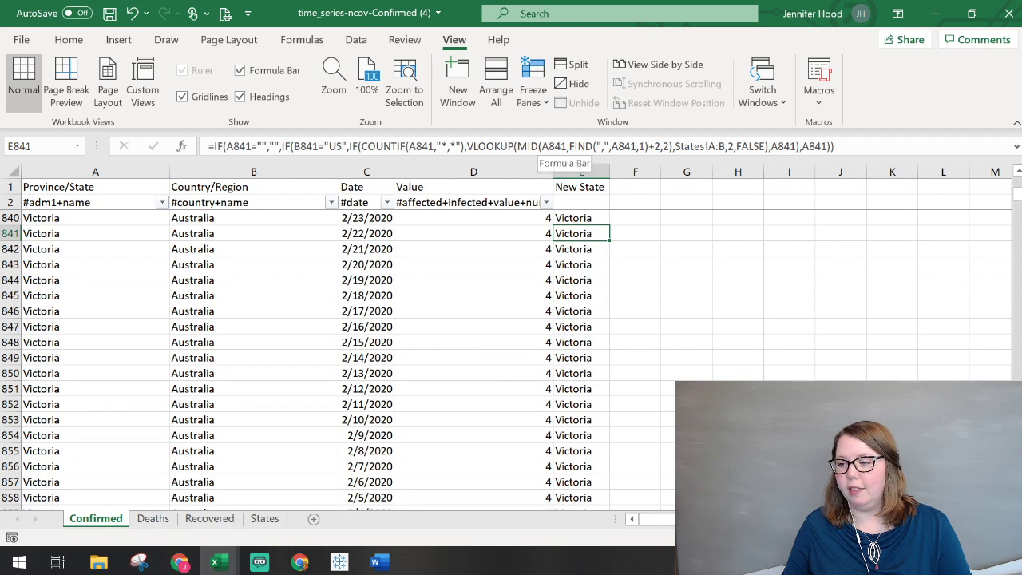
key("F2")
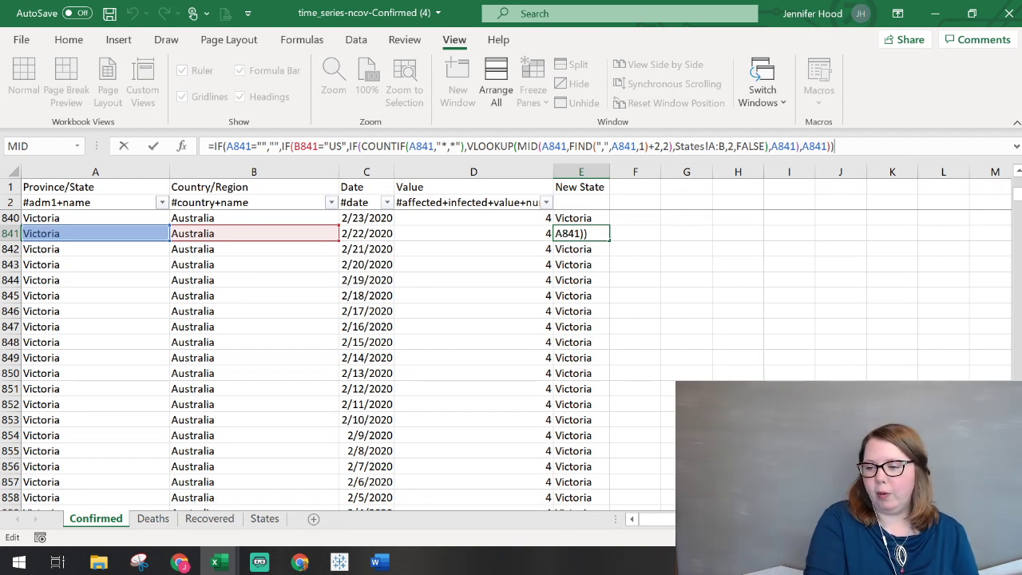
key("Return")
key("Up")
key("Up")
key("Up")
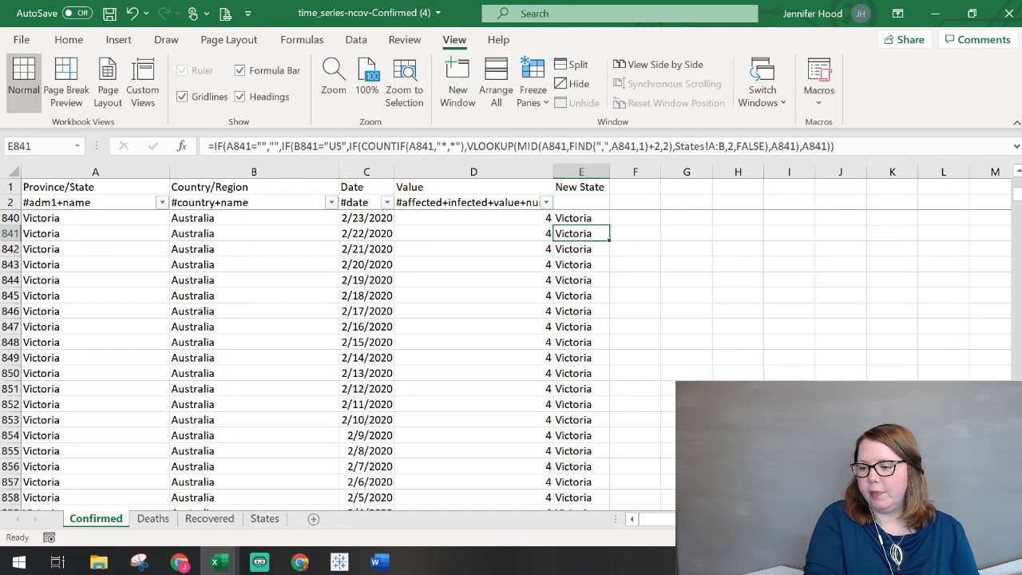
Return to the top of the Confirmed sheet and copy the entire New State column E.
key("ctrl+Up")
key("Up")
key("Up")
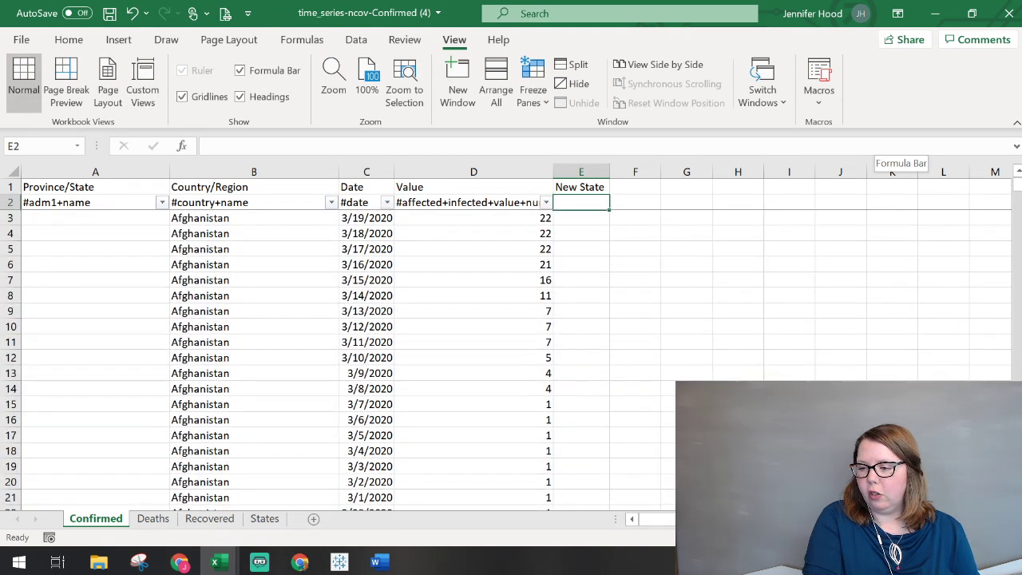
key("Down")
key("Up")
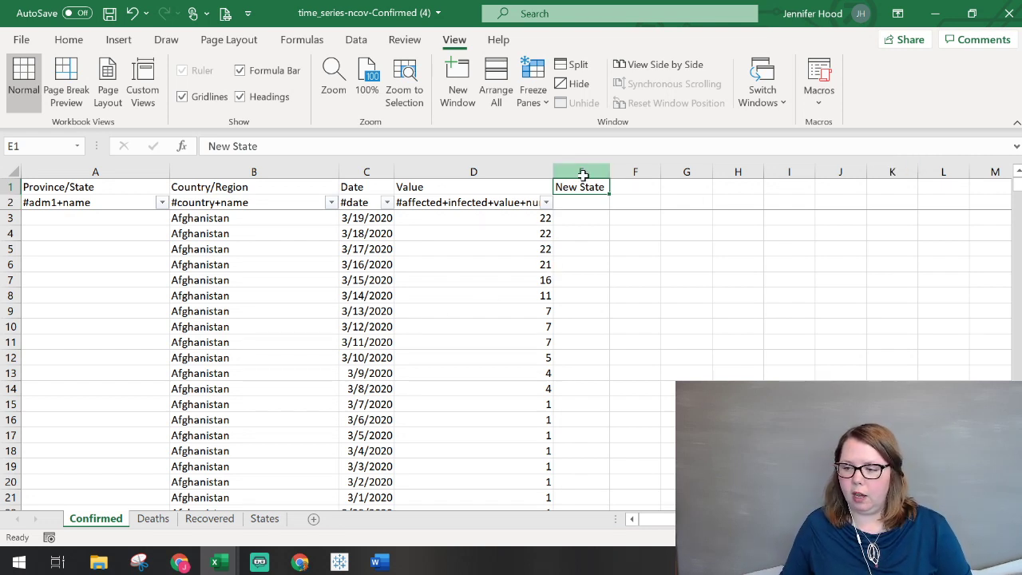
left_click(582, 172)
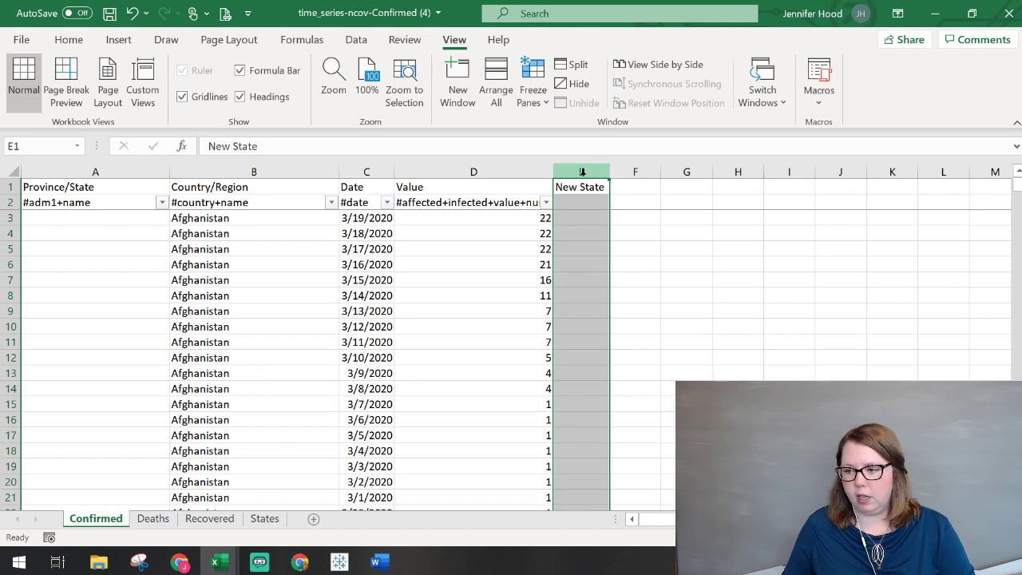
key("ctrl+c")
Paste the copied New State column at E1 of the Deaths sheet and spot-check US rows further down.
left_click(151, 518)
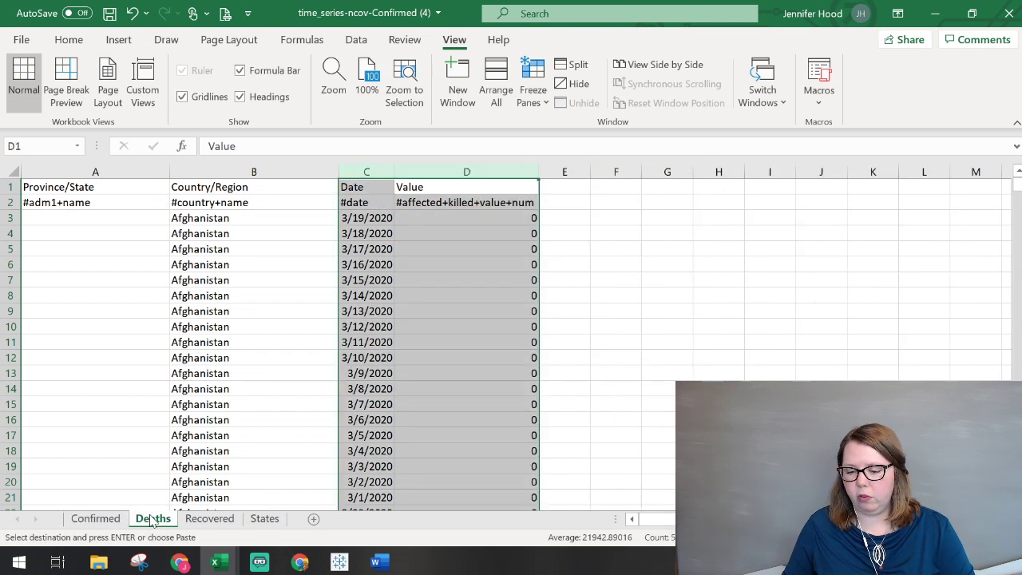
left_click(551, 190)
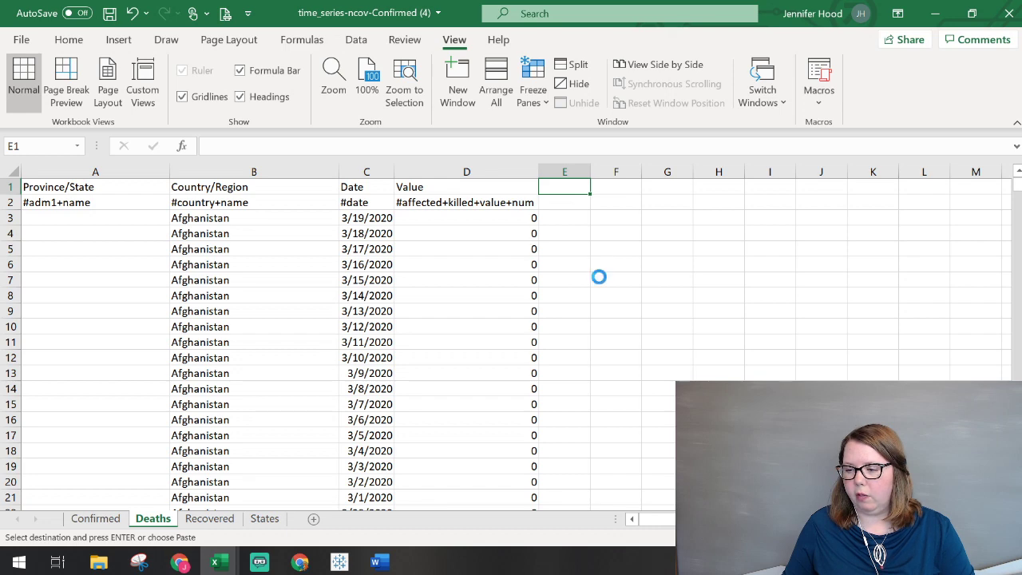
key("ctrl+v")
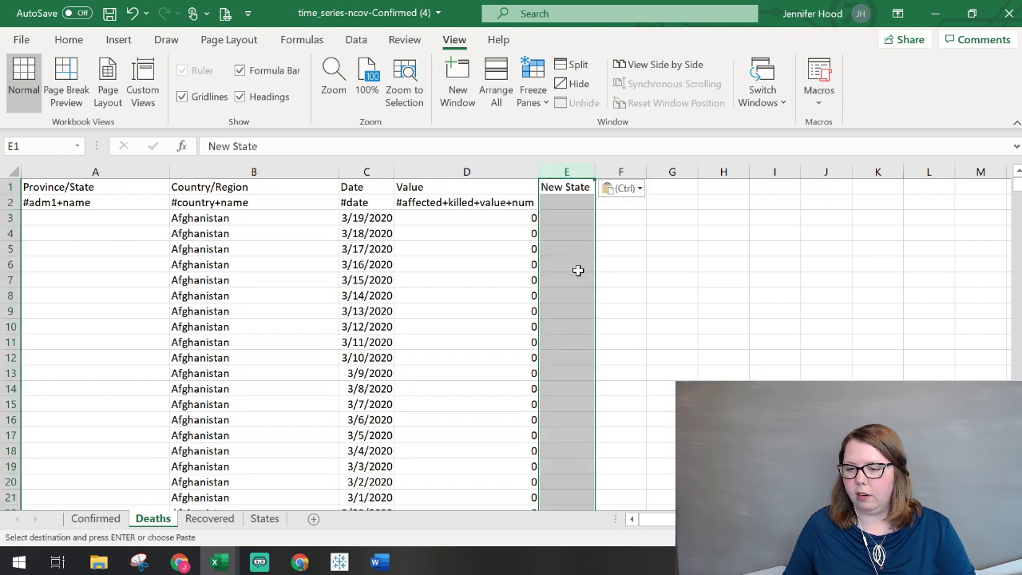
scroll(578, 270, "down", 20)
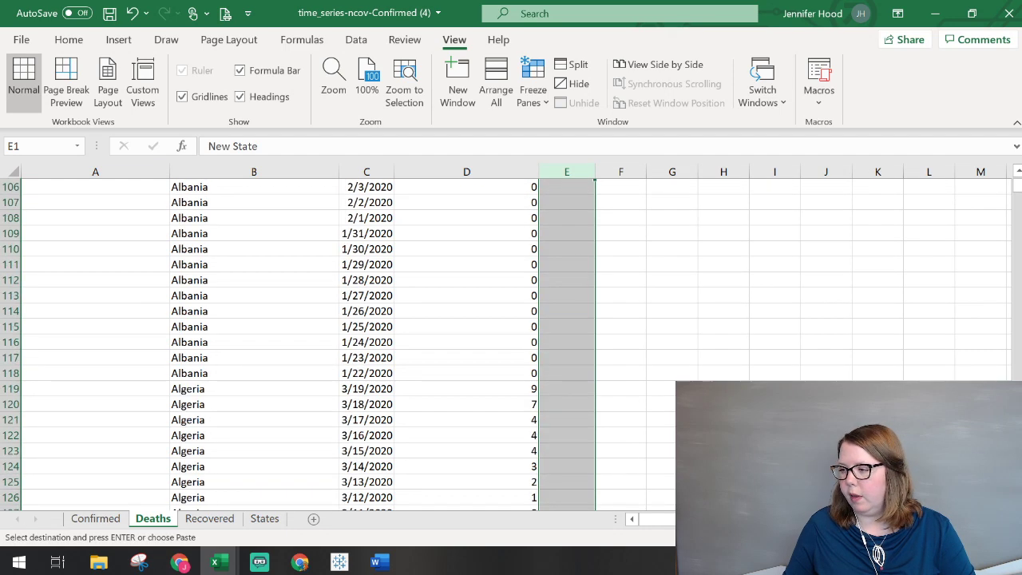
left_click_drag(1019, 191, 1019, 199)
left_click_drag(573, 279, 590, 358)
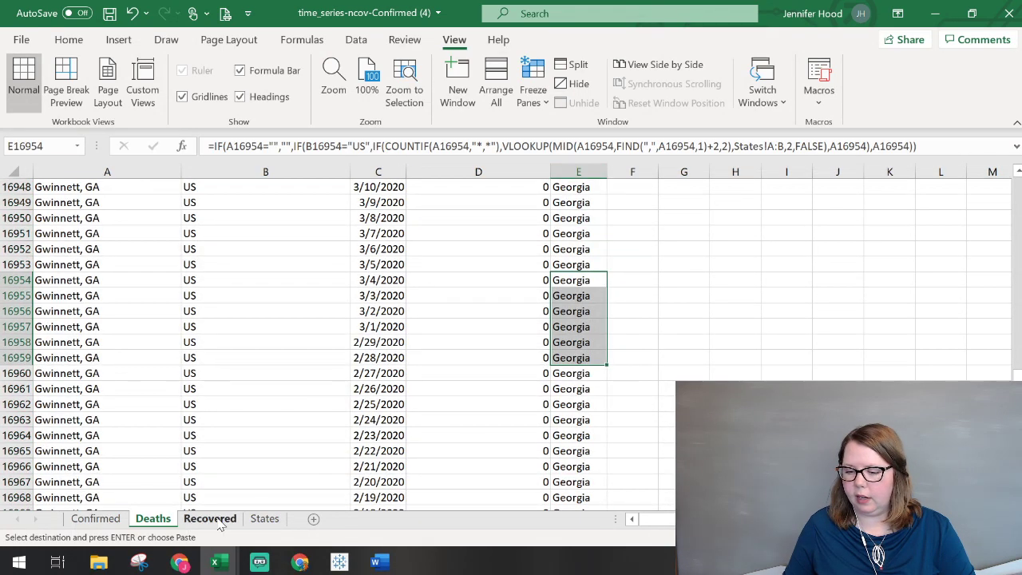
Paste the New State column at E1 of the Recovered sheet and spot-check US rows further down.
left_click(225, 523)
left_click(595, 187)
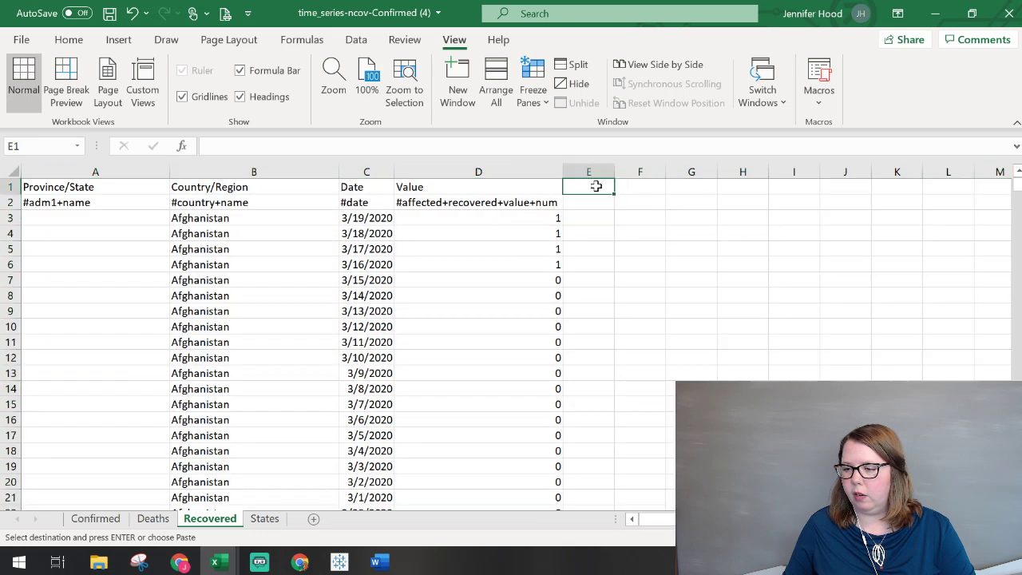
key("ctrl+v")
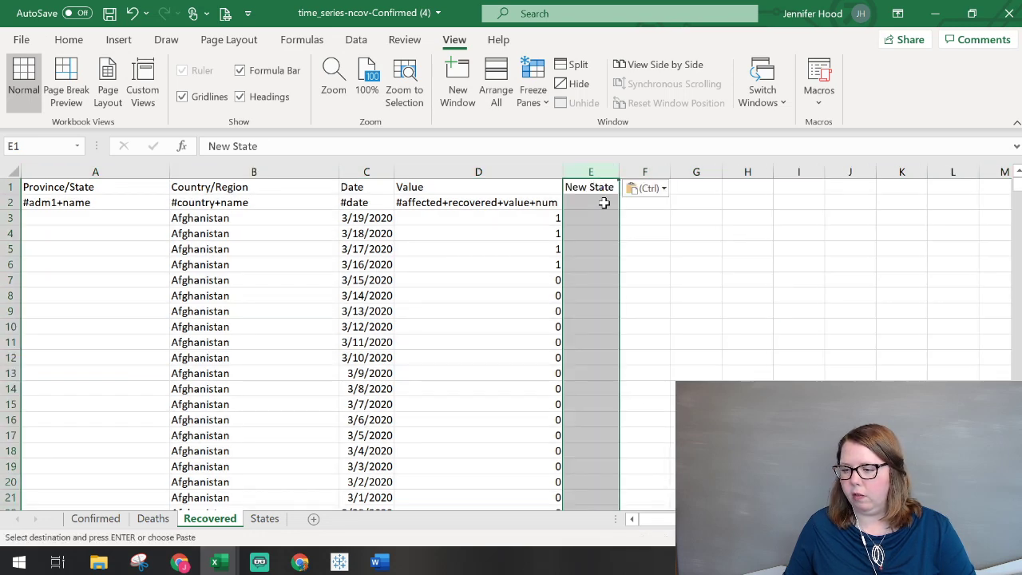
left_click_drag(1017, 185, 981, 366)
left_click(581, 250)
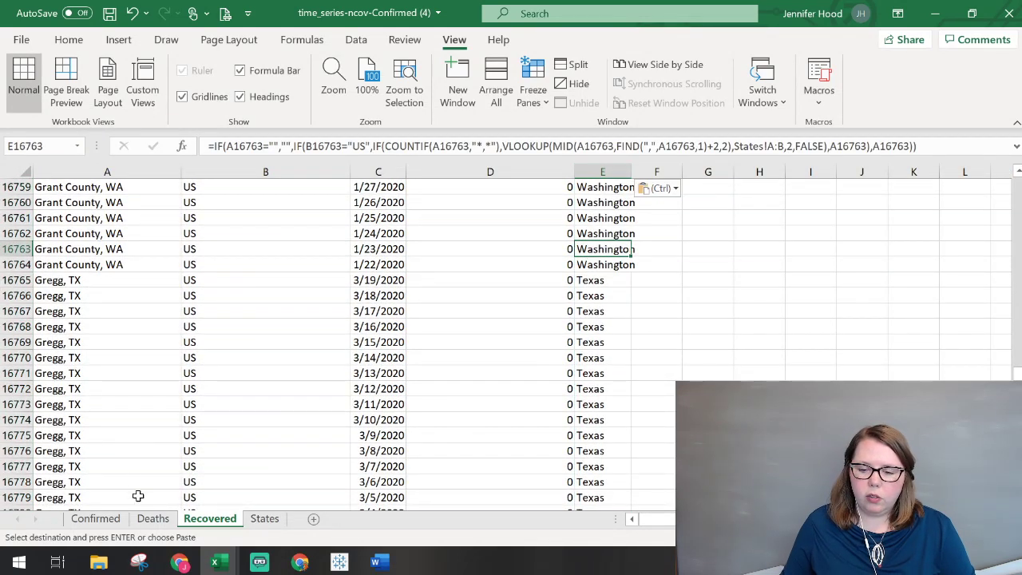
Switch back to the Confirmed sheet and check the New State formula in cell E7.
left_click(85, 520)
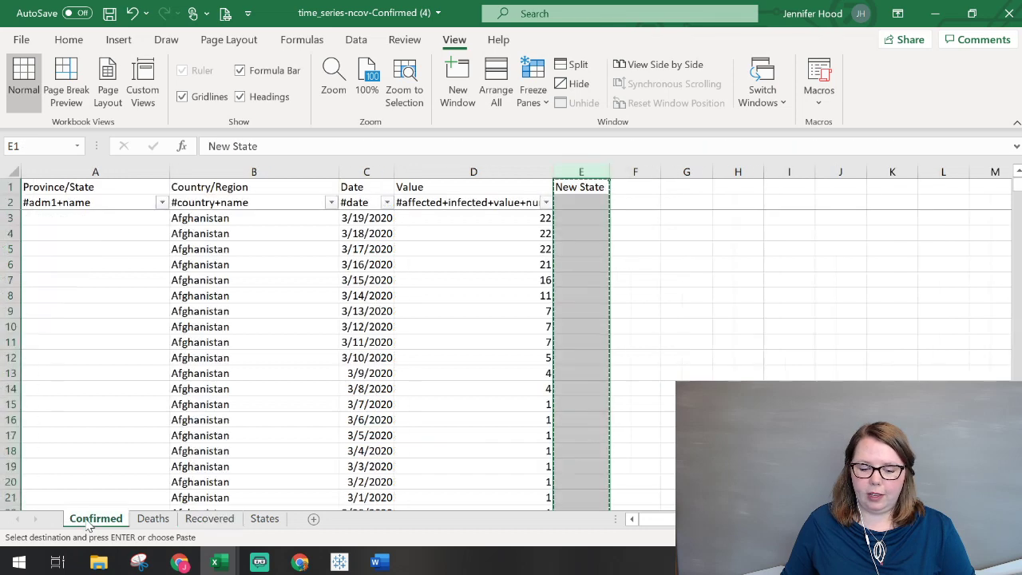
left_click(596, 280)
left_click(596, 279)
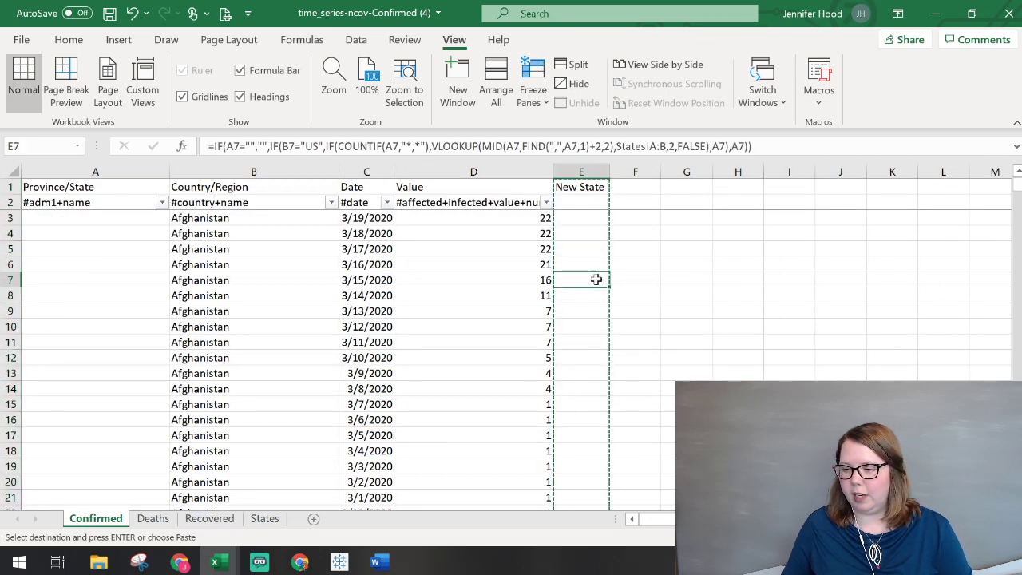
left_click(631, 198)
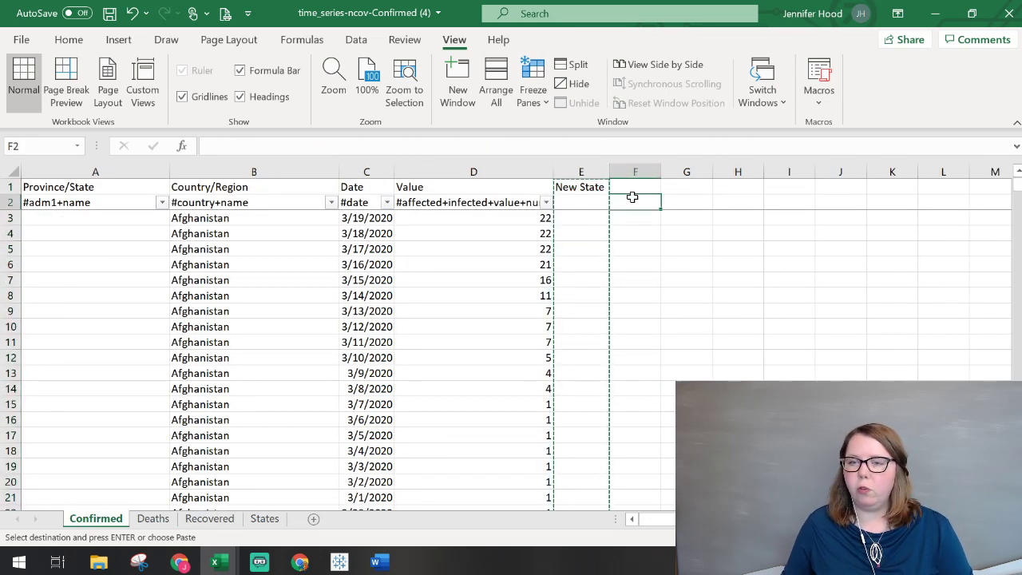
left_click(69, 40)
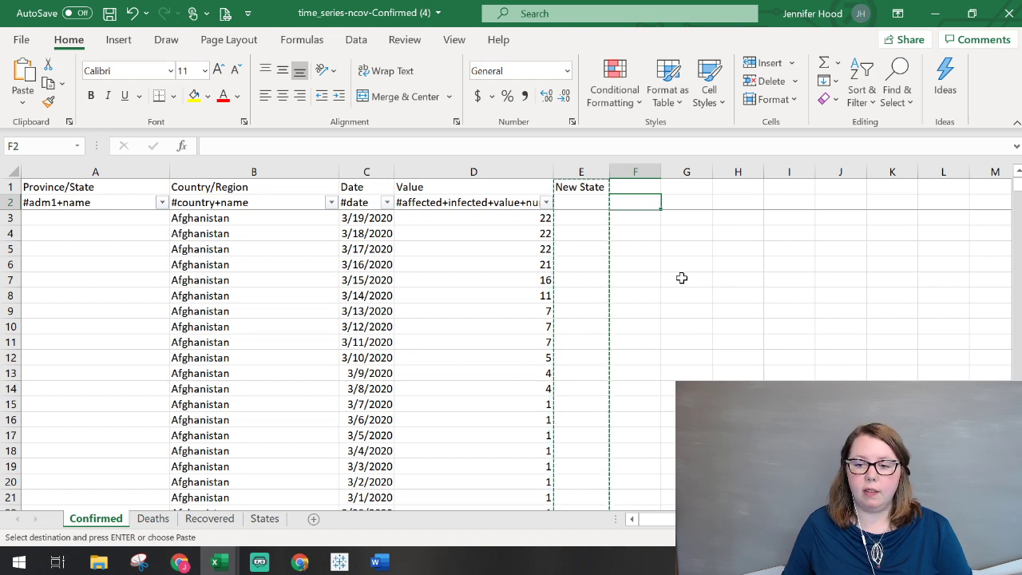
left_click(108, 188)
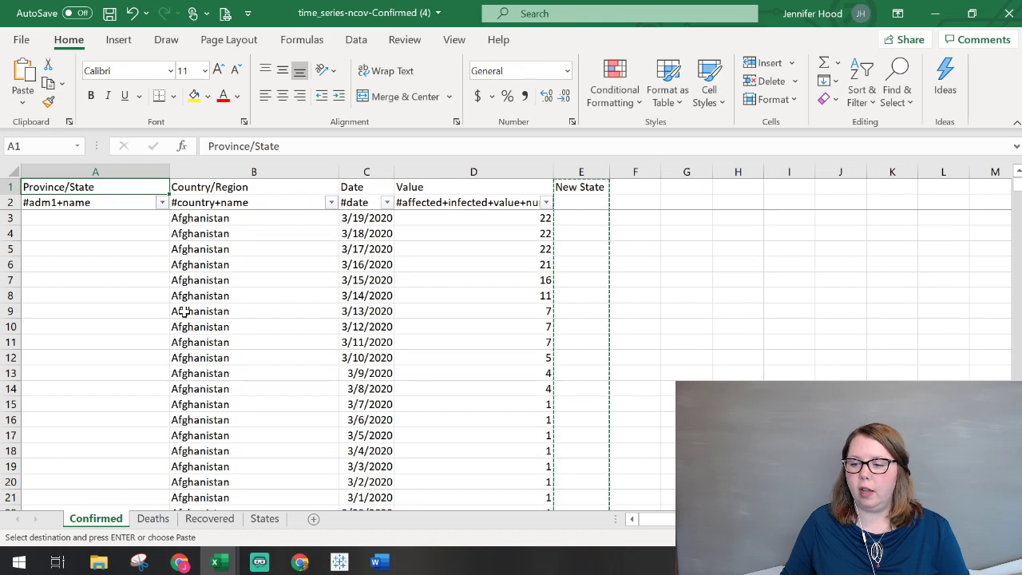
left_click(118, 39)
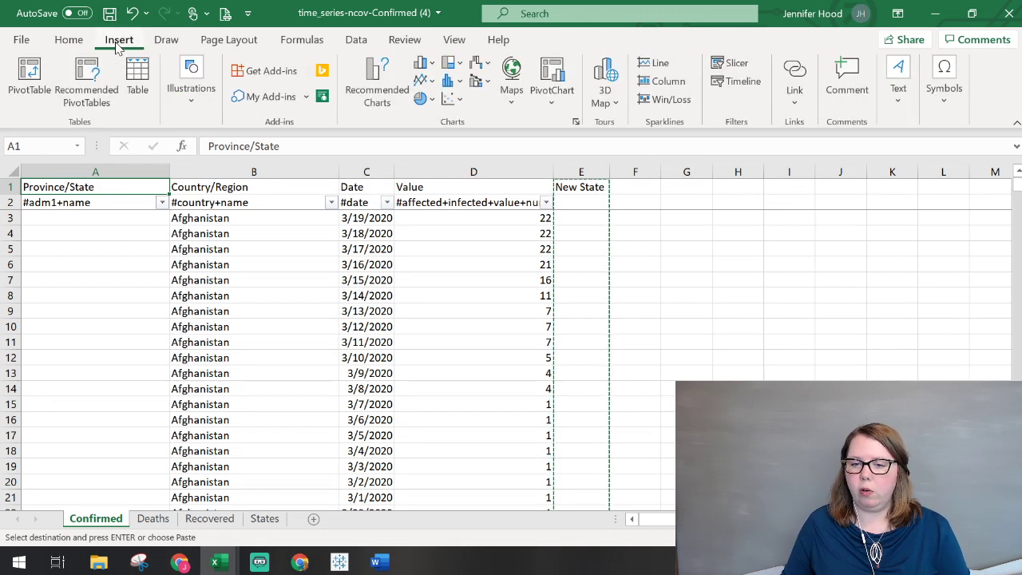
left_click(28, 74)
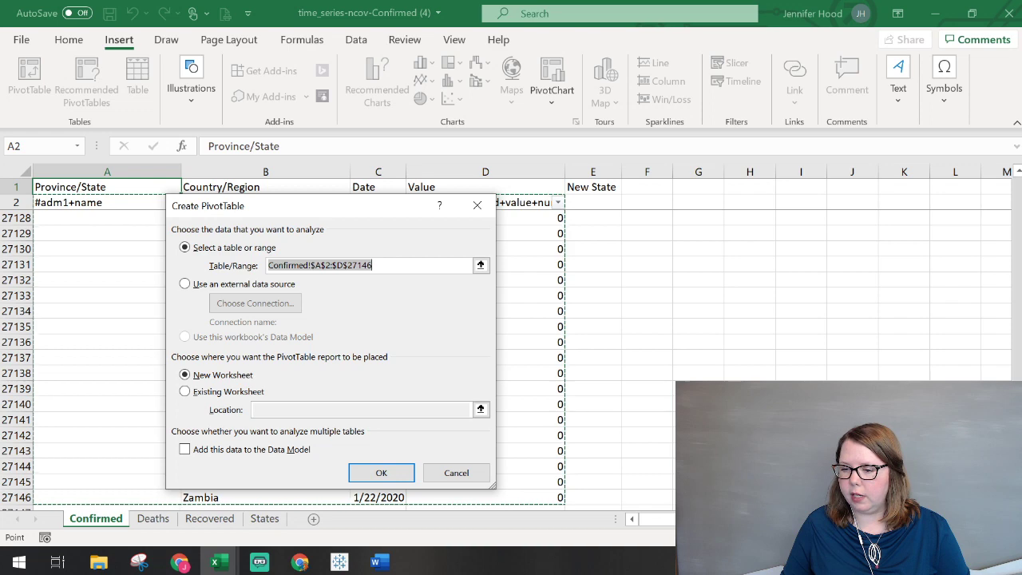
left_click(346, 266)
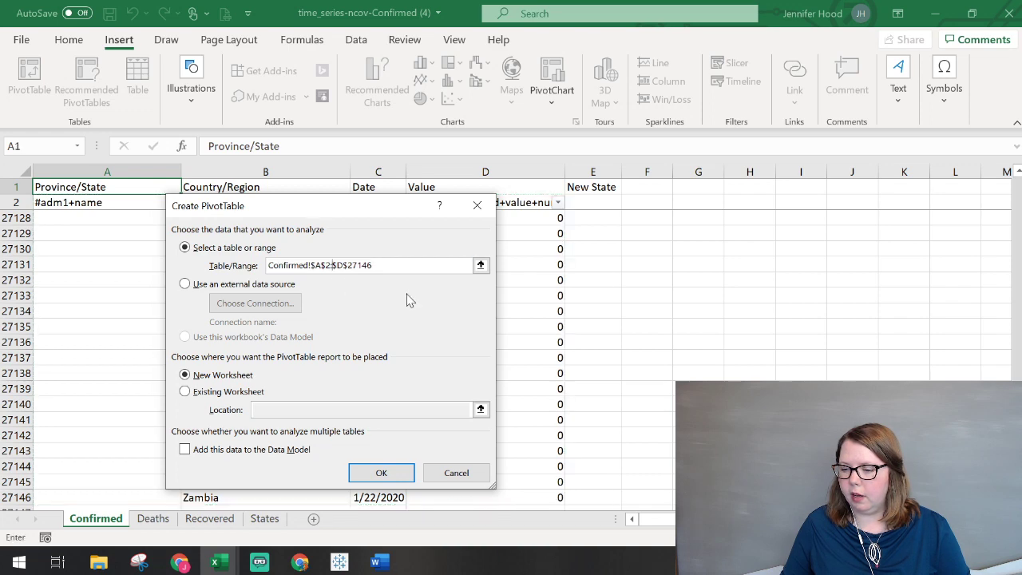
left_click(457, 472)
left_click(276, 298)
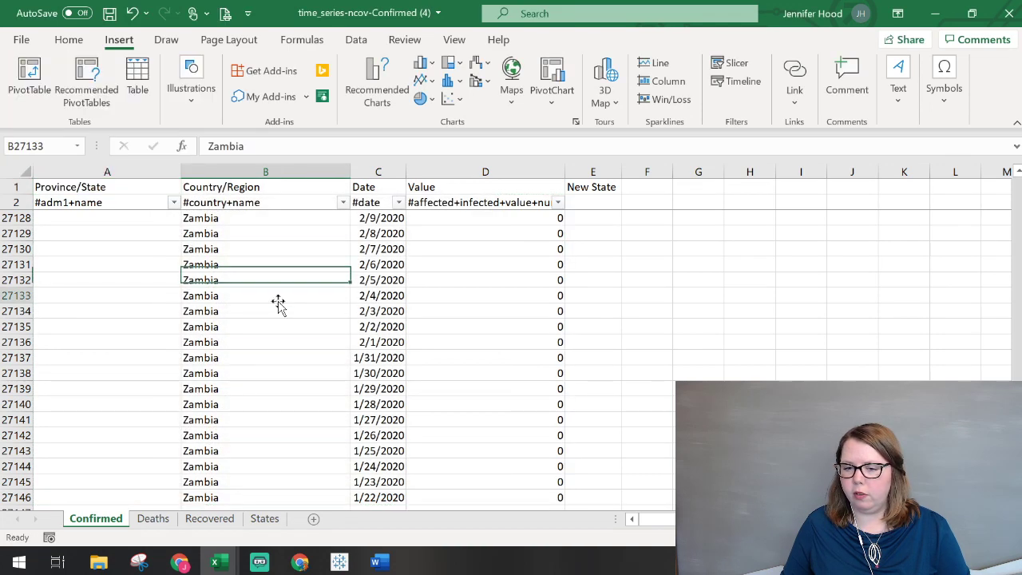
Delete row 2 with the #adm1+name tags from the Confirmed sheet.
right_click(13, 202)
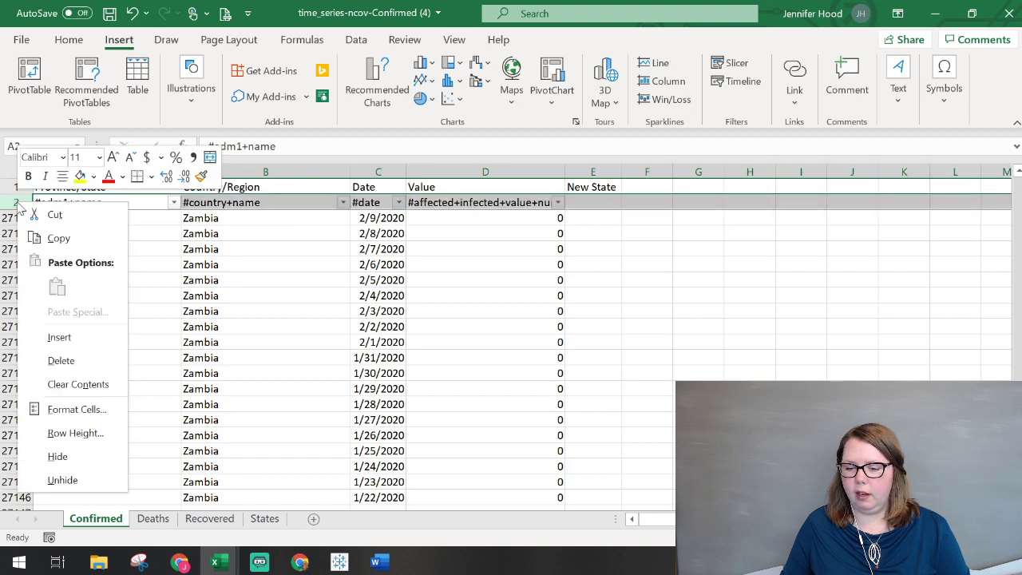
key("Escape")
left_click(232, 187)
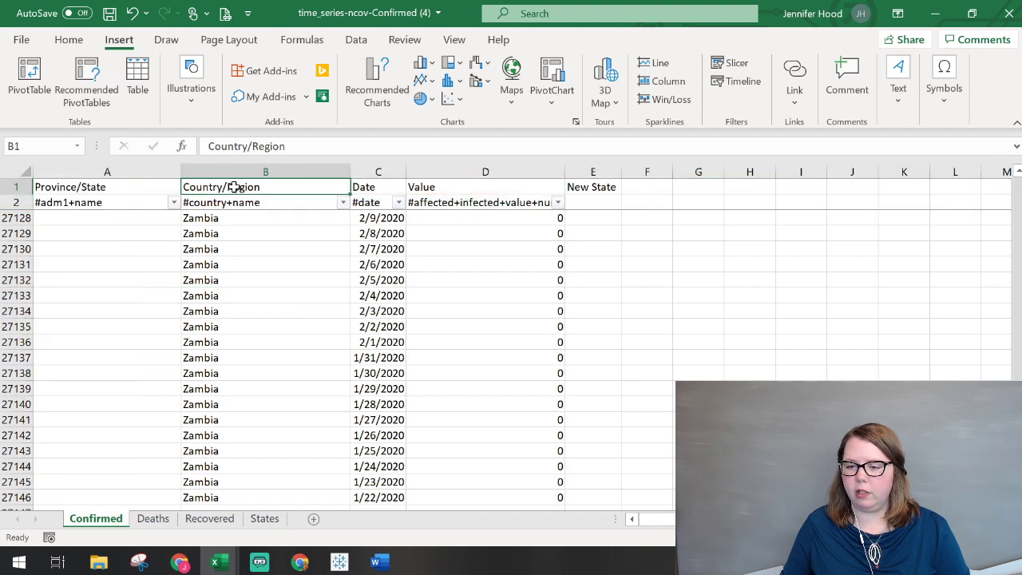
left_click(13, 202)
right_click(14, 202)
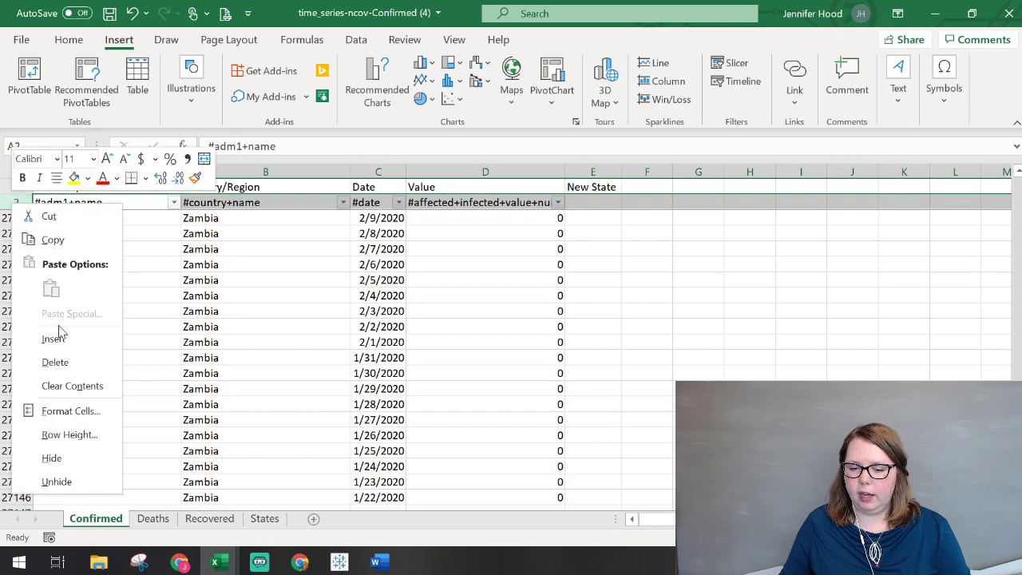
left_click(74, 362)
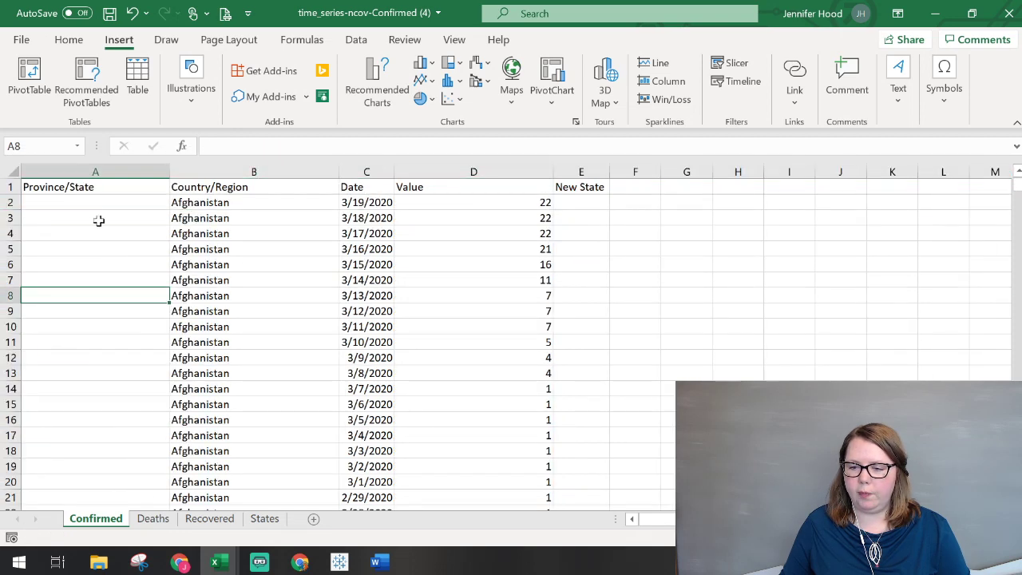
Create a PivotTable on a new worksheet from the range Confirmed!$A$1:$E$27145.
left_click(88, 186)
left_click(28, 80)
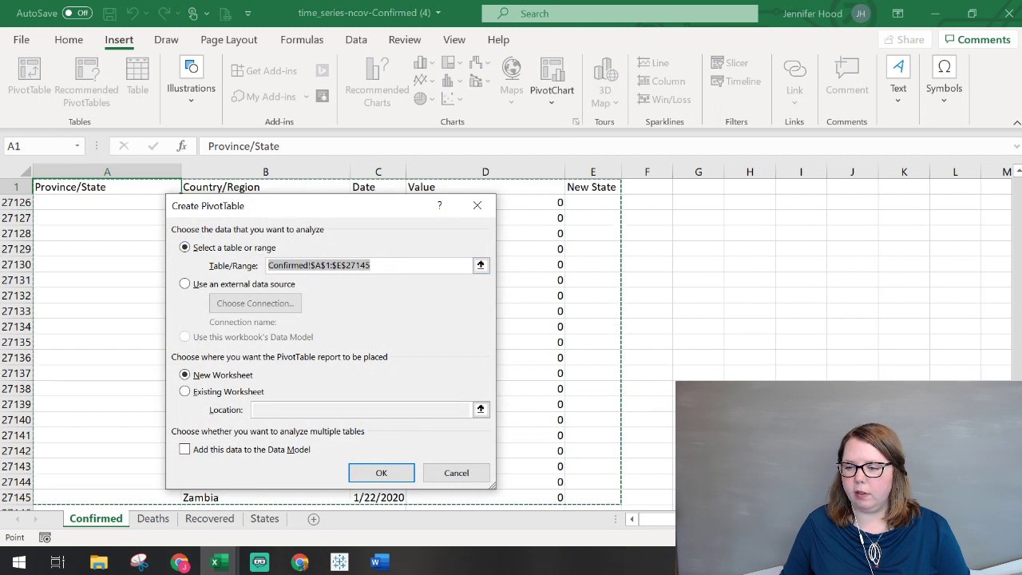
left_click(382, 473)
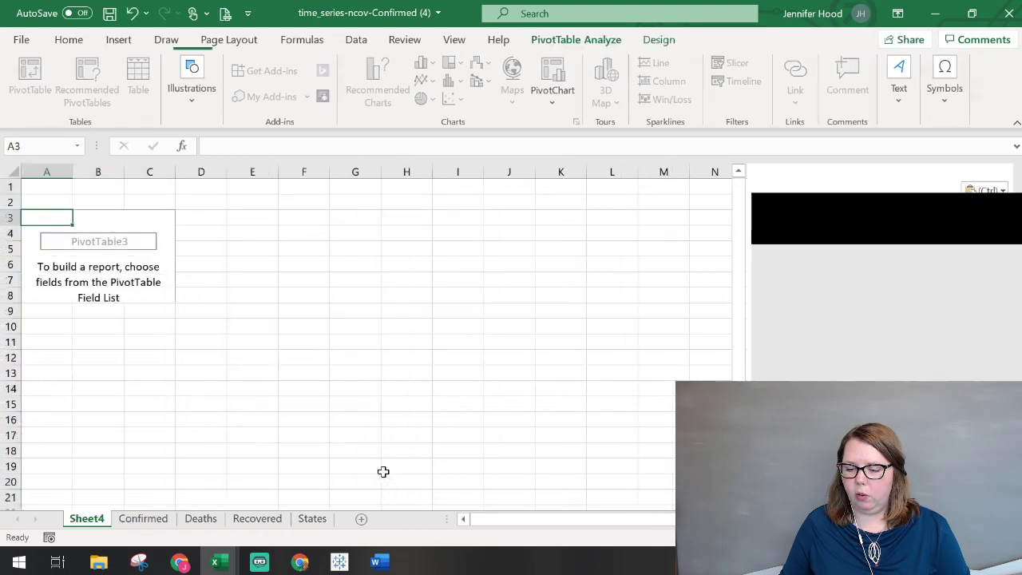
Move the new pivot sheet directly after Confirmed and rename it "Confirmed Pivot".
left_click_drag(95, 526, 147, 523)
double_click(149, 519)
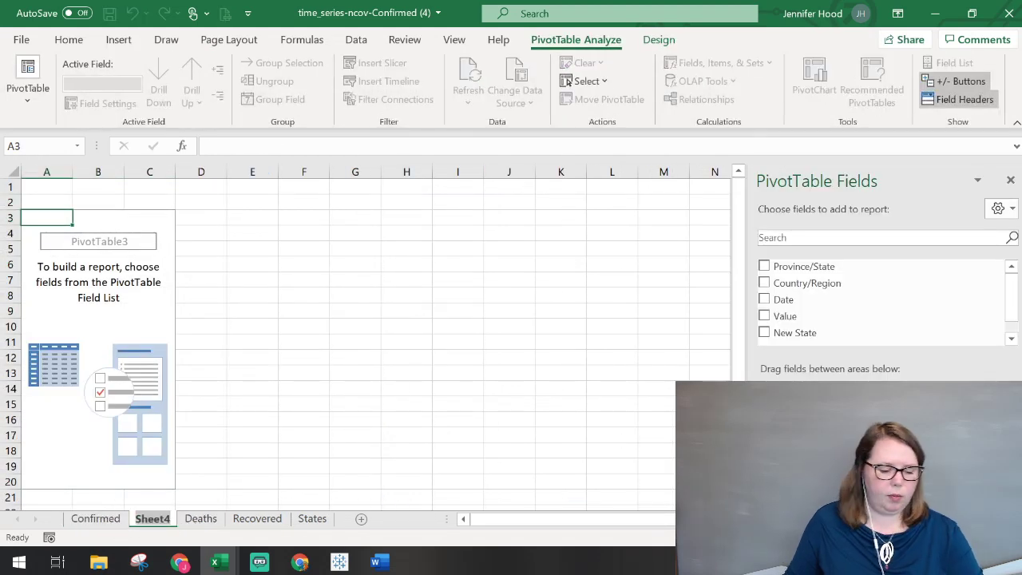
type("Confirmed")
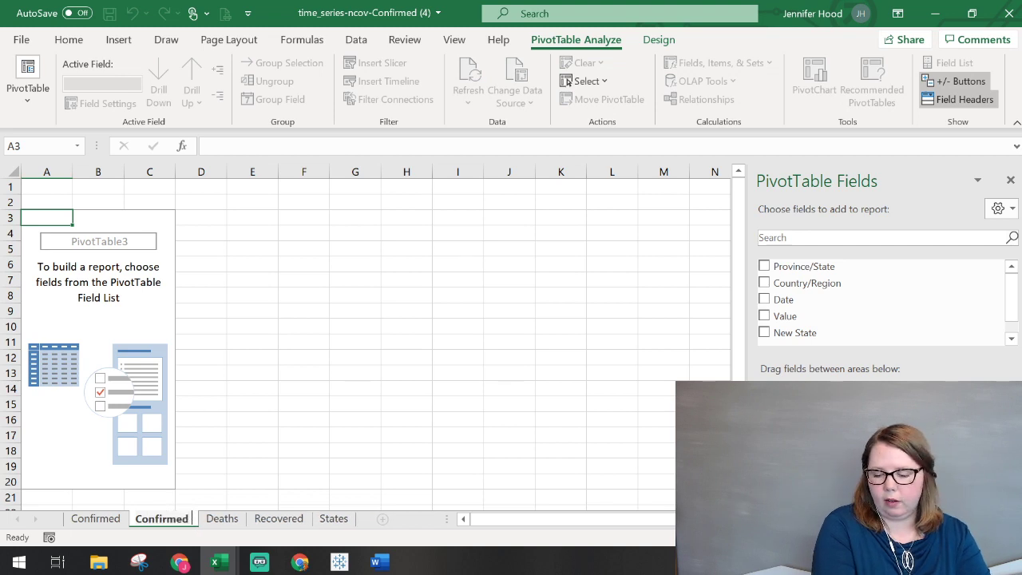
type(" Pivot")
key("Return")
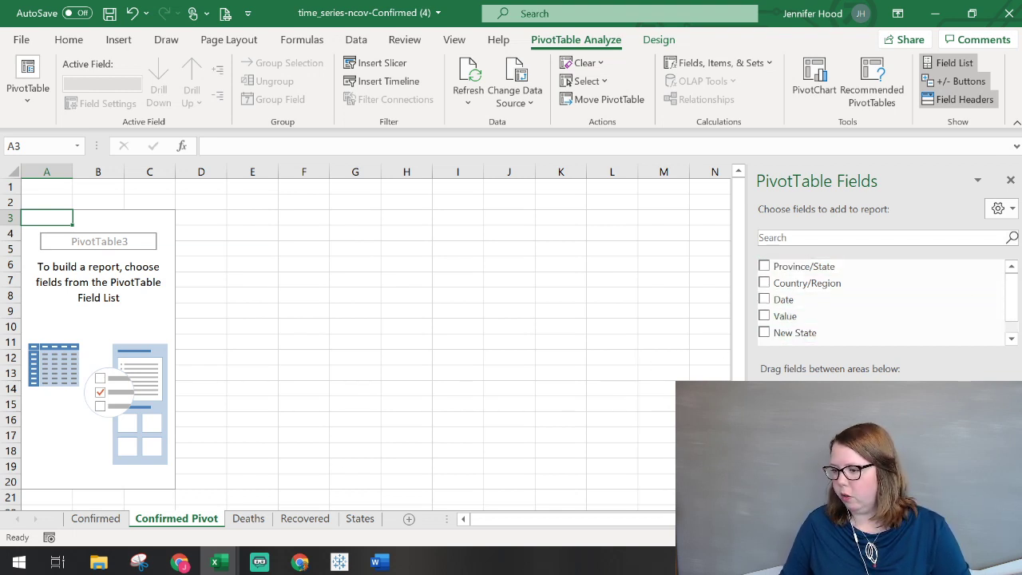
Add Country/Region as the PivotTable's report filter and restrict it to US.
left_click_drag(820, 284, 836, 376)
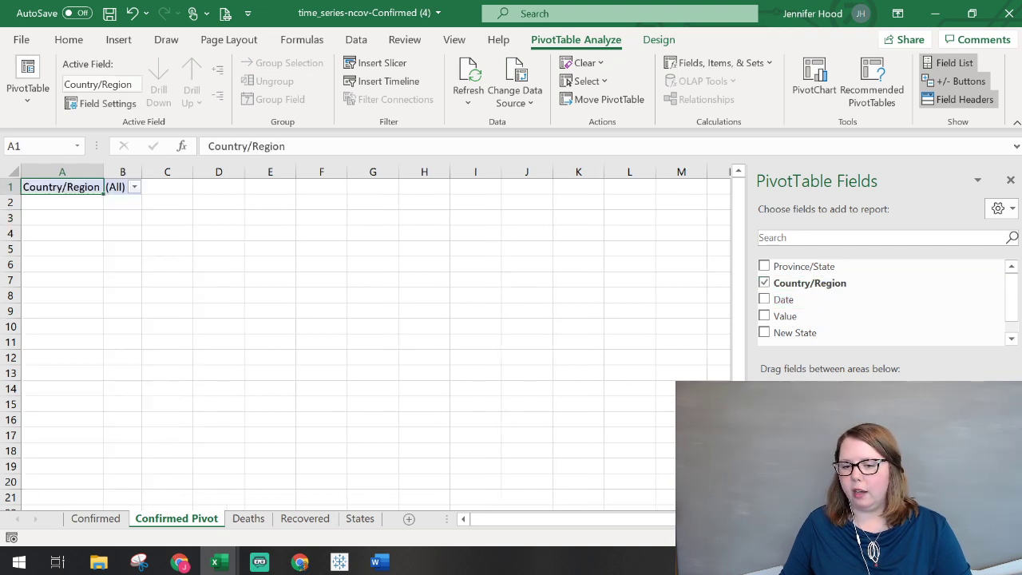
left_click(134, 187)
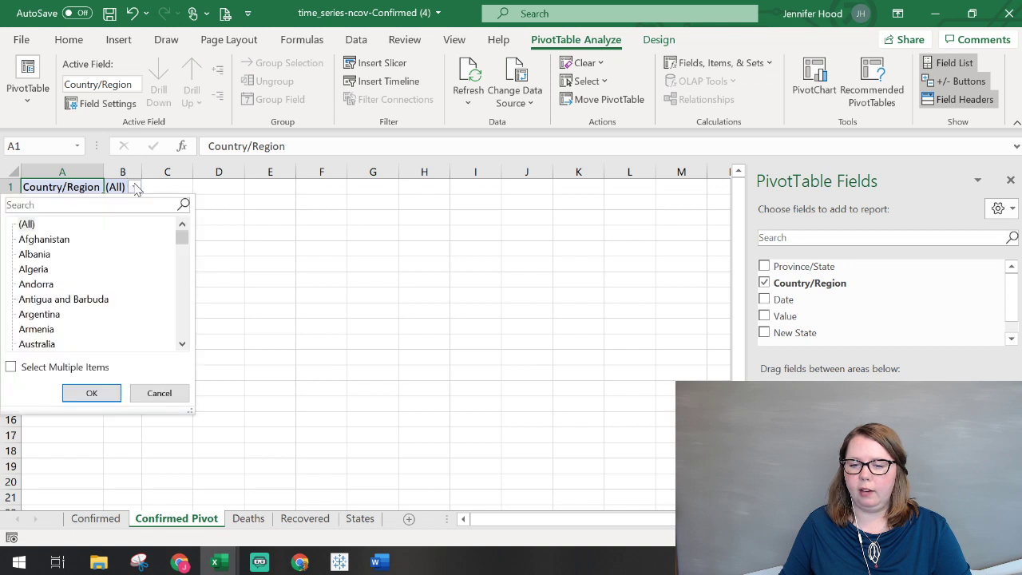
left_click_drag(185, 242, 184, 352)
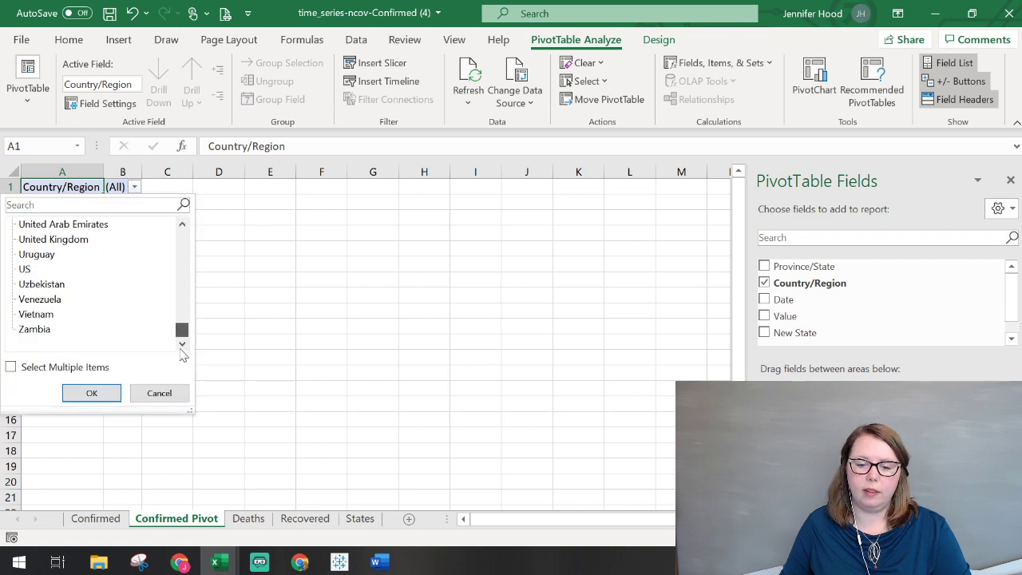
left_click(23, 269)
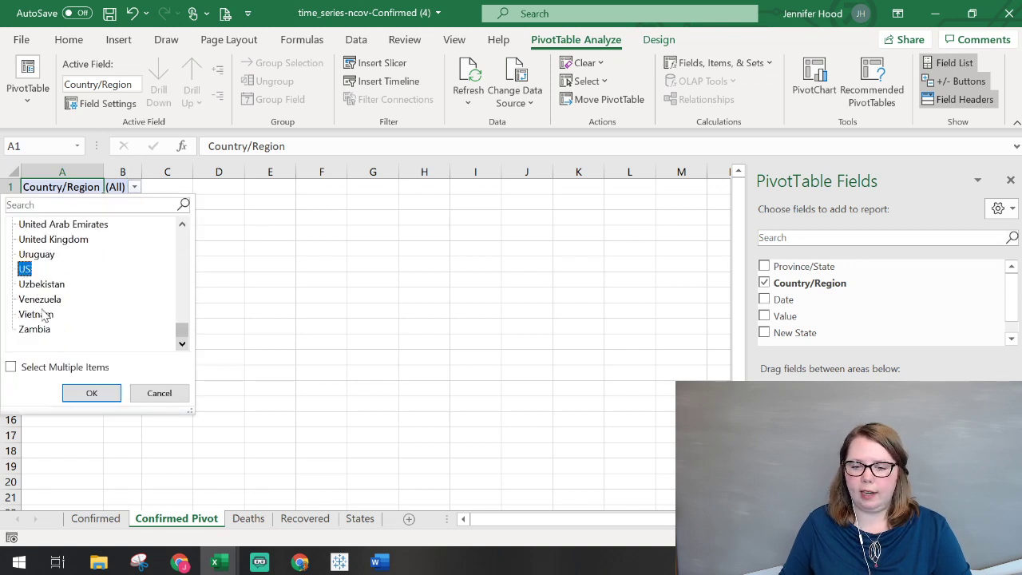
left_click(92, 392)
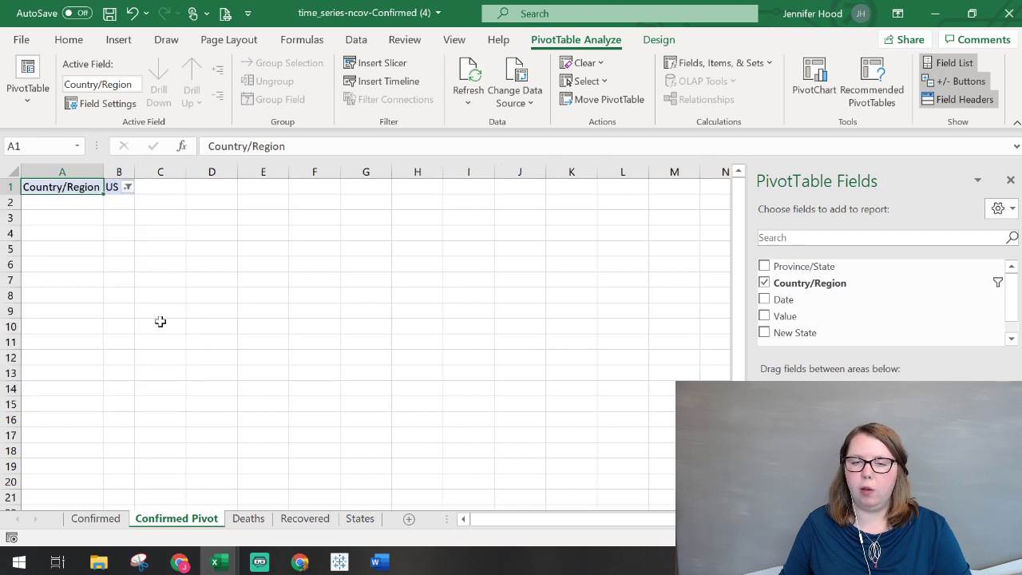
Summarize Value as a sum and add New State and Date as the PivotTable's row fields.
left_click(1012, 339)
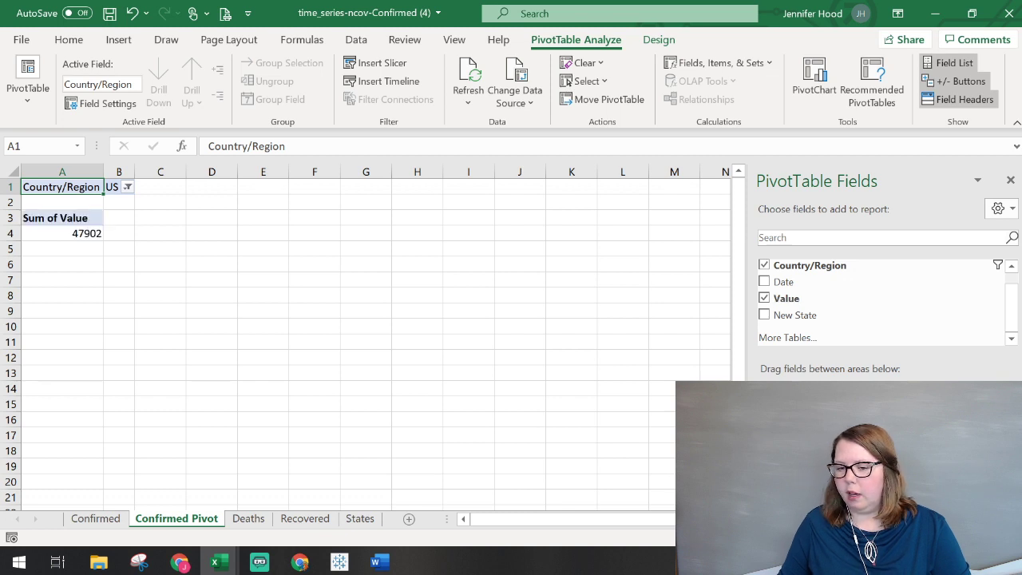
left_click(953, 474)
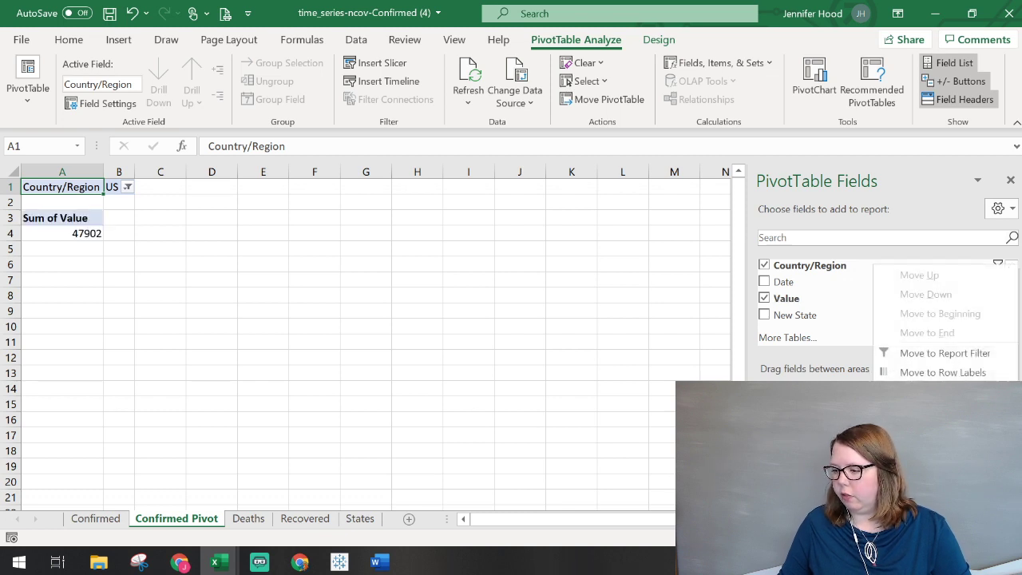
key("Escape")
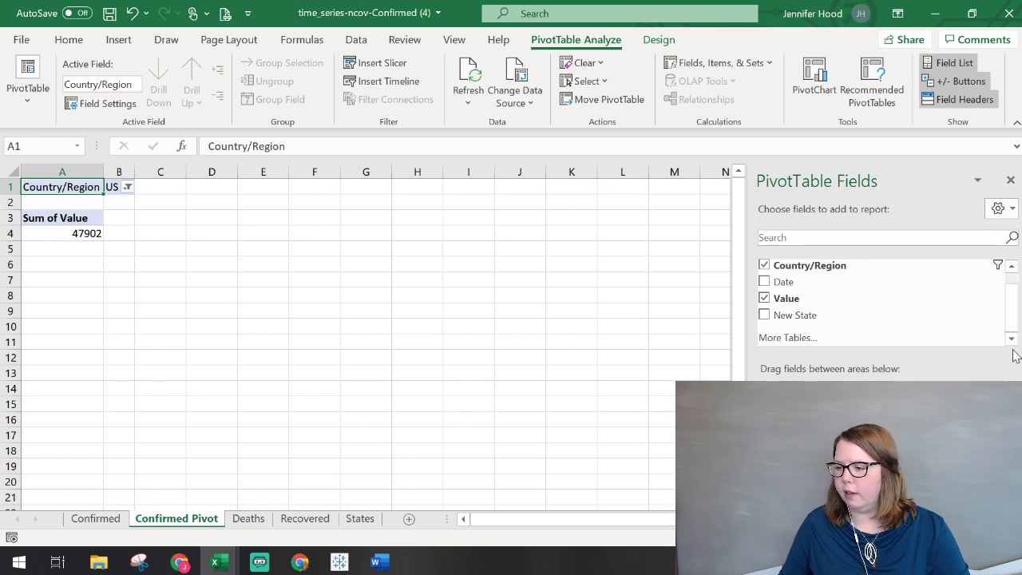
scroll(1011, 304, "up", 1)
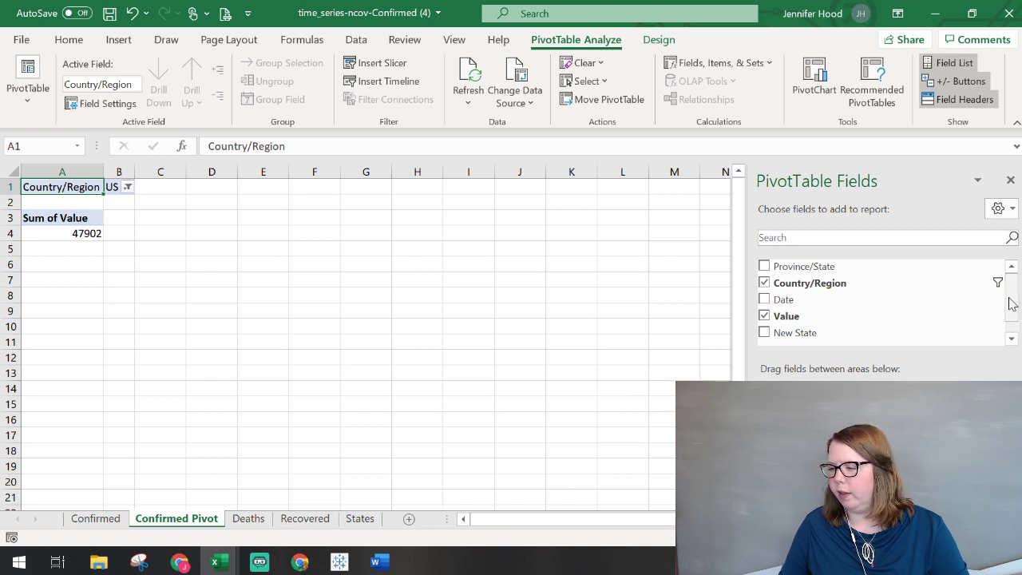
scroll(1017, 296, "down", 1)
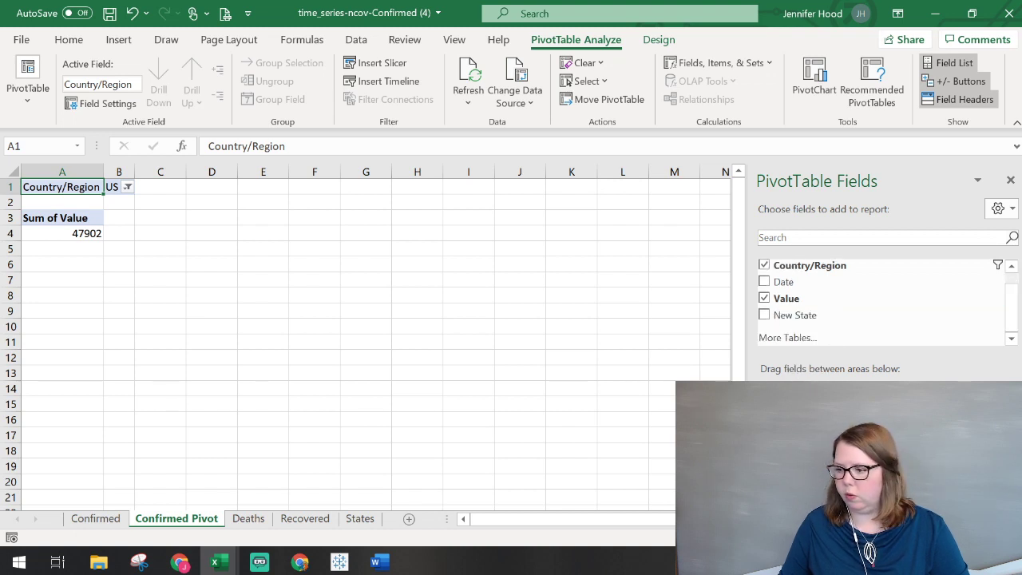
left_click_drag(794, 315, 821, 480)
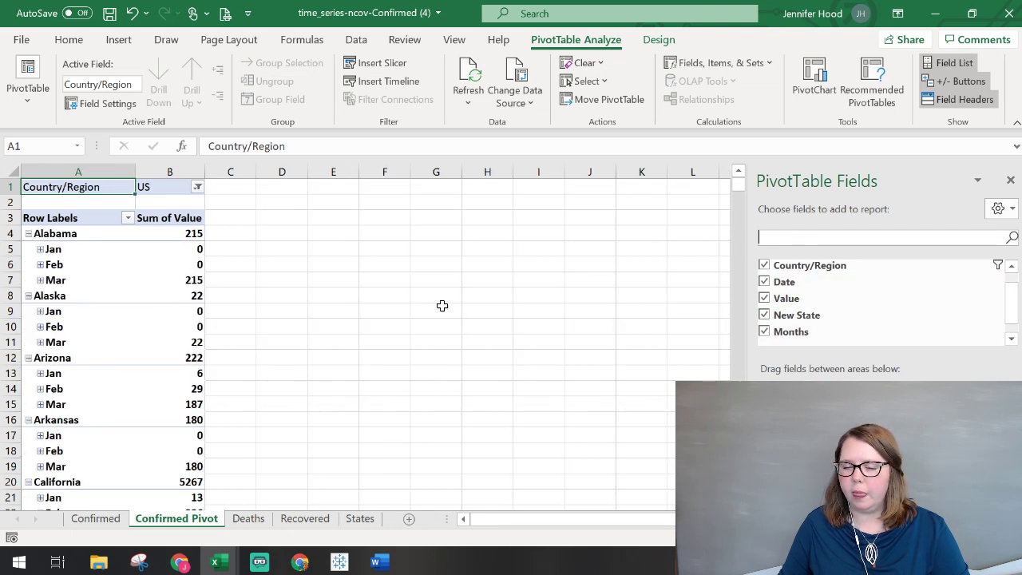
scroll(400, 289, "down", 2)
scroll(397, 292, "up", 2)
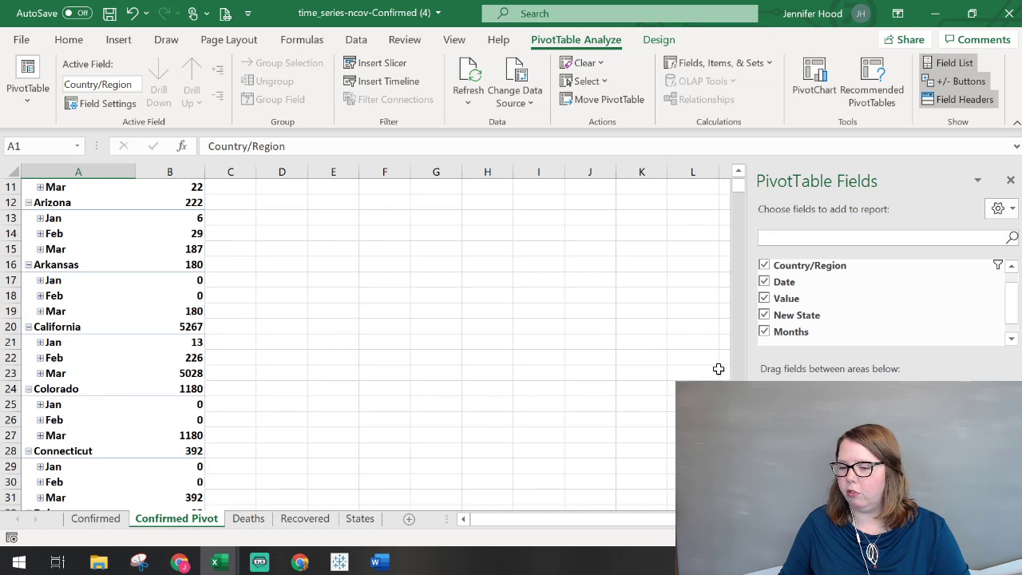
scroll(719, 369, "up", 4)
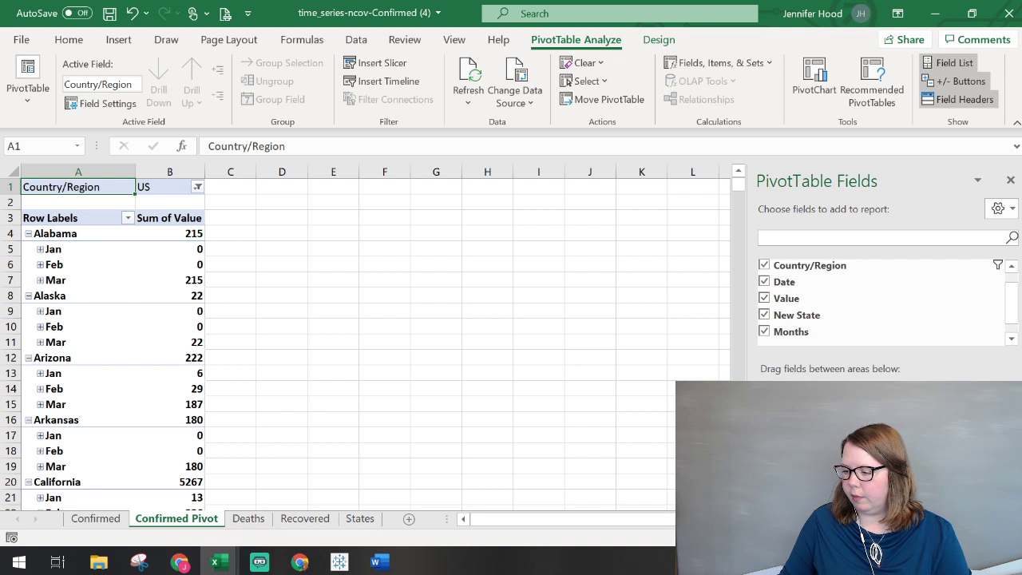
Set the New State field to show item labels in tabular form with repeated item labels.
left_click(823, 471)
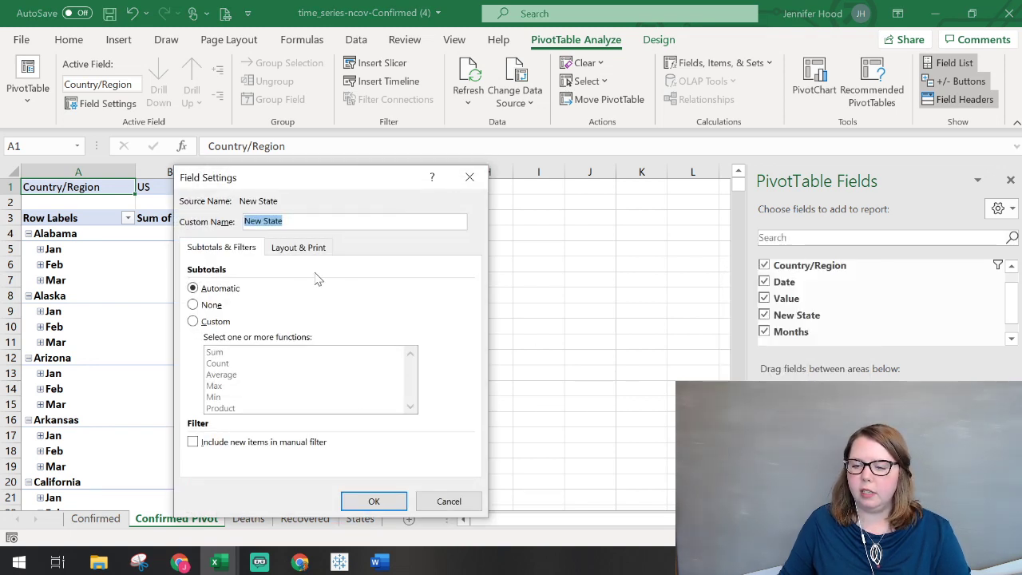
left_click(289, 249)
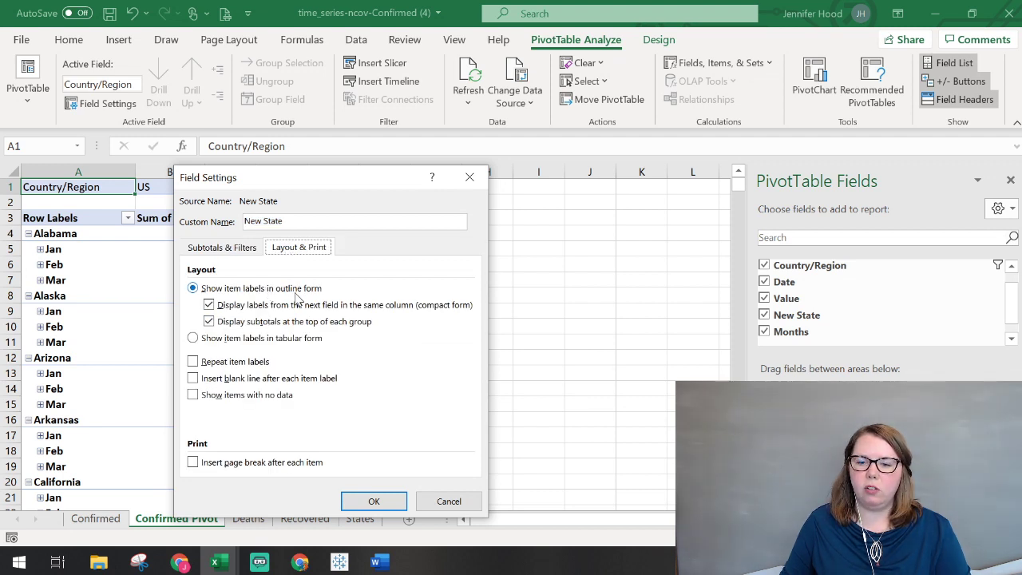
left_click(244, 340)
left_click(238, 363)
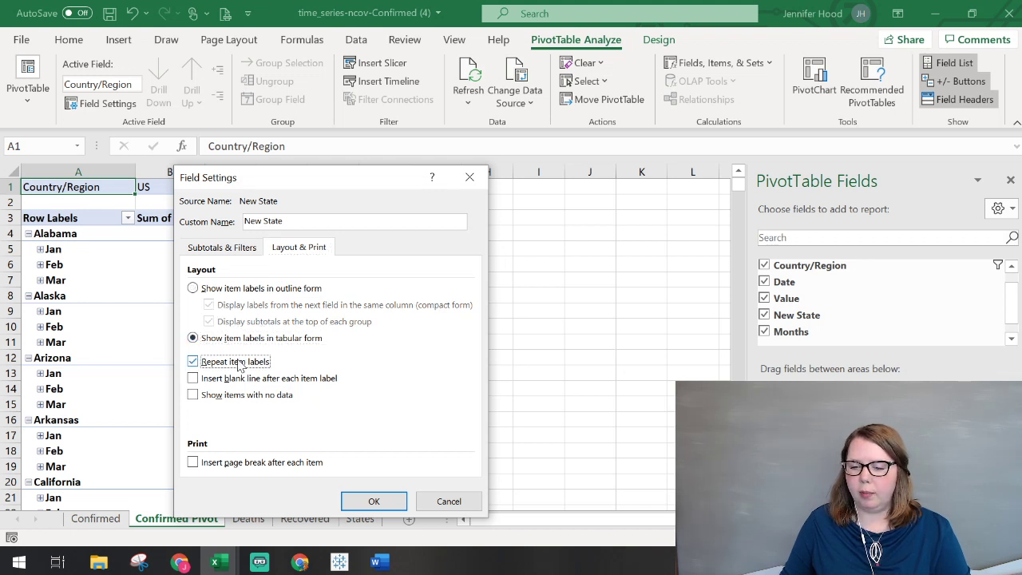
left_click(373, 503)
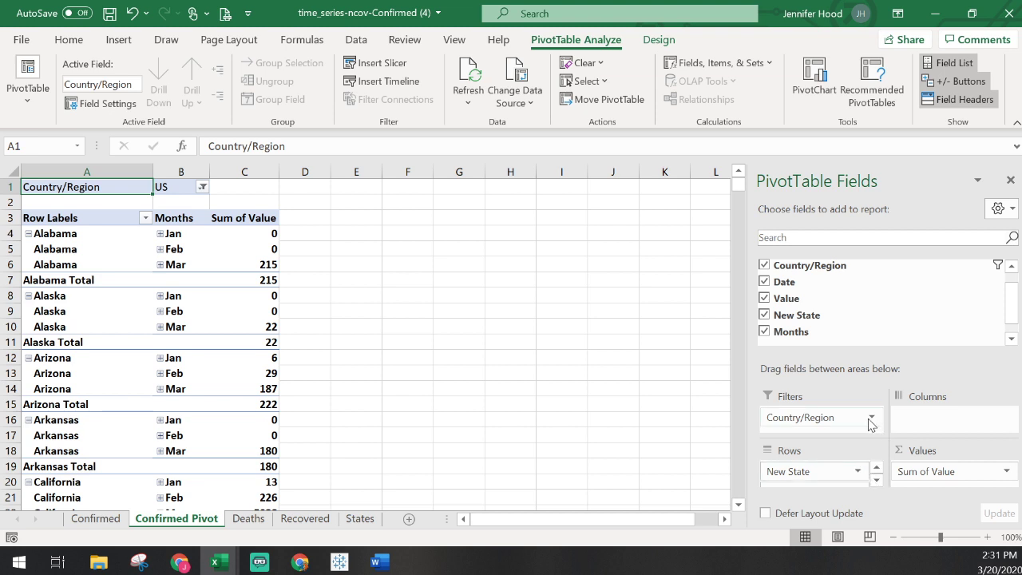
Remove the Months grouping field from the PivotTable so the rows list individual dates under each New State.
left_click_drag(853, 413, 800, 408)
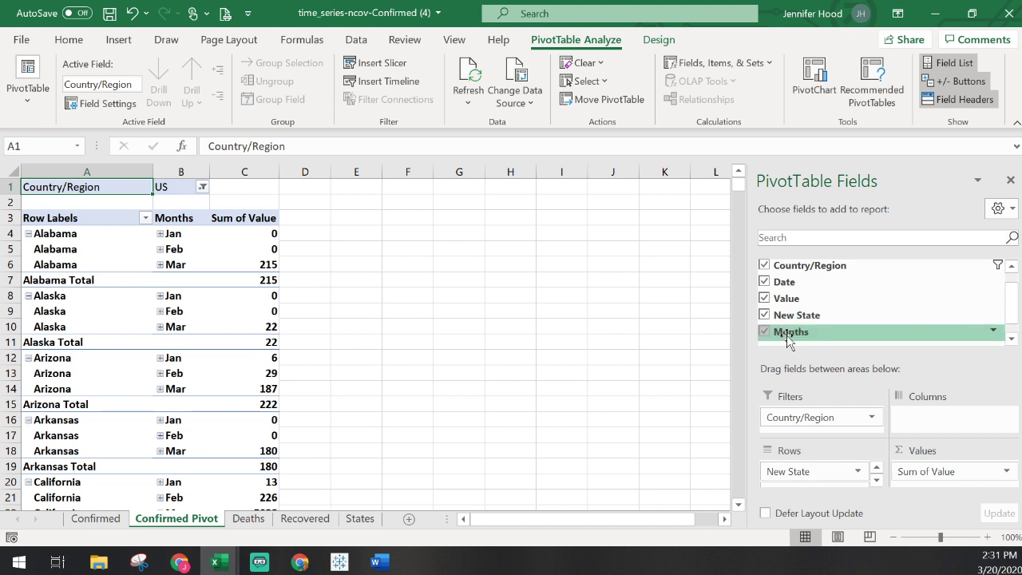
left_click(877, 487)
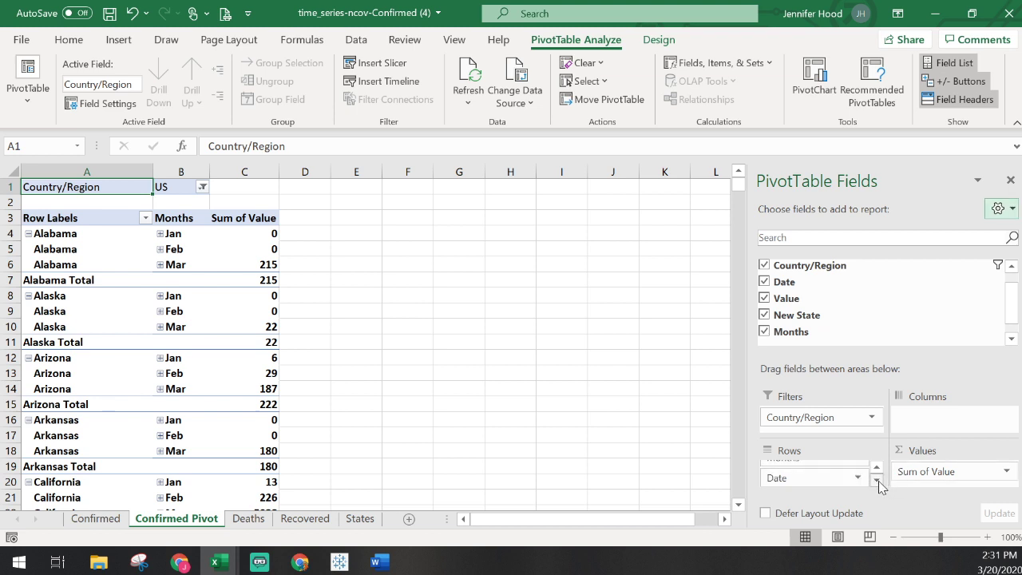
left_click(871, 473)
left_click(876, 468)
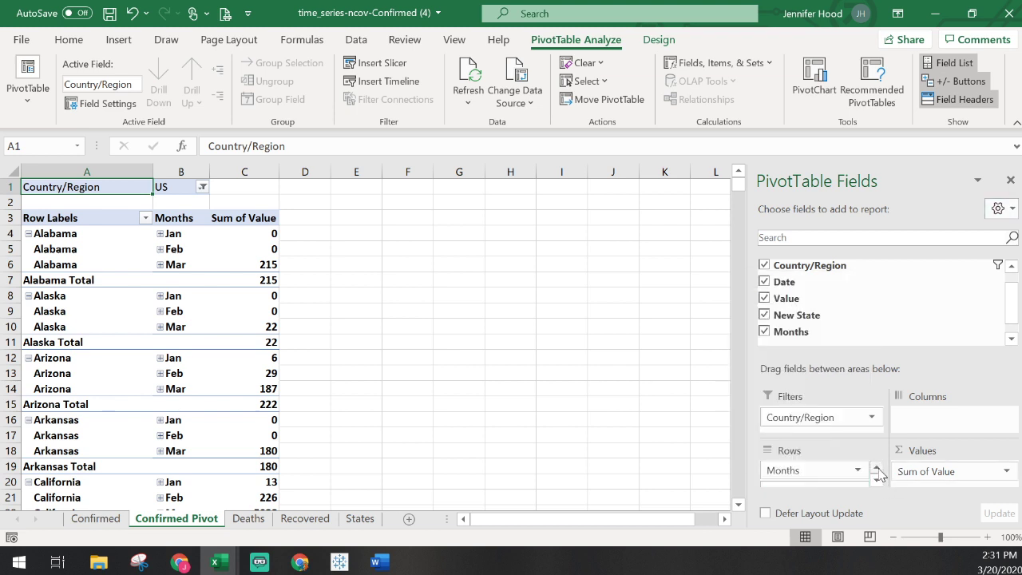
left_click(877, 468)
left_click(839, 483)
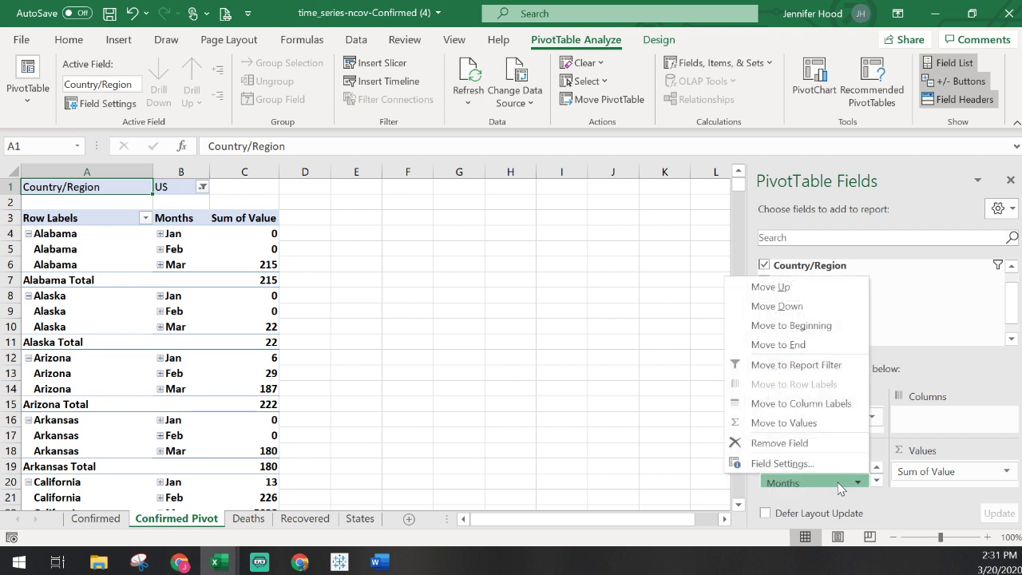
left_click(900, 332)
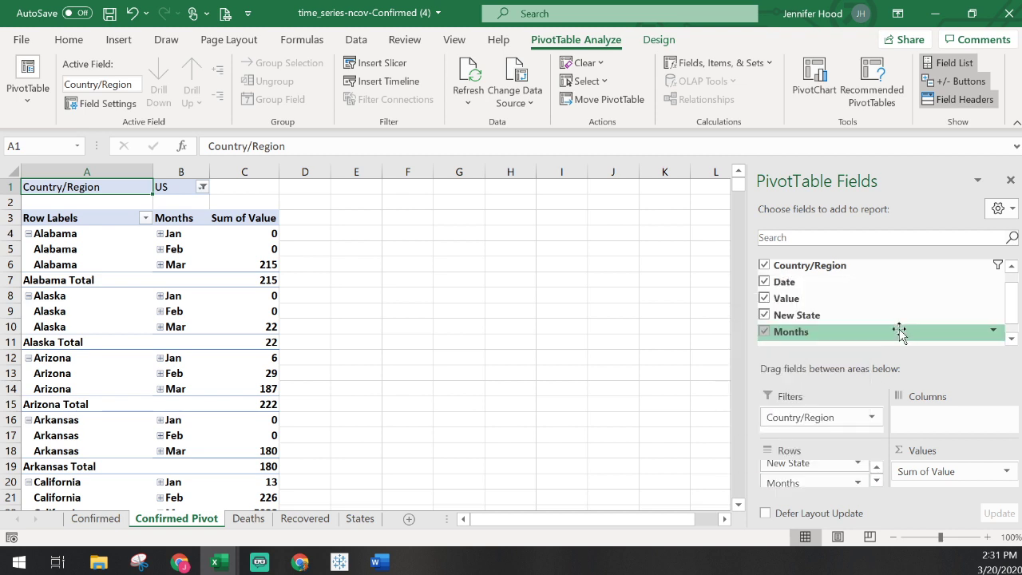
left_click(763, 332)
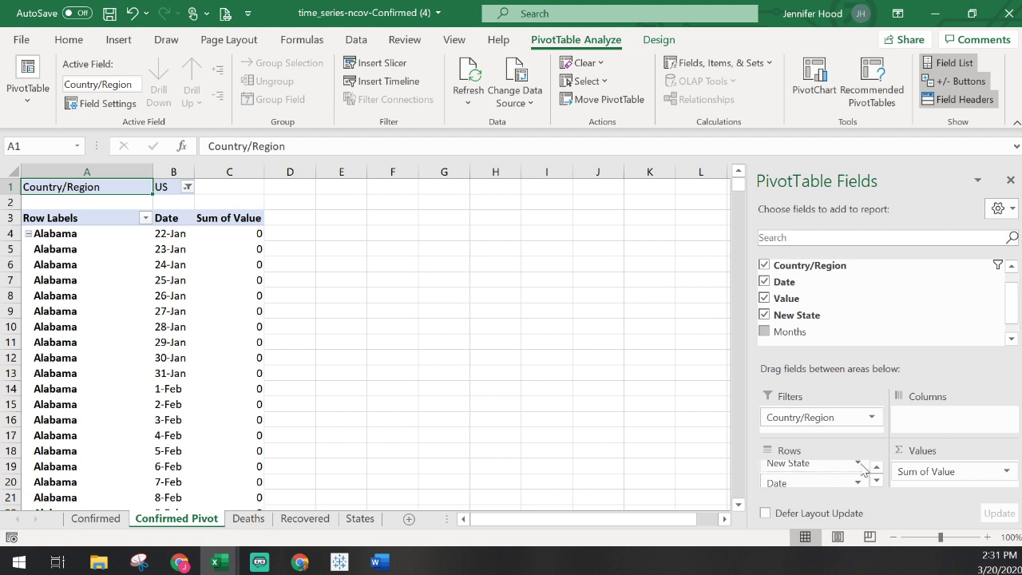
Check the New State field's layout settings for tabular form and repeated item labels.
left_click(844, 468)
left_click(844, 452)
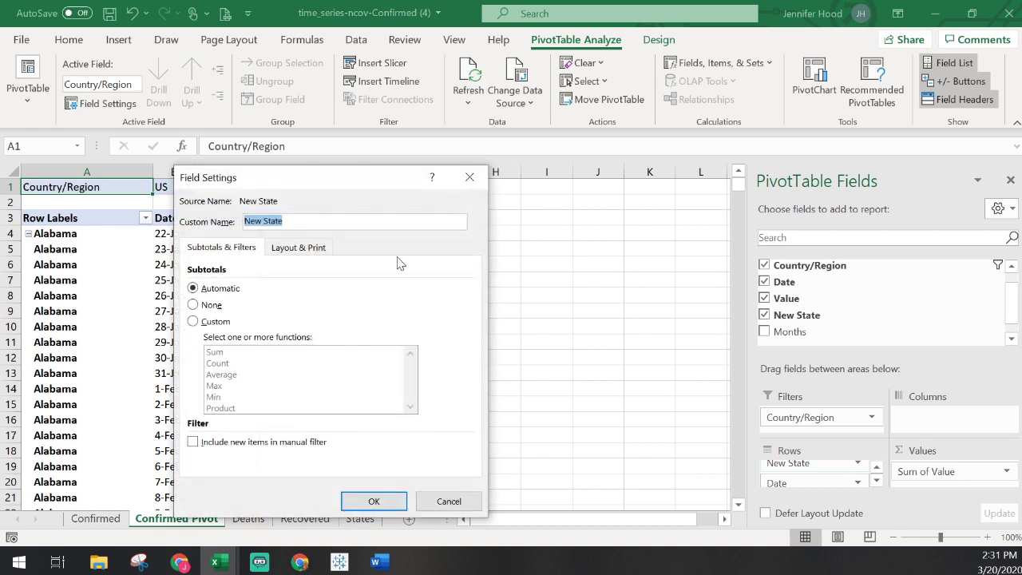
left_click(306, 248)
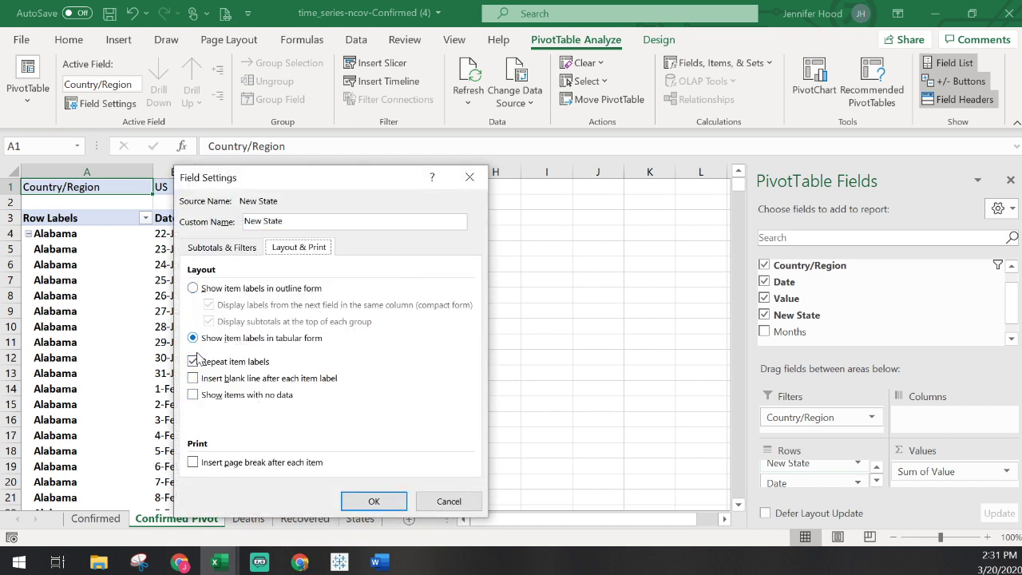
left_click(247, 342)
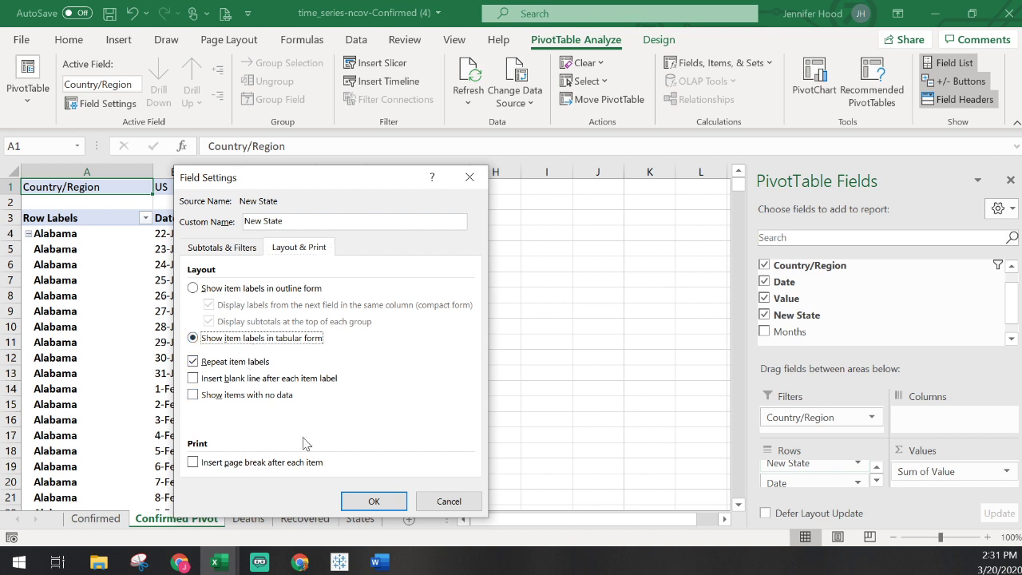
Set the New State and Date row fields of the pivot table to tabular form with repeated item labels.
left_click(371, 501)
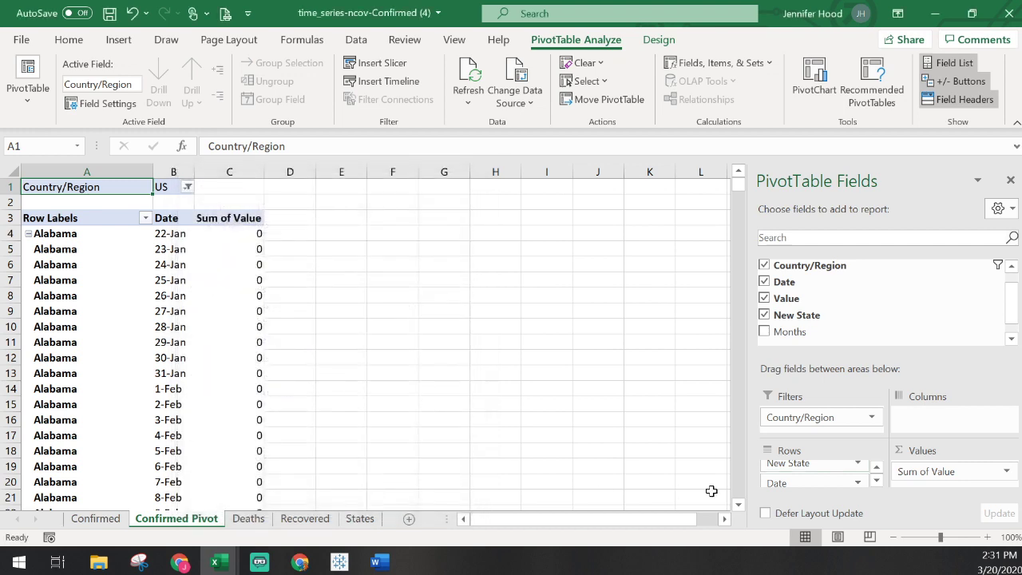
left_click(855, 484)
left_click(833, 468)
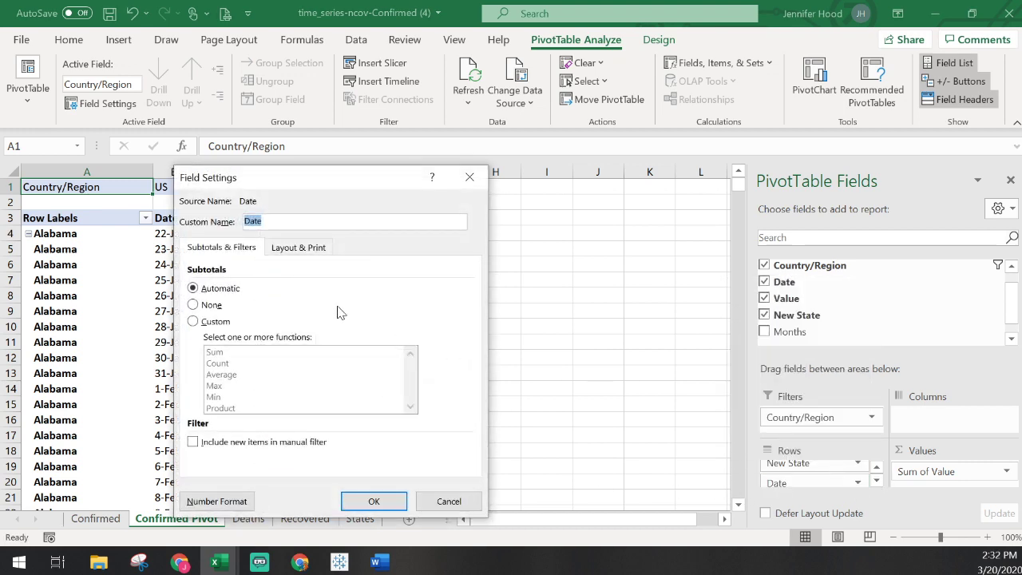
left_click(294, 246)
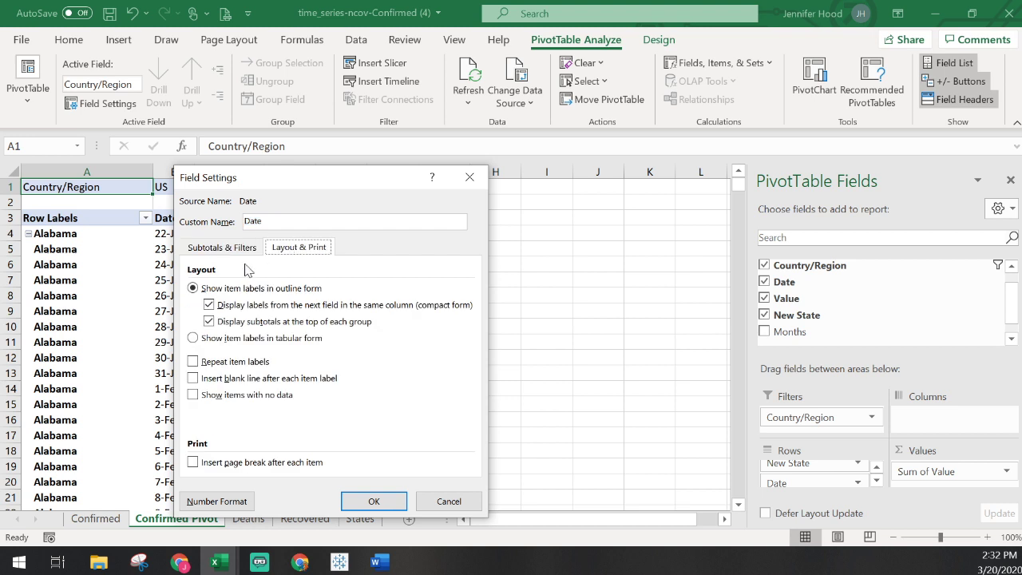
left_click(193, 338)
left_click(194, 360)
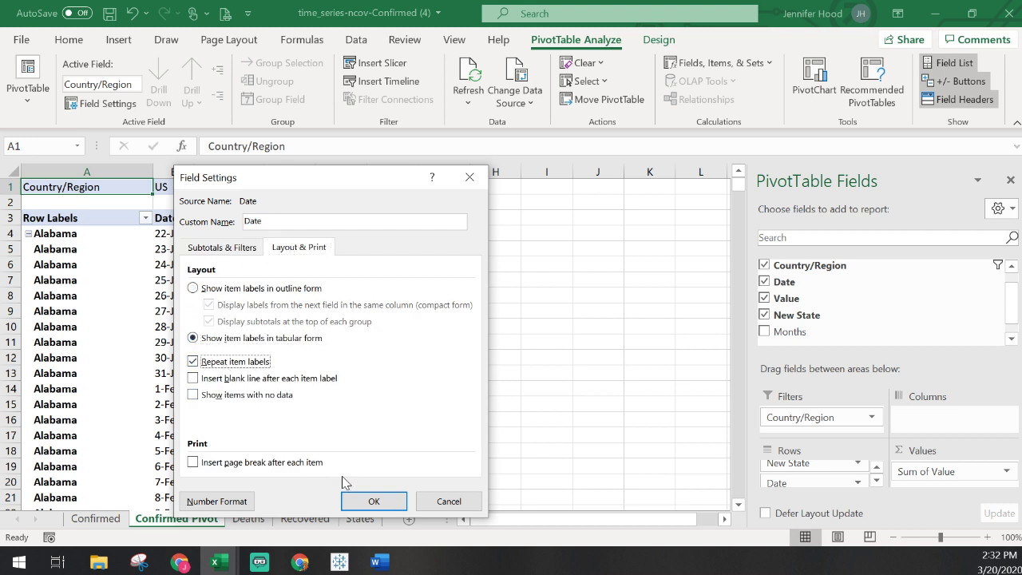
left_click(372, 503)
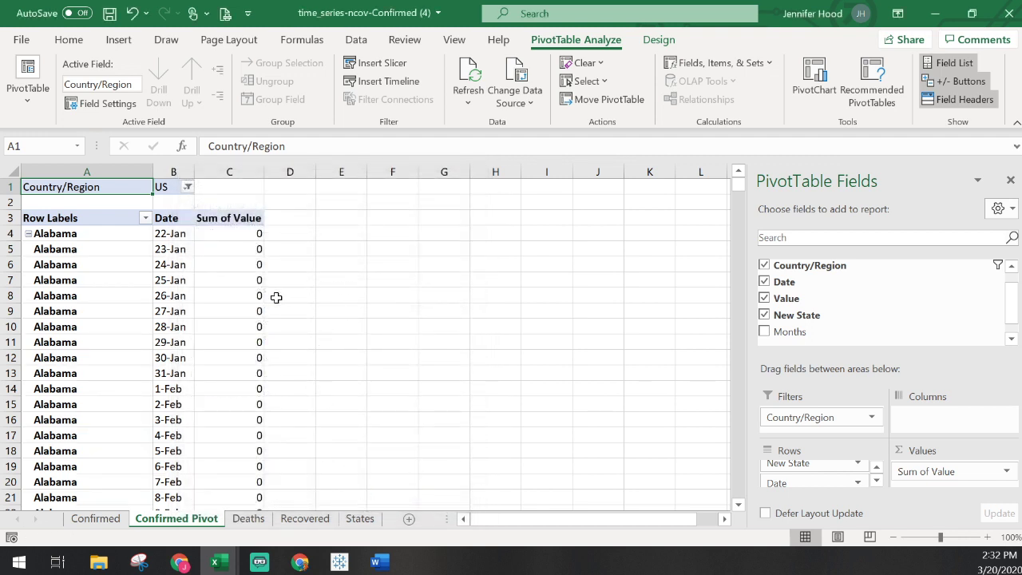
Remove the New State subtotals, such as the Alabama Total row, from the pivot table.
scroll(275, 297, "down", 8)
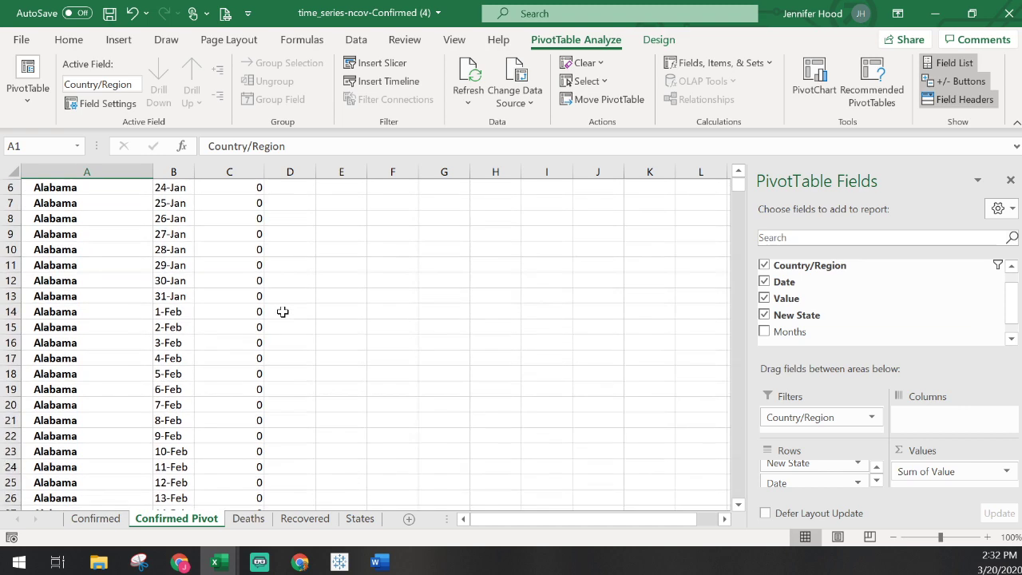
scroll(283, 312, "down", 7)
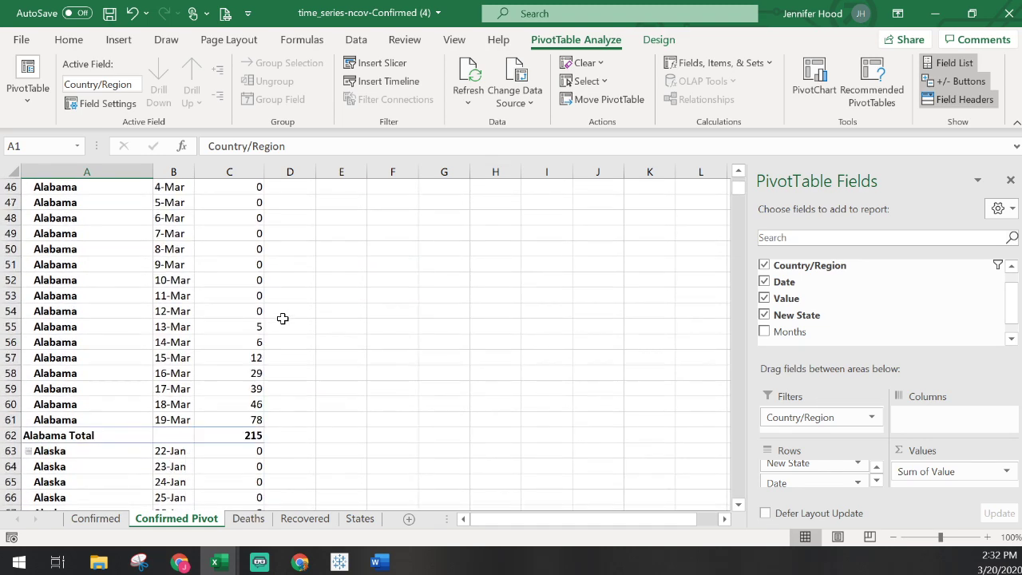
scroll(292, 312, "down", 2)
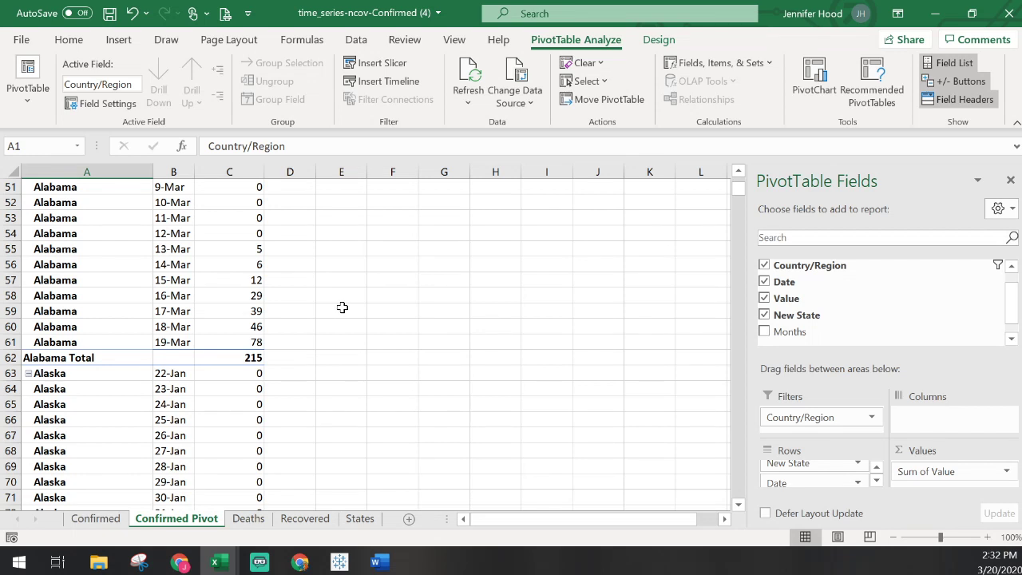
right_click(102, 363)
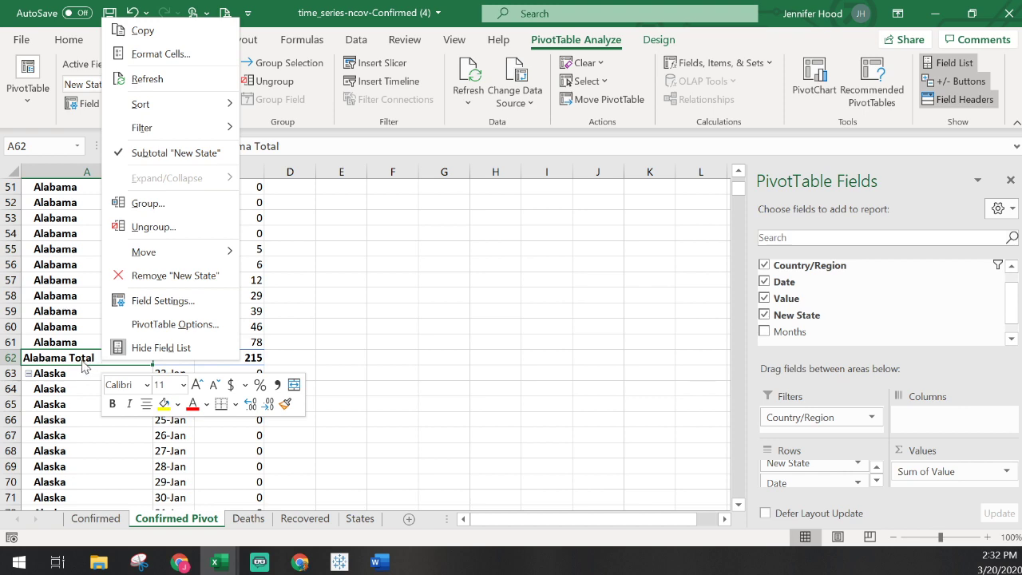
left_click(333, 343)
right_click(333, 343)
left_click(115, 364)
right_click(116, 365)
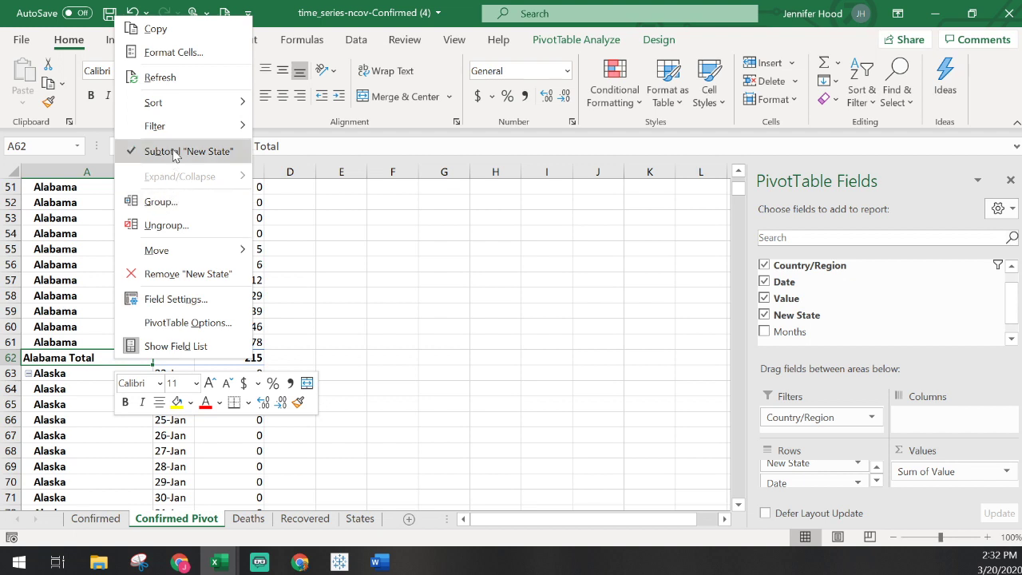
left_click(244, 157)
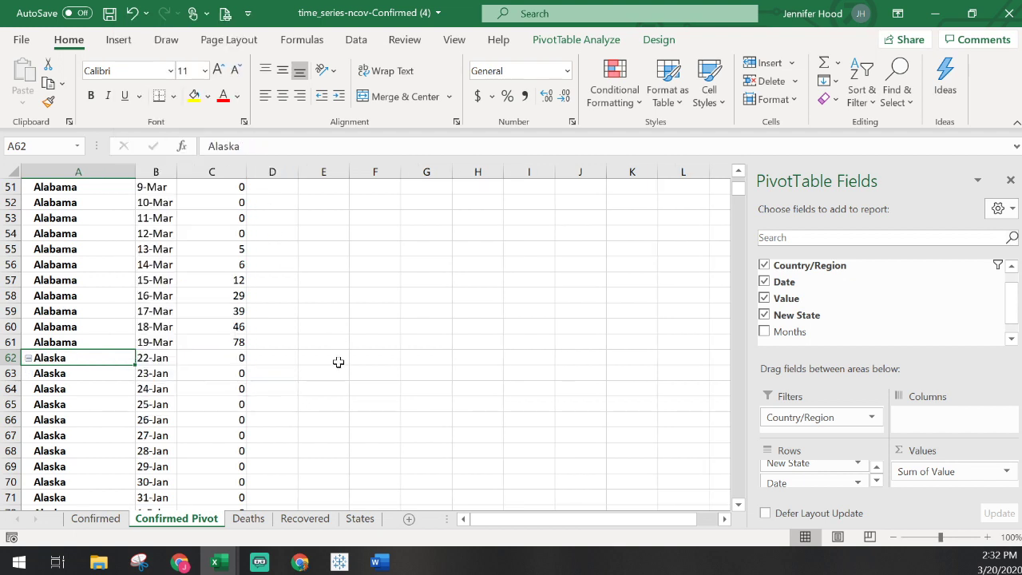
Examine the pivot table's state rows down through the Diamond Princess entries and their daily values.
scroll(338, 360, "down", 8)
scroll(301, 353, "down", 20)
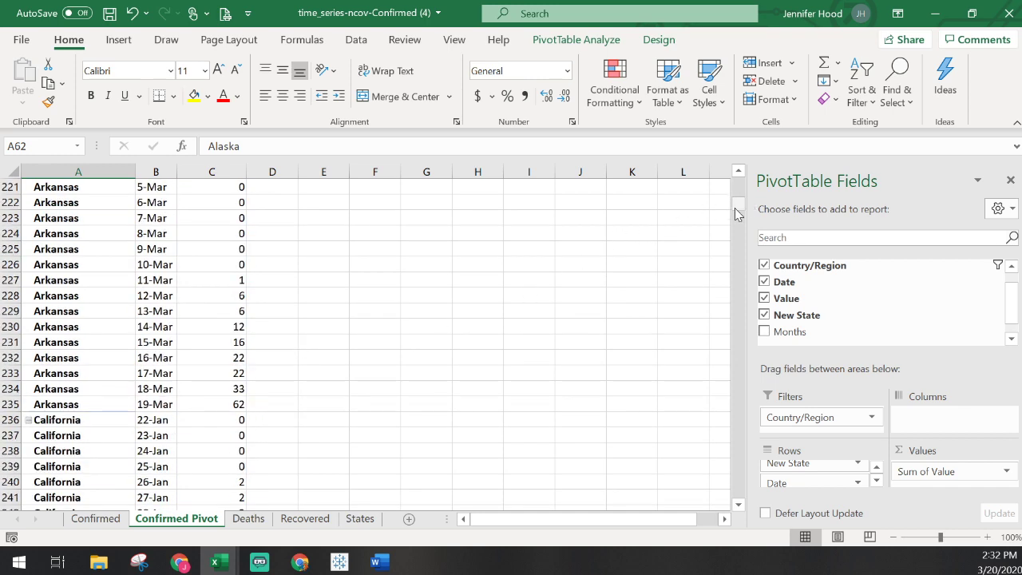
left_click_drag(735, 208, 738, 233)
scroll(485, 266, "up", 2)
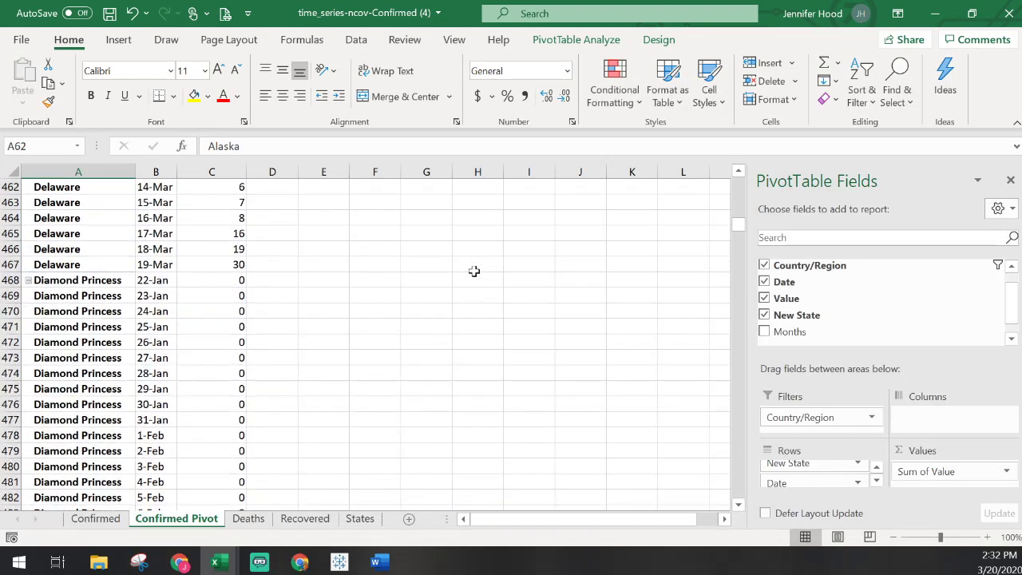
mouse_move(108, 273)
left_mouse_down()
mouse_move(106, 292)
mouse_move(107, 275)
left_mouse_up()
left_click(107, 275)
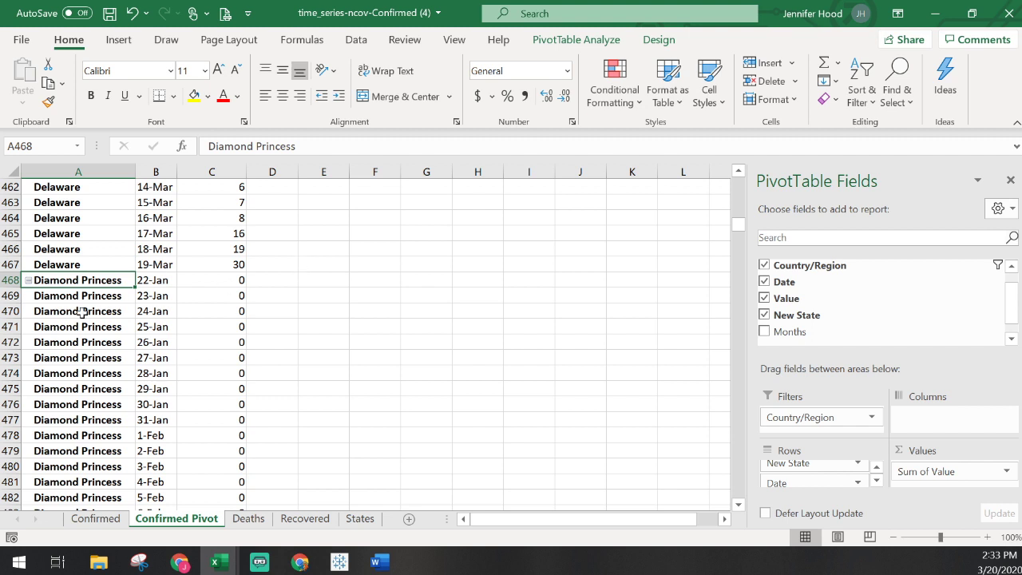
scroll(75, 329, "down", 2)
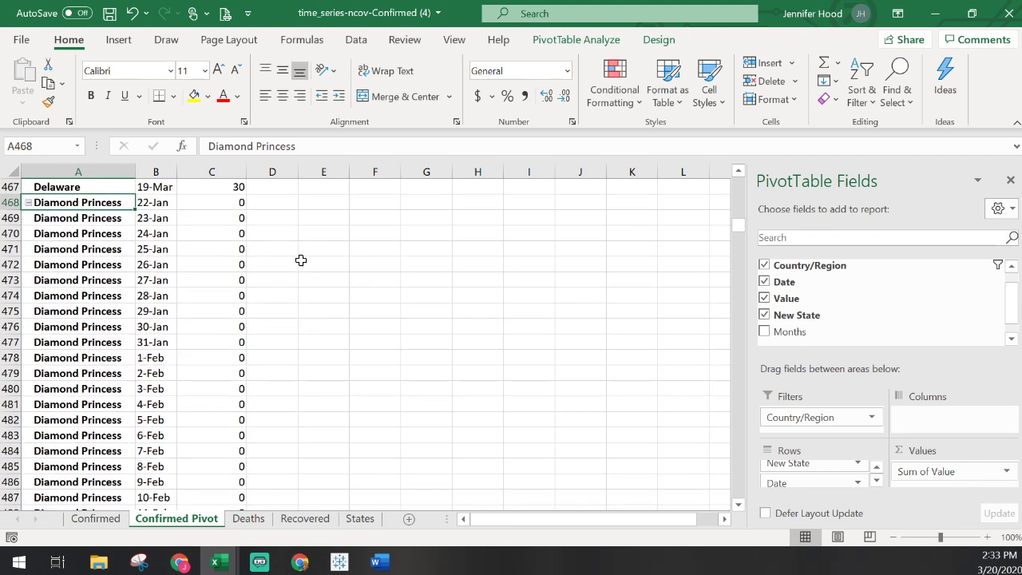
scroll(290, 259, "down", 2)
scroll(290, 259, "down", 5)
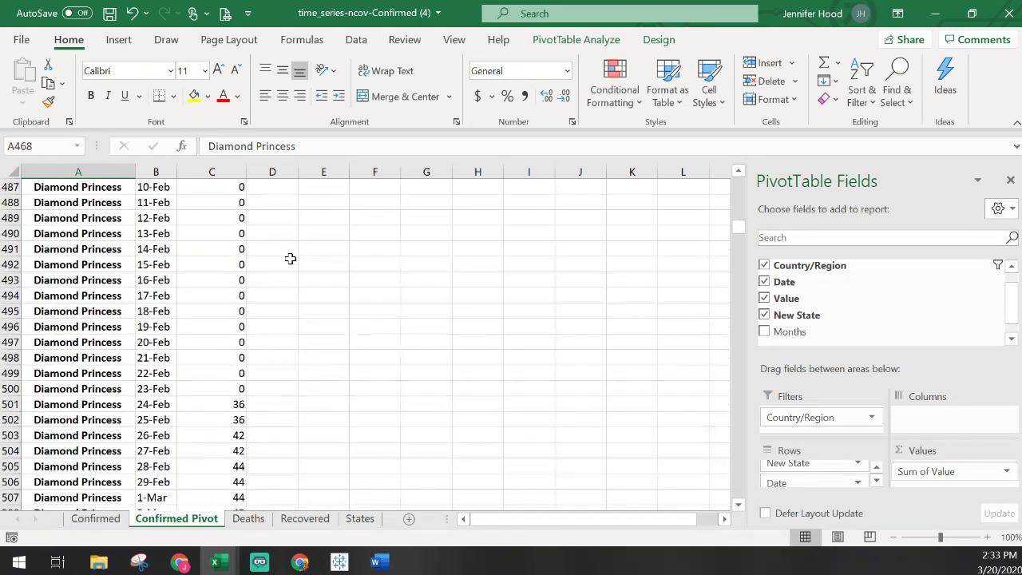
scroll(290, 259, "down", 5)
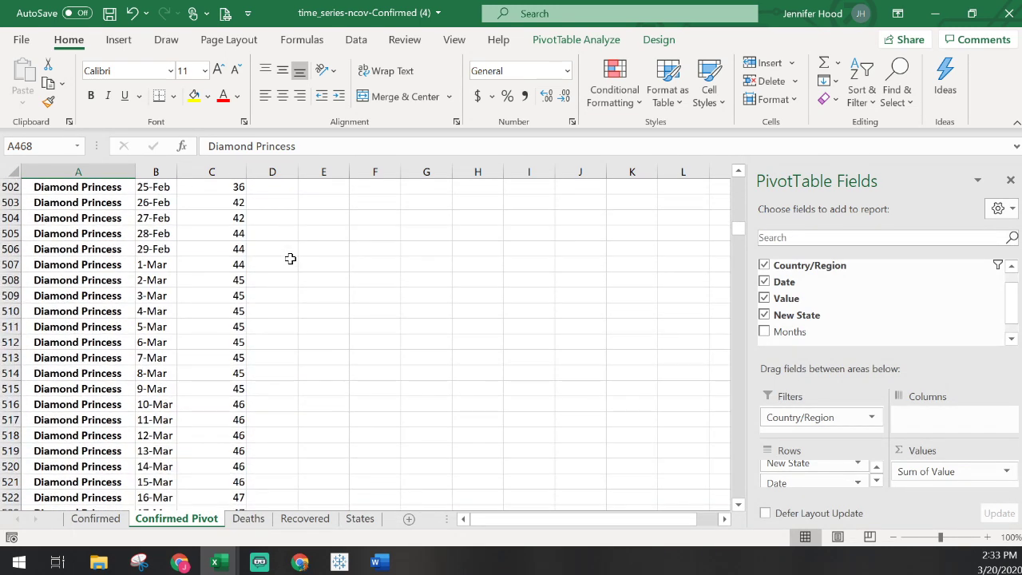
scroll(290, 258, "down", 3)
scroll(291, 258, "down", 2)
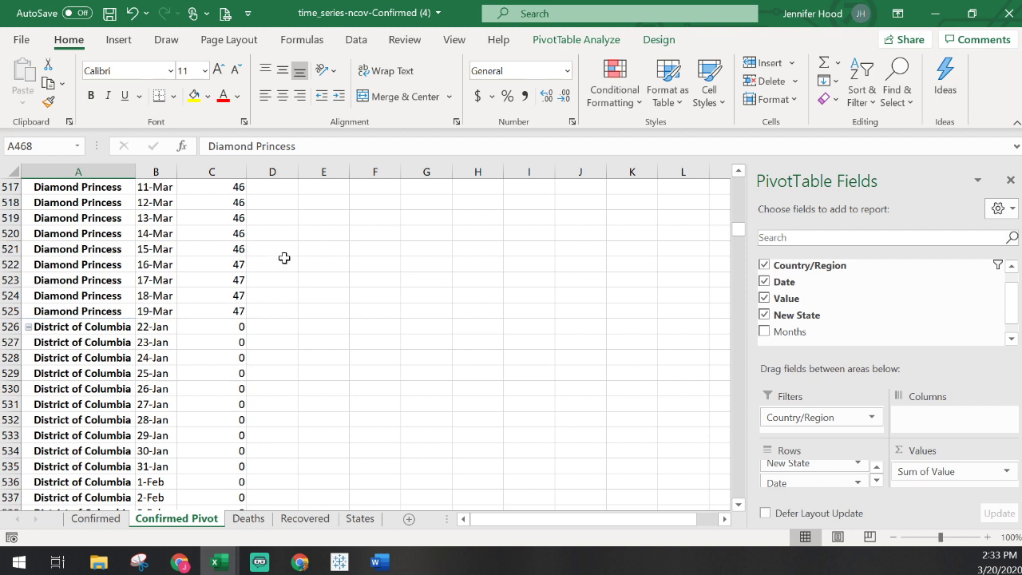
Review the pivot rows from District of Columbia onward, including Grand Princess, Guam and the following states.
left_click(100, 327)
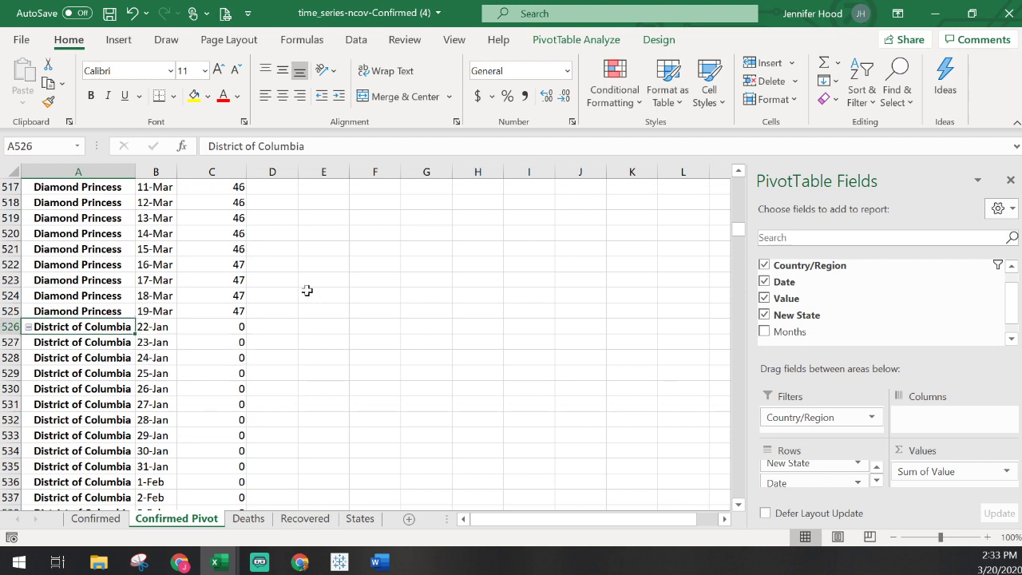
scroll(295, 288, "down", 20)
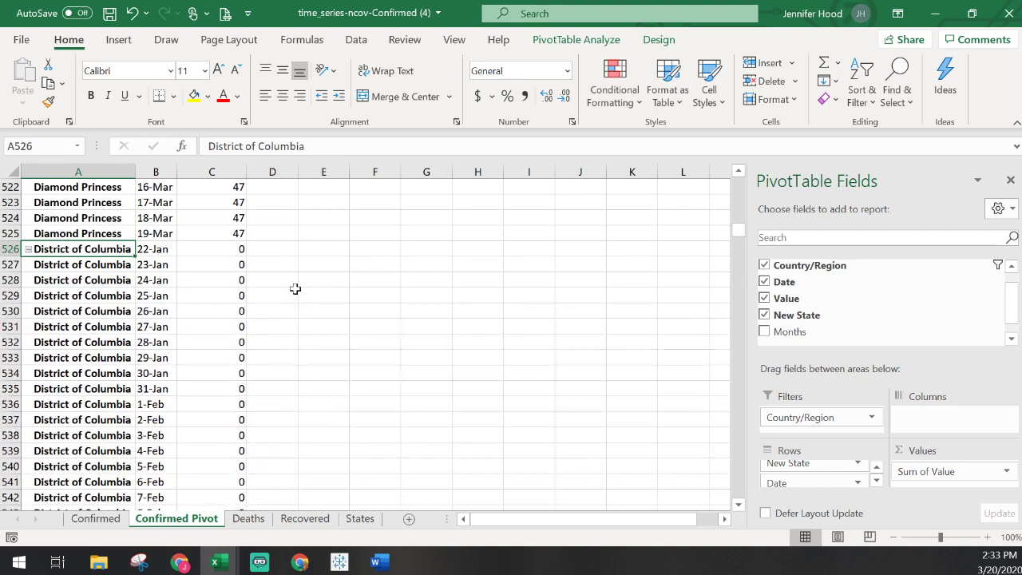
scroll(295, 288, "down", 20)
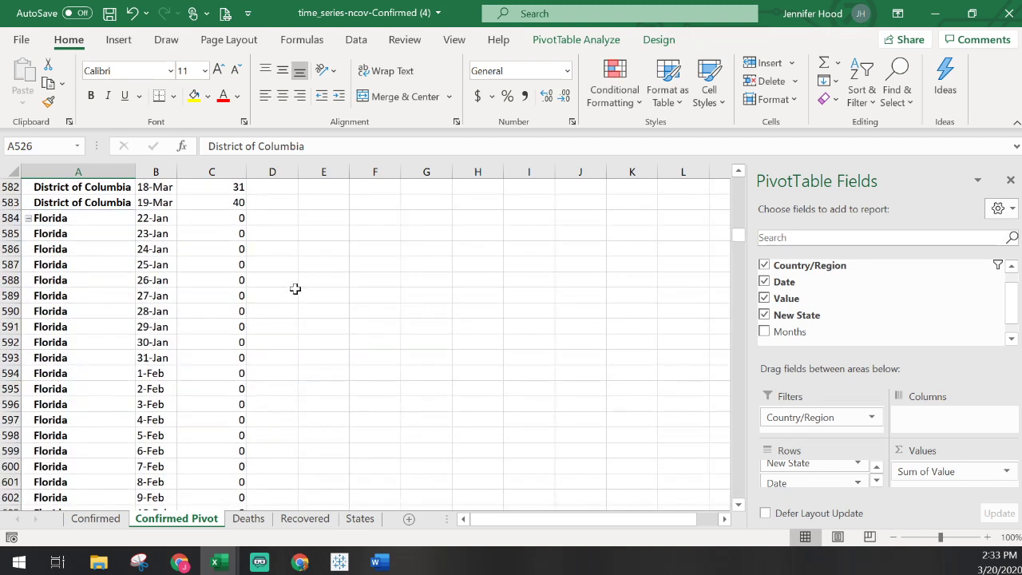
scroll(295, 288, "down", 12)
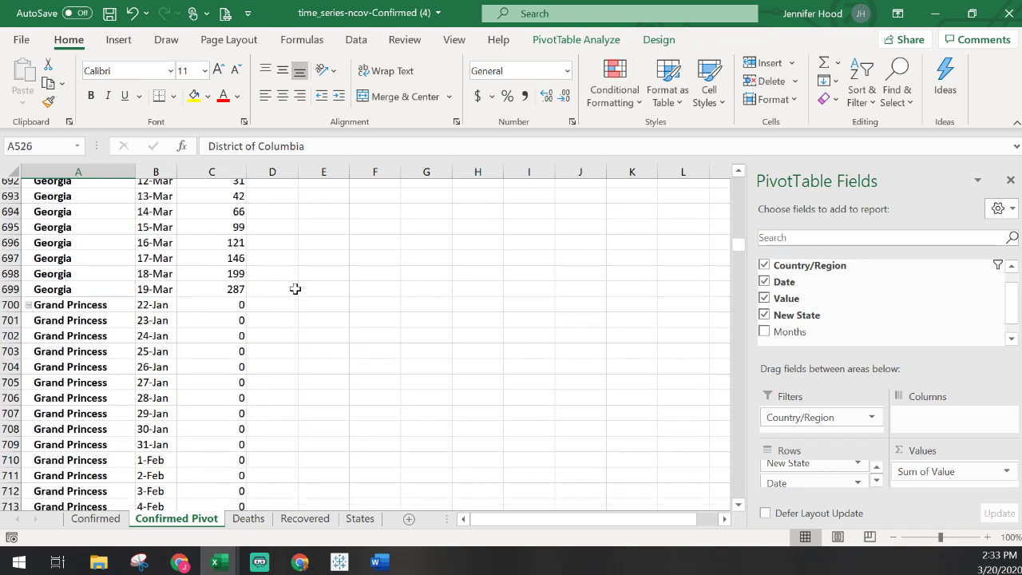
scroll(63, 295, "down", 8)
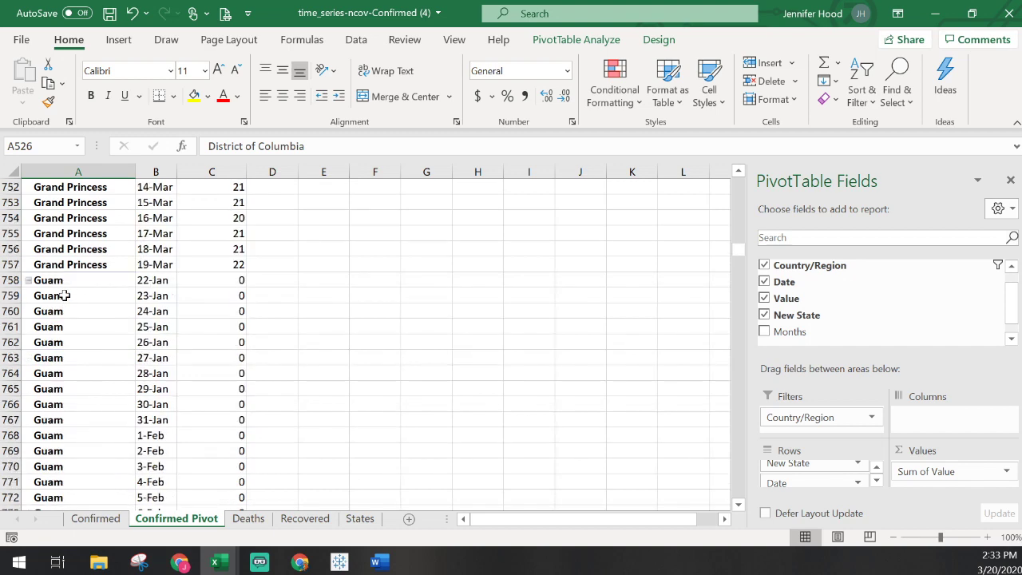
scroll(63, 296, "down", 3)
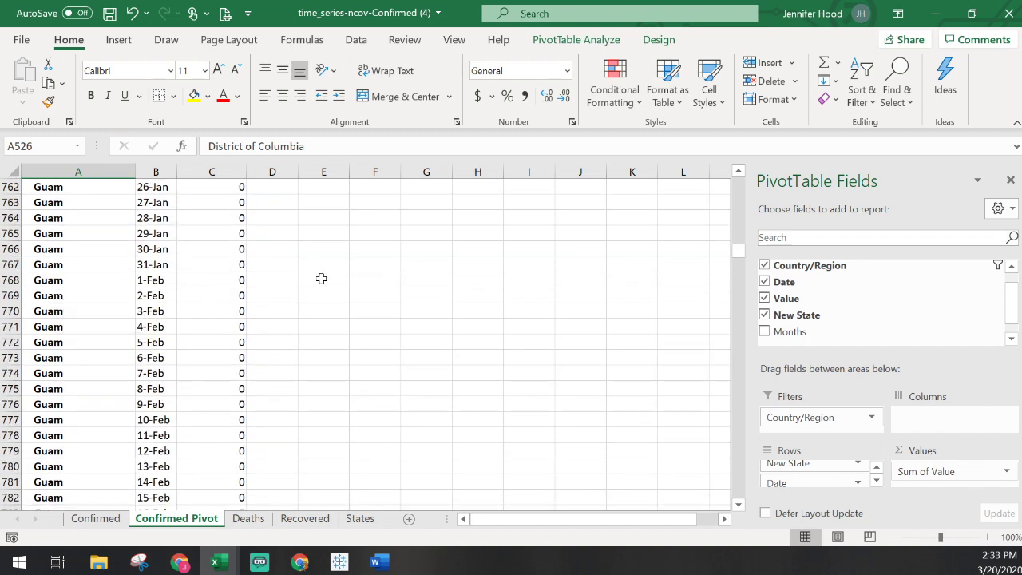
scroll(321, 278, "down", 5)
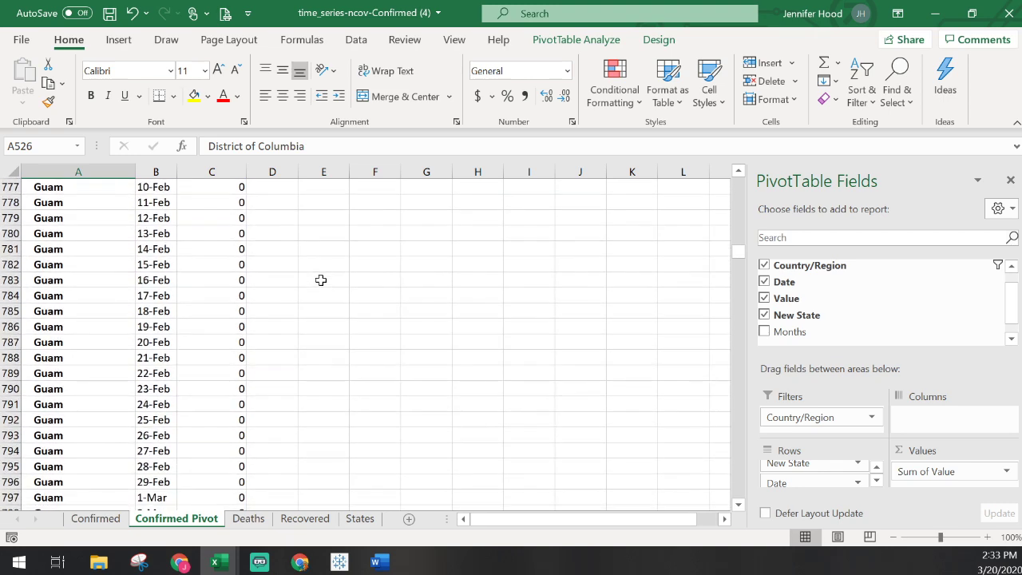
scroll(321, 280, "down", 20)
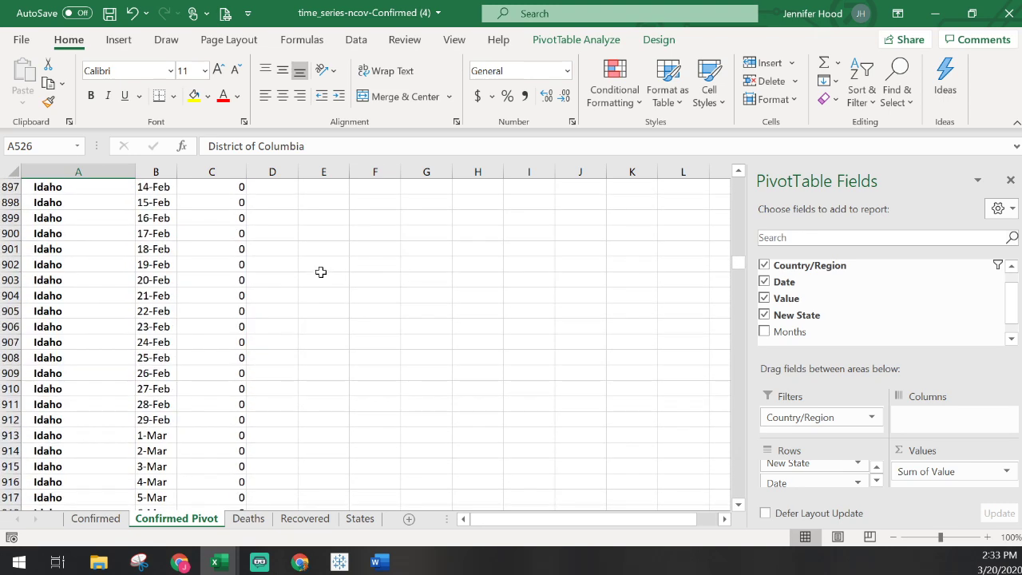
scroll(320, 272, "down", 20)
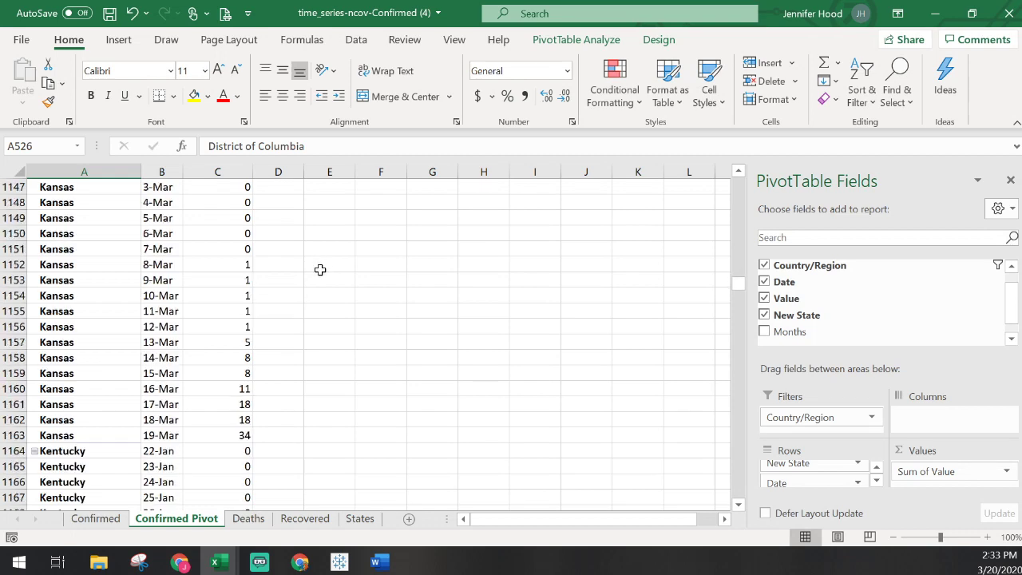
scroll(321, 270, "down", 20)
scroll(312, 259, "down", 20)
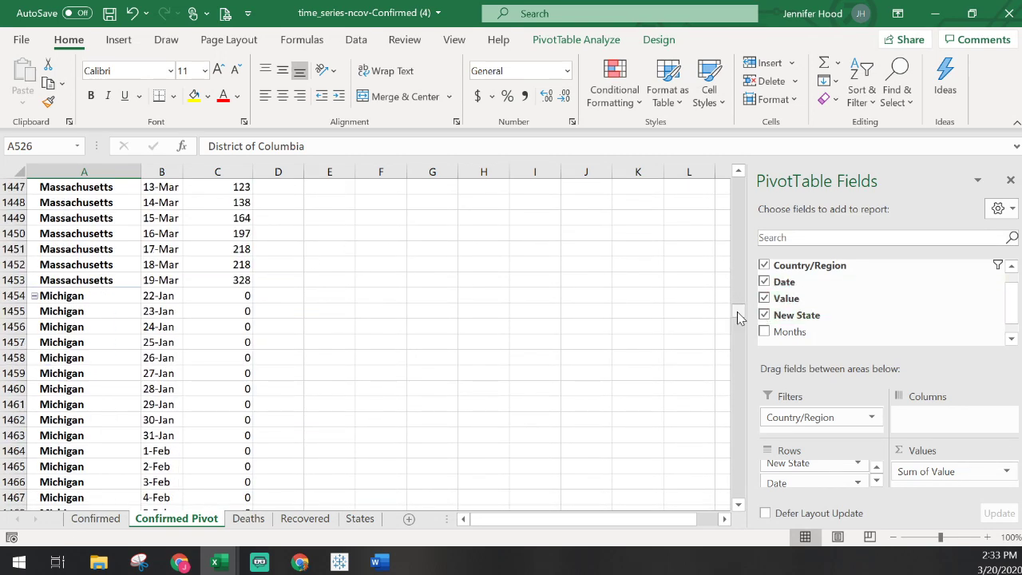
Inspect the #N/A state rows and their values just above the Grand Total at the end of the pivot table.
left_click_drag(737, 313, 740, 477)
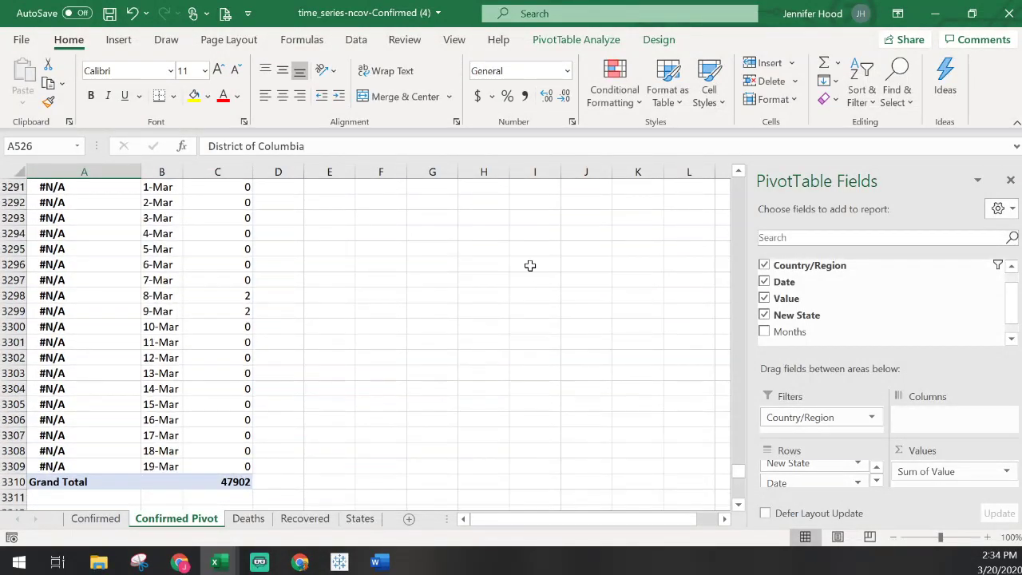
scroll(520, 285, "up", 20)
scroll(483, 396, "up", 18)
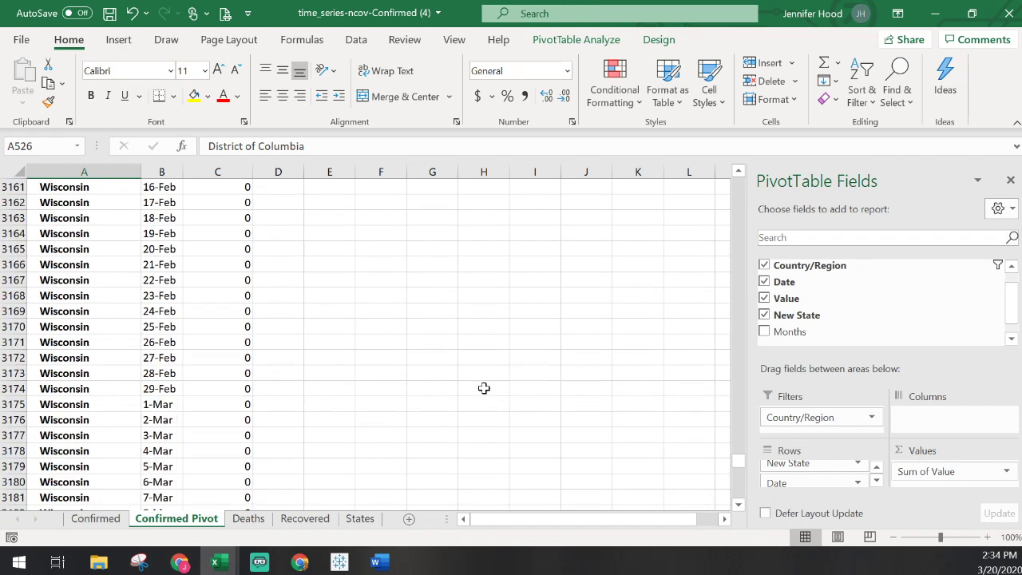
scroll(479, 327, "down", 20)
scroll(479, 297, "down", 20)
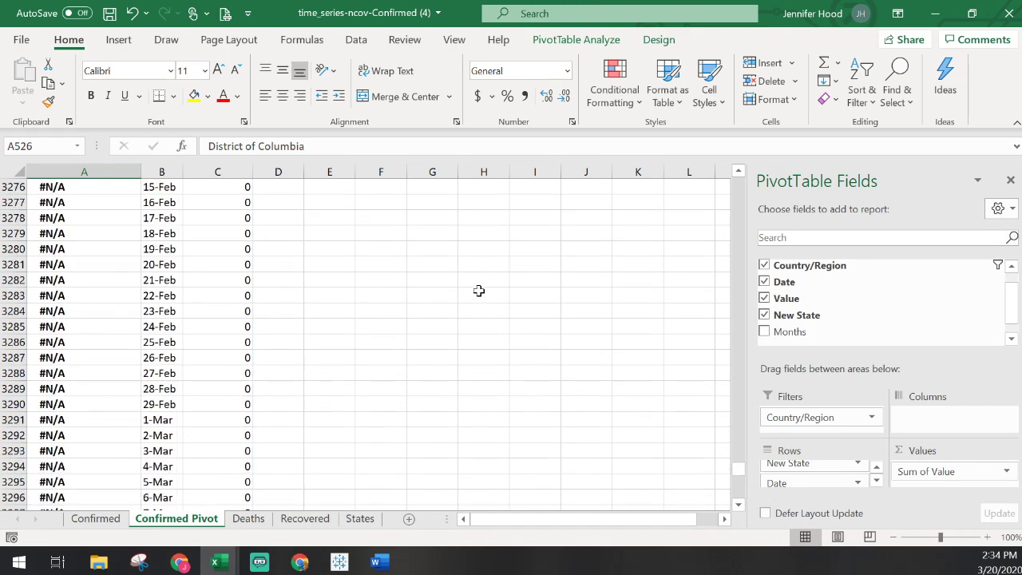
left_click(38, 279)
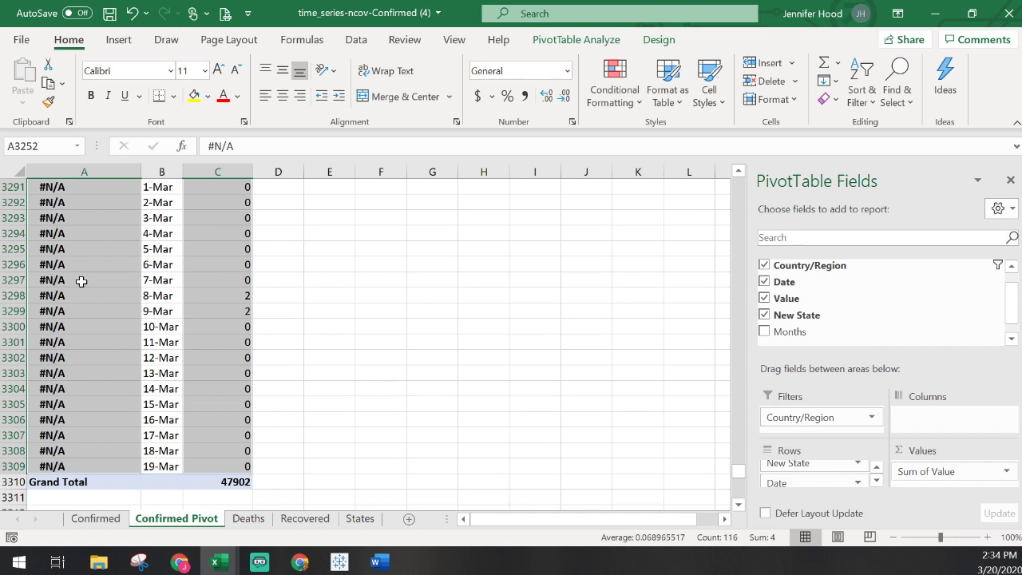
left_click(293, 296)
left_click(85, 280)
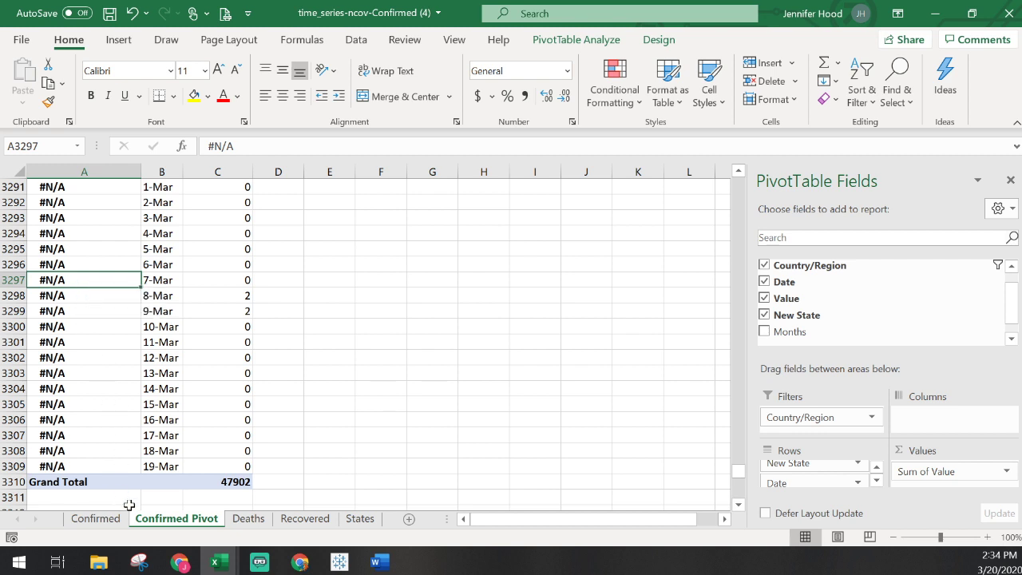
Turn on filtering for the header row of the Confirmed sheet's data.
left_click(95, 519)
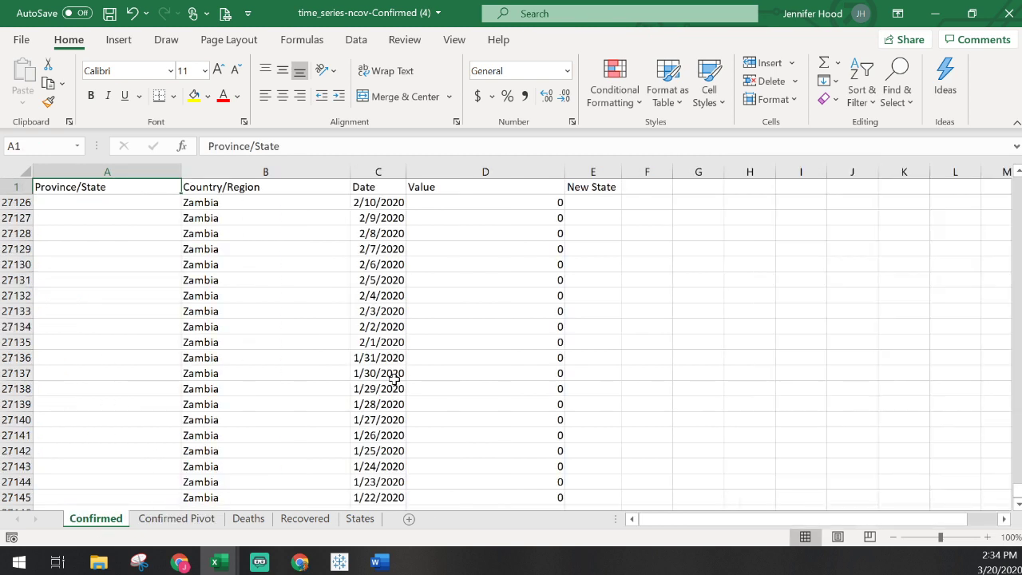
scroll(431, 281, "up", 20)
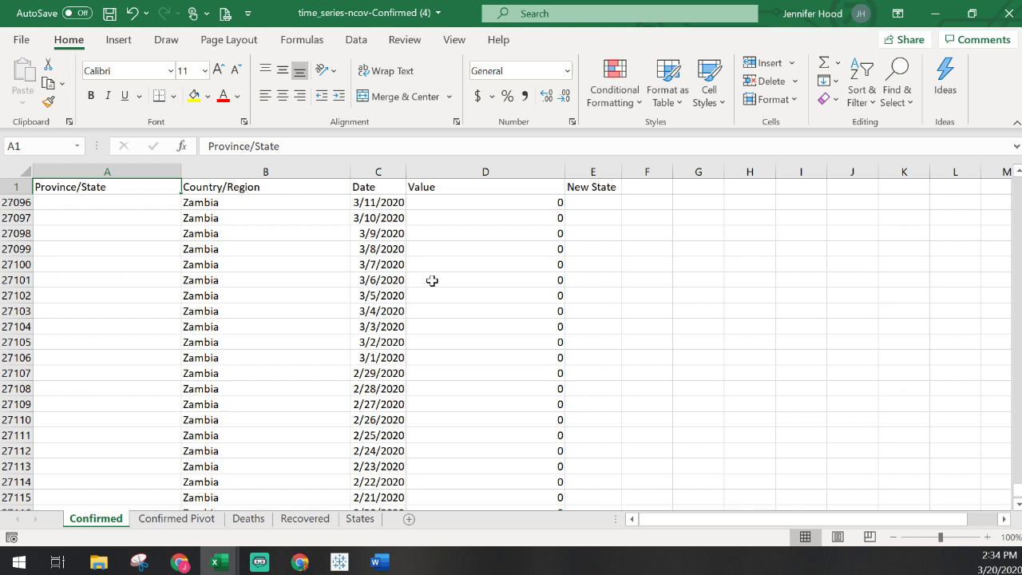
left_click(463, 186)
left_click(357, 39)
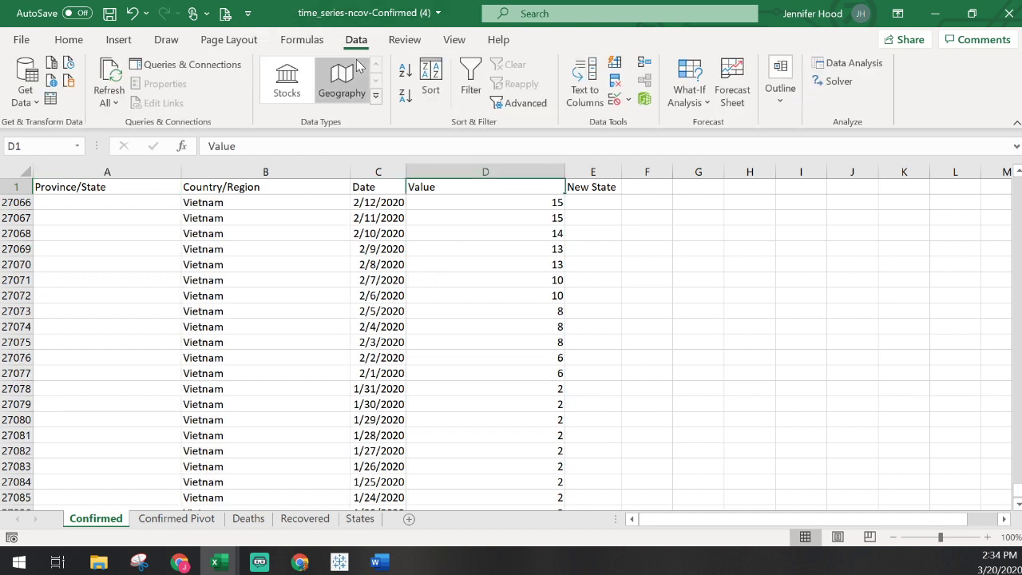
left_click(481, 83)
scroll(336, 255, "up", 7)
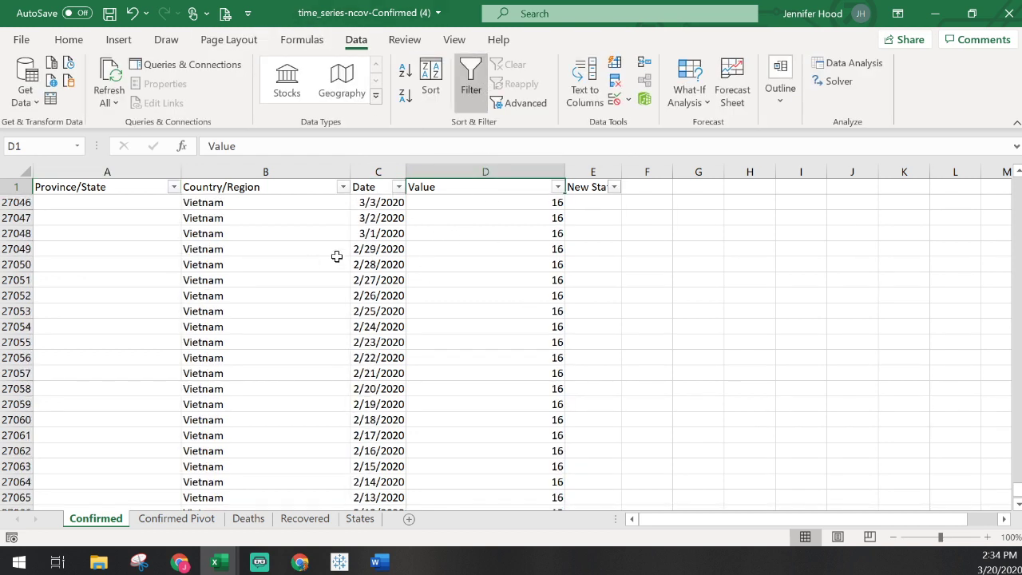
Filter the New State column to show only the #N/A rows.
left_click(613, 187)
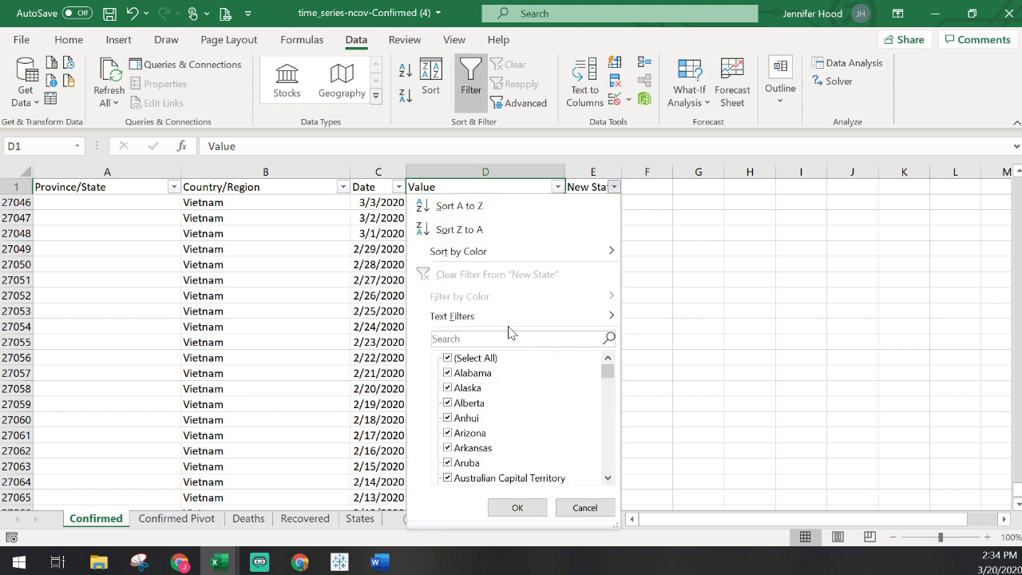
left_click(483, 357)
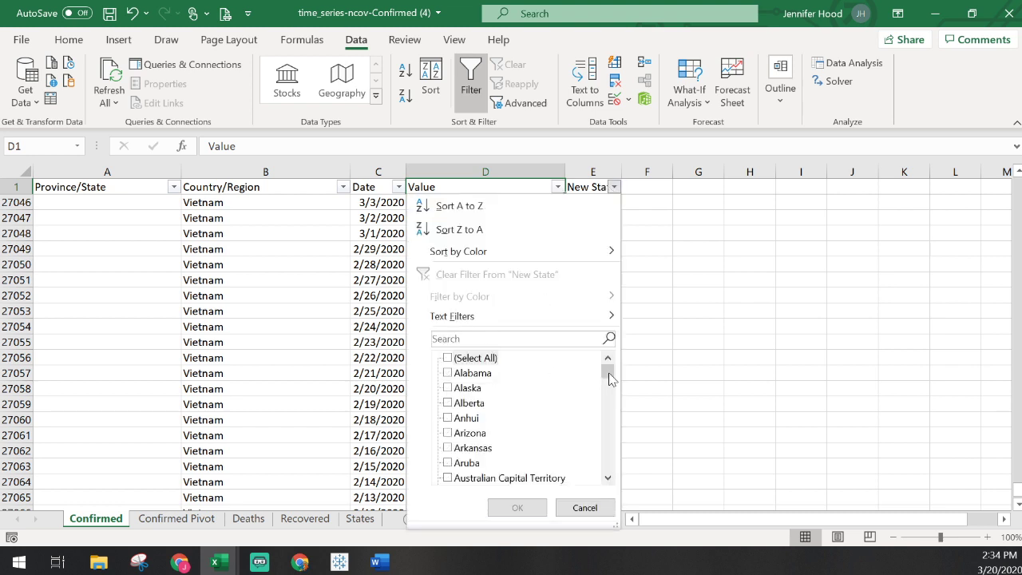
left_click_drag(608, 372, 609, 467)
left_click(466, 448)
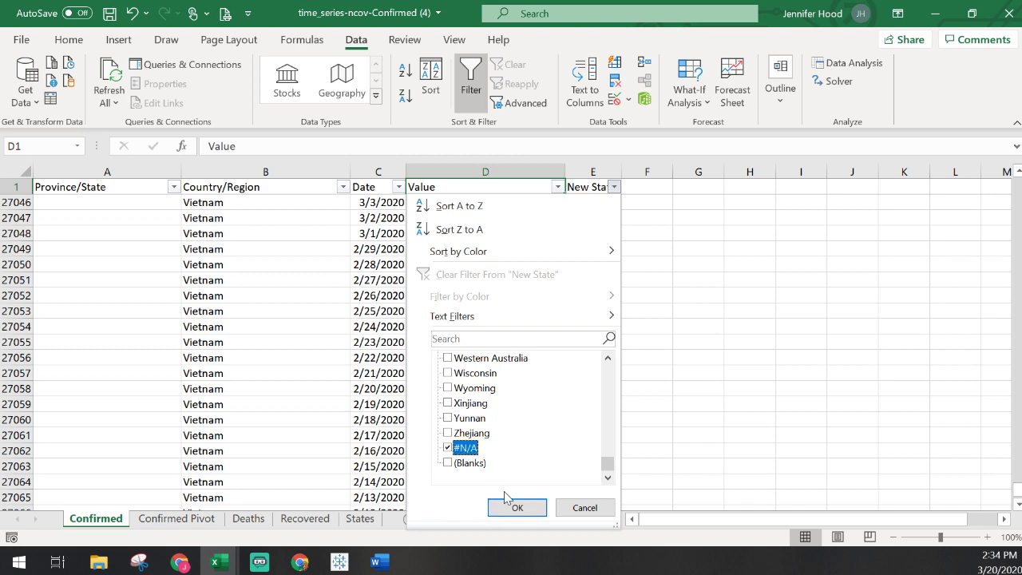
left_click(517, 508)
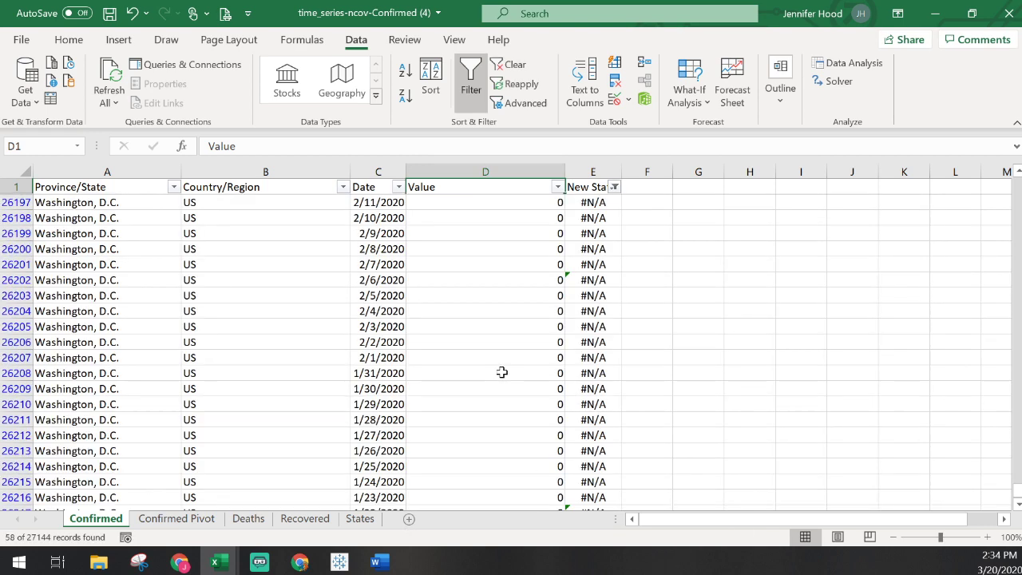
Replace the Province/State entry in the first filtered row, dated 3/19/2020, with District of Columbia.
left_click(116, 201)
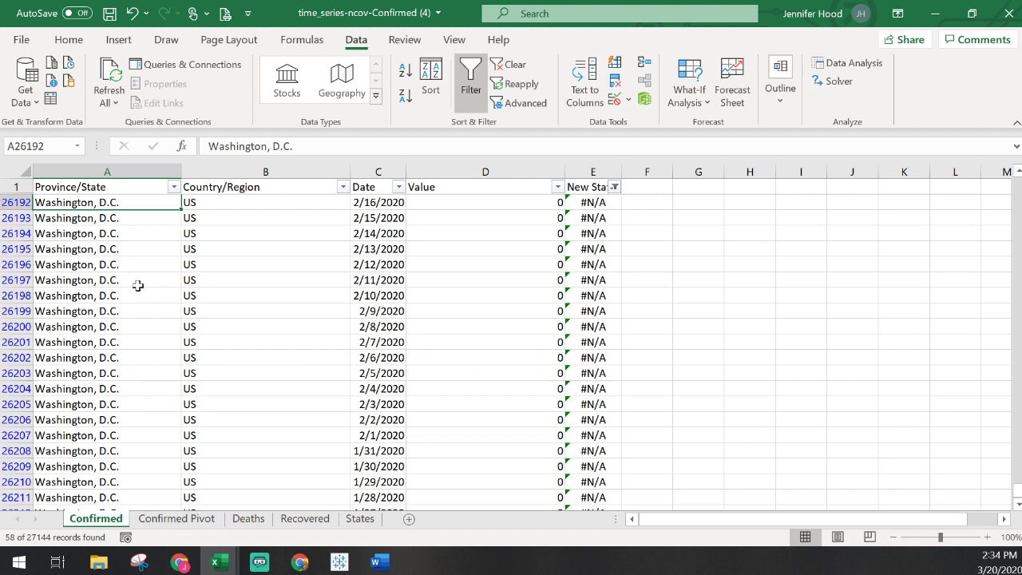
scroll(137, 285, "up", 11)
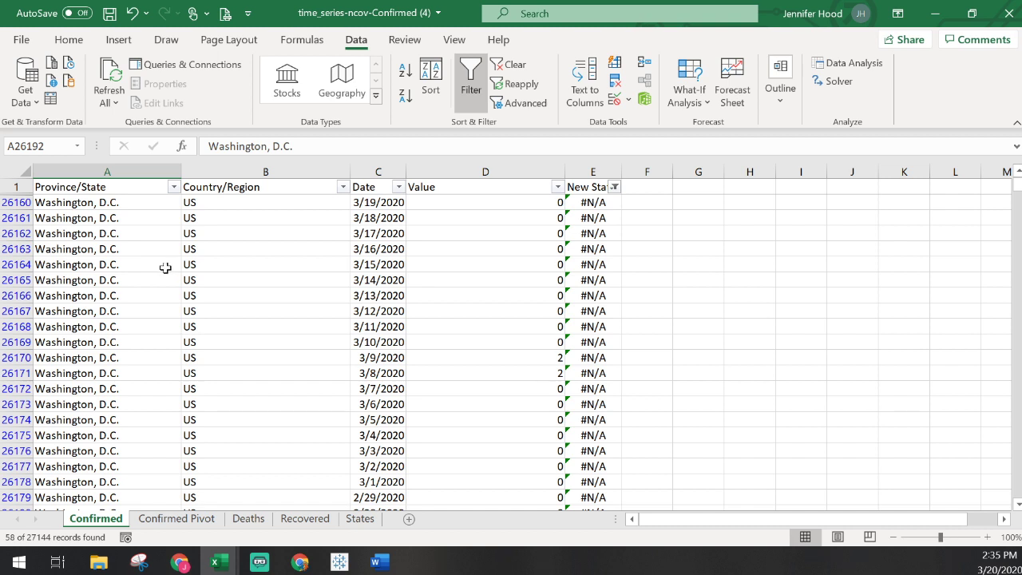
left_click(156, 204)
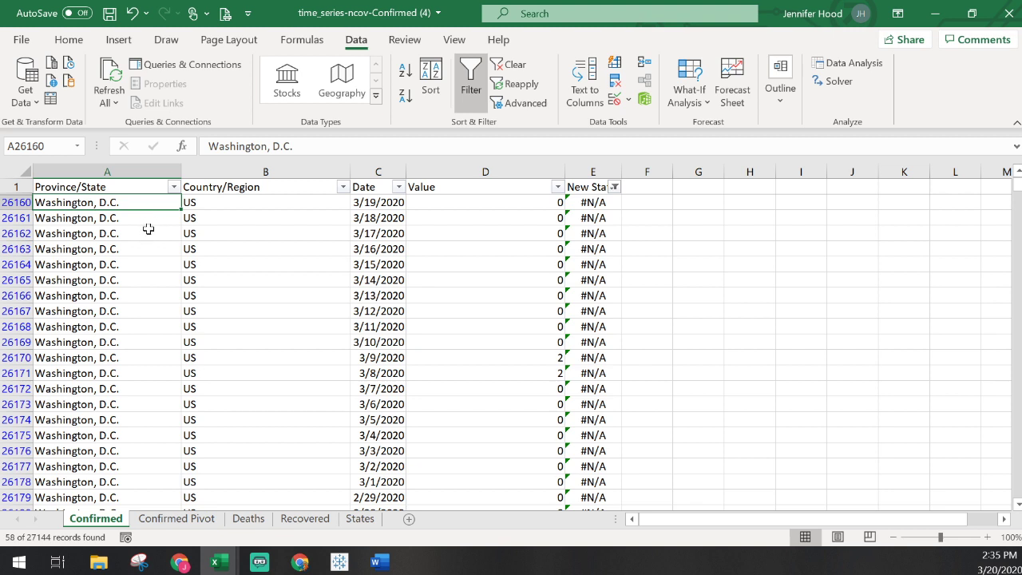
type("D")
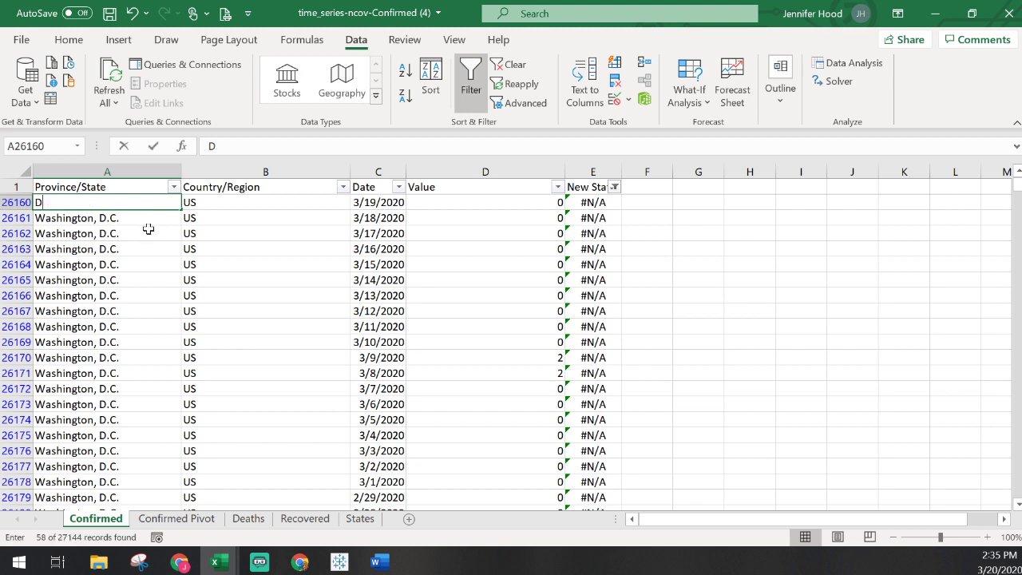
type("istrict ")
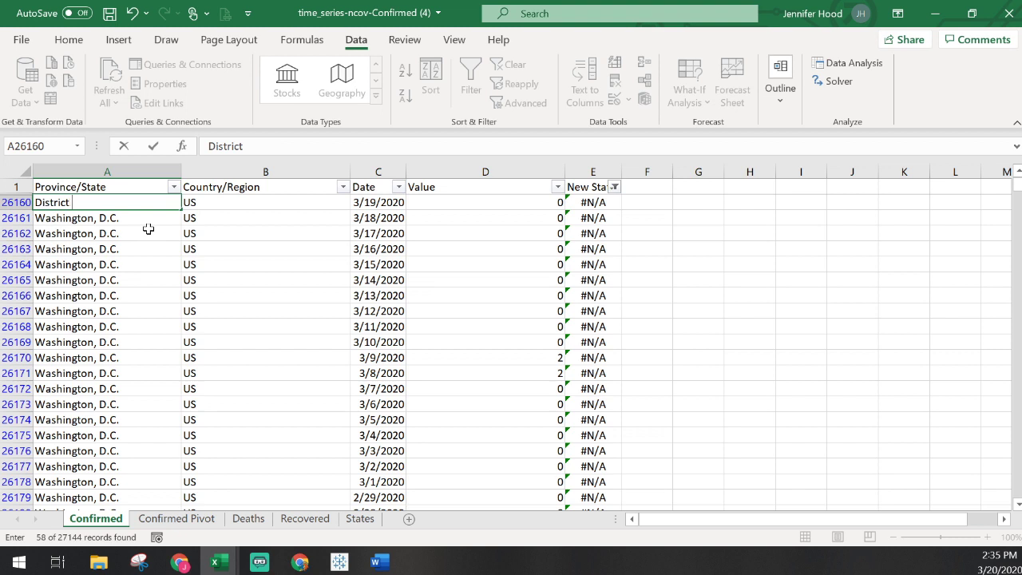
type("of Columb")
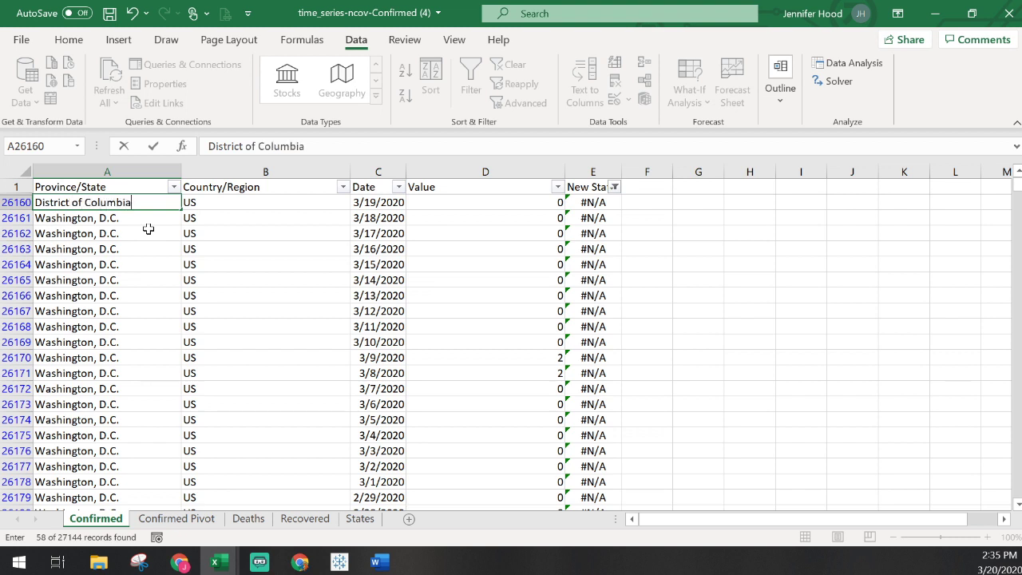
type("ia")
key("Return")
Copy the District of Columbia entry over all remaining Washington, D.C. cells in the filtered Province/State column.
key("Up")
key("ctrl+c")
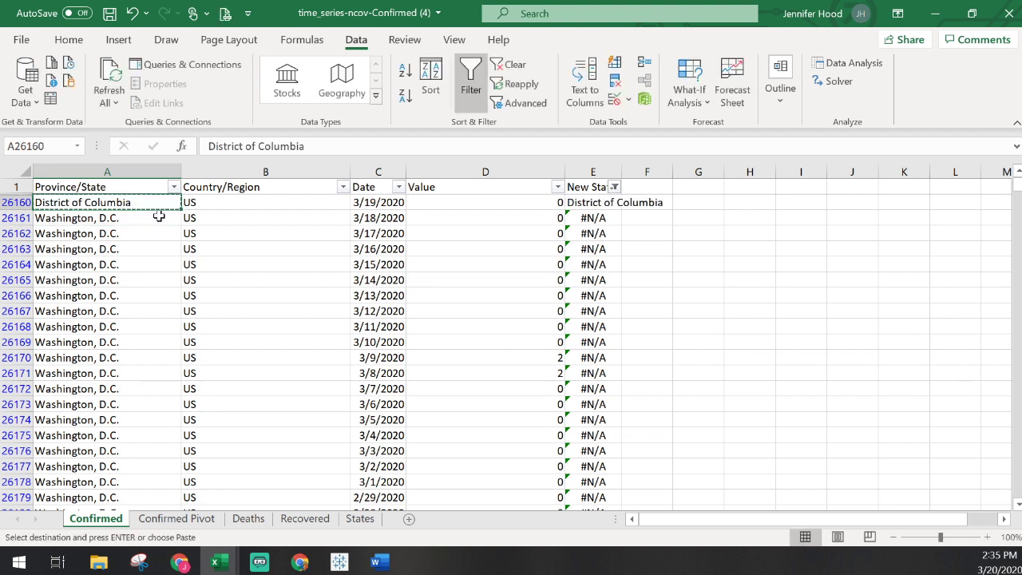
left_click(158, 217)
scroll(126, 309, "down", 15)
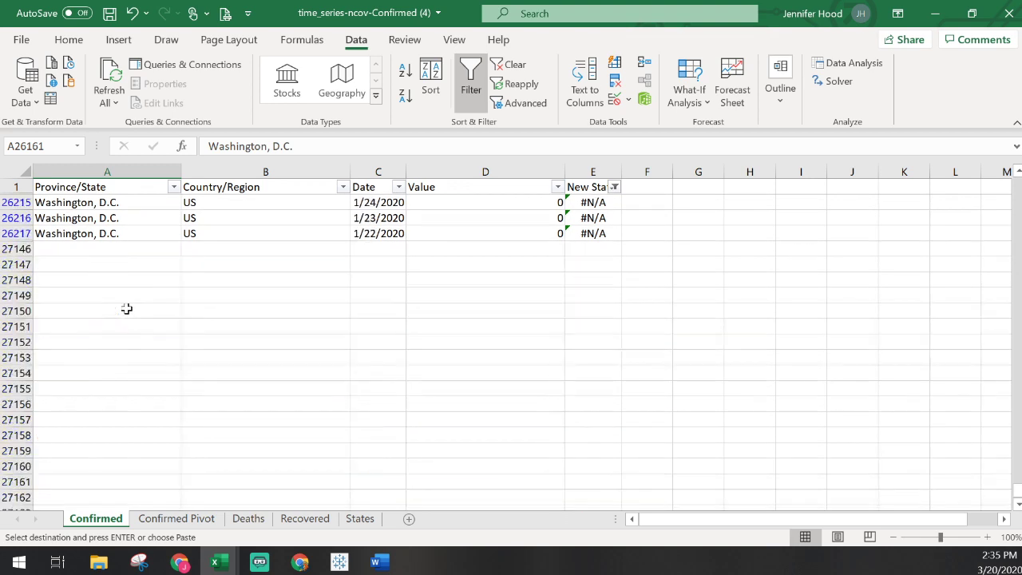
scroll(126, 309, "up", 1)
left_click(114, 275, "shift")
key("ctrl+v")
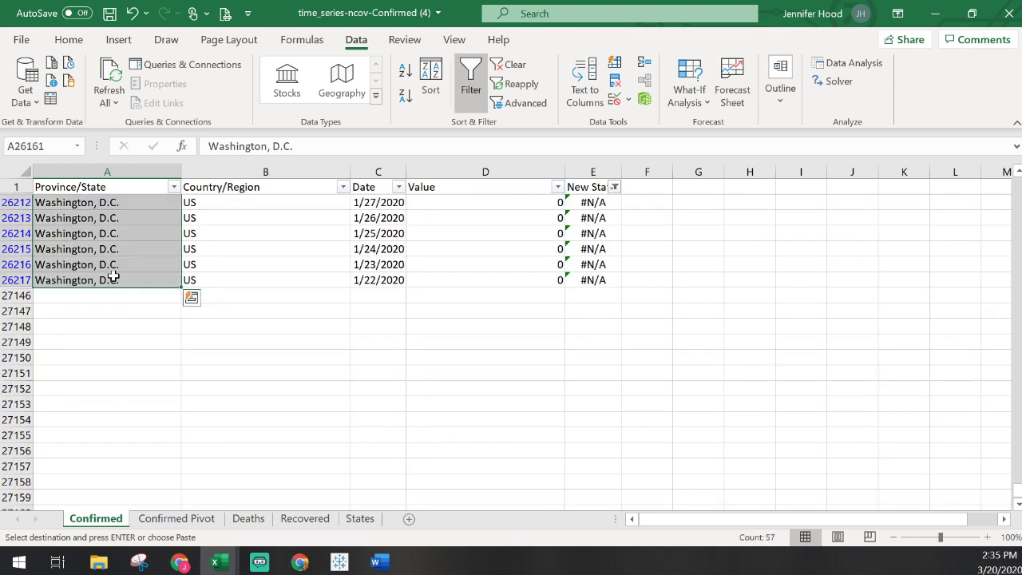
scroll(134, 348, "up", 10)
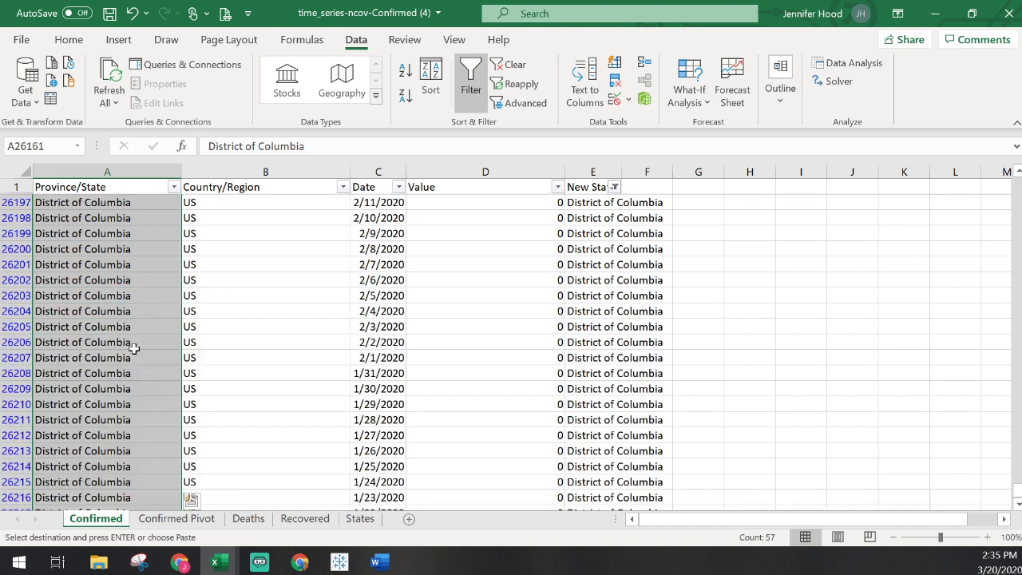
scroll(134, 348, "up", 7)
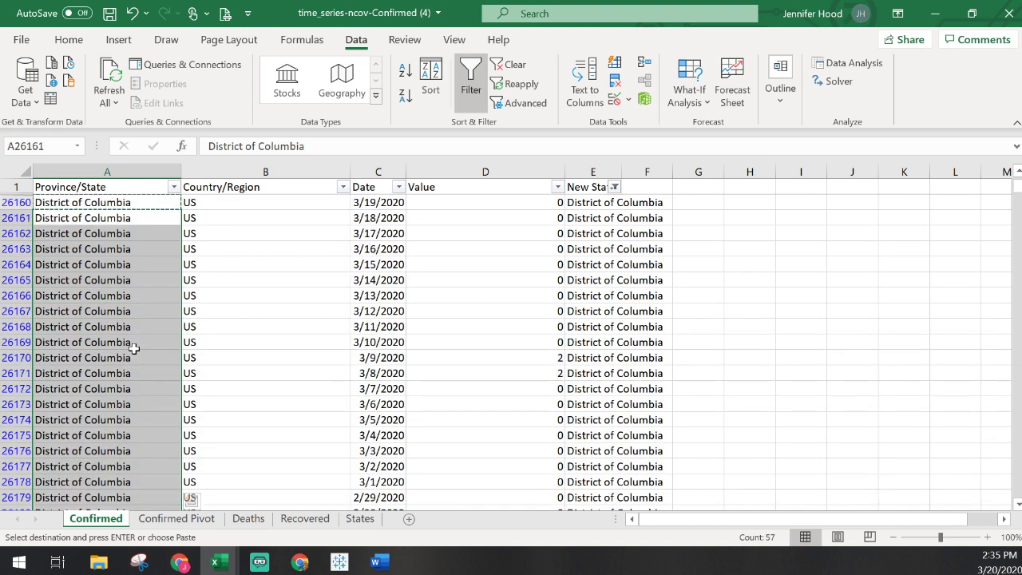
Check the New State filter list for #N/A, and reselect all values so every row is shown.
left_click(143, 218)
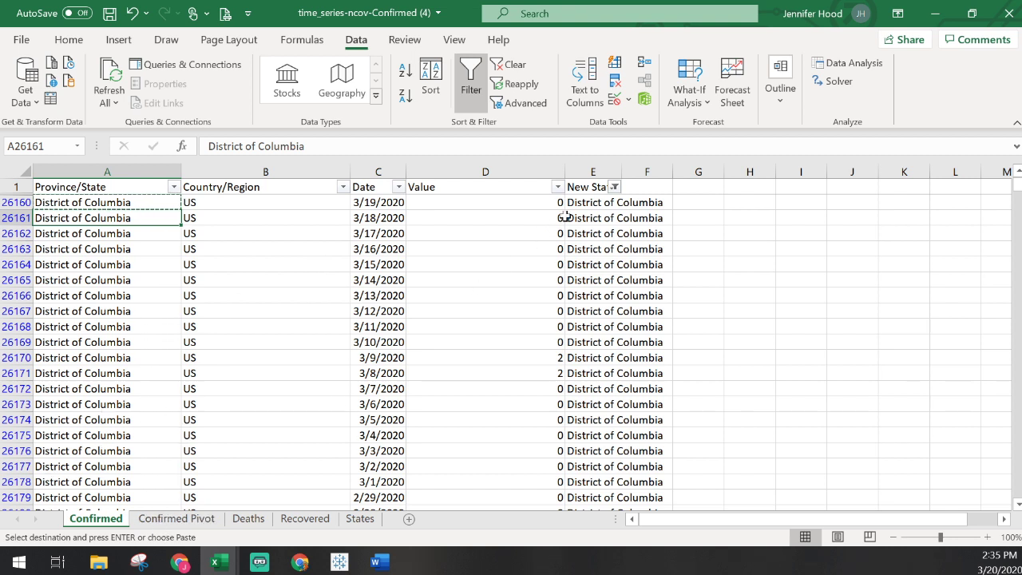
left_click(614, 187)
scroll(503, 412, "down", 20)
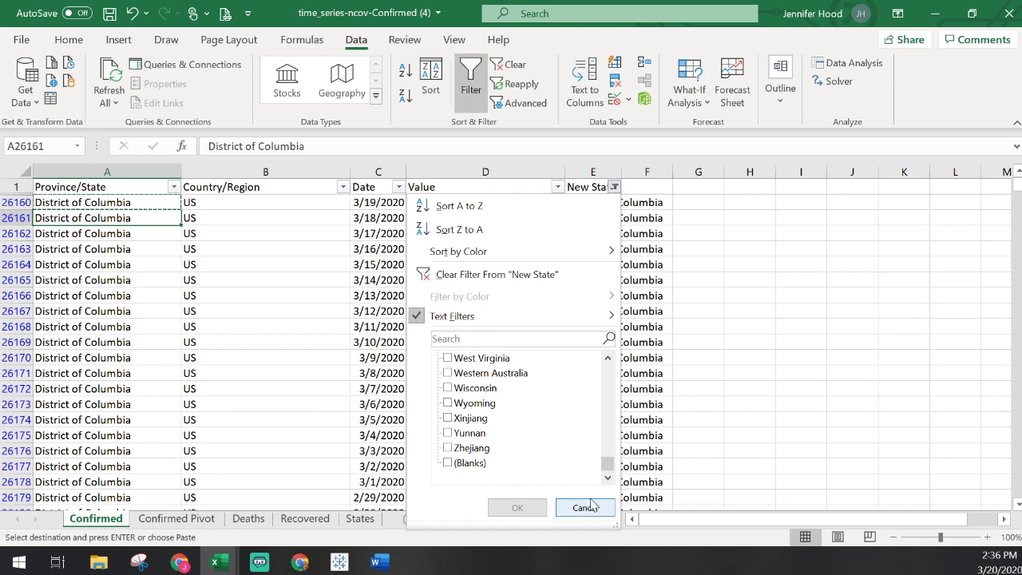
left_click_drag(606, 463, 611, 359)
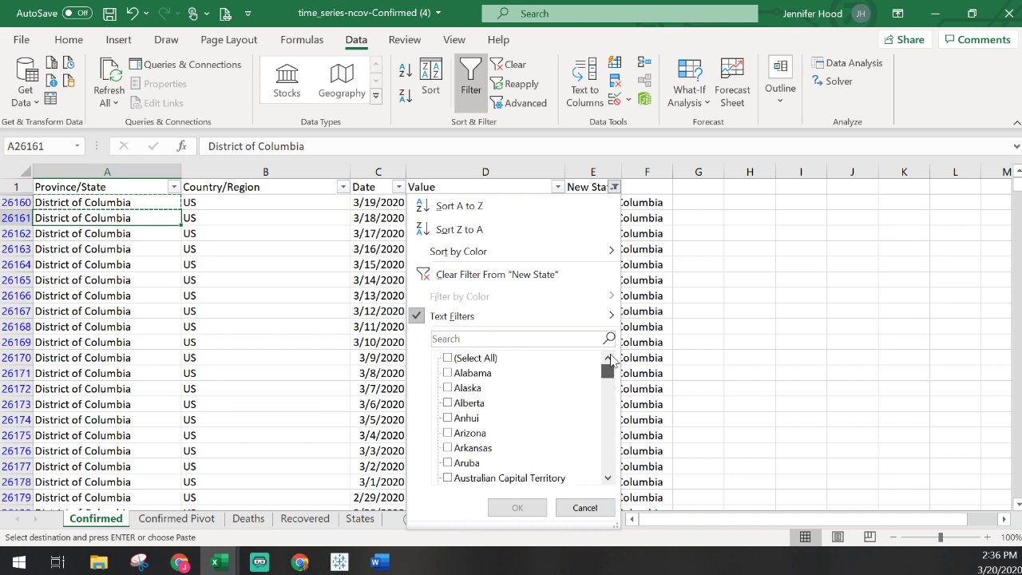
left_click(471, 359)
left_click(515, 504)
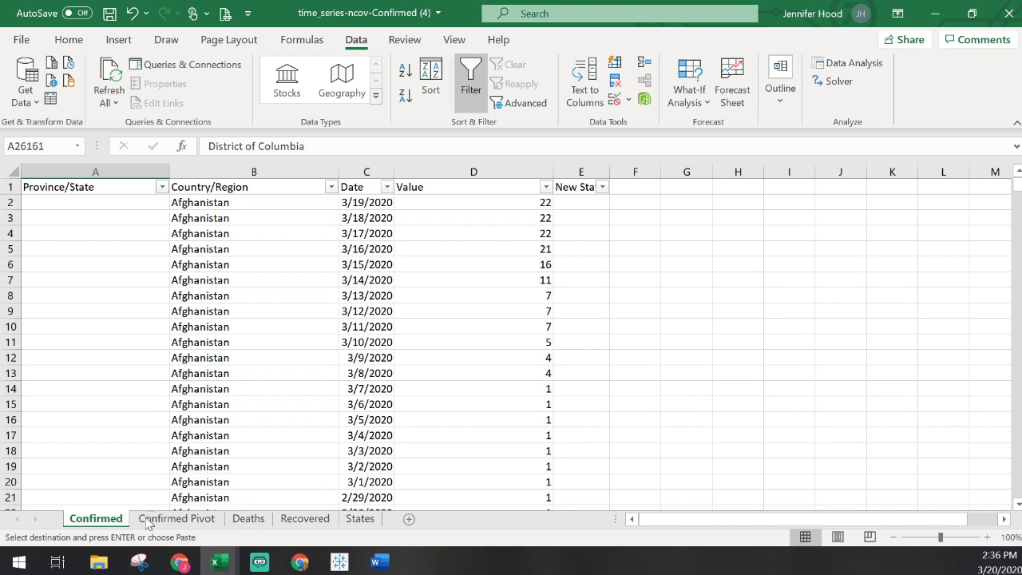
Refresh the pivot table on the Confirmed Pivot sheet with the corrected state names.
left_click(147, 523)
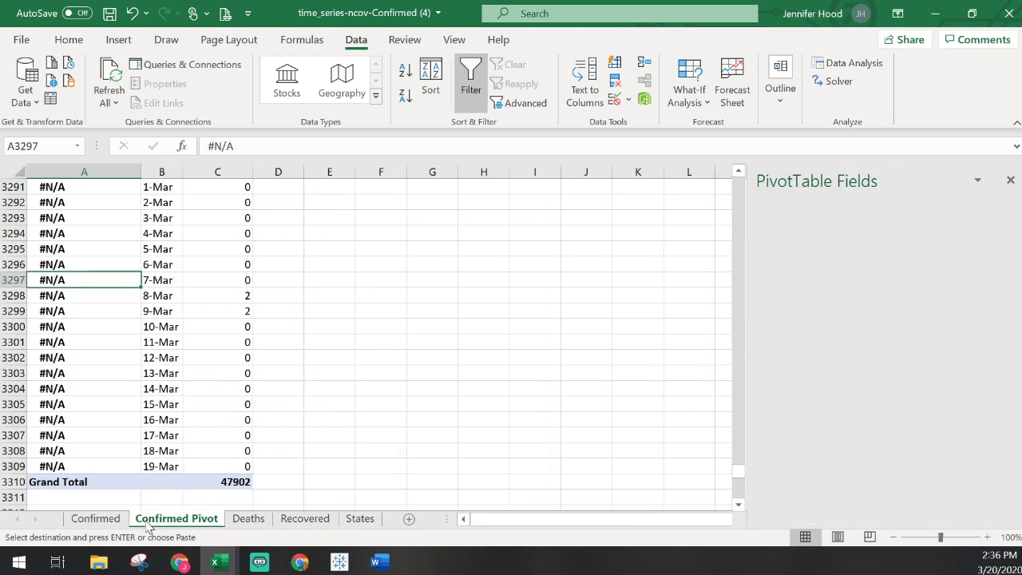
scroll(225, 245, "up", 20)
scroll(226, 246, "up", 7)
left_click(103, 232)
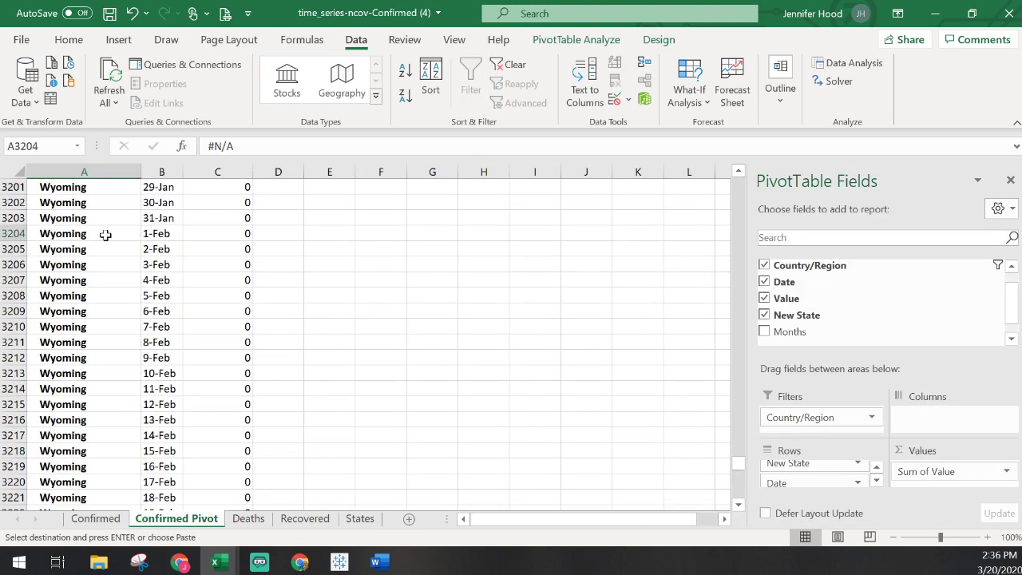
right_click(107, 235)
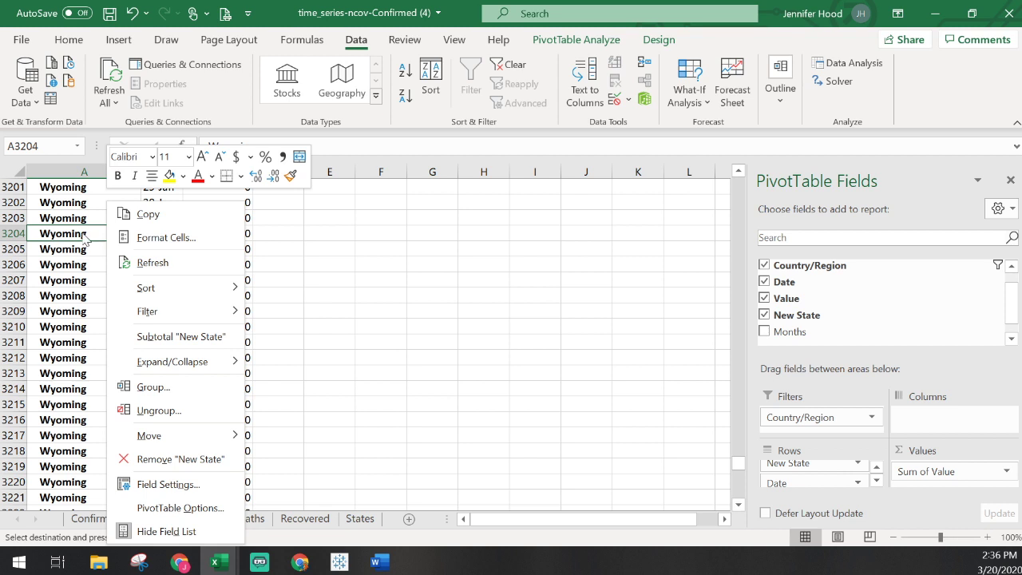
left_click(136, 261)
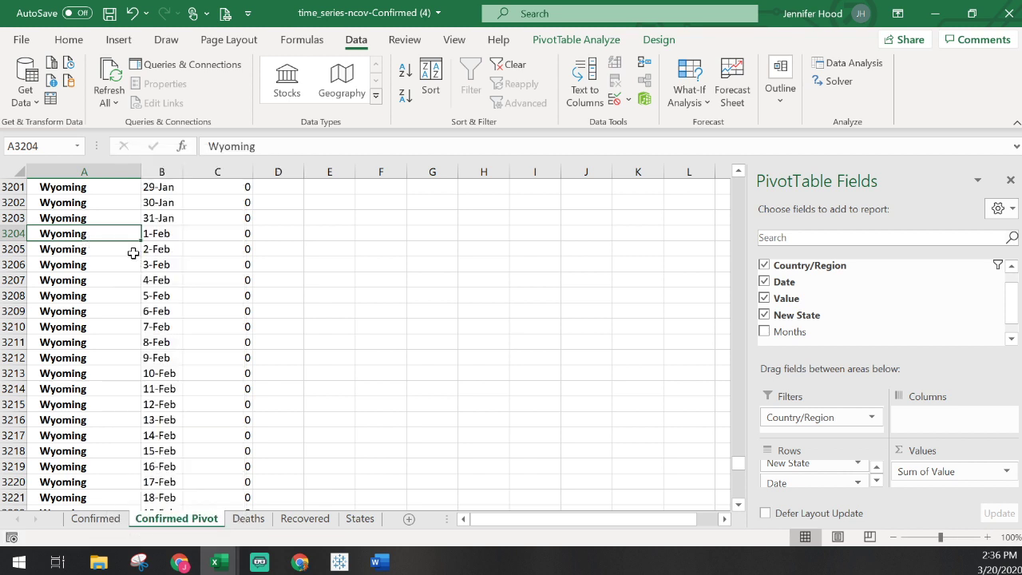
Check the last rows of the refreshed pivot table above the Grand Total for leftover #N/A states.
scroll(320, 325, "down", 7)
scroll(321, 325, "down", 12)
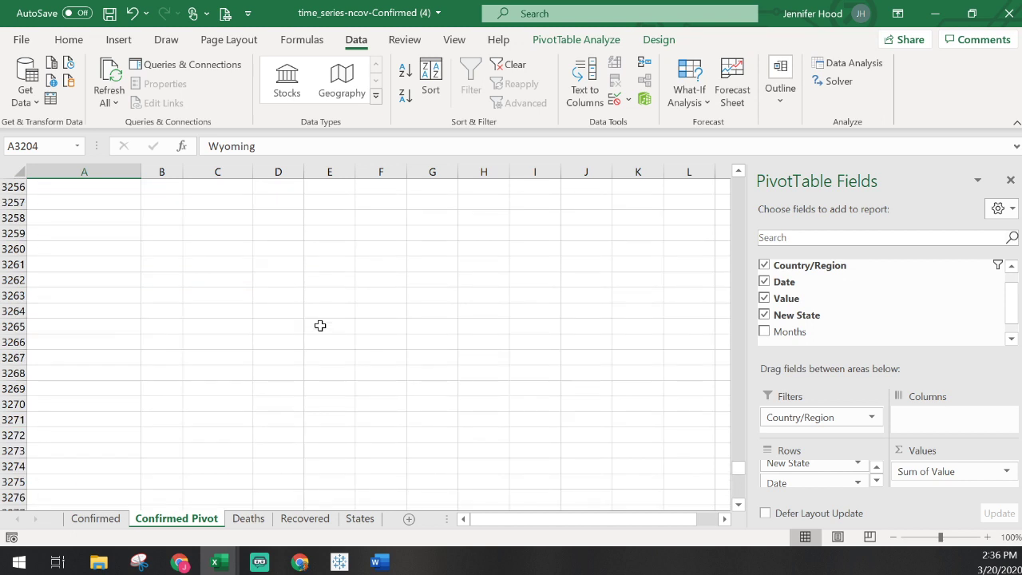
scroll(320, 325, "up", 5)
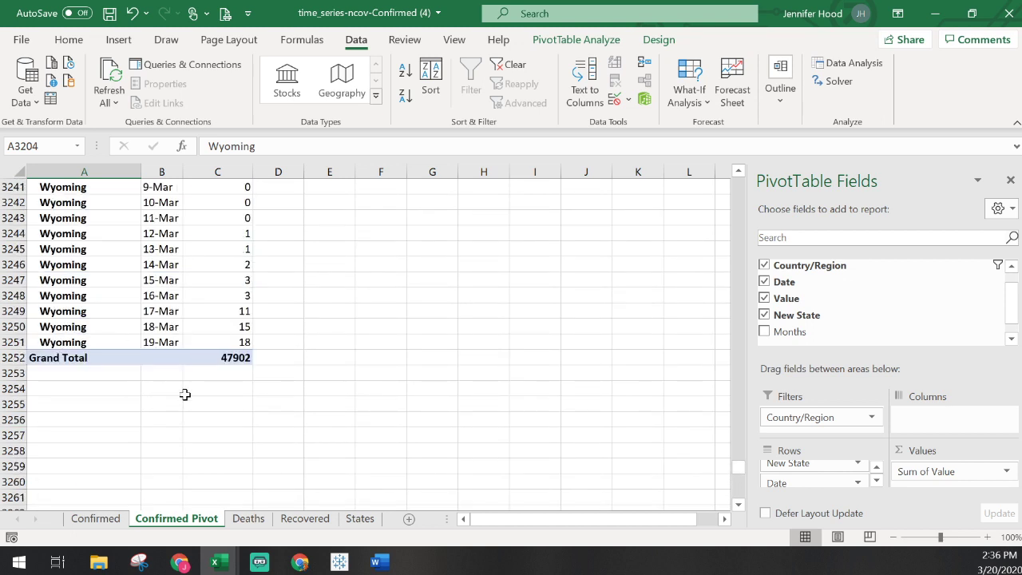
left_click_drag(252, 401, 48, 312)
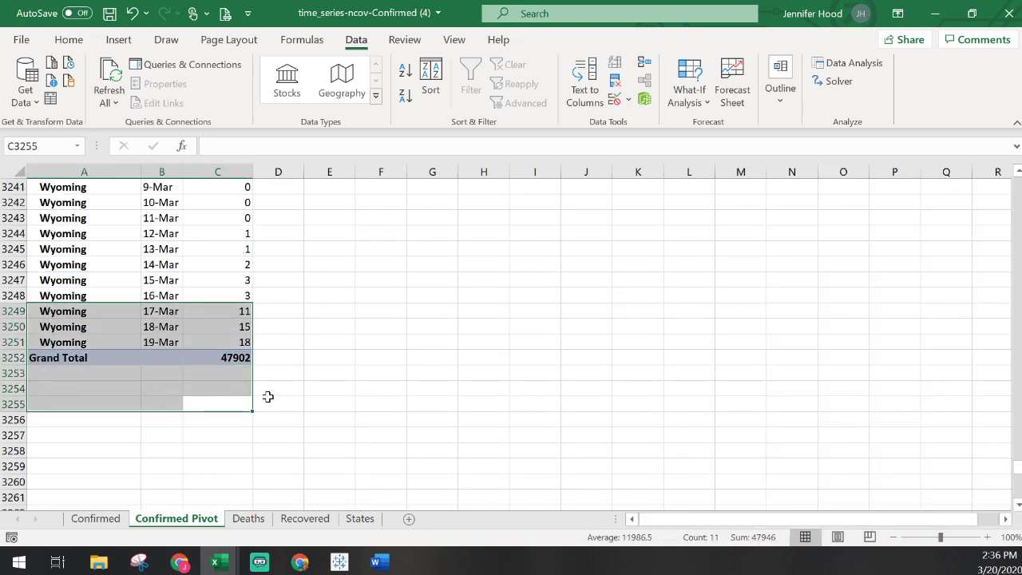
Examine the District of Columbia rows and their daily values in the refreshed pivot table.
scroll(221, 418, "up", 7)
scroll(220, 416, "up", 20)
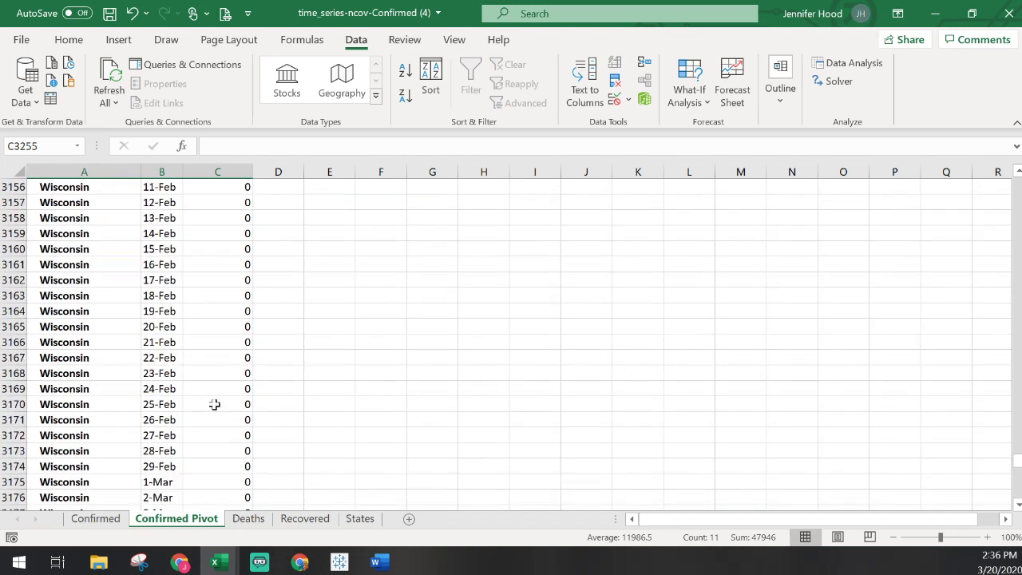
left_click(1018, 468)
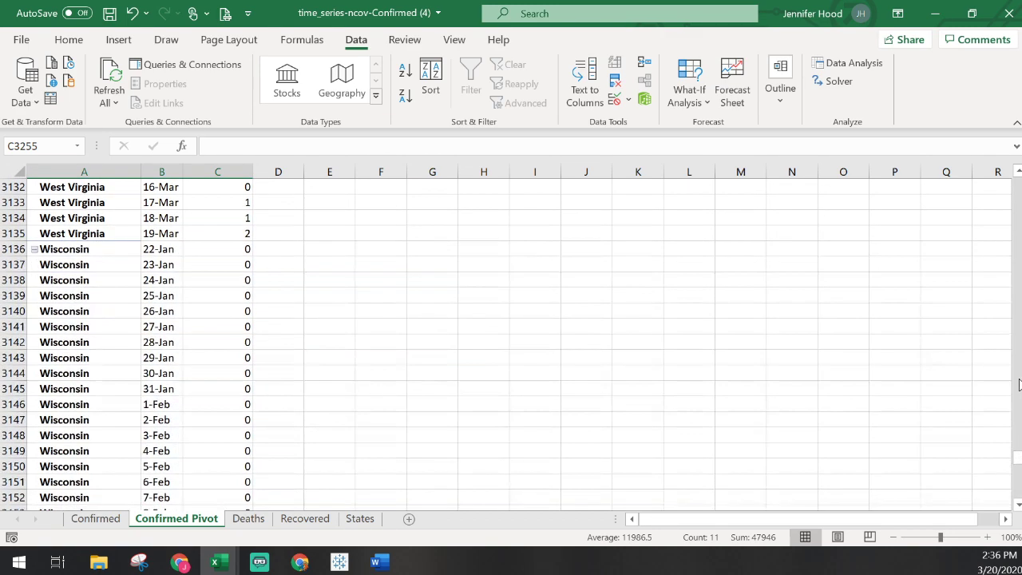
left_click_drag(1018, 456, 1017, 227)
left_click(79, 202)
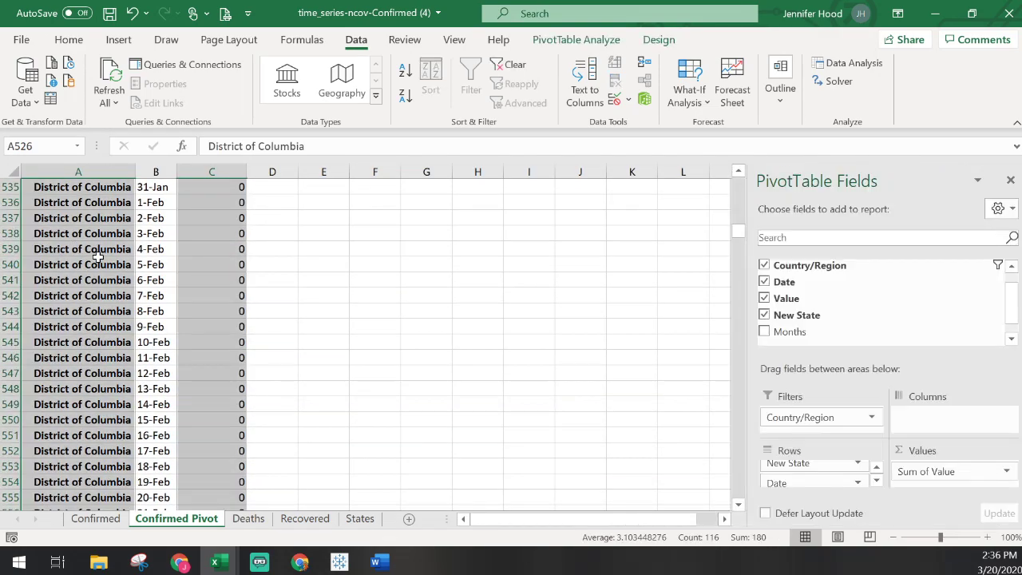
left_click(180, 266)
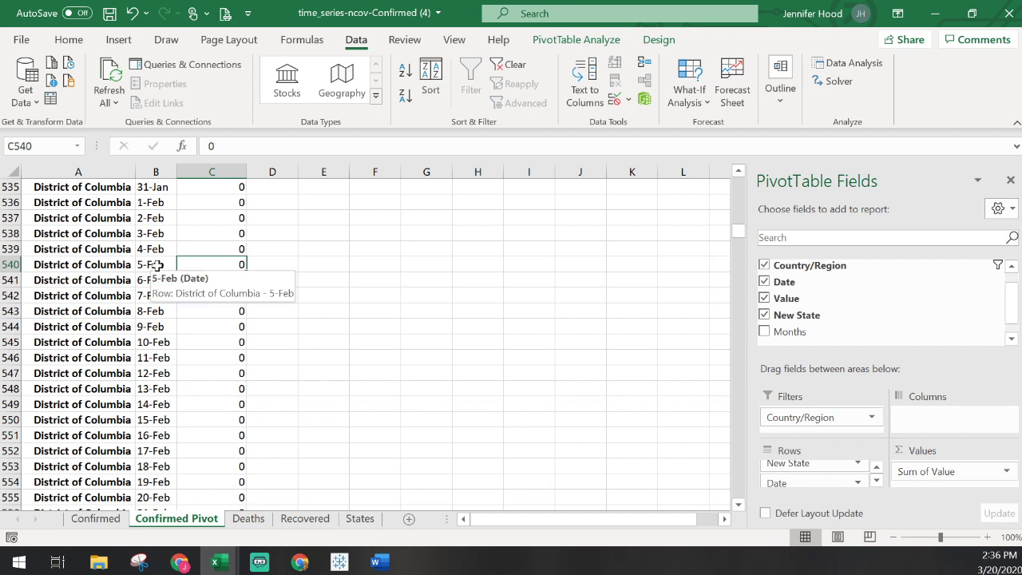
left_click(291, 251)
scroll(169, 330, "up", 5)
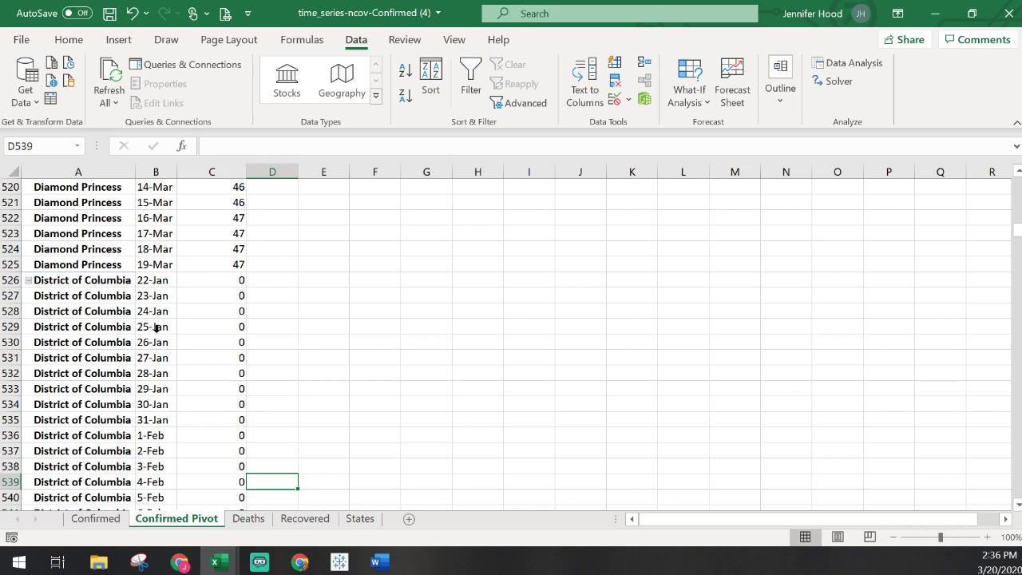
Check the number format options for the date cells in the pivot table, including the first Alabama date in B4.
left_click(151, 220)
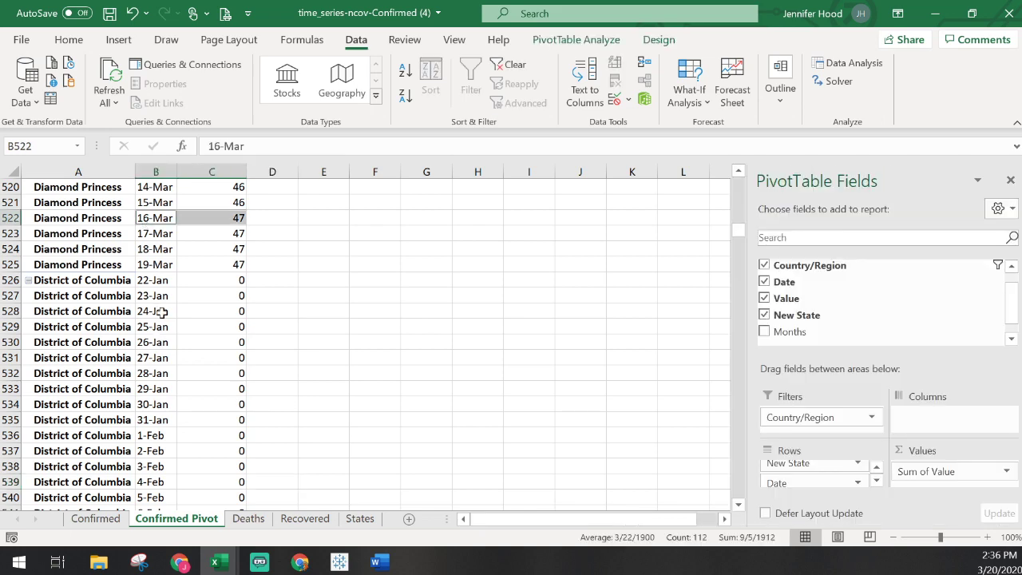
scroll(272, 319, "up", 12)
scroll(273, 317, "up", 12)
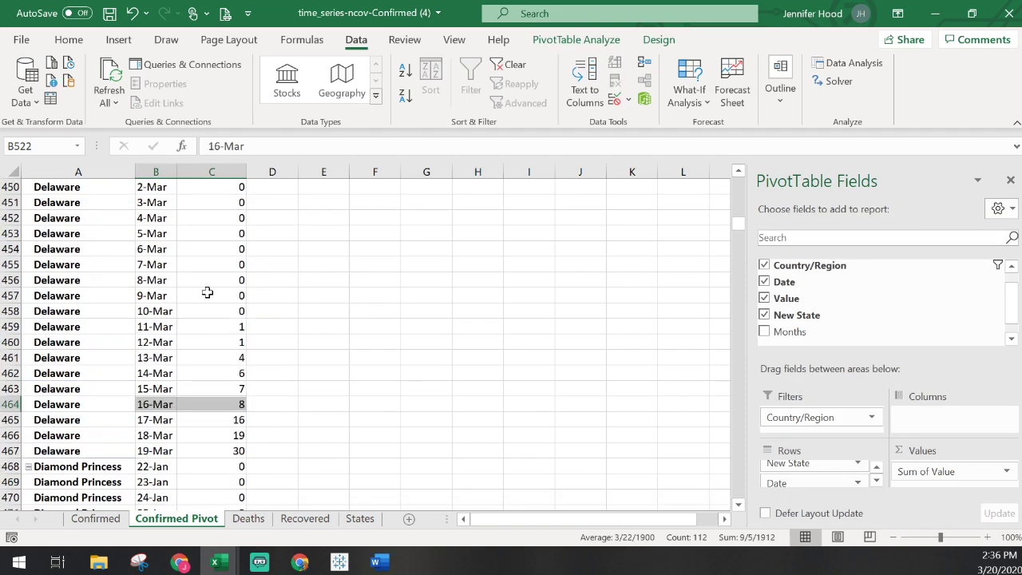
left_click(159, 186)
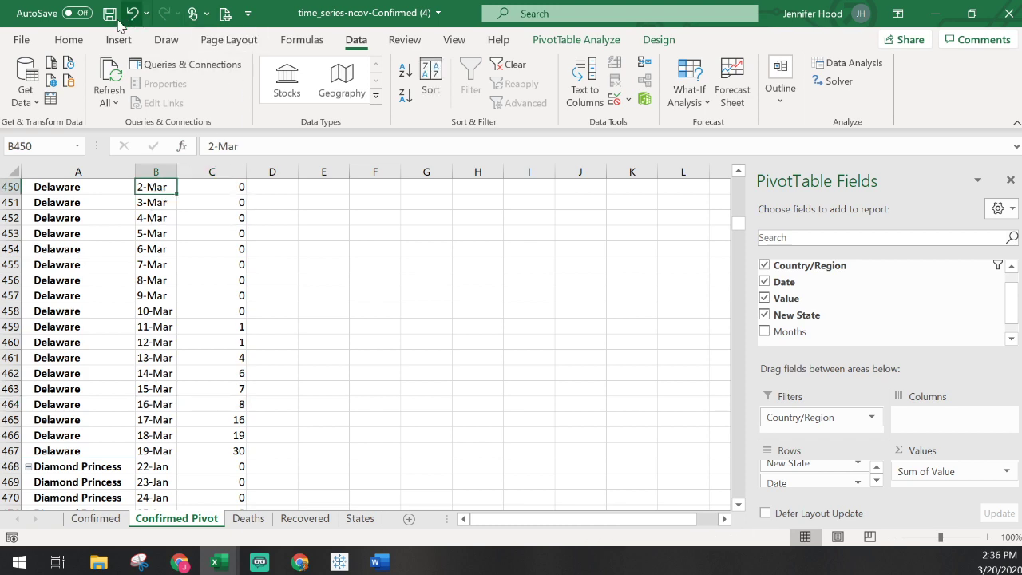
left_click(71, 43)
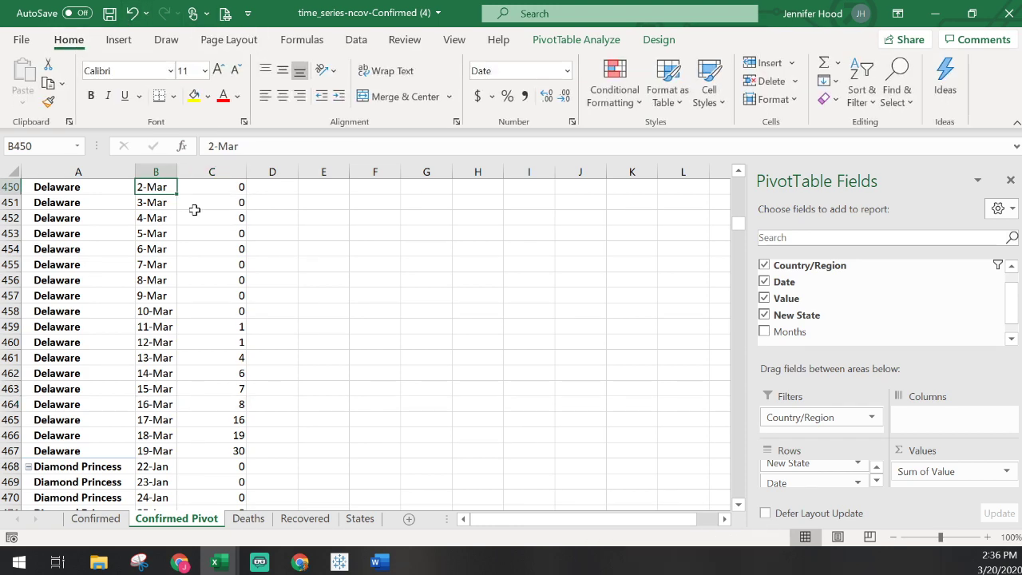
scroll(189, 341, "up", 20)
scroll(154, 334, "up", 20)
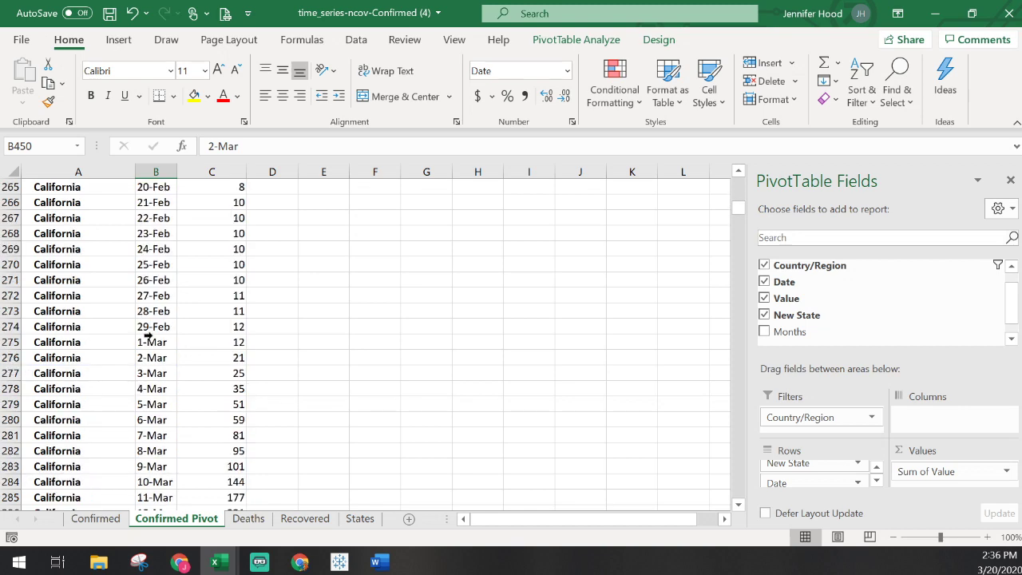
left_click_drag(736, 210, 739, 174)
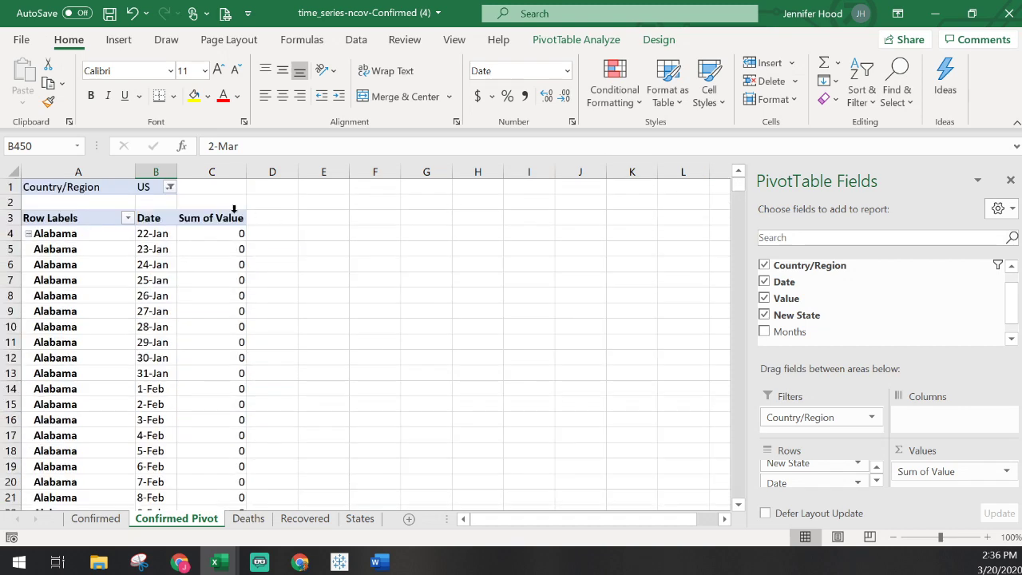
left_click(154, 233)
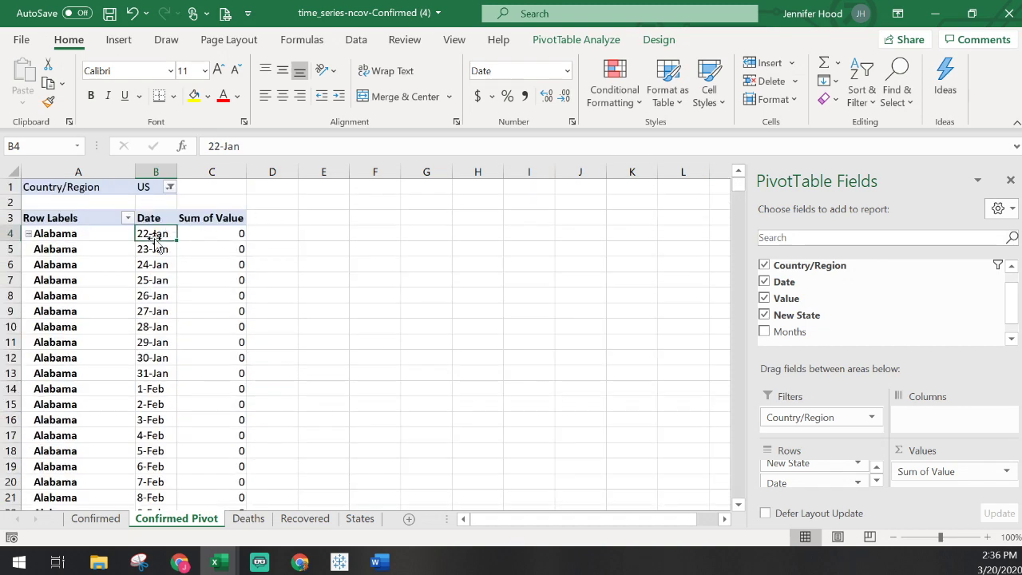
left_click(567, 71)
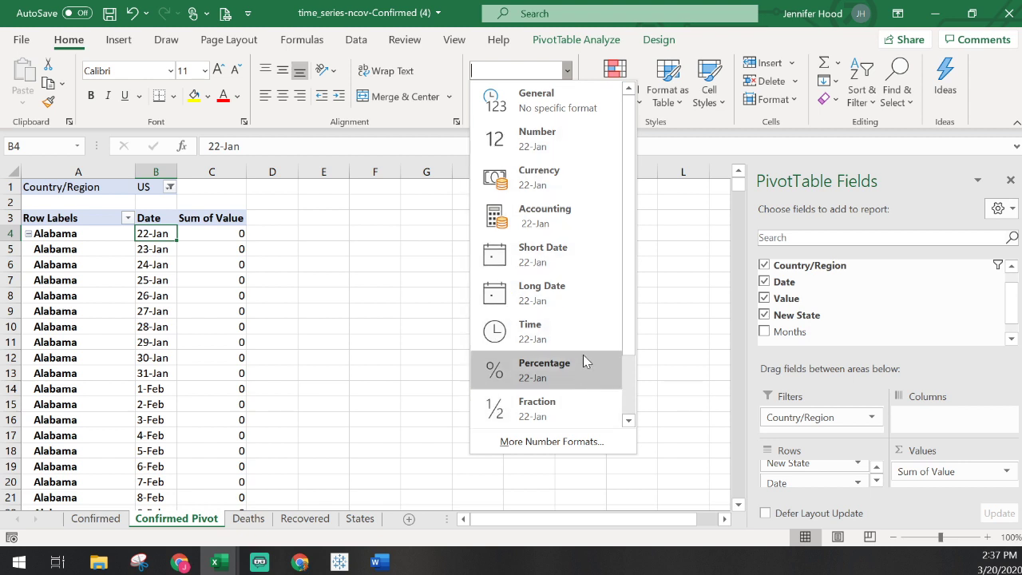
left_click(568, 73)
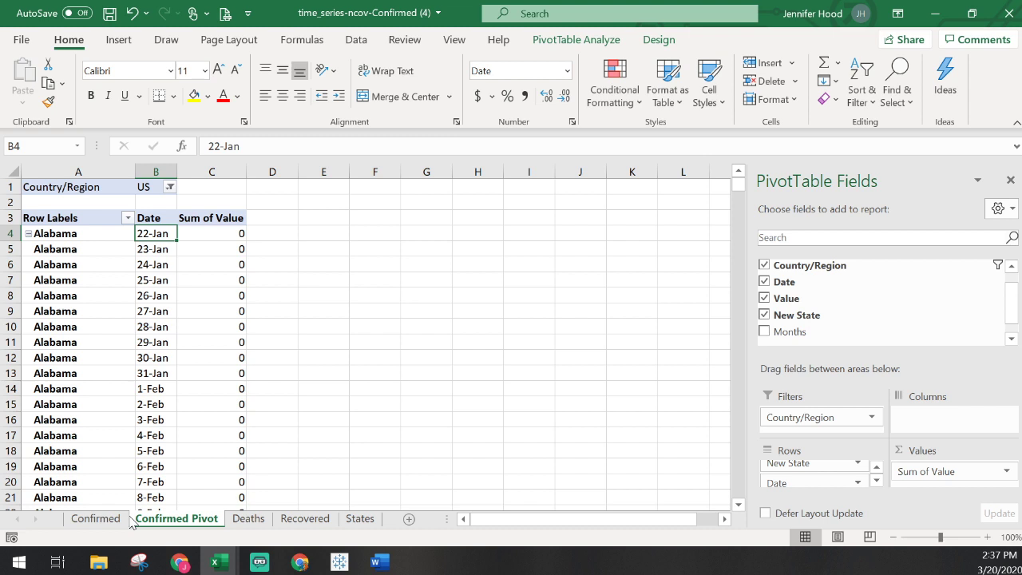
left_click(163, 391)
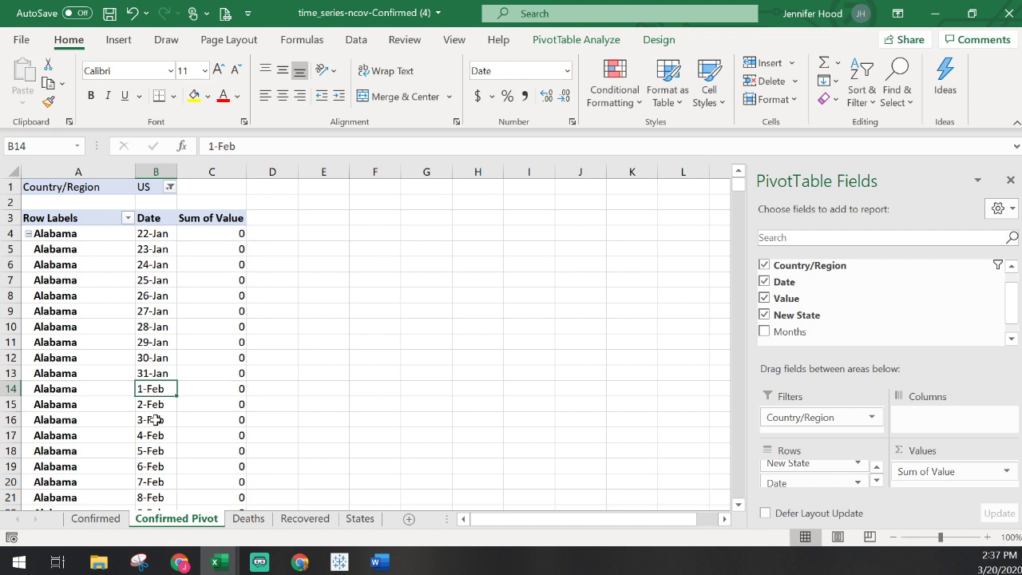
Format the entire Date column on the Confirmed sheet as General.
left_click(95, 521)
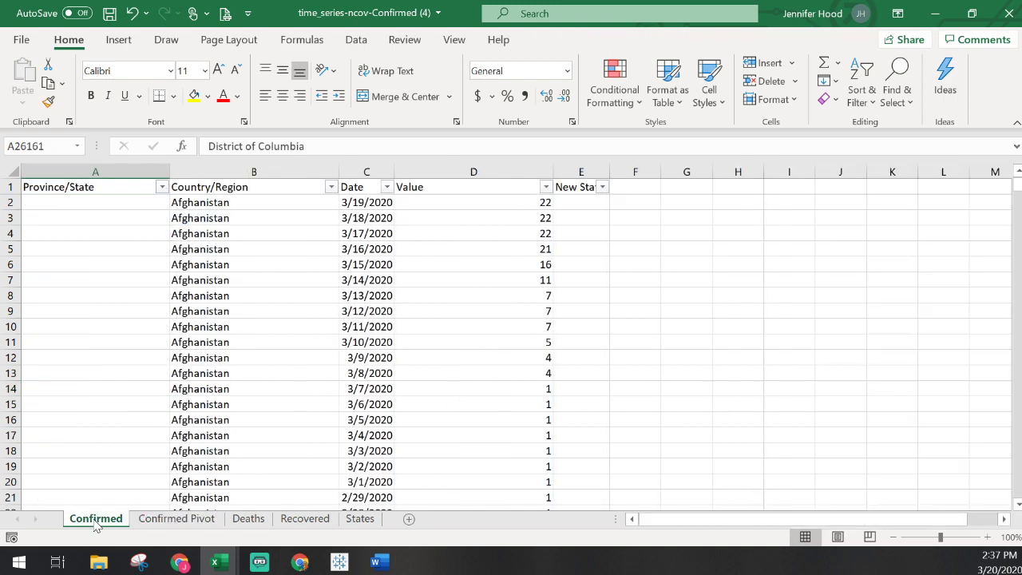
left_click(365, 201)
left_click(567, 71)
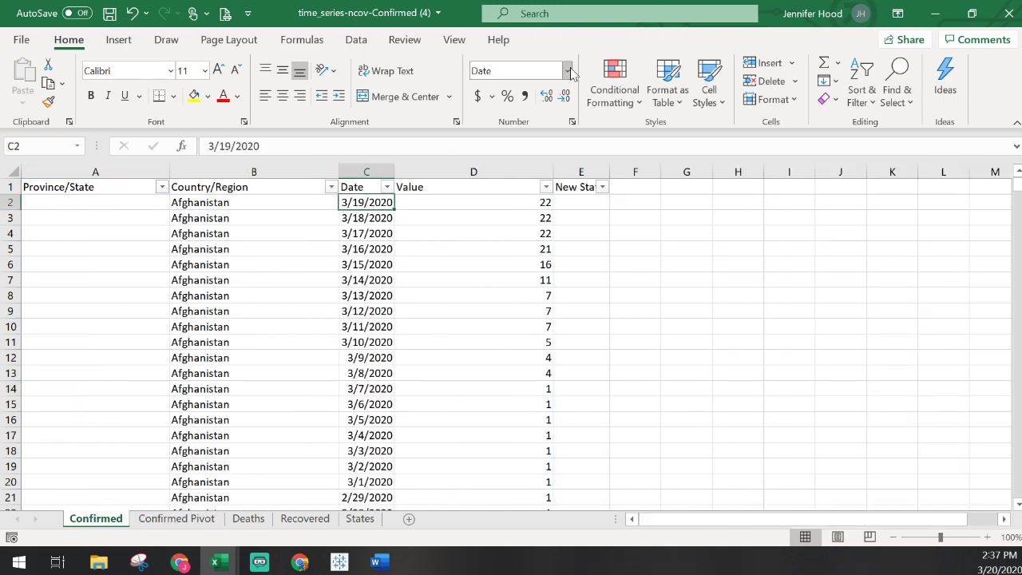
left_click(568, 71)
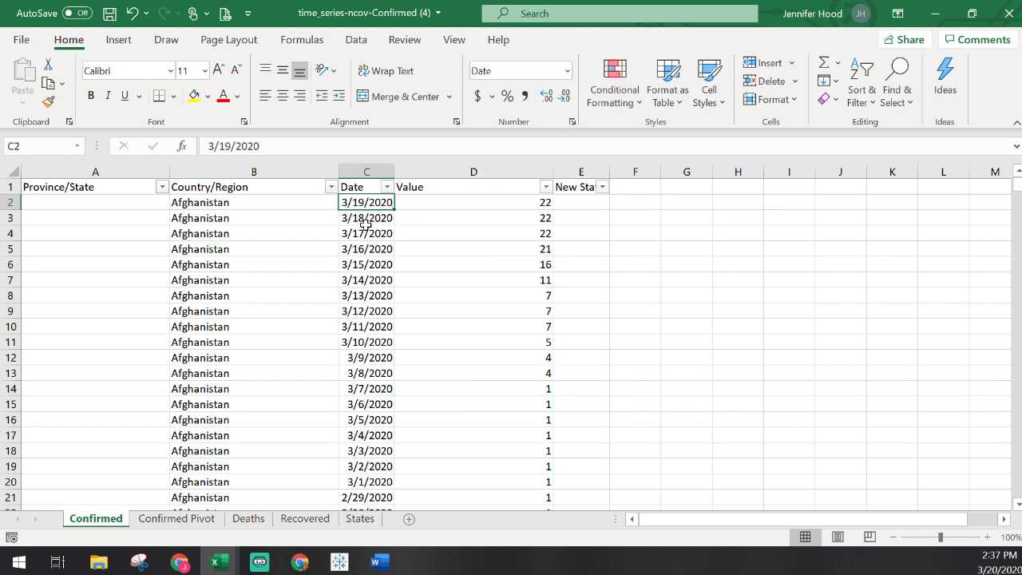
left_click(367, 171)
left_click(566, 71)
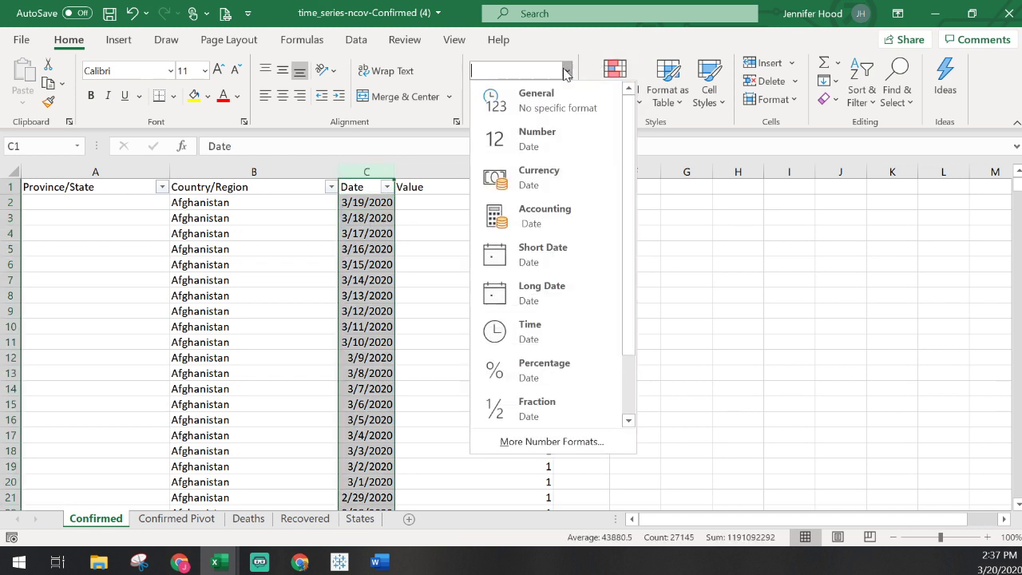
left_click(555, 114)
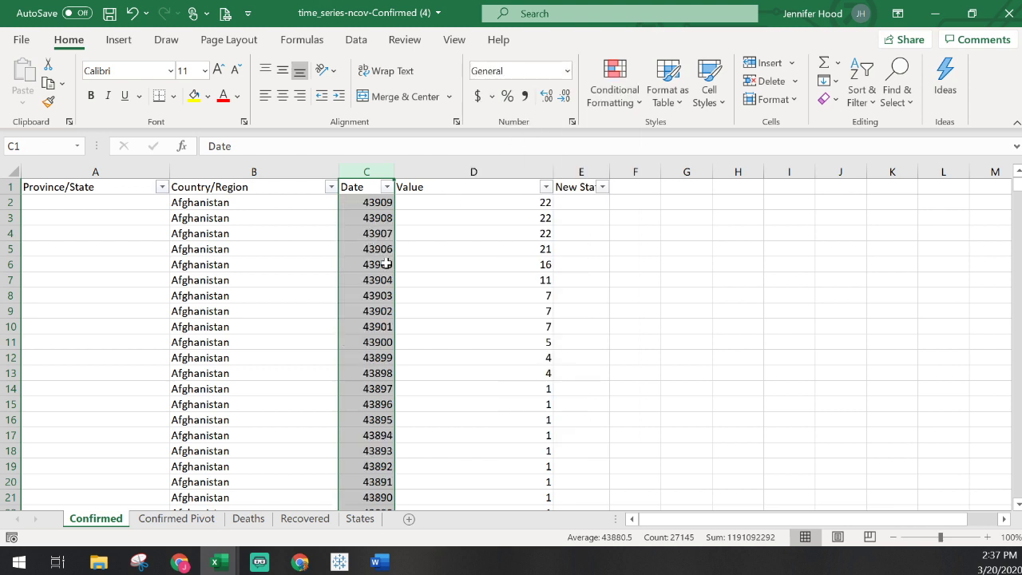
left_click(356, 202)
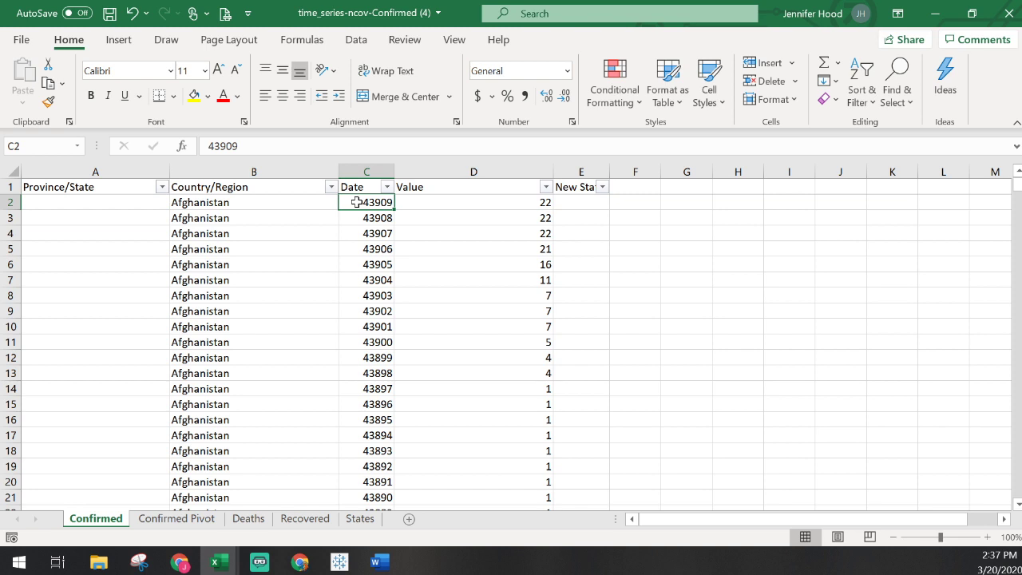
Refresh the pivot table on the Confirmed Pivot sheet with the reformatted source dates.
left_click(158, 523)
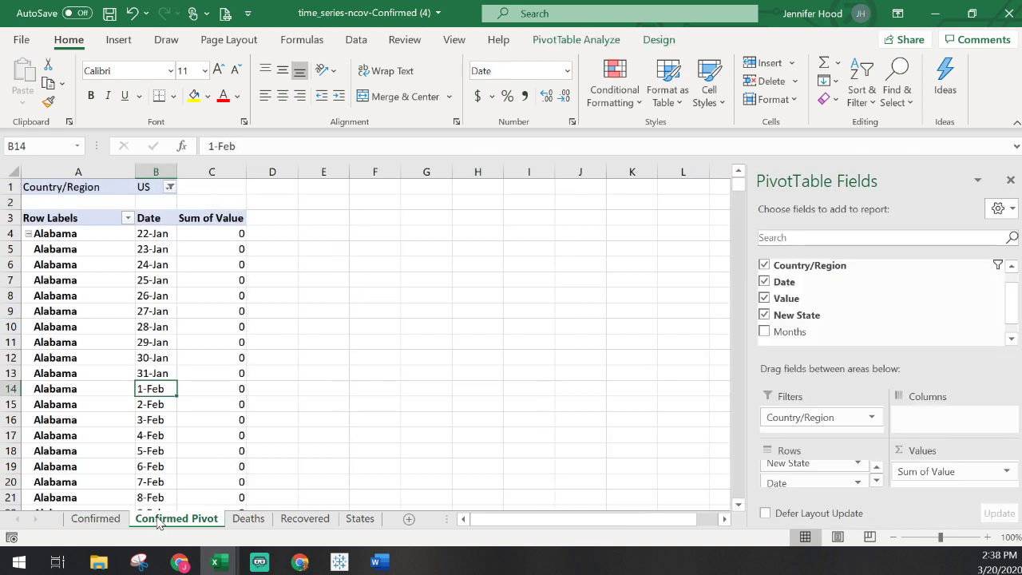
right_click(100, 264)
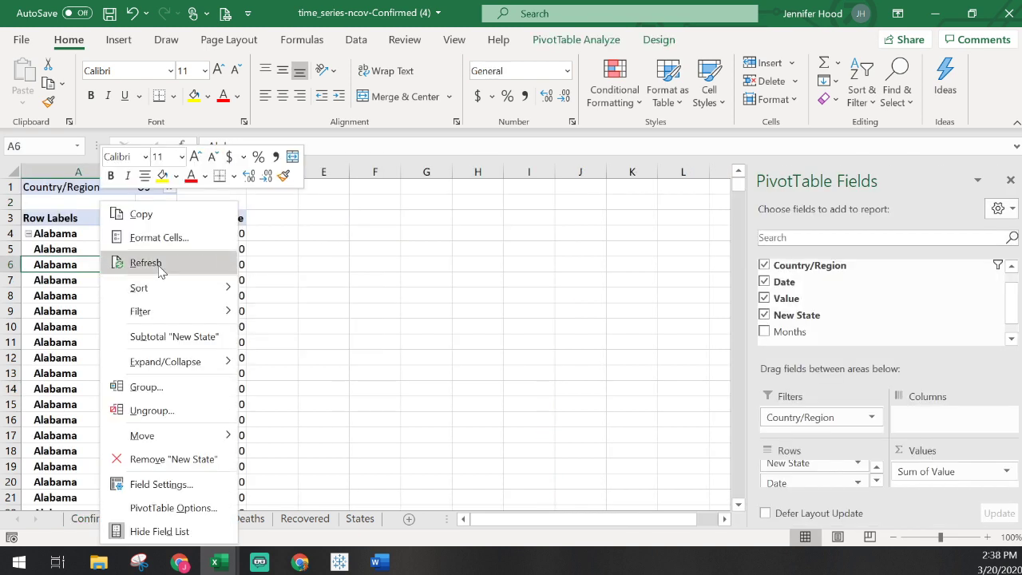
left_click(160, 269)
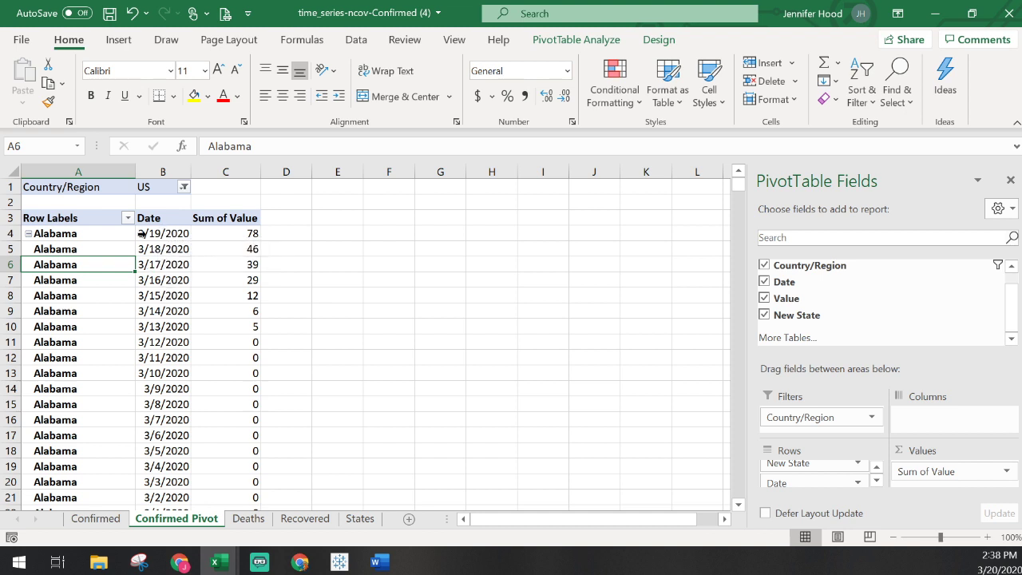
left_click(67, 202)
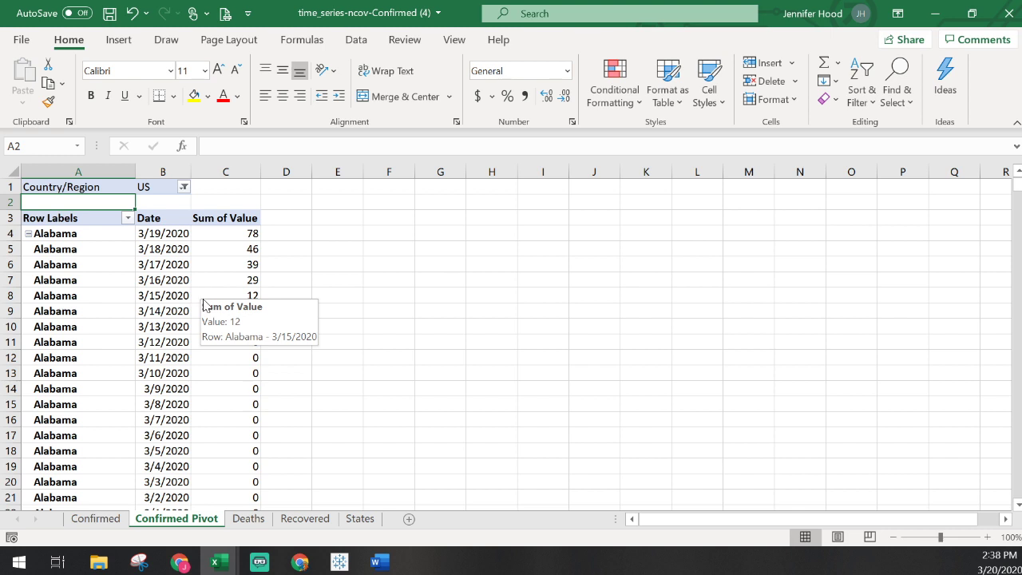
Add the header "State + Date" in cell F1 of the Confirmed sheet.
left_click(99, 520)
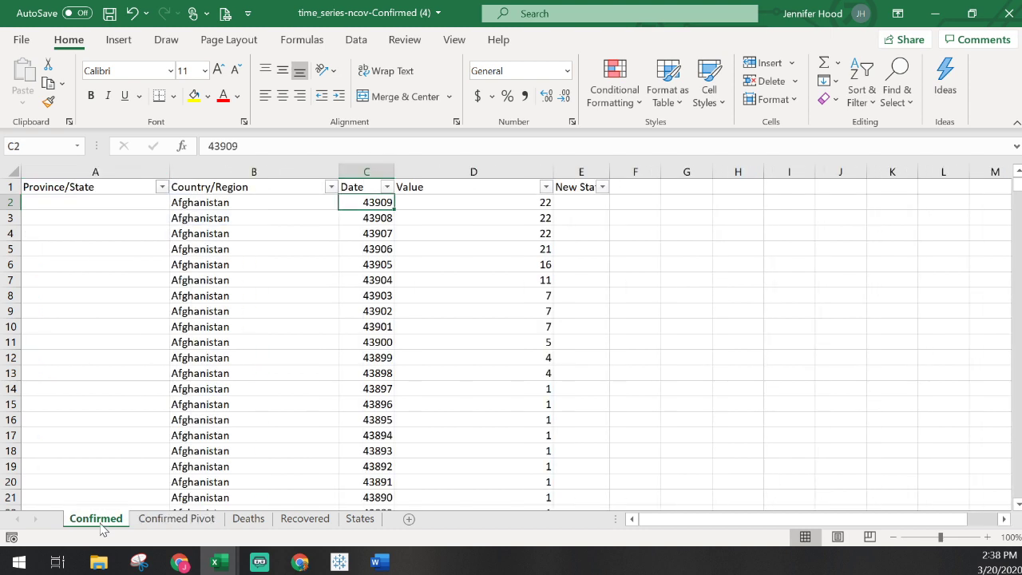
left_click(640, 184)
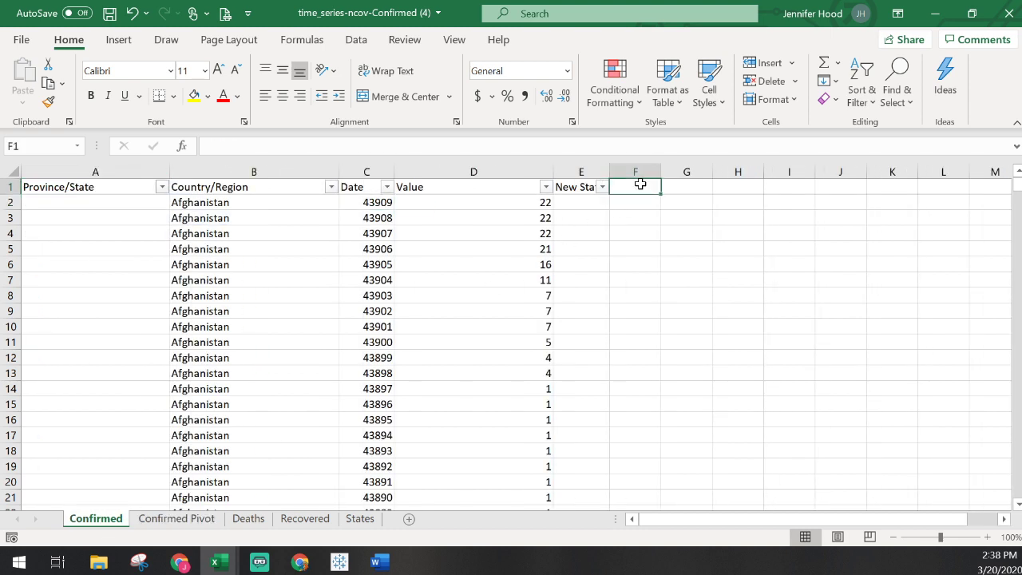
type("State")
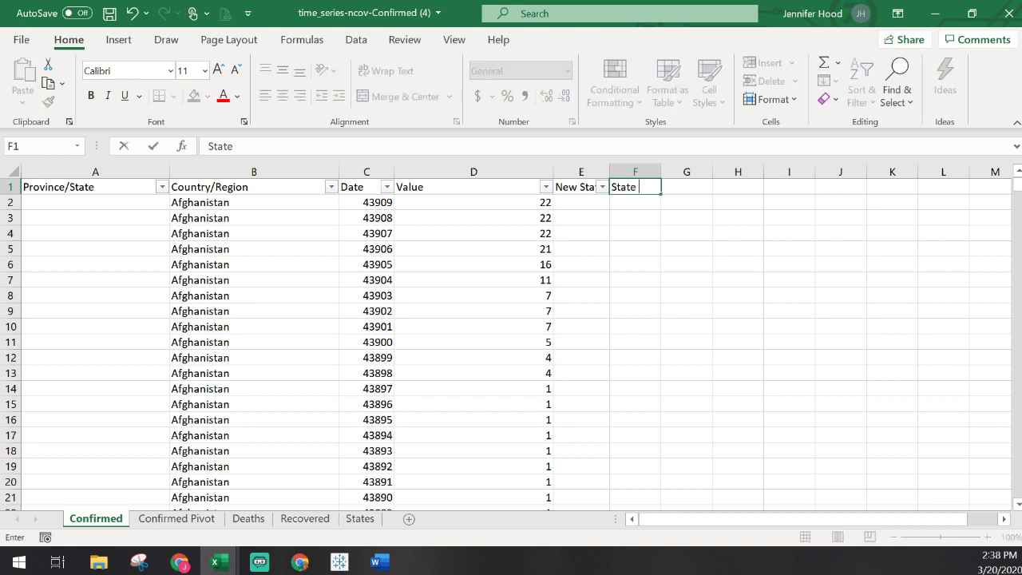
type(" + Date")
key("Return")
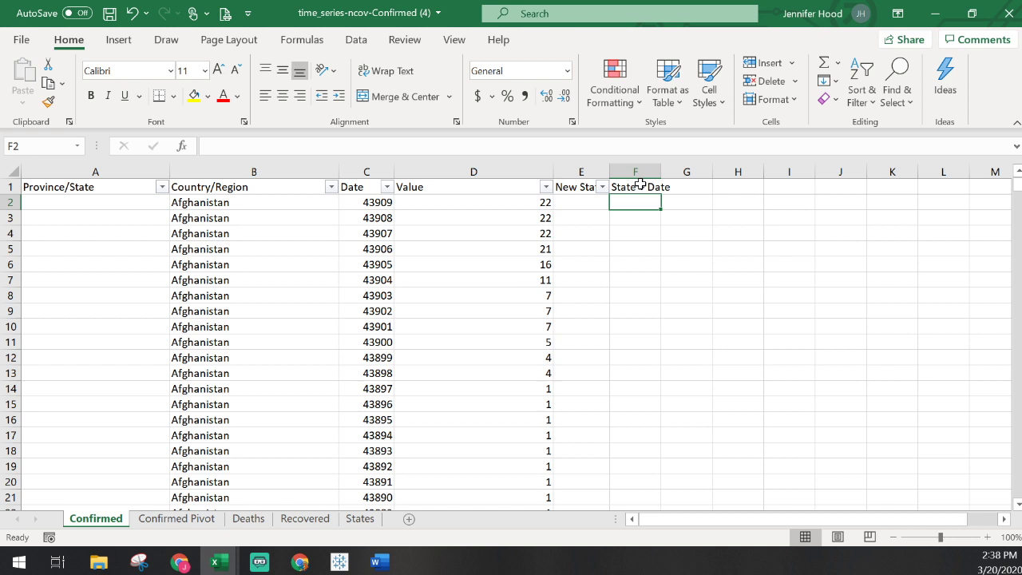
Begin a CONCATENATE formula in cell F2 under the State + Date header.
type("=")
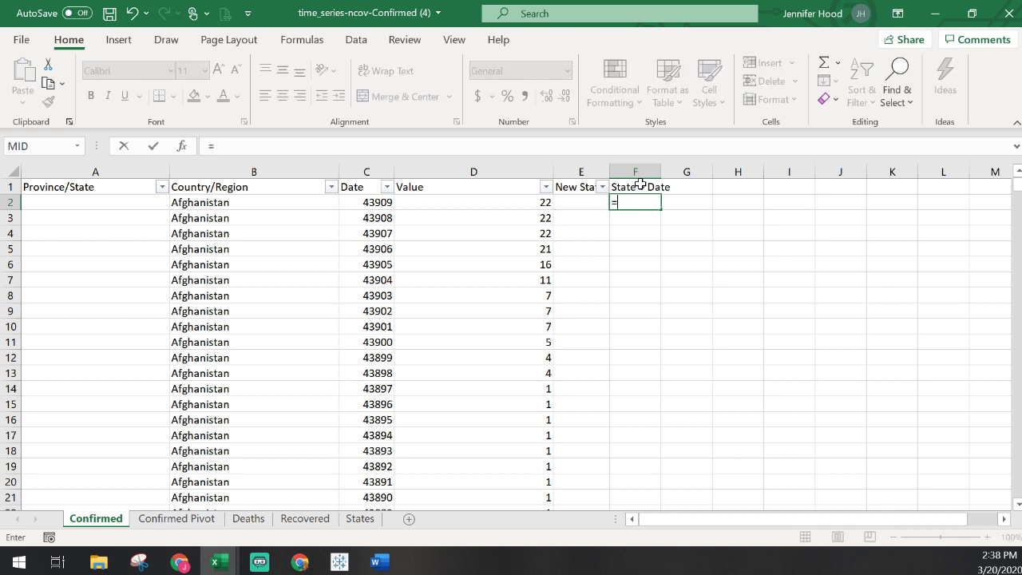
type("concat")
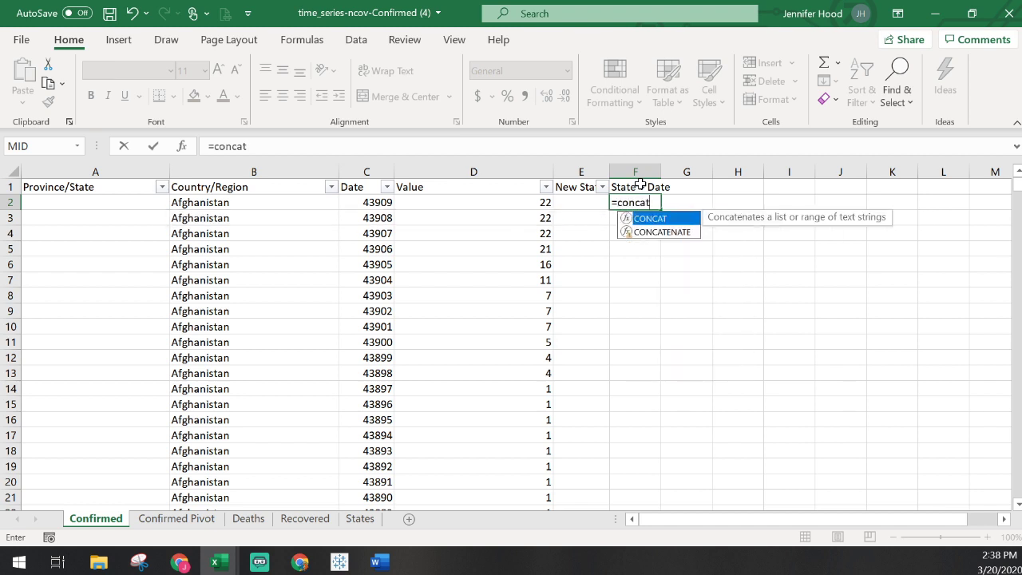
type("enate")
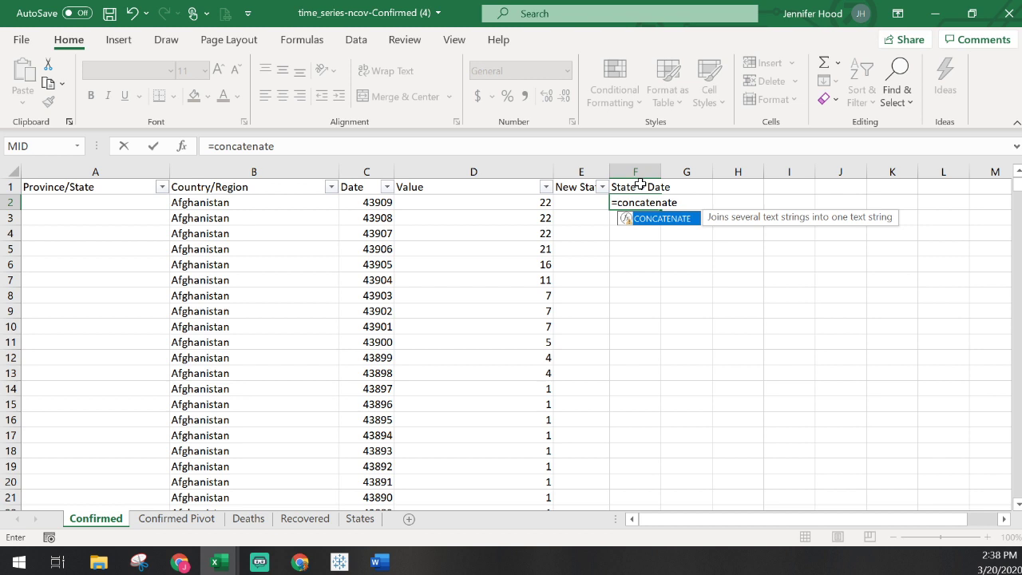
type("(")
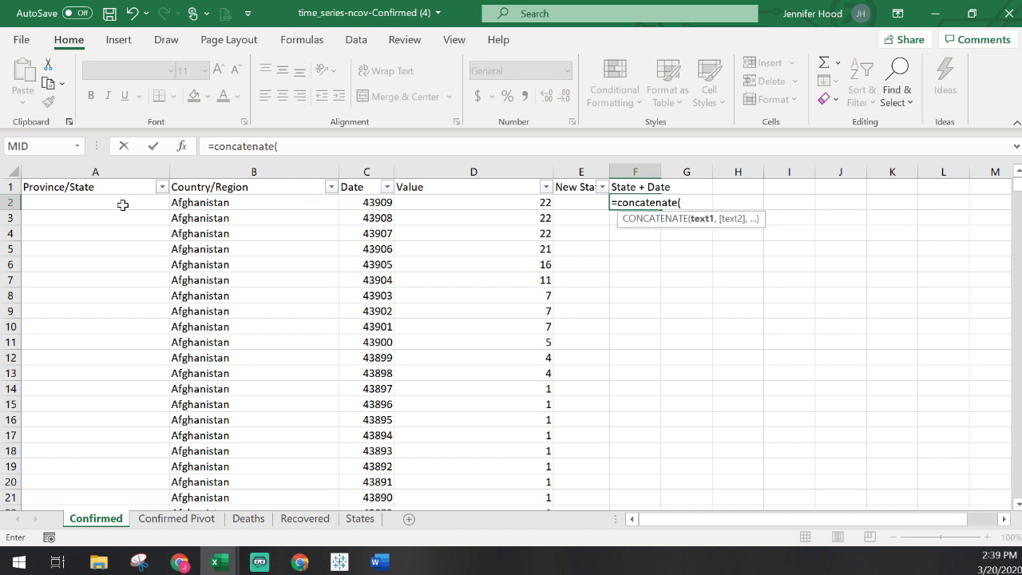
left_click(70, 206)
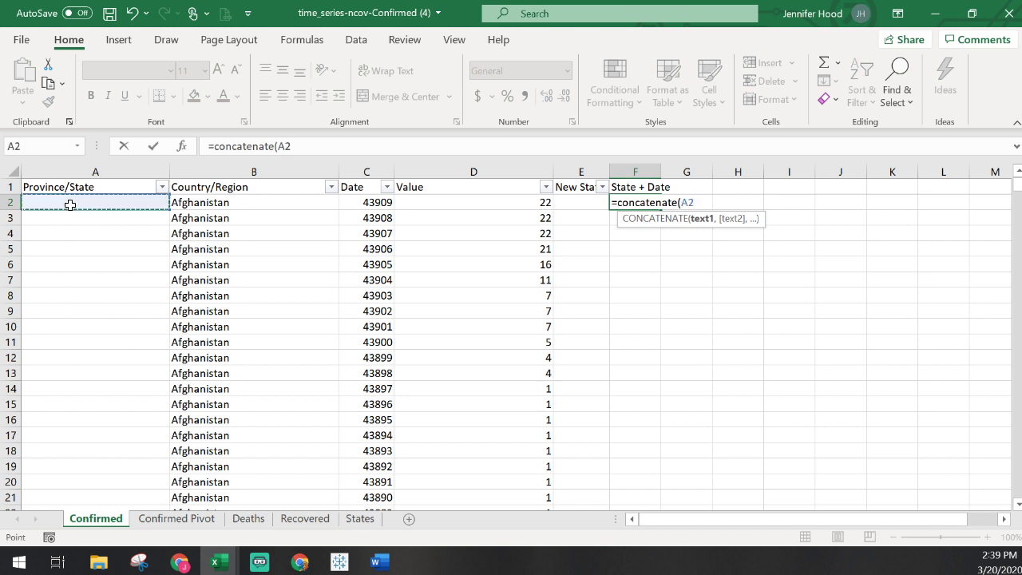
type(",")
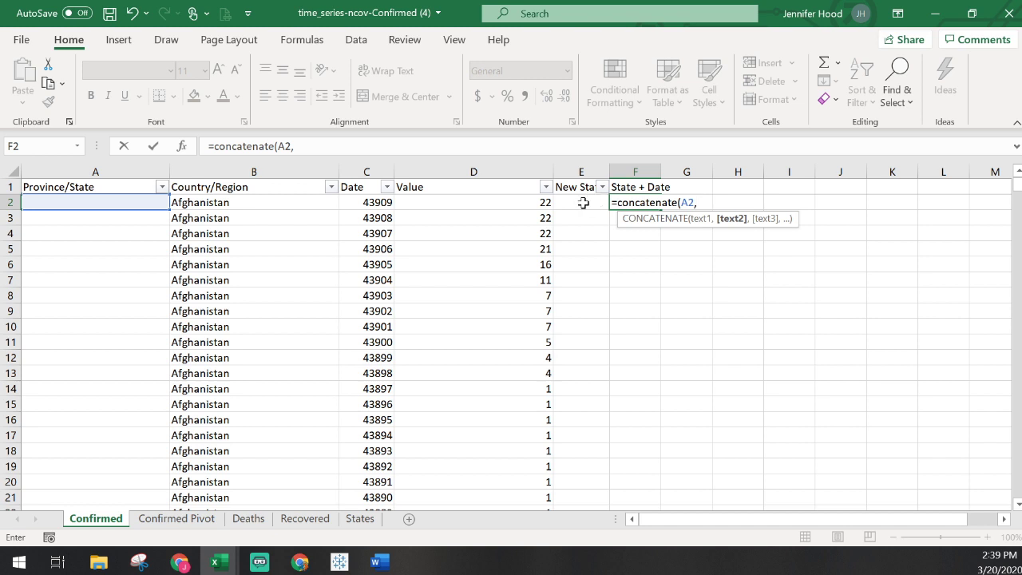
left_click(583, 203)
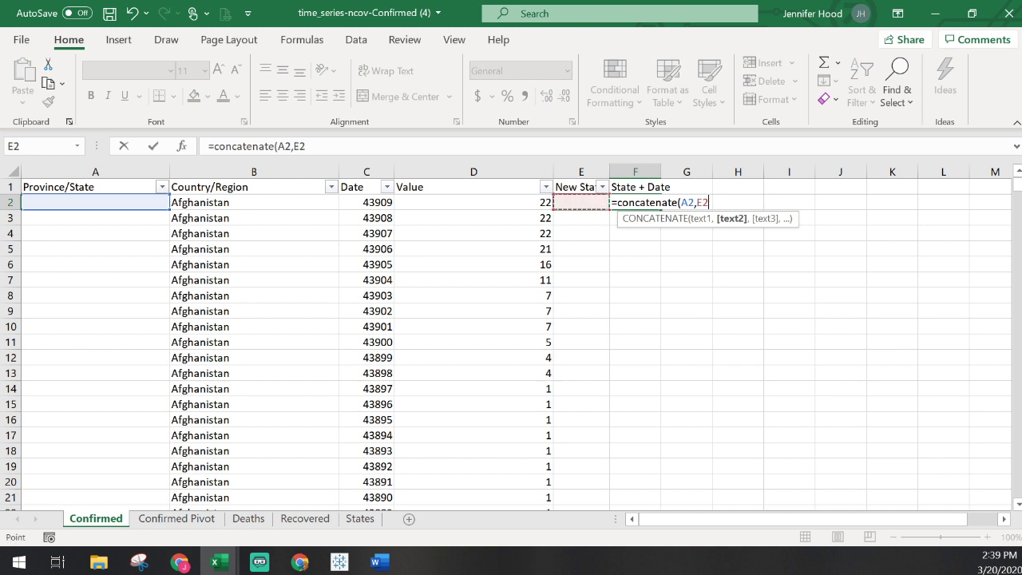
key("BackSpace")
key("BackSpace")
key("BackSpace")
key("BackSpace")
key("BackSpace")
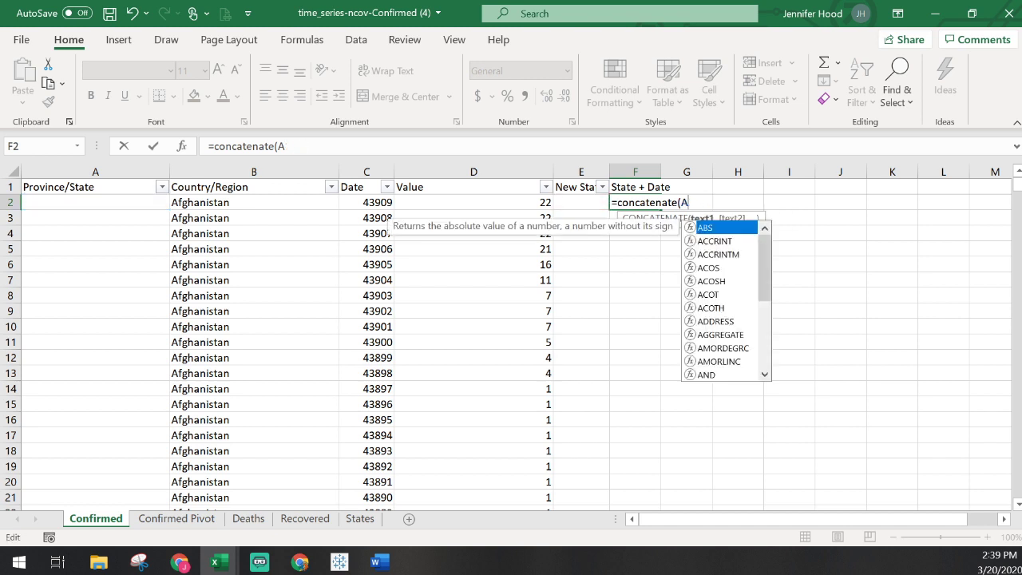
Complete the formula in F2 as =CONCATENATE(E2,C2) to combine the new state and the date.
left_click(567, 204)
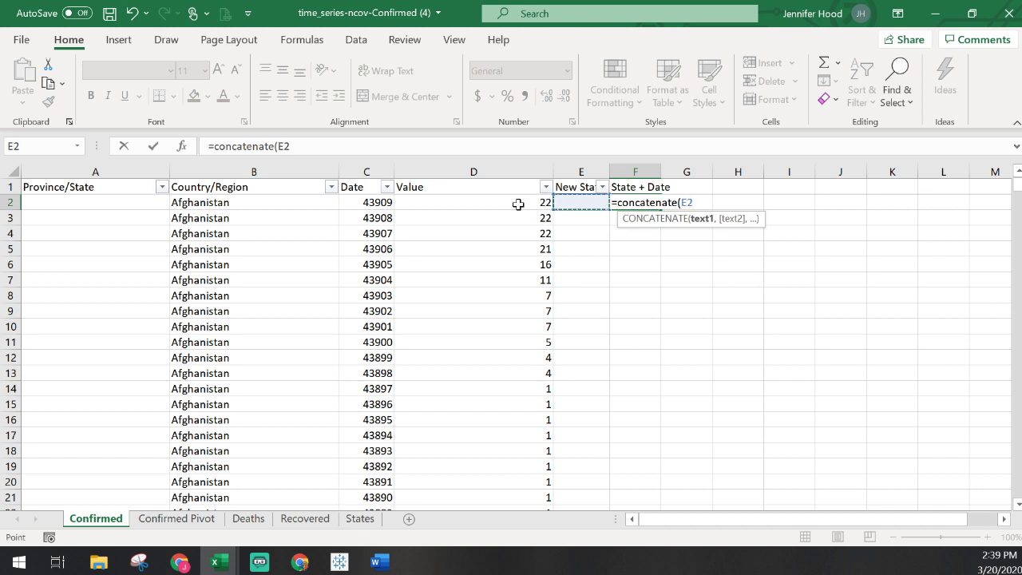
left_click(389, 204)
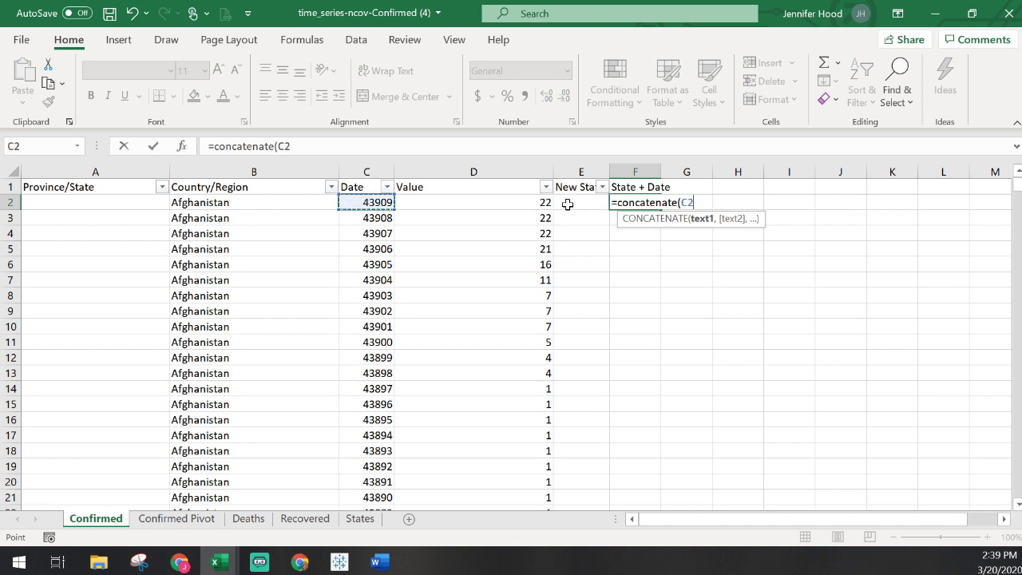
left_click(567, 205)
type(",")
left_click(357, 202)
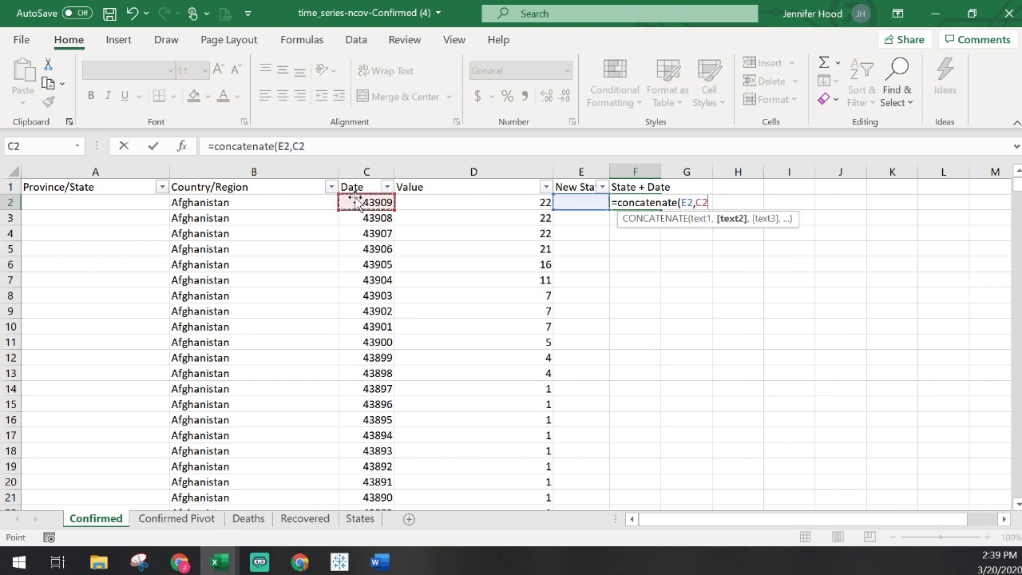
key("Return")
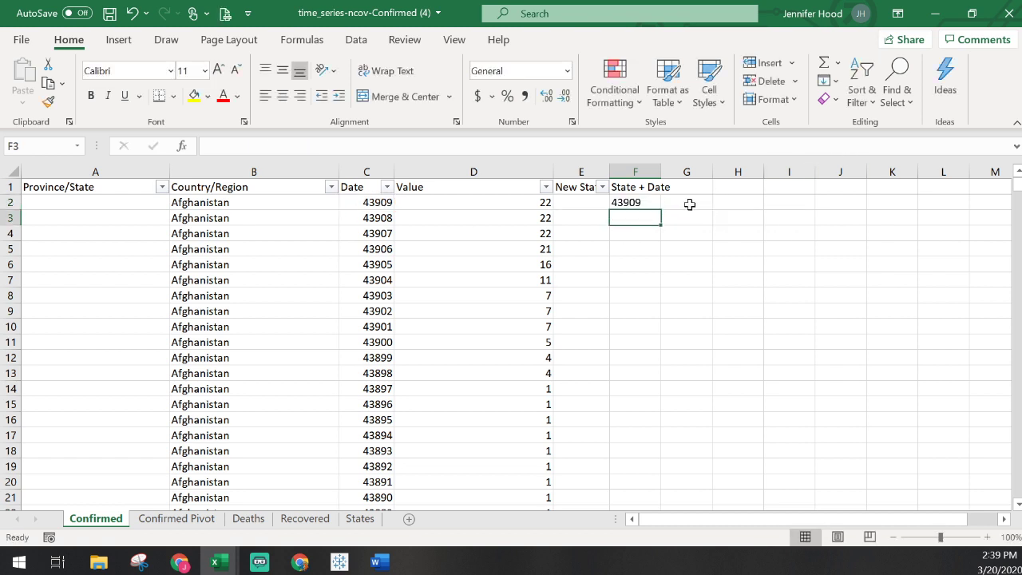
Fill the CONCATENATE formula from F2 down the whole State + Date column.
left_click(653, 203)
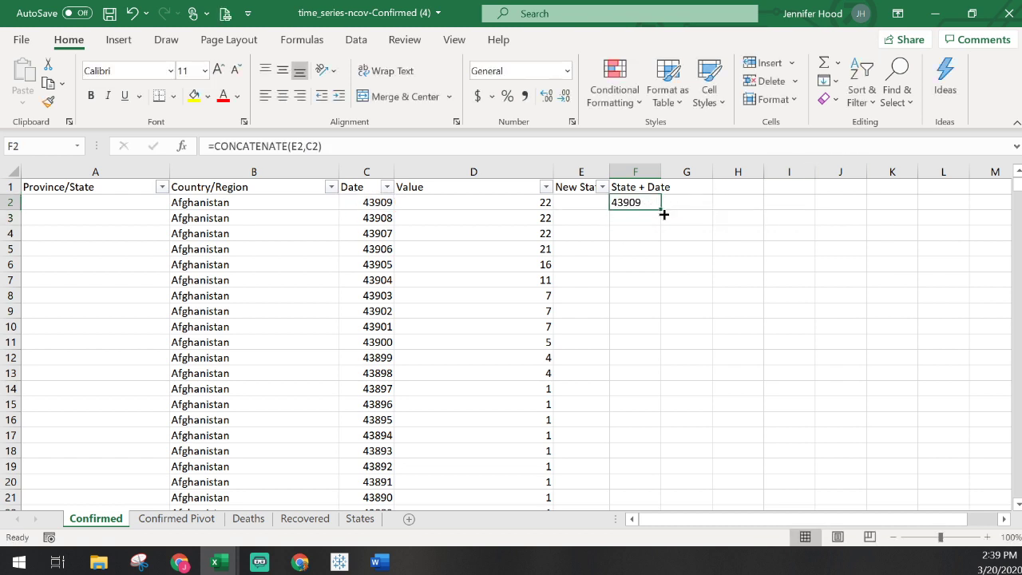
double_click(663, 214)
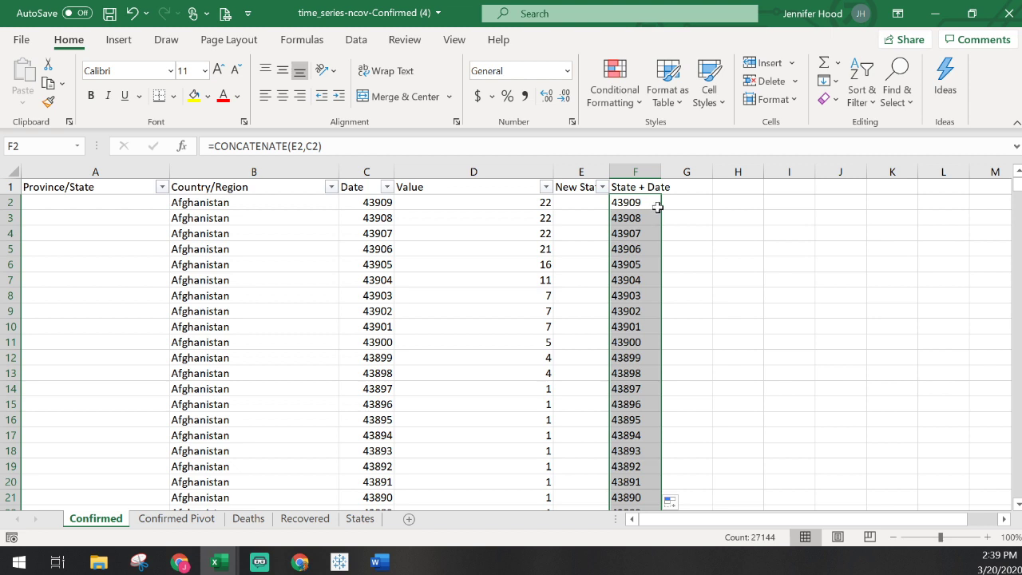
left_click(656, 204)
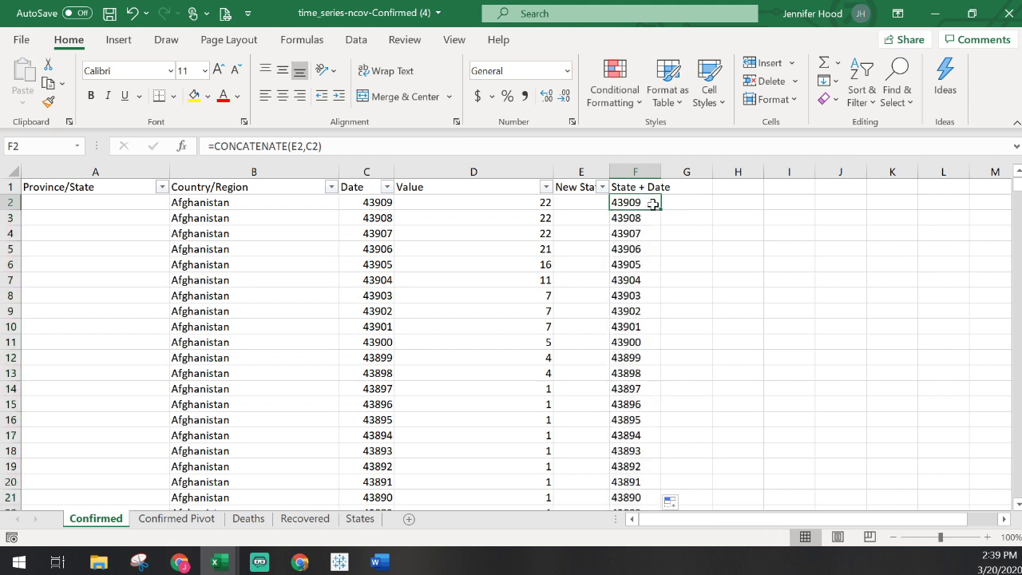
Refresh the pivot table on the Confirmed Pivot sheet.
left_click(163, 520)
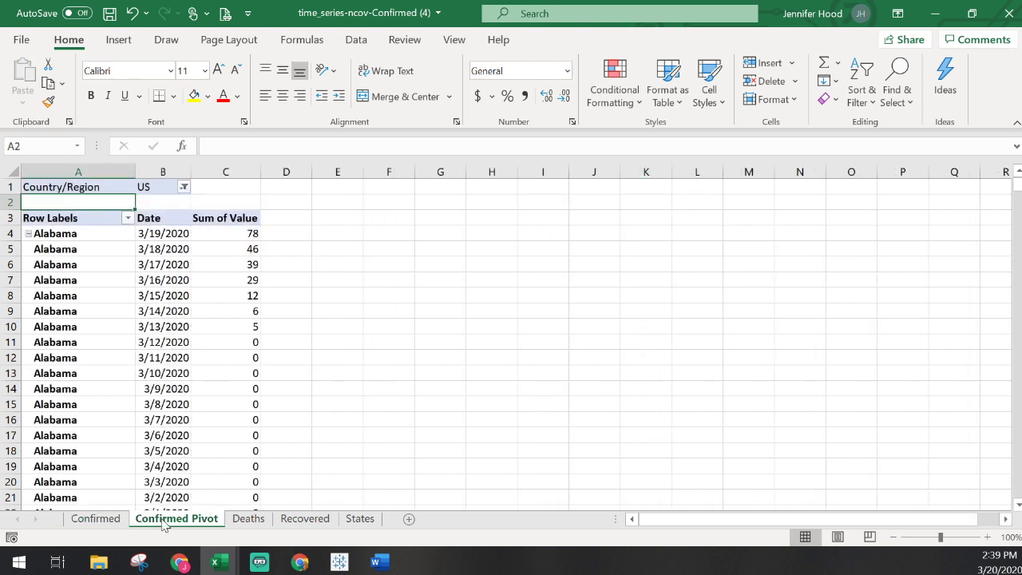
right_click(90, 251)
left_click(106, 262)
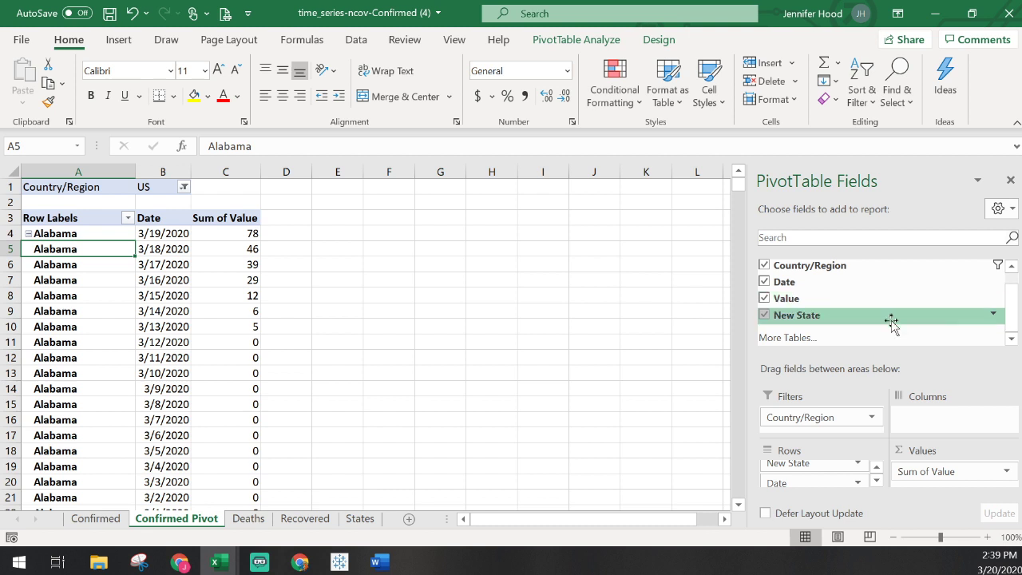
Examine the New State field settings and the Data and Layout & Format options of the pivot table for a source range setting.
left_click(1011, 209)
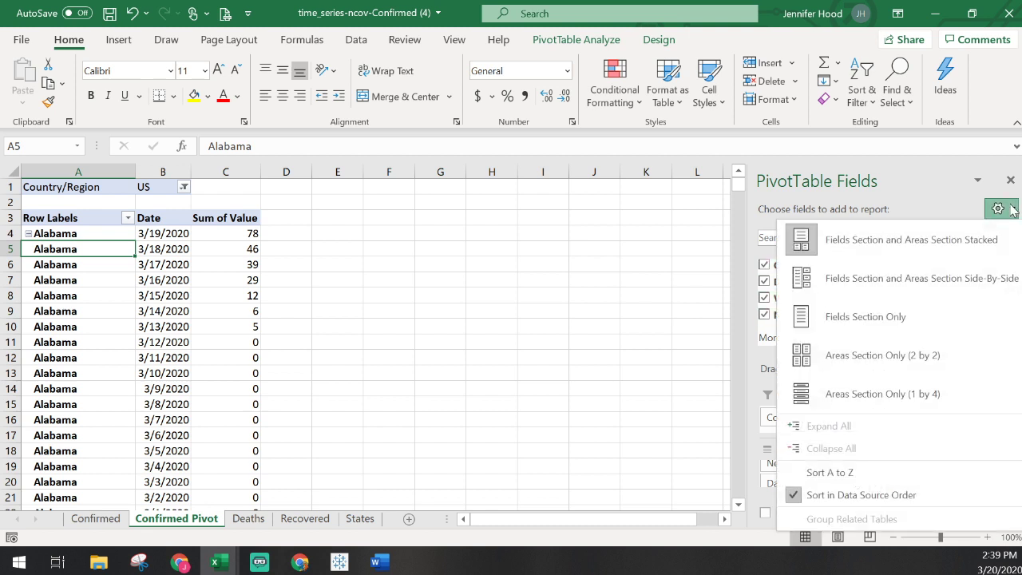
left_click(1011, 209)
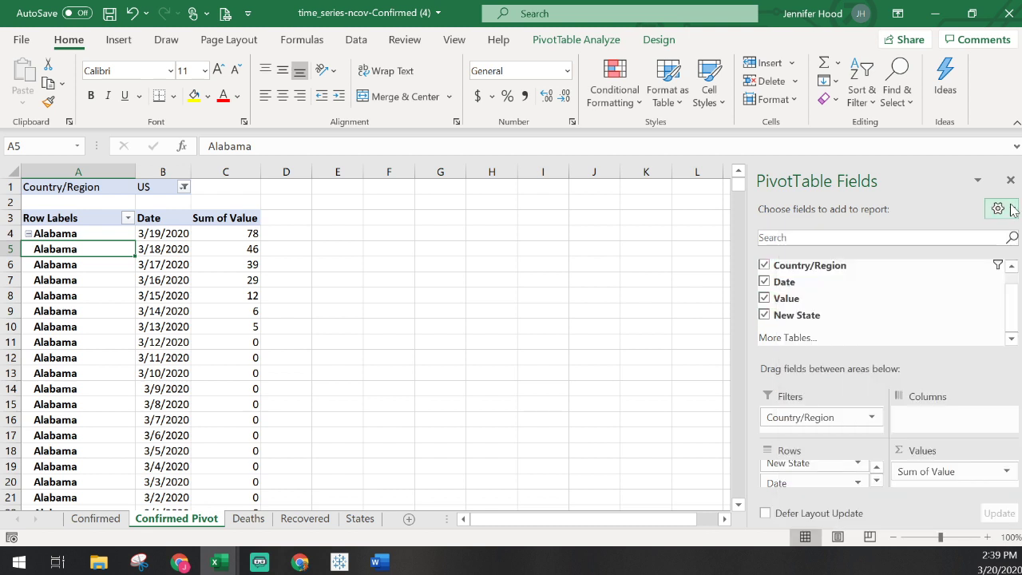
right_click(104, 248)
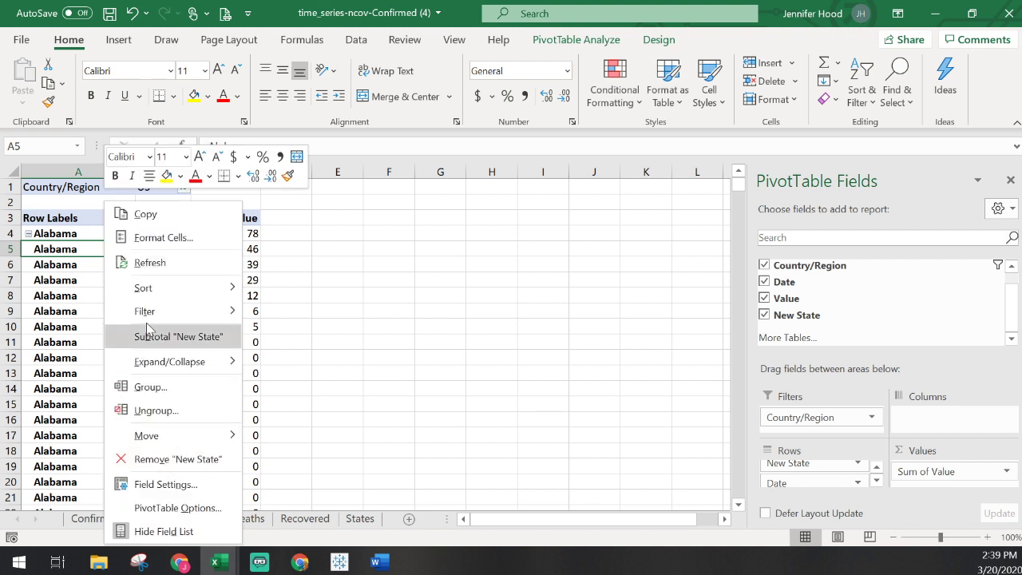
left_click(169, 488)
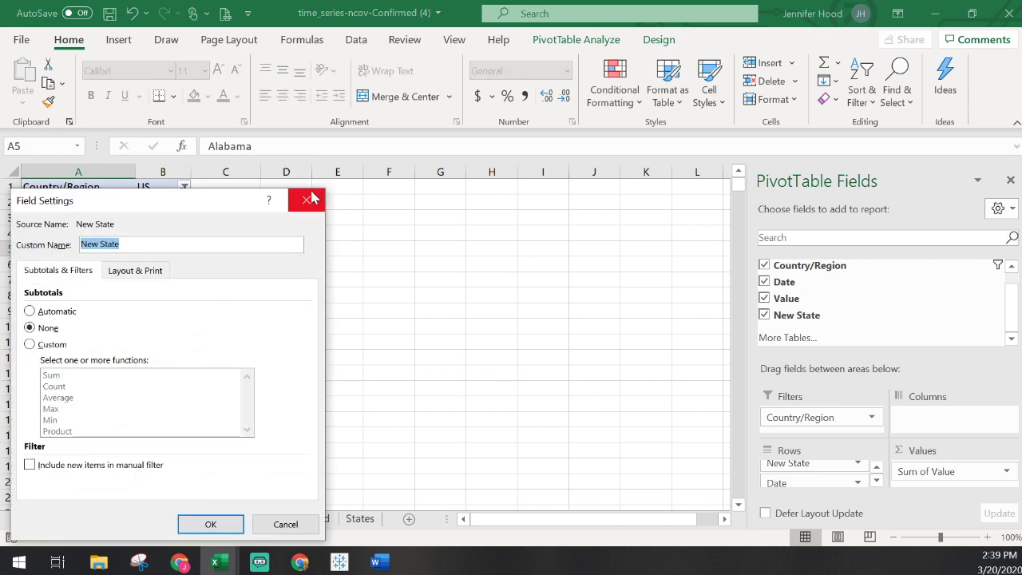
left_click(311, 198)
right_click(115, 263)
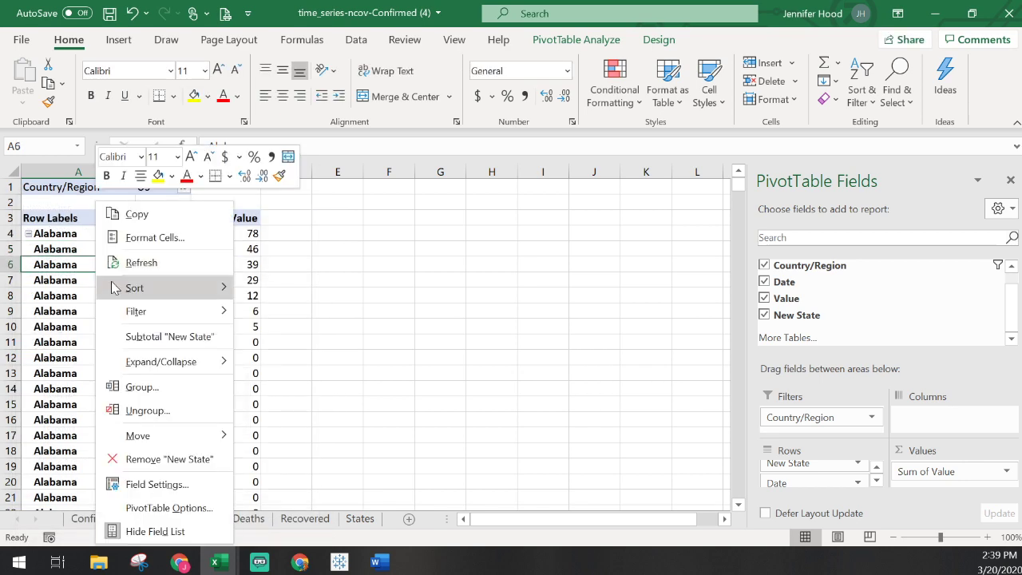
left_click(176, 500)
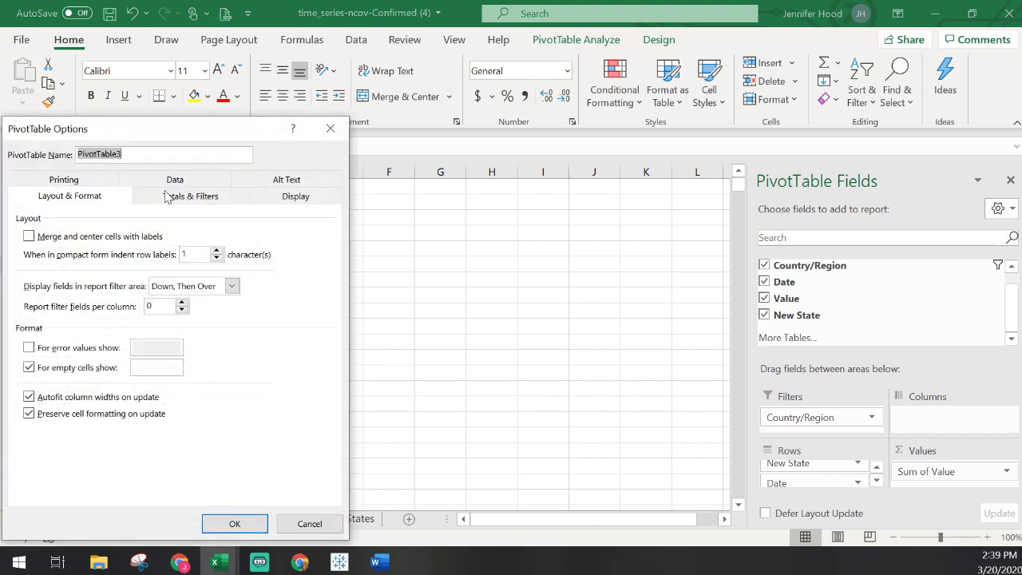
left_click(169, 158)
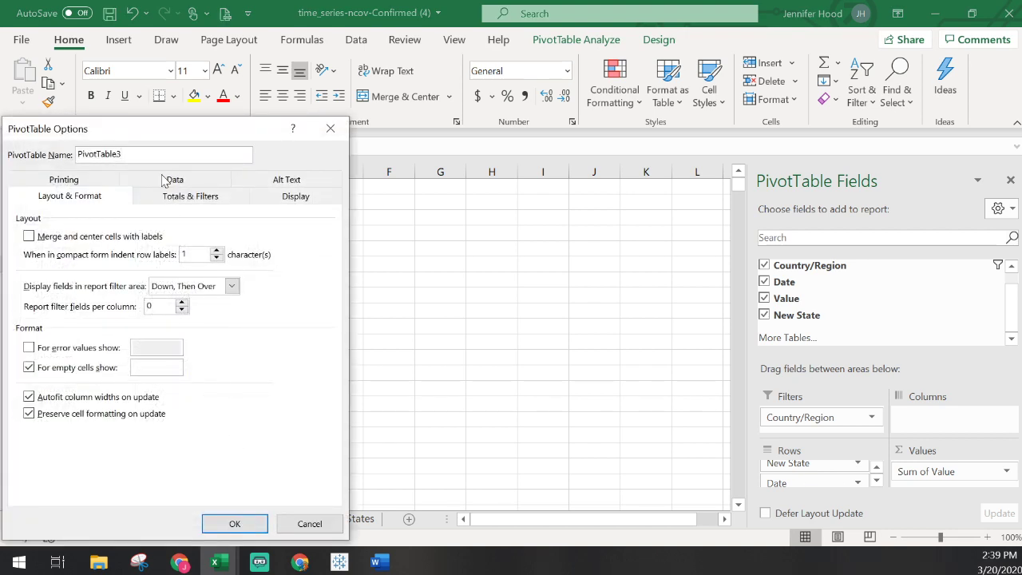
left_click(163, 179)
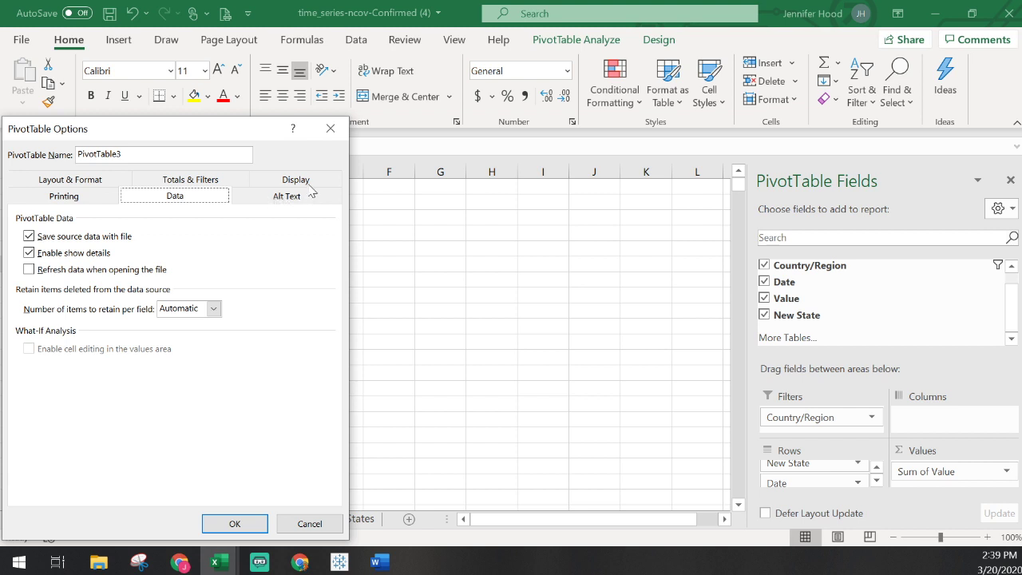
left_click(94, 183)
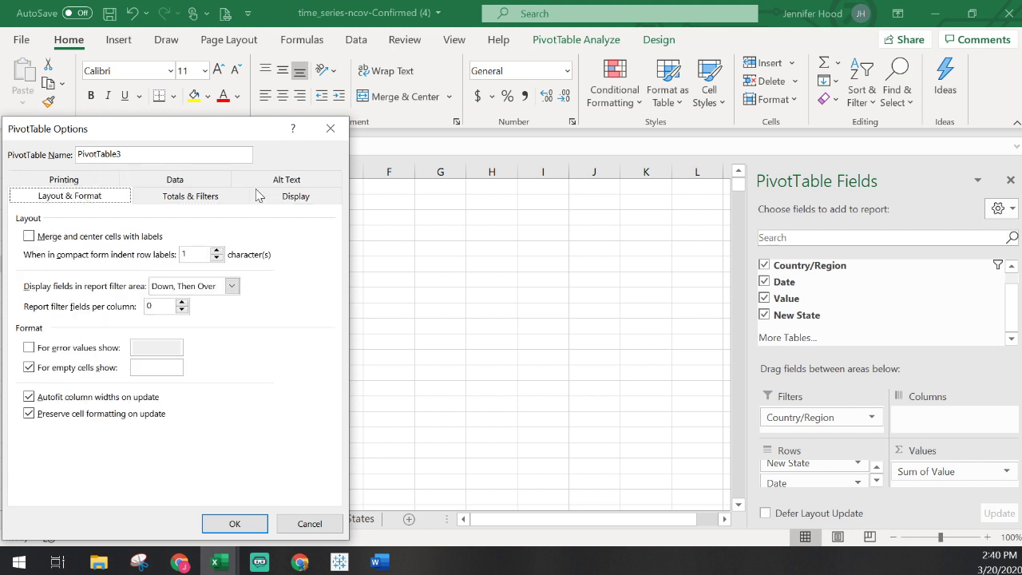
left_click(339, 129)
Change the pivot table's data source to Confirmed!$A$1:$F$27145 so it includes the State + Date column.
left_click(588, 38)
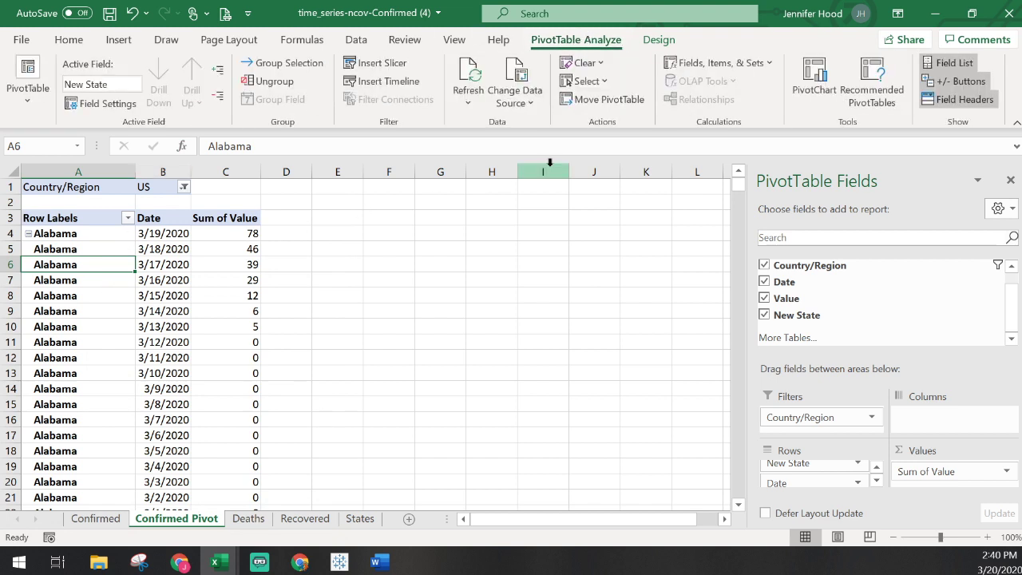
left_click(771, 63)
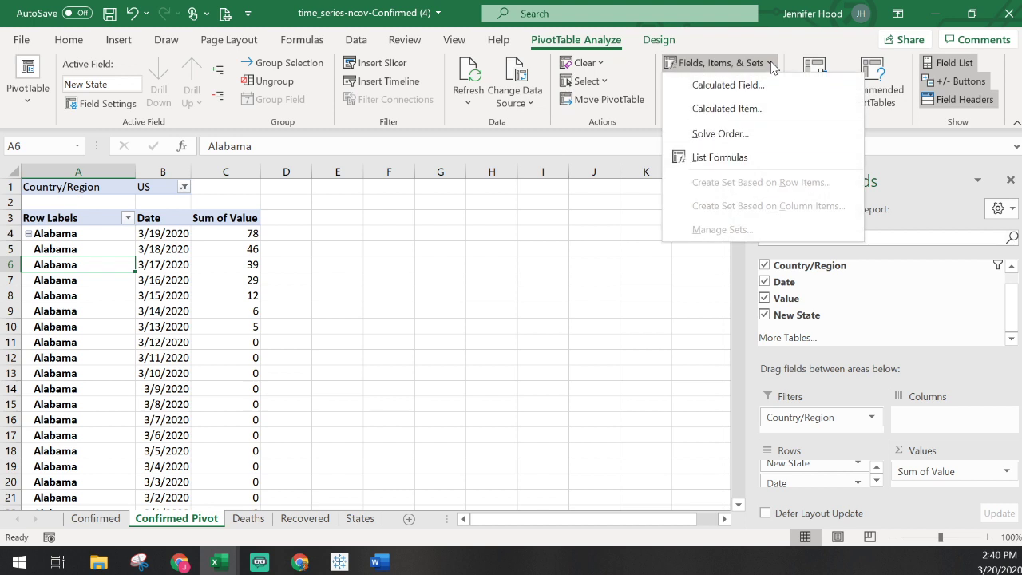
left_click(805, 74)
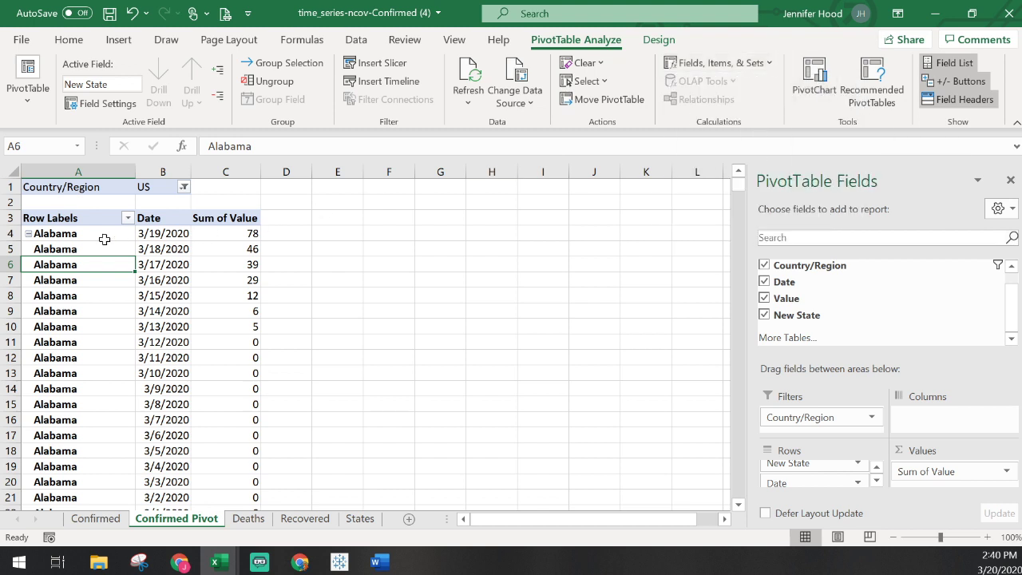
left_click(515, 102)
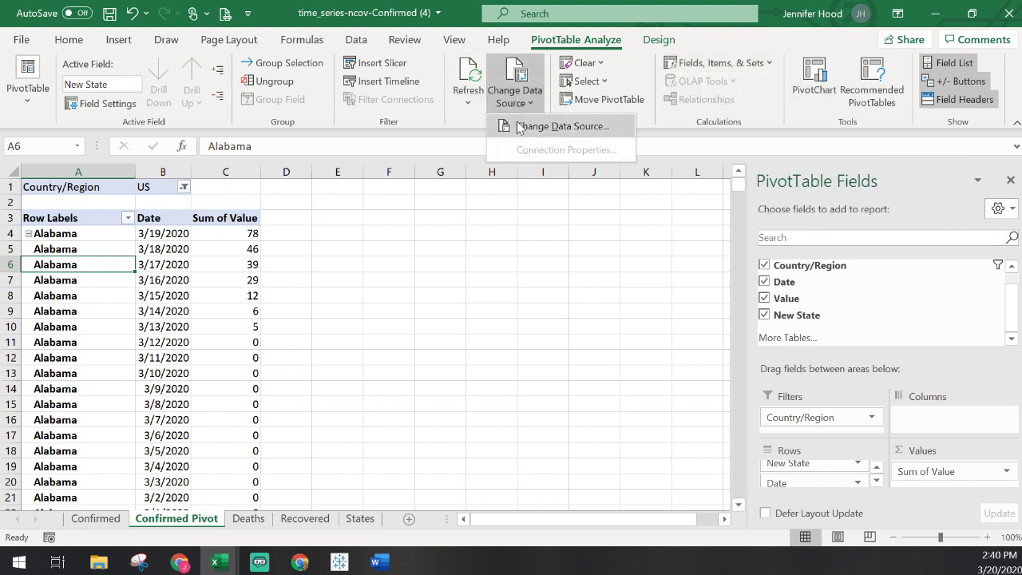
left_click(551, 126)
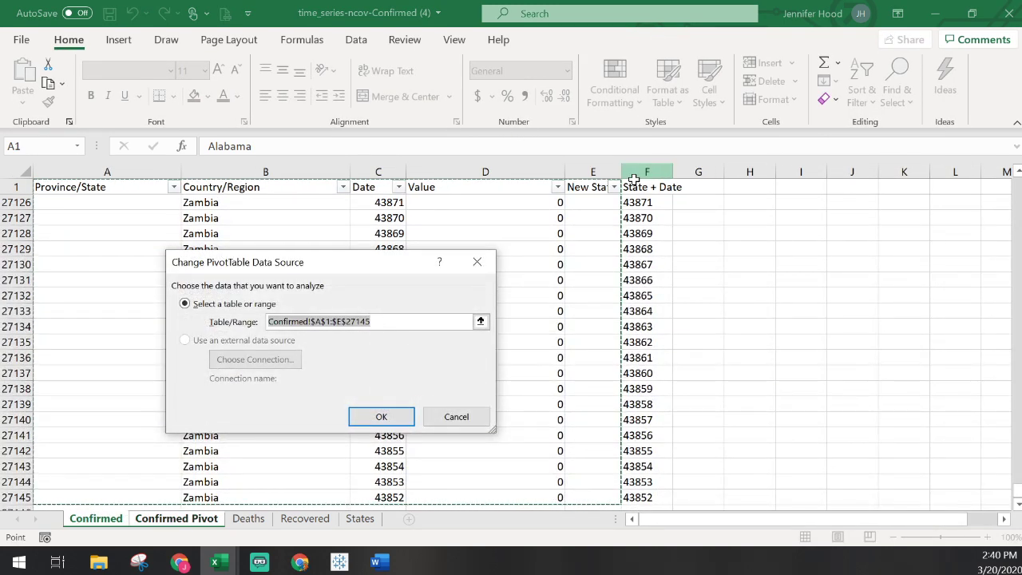
left_click(341, 321)
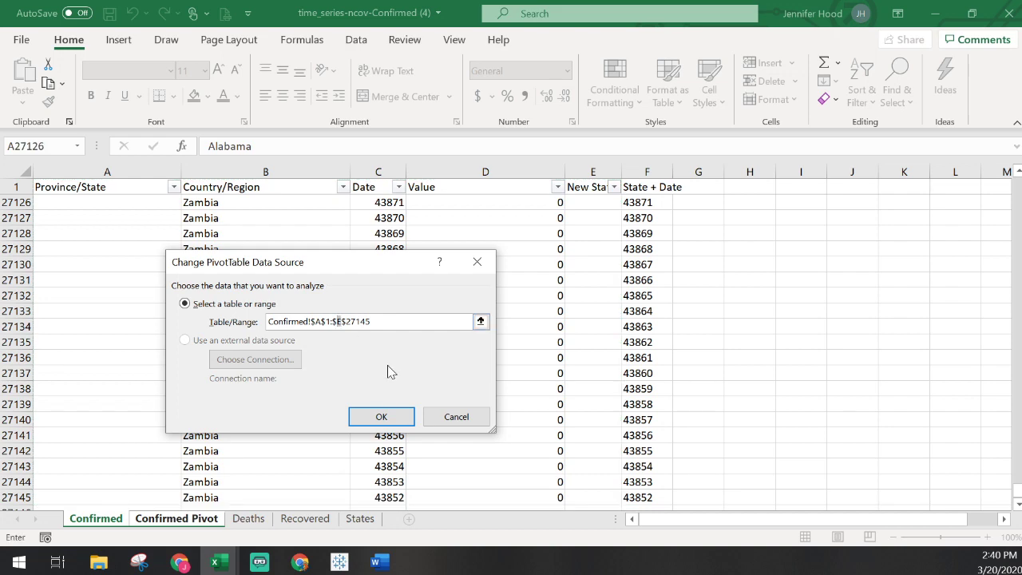
key("BackSpace")
type("F")
left_click(381, 417)
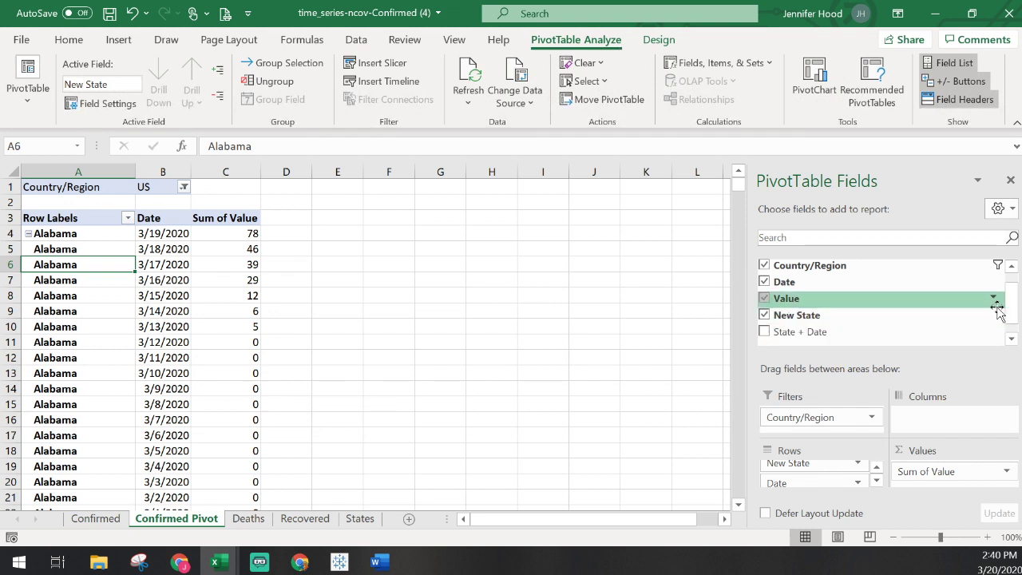
Add the State + Date field to the pivot table's rows, placed after Date.
scroll(923, 313, "down", 1)
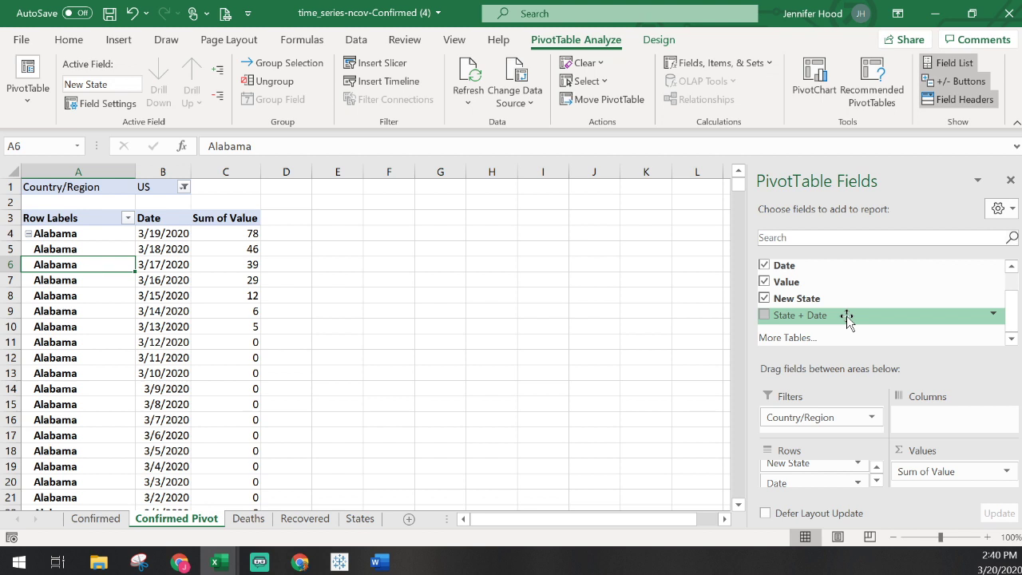
left_click(876, 480)
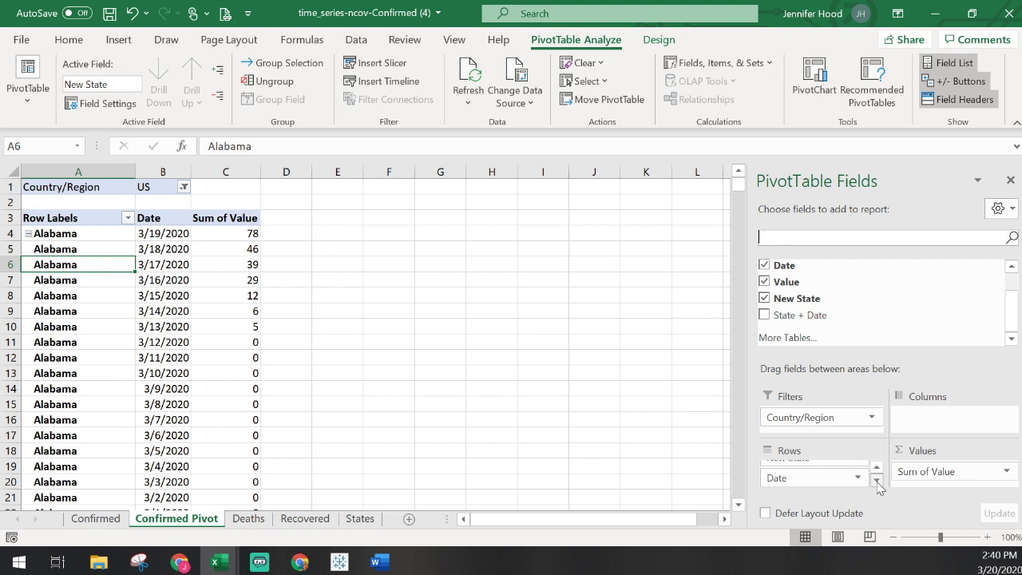
left_click_drag(804, 320, 809, 477)
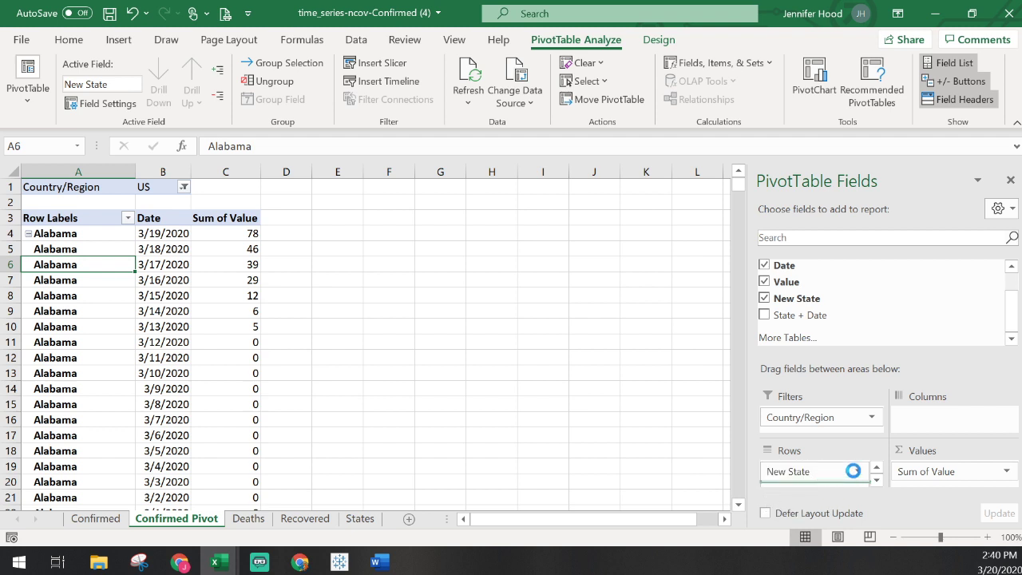
left_click(877, 483)
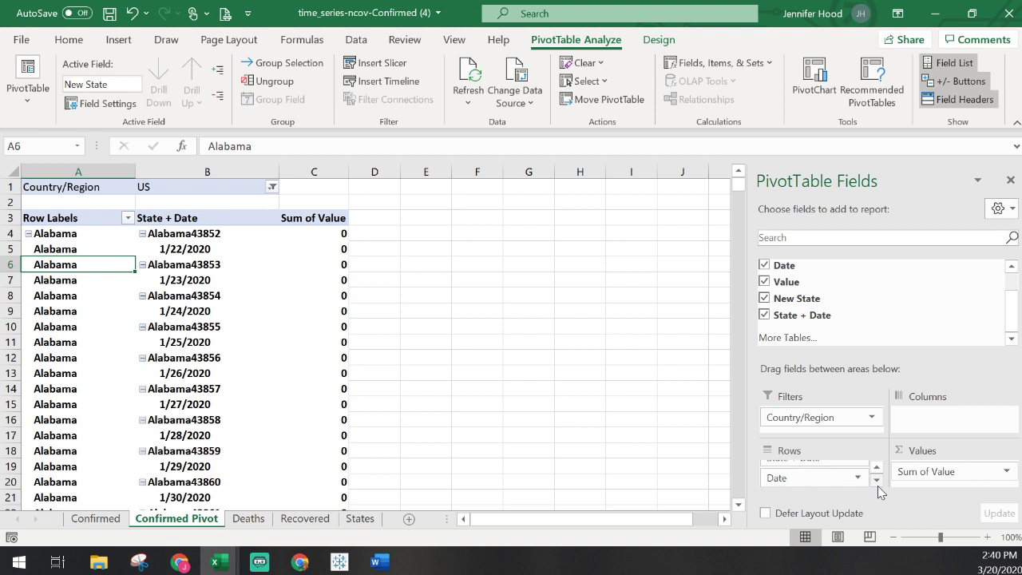
left_click_drag(839, 476, 816, 487)
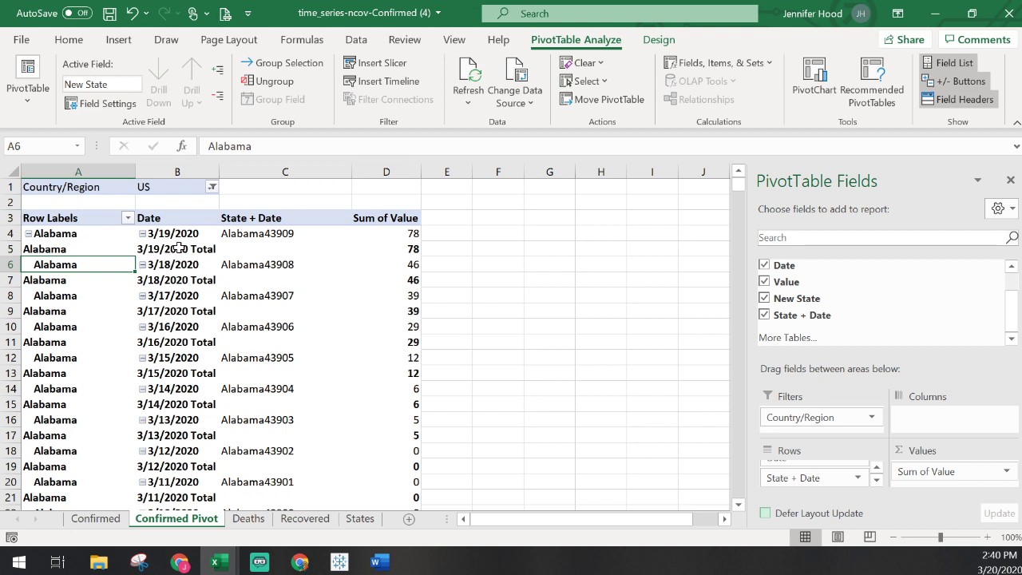
Remove the Date subtotals from the pivot table.
right_click(179, 249)
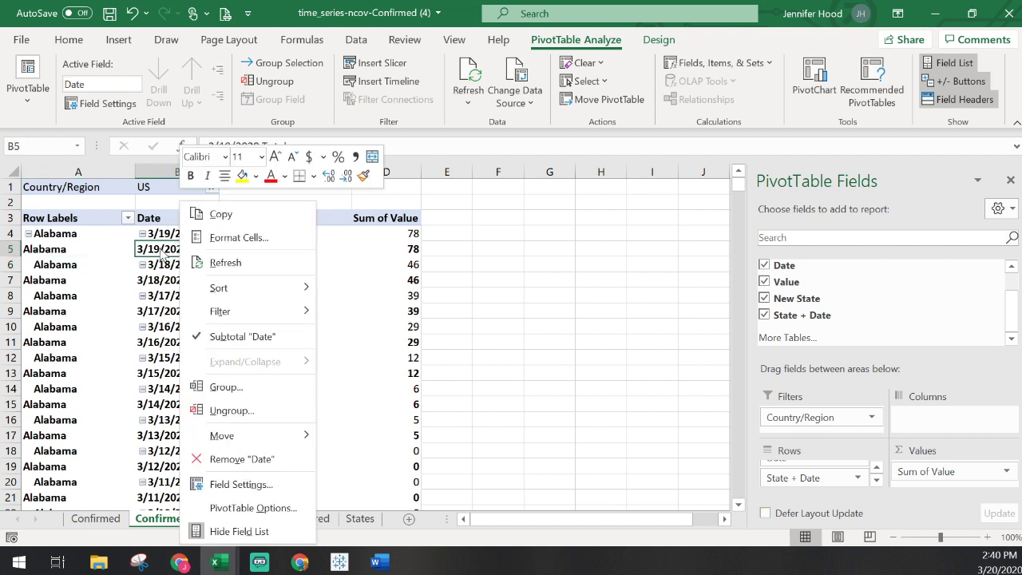
left_click(213, 337)
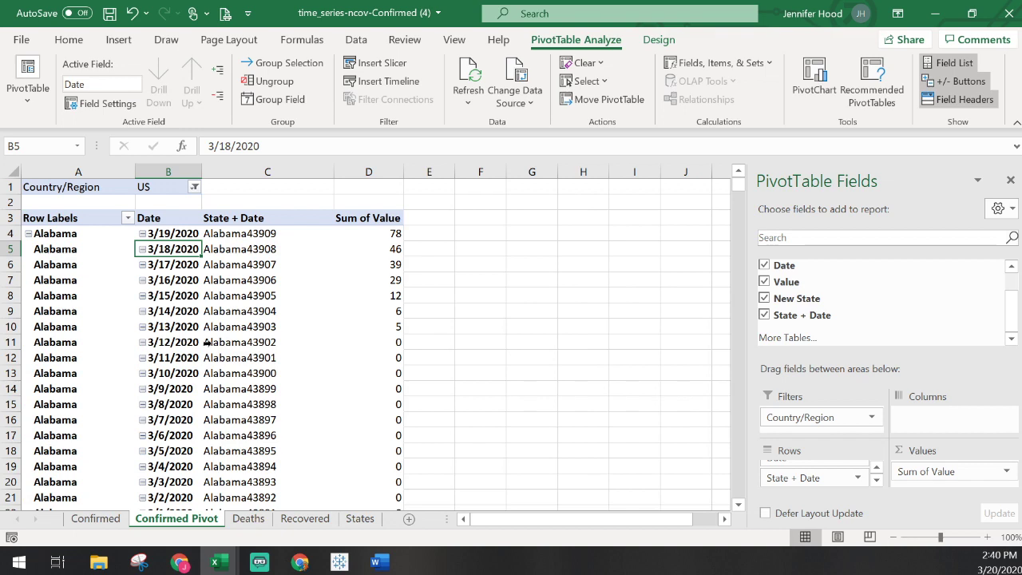
left_click(468, 286)
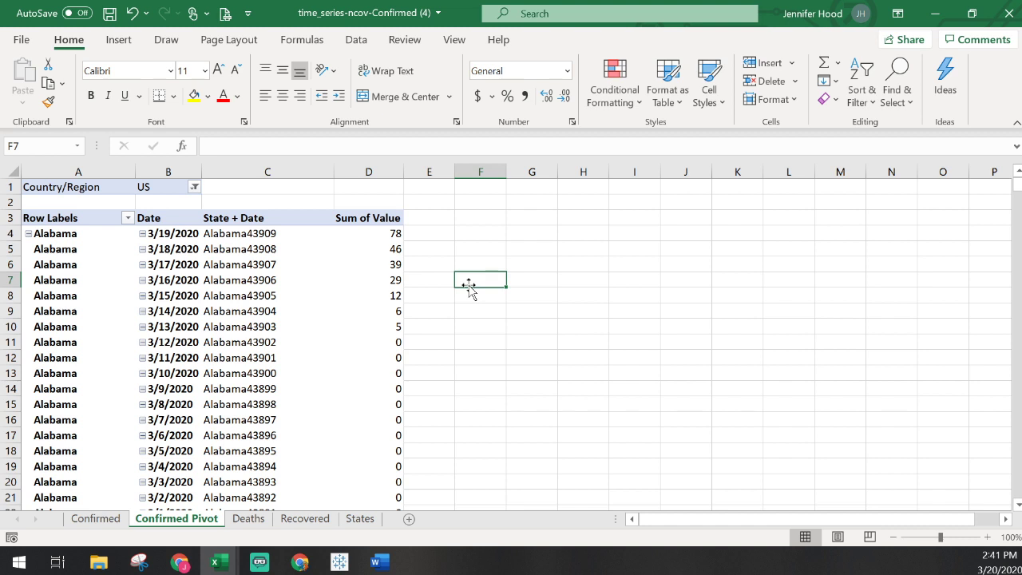
Copy the New State and State + Date columns from the Confirmed sheet into columns E:F of the Deaths sheet.
left_click(113, 522)
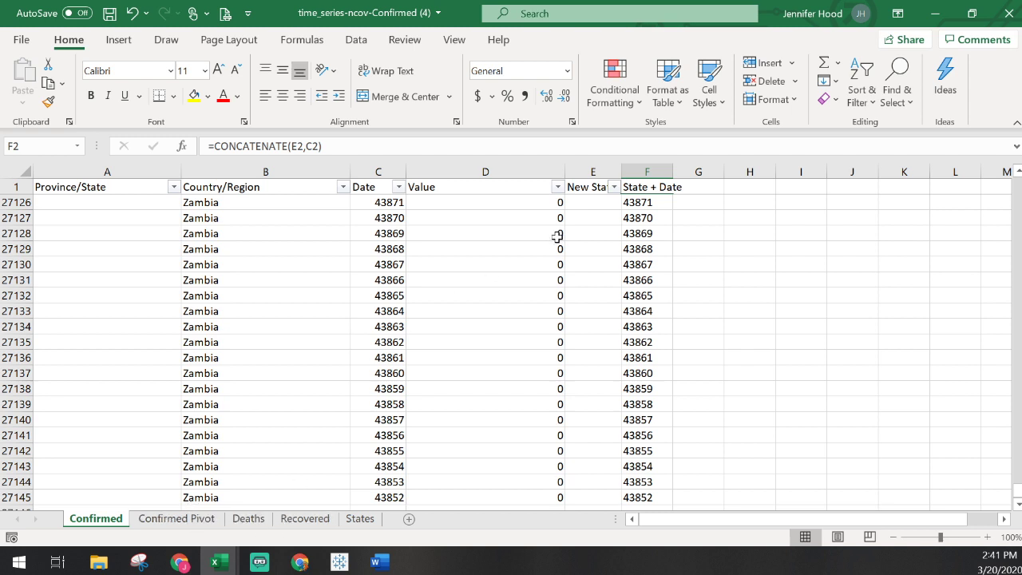
left_click_drag(585, 164, 642, 168)
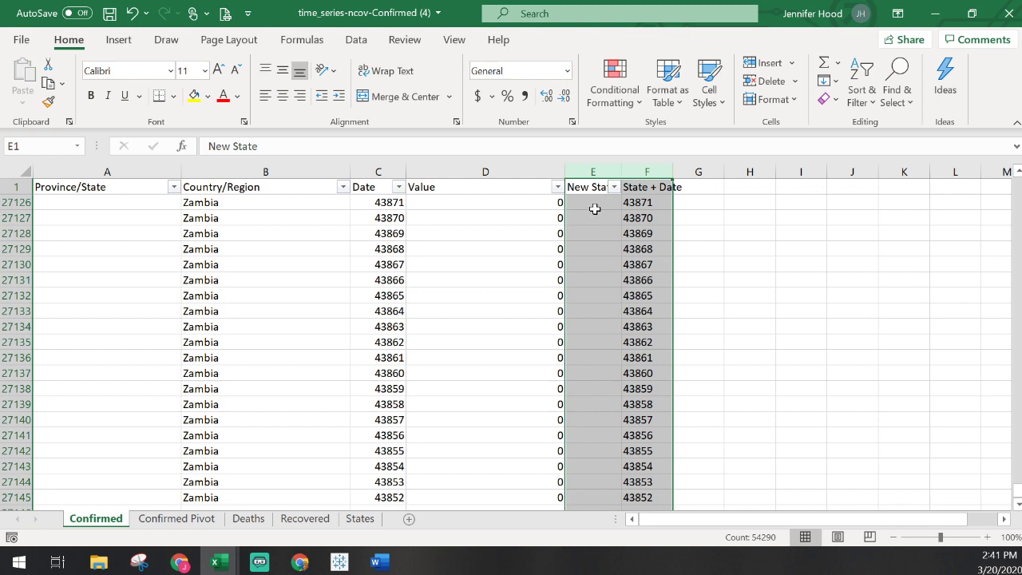
scroll(594, 208, "up", 3)
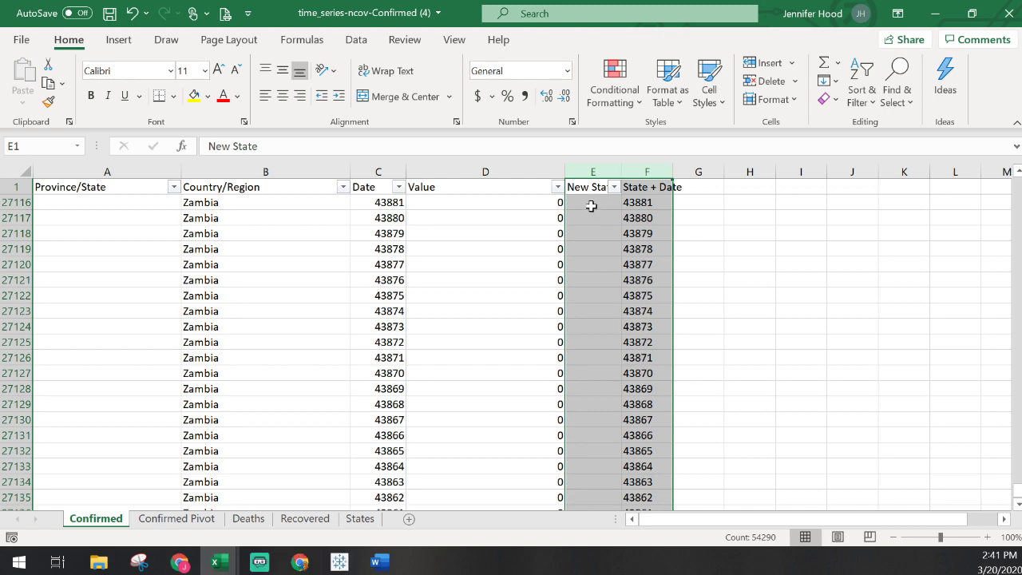
left_click(247, 518)
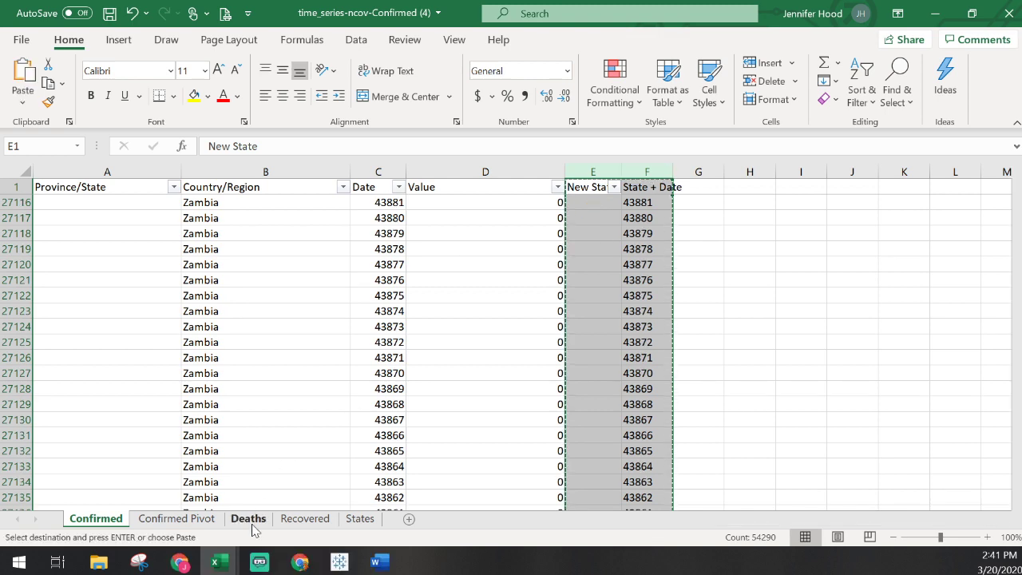
left_click(581, 206)
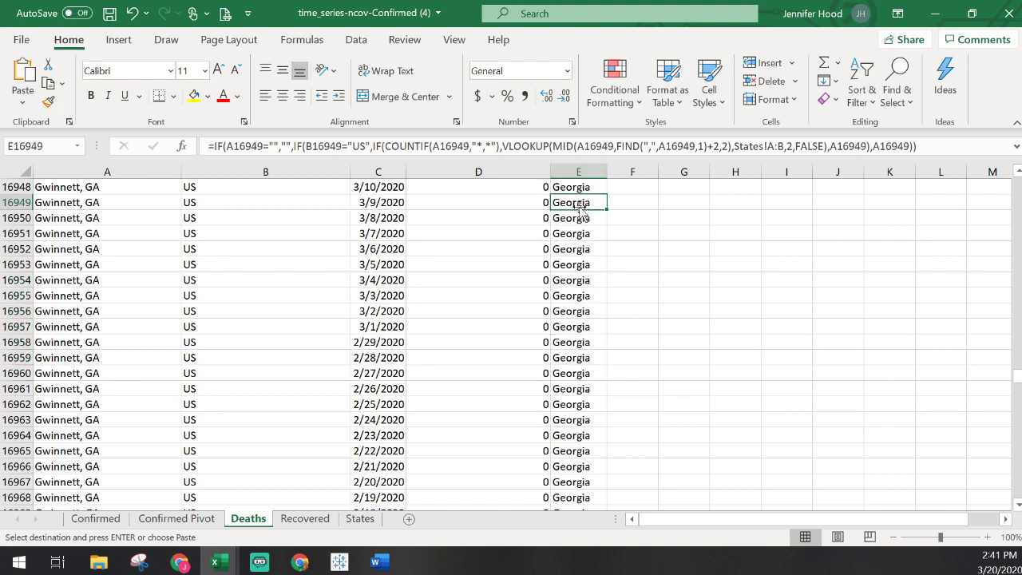
key("ctrl+Up")
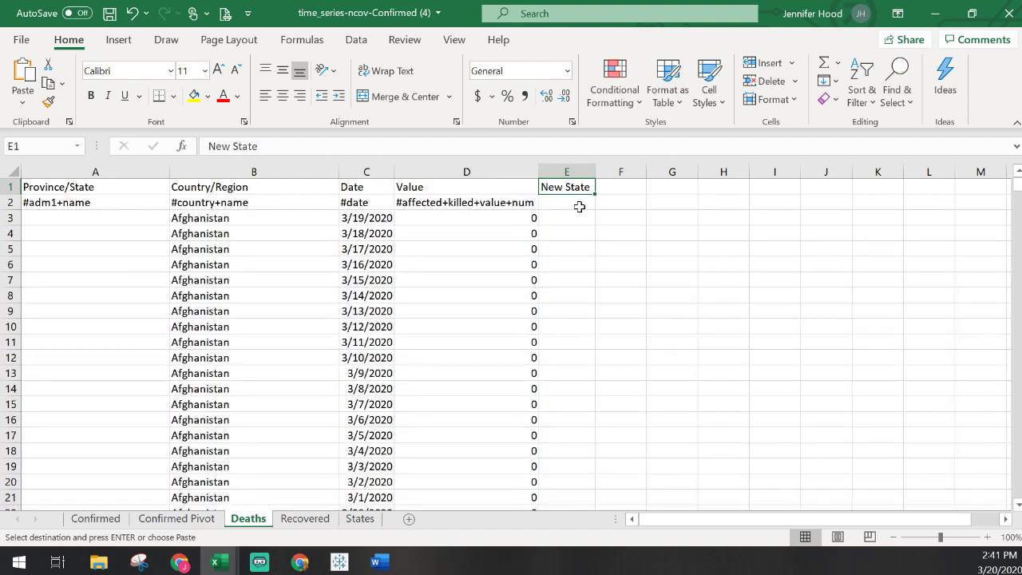
left_click_drag(566, 168, 602, 170)
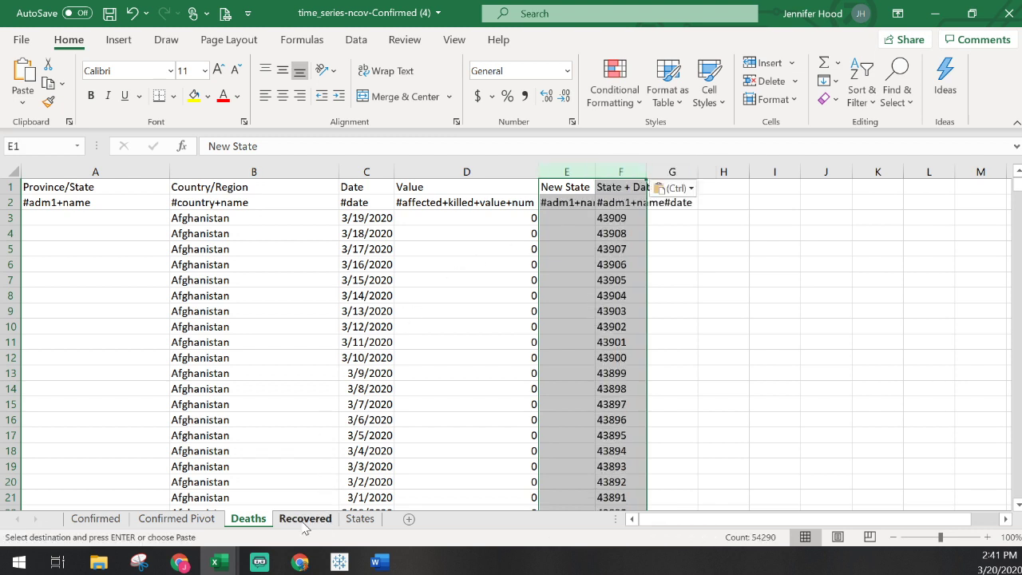
Paste the copied New State and State + Date columns into columns E:F of the Recovered sheet.
left_click(305, 520)
left_click(619, 190)
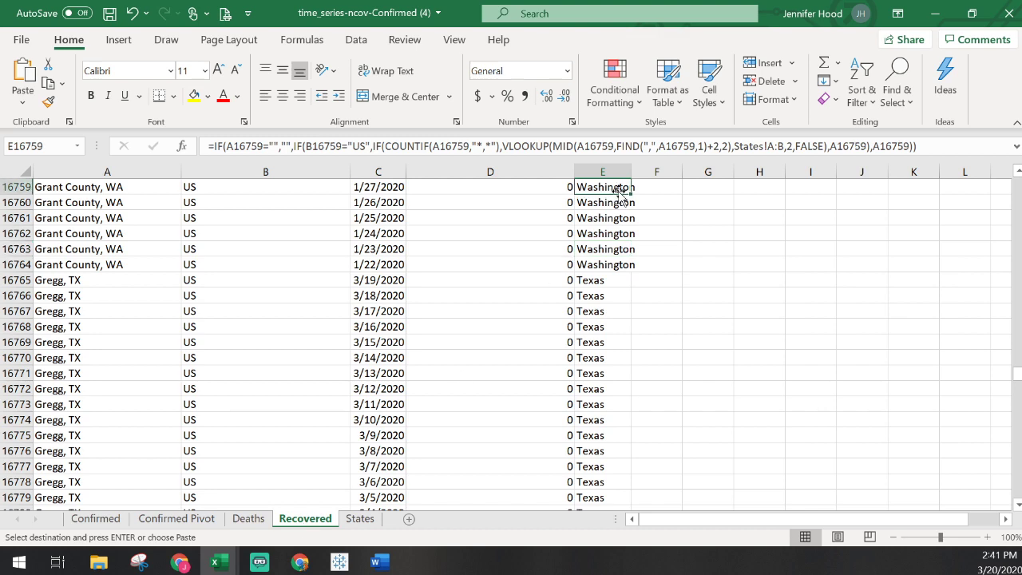
key("ctrl+Up")
scroll(611, 188, "up", 1)
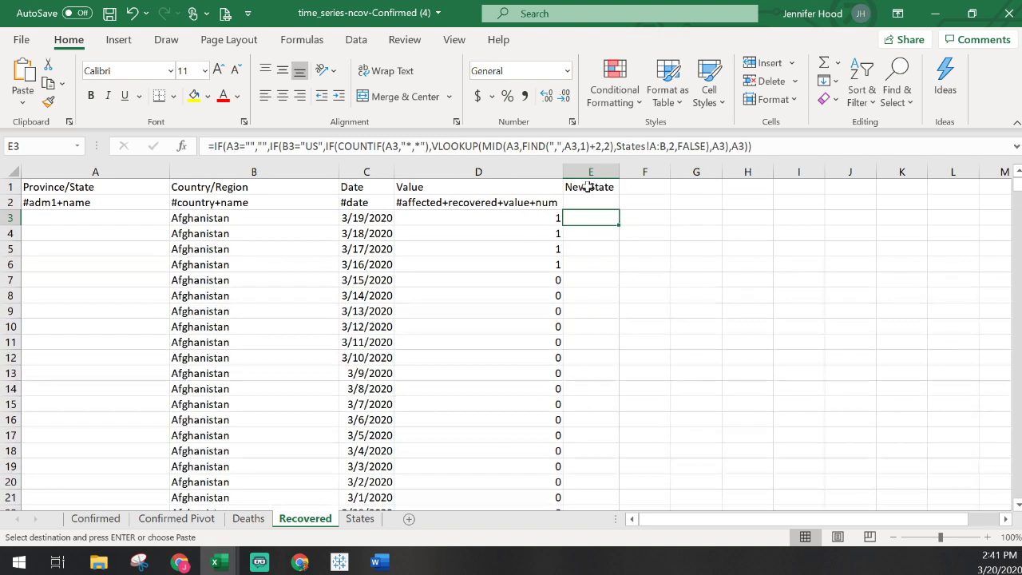
left_click_drag(587, 167, 629, 164)
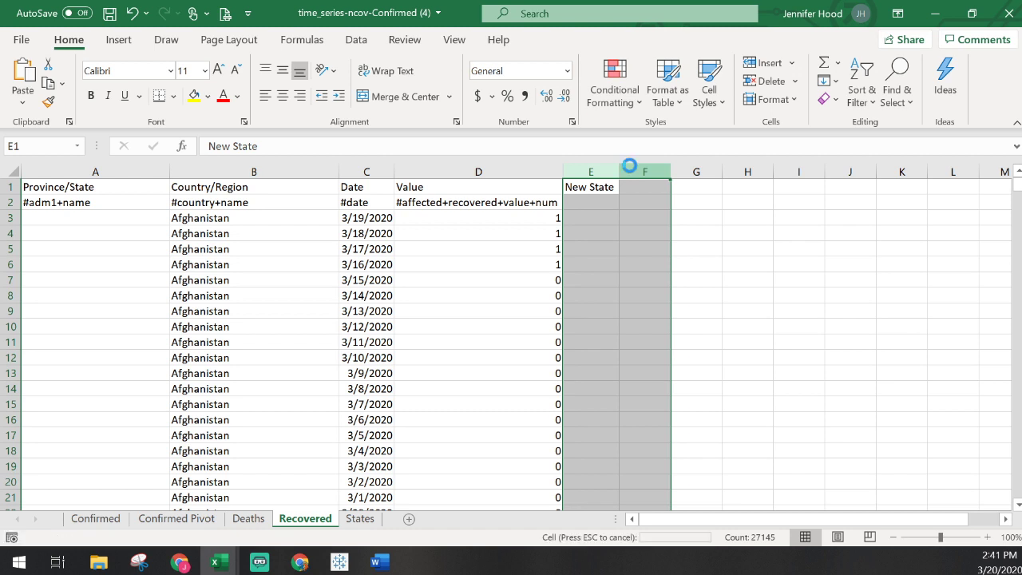
key("Return")
left_click(608, 200)
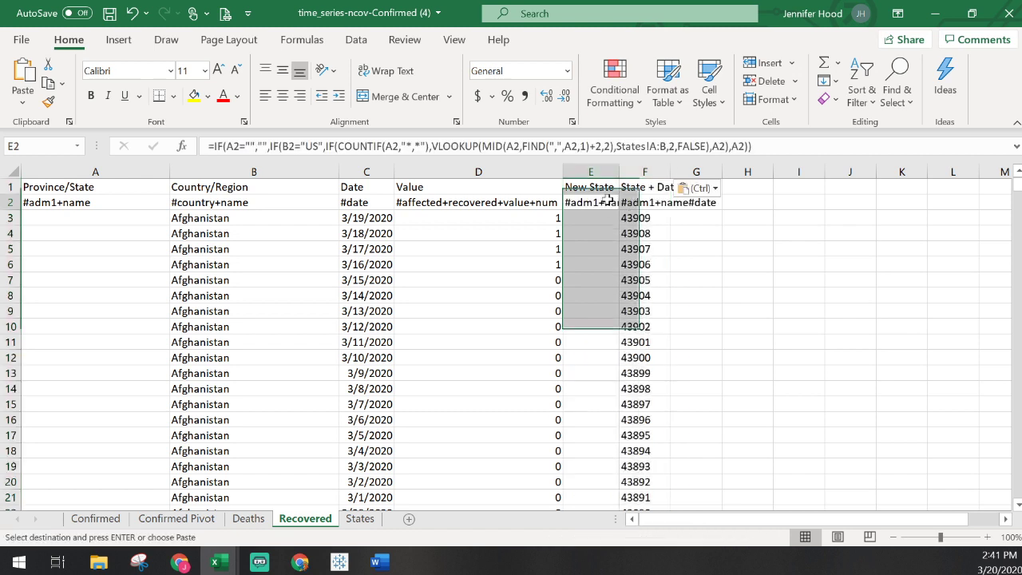
Check the end of the State + Date column on the Recovered sheet, and undo the paste there.
left_click(662, 278)
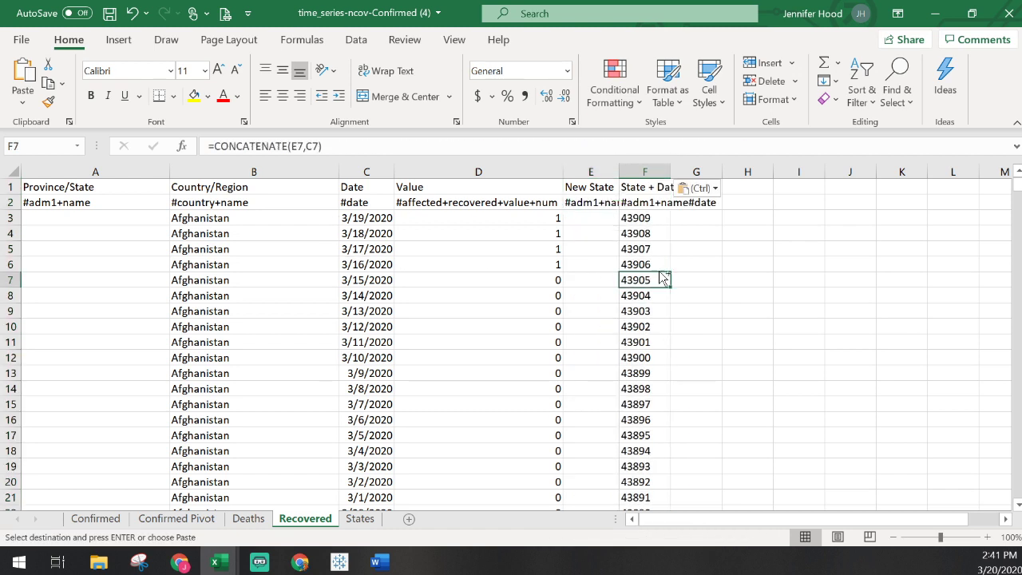
key("ctrl+Down")
key("Down")
key("Up")
key("Up")
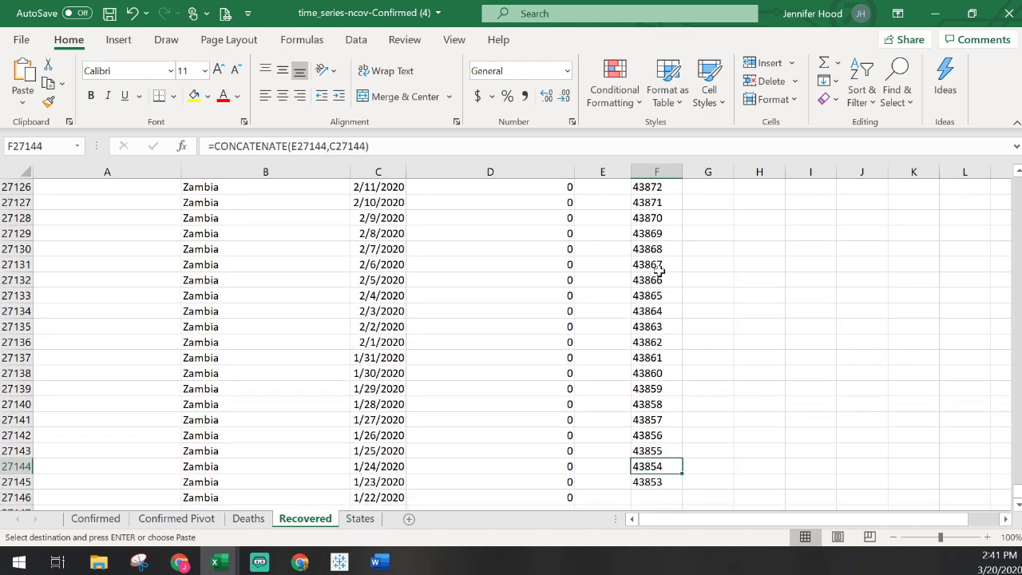
key("ctrl+Up")
key("Down")
key("ctrl+z")
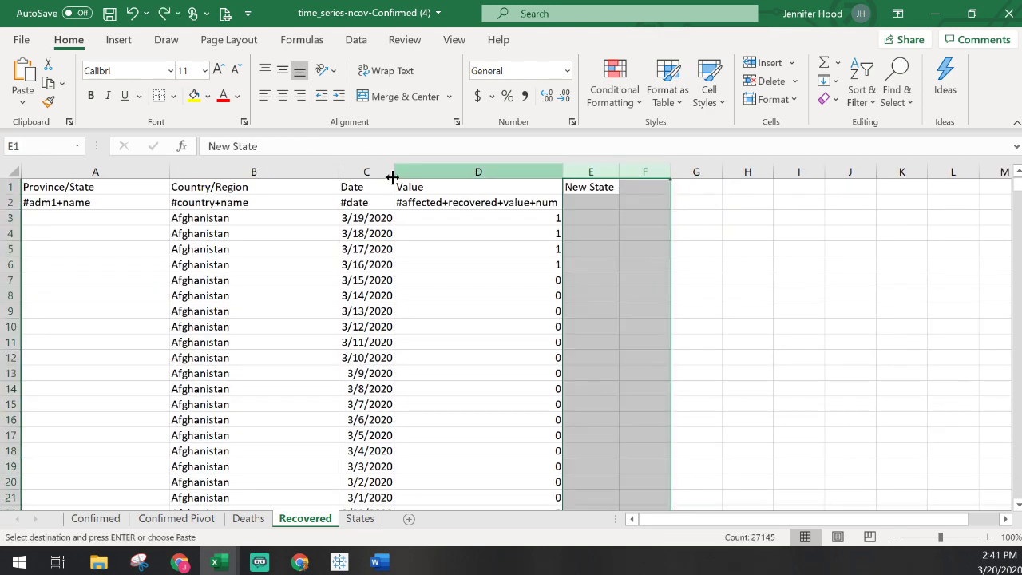
Delete row 2, the hashtag label row beneath the headers, from the Recovered sheet.
left_click(10, 202)
right_click(10, 204)
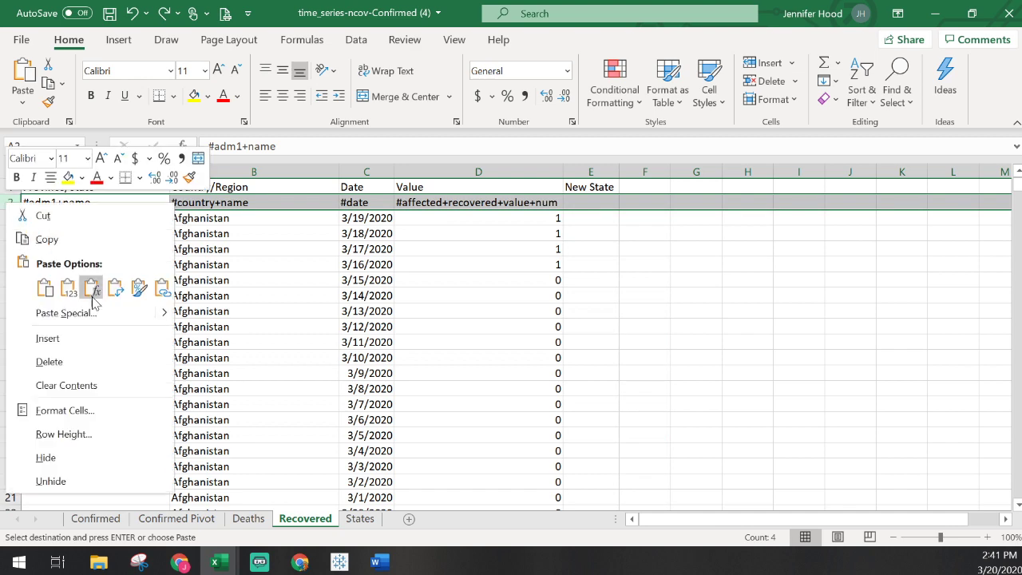
left_click(98, 361)
left_click(593, 173)
left_click(591, 186)
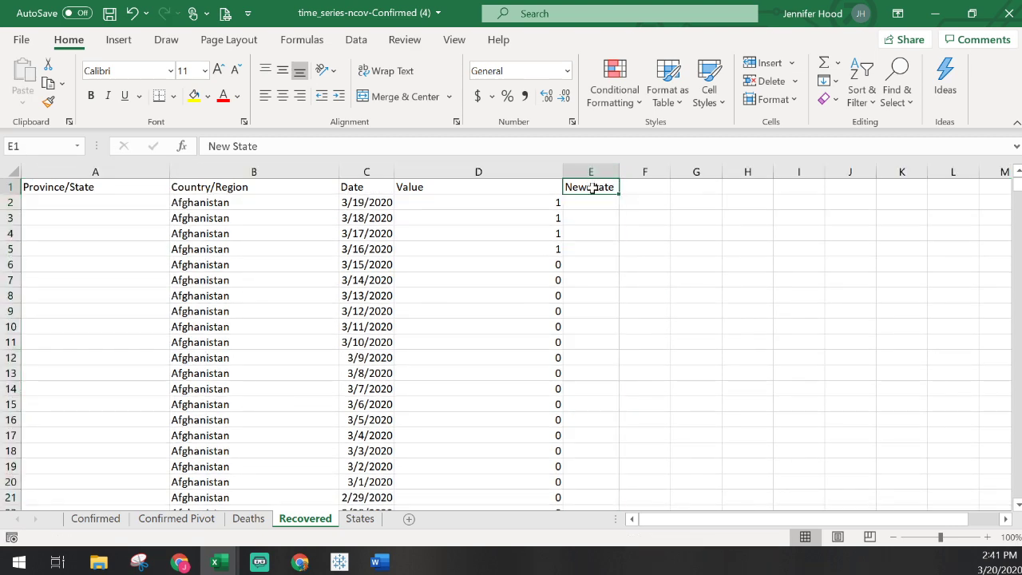
Delete the hashtag label row 2 from the Deaths sheet.
left_click(240, 519)
left_click(179, 244)
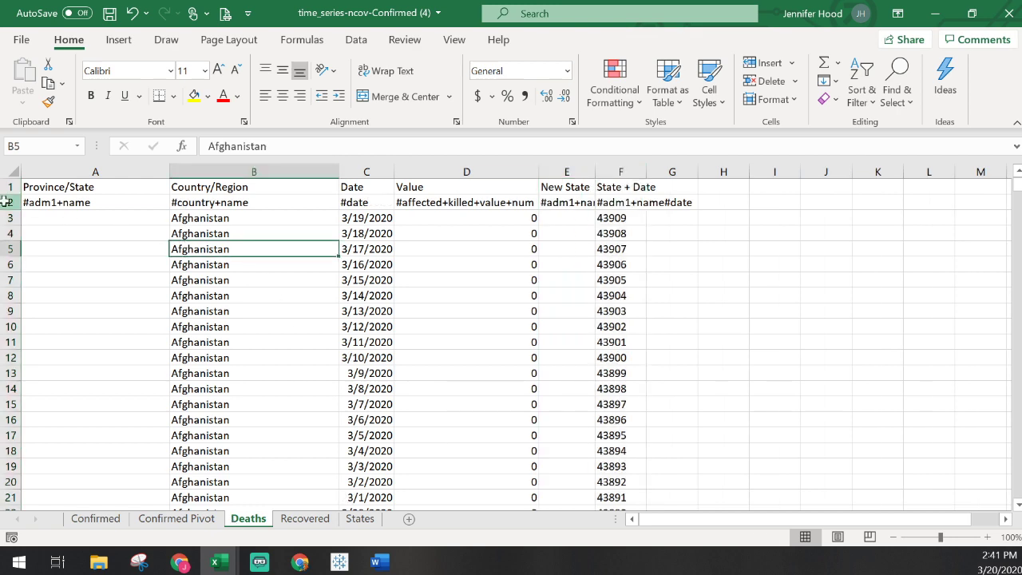
left_click(11, 204)
right_click(11, 205)
left_click(48, 360)
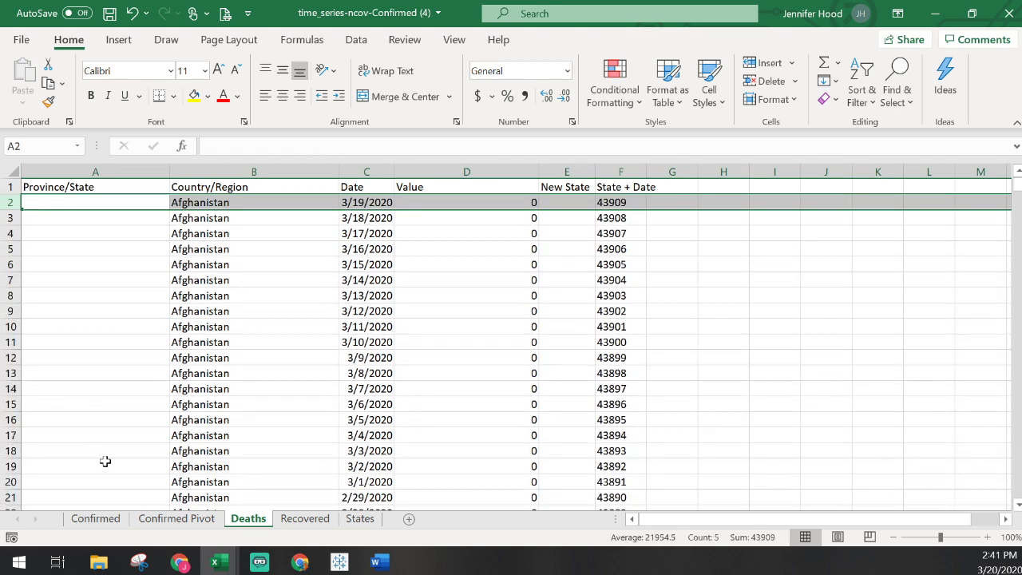
Copy columns E:F (New State and State + Date) from the Confirmed sheet over the same columns of the Deaths sheet.
left_click(177, 519)
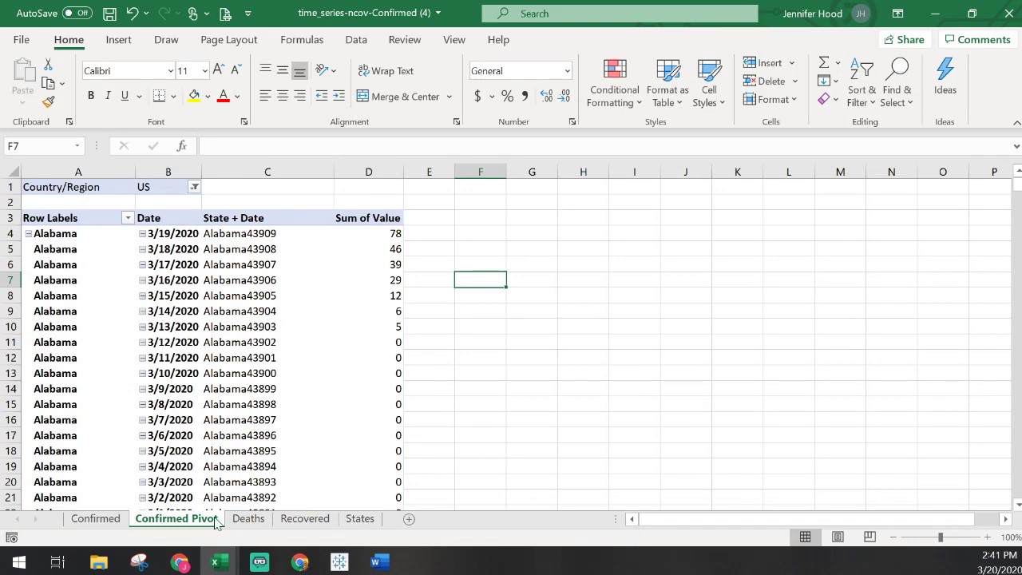
left_click(102, 521)
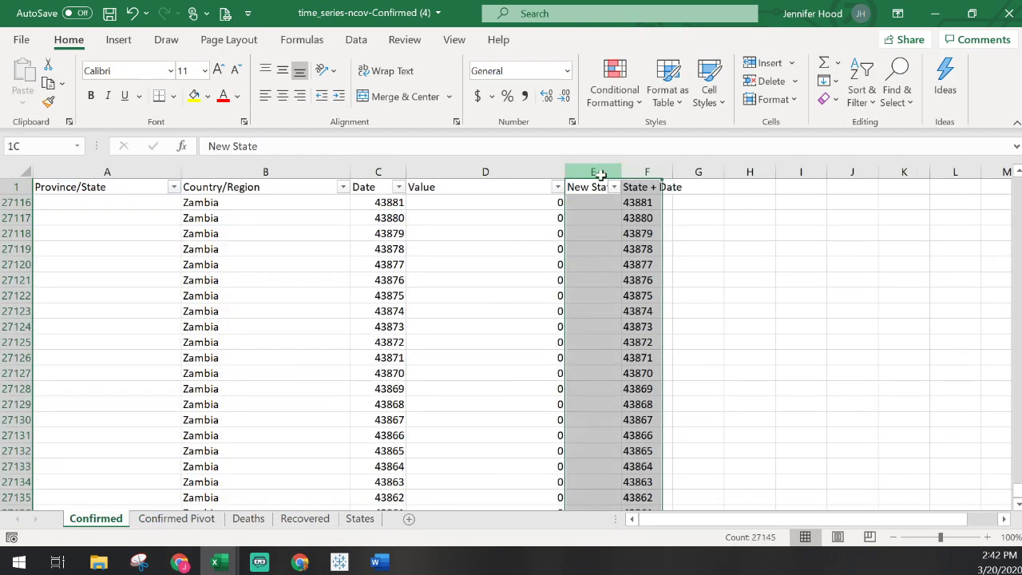
left_click_drag(598, 171, 639, 171)
key("ctrl+c")
left_click(248, 519)
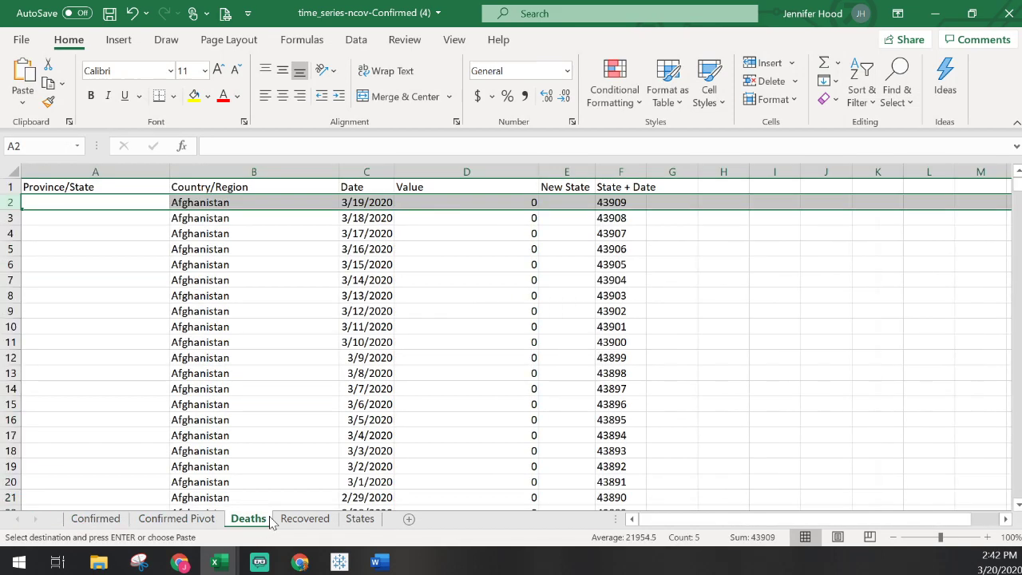
left_click_drag(569, 172, 600, 170)
key("ctrl+v")
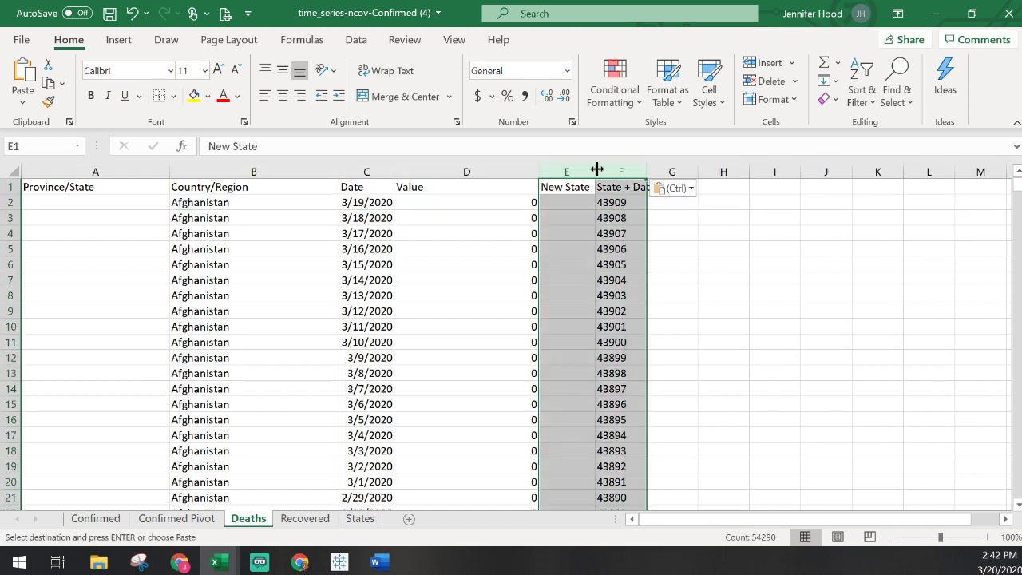
Paste the copied New State and State + Date columns over columns E:F of the Recovered sheet.
left_click(305, 518)
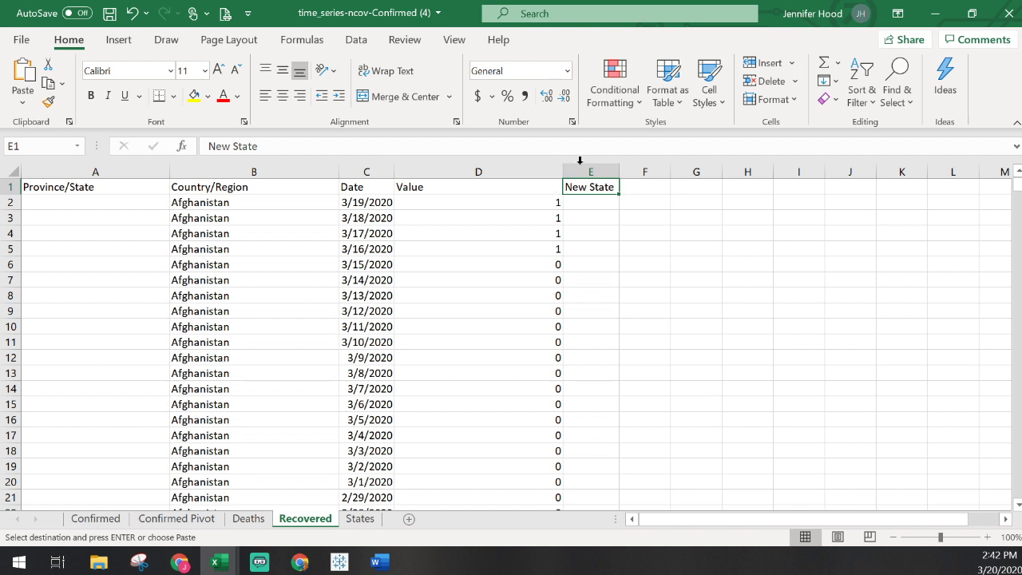
left_click_drag(579, 161, 630, 170)
key("ctrl+v")
left_click(596, 206)
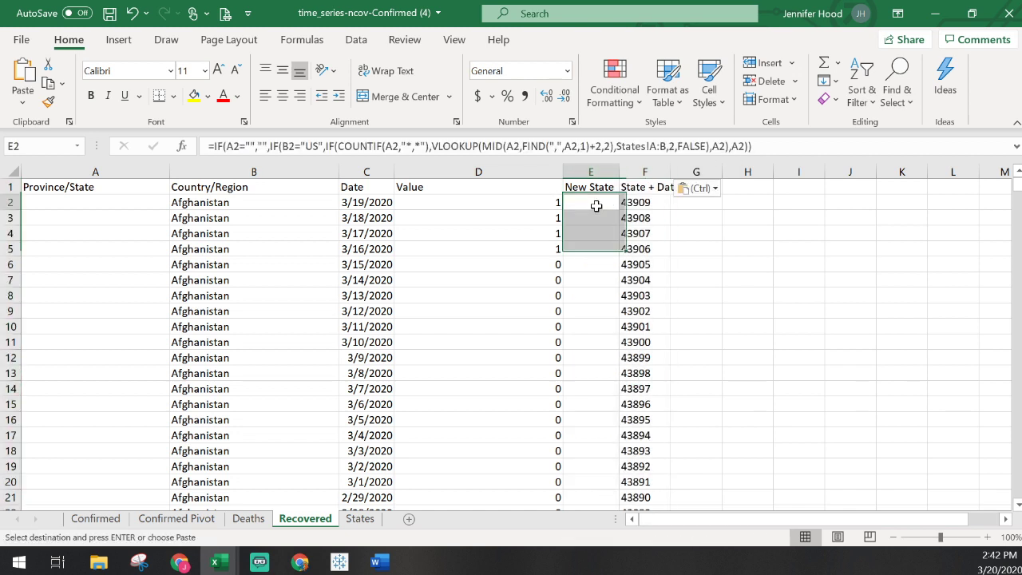
left_click(101, 194)
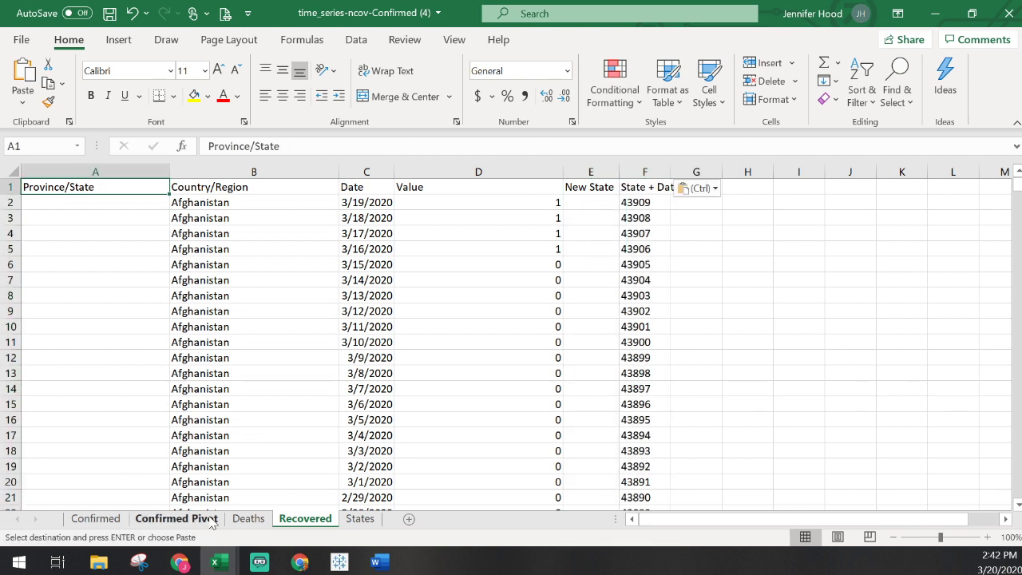
Turn on filtering for the header row of the Deaths sheet.
left_click(88, 520)
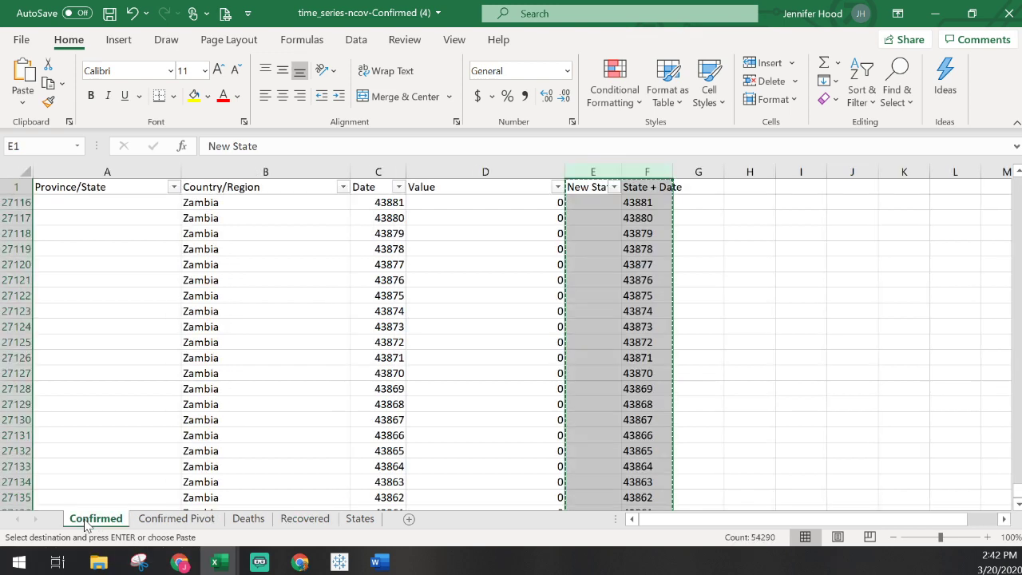
left_click(248, 520)
left_click(90, 186)
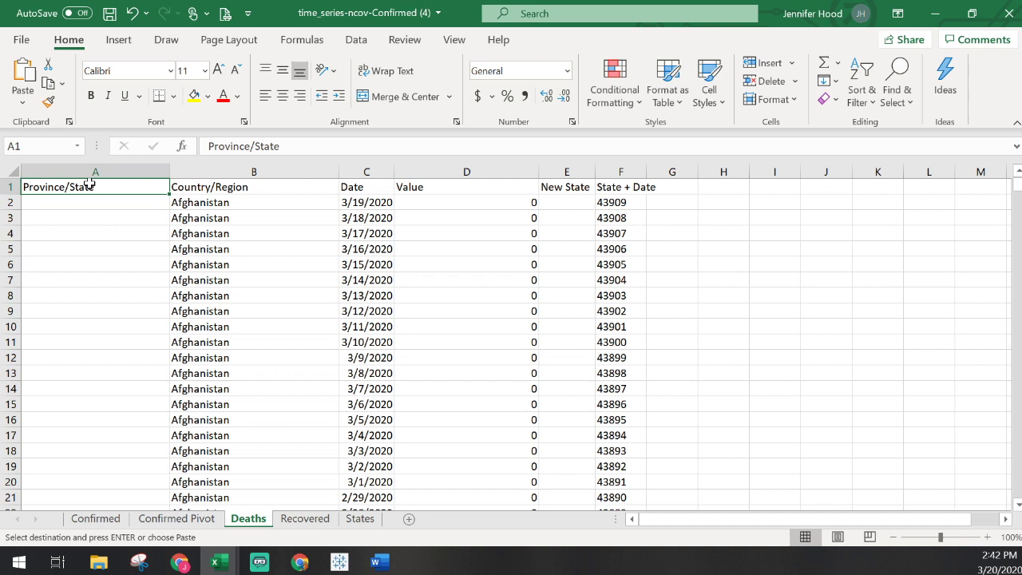
left_click(357, 44)
left_click(470, 80)
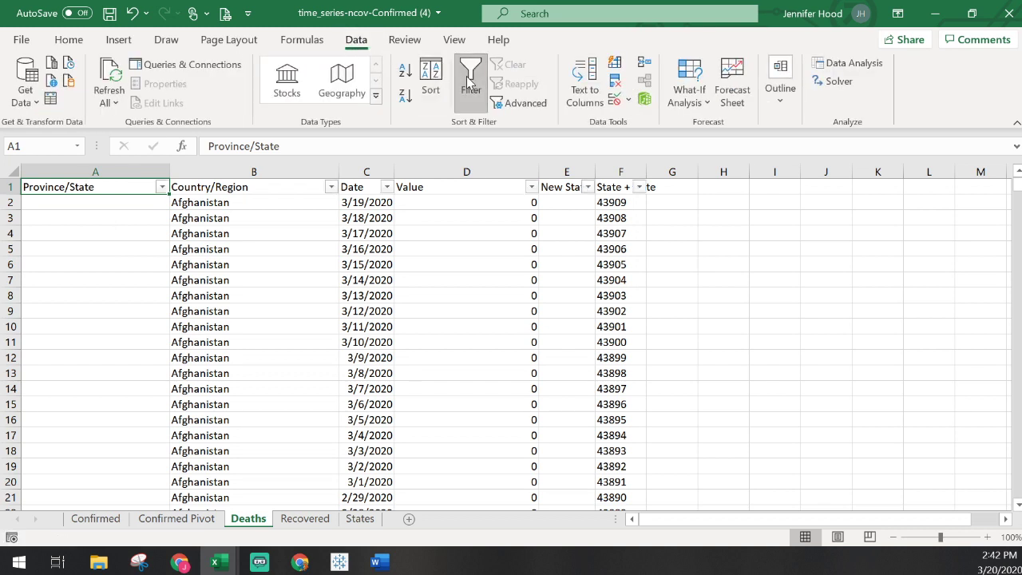
Filter the New State column on the Deaths sheet to show only #N/A entries.
left_click(587, 187)
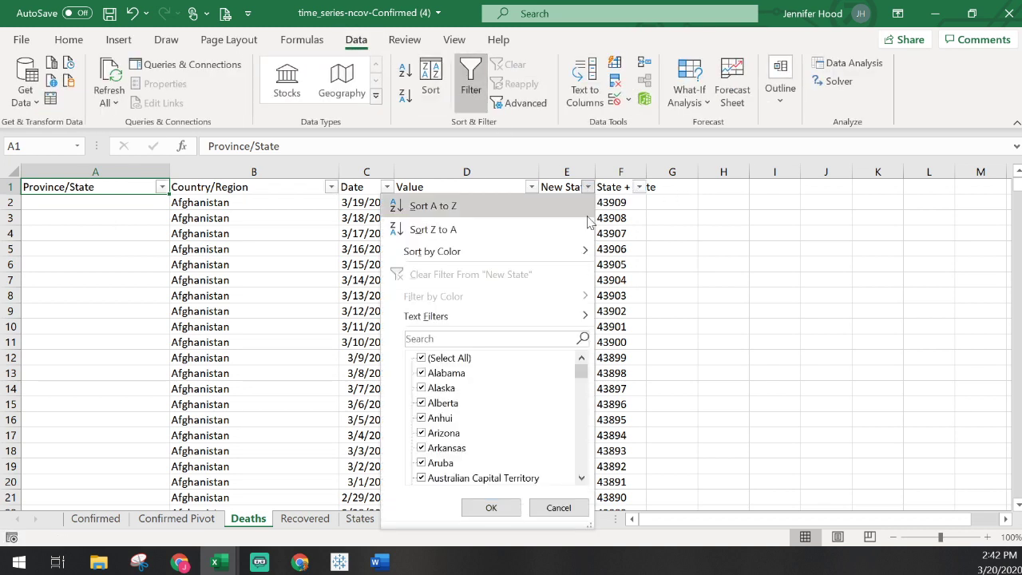
left_click_drag(578, 377, 581, 497)
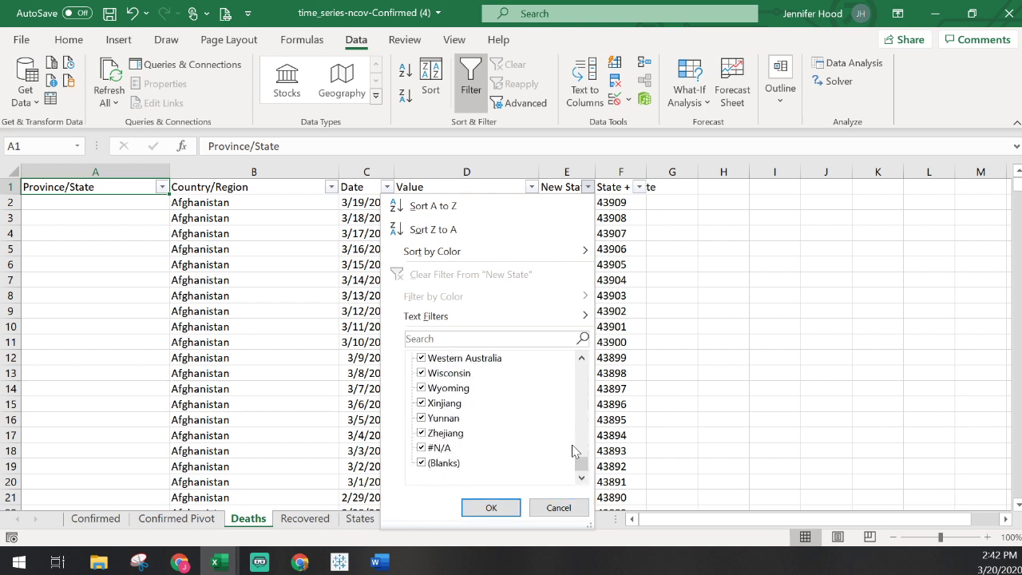
mouse_move(586, 471)
left_mouse_down()
mouse_move(592, 353)
mouse_move(580, 489)
left_mouse_up()
left_click(452, 360)
scroll(585, 383, "down", 1)
left_click(436, 448)
left_click(487, 508)
Replace the Province/State entry in cell A26160 with District of Columbia.
left_click(112, 206)
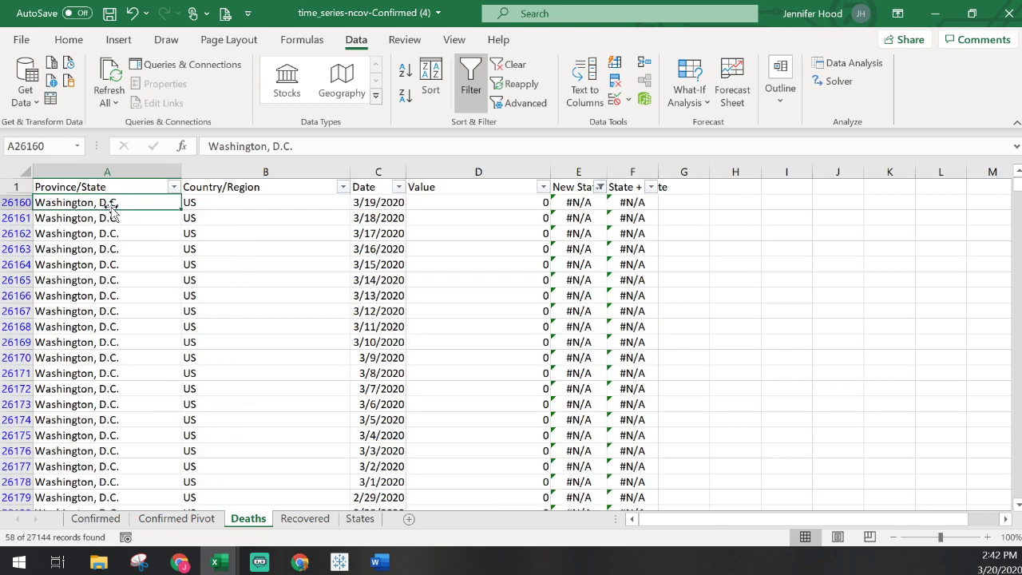
type("District of Col")
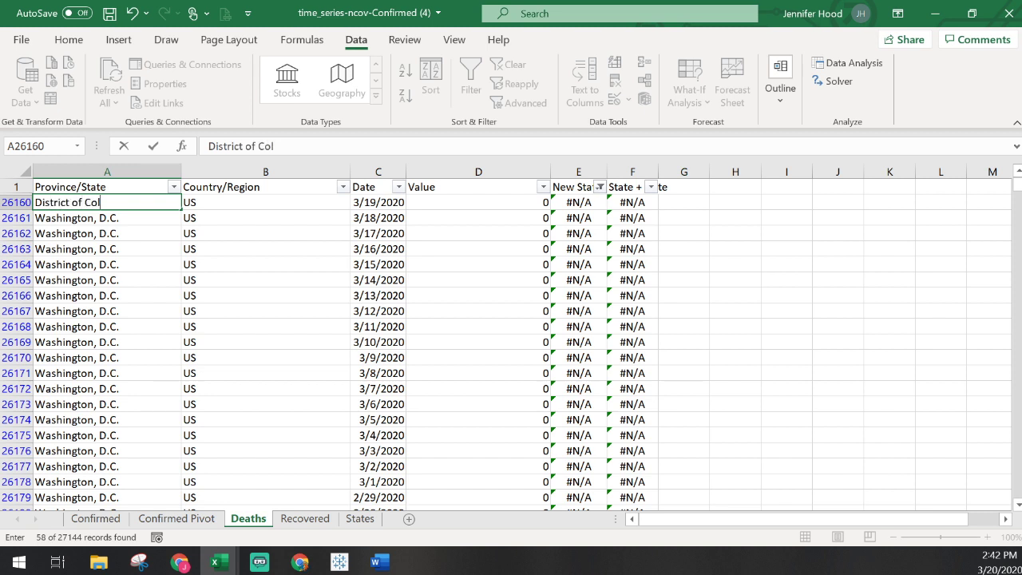
type("umbia")
key("Return")
Copy District of Columbia from A26160 over all remaining Washington, D.C. entries in the filtered Province/State column.
left_click(125, 205)
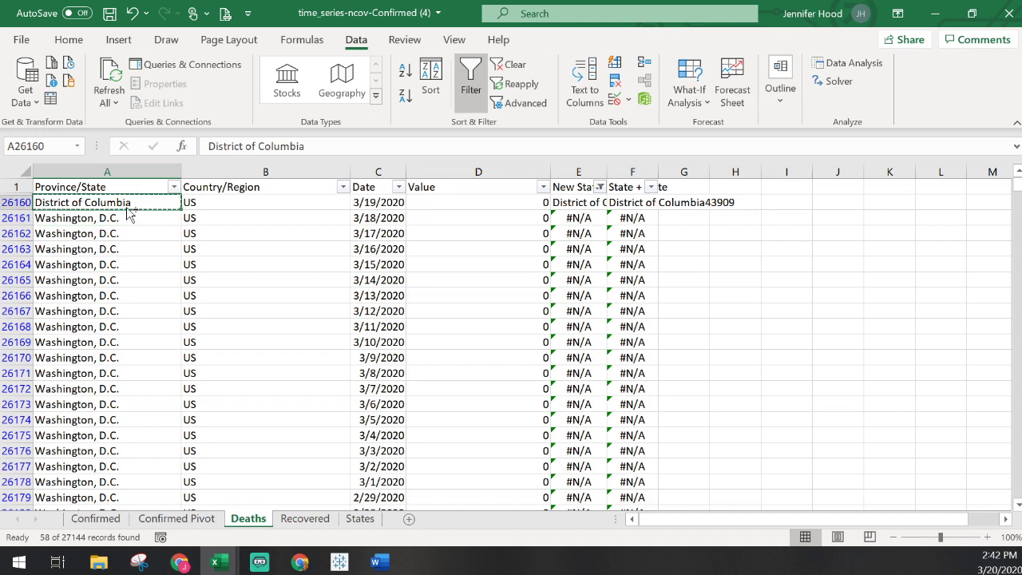
key("ctrl+c")
left_click(128, 217)
scroll(158, 335, "down", 18)
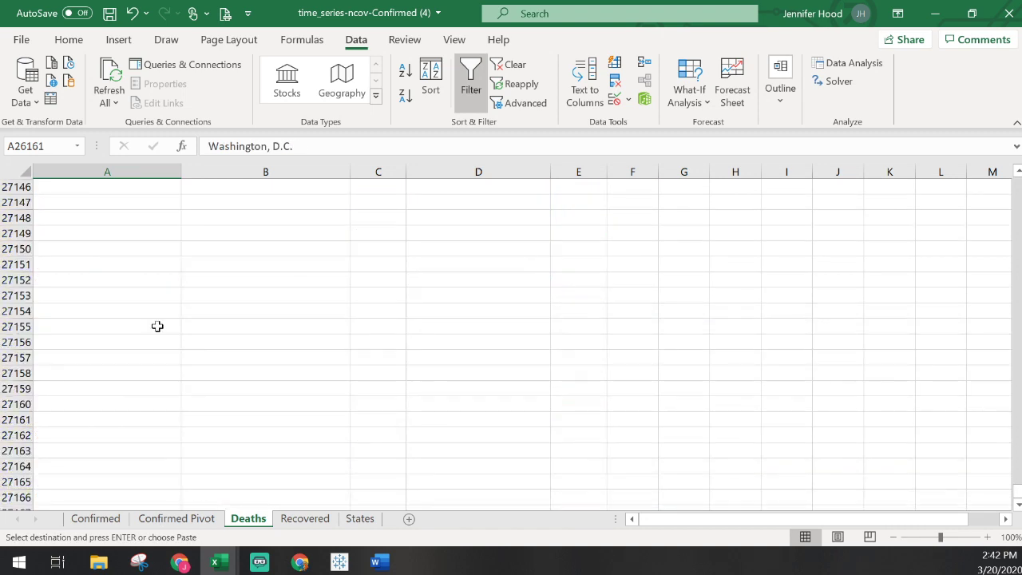
scroll(158, 326, "up", 3)
left_click(125, 338, "shift")
key("ctrl+v")
scroll(130, 338, "up", 16)
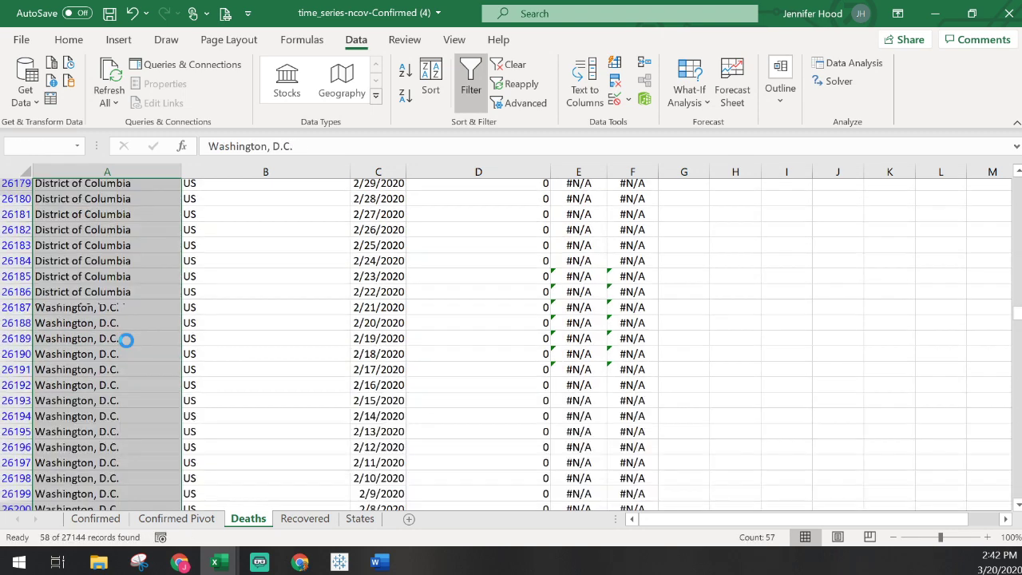
Show all entries again in the filtered New State column on the Deaths sheet.
scroll(162, 337, "down", 17)
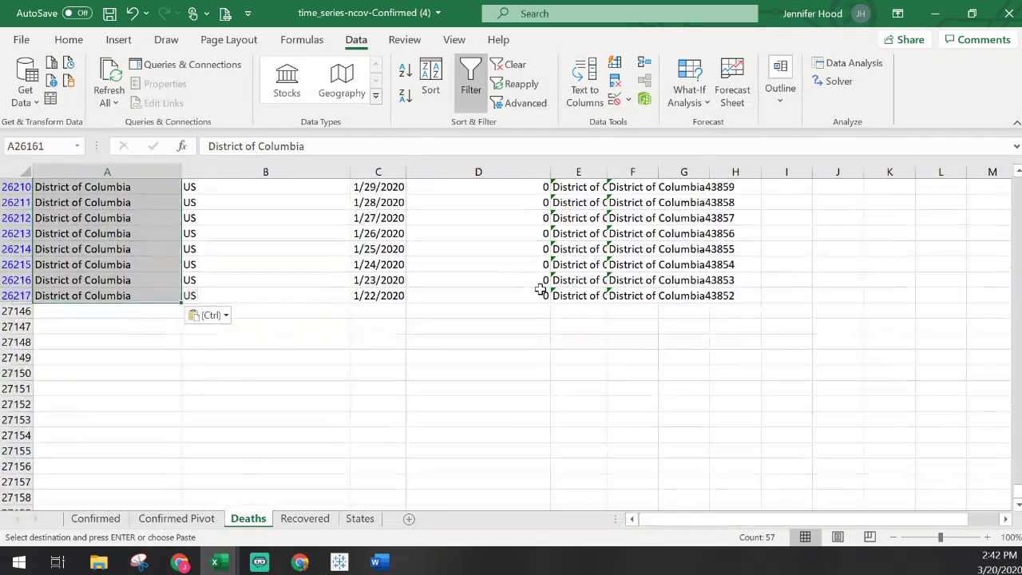
scroll(541, 287, "up", 4)
scroll(609, 279, "up", 13)
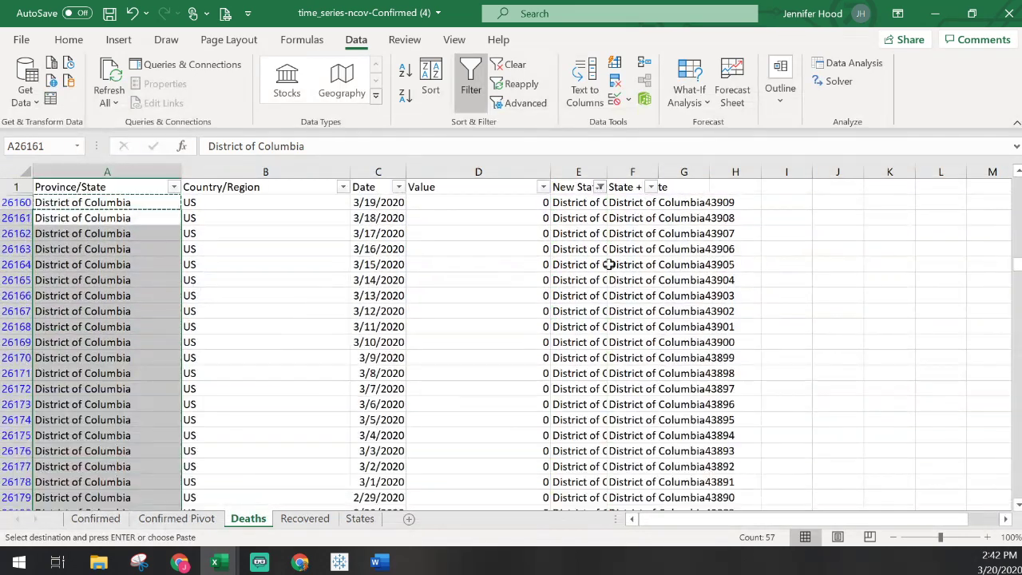
left_click(598, 187)
left_click(434, 357)
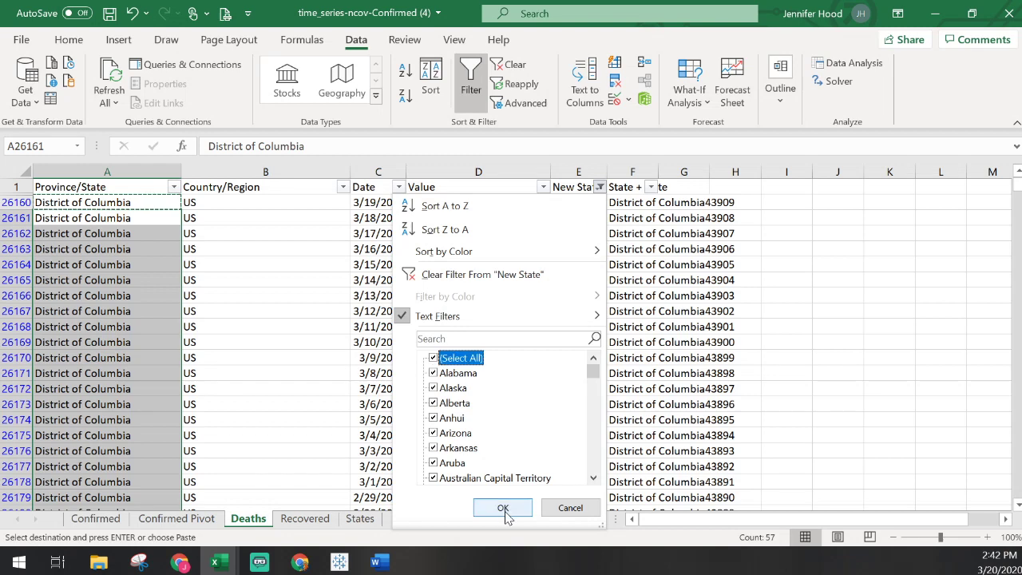
left_click(503, 506)
Turn on header filtering on the Recovered sheet and filter Province/State to show only Washington, D.C.
left_click(287, 519)
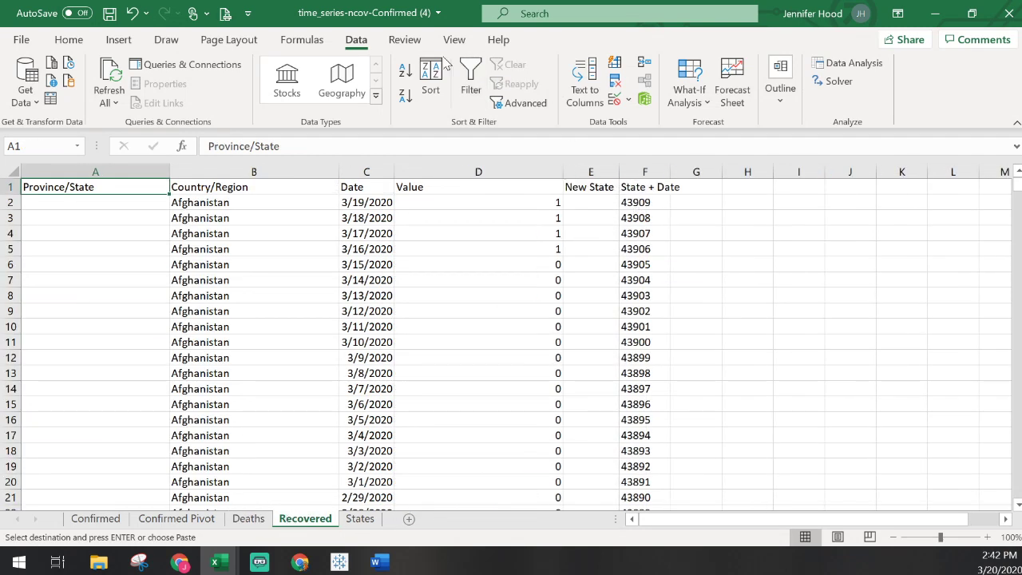
left_click(471, 80)
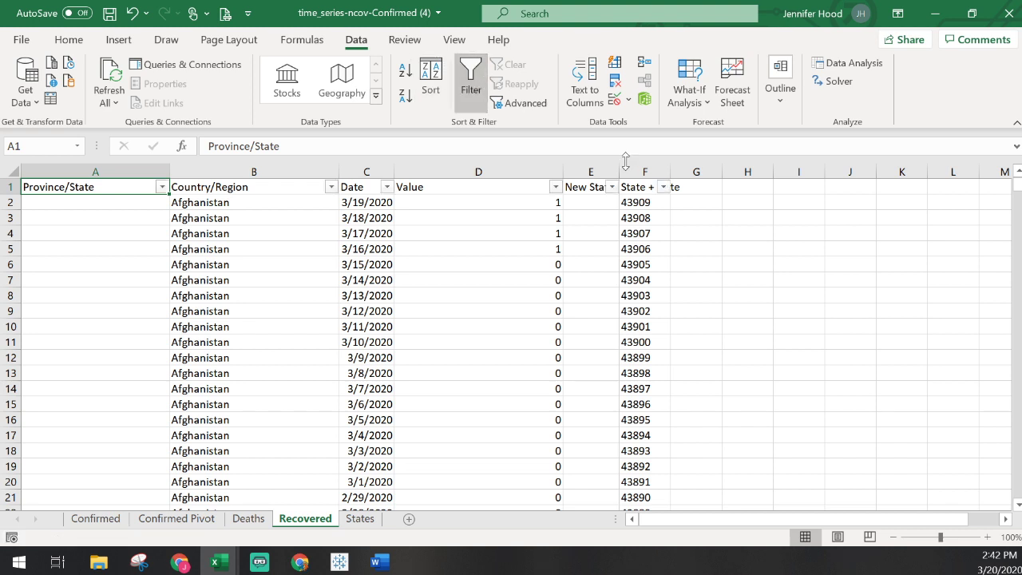
left_click(162, 186)
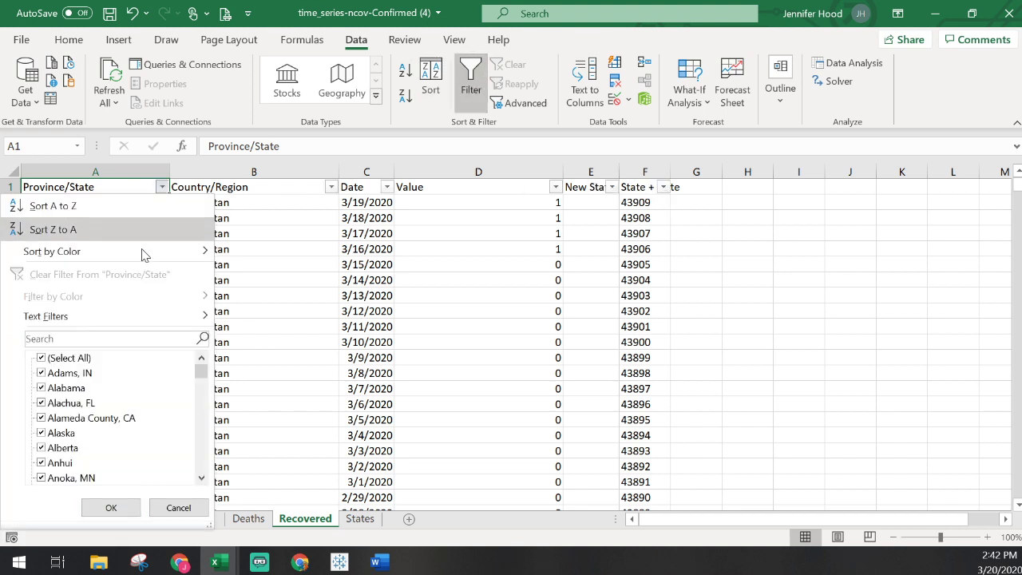
left_click(104, 338)
type("washington")
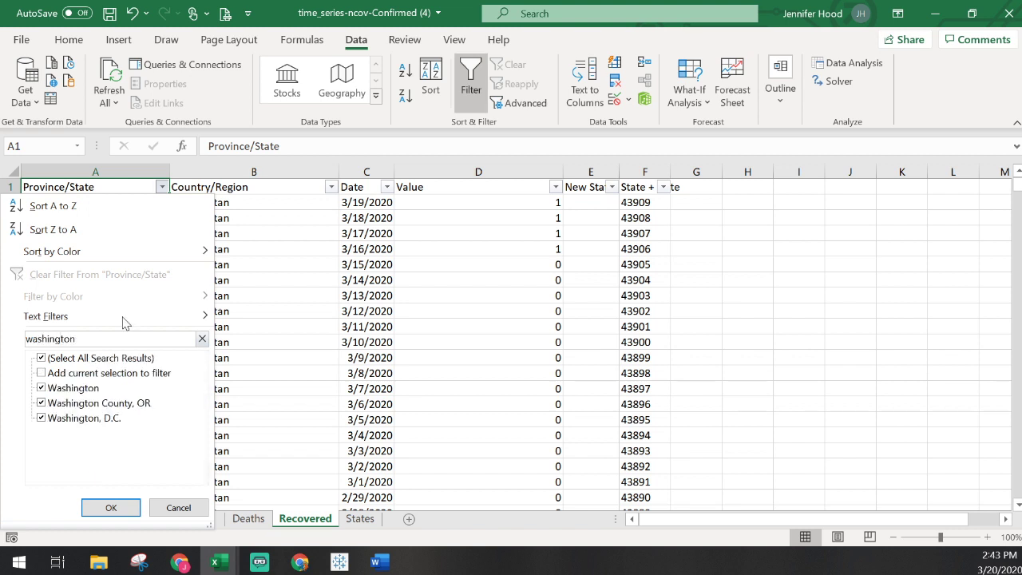
left_click(52, 388)
left_click(57, 402)
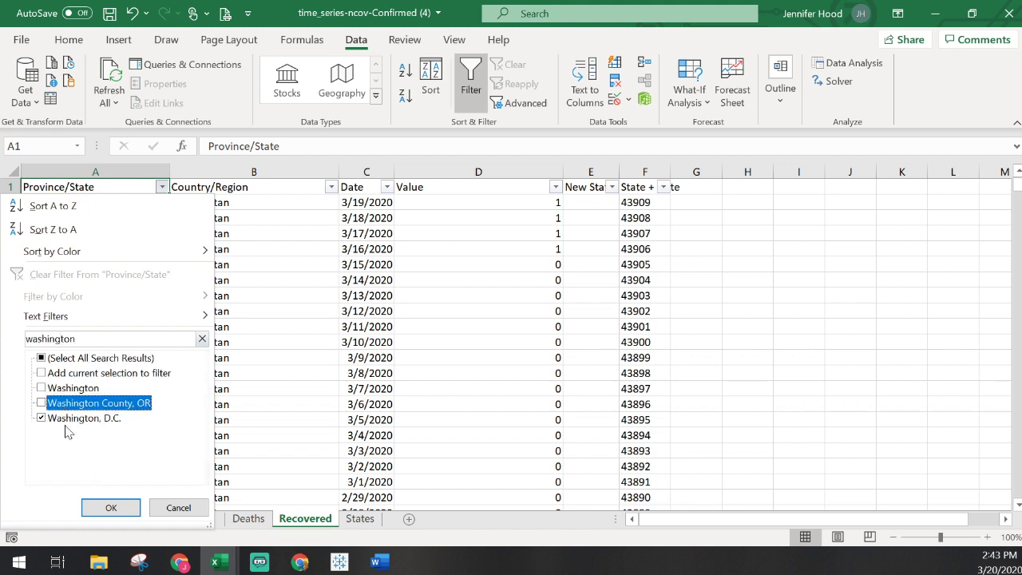
left_click(103, 506)
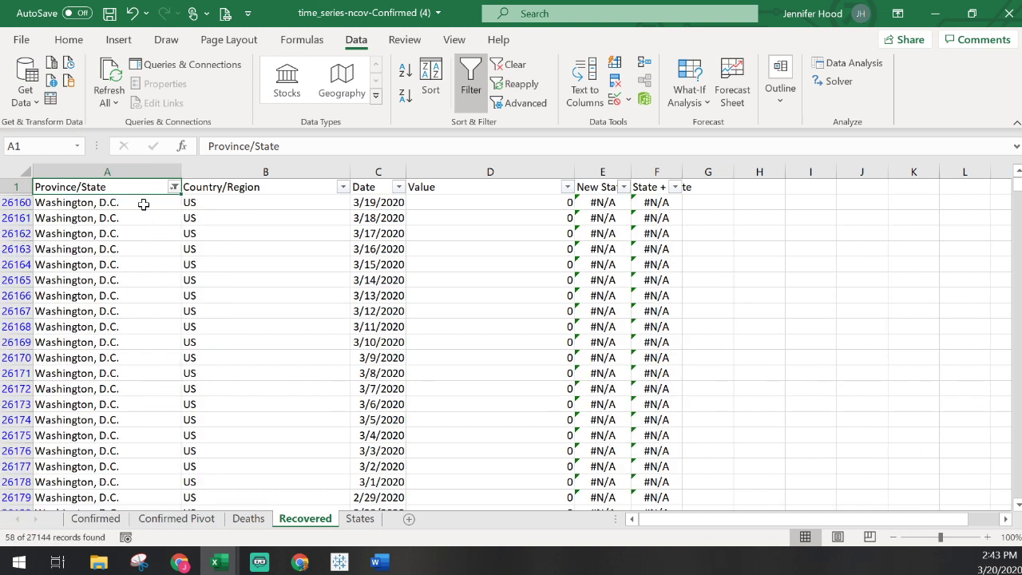
Replace the Province/State entry in cell A26160 of the Recovered sheet with District of Columbia.
left_click(143, 204)
type("Distric")
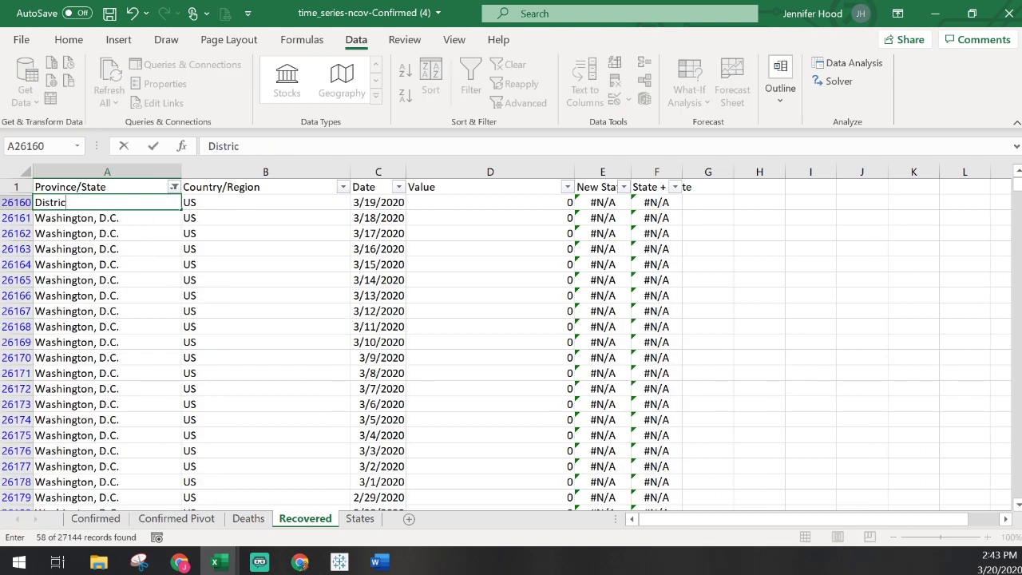
type("t of Columbia")
key("Return")
Copy District of Columbia from A26160 over the remaining Washington, D.C. entries, A26161 to A26217, on the Recovered sheet.
left_click(141, 201)
key("ctrl+c")
left_click(137, 223)
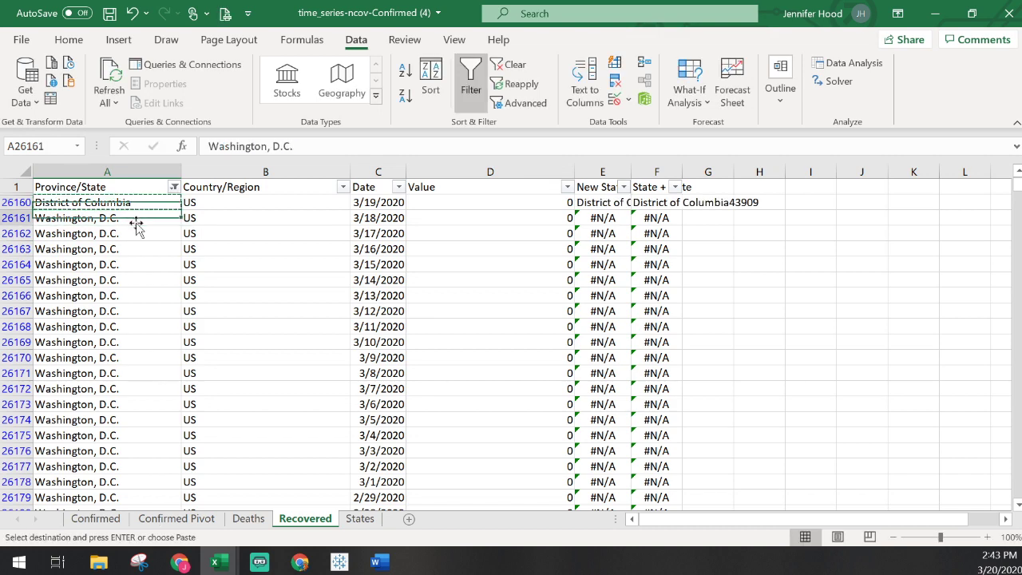
scroll(137, 222, "down", 20)
scroll(133, 269, "up", 5)
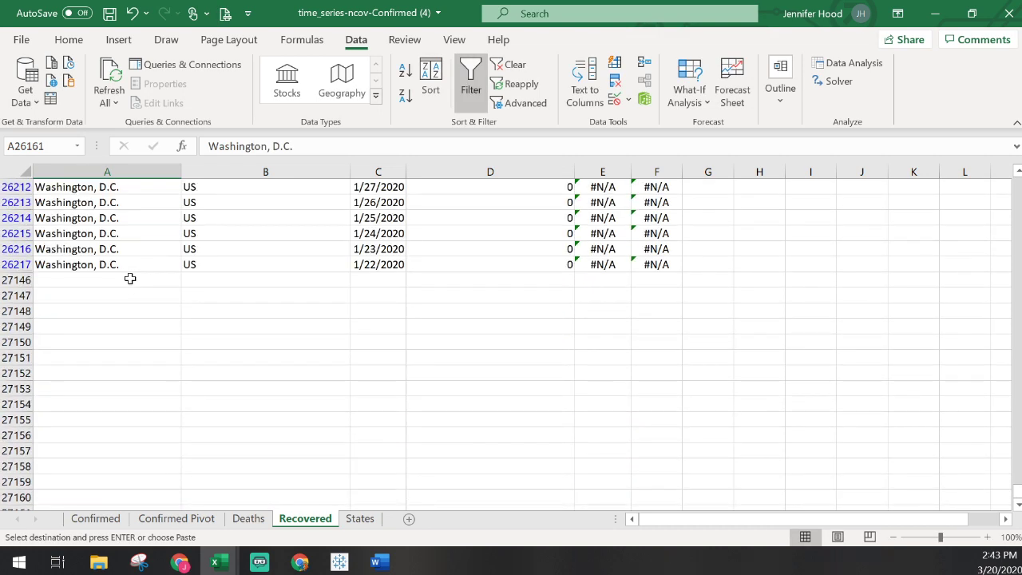
left_click(115, 268, "shift")
key("ctrl+v")
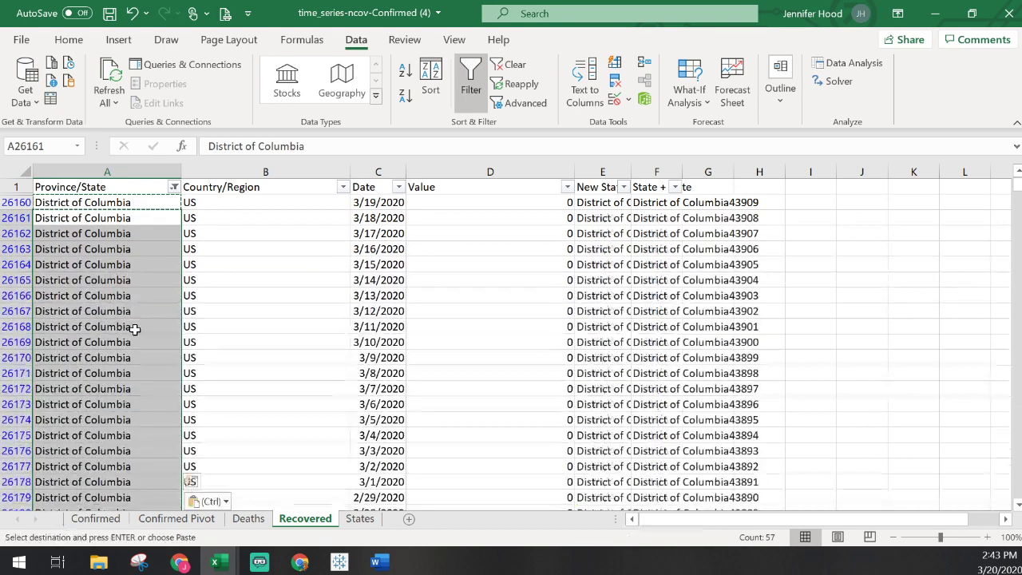
left_click(136, 292)
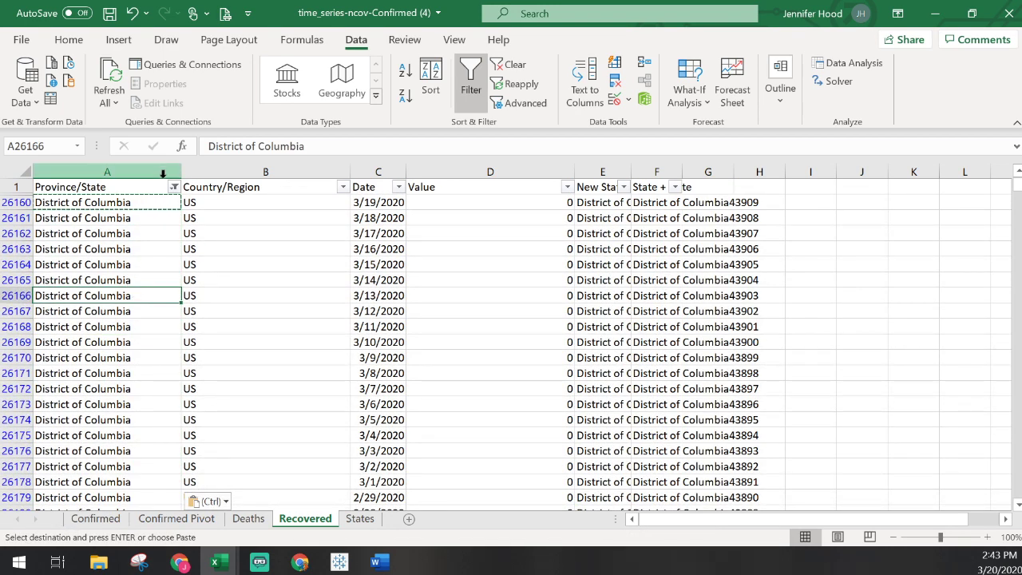
Show all entries again in the Province/State column of the Recovered sheet.
left_click(174, 187)
left_click(68, 357)
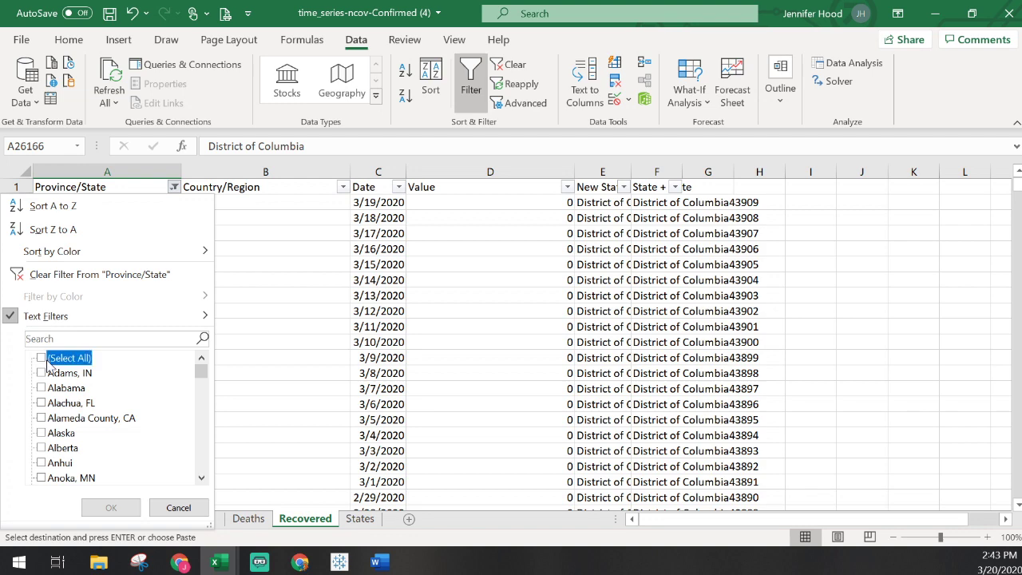
left_click(106, 510)
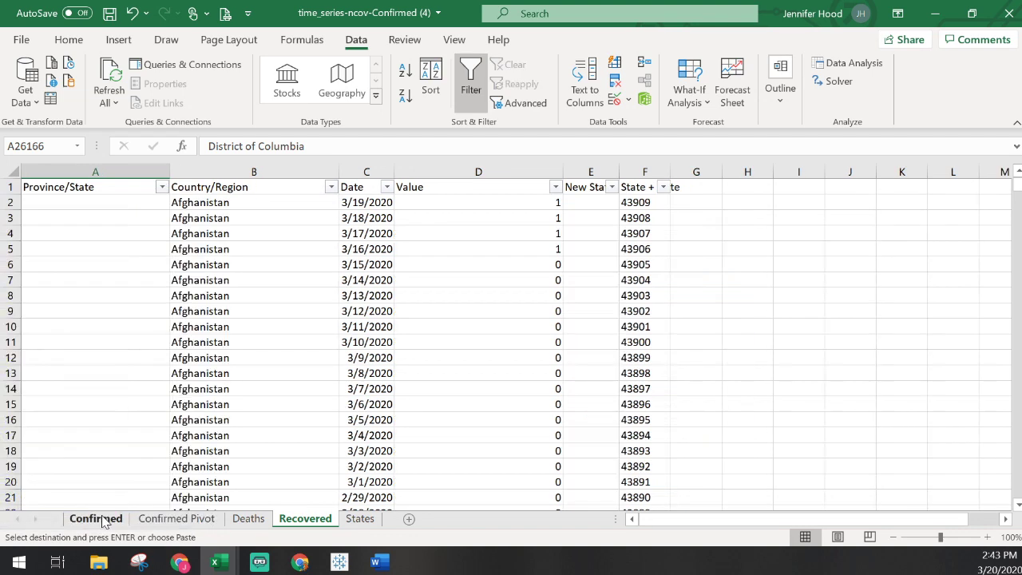
Create a PivotTable on a new worksheet from the Deaths sheet's data range A1:F27145.
left_click(248, 518)
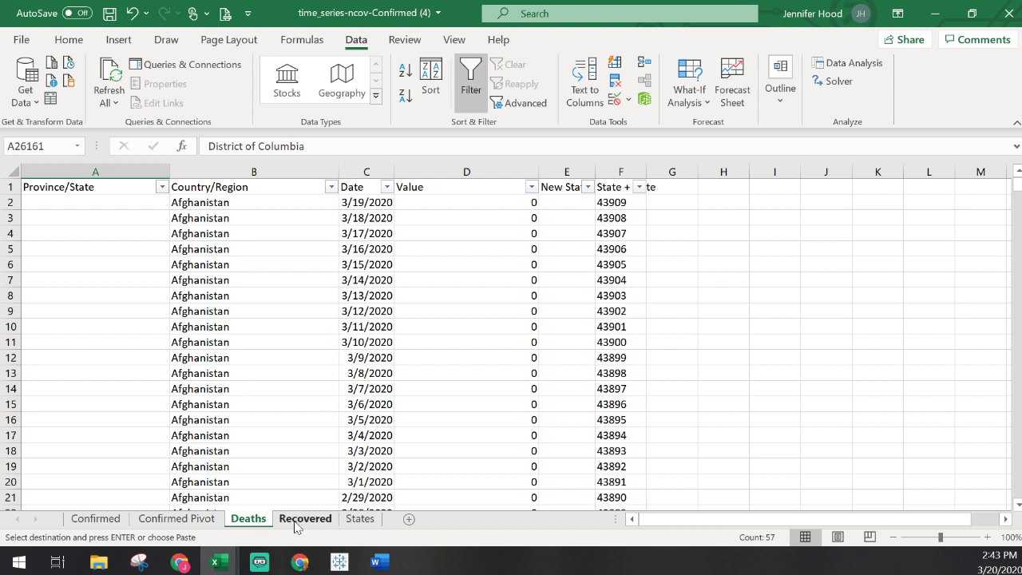
left_click(189, 520, "ctrl")
left_click(56, 186)
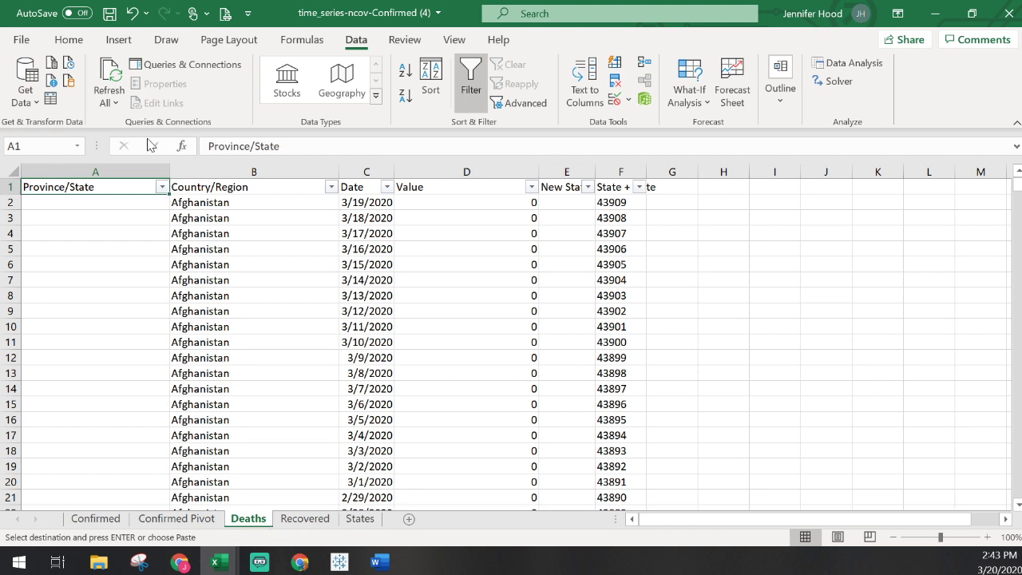
left_click(139, 42)
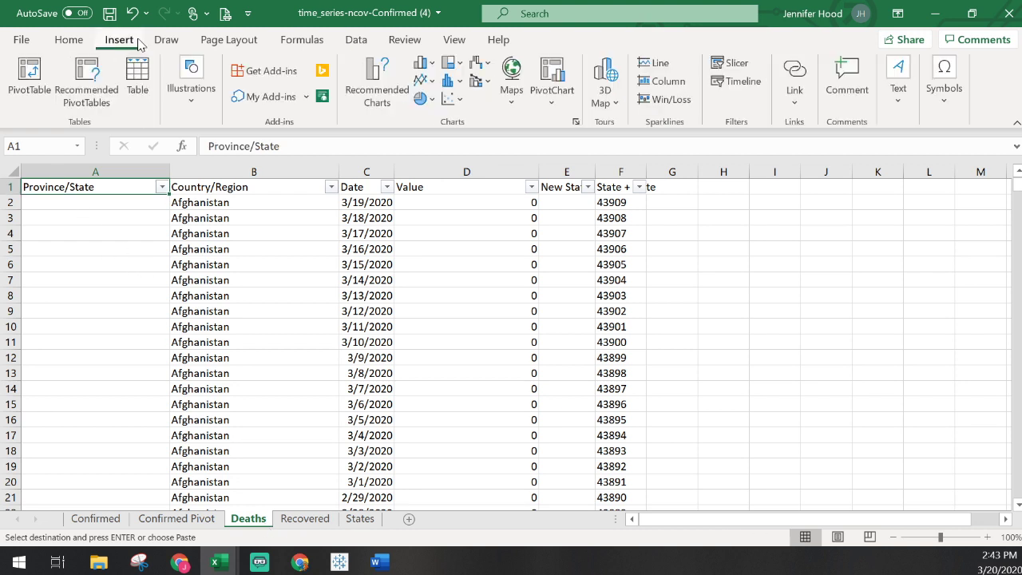
left_click(28, 80)
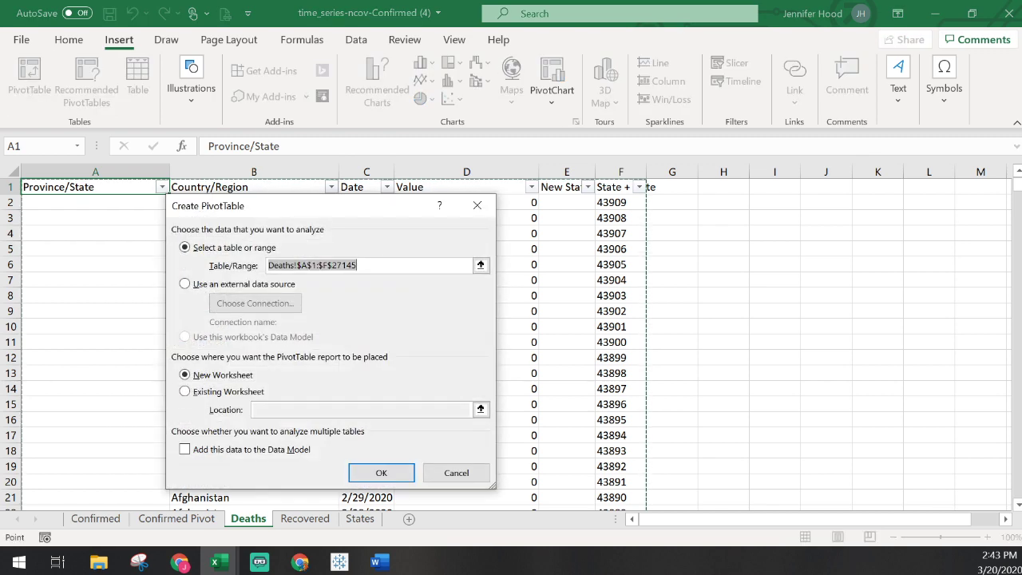
left_click(388, 473)
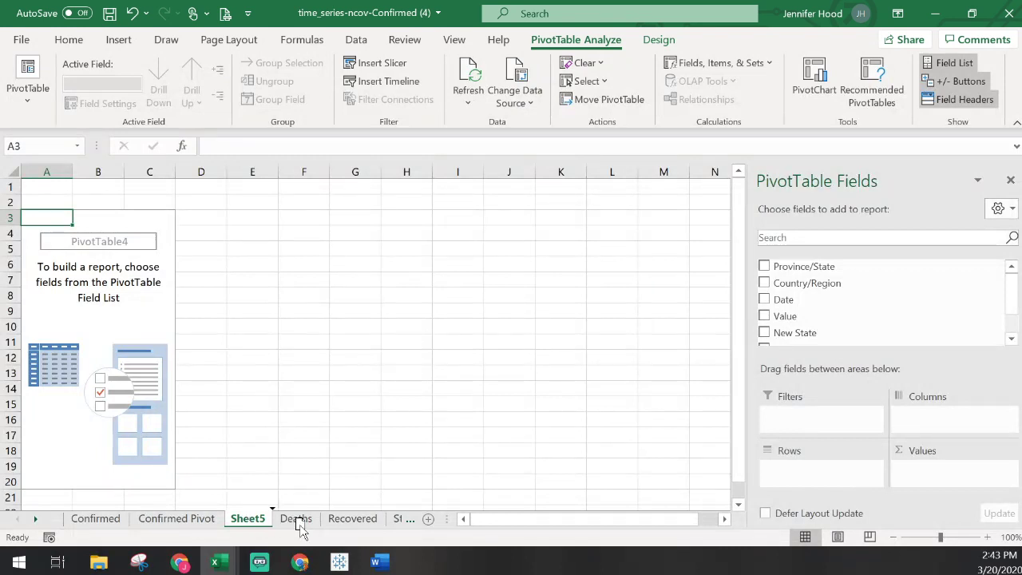
Move the new pivot sheet directly after the Deaths sheet and rename it Deaths Pivot.
mouse_move(300, 527)
left_mouse_down()
mouse_move(333, 525)
mouse_move(314, 521)
left_mouse_up()
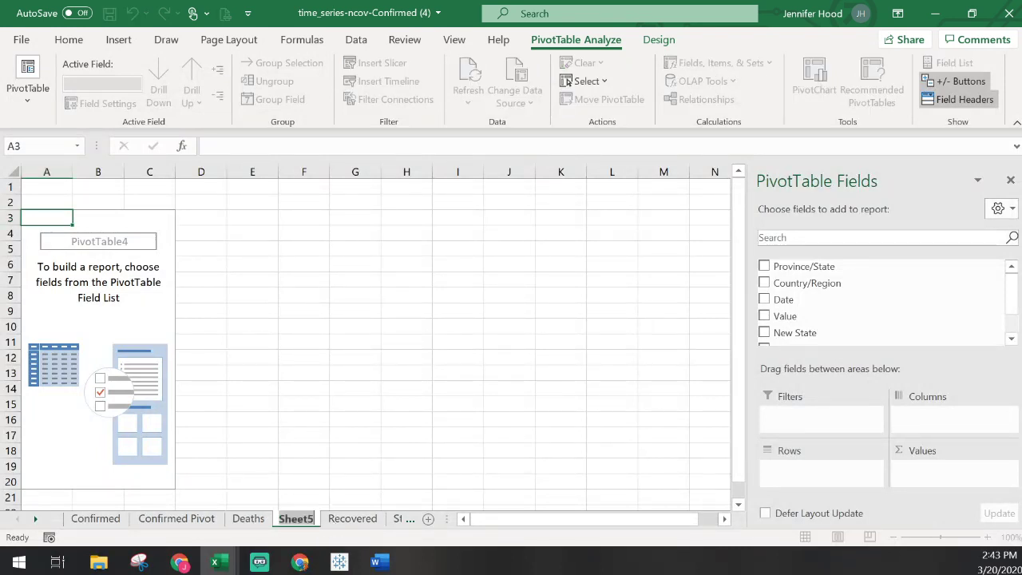
type("Deaths Pivto")
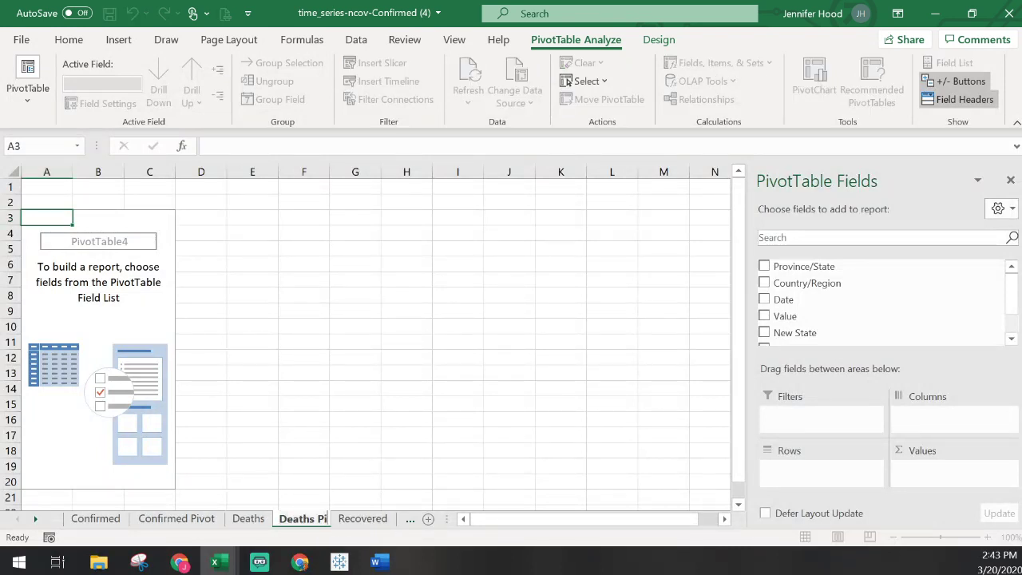
key("BackSpace")
key("BackSpace")
type("ot")
key("Return")
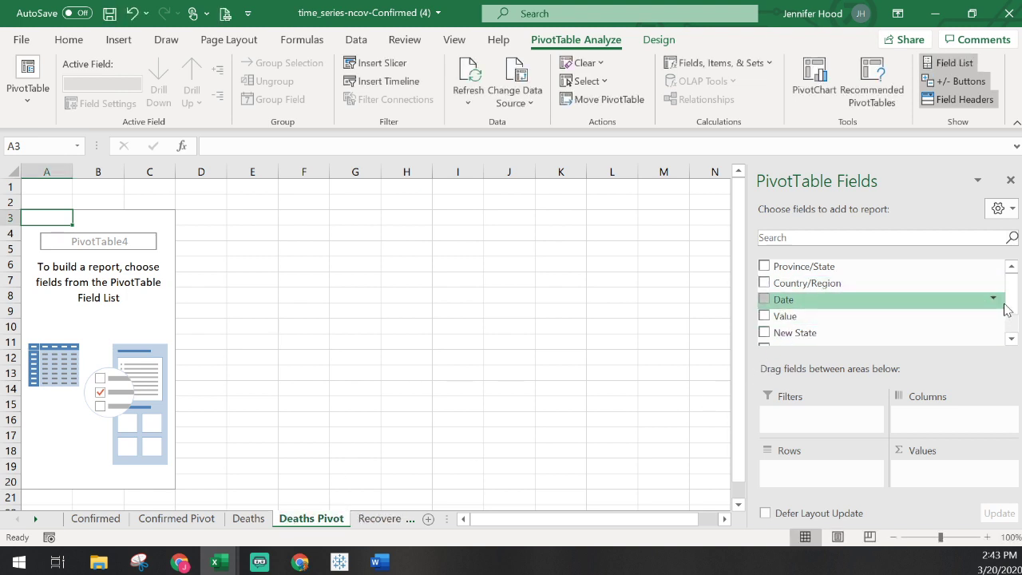
Set Country/Region as the pivot filter, New State, Date and State + Date as rows, and Value as the summed value.
left_click_drag(838, 283, 826, 427)
left_click_drag(804, 273, 812, 471)
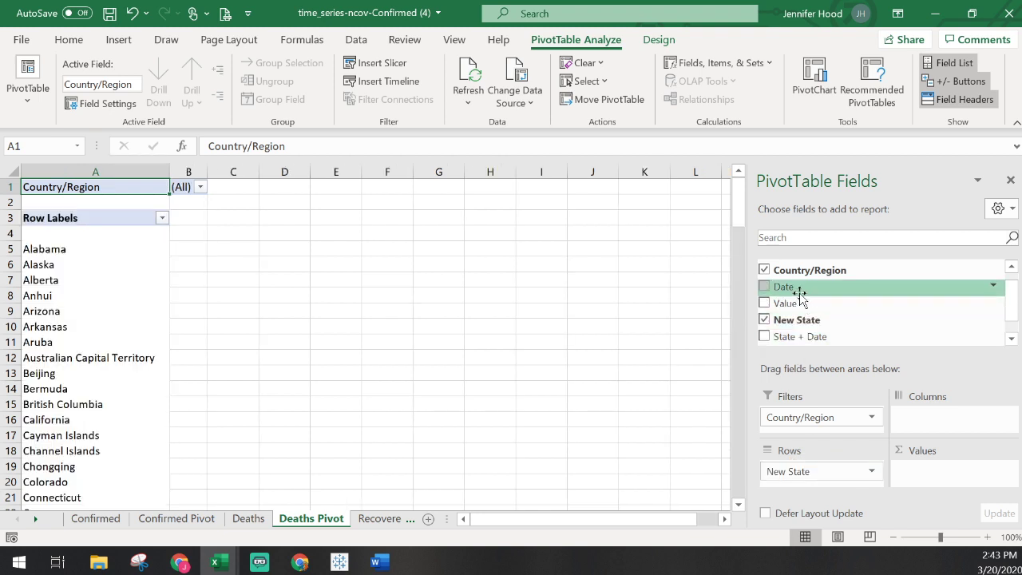
left_click_drag(798, 289, 815, 484)
left_click_drag(786, 337, 804, 487)
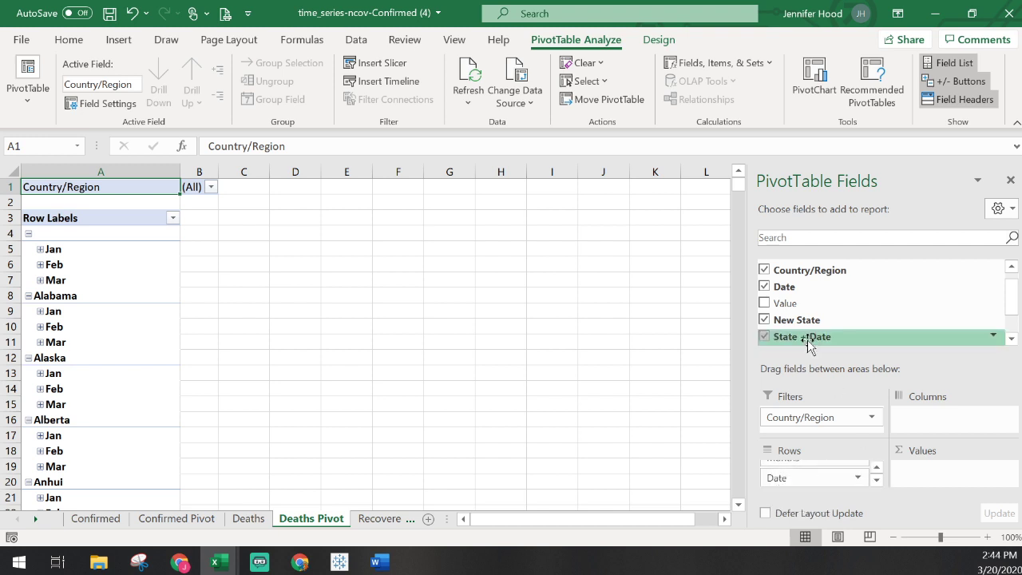
left_click_drag(791, 302, 932, 467)
Remove the Months field from the Deaths pivot table.
scroll(917, 303, "down", 1)
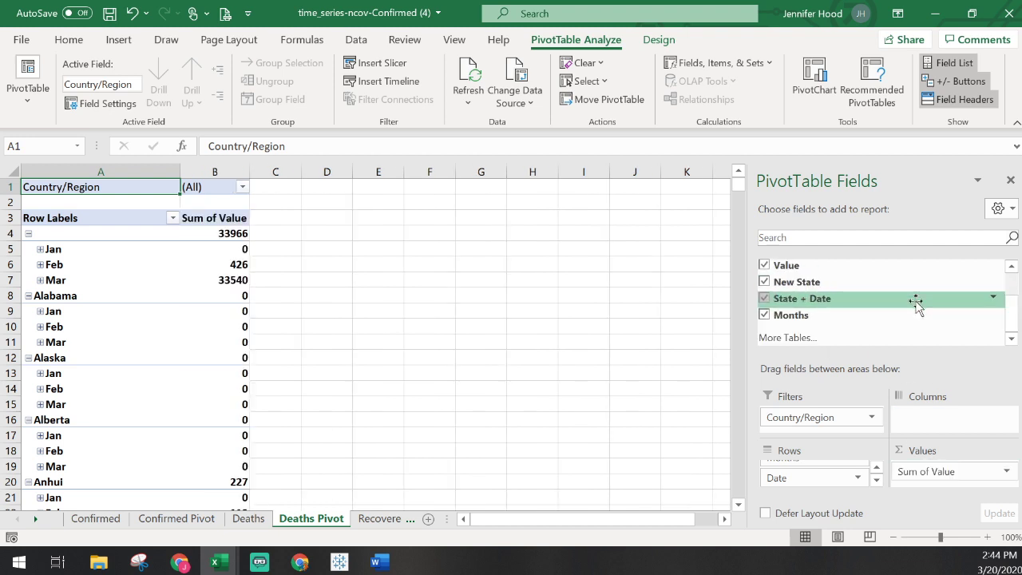
left_click(876, 469)
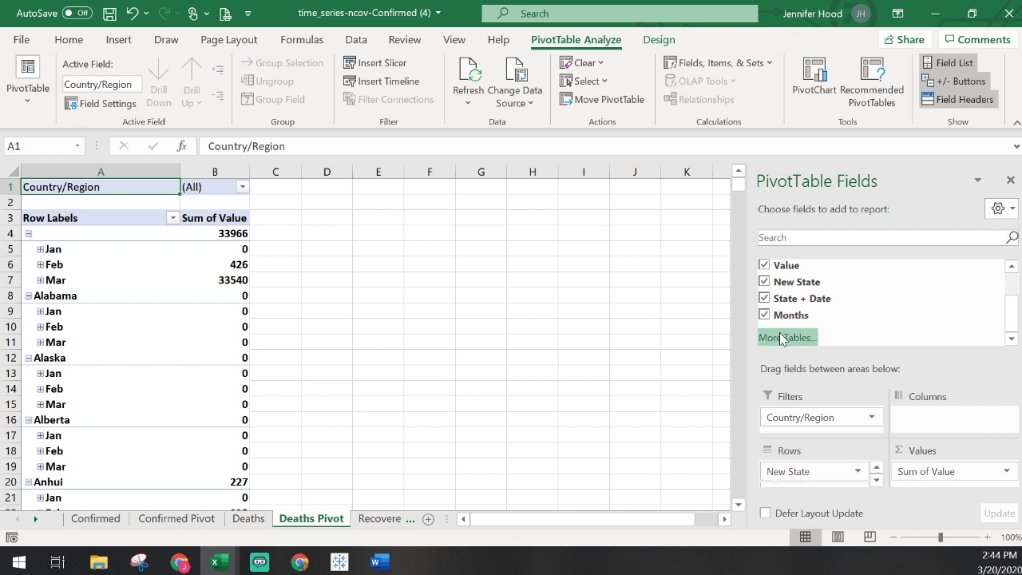
left_click(764, 315)
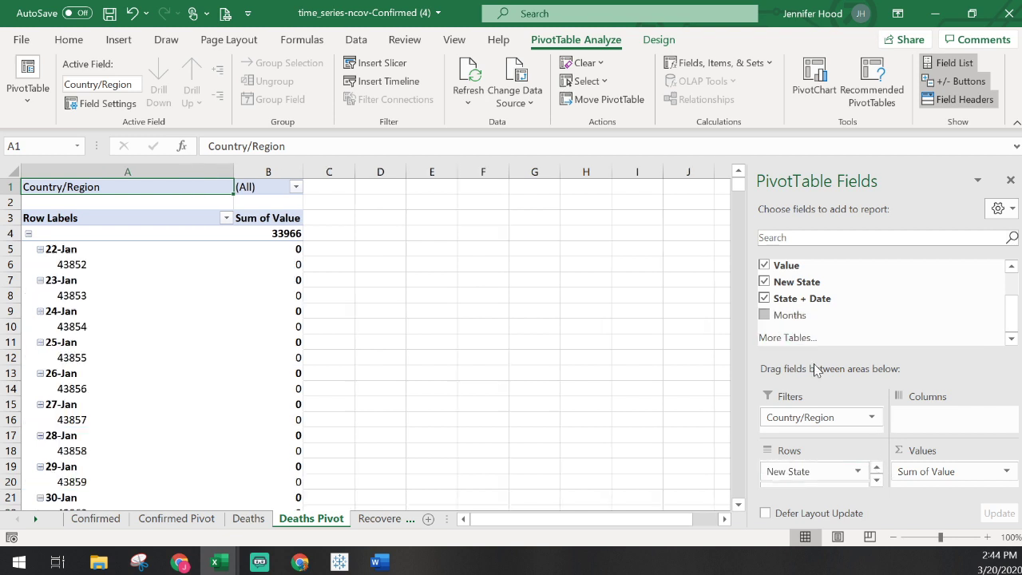
Set the New State row field to show item labels in tabular form and repeat item labels.
left_click(858, 471)
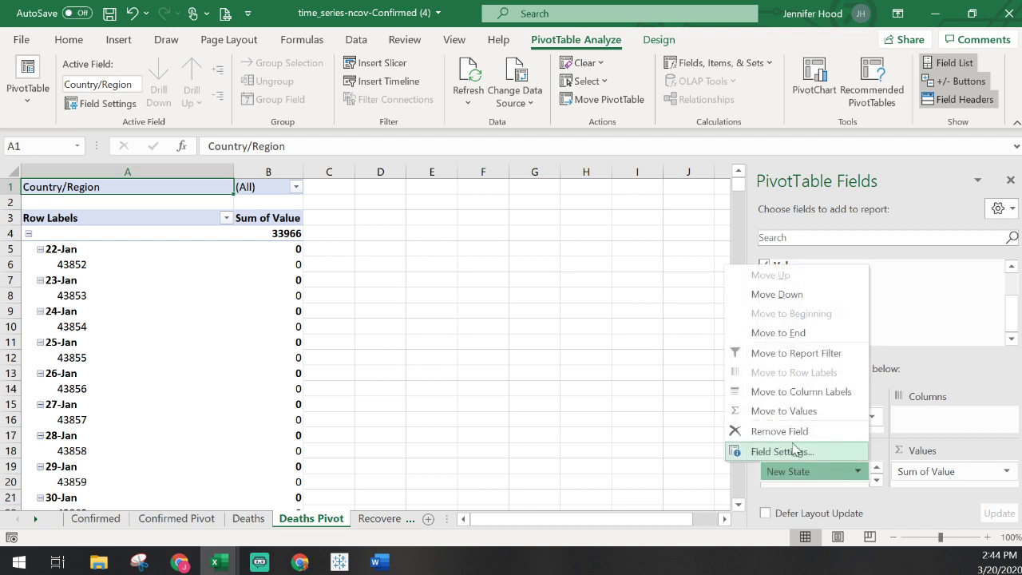
left_click(779, 452)
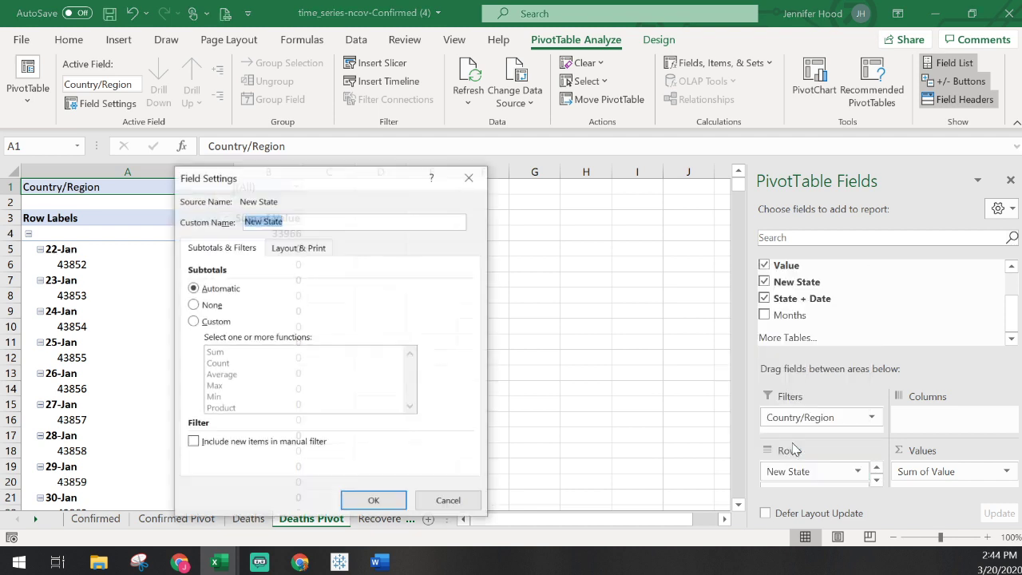
left_click(298, 247)
left_click(209, 341)
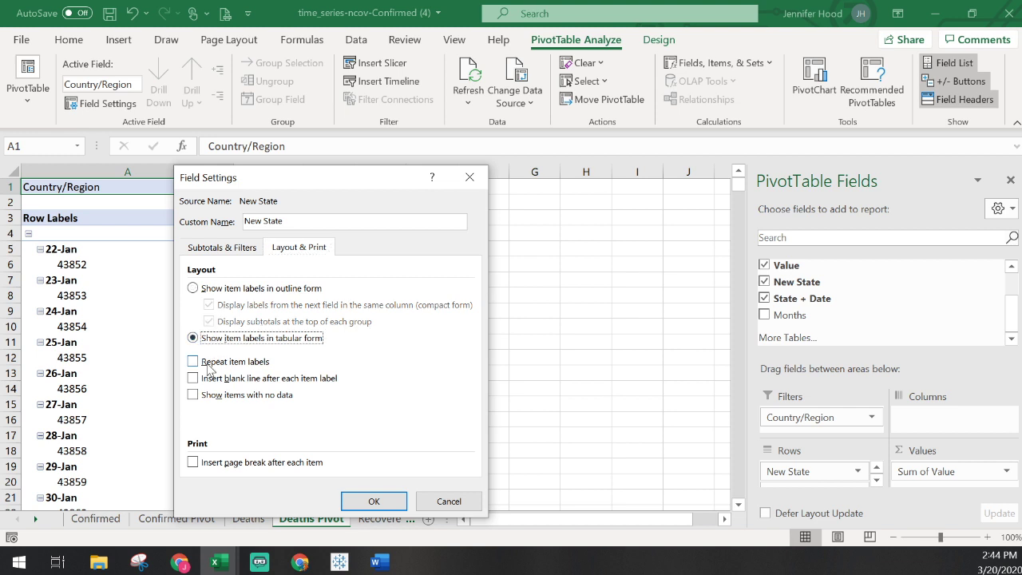
left_click(209, 362)
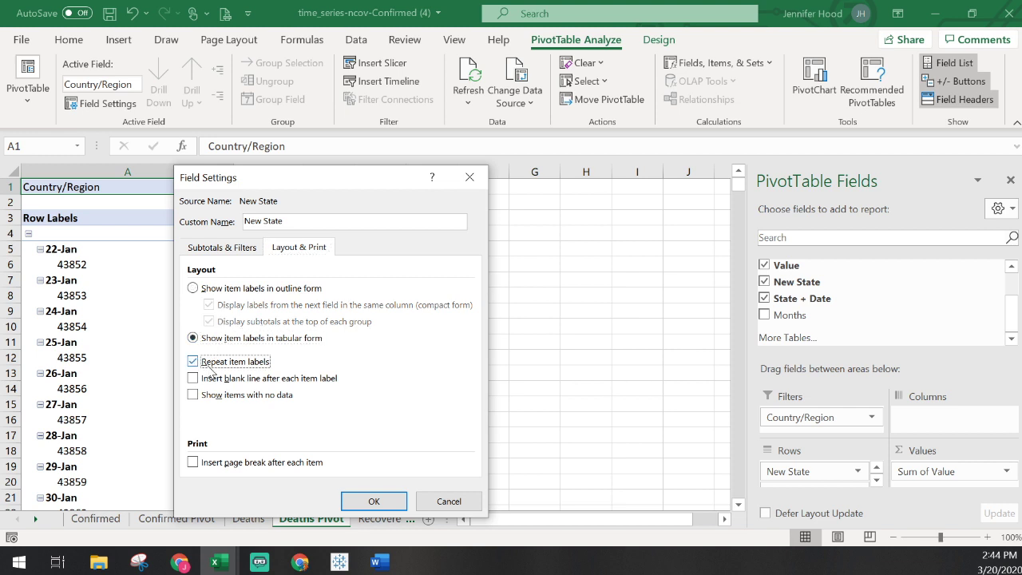
left_click(374, 501)
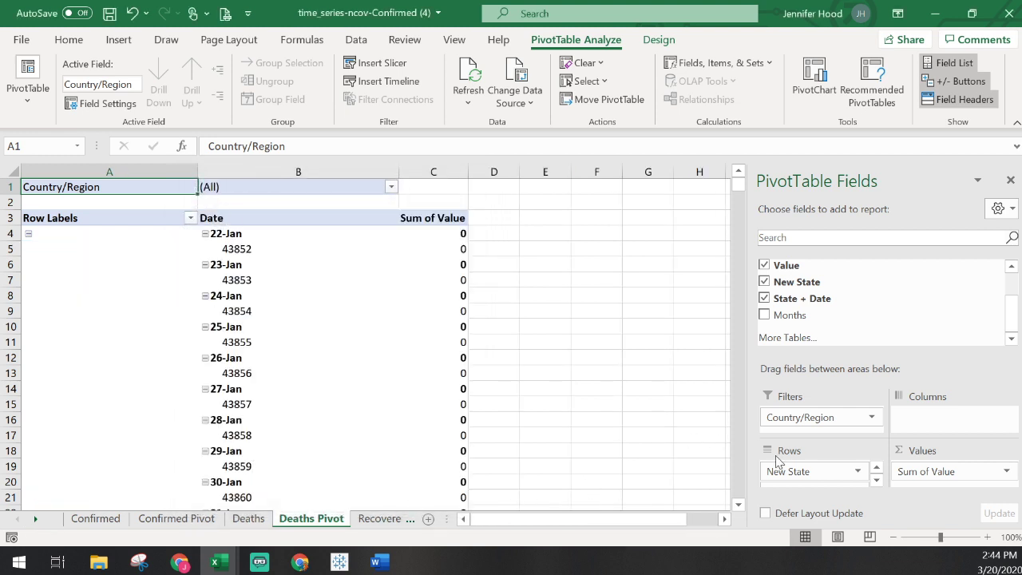
Set the Date row field of the Deaths pivot to show item labels in tabular form and repeat item labels.
scroll(798, 472, "down", 1)
left_click(857, 466)
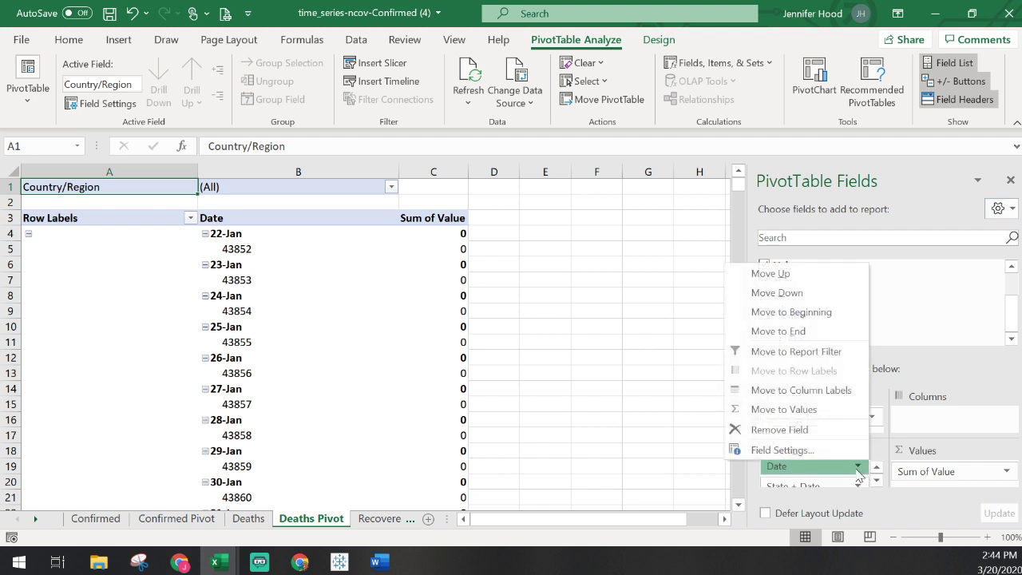
left_click(825, 449)
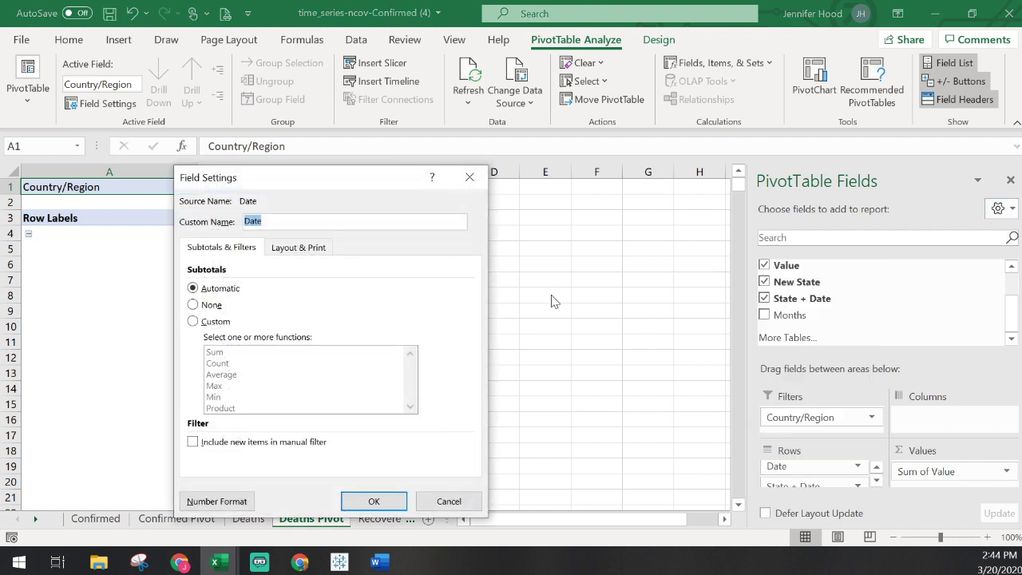
left_click(297, 249)
left_click(220, 338)
left_click(214, 362)
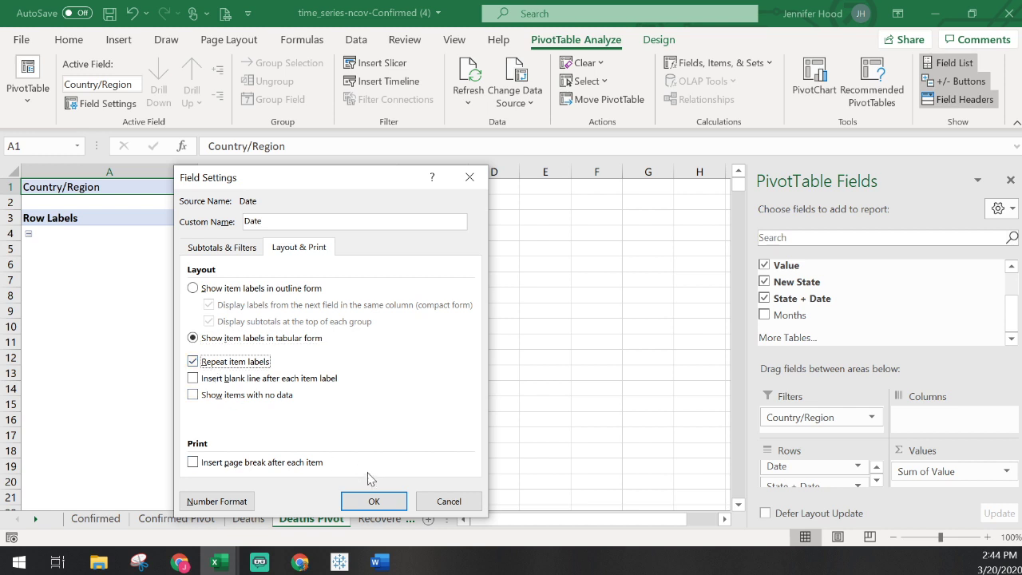
left_click(374, 501)
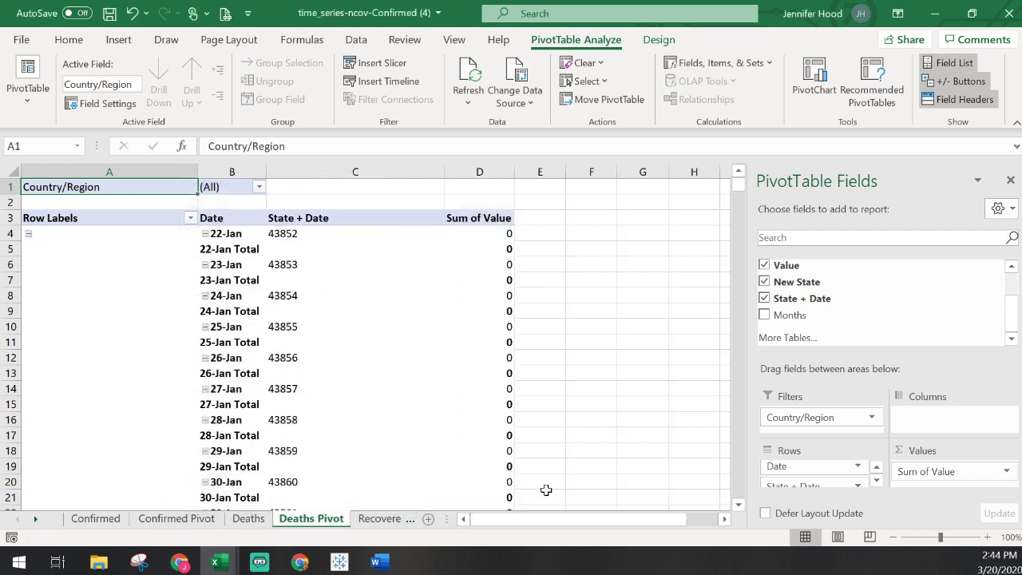
Set the State + Date row field to show item labels in tabular form with repeated item labels.
scroll(849, 482, "down", 1)
left_click(859, 479)
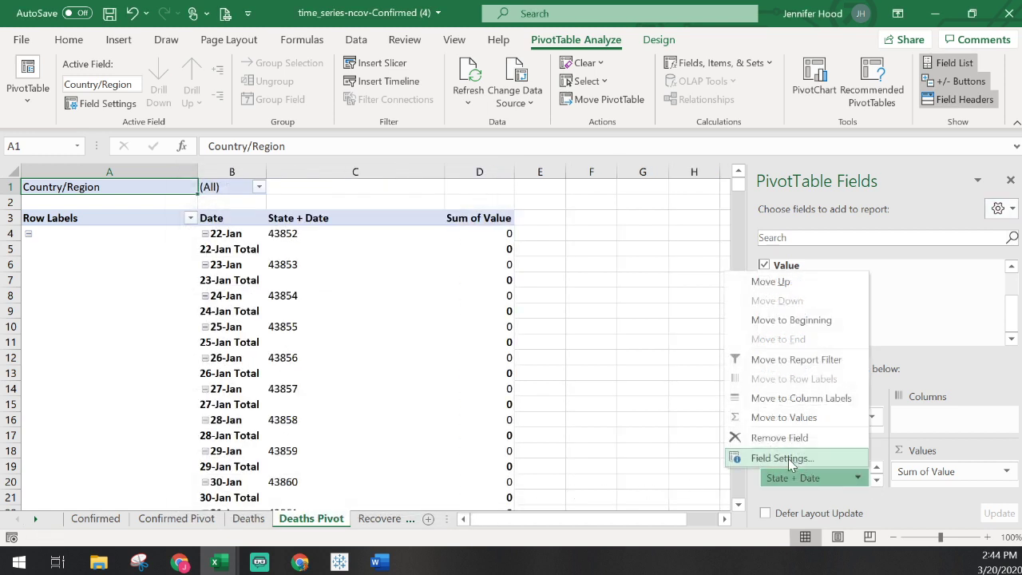
left_click(788, 458)
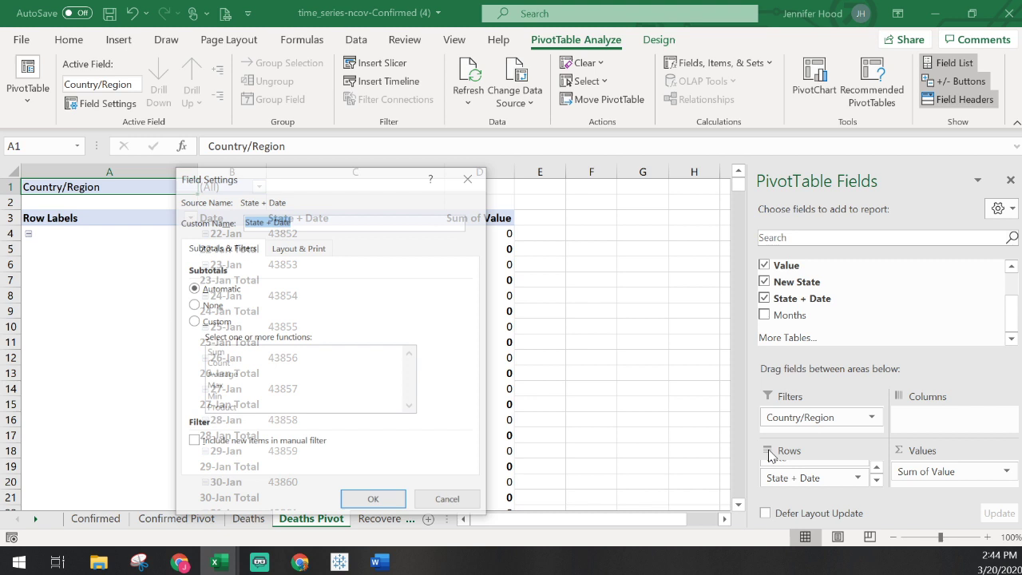
left_click(297, 248)
left_click(222, 340)
left_click(193, 362)
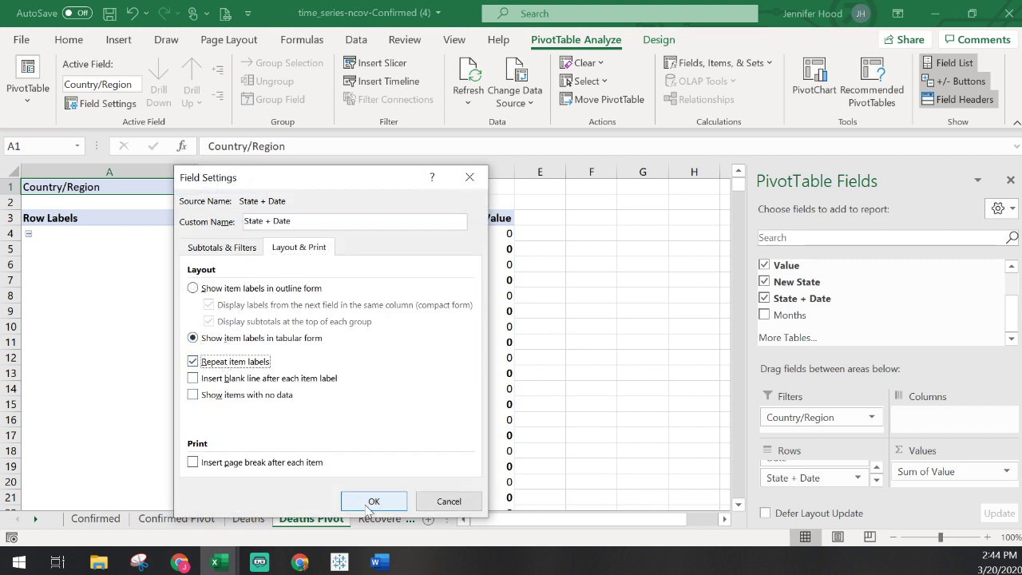
left_click(381, 501)
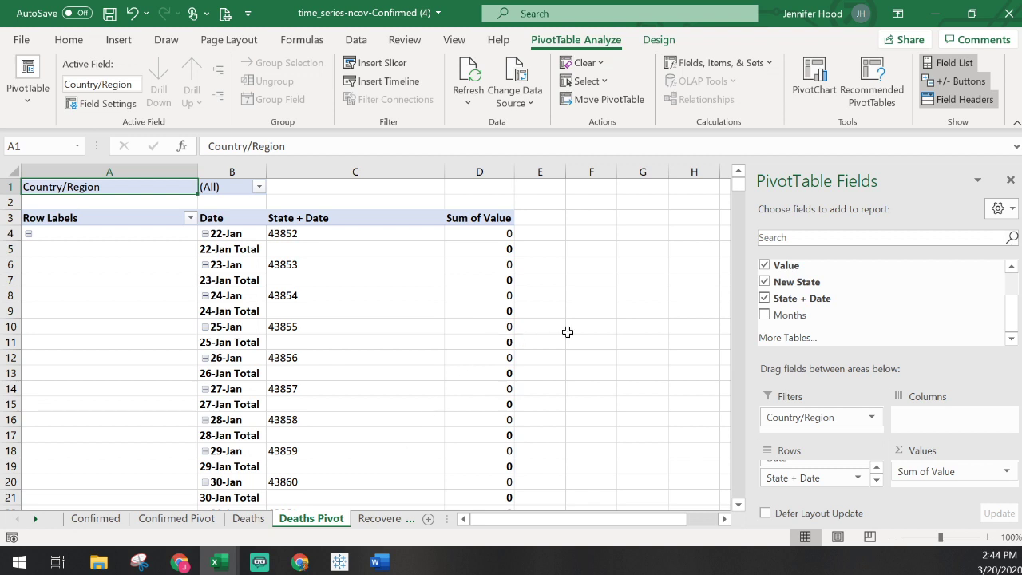
left_click(876, 468)
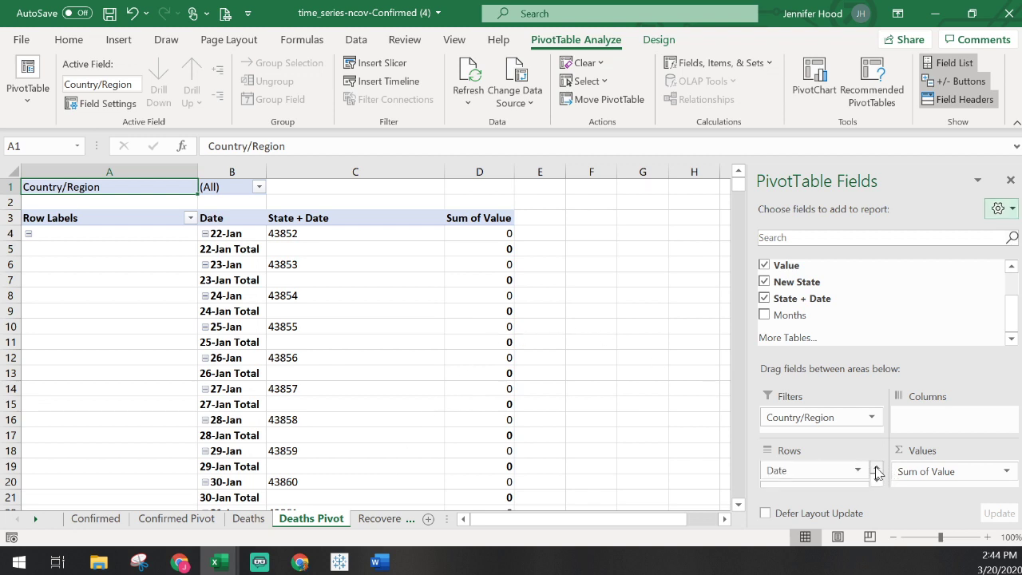
left_click(875, 467)
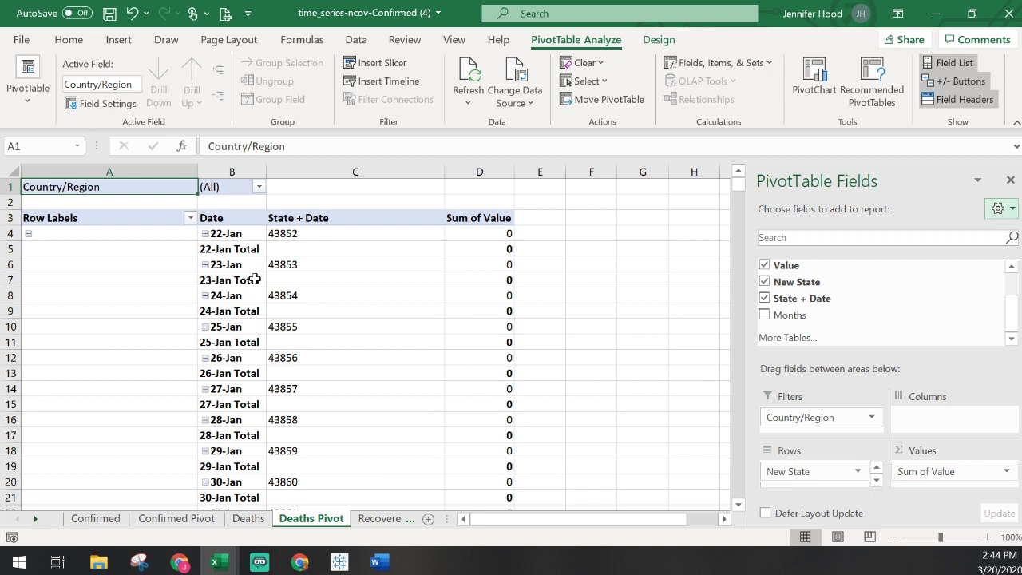
Refresh the Deaths pivot table and filter its Country/Region field to US.
right_click(233, 249)
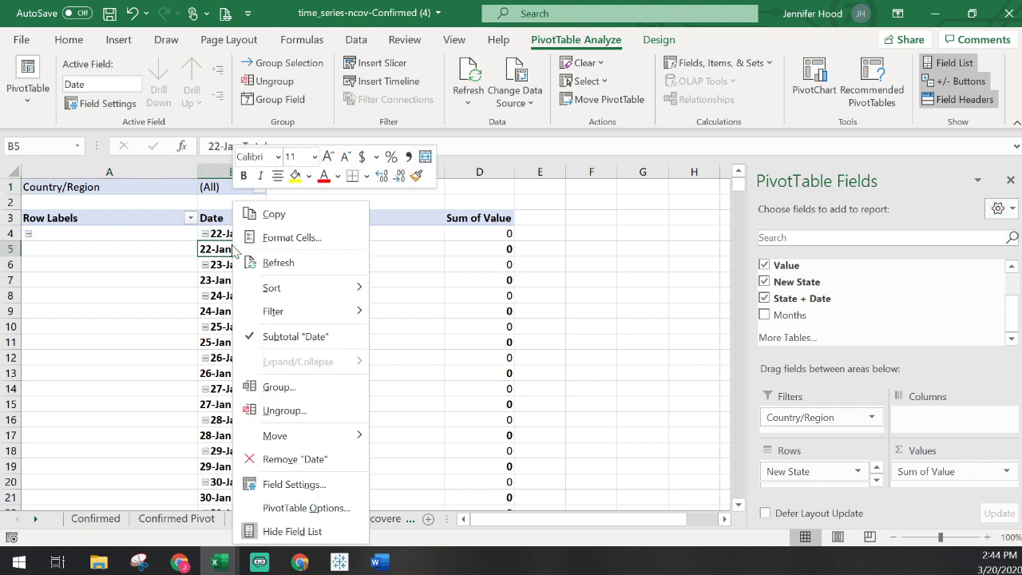
left_click(251, 262)
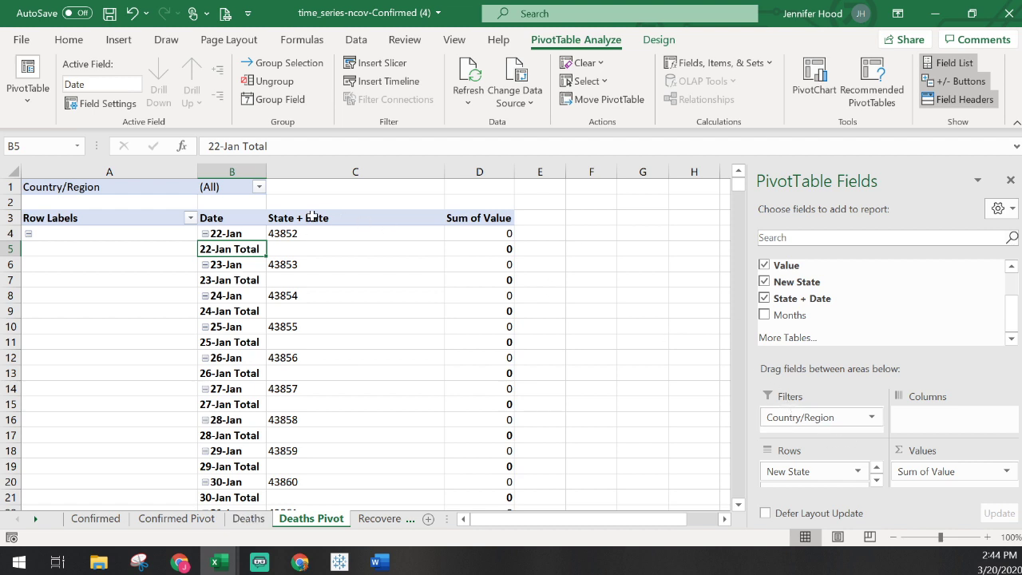
left_click(259, 188)
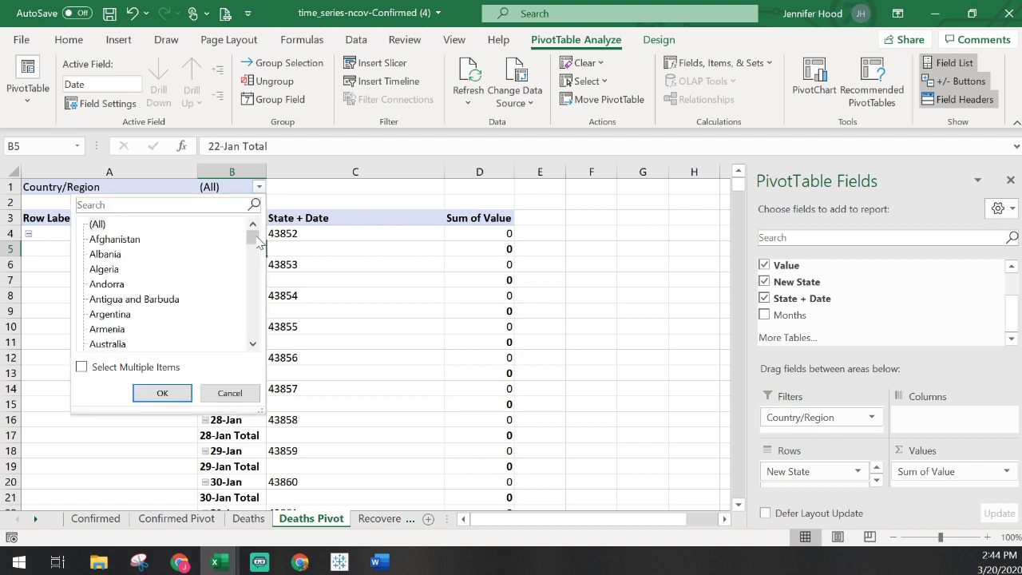
left_click_drag(257, 243, 251, 337)
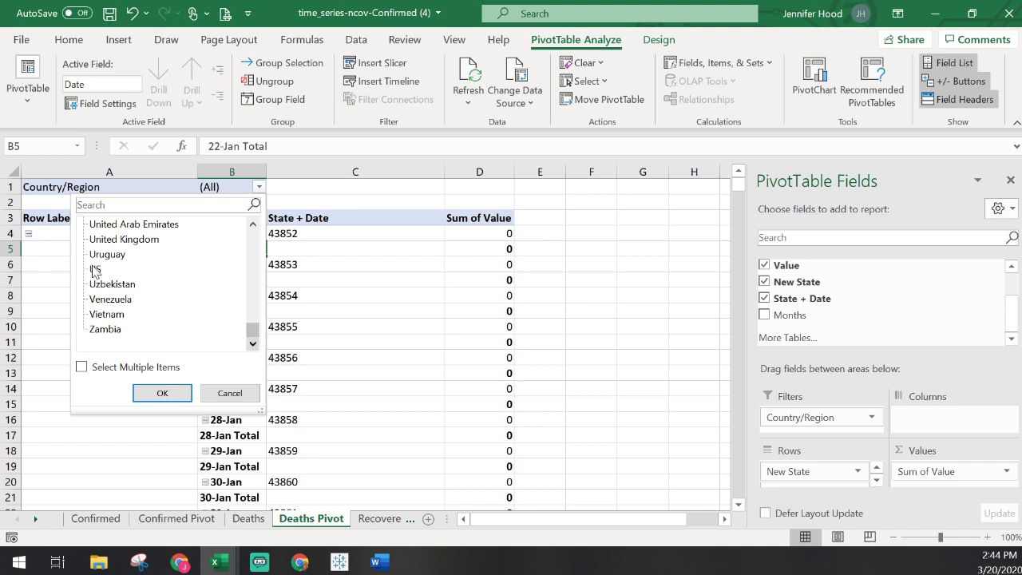
left_click(159, 392)
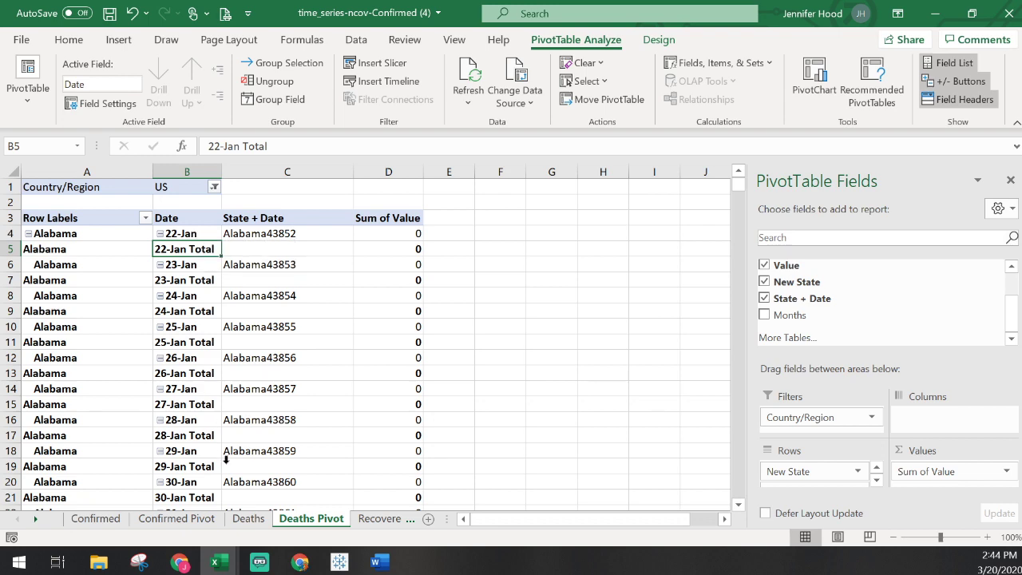
Format the Date column on the Deaths sheet as General.
left_click(247, 519)
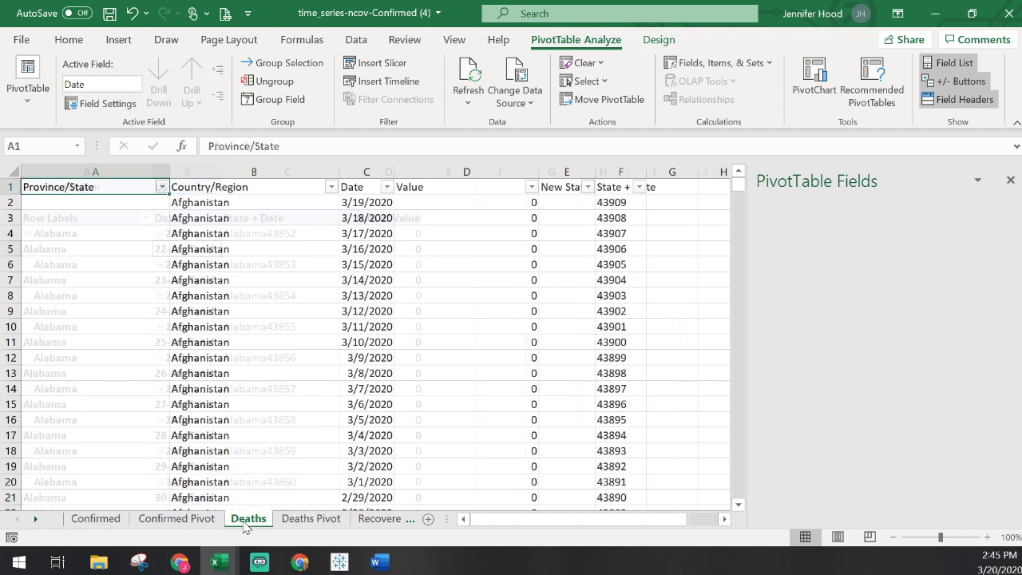
left_click(364, 170)
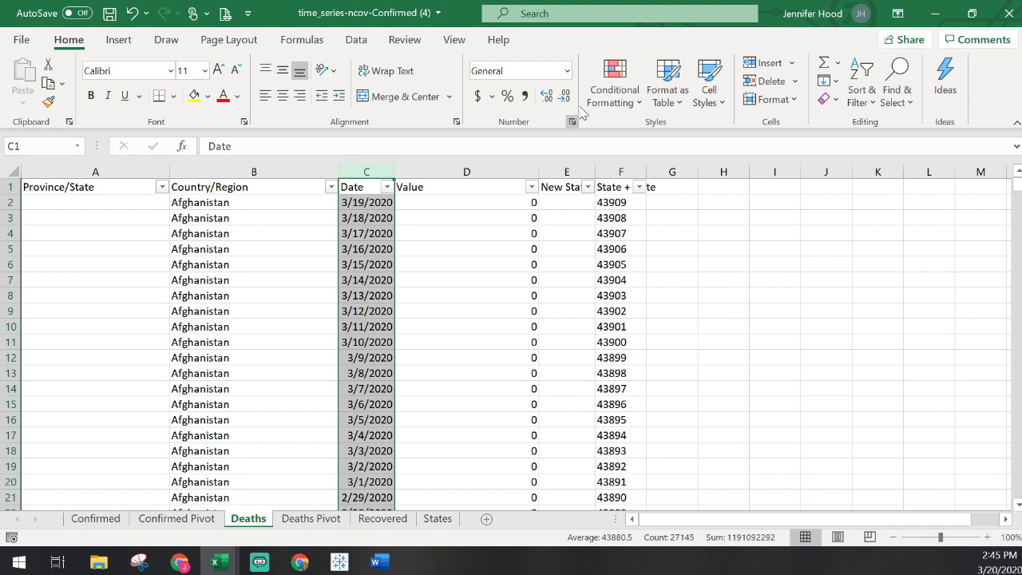
left_click(568, 70)
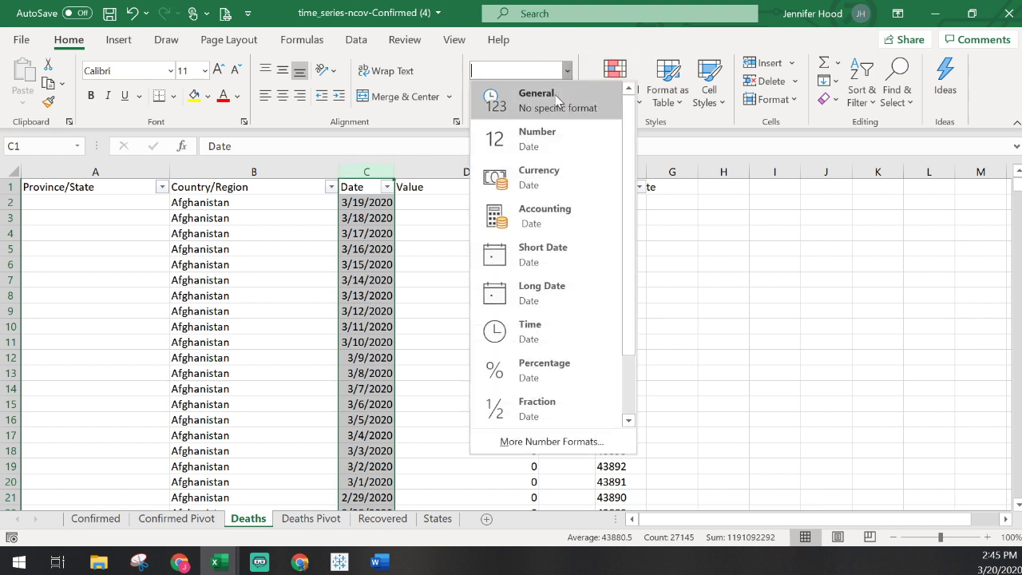
left_click(531, 100)
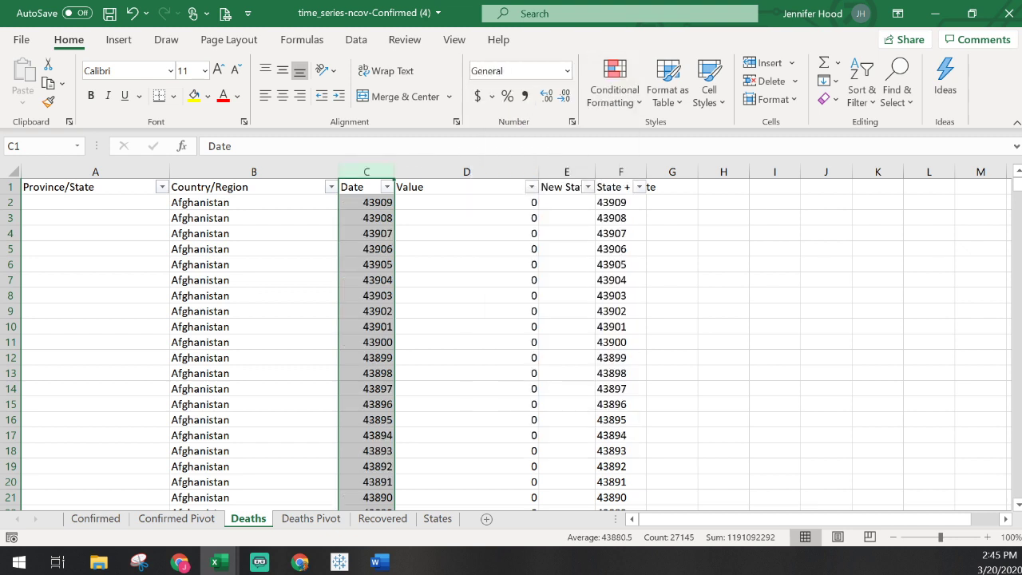
Refresh the pivot table on the Deaths Pivot sheet to pick up the changed date format.
left_click(313, 519)
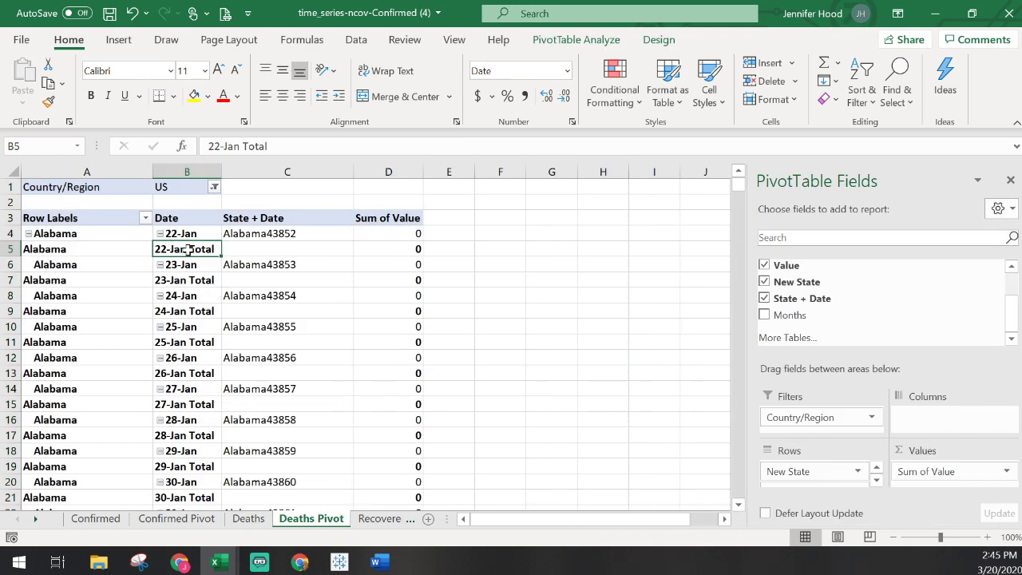
right_click(187, 249)
left_click(234, 263)
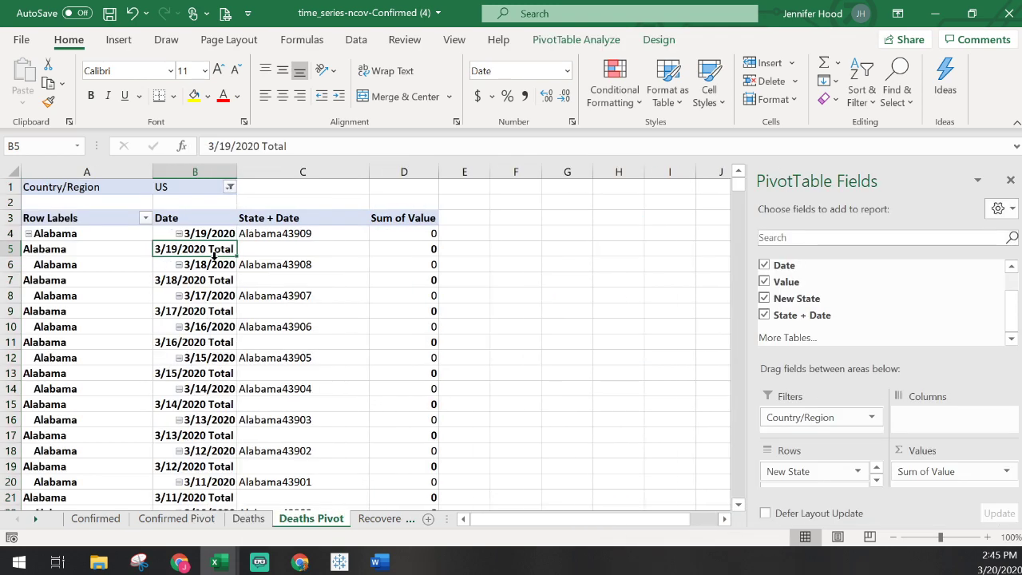
Turn off the New State and Date subtotals in the Deaths pivot table and check the resulting rows.
right_click(124, 243)
left_click(111, 258)
right_click(112, 258)
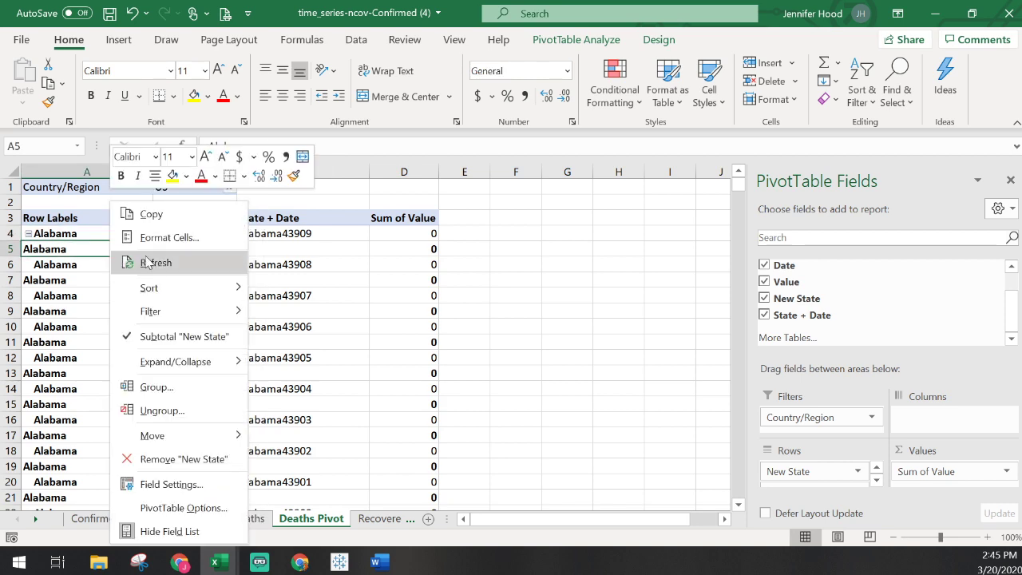
left_click(169, 339)
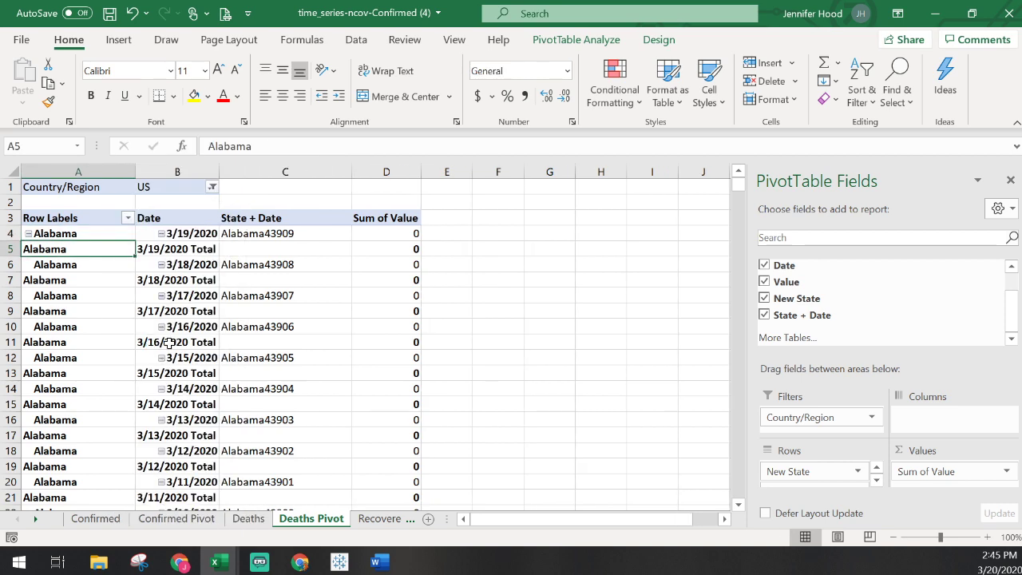
right_click(184, 251)
left_click(215, 334)
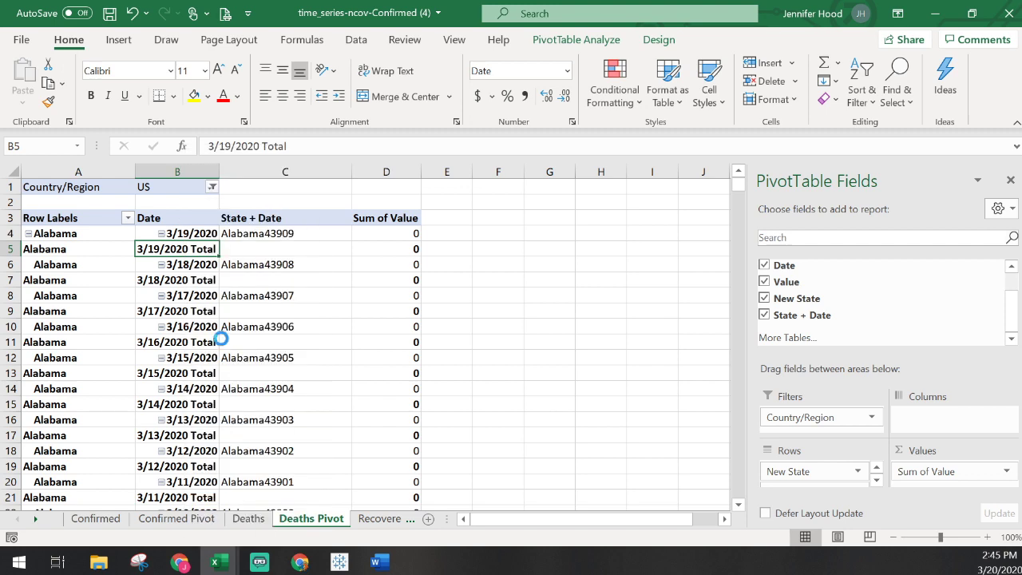
scroll(184, 278, "down", 20)
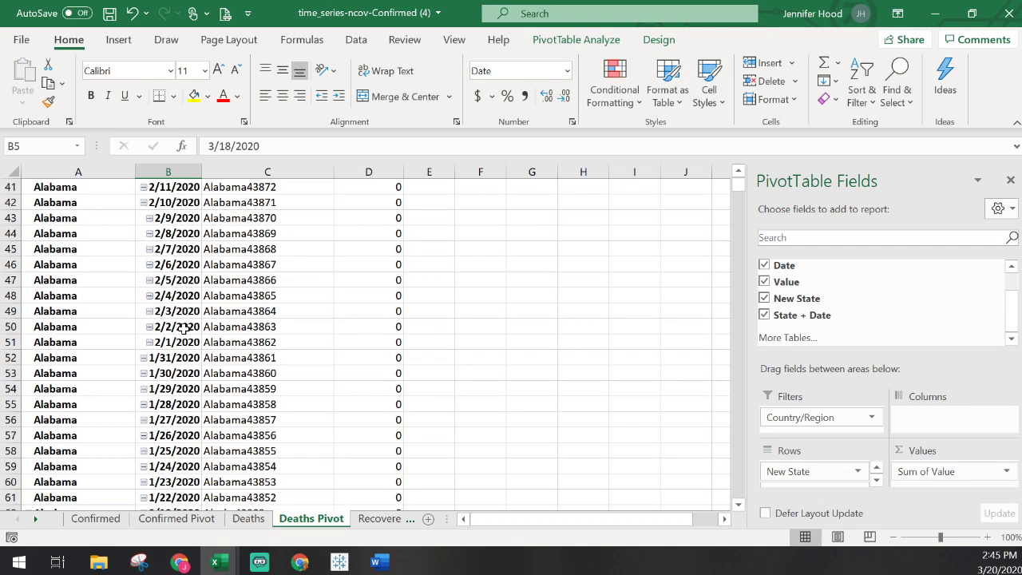
scroll(183, 328, "up", 20)
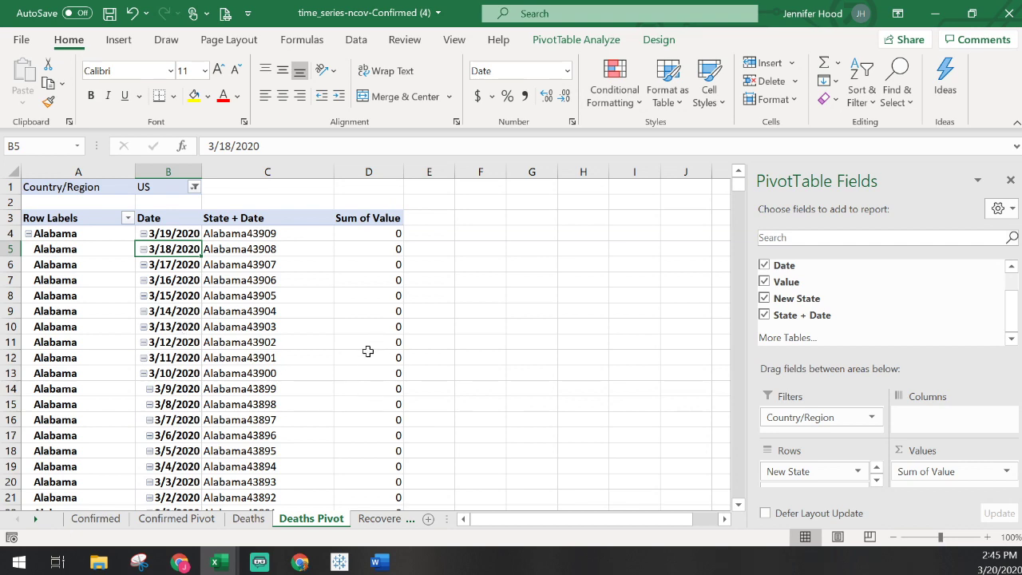
Create a pivot table on a new worksheet from the Recovered sheet's data range A1:F27145.
left_click(376, 519)
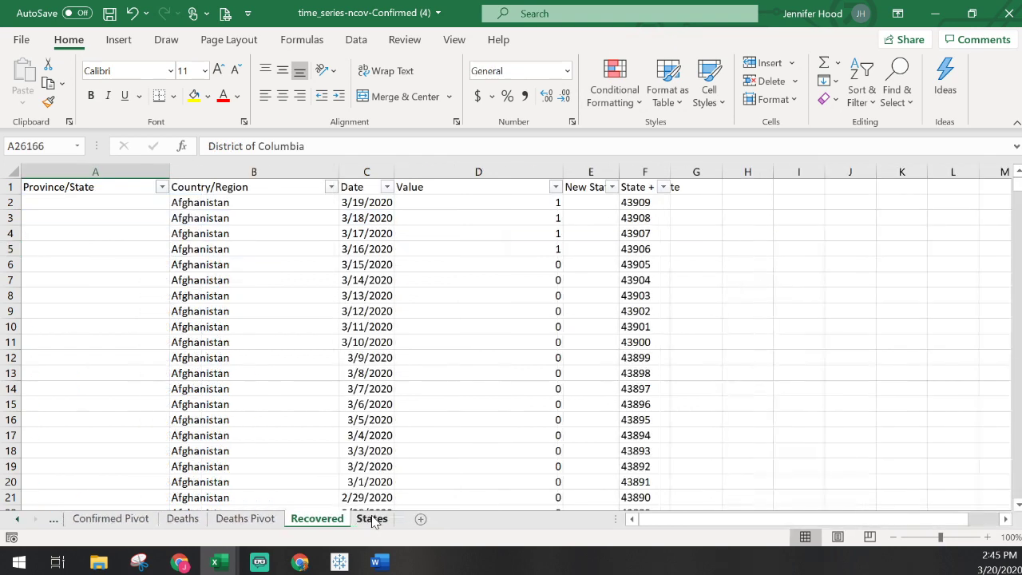
left_click(118, 41)
left_click(28, 76)
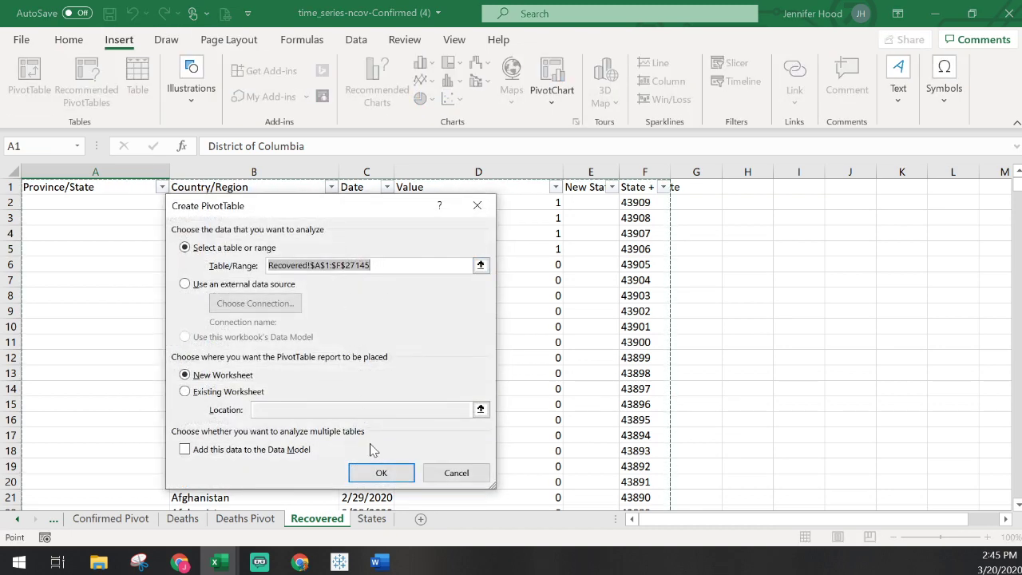
left_click(381, 473)
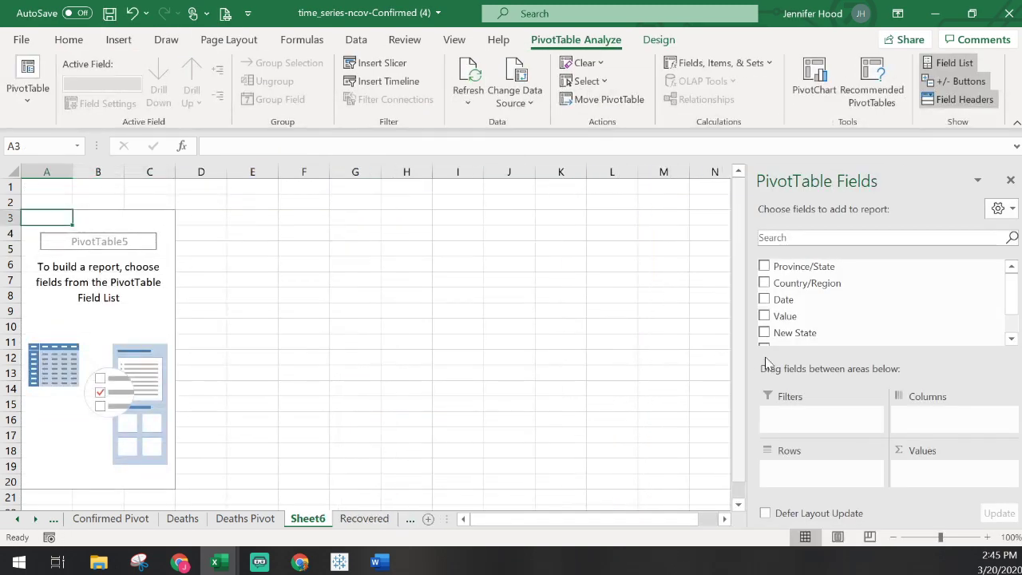
Add Country/Region as the report filter of the new Recovered pivot table and filter it to US.
left_click_drag(801, 283, 825, 421)
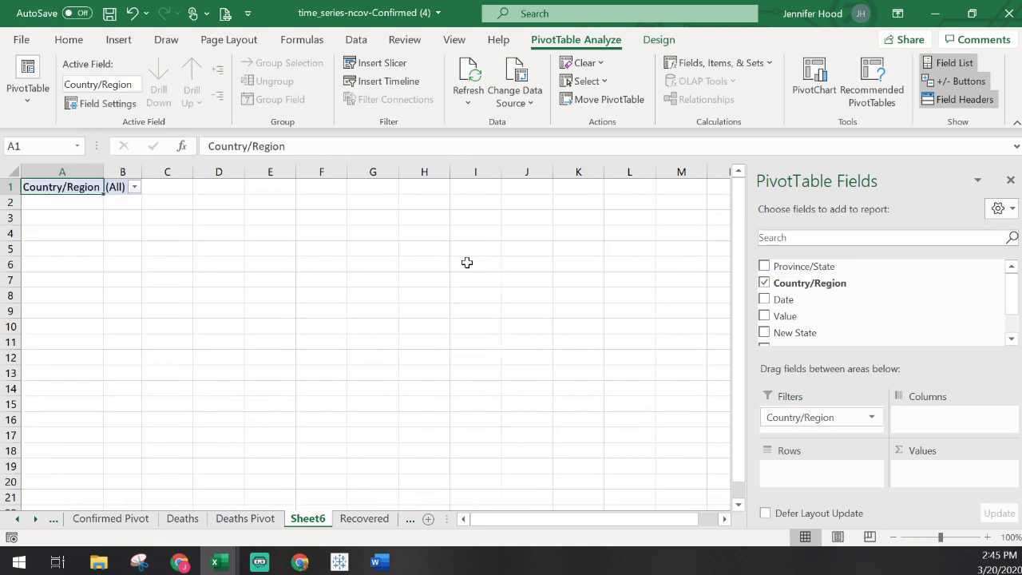
left_click(133, 186)
scroll(139, 279, "down", 20)
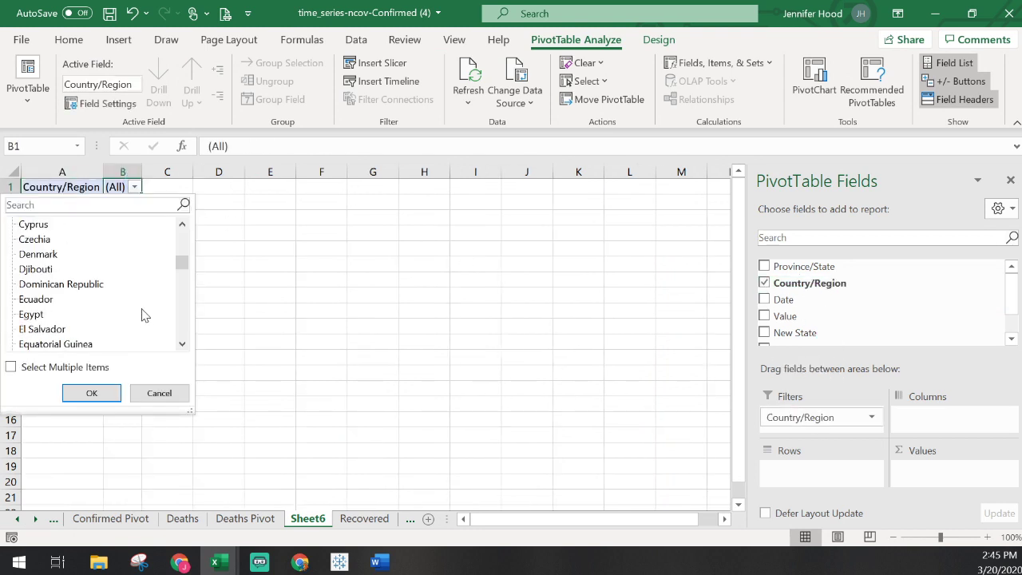
scroll(146, 316, "down", 6)
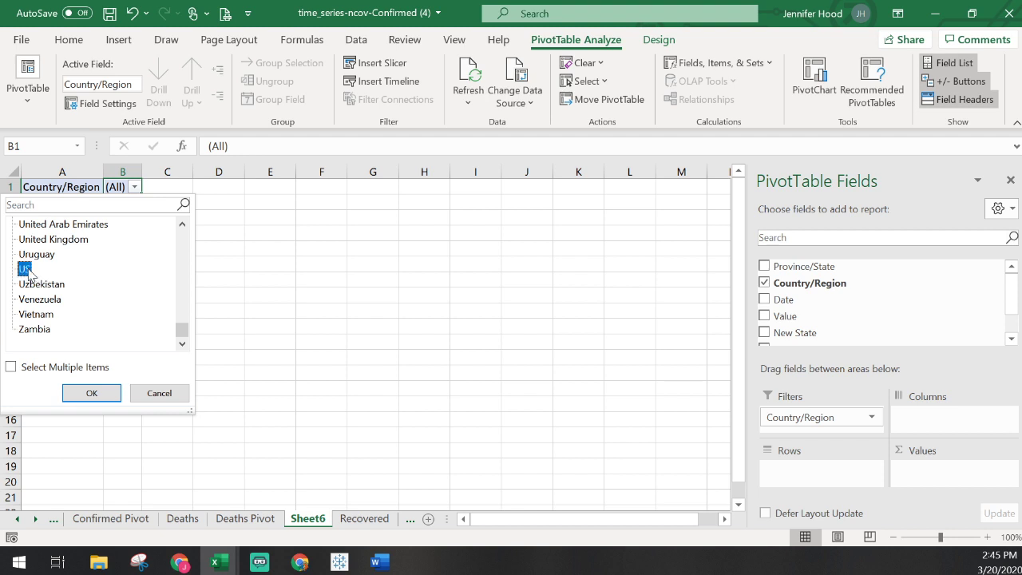
left_click(87, 392)
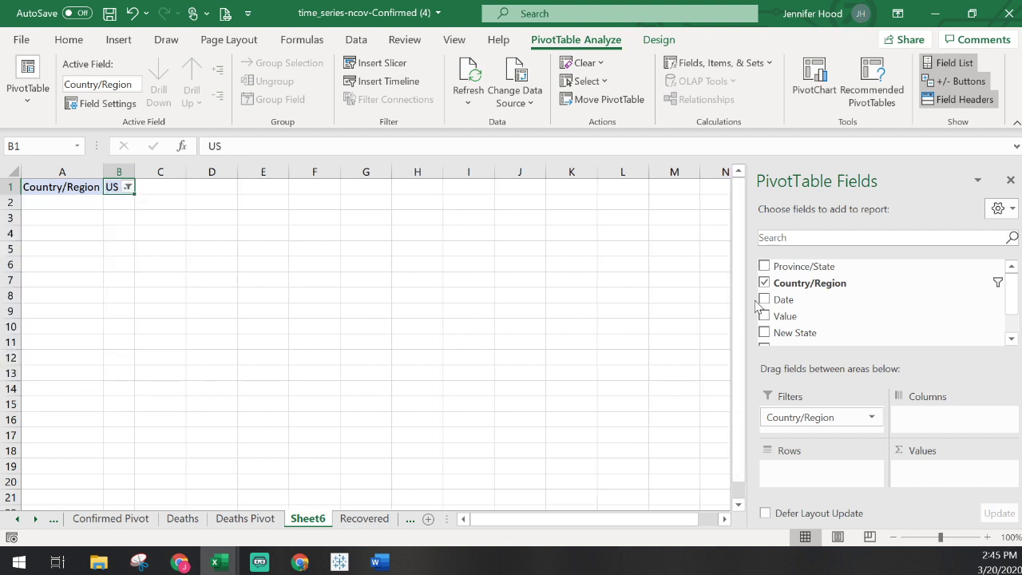
Add New State, Date and State + Date as row fields of the Recovered pivot table.
left_click_drag(801, 332, 804, 468)
scroll(804, 324, "down", 2)
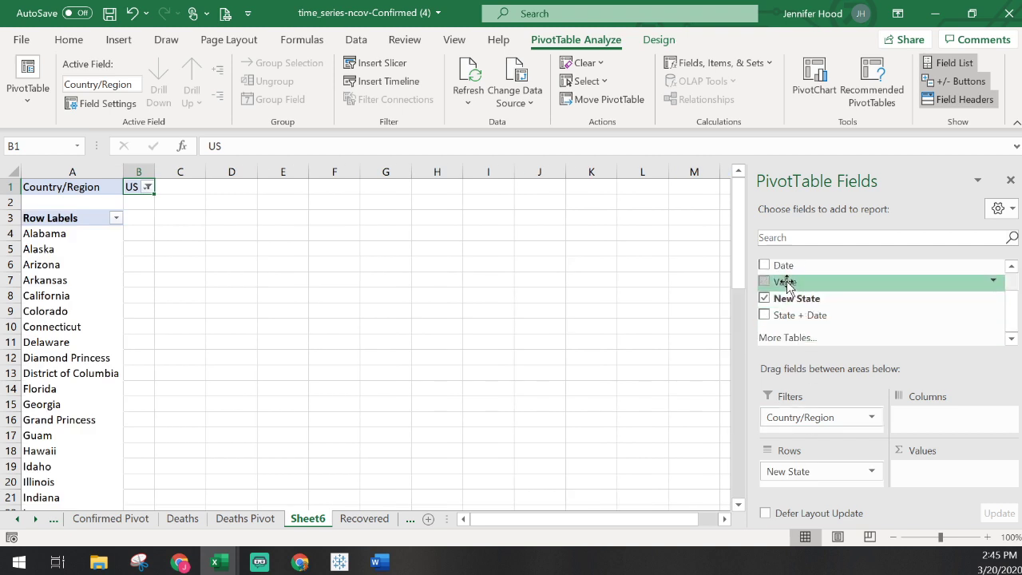
left_click_drag(782, 265, 786, 471)
left_click_drag(799, 316, 837, 484)
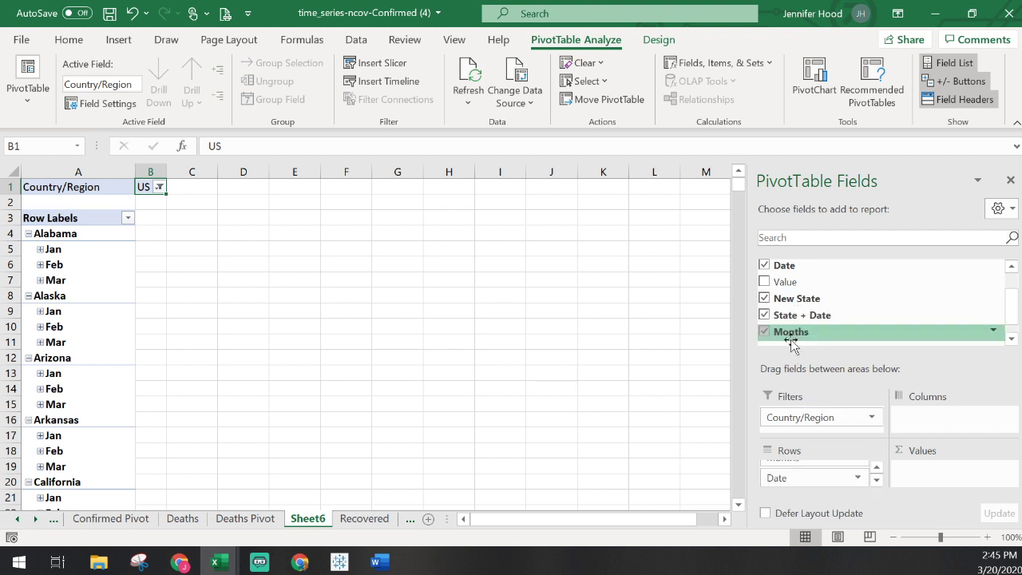
Remove Months from the Recovered pivot table's rows and add Value to it as a summed value field.
left_click(764, 332)
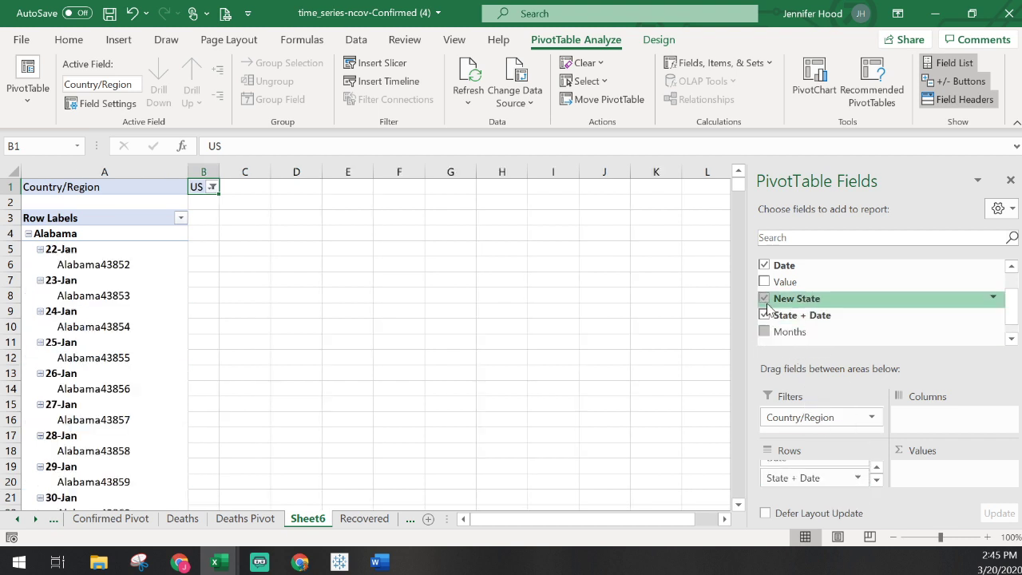
left_click_drag(779, 282, 914, 464)
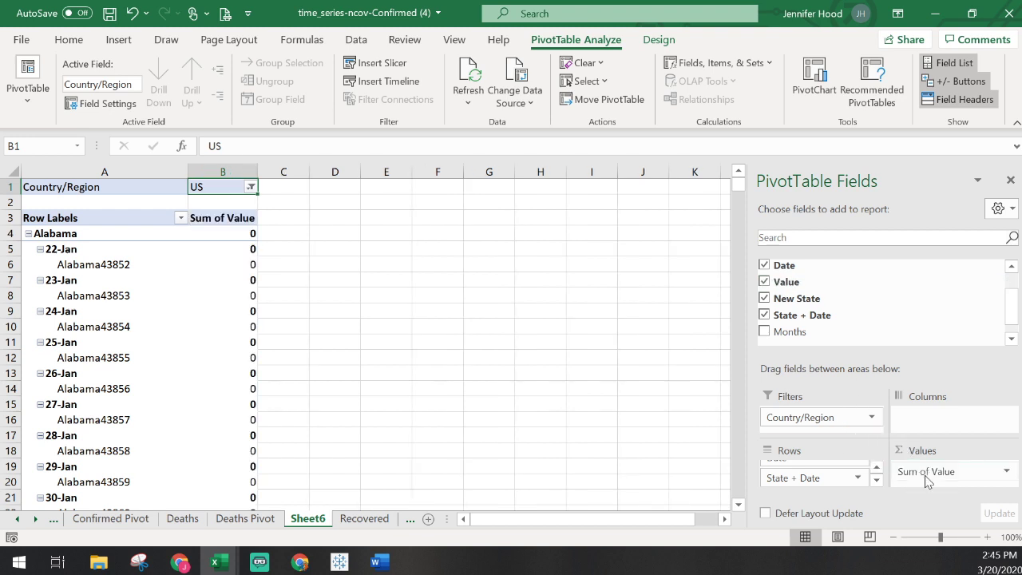
Set the New State row field of the Recovered pivot table to tabular form with repeated item labels.
left_click(875, 469)
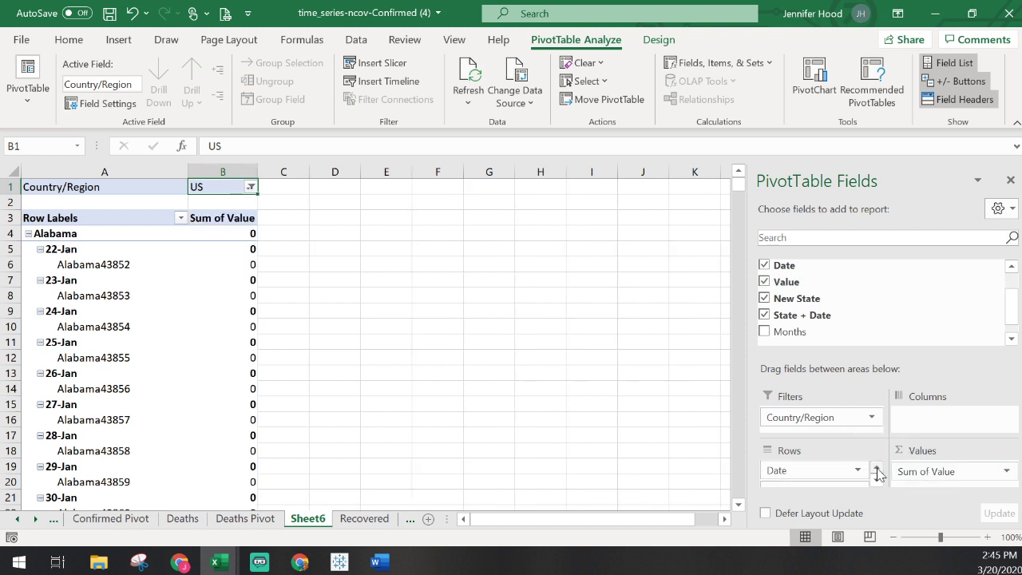
left_click(876, 468)
left_click(851, 473)
left_click(845, 454)
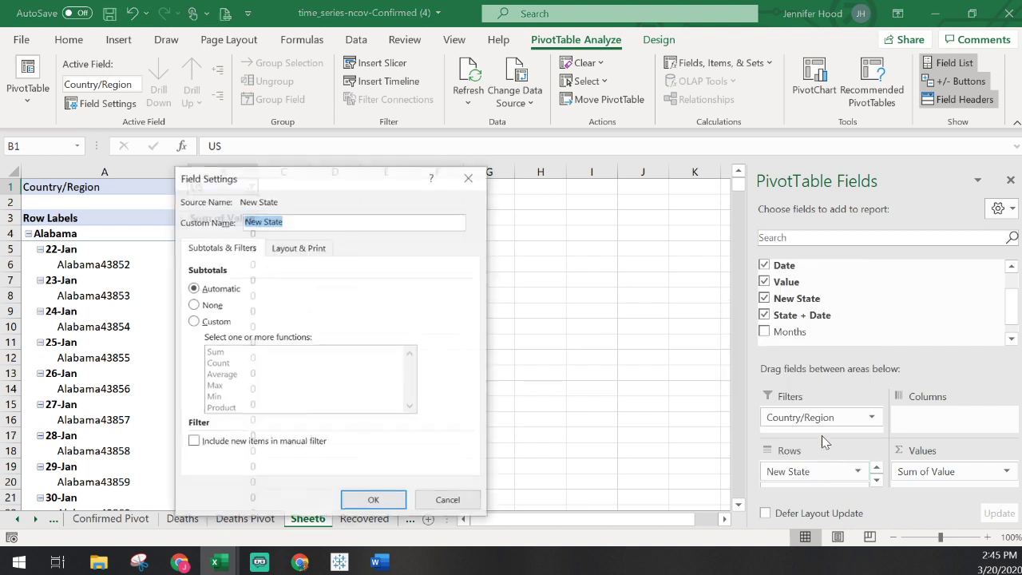
left_click(287, 249)
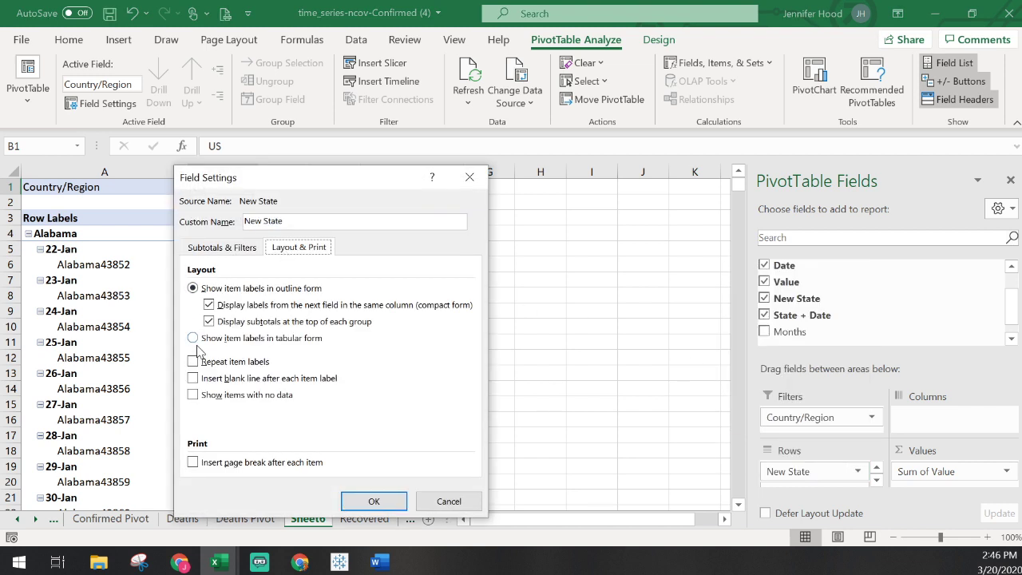
left_click(194, 339)
left_click(194, 361)
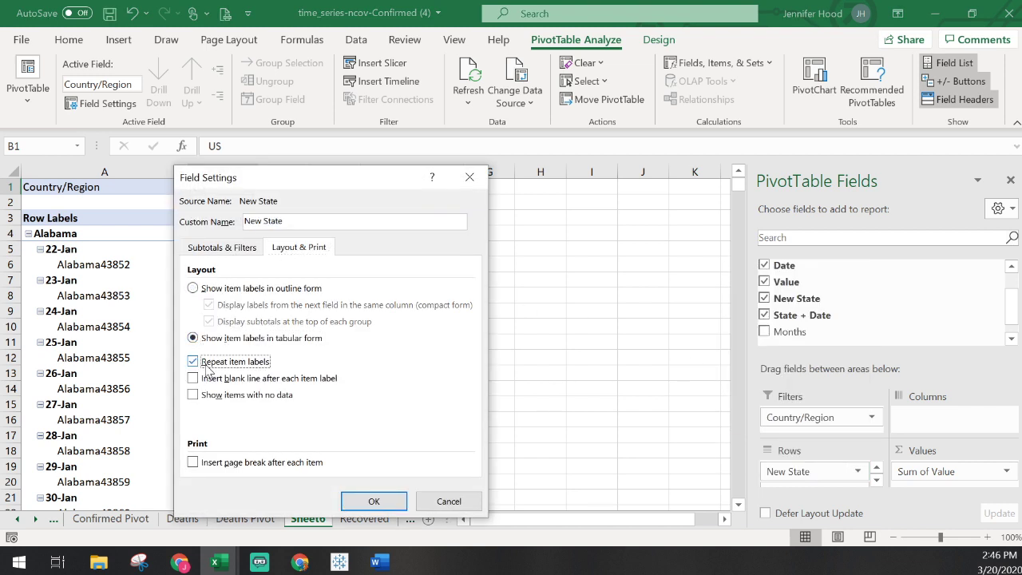
left_click(374, 502)
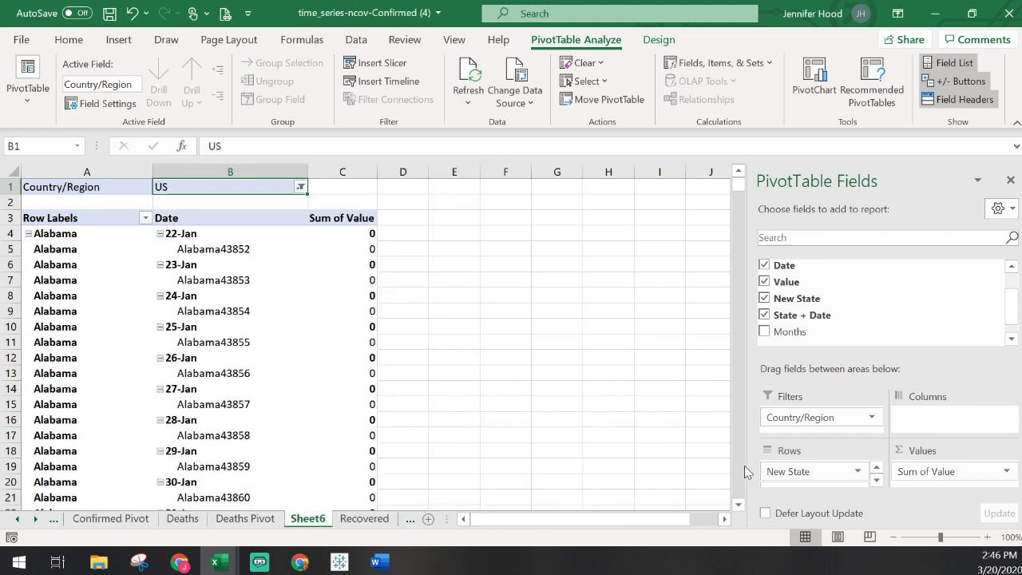
Set the Date row field of the Recovered pivot table to tabular form with repeated item labels.
left_click(877, 480)
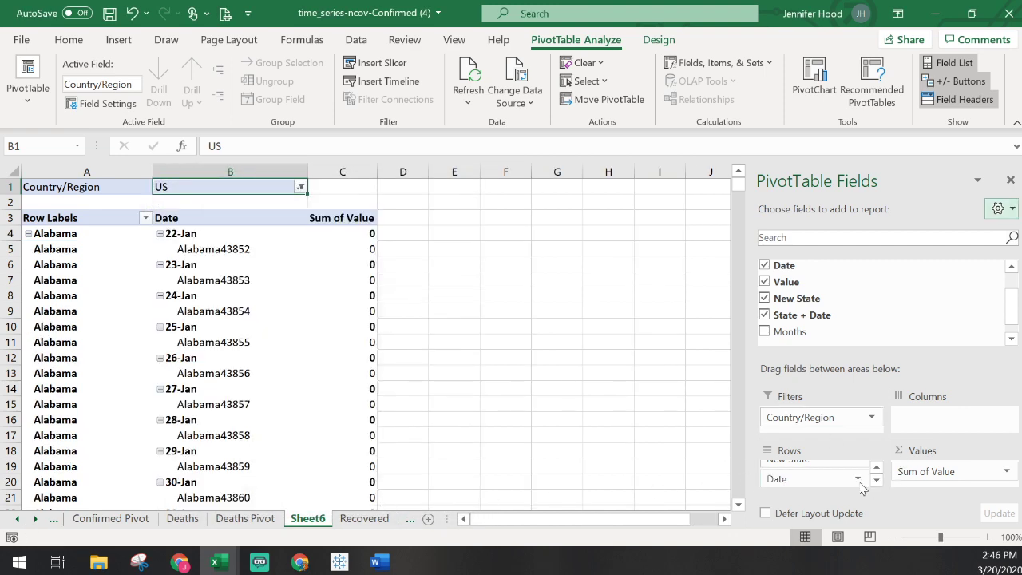
left_click(857, 479)
left_click(810, 459)
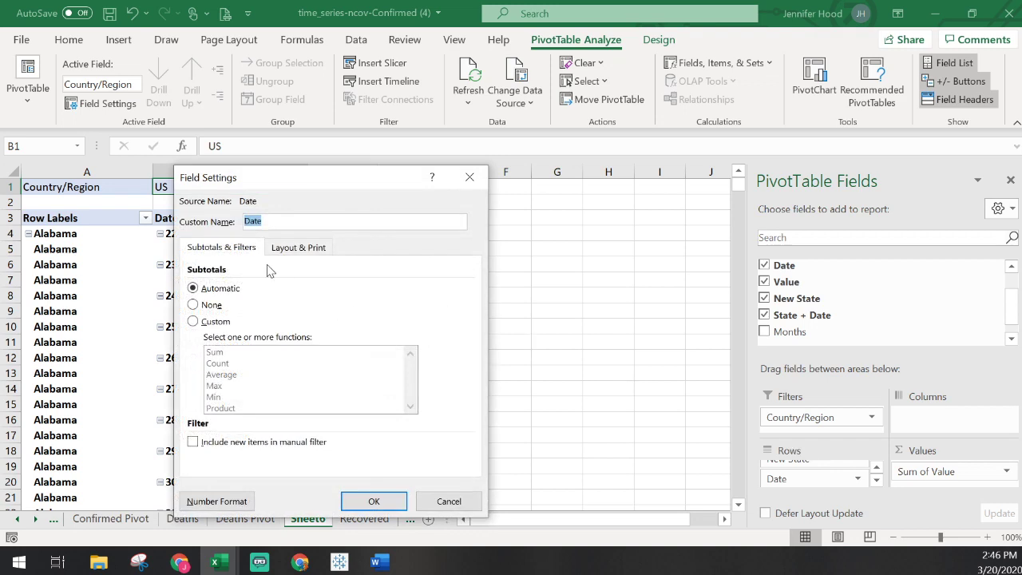
left_click(296, 248)
left_click(226, 339)
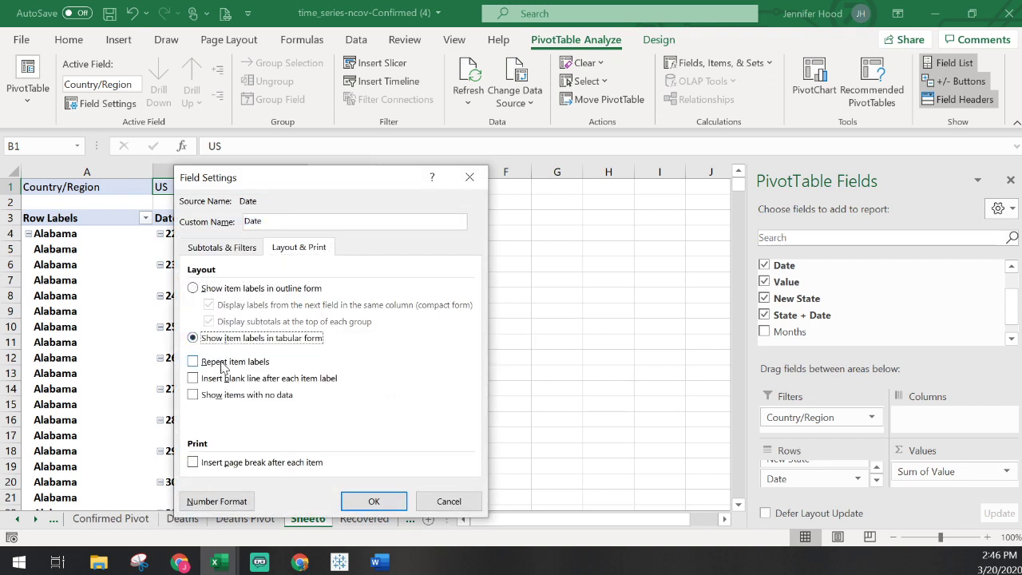
left_click(225, 361)
left_click(372, 501)
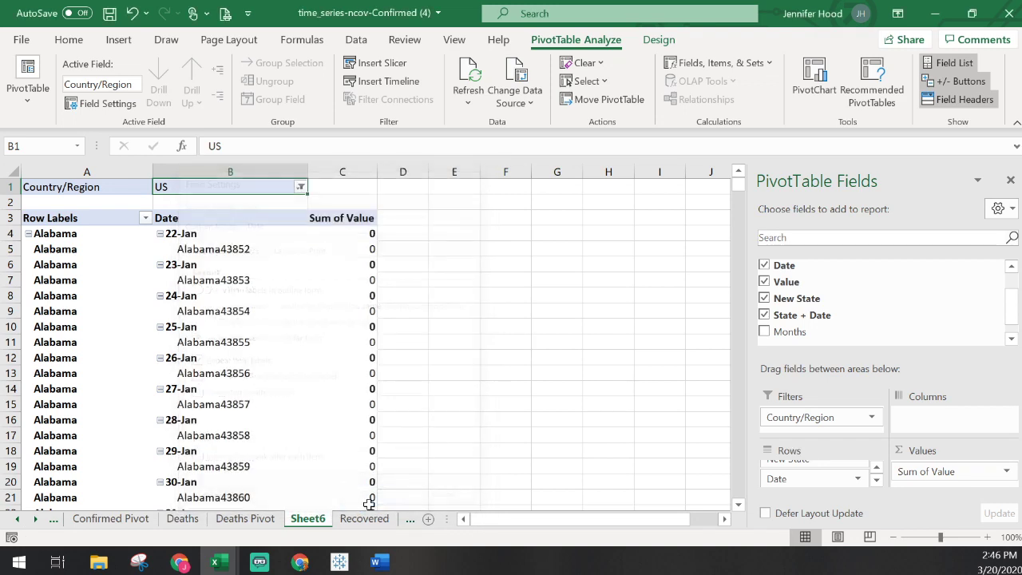
Set the State + Date row field of the Recovered pivot table to tabular form with repeated item labels.
left_click(877, 480)
left_click(858, 478)
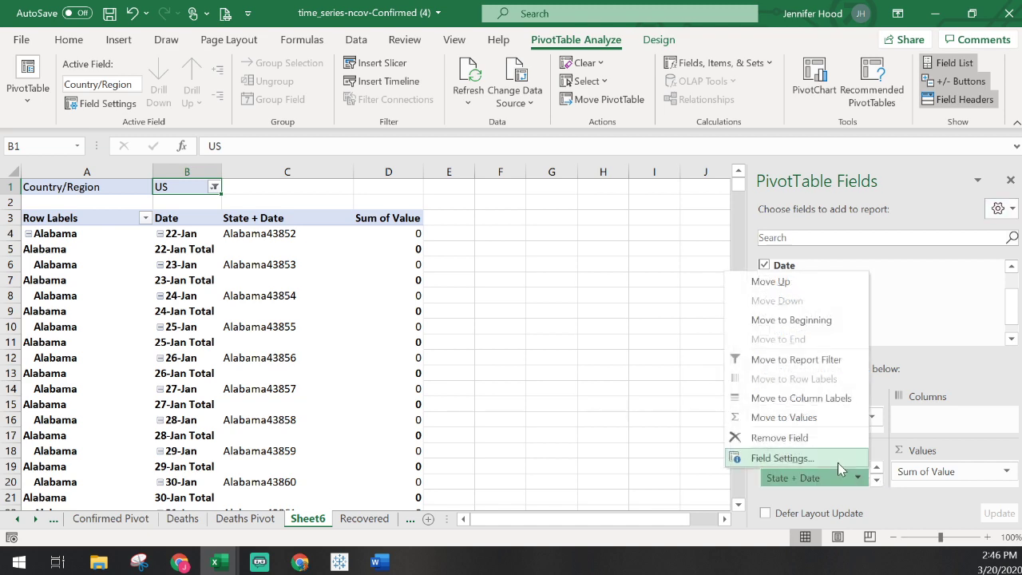
left_click(763, 458)
left_click(296, 248)
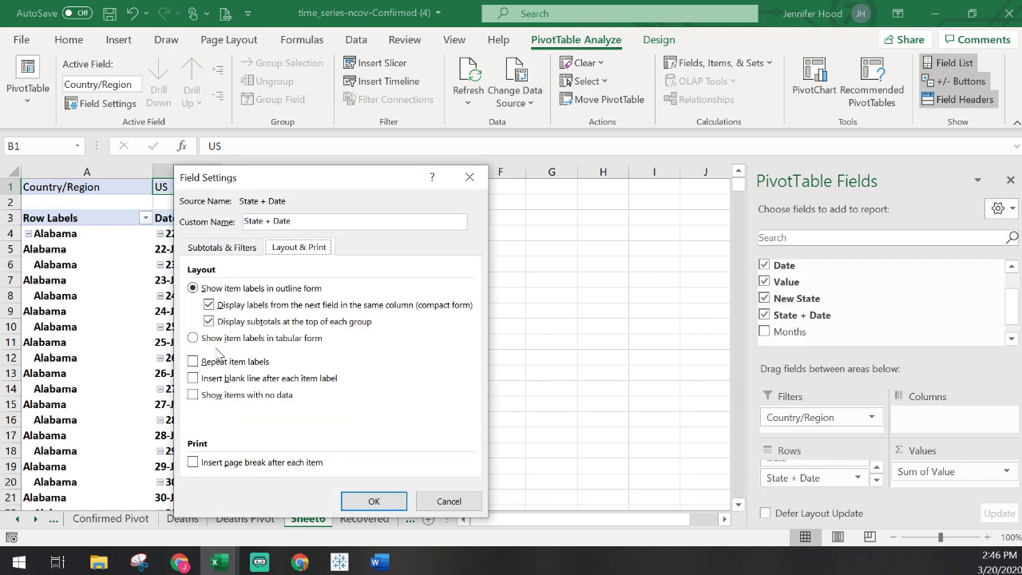
left_click(226, 339)
left_click(225, 362)
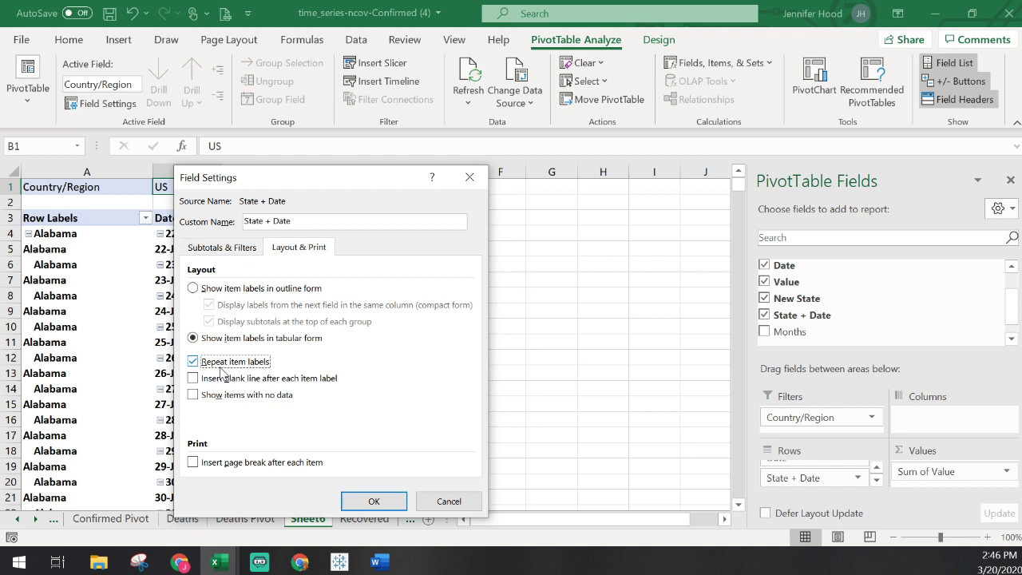
left_click(357, 497)
Rename the new pivot worksheet as Recovered Pivot and move it directly after the Recovered sheet.
double_click(315, 521)
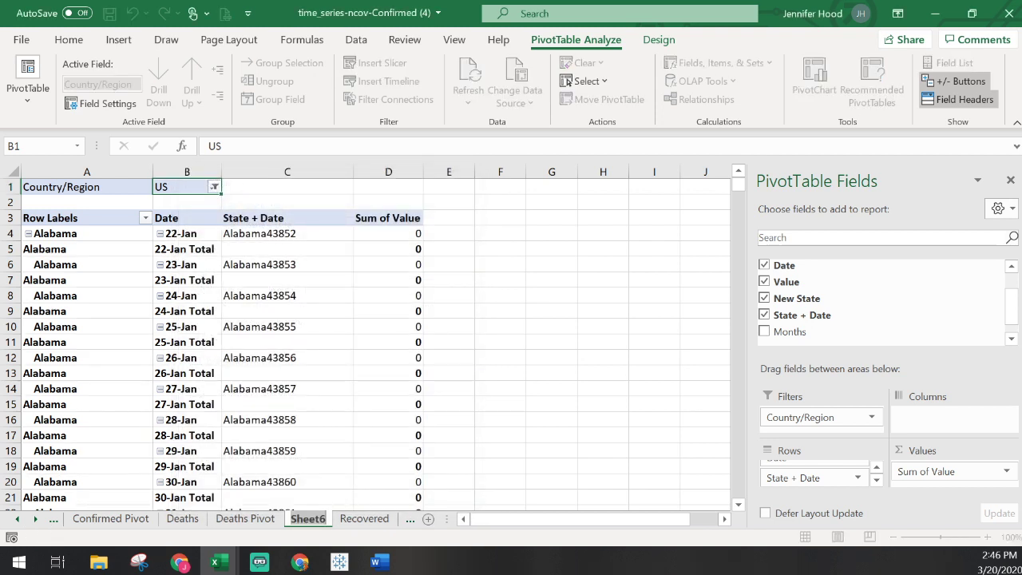
type("Rec")
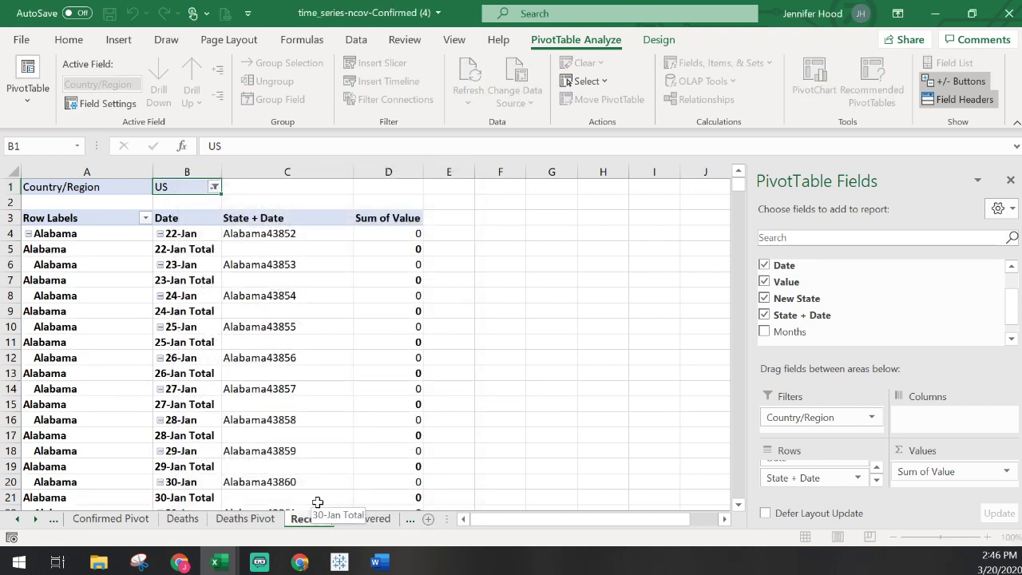
type("ove")
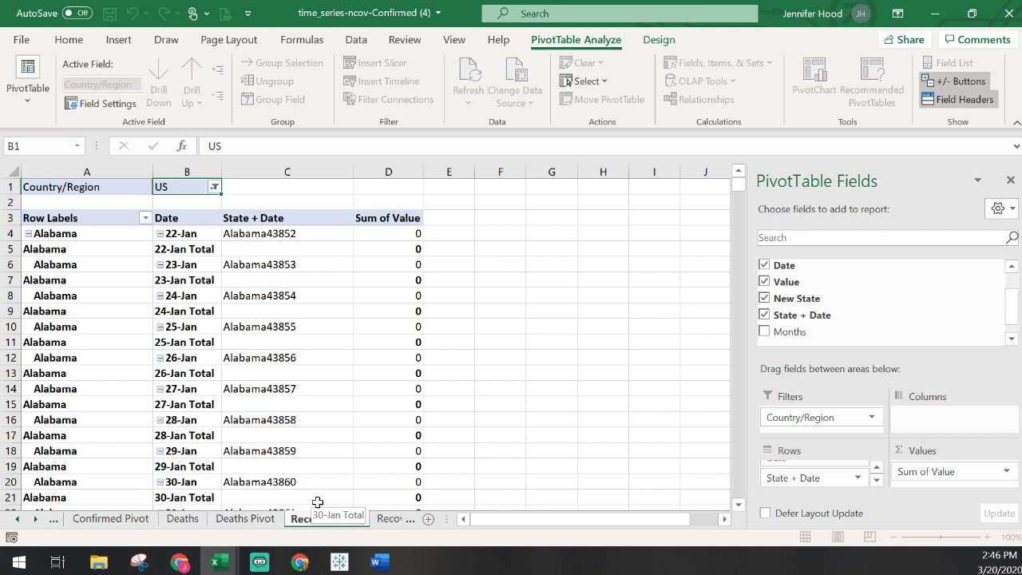
key("Return")
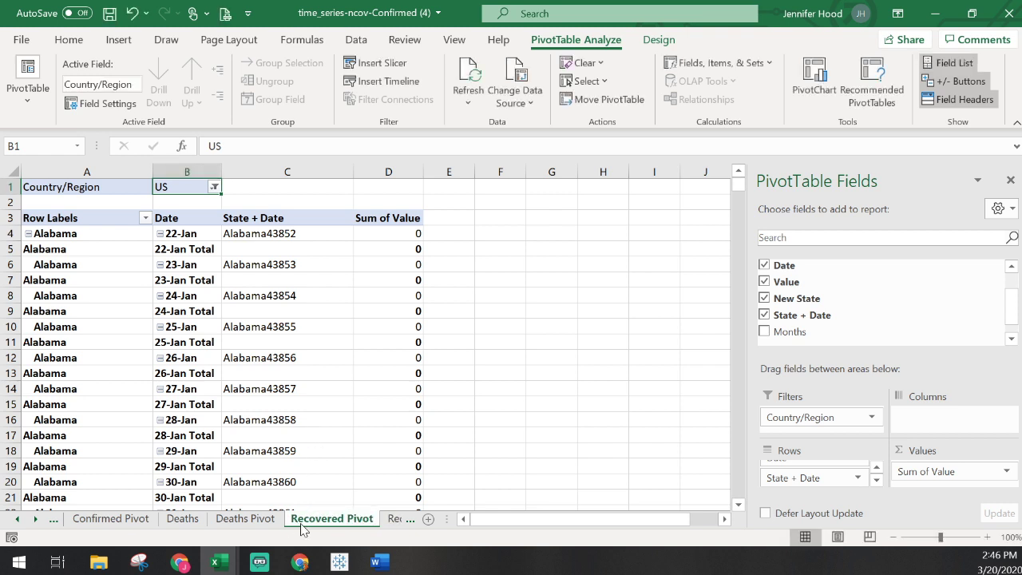
mouse_move(342, 523)
left_mouse_down()
mouse_move(412, 518)
mouse_move(351, 521)
left_mouse_up()
Format the Date column on the Recovered sheet with the General number format.
left_click(229, 519)
left_click(363, 171)
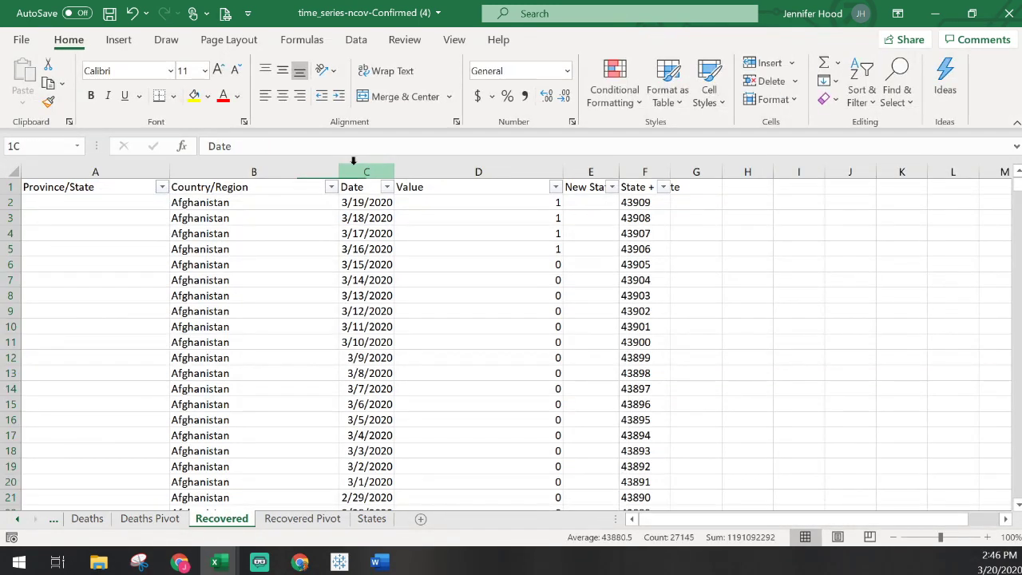
left_click(567, 71)
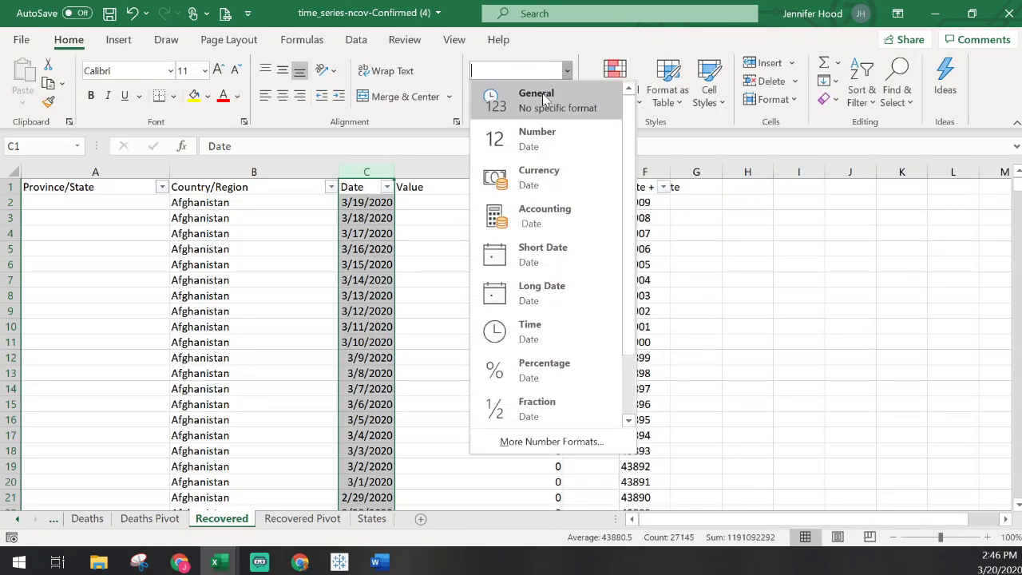
left_click(543, 94)
Turn off the Date subtotals in the Recovered pivot table and refresh the pivot table.
left_click(260, 520)
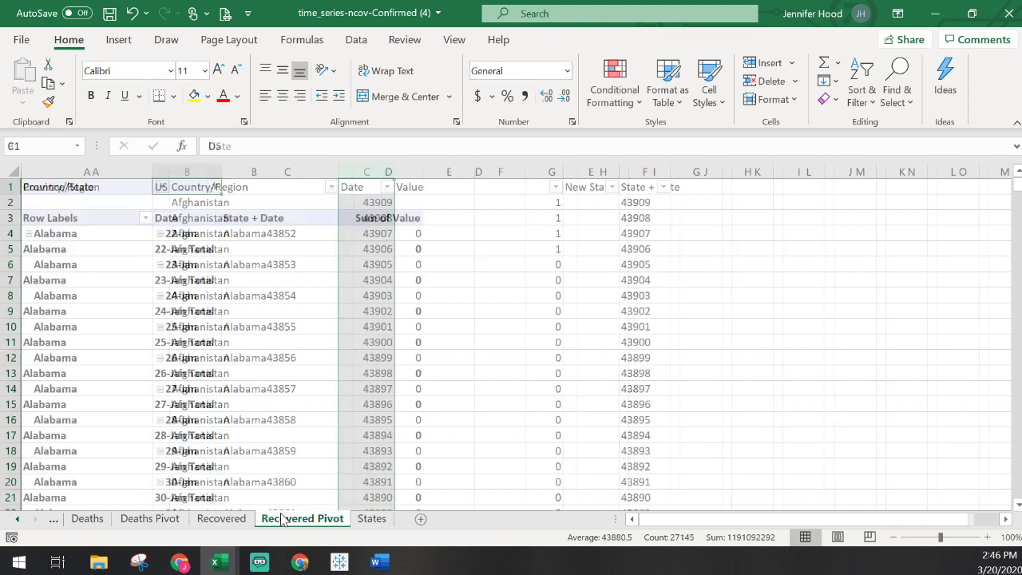
right_click(174, 343)
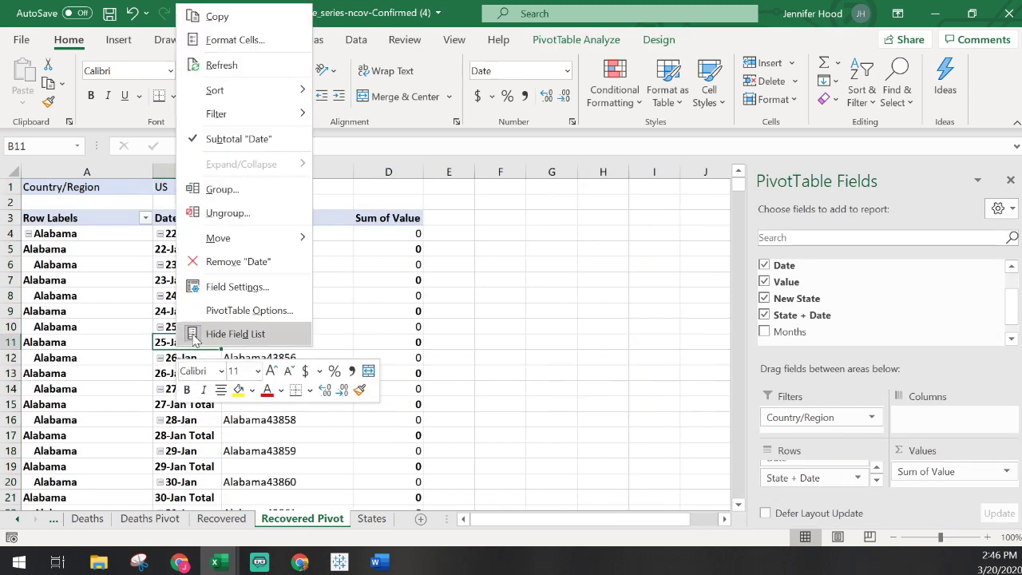
left_click(239, 138)
right_click(185, 296)
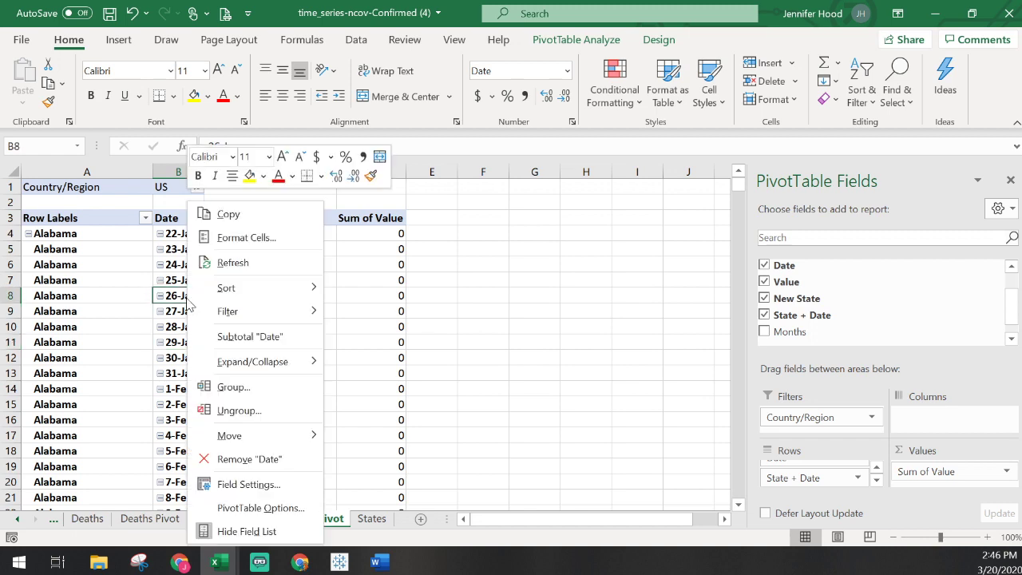
left_click(206, 263)
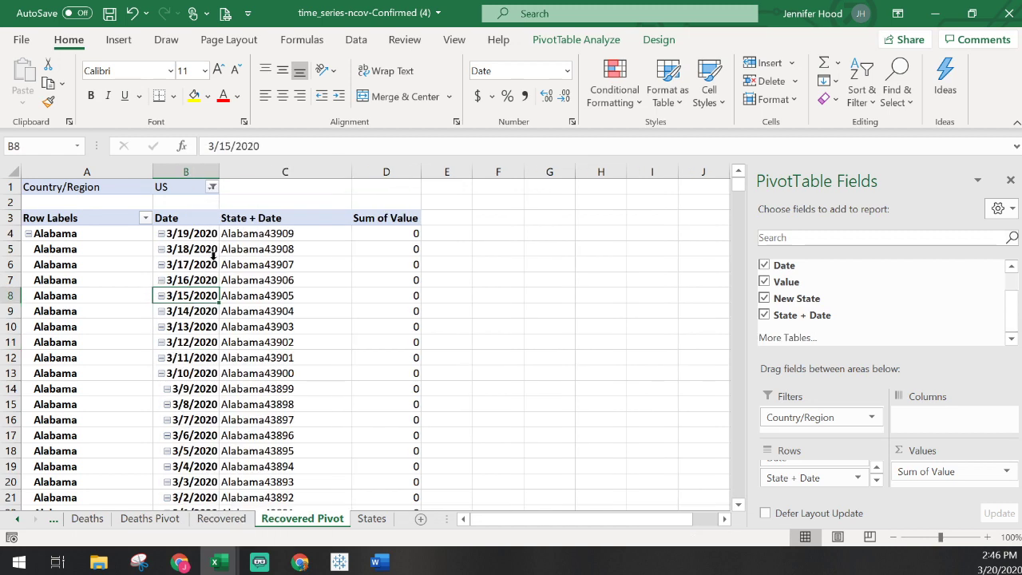
Turn off the New State subtotals in the Recovered pivot table and check the resulting rows.
scroll(68, 327, "down", 17)
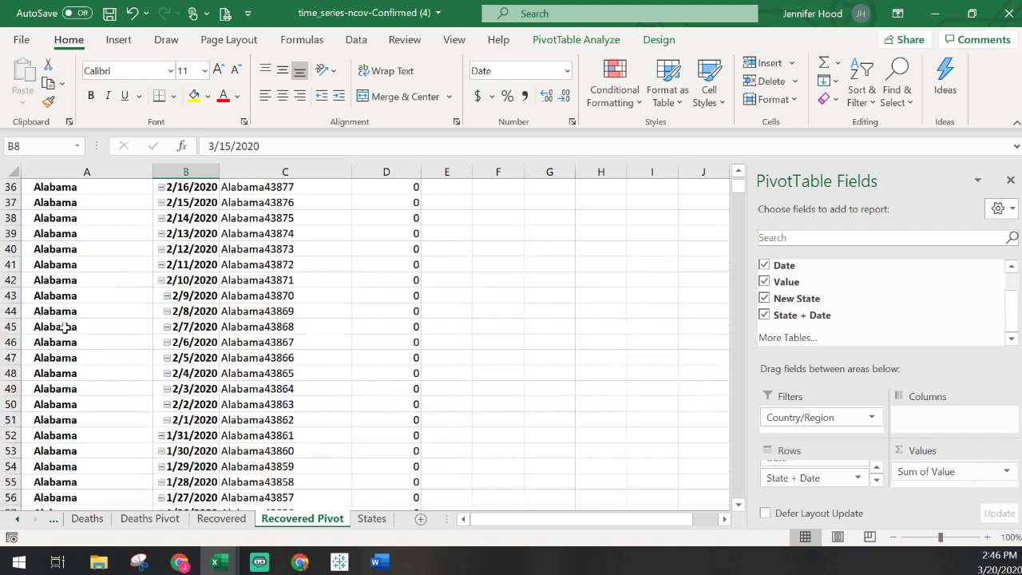
right_click(115, 356)
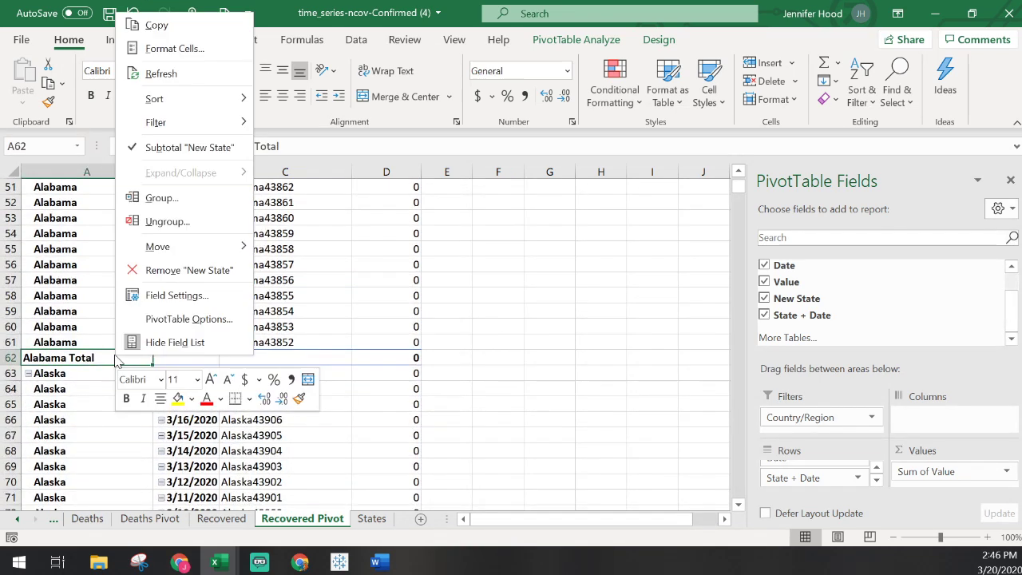
left_click(169, 146)
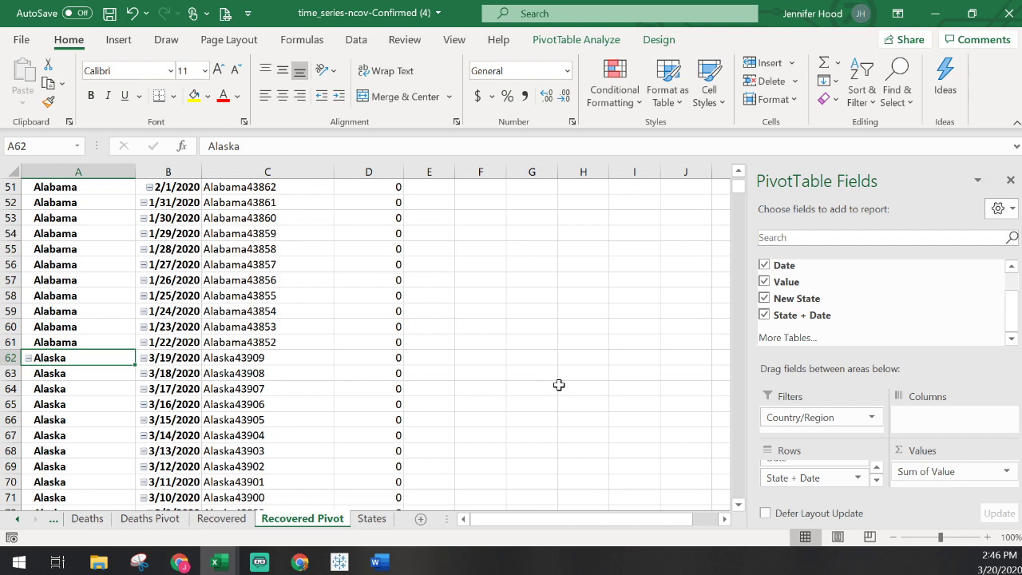
scroll(559, 385, "down", 7)
scroll(559, 382, "up", 20)
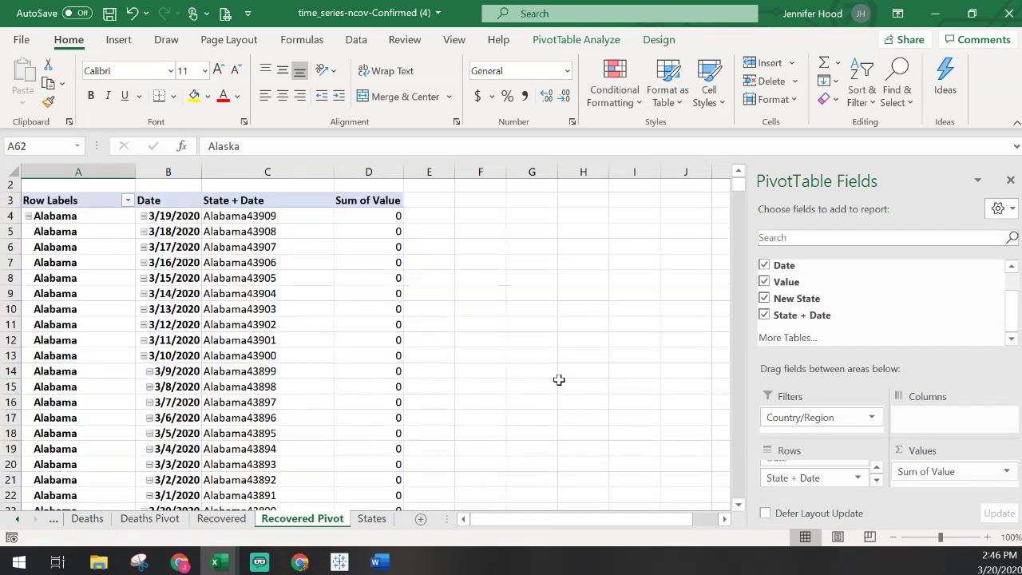
scroll(559, 381, "up", 1)
Copy the entire contents of the Confirmed Pivot sheet.
left_click(35, 183)
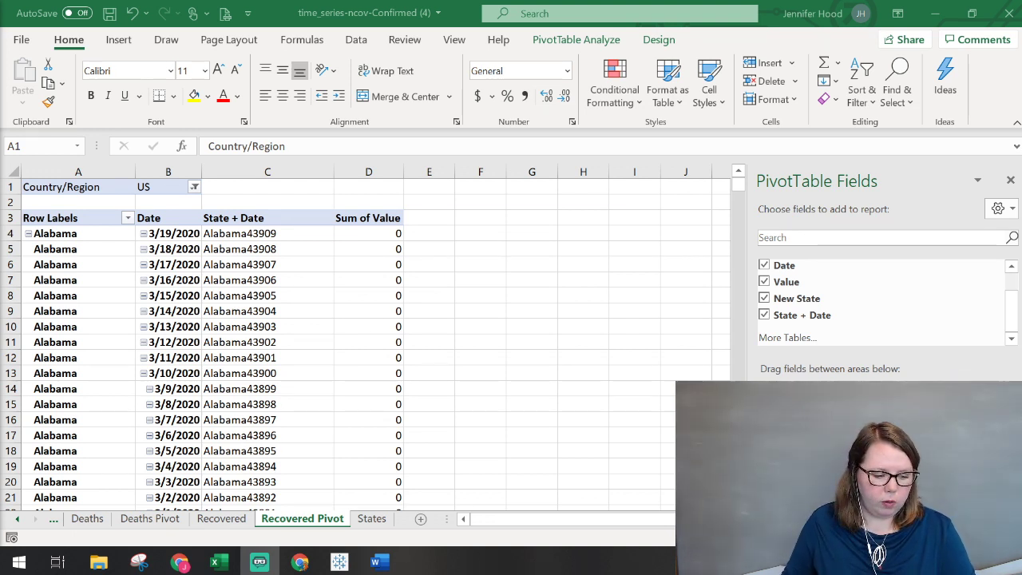
left_click(19, 521)
left_click(17, 519)
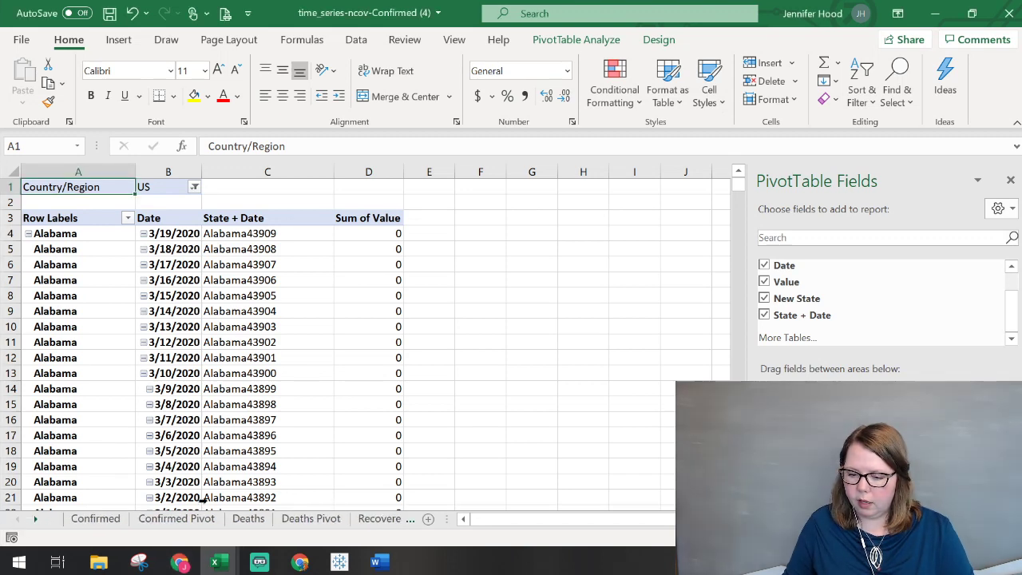
left_click(176, 518)
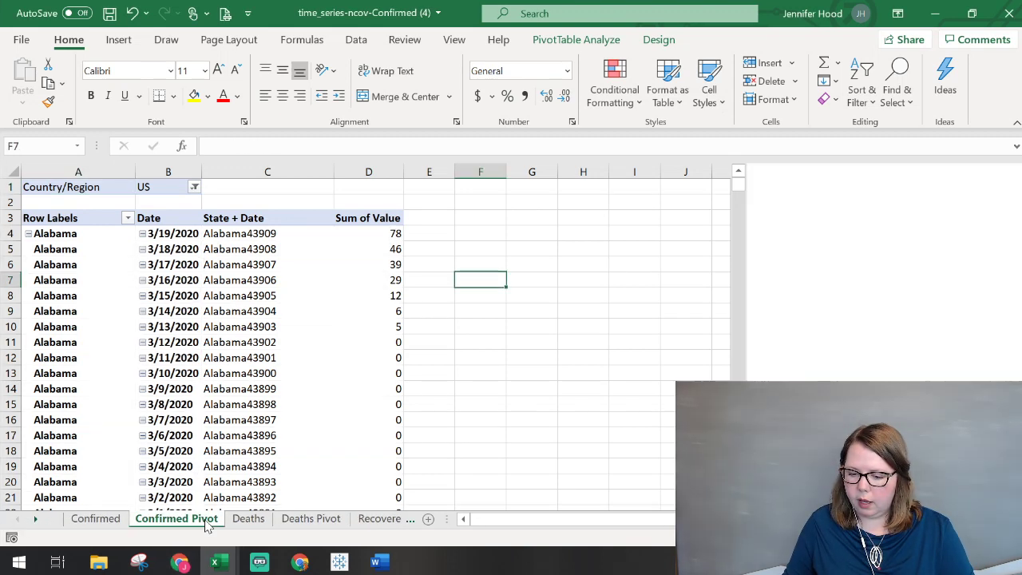
left_click(5, 167)
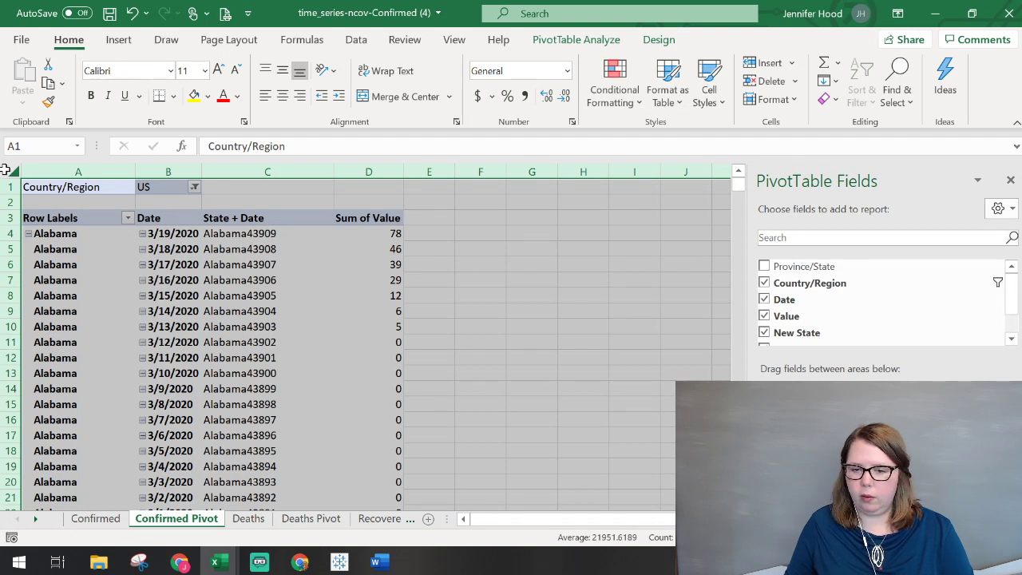
key("ctrl+c")
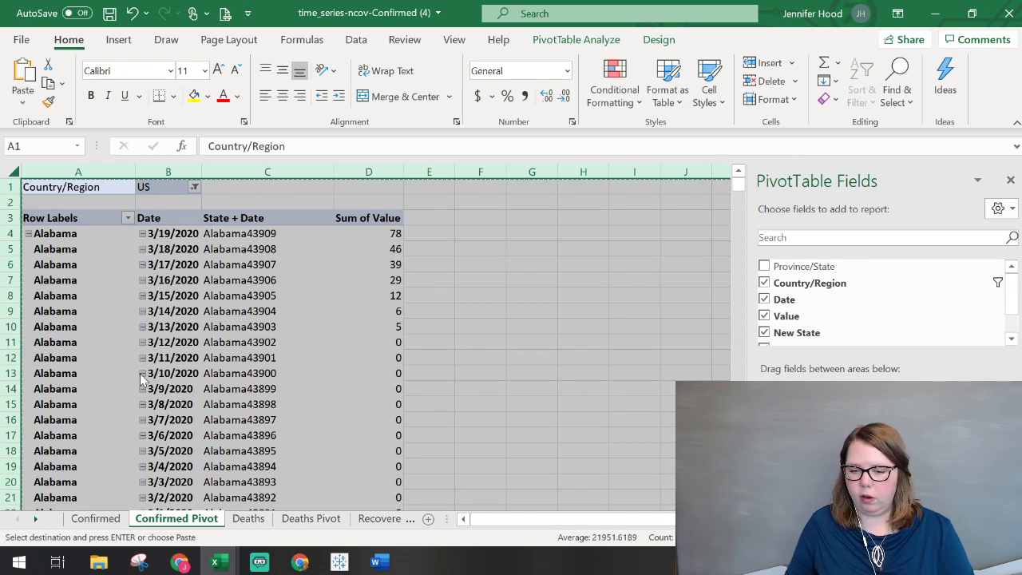
Add a new worksheet, place it before the Confirmed sheet and name it Summary.
left_click(428, 519)
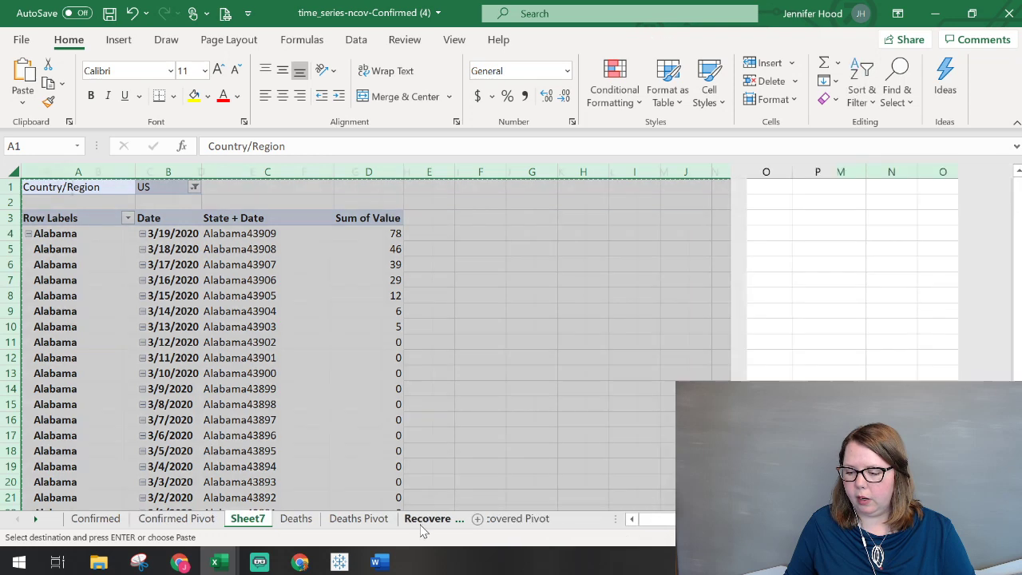
left_click_drag(22, 527, 32, 521)
type("Summary")
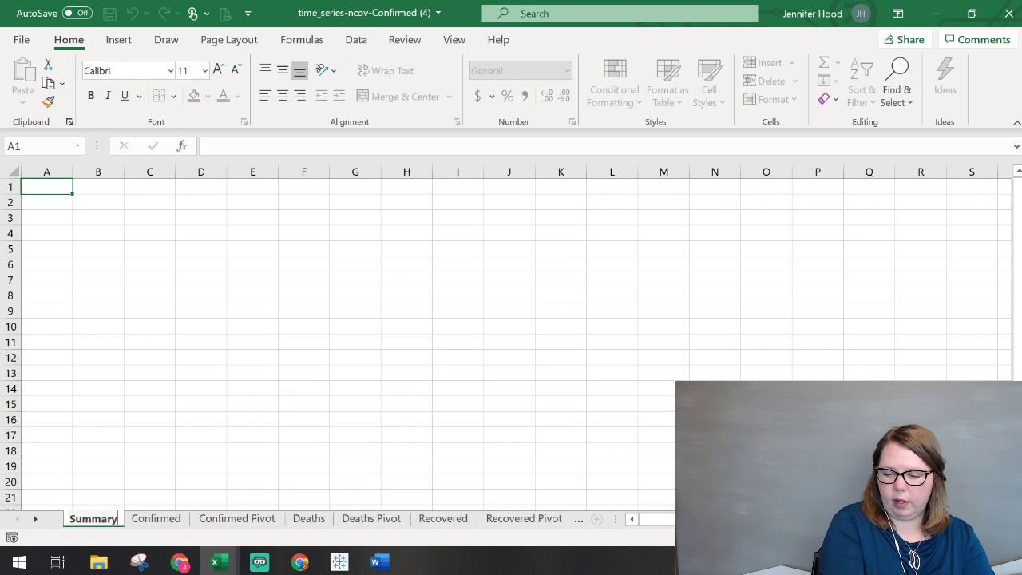
Finish naming the Summary sheet and copy the entire contents of the Confirmed Pivot sheet again.
key("Return")
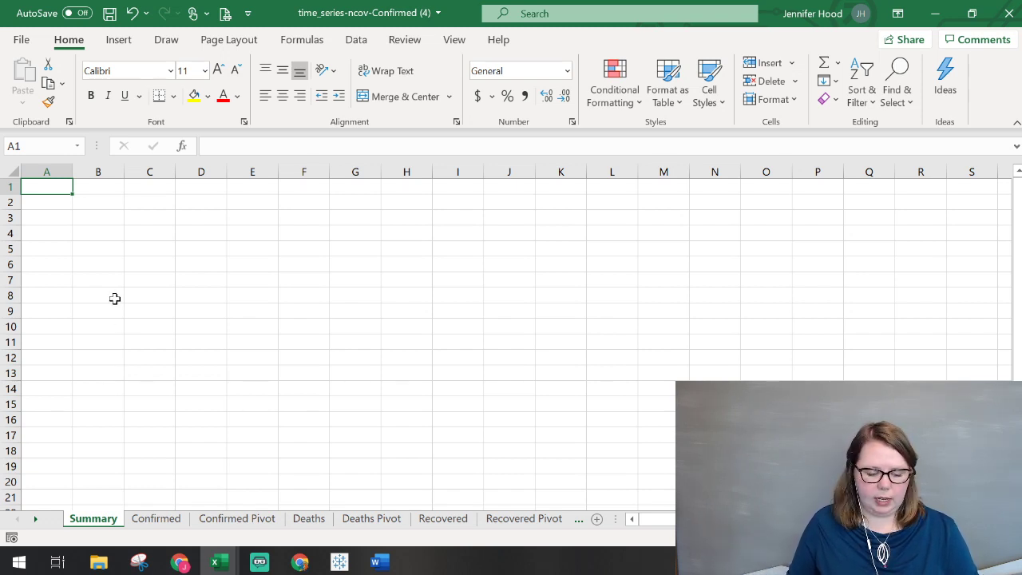
left_click(156, 519)
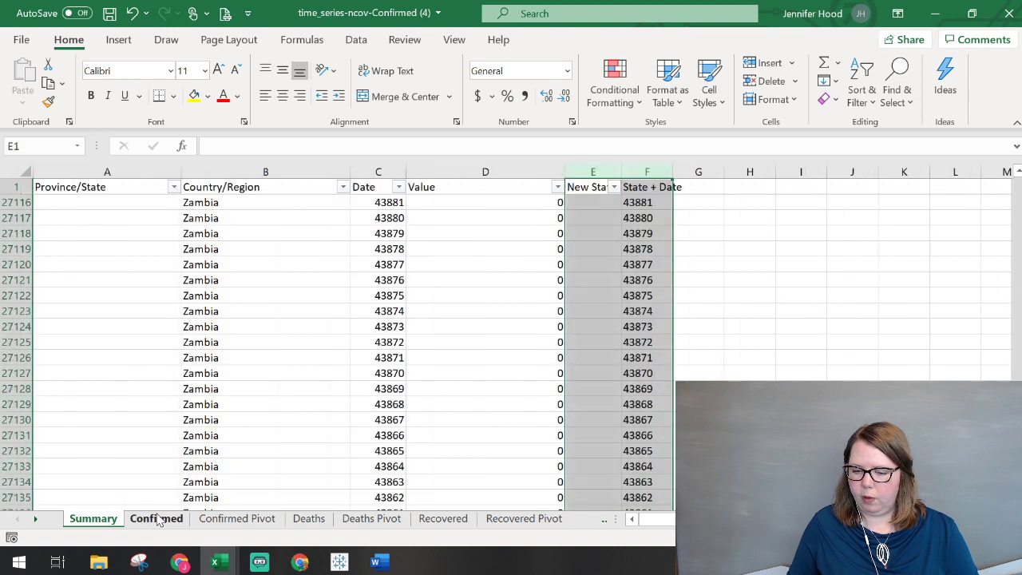
left_click(234, 509)
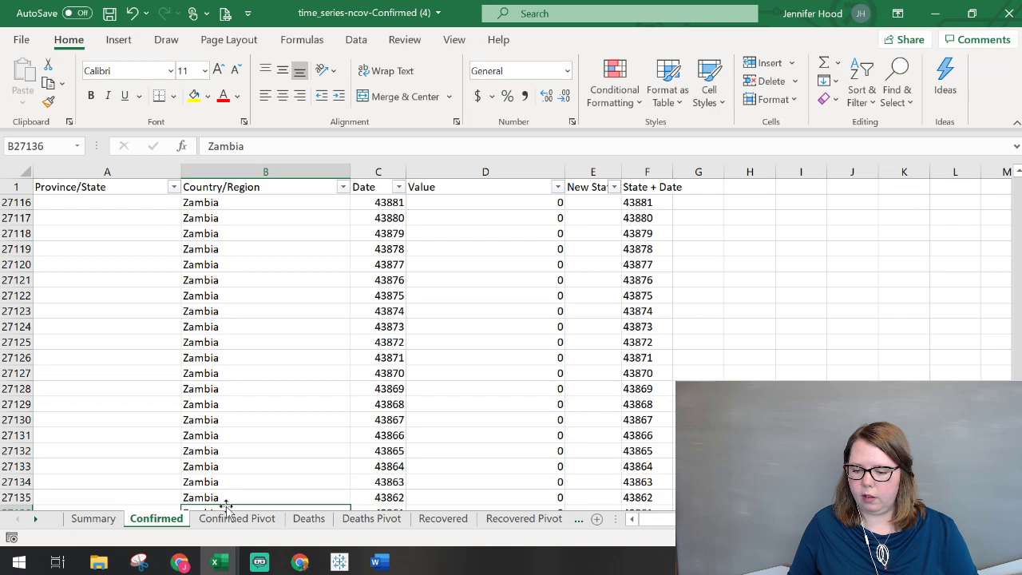
left_click(232, 519)
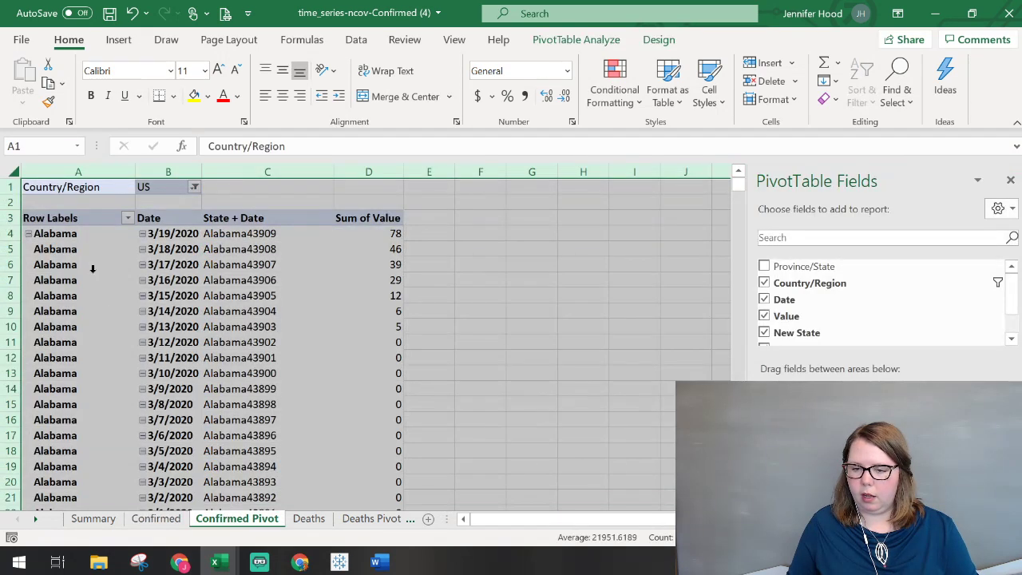
key("ctrl+c")
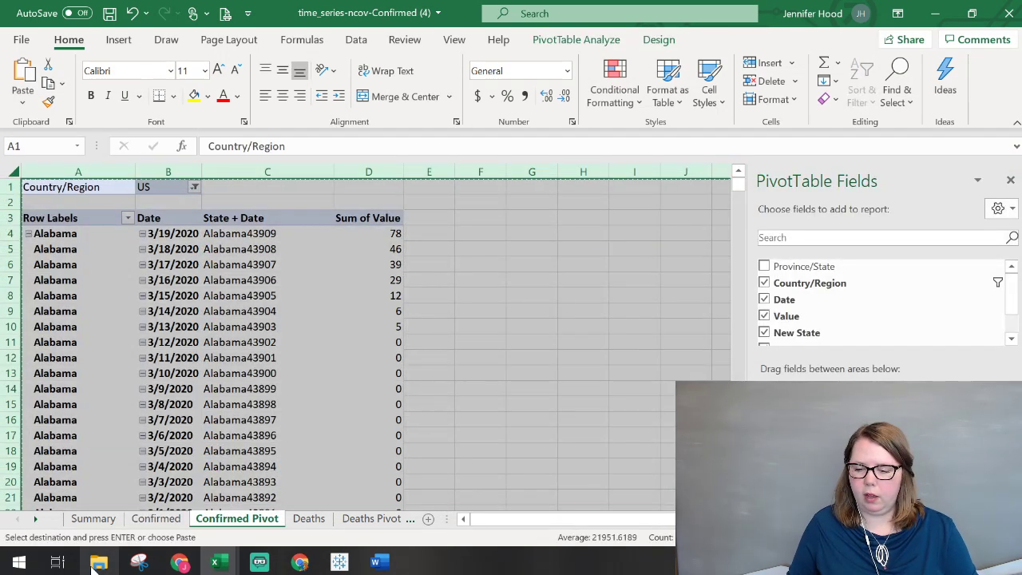
Paste the copied Confirmed pivot data into the Summary sheet from cell A1 as values only.
left_click(91, 520)
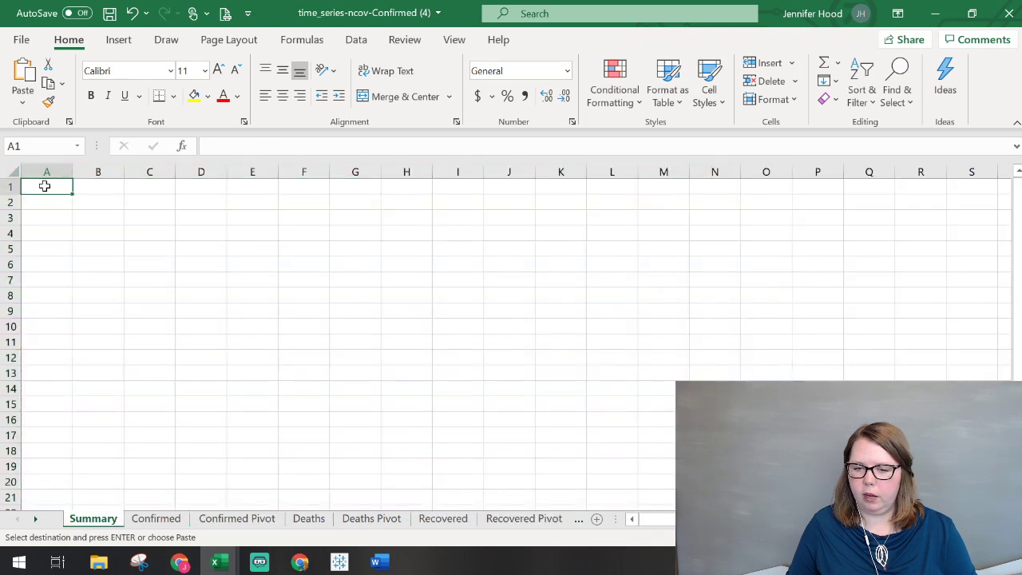
key("ctrl+v")
right_click(45, 186)
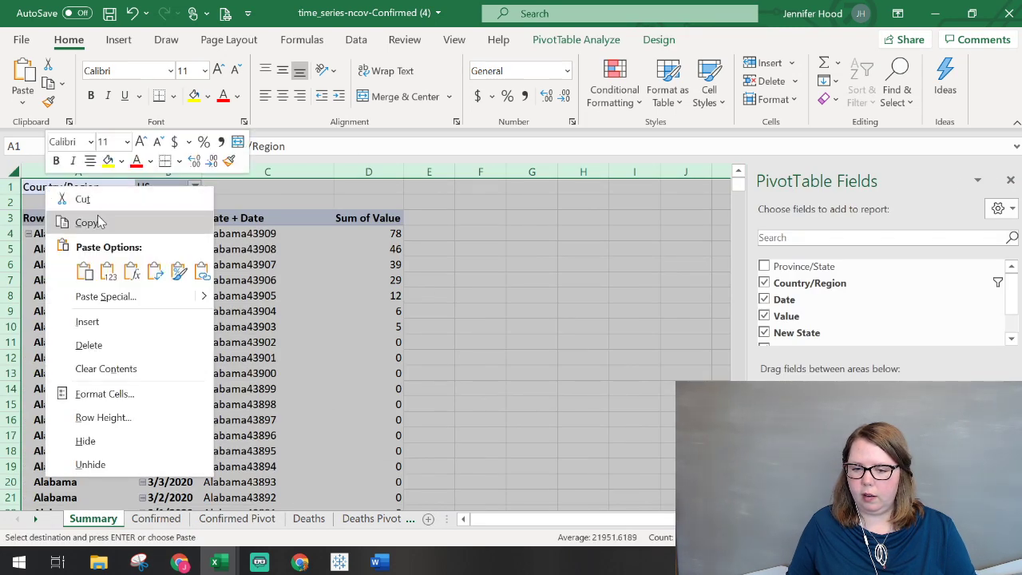
left_click(108, 273)
left_click(107, 266)
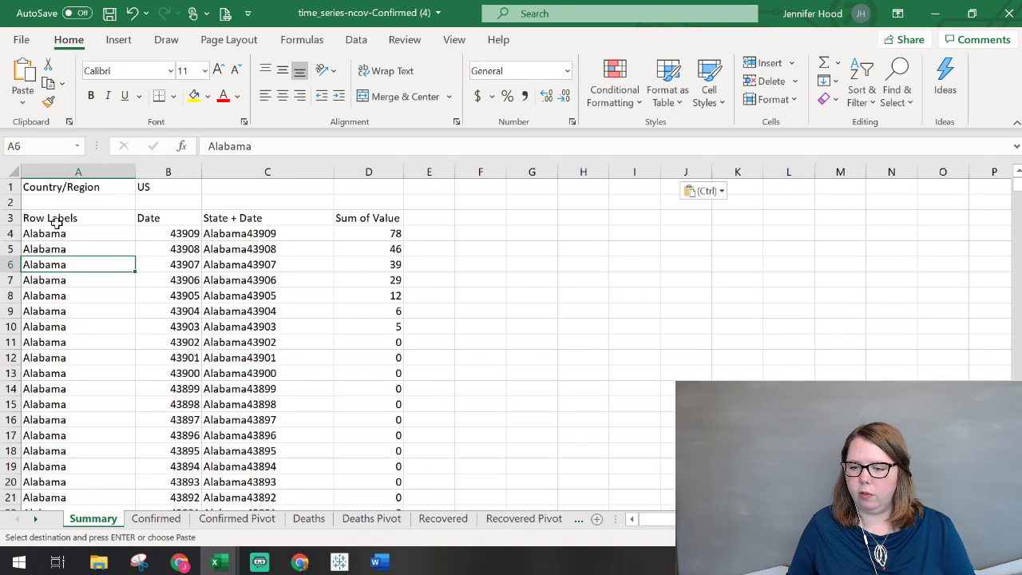
left_click(11, 218)
left_click(122, 252)
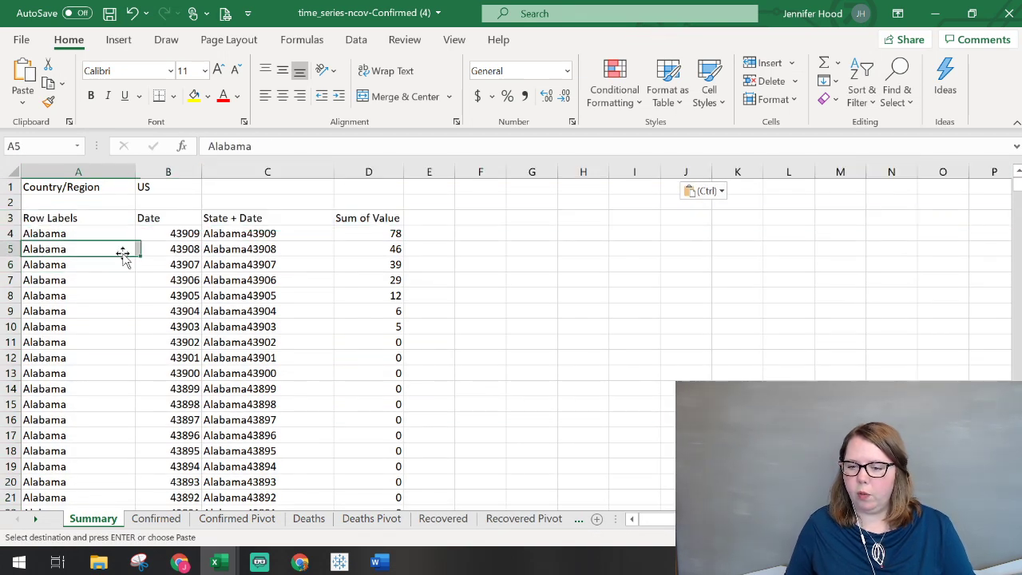
left_click(167, 234)
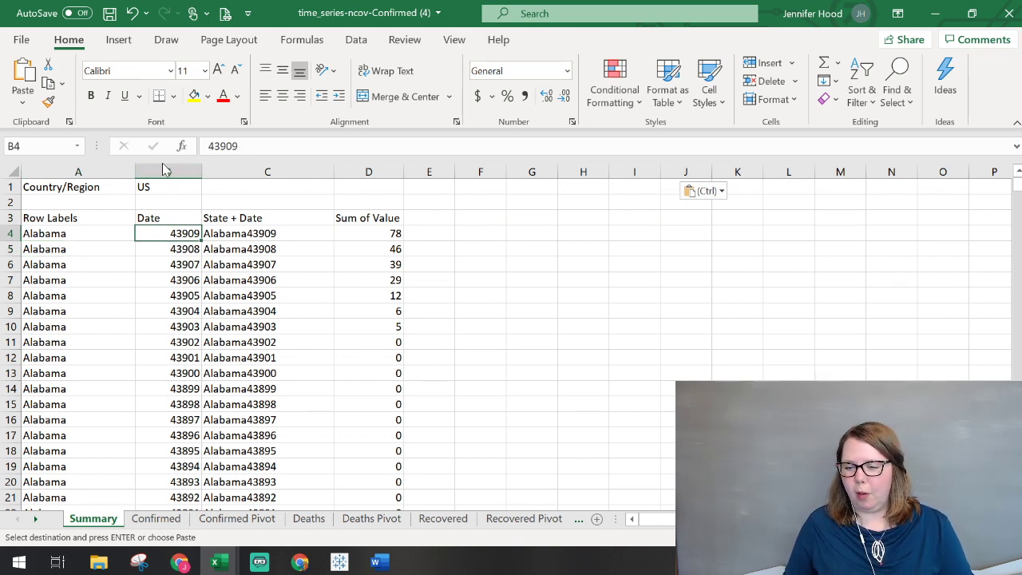
Rename the Sum of Value header in D3 to Confirmed Cases and fit column D to its contents.
left_click(352, 217)
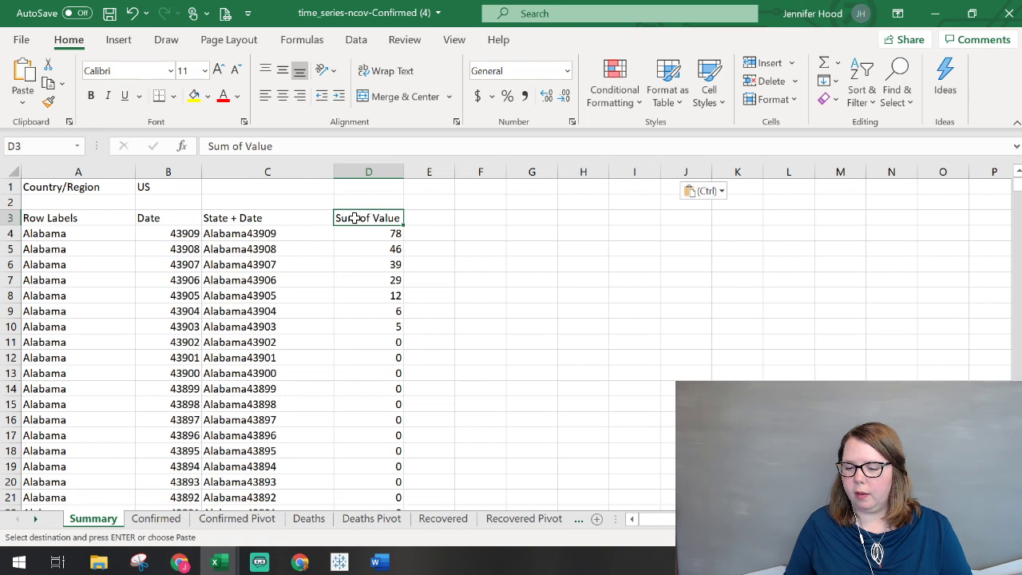
type("Confir")
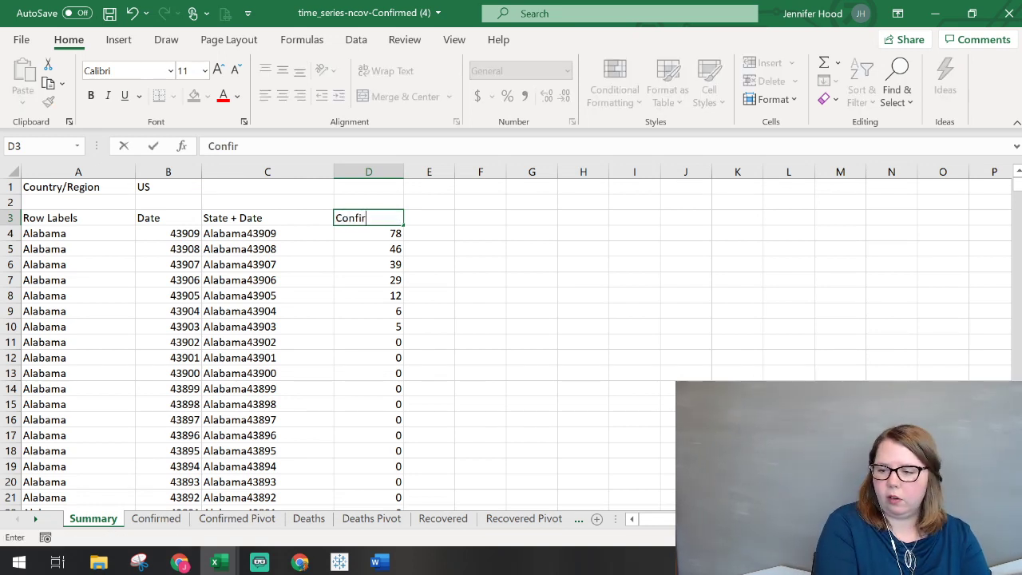
type("med Cases")
key("Return")
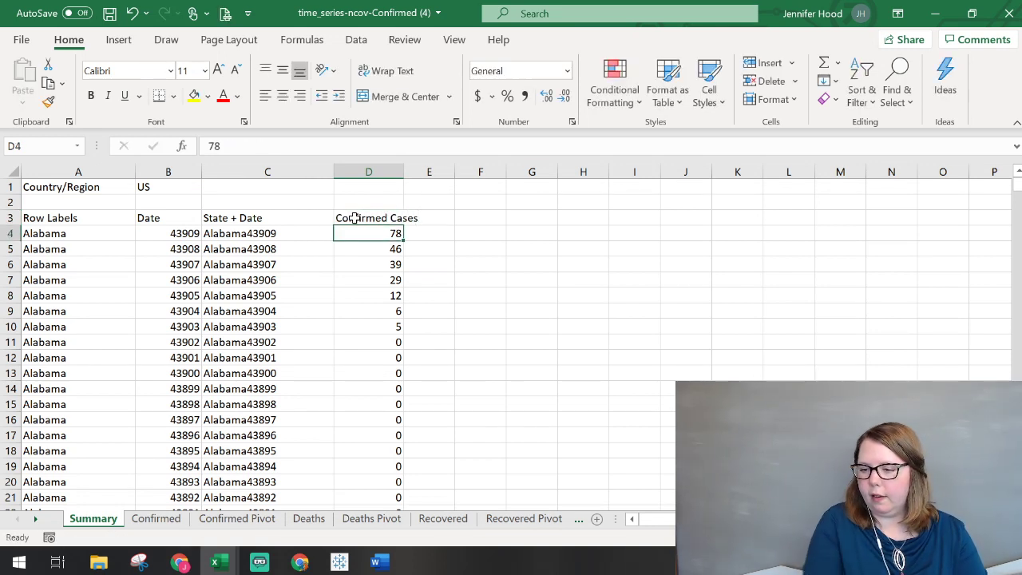
double_click(405, 172)
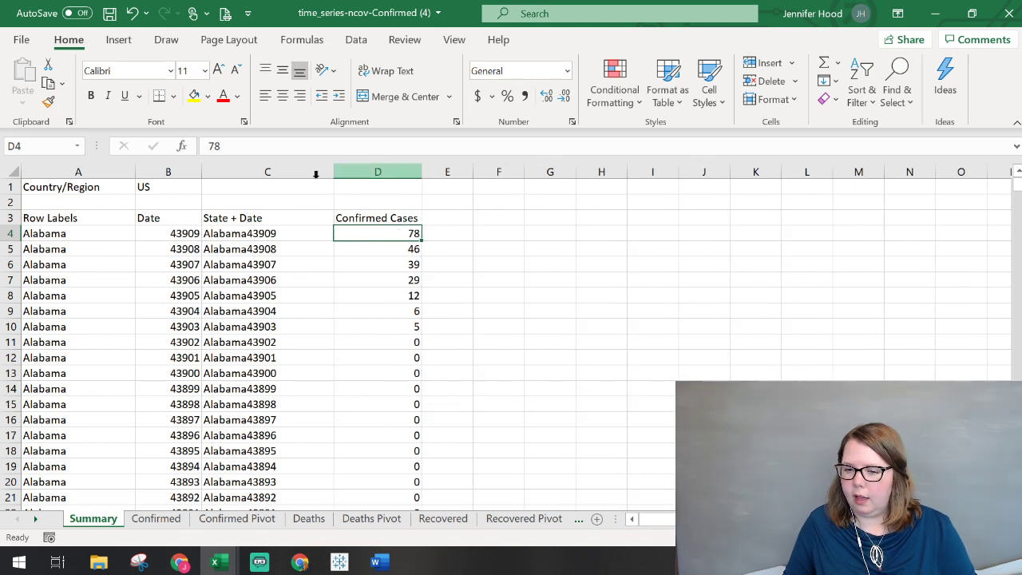
Format the Date column B of the Summary sheet as Short Date.
left_click(179, 171)
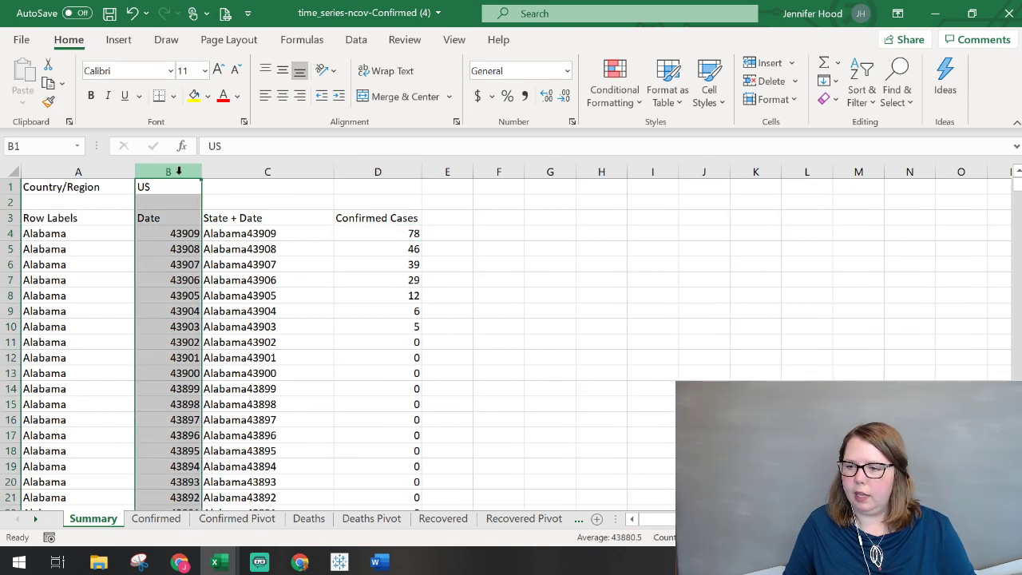
left_click(567, 70)
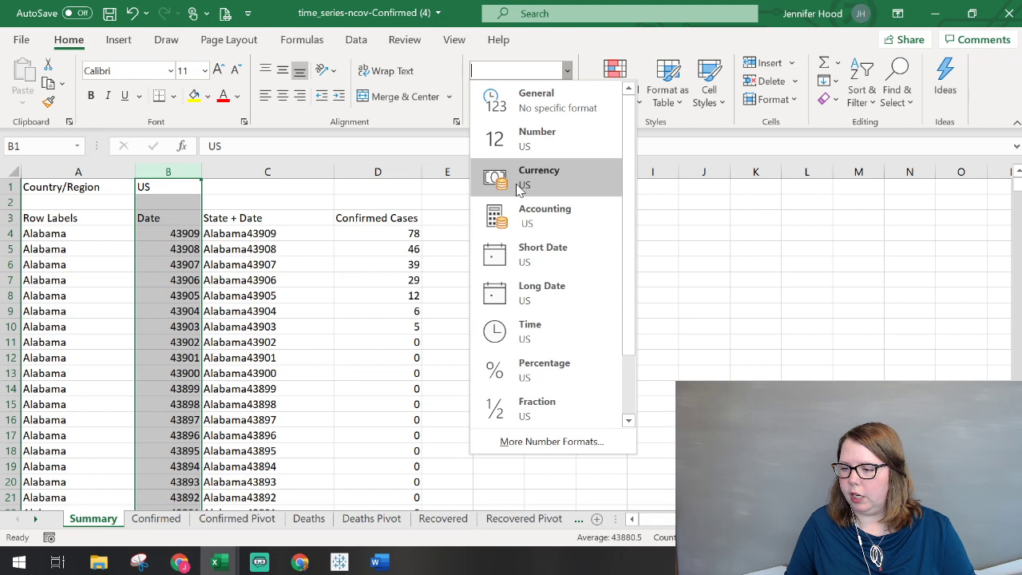
left_click(523, 259)
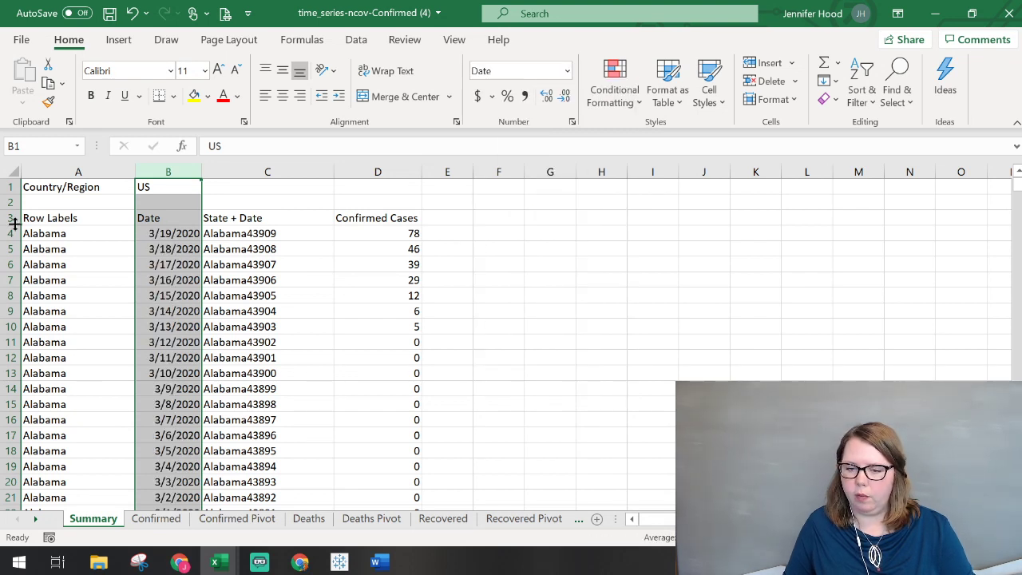
Add the headers Recovered Cases in E3 and Deaths in F3, and fit both columns to their contents.
left_click(450, 224)
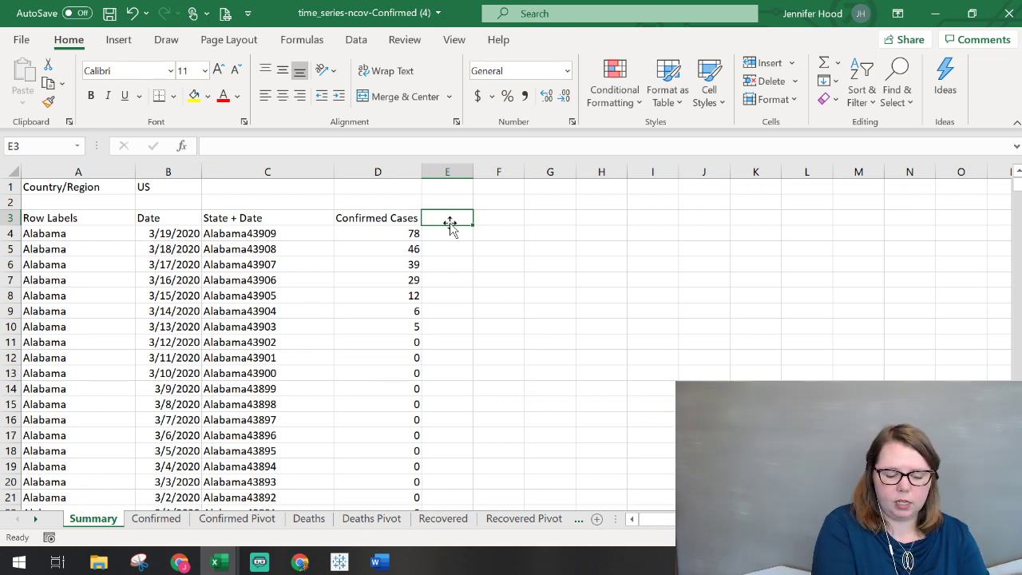
type("Recovered Cases")
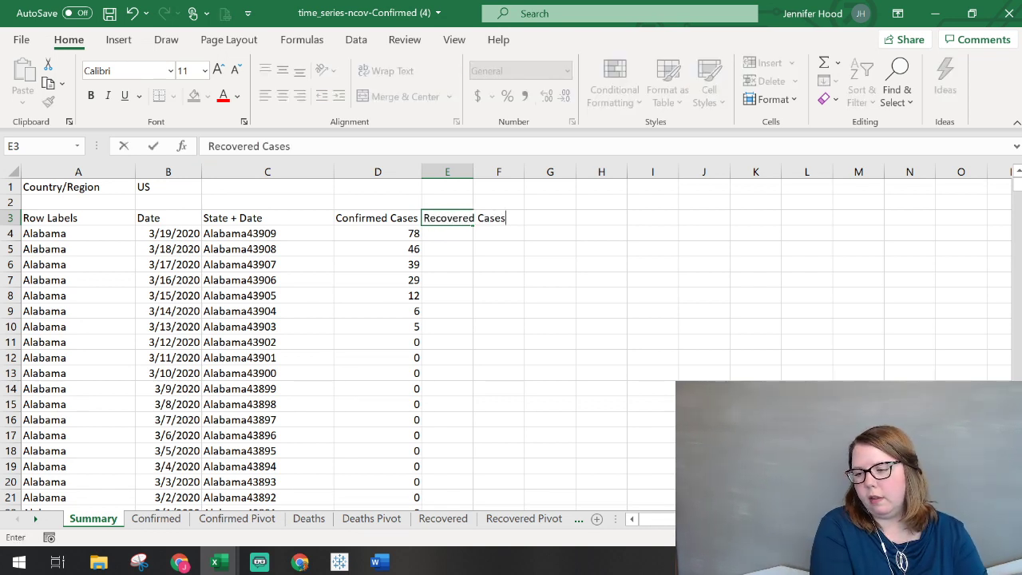
key("Tab")
type("Deaths")
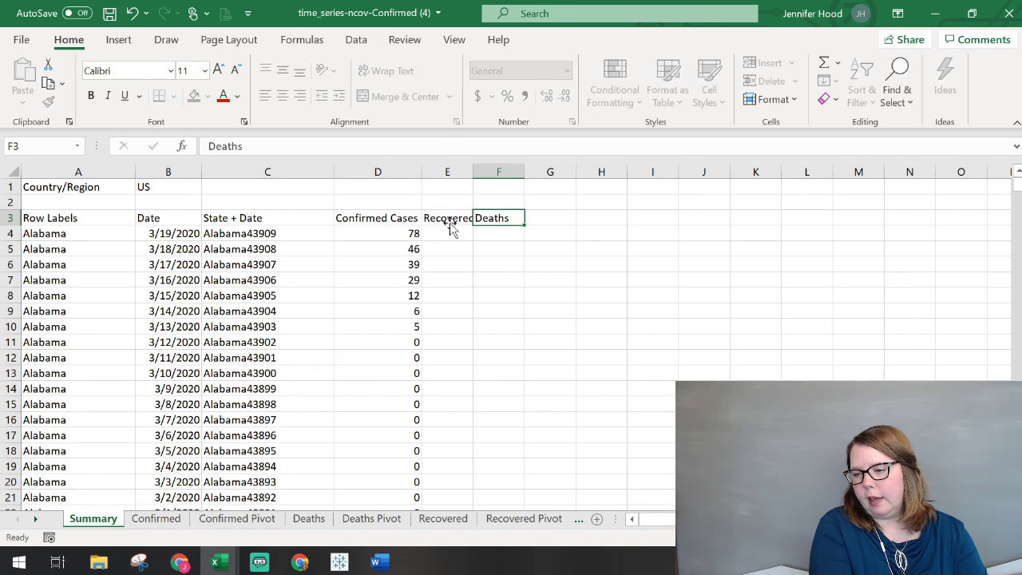
key("Return")
left_click_drag(455, 171, 488, 165)
double_click(473, 172)
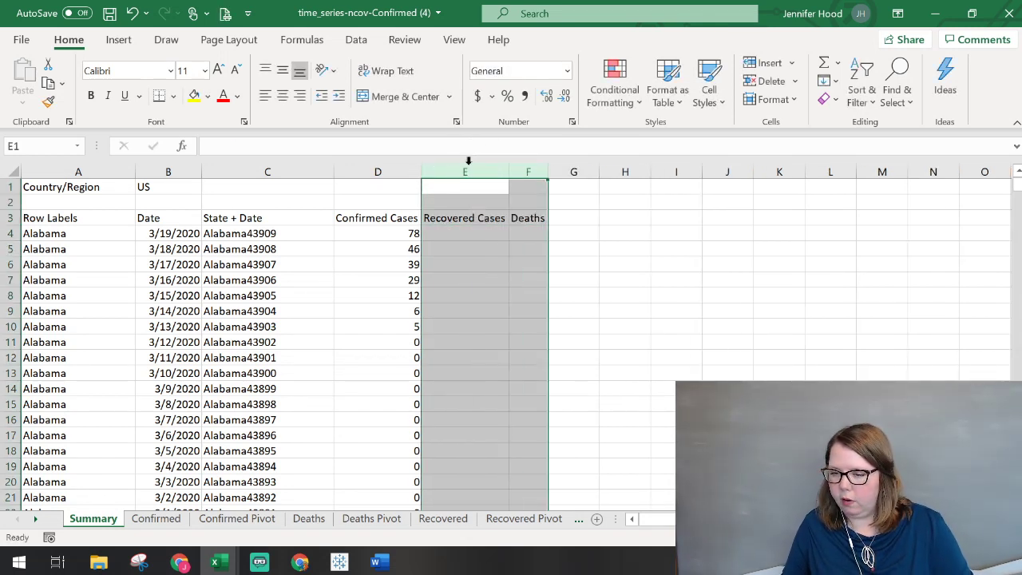
Enter =VLOOKUP(C4,'Recovered Pivot'!C:D,2,FALSE) in E4 to bring in the recovered cases, and review the formula.
left_click(463, 237)
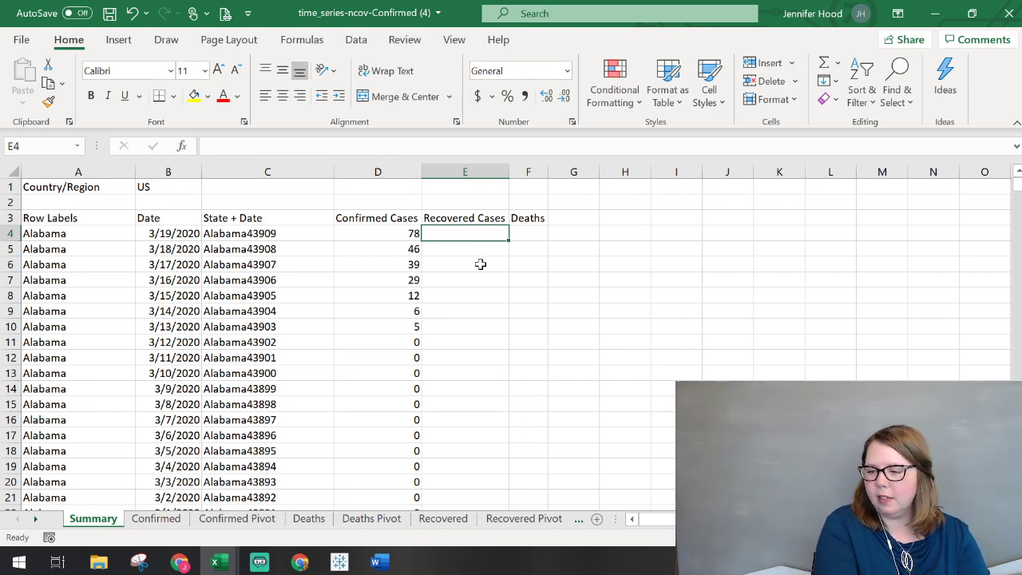
type("=vlookup(")
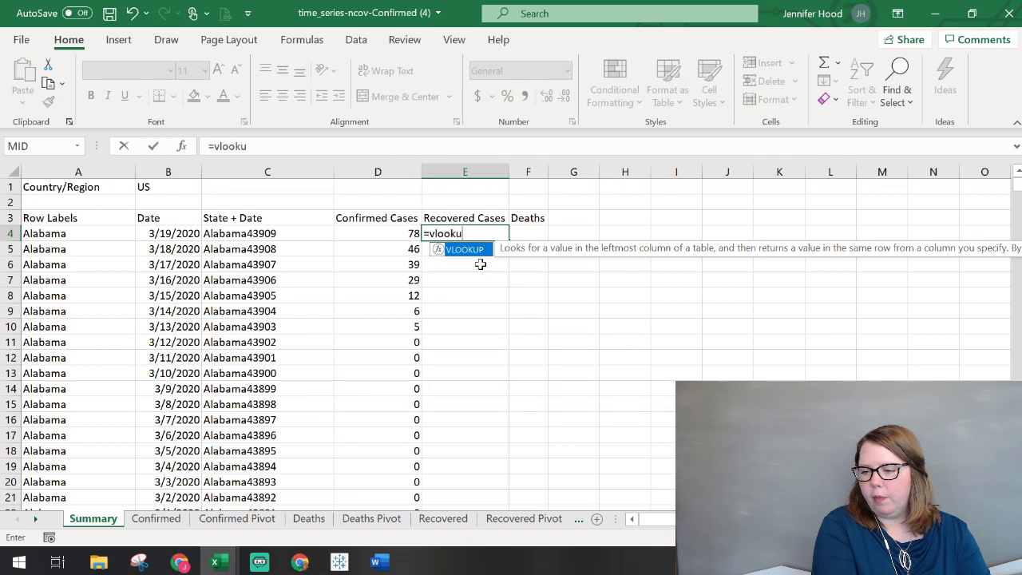
left_click(247, 233)
type(",")
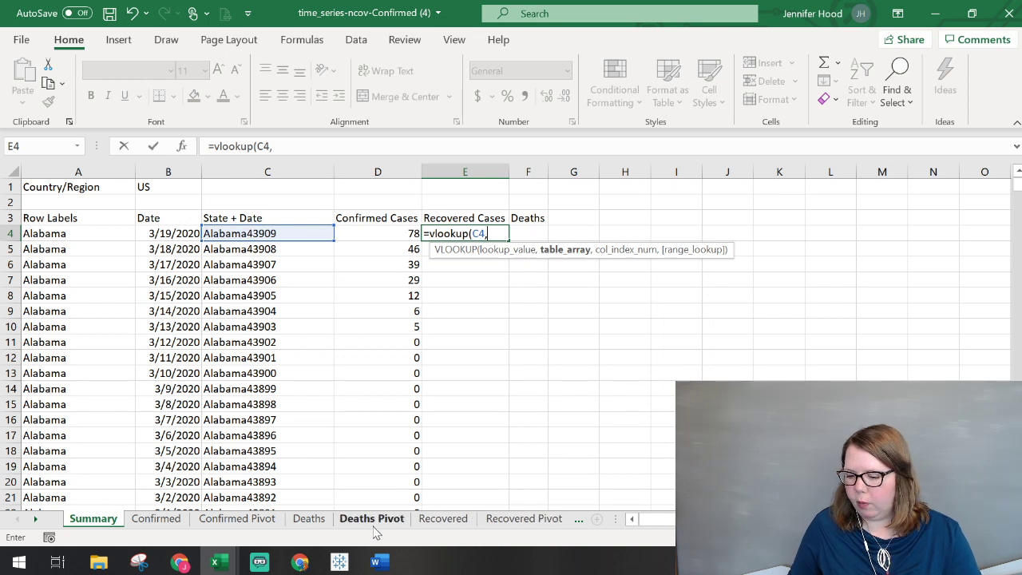
left_click(524, 519)
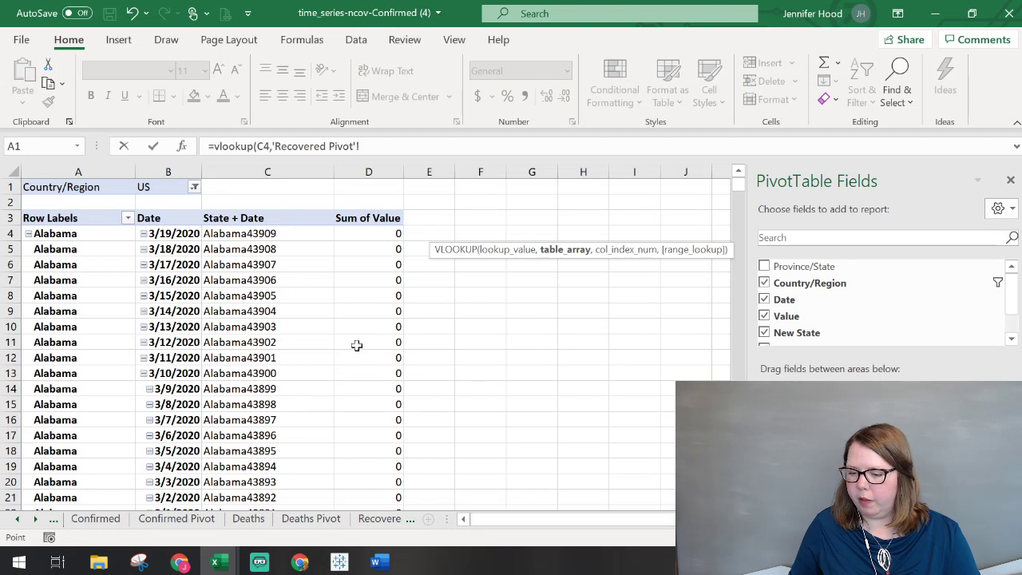
left_click_drag(233, 167, 387, 170)
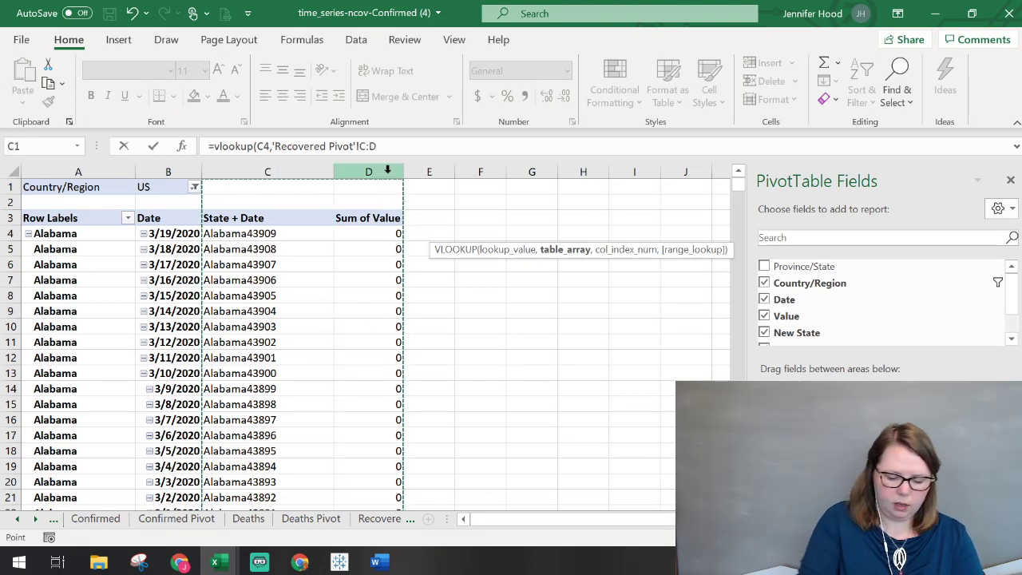
type(",2")
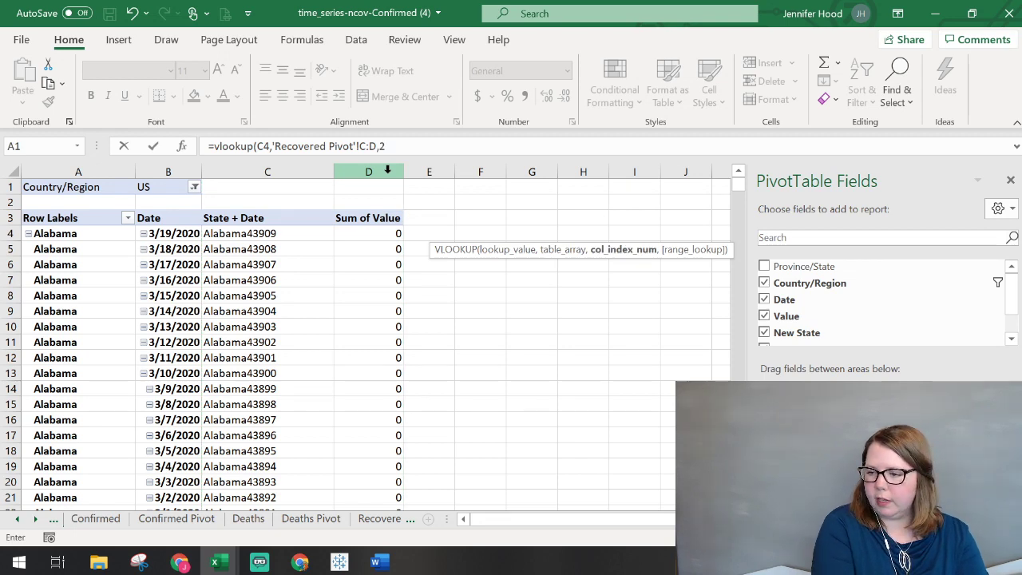
type(",false)")
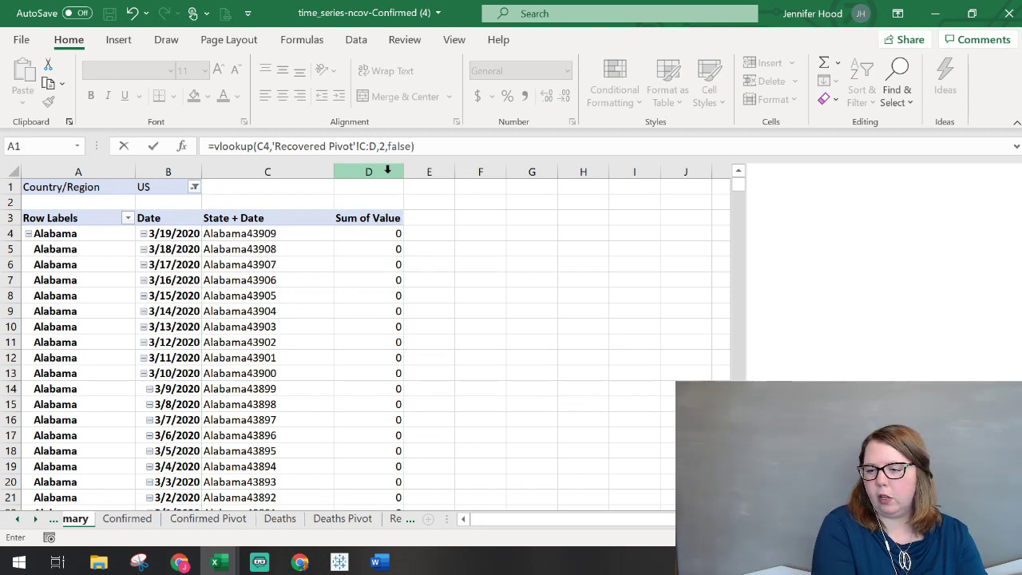
key("Return")
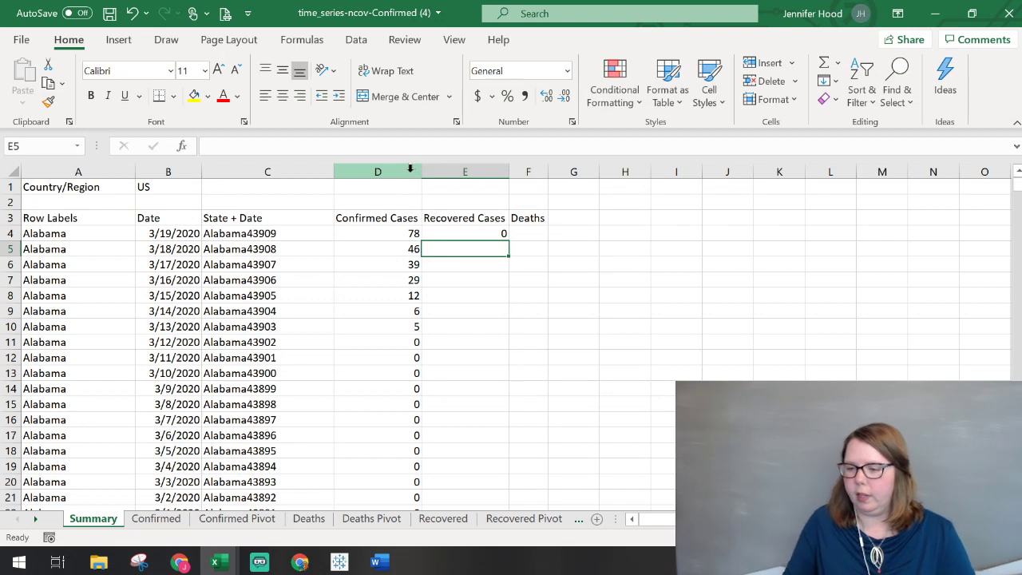
left_click(505, 235)
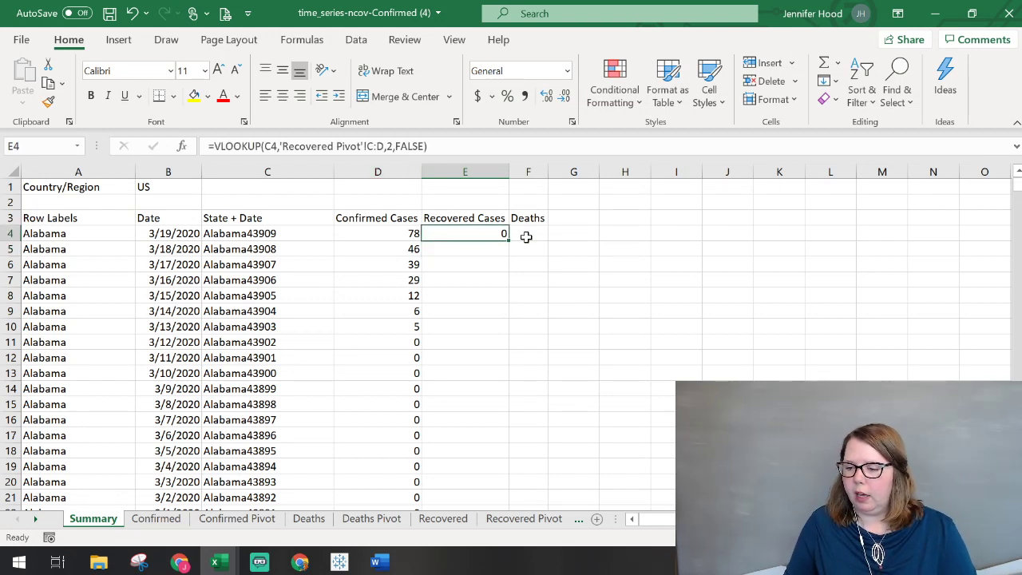
Enter =VLOOKUP(C4,'Deaths Pivot'!C:D,2,FALSE) in F4 to bring in the deaths.
left_click(527, 234)
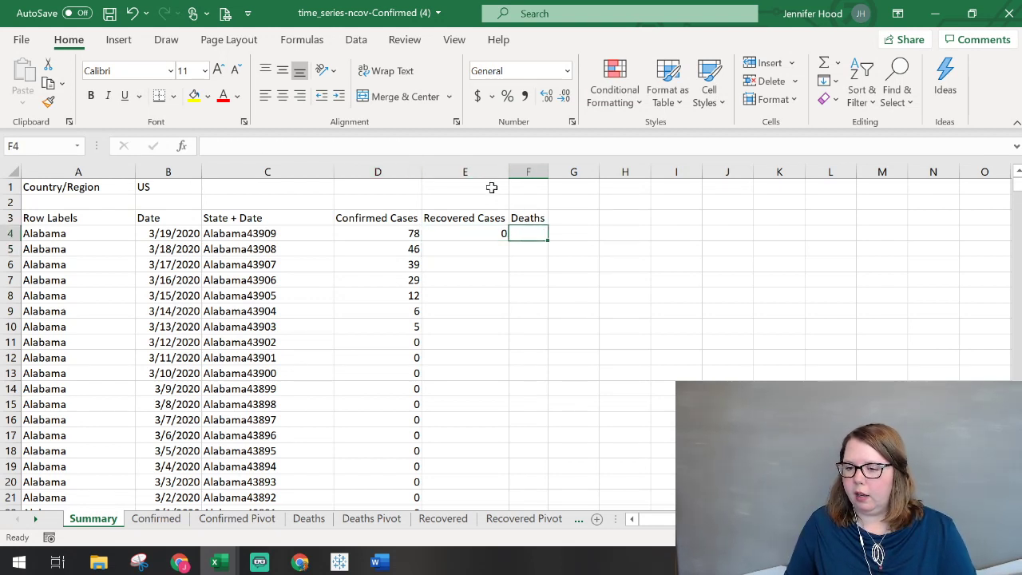
left_click(495, 147)
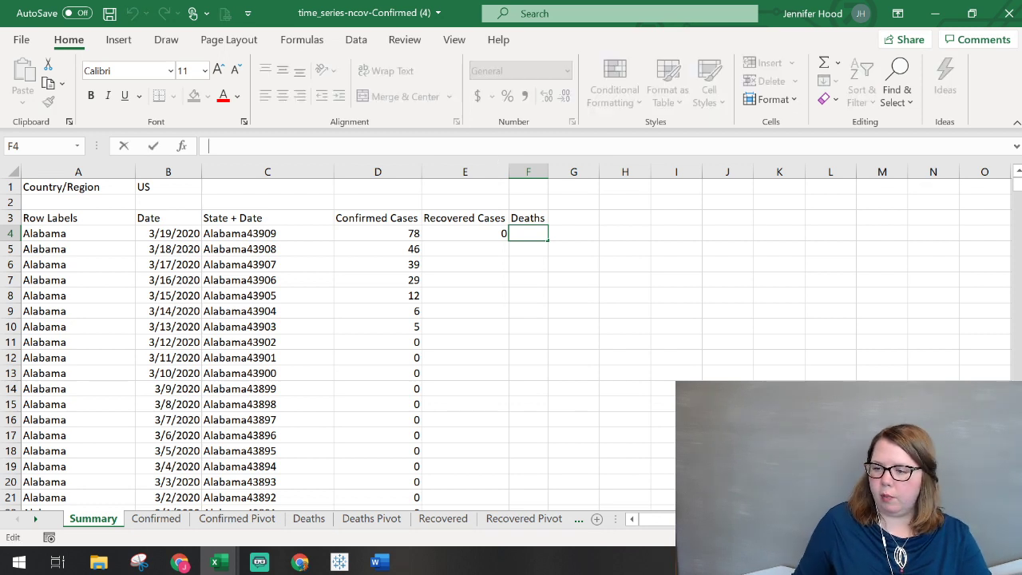
type("=")
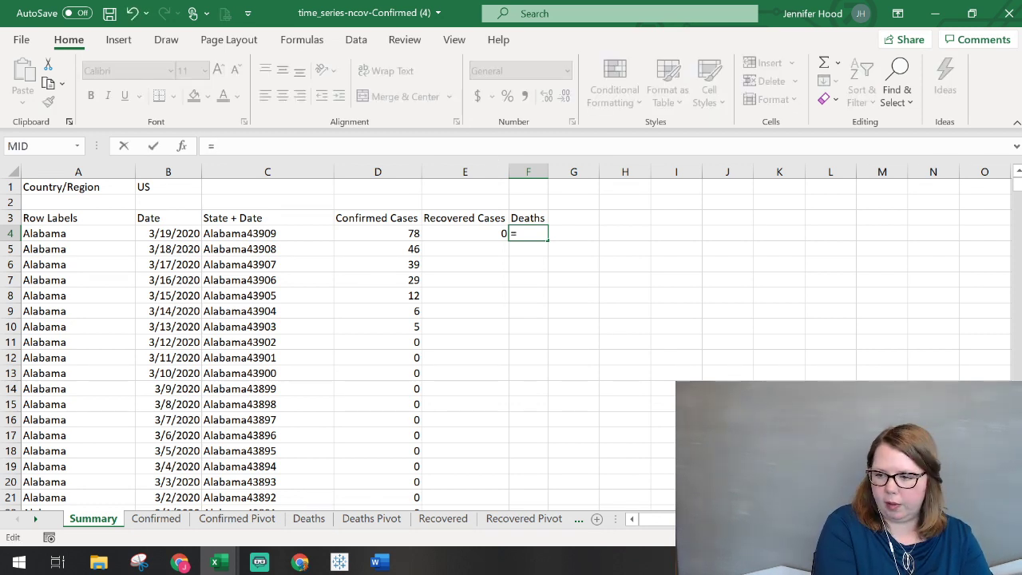
type("vlooku")
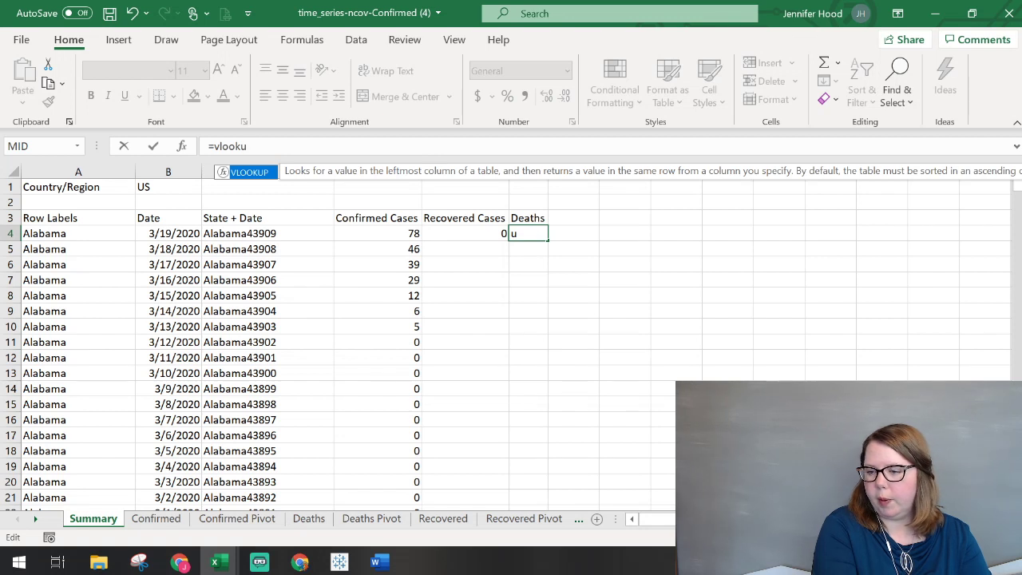
type("p(")
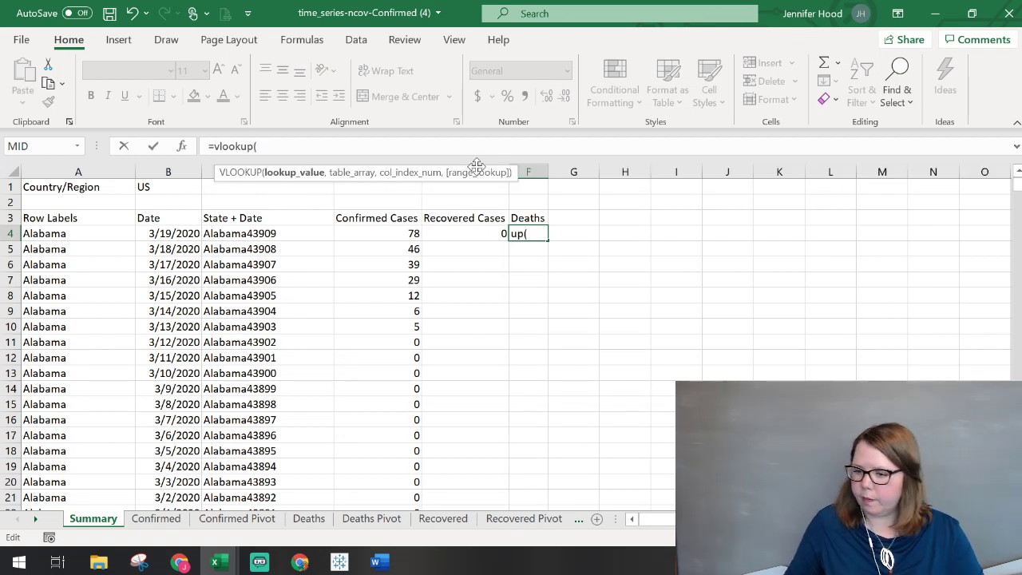
left_click(283, 231)
type(",")
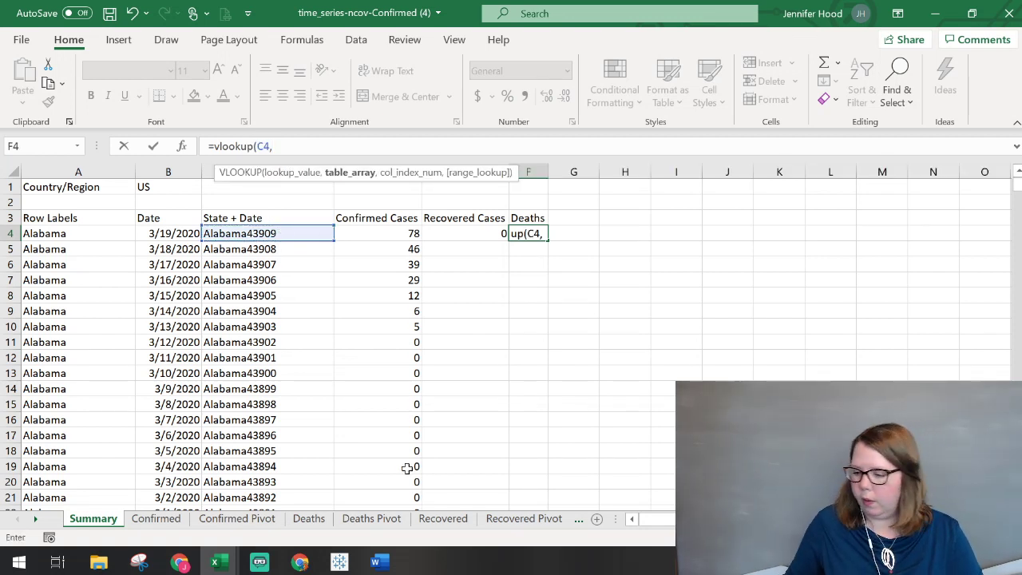
left_click(368, 517)
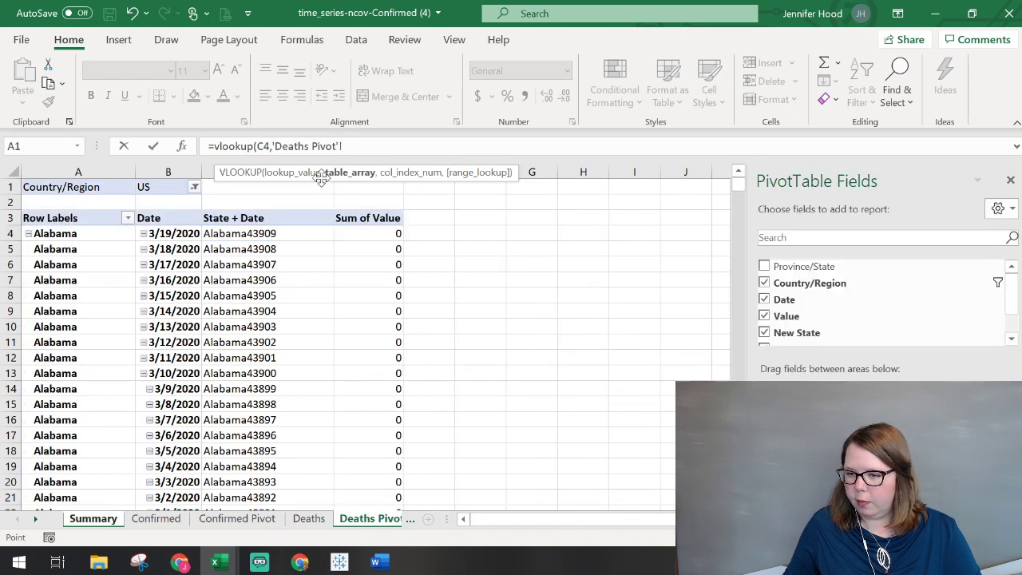
left_click_drag(213, 169, 375, 177)
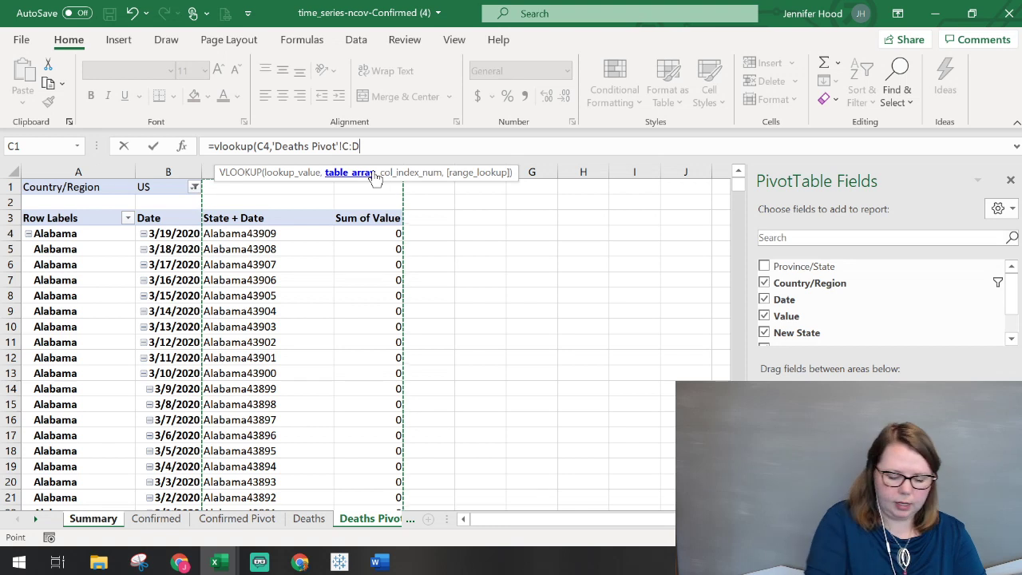
type(",2,")
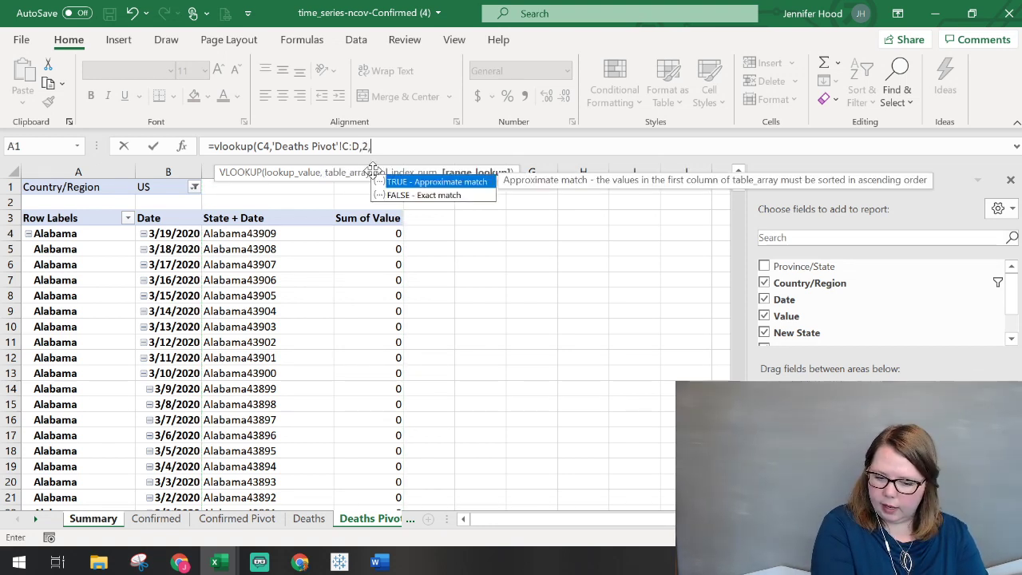
type("false)")
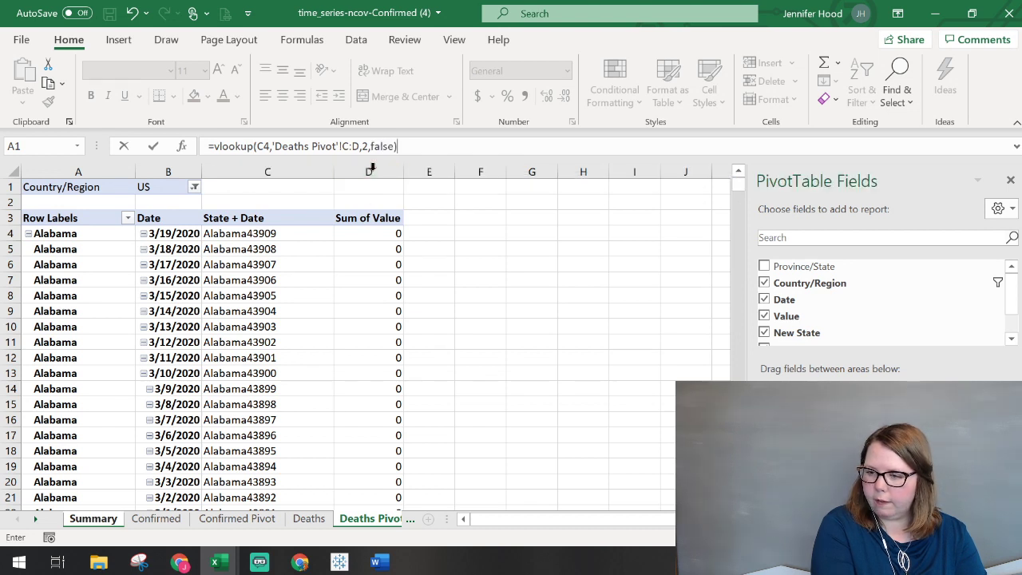
key("Return")
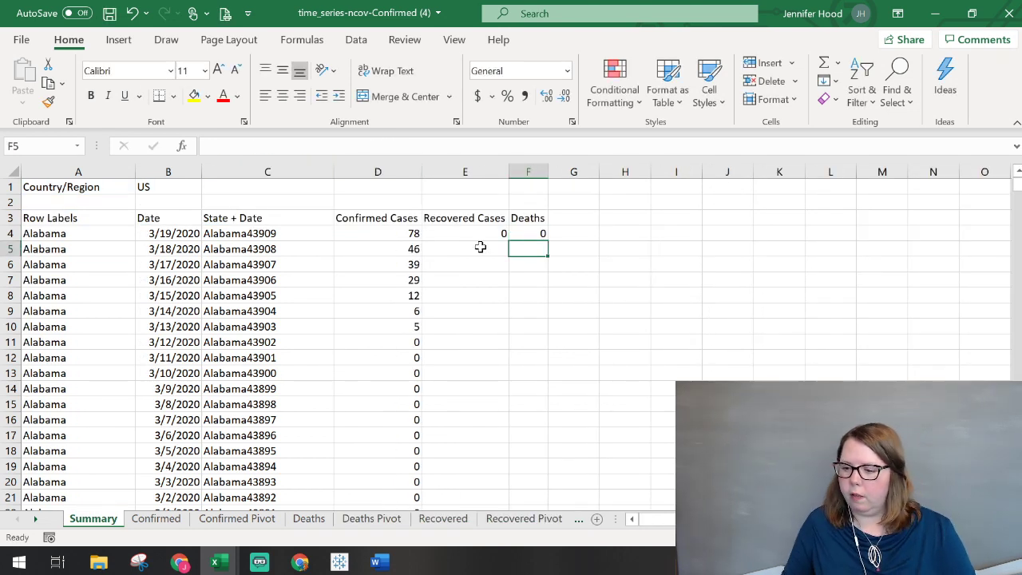
Fill the E4 and F4 lookup formulas down through all the state and date rows, and check the filled values.
left_click_drag(490, 244, 517, 232)
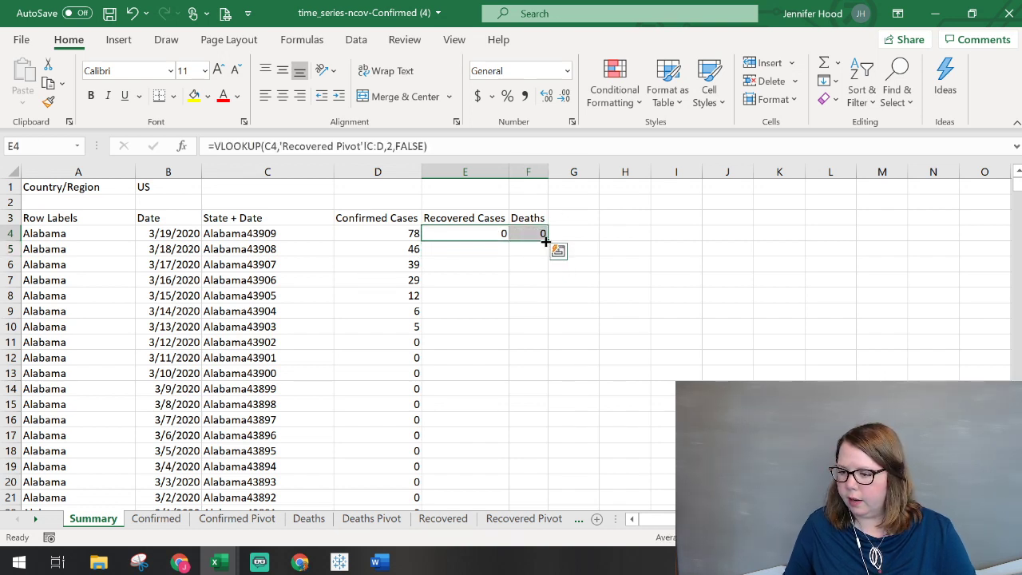
double_click(546, 241)
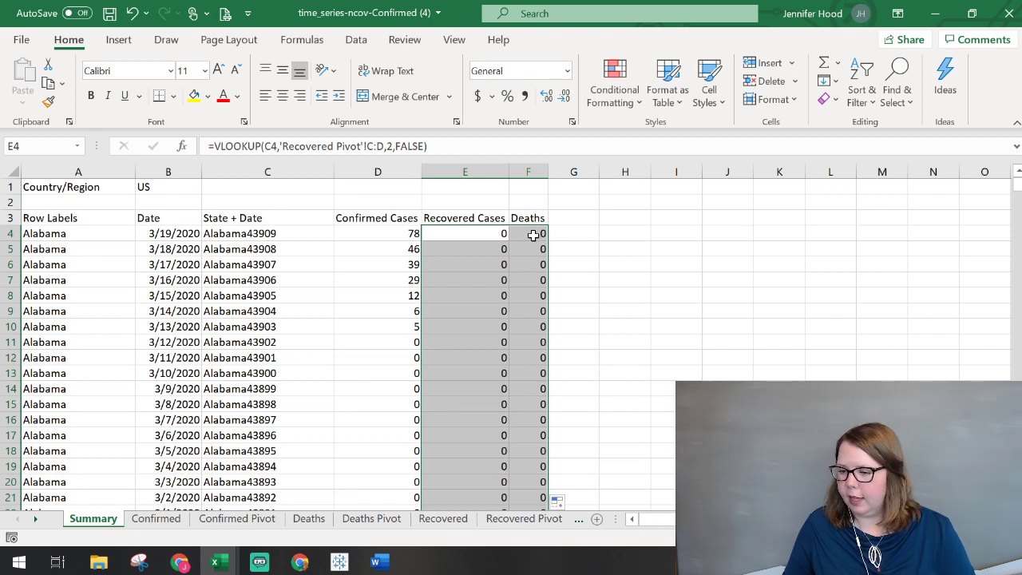
scroll(533, 235, "down", 20)
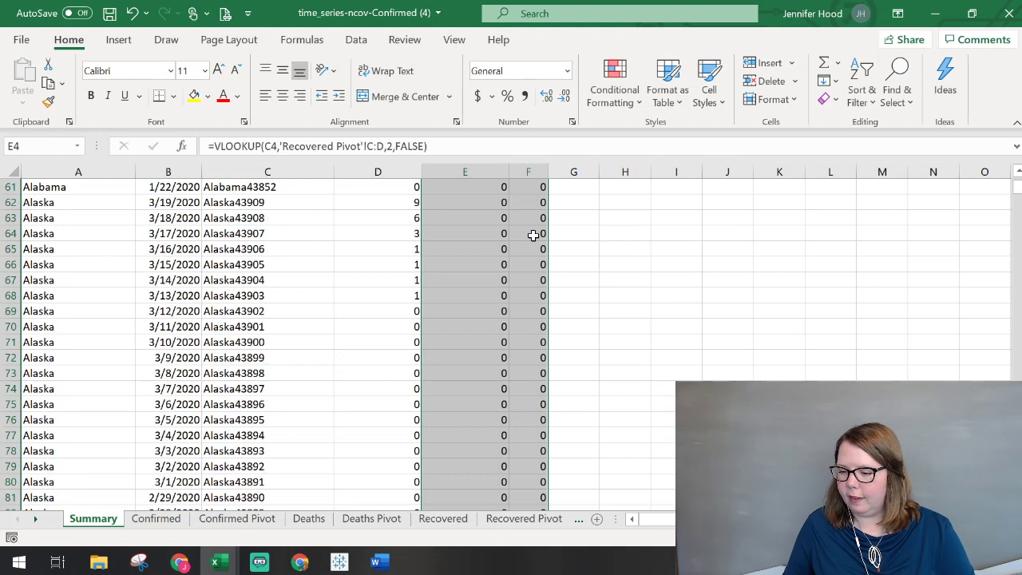
scroll(532, 235, "down", 20)
scroll(532, 236, "up", 20)
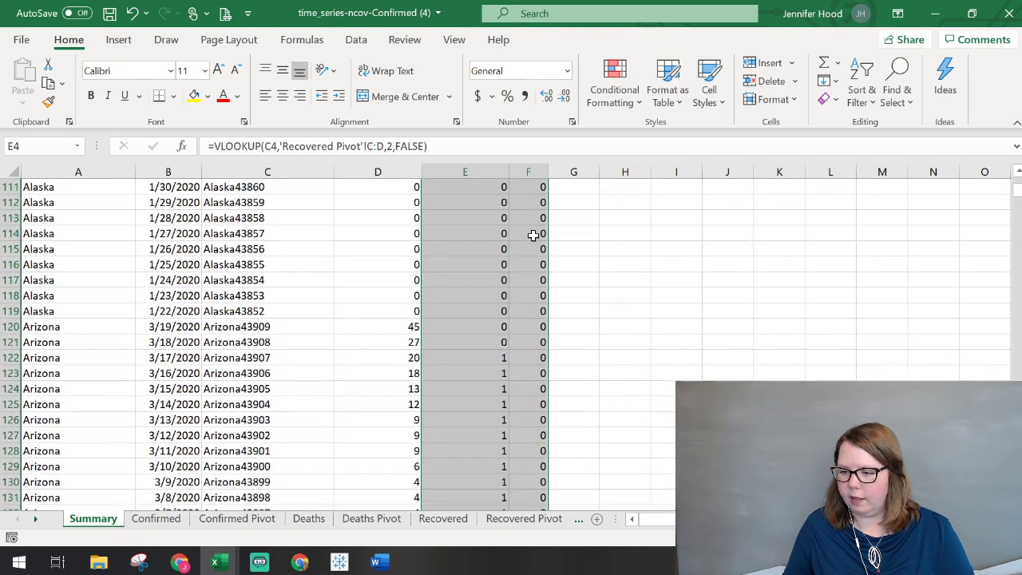
scroll(533, 236, "up", 18)
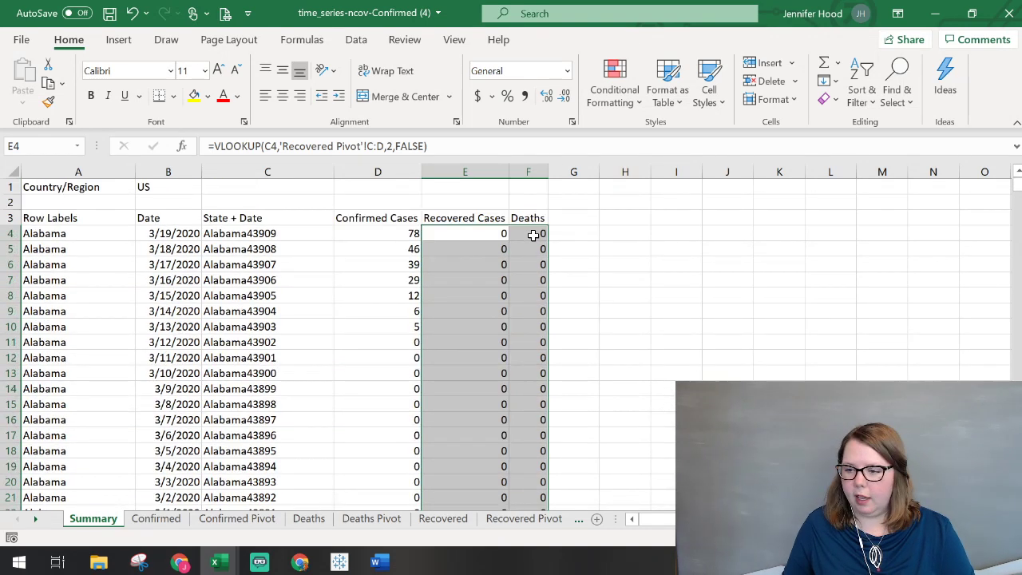
left_click(504, 234)
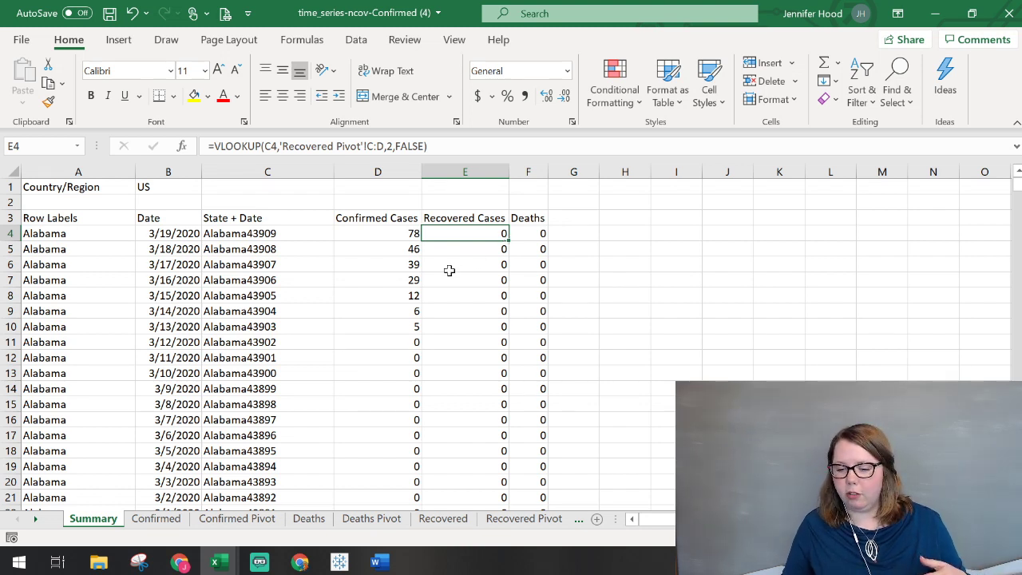
Switch to Chrome to review the Novel Coronavirus dataset's files on data.humdata.org, and return to the time_series-ncov-Confirmed (4) workbook in Excel.
left_click(307, 565)
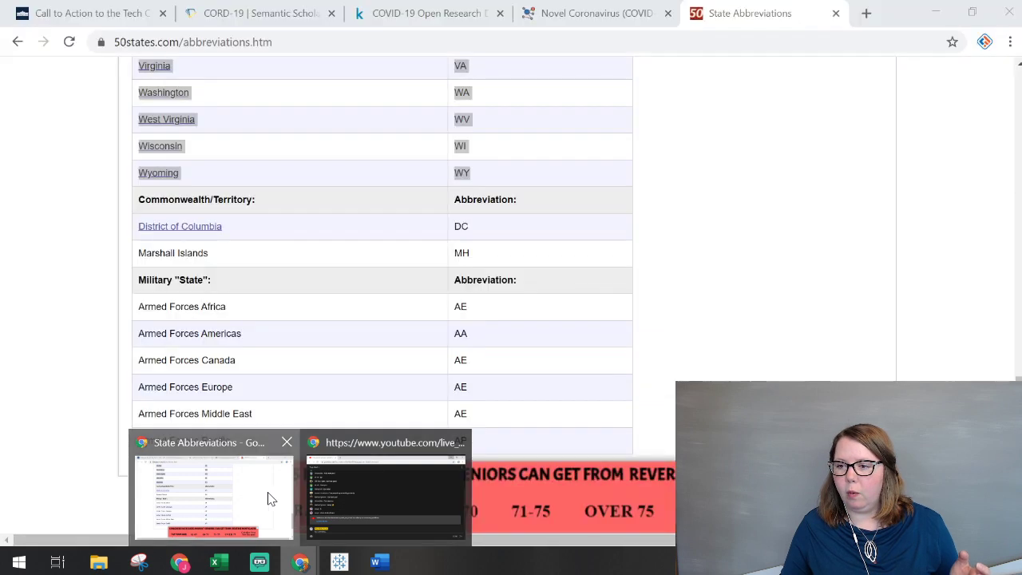
left_click(273, 497)
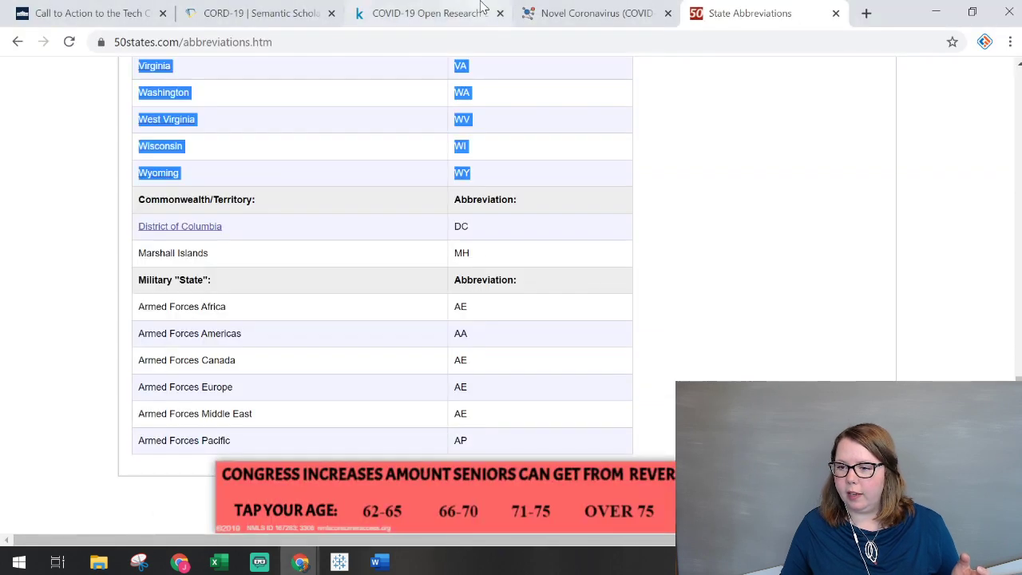
left_click(557, 10)
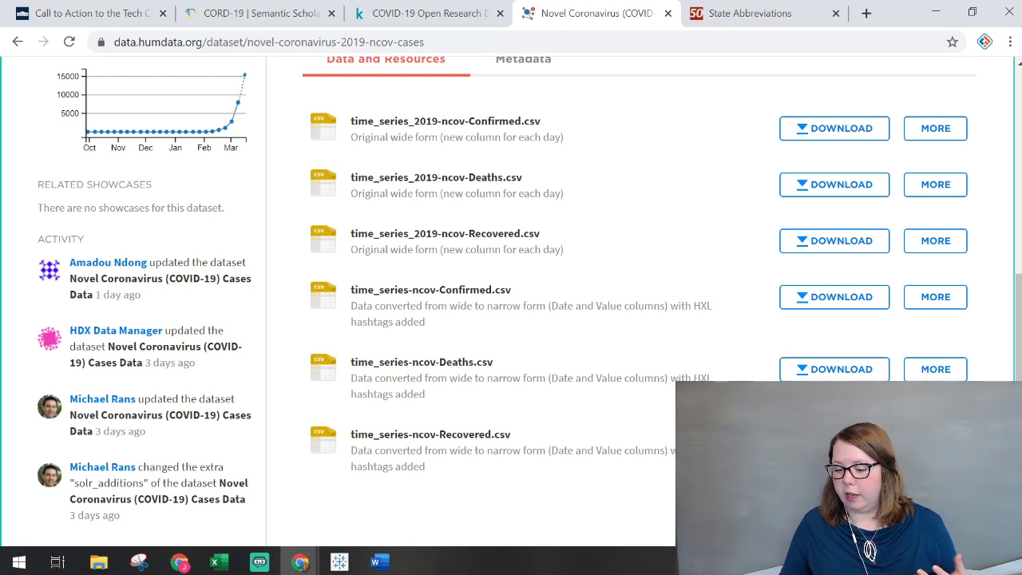
scroll(87, 155, "up", 2)
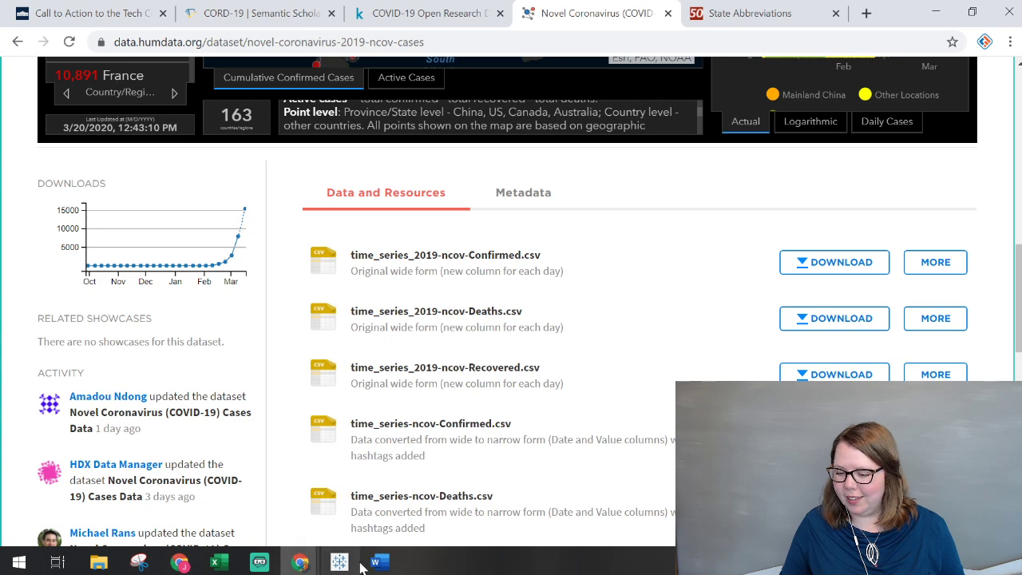
left_click(215, 562)
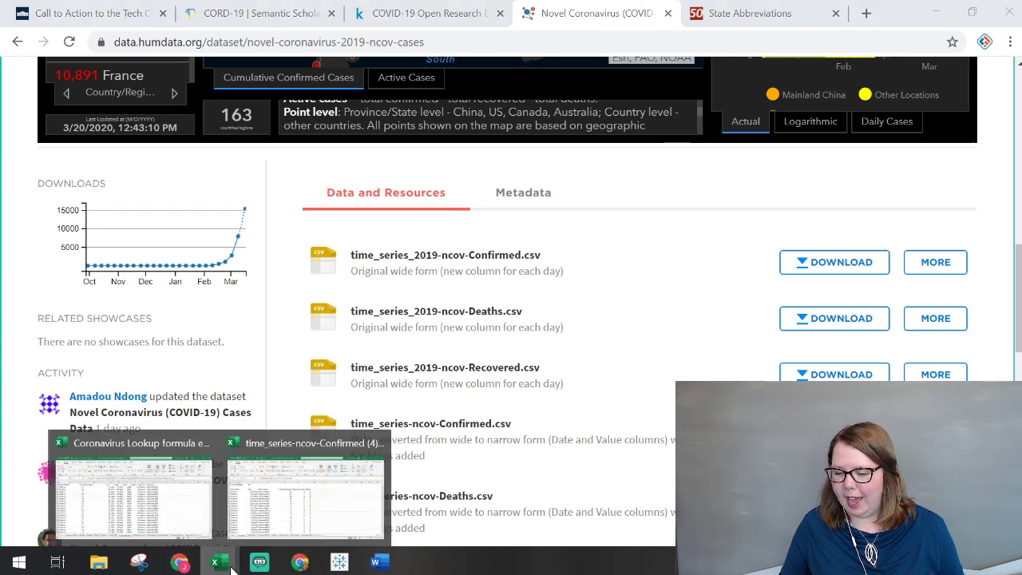
left_click(240, 511)
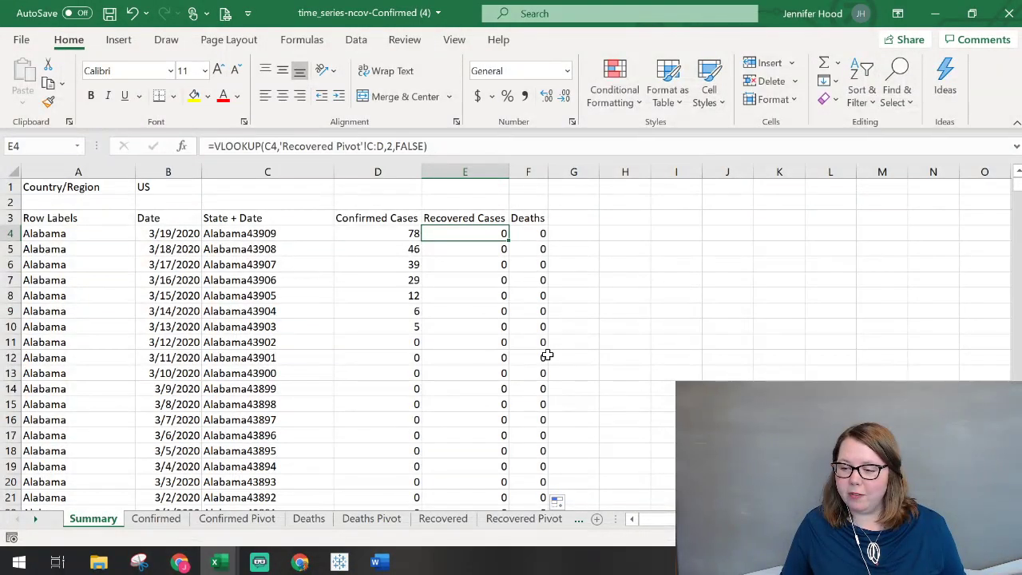
Delete rows 1 and 2 above the column headers of the Summary sheet.
left_click_drag(14, 202, 16, 185)
right_click(16, 187)
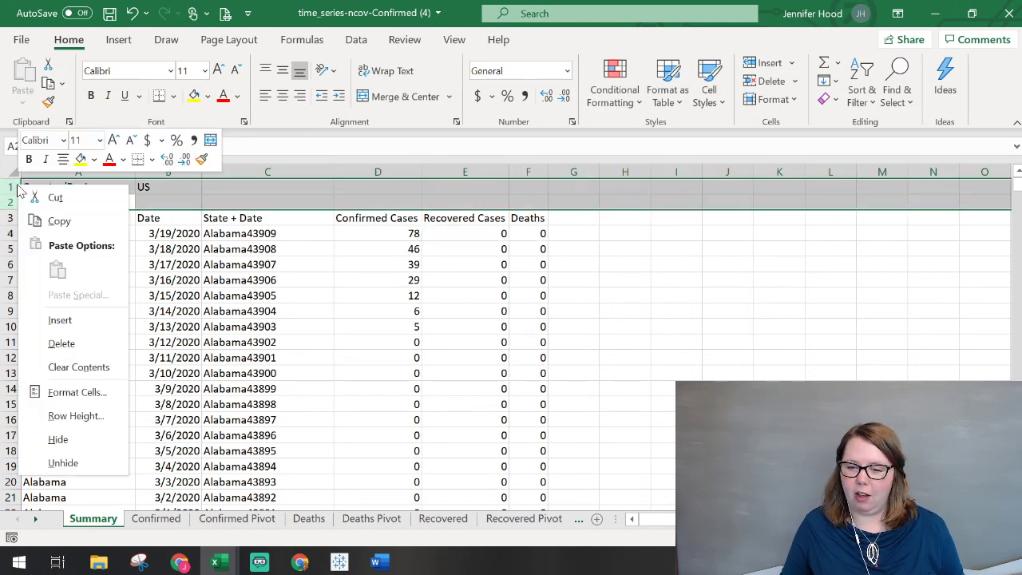
left_click(82, 352)
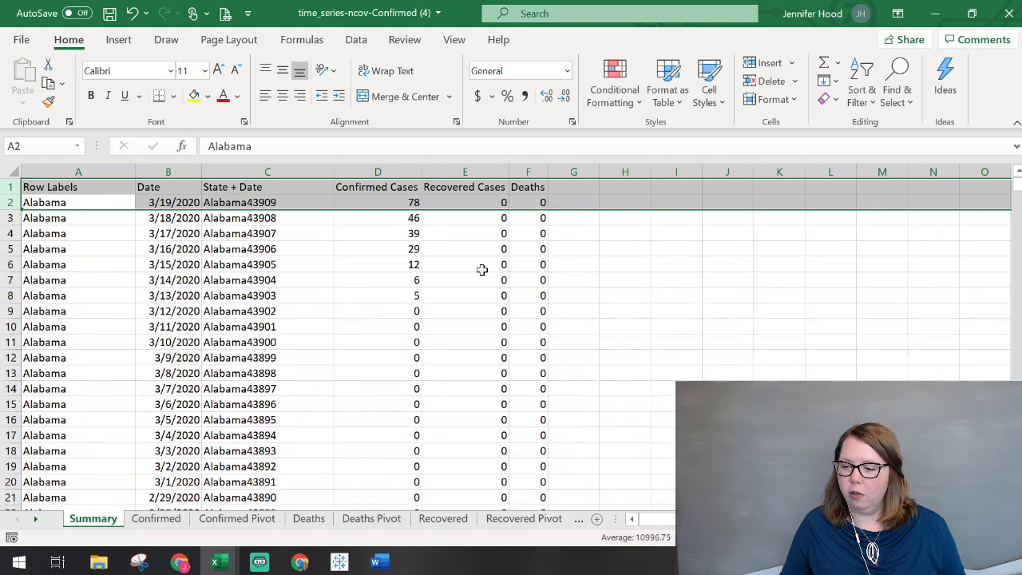
left_click(481, 269)
Make the header row 1 of the Summary sheet bold, and select cell A1.
left_click(10, 187)
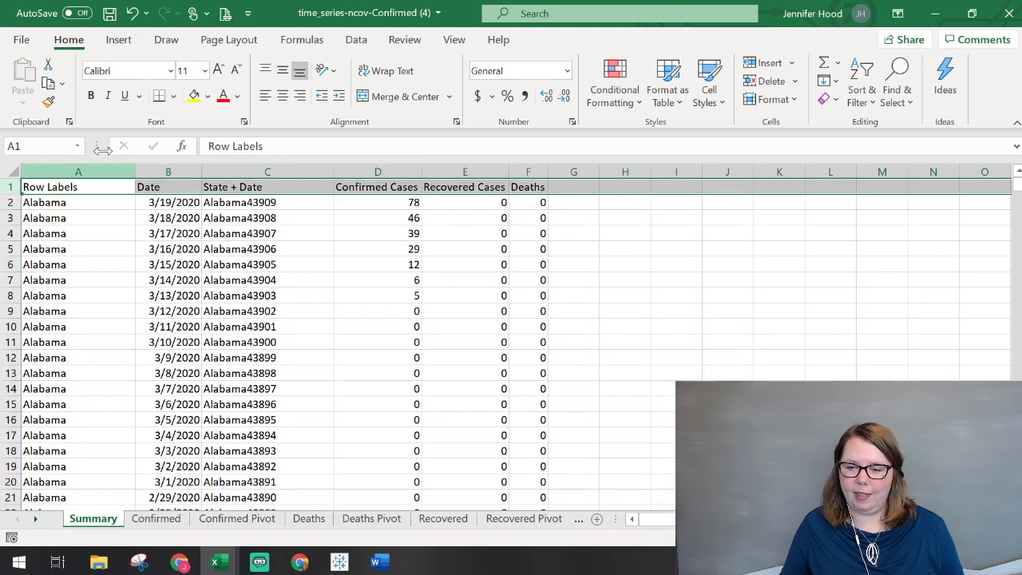
left_click(91, 97)
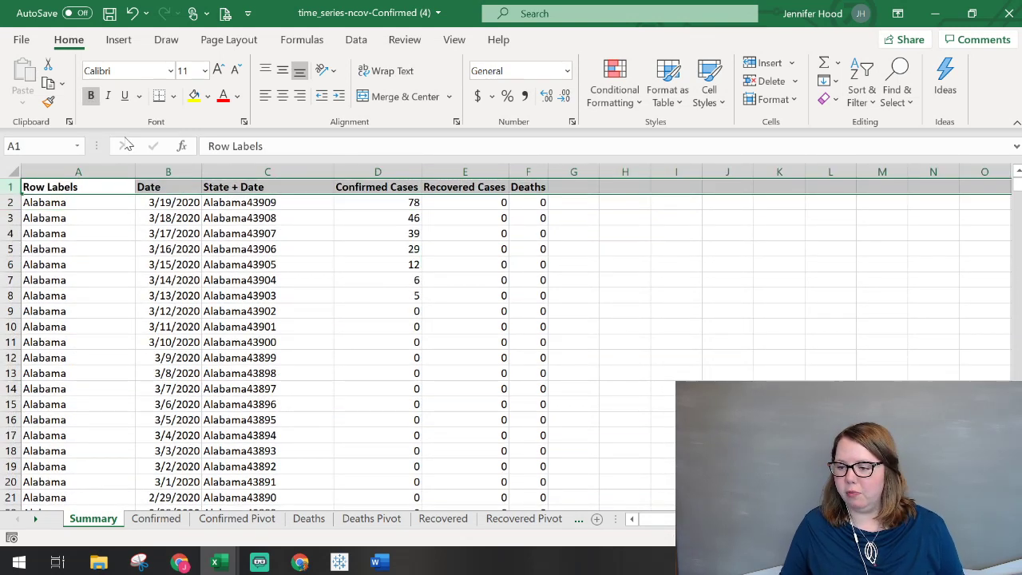
left_click(430, 311)
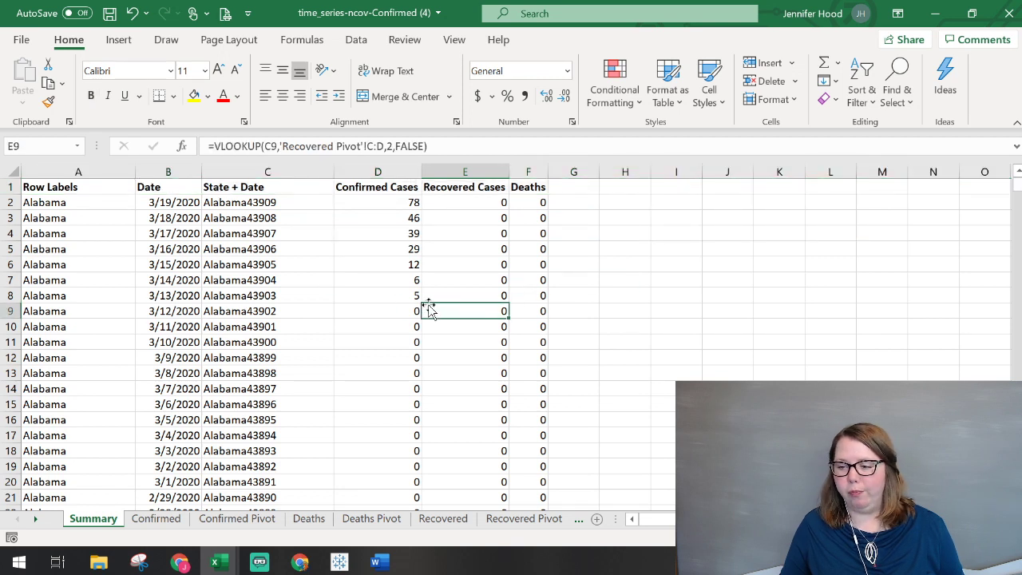
left_click(84, 195)
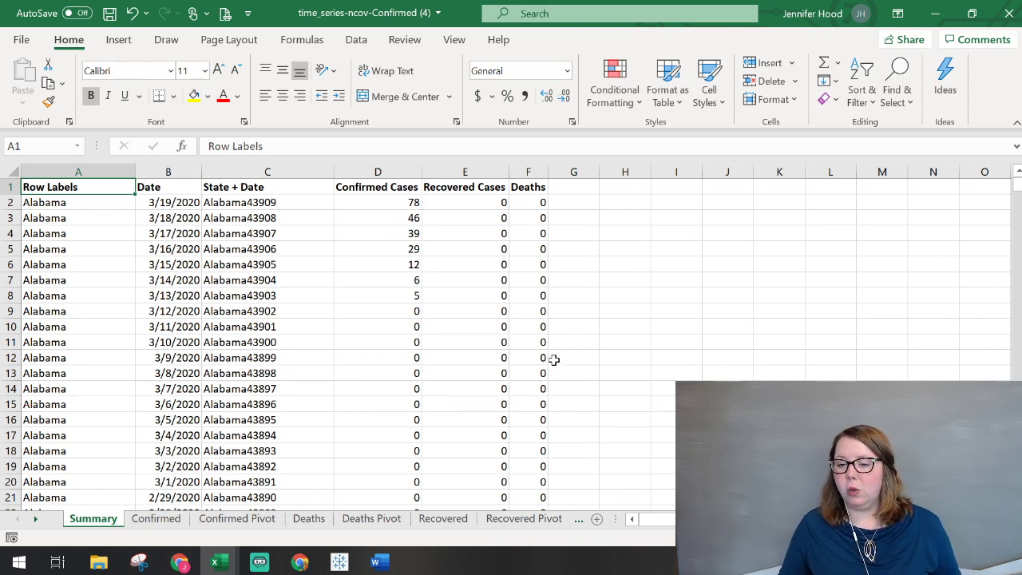
left_click(316, 41)
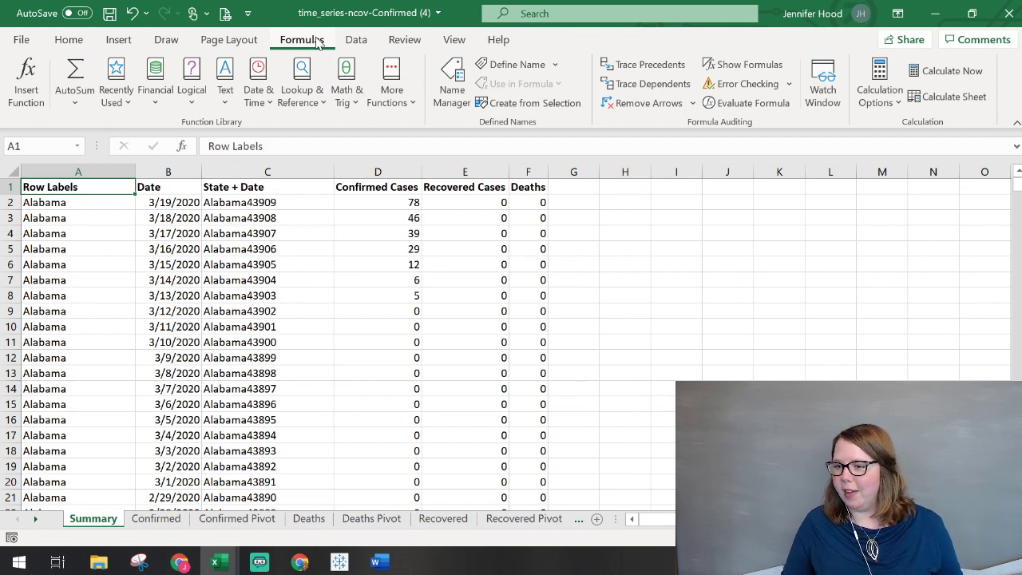
left_click(68, 44)
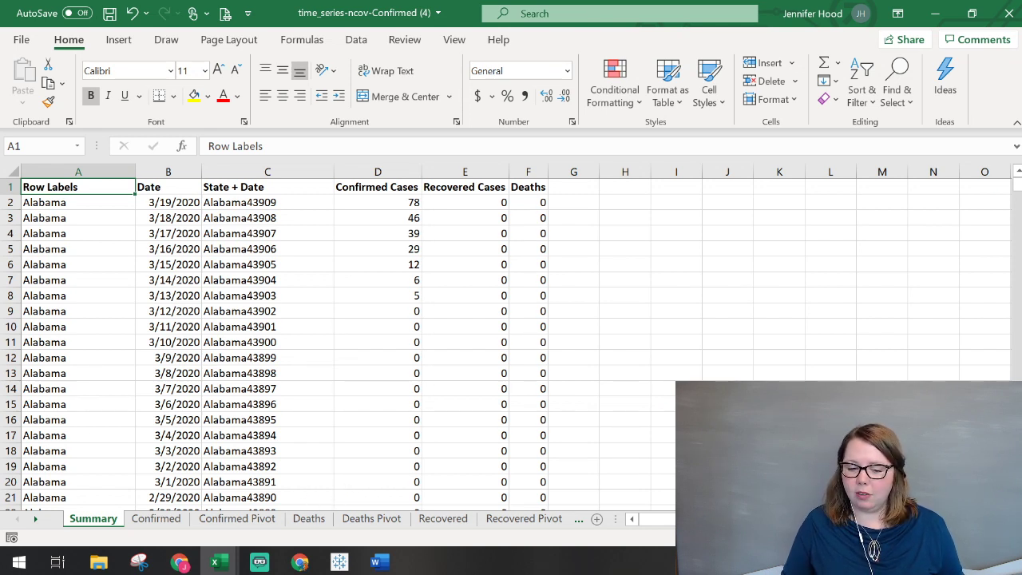
key("F10")
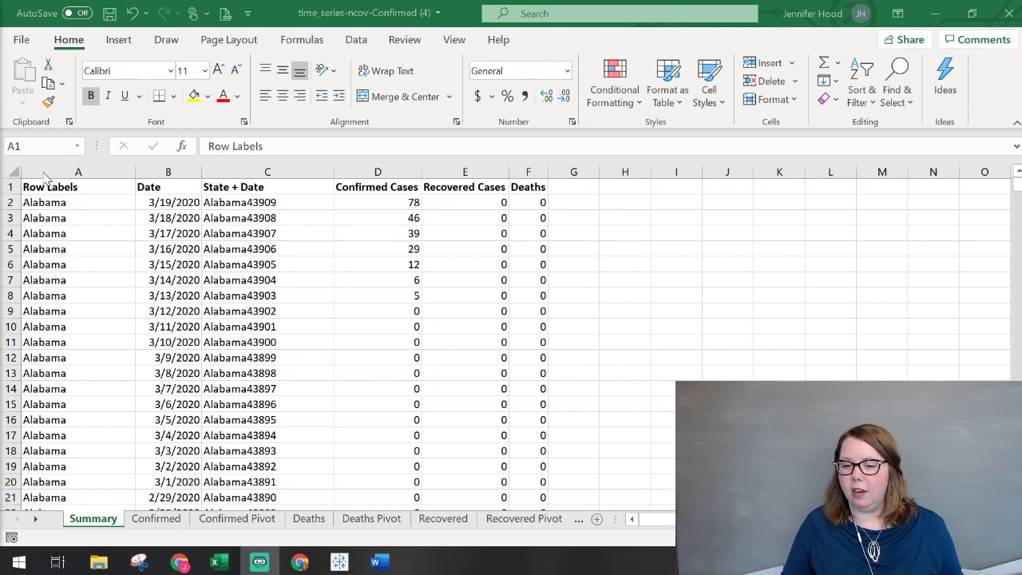
Switch to Tableau Public to review the US Coronavirus workbook's data source and data refresh option, and return to its confirmed cases dashboard.
left_click(339, 562)
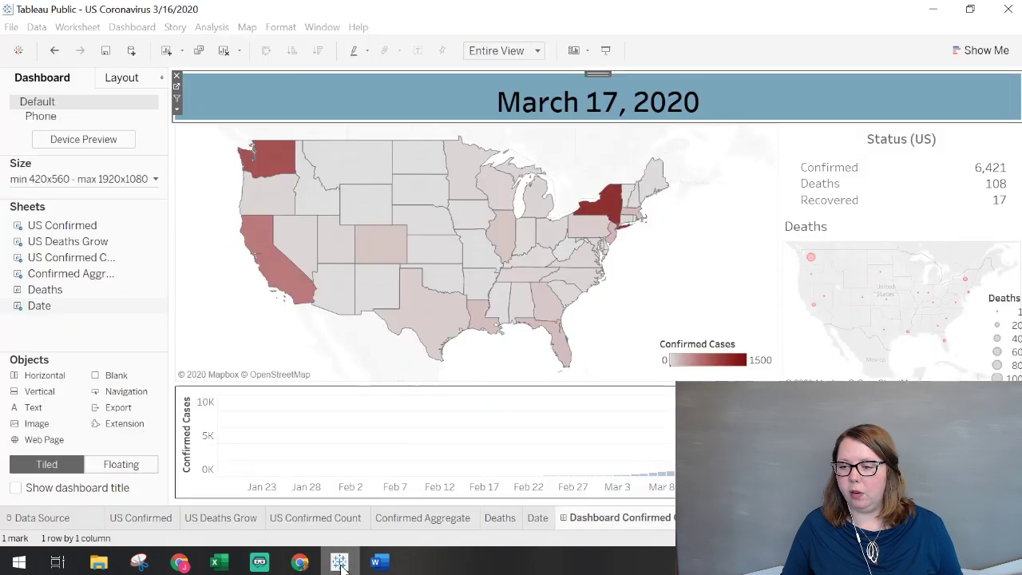
left_click(44, 518)
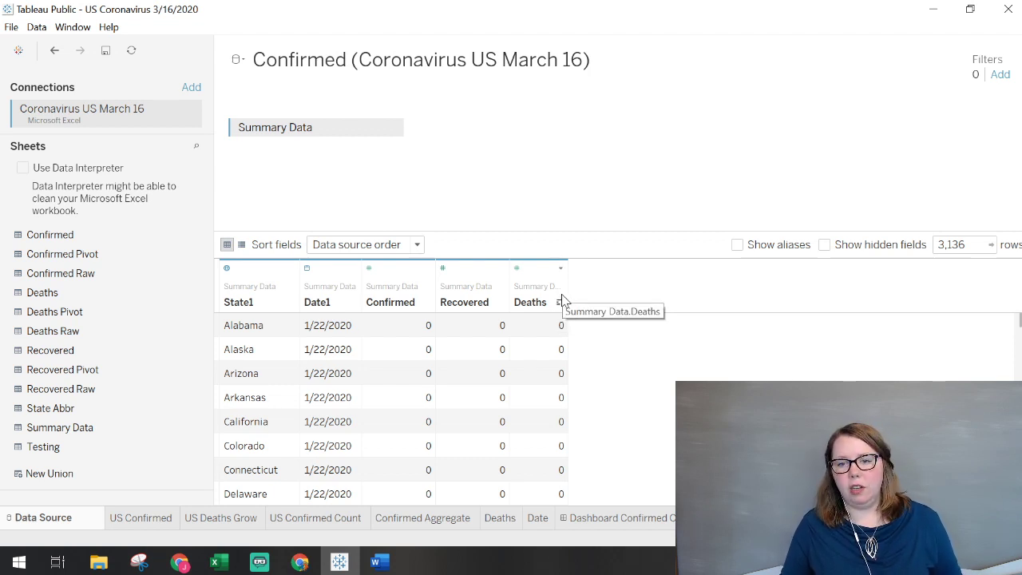
left_click(37, 27)
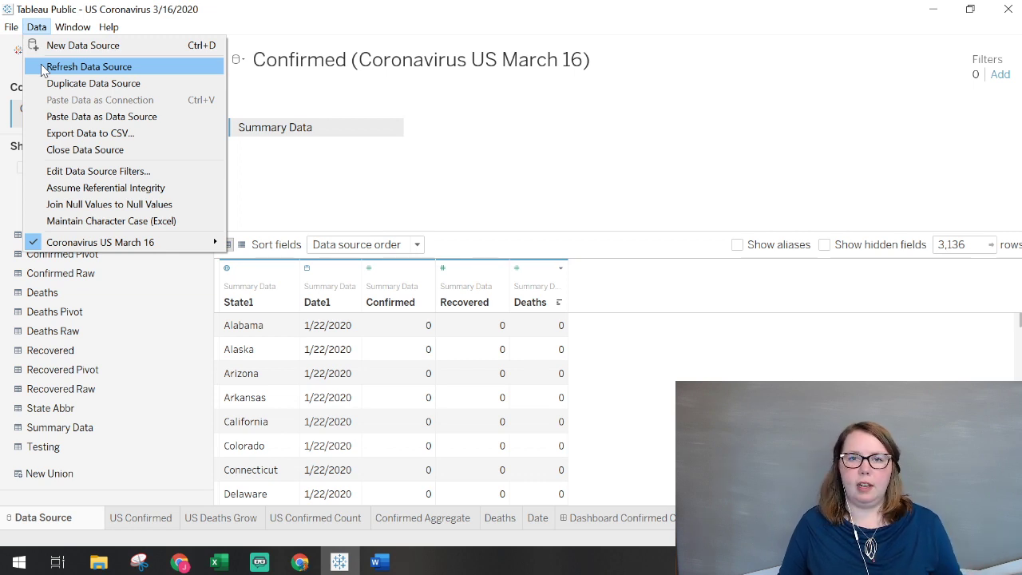
left_click(346, 165)
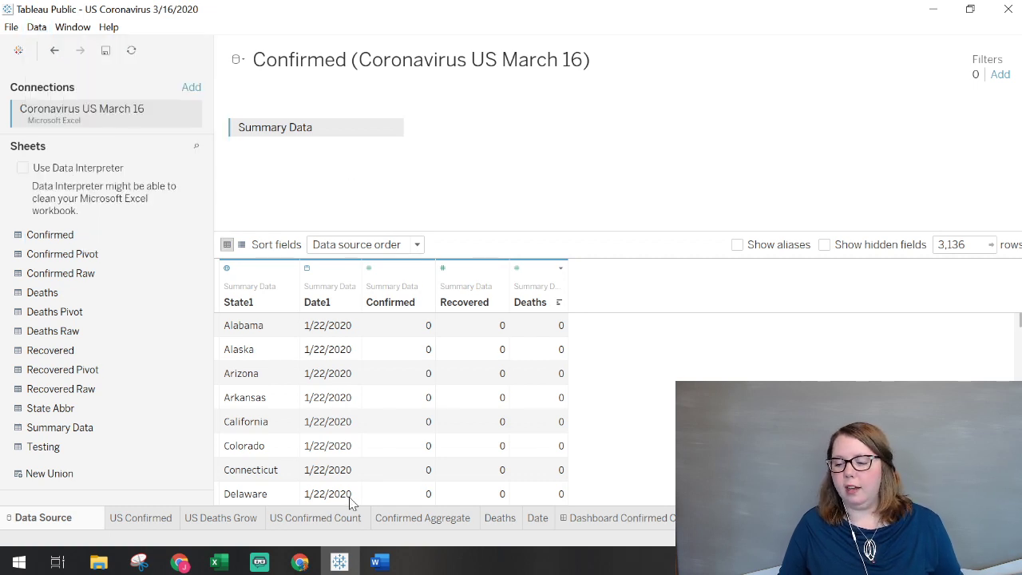
left_click(616, 527)
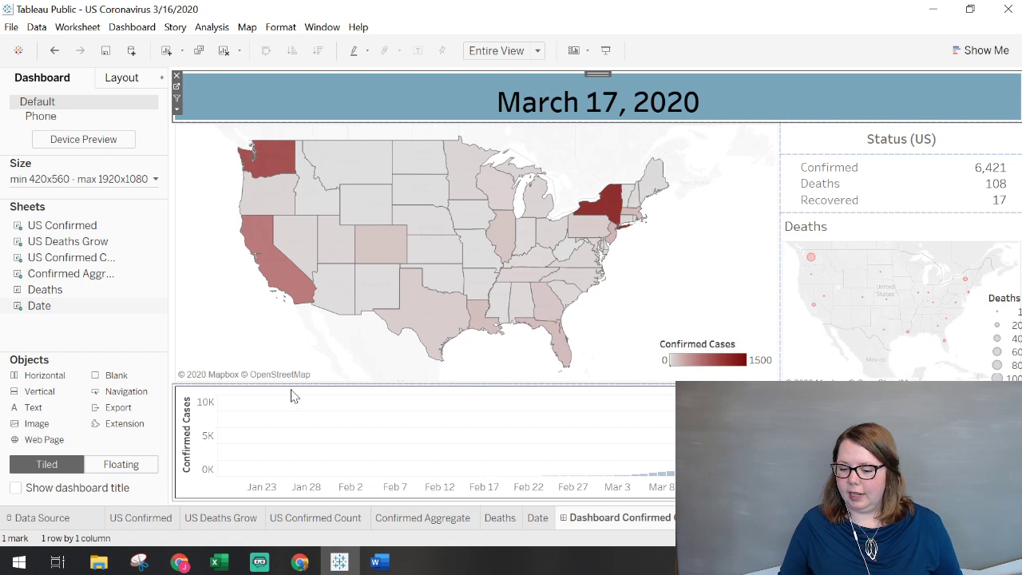
Return to the time_series-ncov-Confirmed (4) workbook in Excel and filter the Confirmed sheet's Country/Region column to Ireland to examine its Province/State cells.
mouse_move(236, 571)
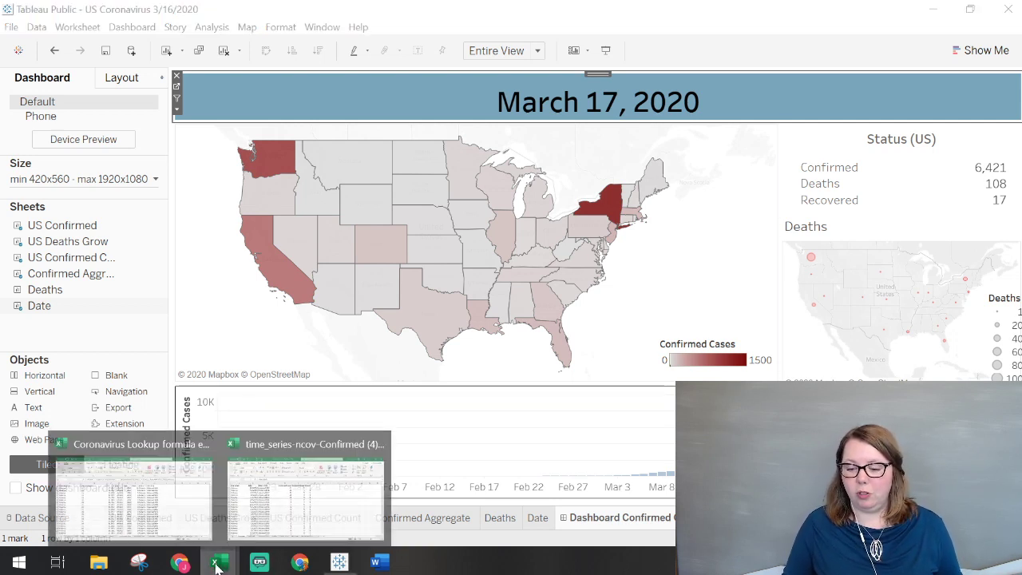
left_click(286, 505)
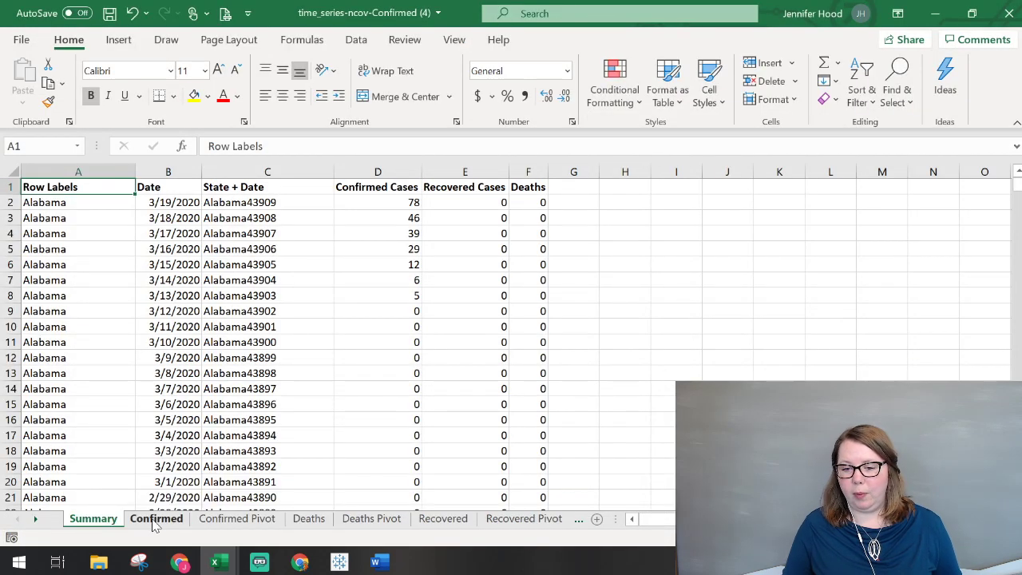
left_click(156, 520)
scroll(306, 275, "up", 1)
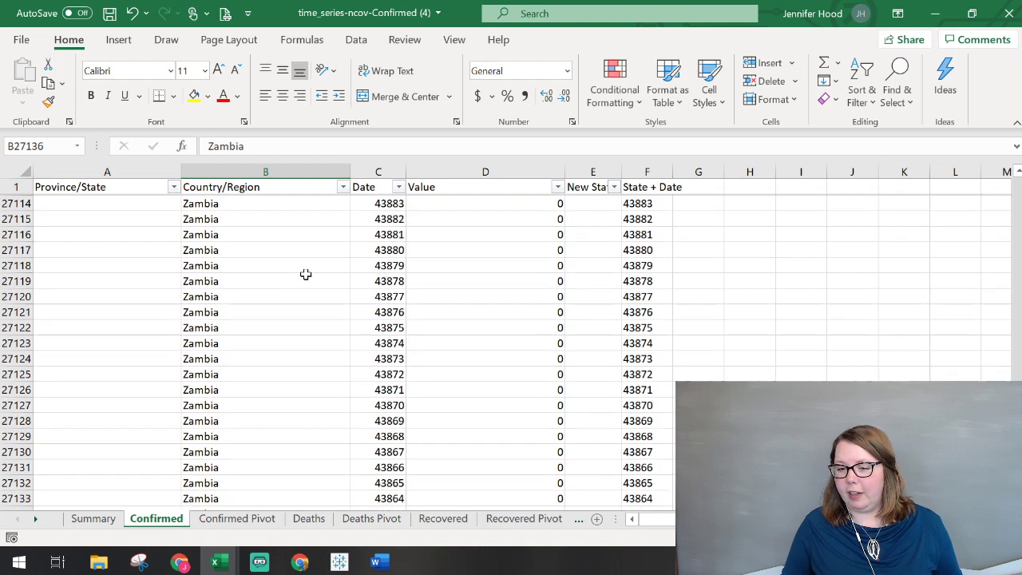
scroll(305, 275, "up", 6)
left_click(342, 186)
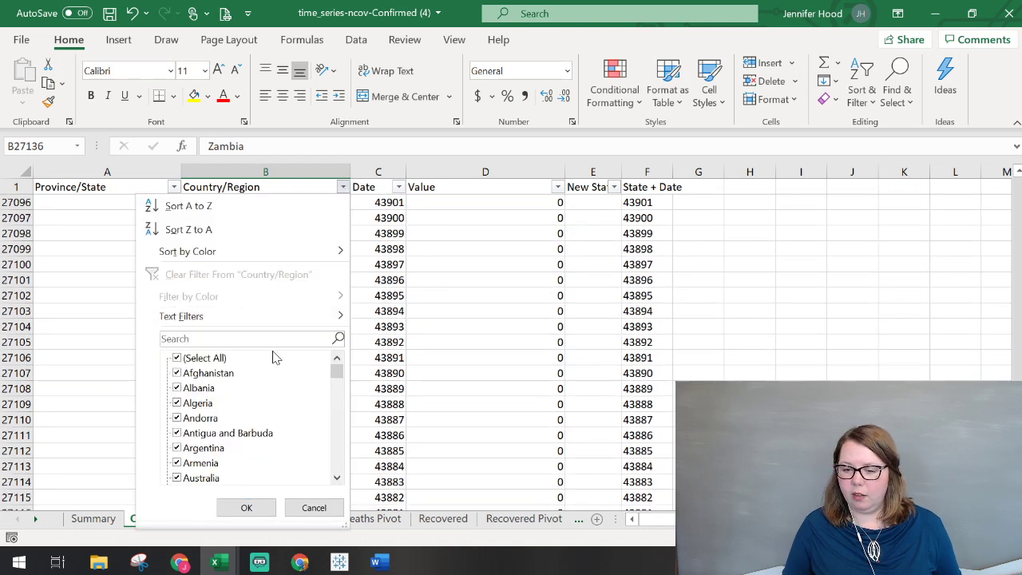
left_click(225, 338)
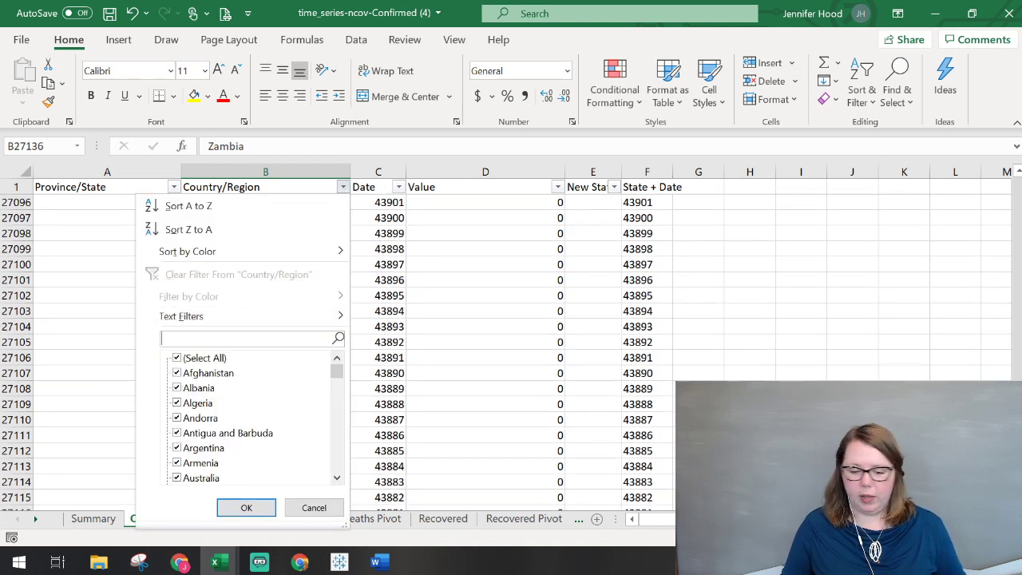
type("irel")
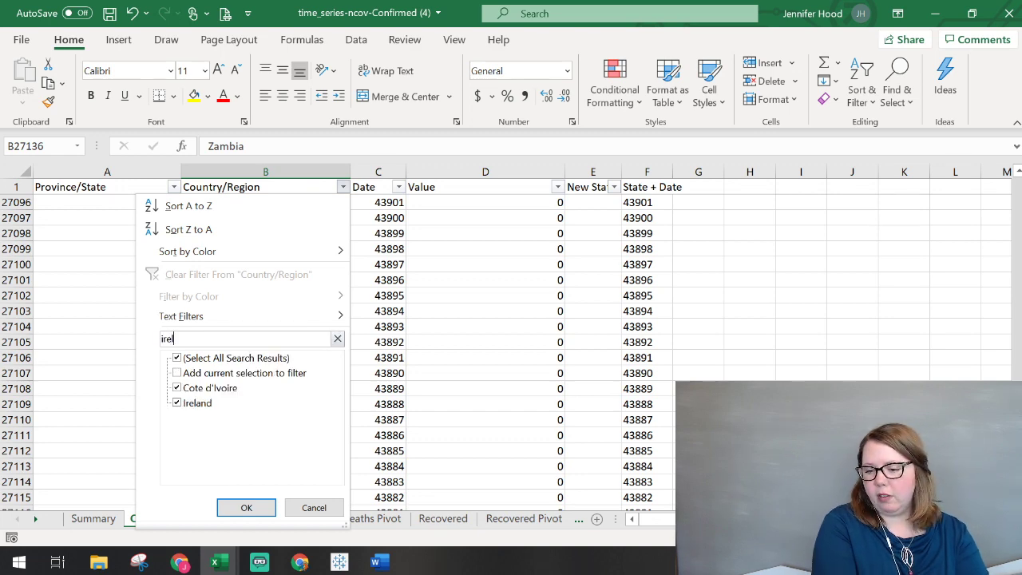
left_click(244, 508)
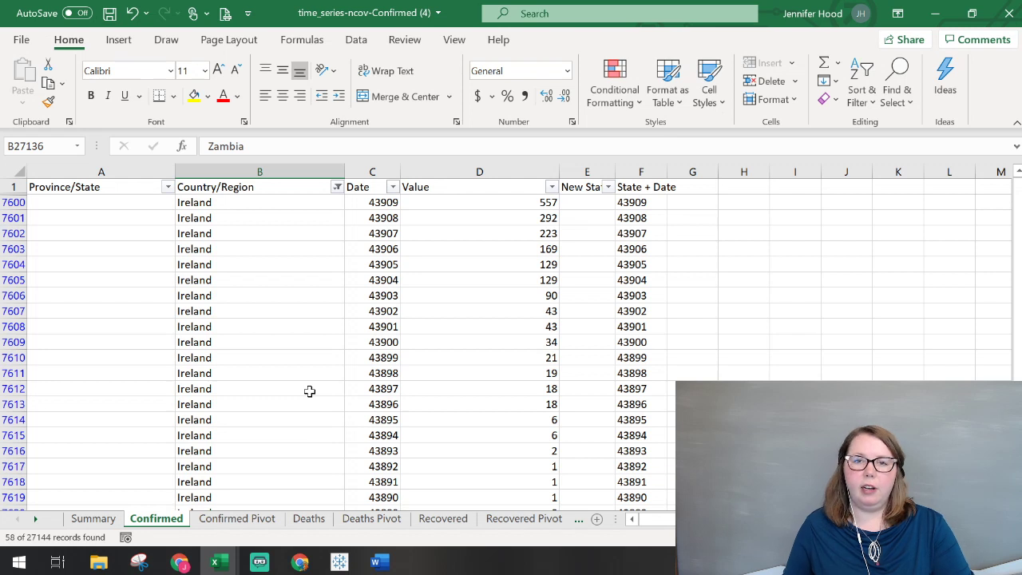
left_click(131, 205)
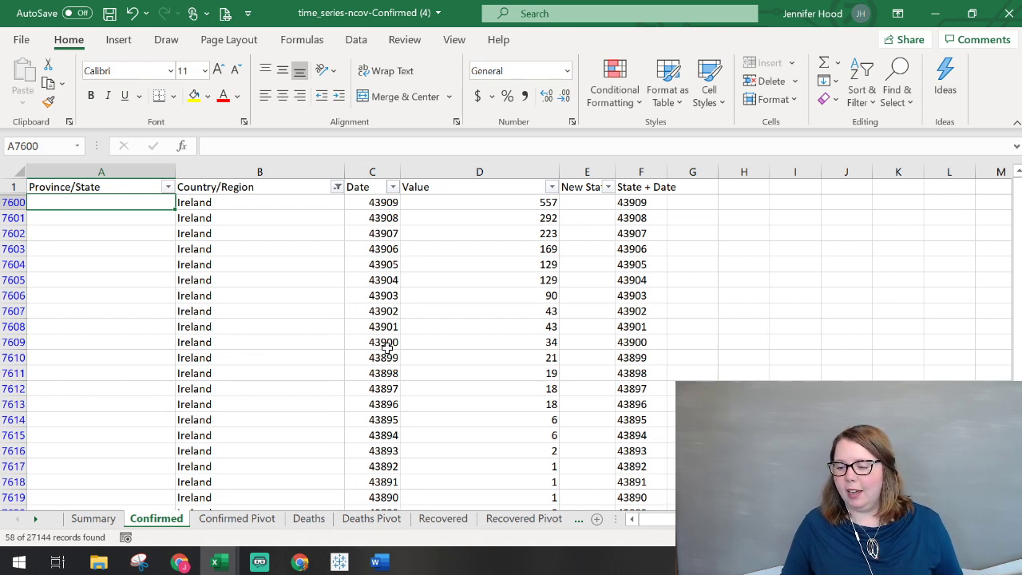
left_click(79, 189)
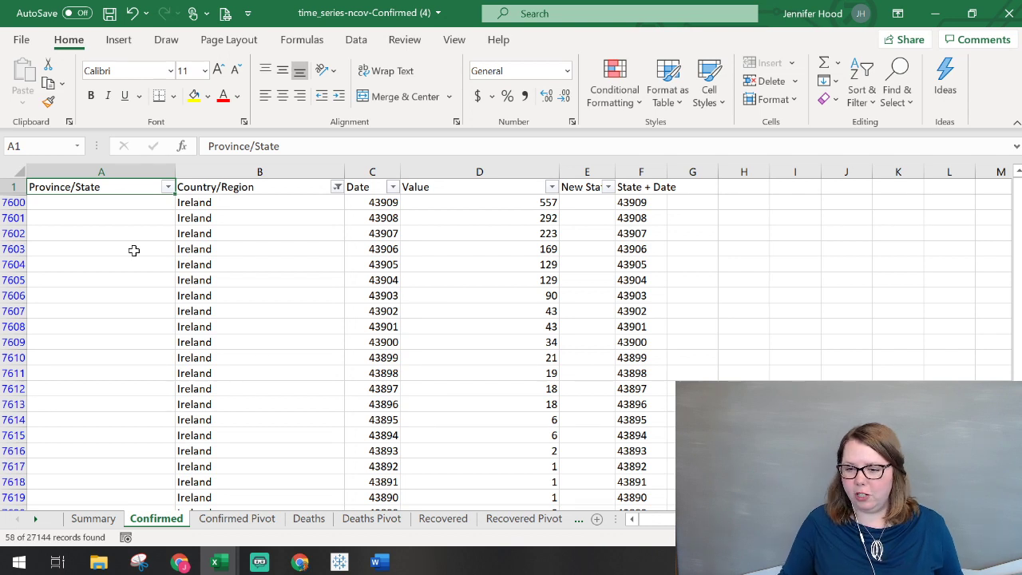
Reset the Country/Region filter on the Confirmed sheet to include all countries.
left_click(338, 186)
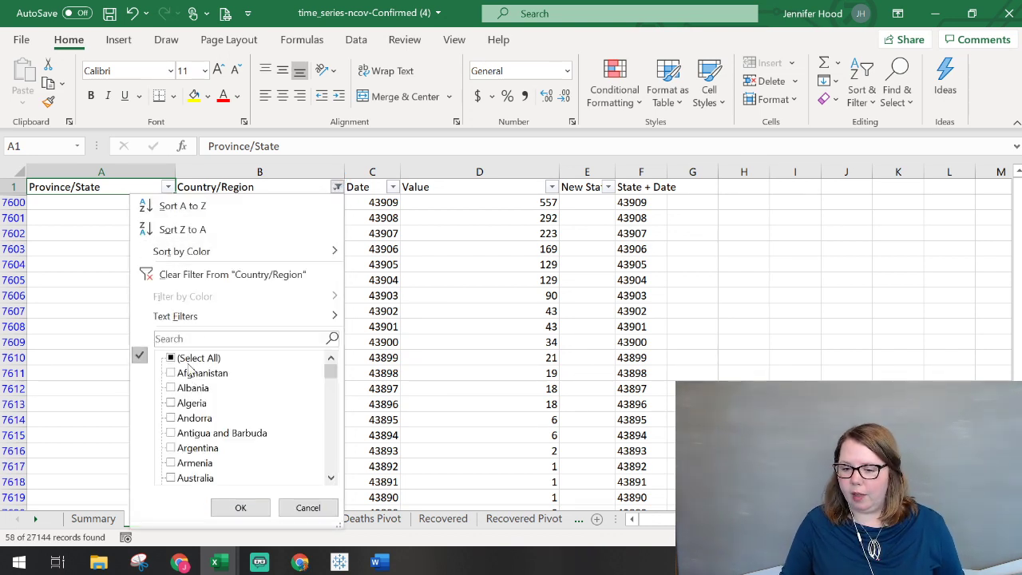
left_click(192, 360)
left_click(240, 507)
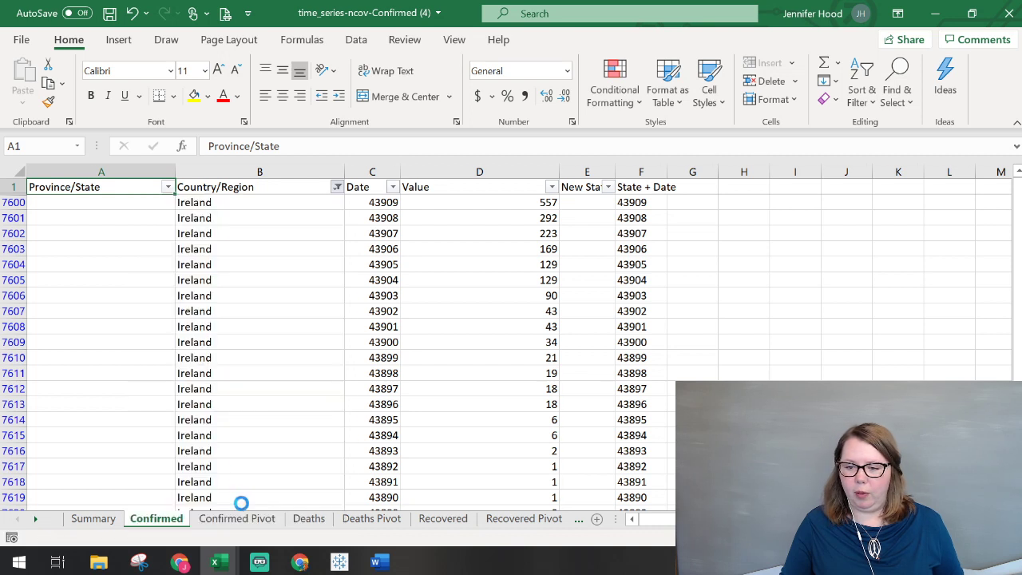
Filter the Province/State column of the Confirmed sheet to show only Jackson County, OR.
left_click(162, 187)
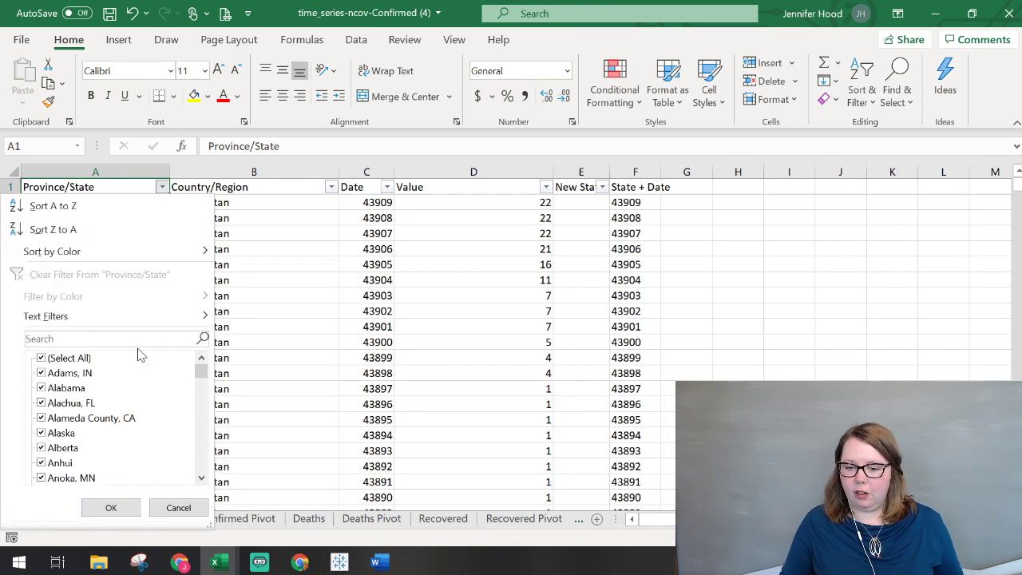
left_click(85, 357)
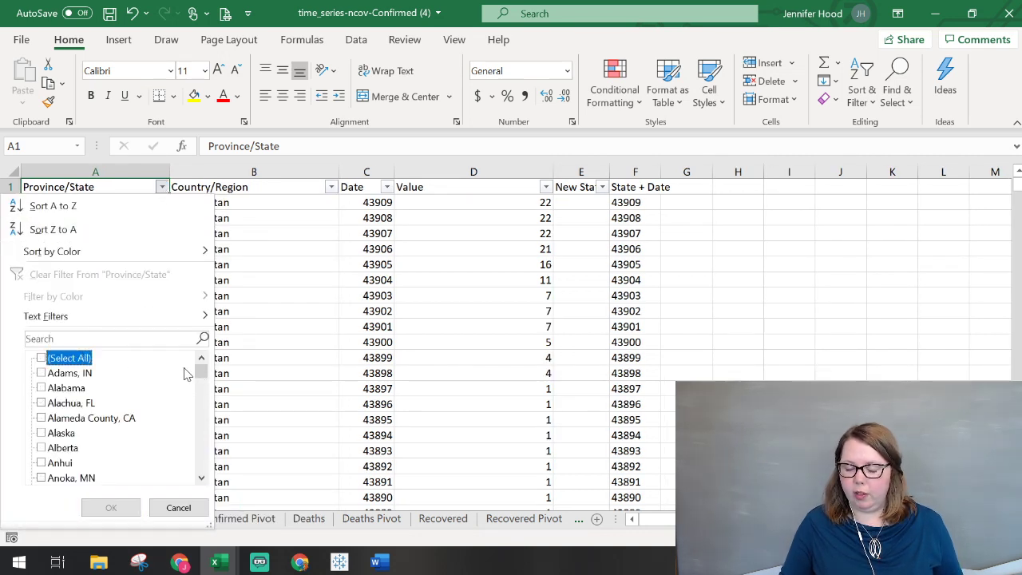
left_click_drag(203, 374, 201, 408)
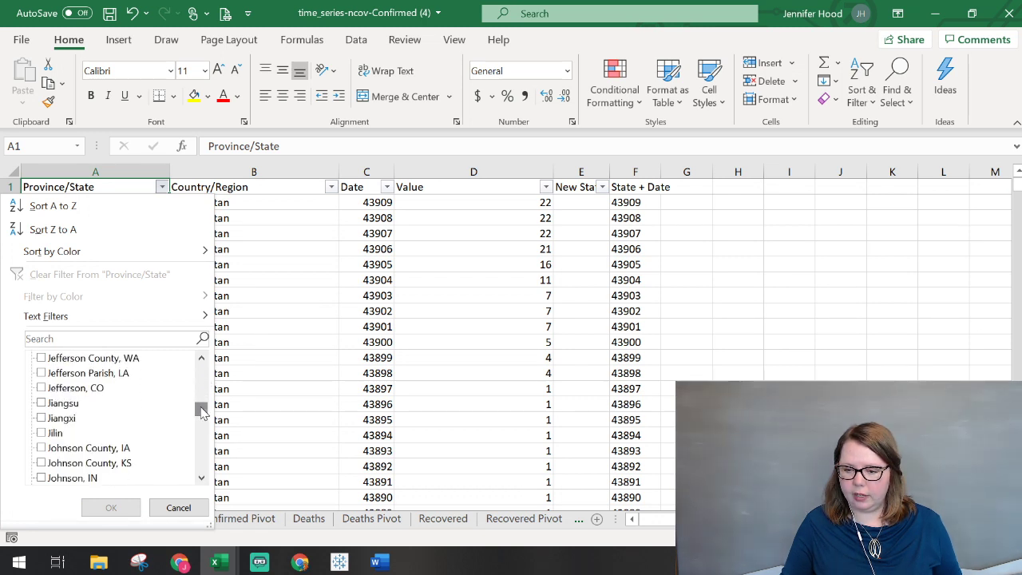
scroll(166, 411, "up", 2)
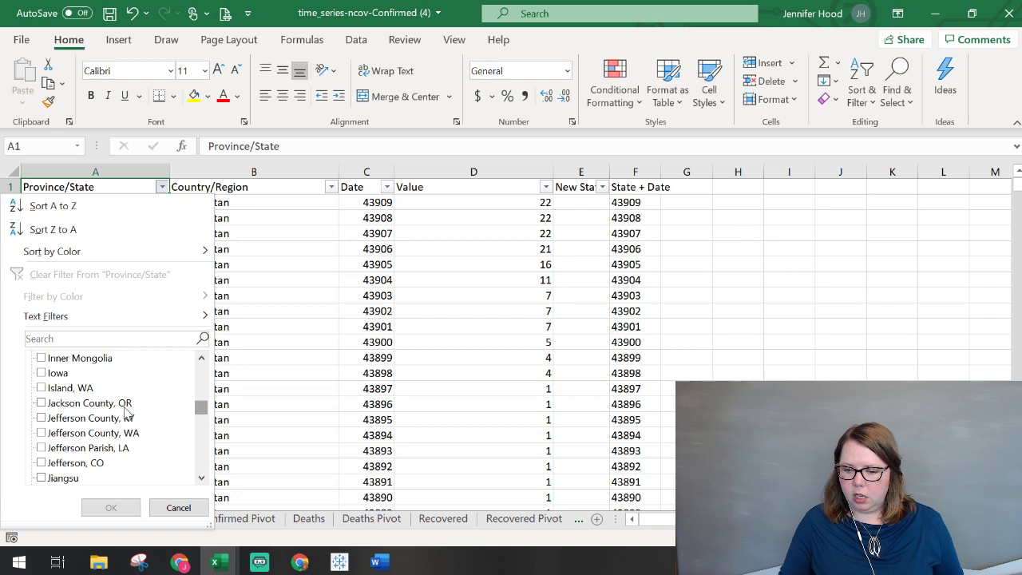
left_click(128, 409)
left_click(110, 508)
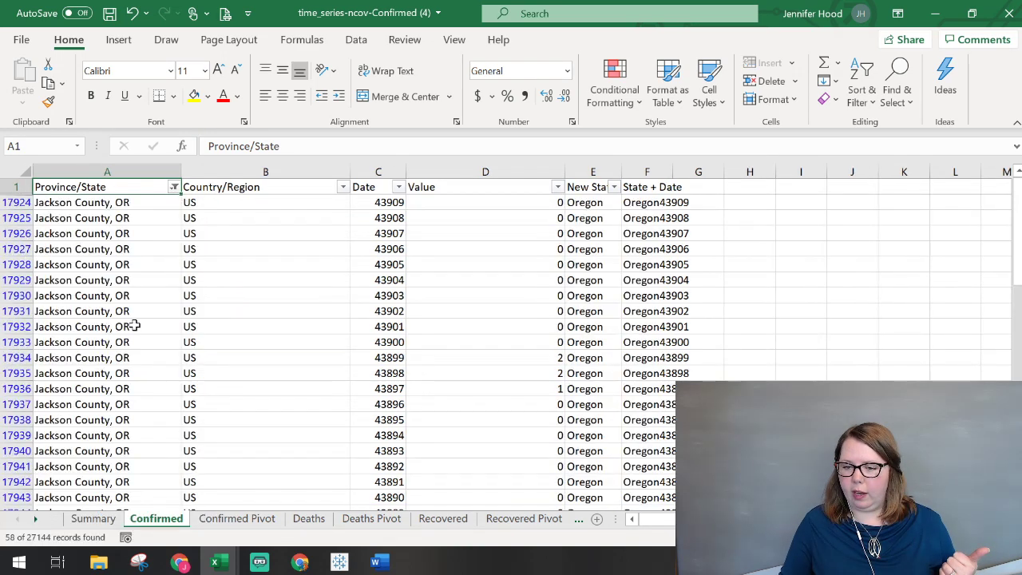
Examine the first Jackson County, OR row's Province/State entry and the formulas in its State + Date and New State cells.
left_click(146, 202)
key("F2")
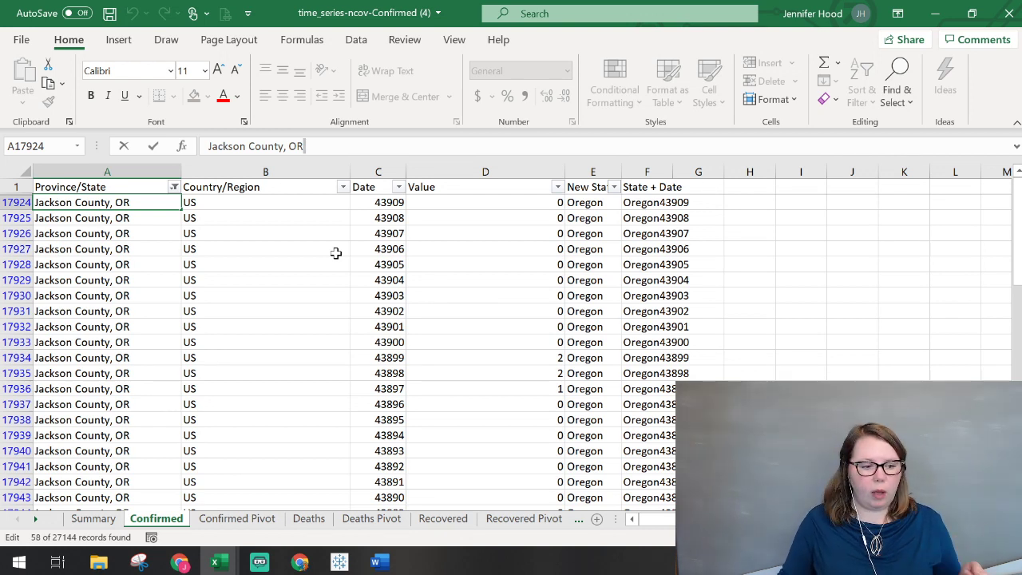
left_click(74, 259)
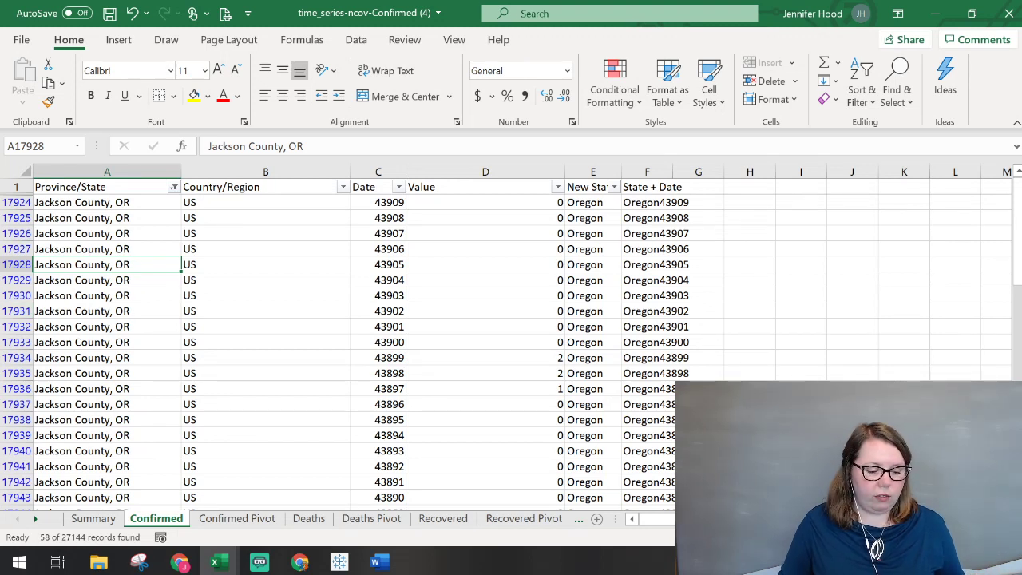
key("alt+Tab")
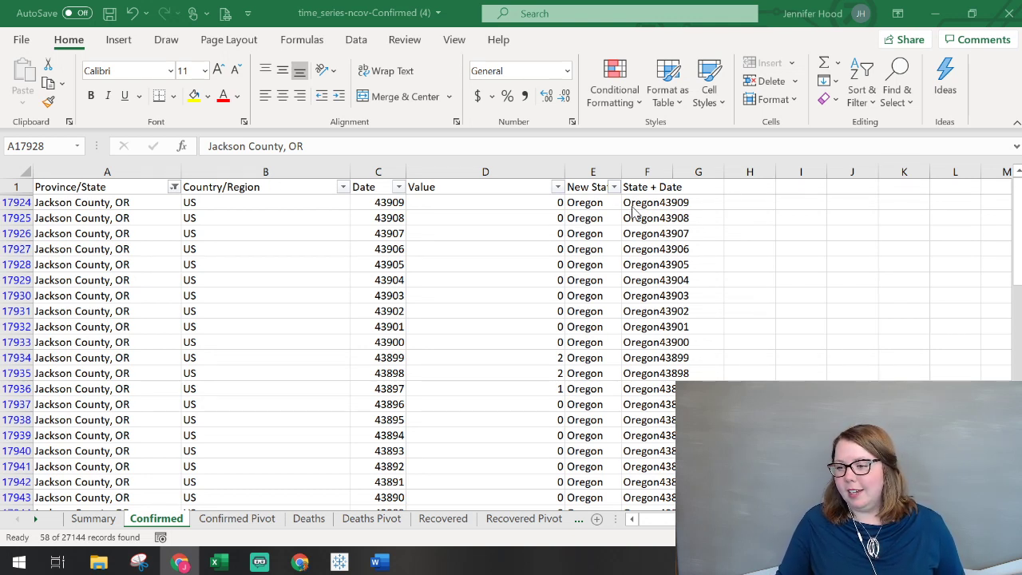
key("alt+Tab")
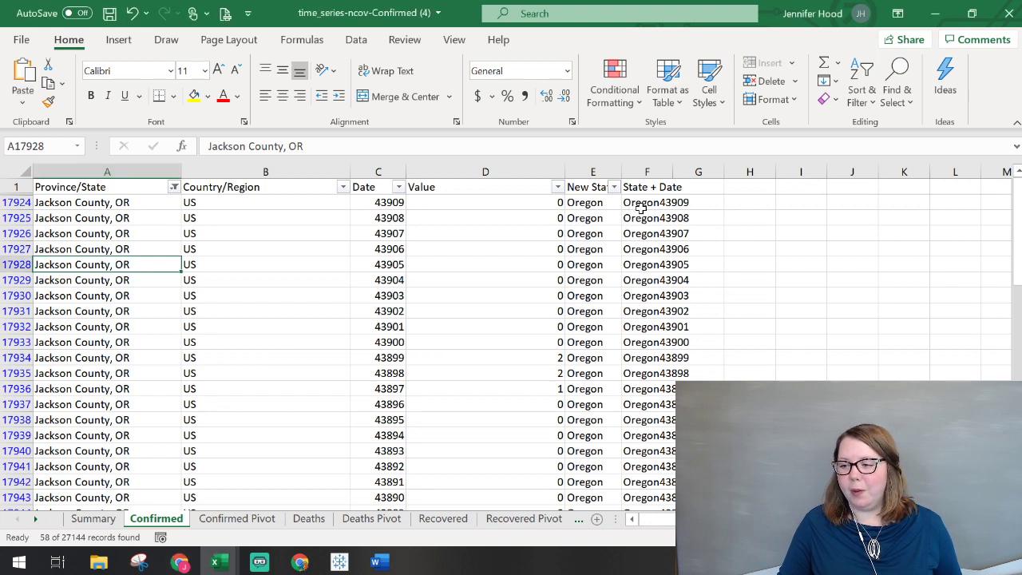
left_click(641, 207)
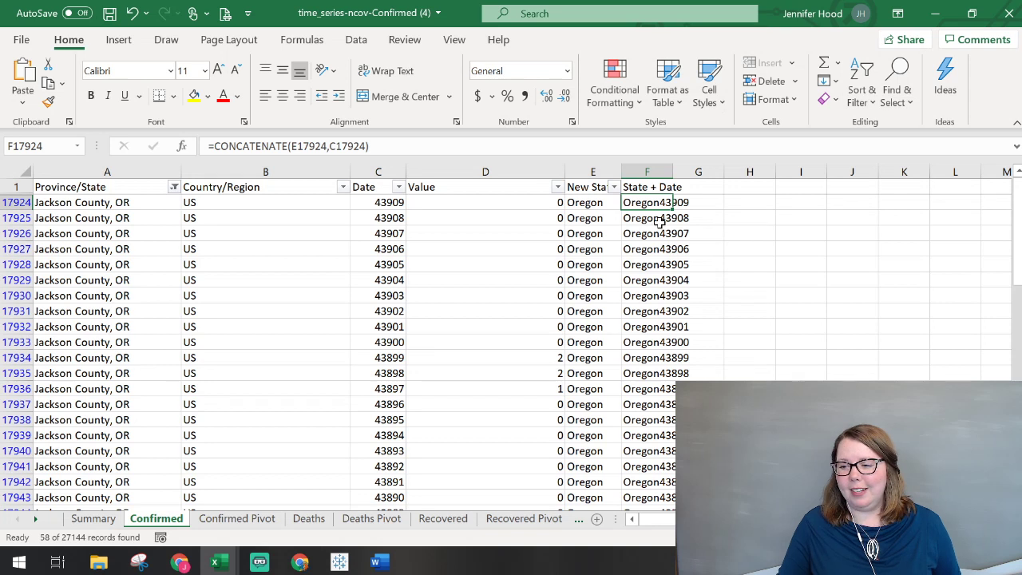
left_click(607, 205)
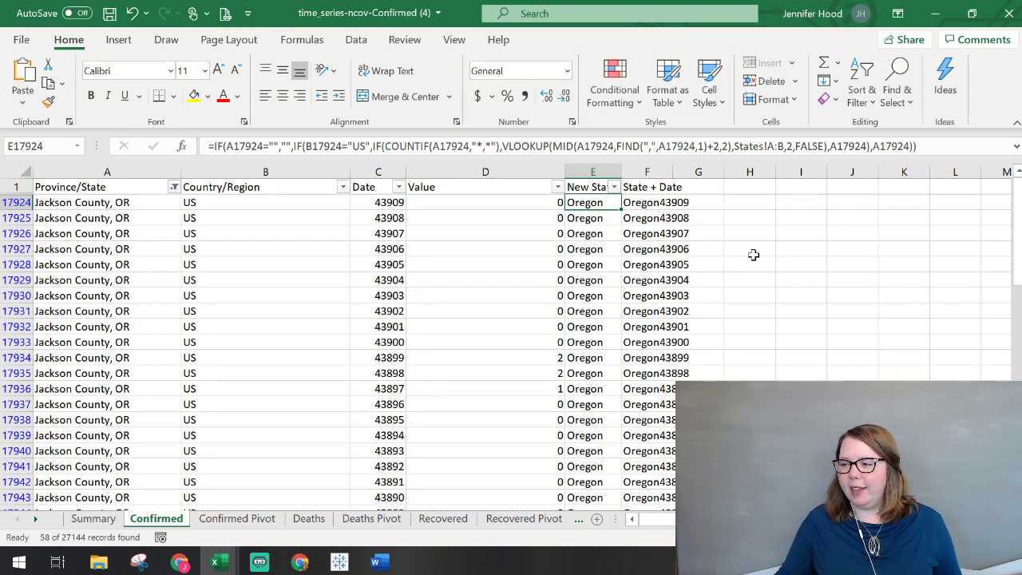
Examine the nested IF and VLOOKUP formula in cell E17924 with its referenced cells, and return to cell A17924.
left_click(939, 151)
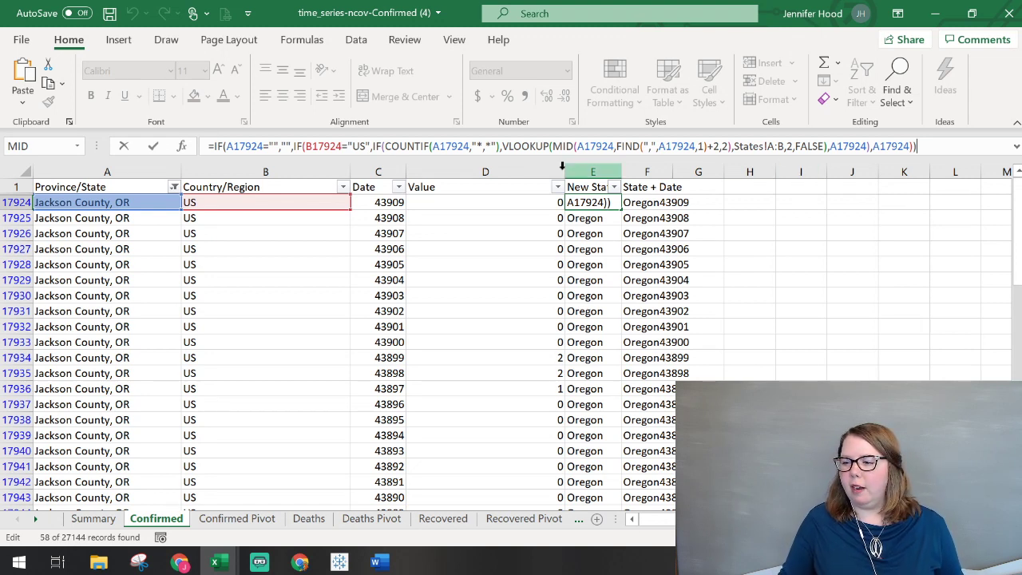
left_click(552, 146)
left_click(918, 146)
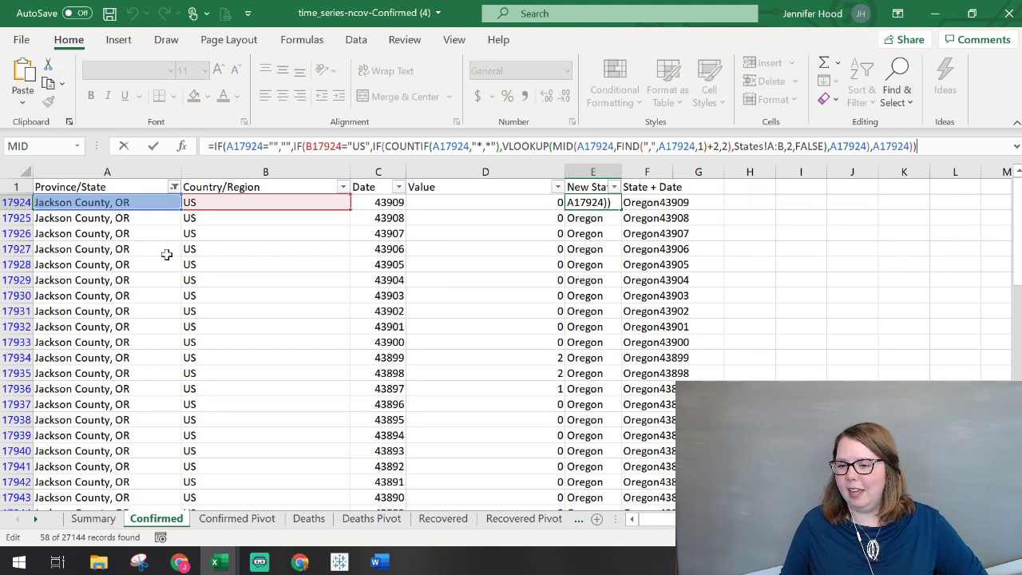
left_click(63, 186)
left_click(63, 202)
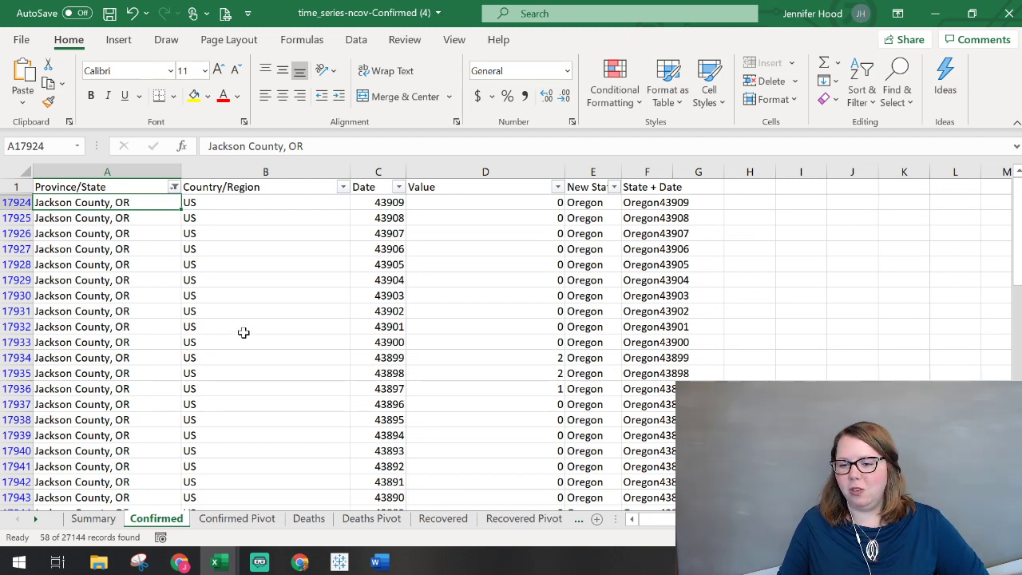
scroll(243, 332, "down", 1)
scroll(244, 332, "up", 1)
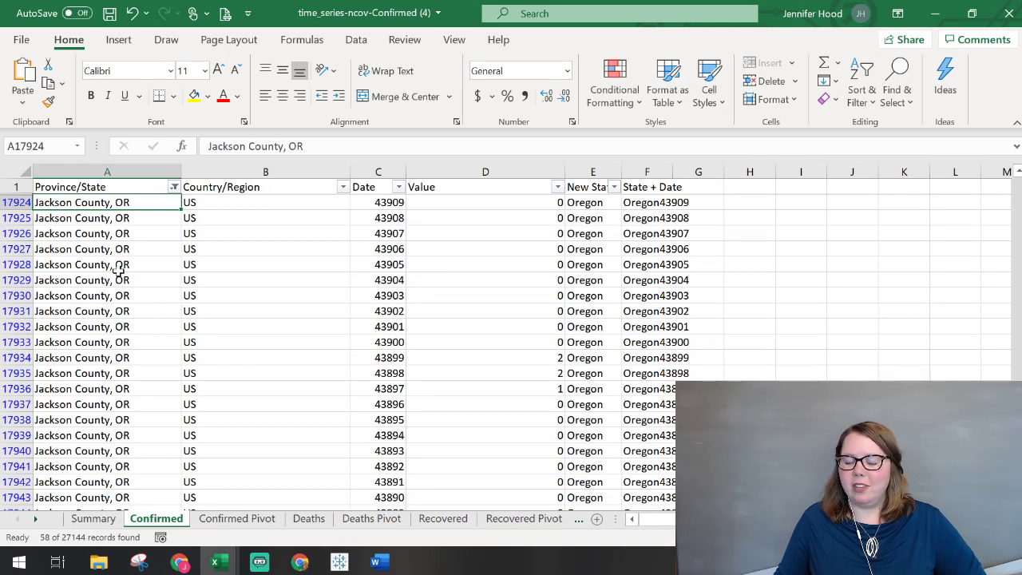
left_click(89, 188)
left_click(93, 215)
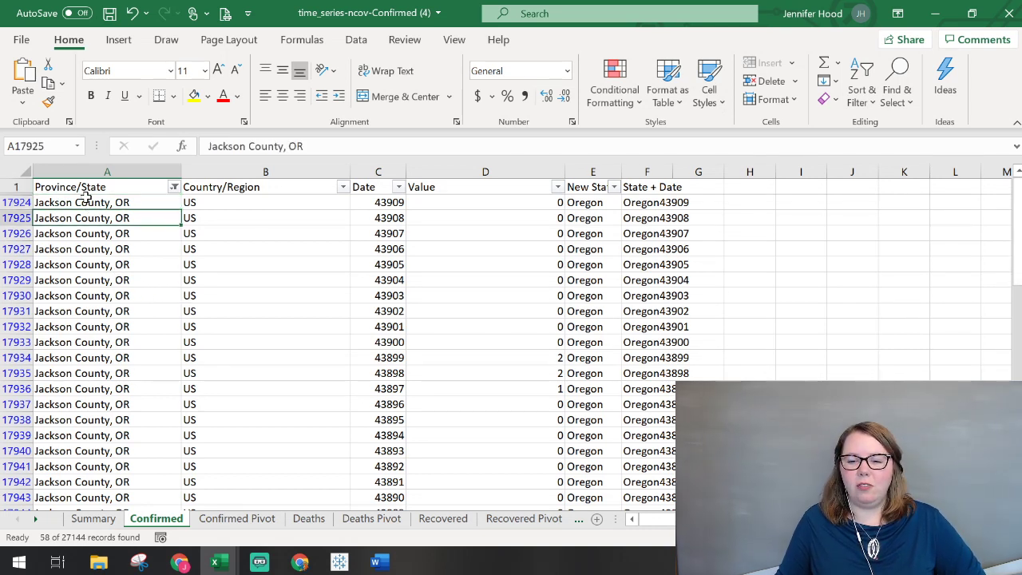
left_click(84, 190)
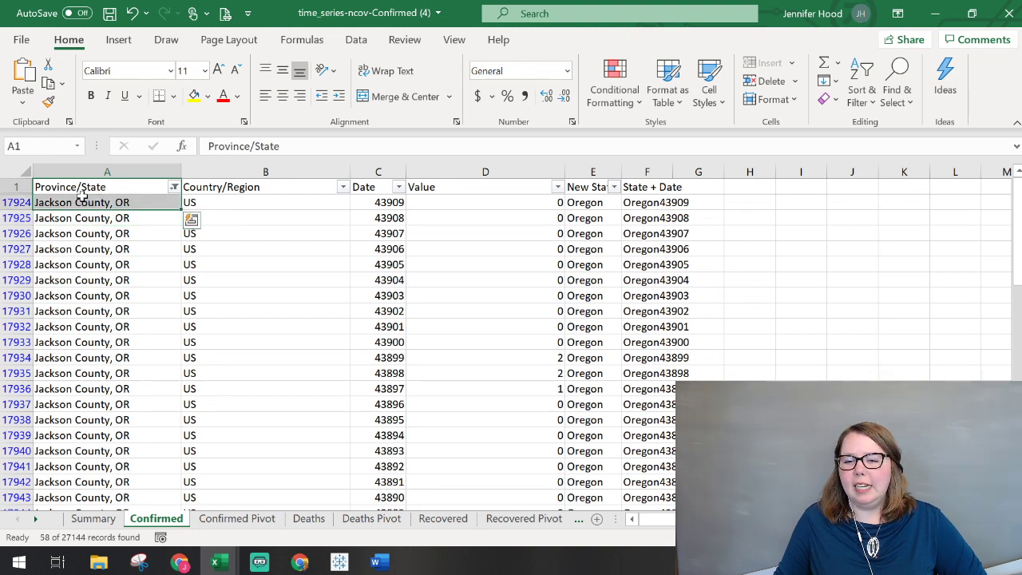
left_click(80, 203)
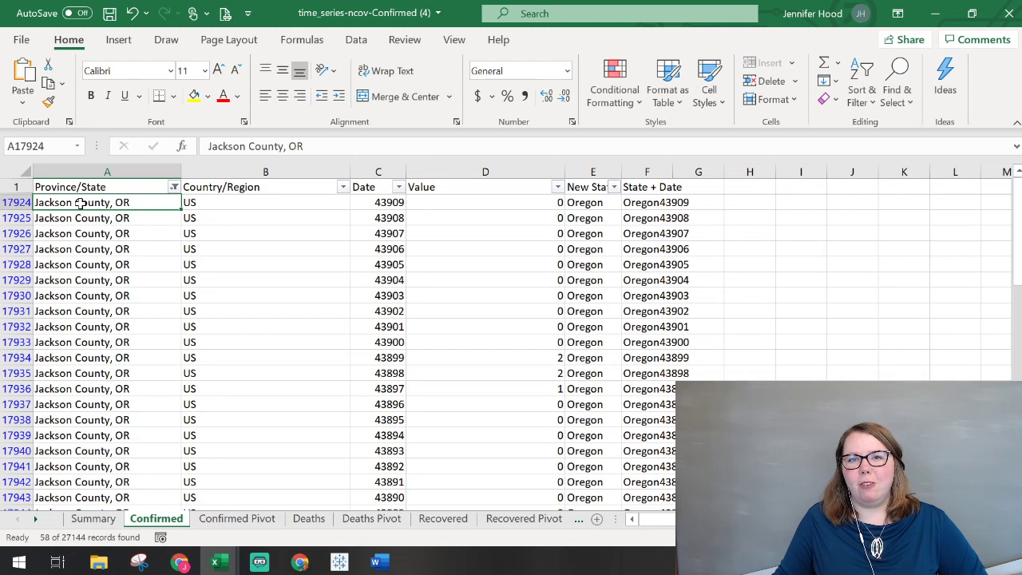
left_click(73, 188)
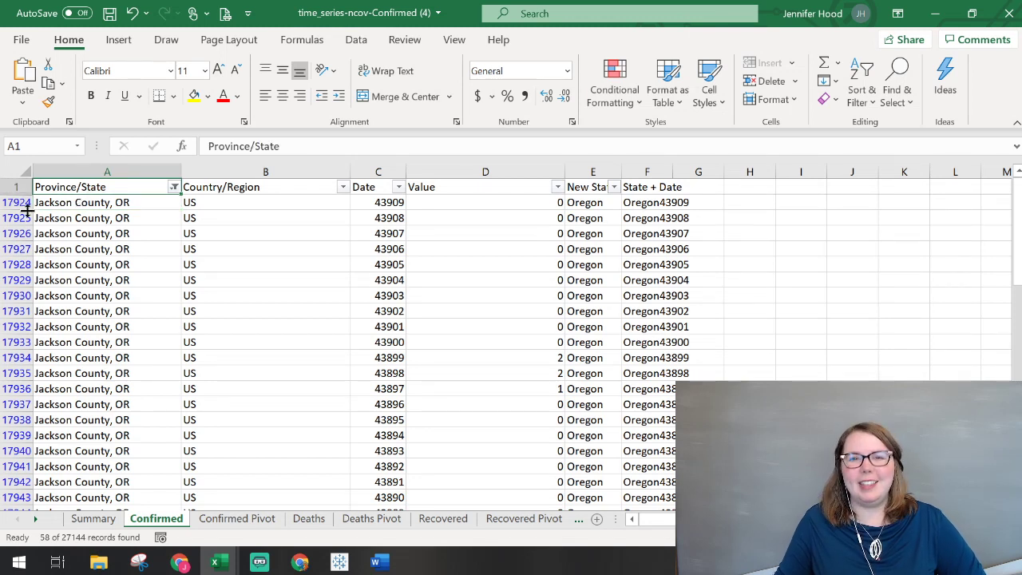